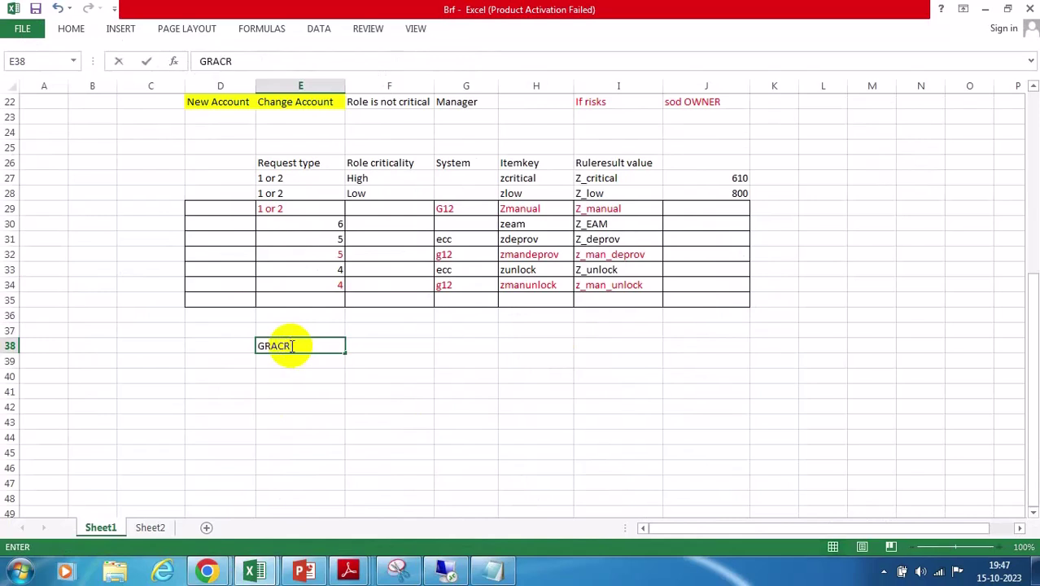
Enter GRACREQPROVLOG in E38, autofit column E, then switch to the Teams meeting window
{"action": "type", "text": "ACREQPROV"}
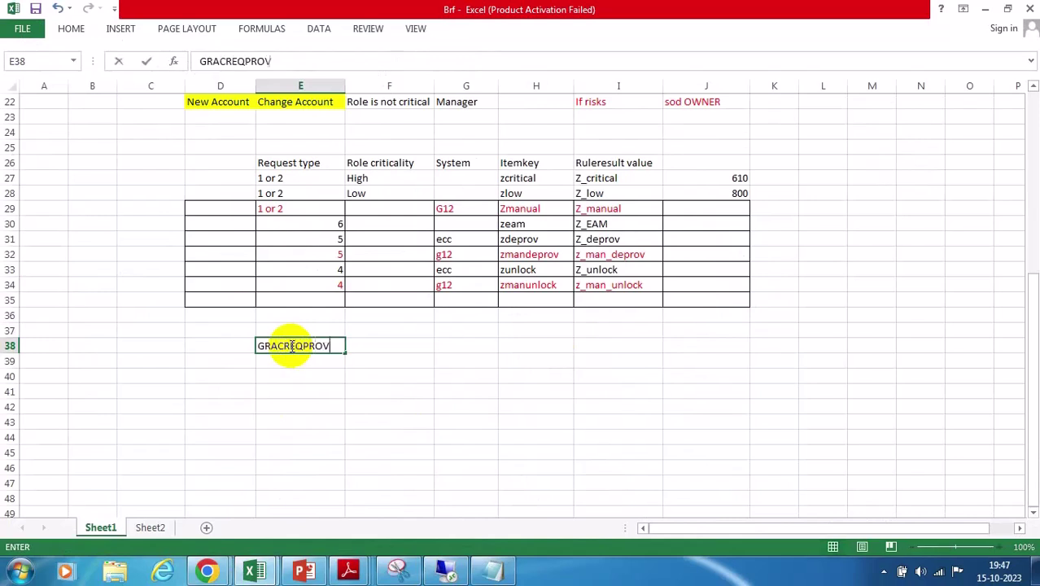
{"action": "type", "text": "LOG"}
{"action": "left_click", "coordinate": [381, 407]}
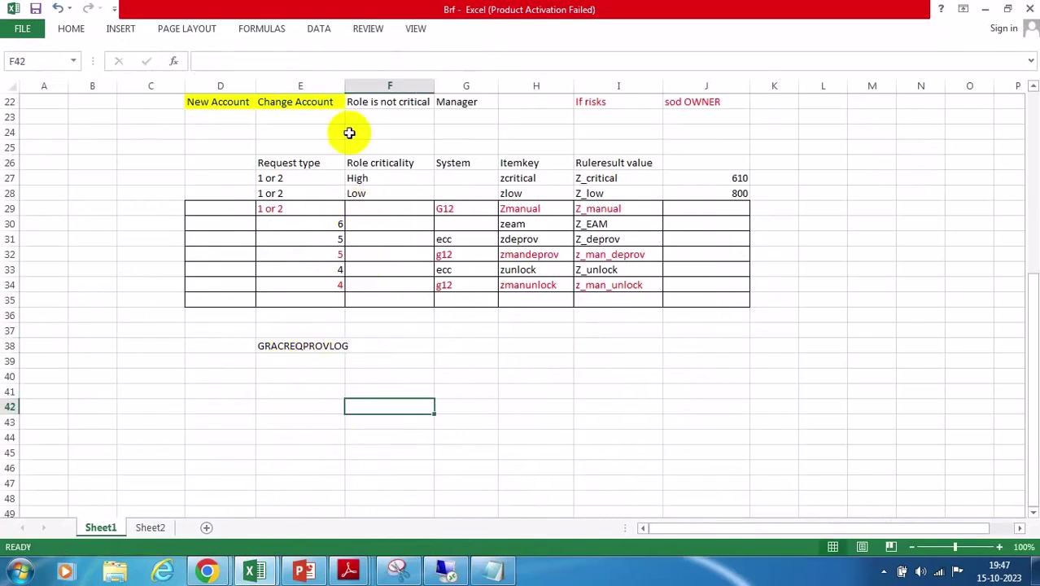
{"action": "double_click", "coordinate": [345, 80]}
{"action": "left_click", "coordinate": [370, 347]}
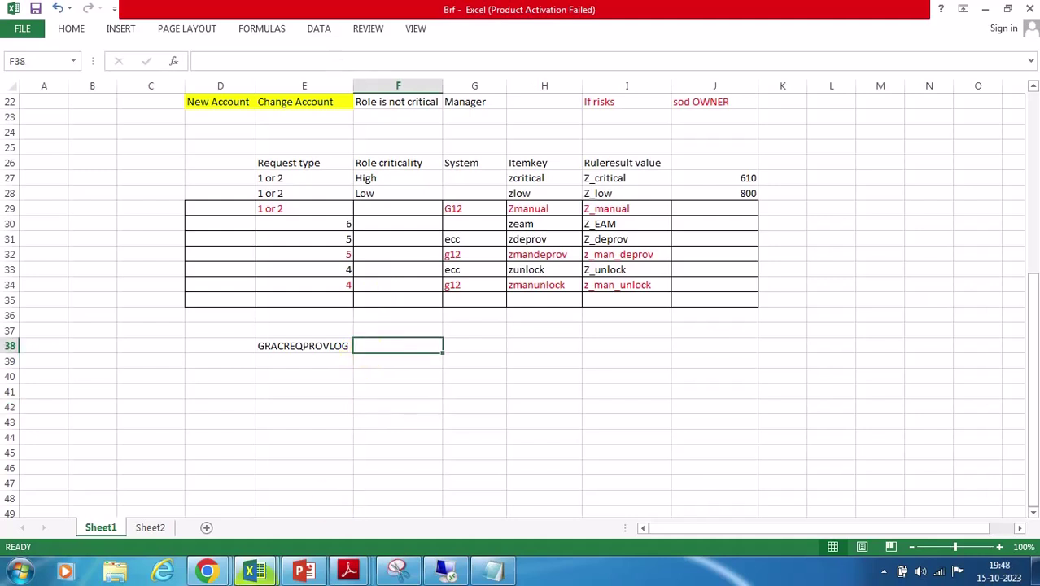
{"action": "left_click", "coordinate": [207, 570]}
{"action": "left_click", "coordinate": [149, 458]}
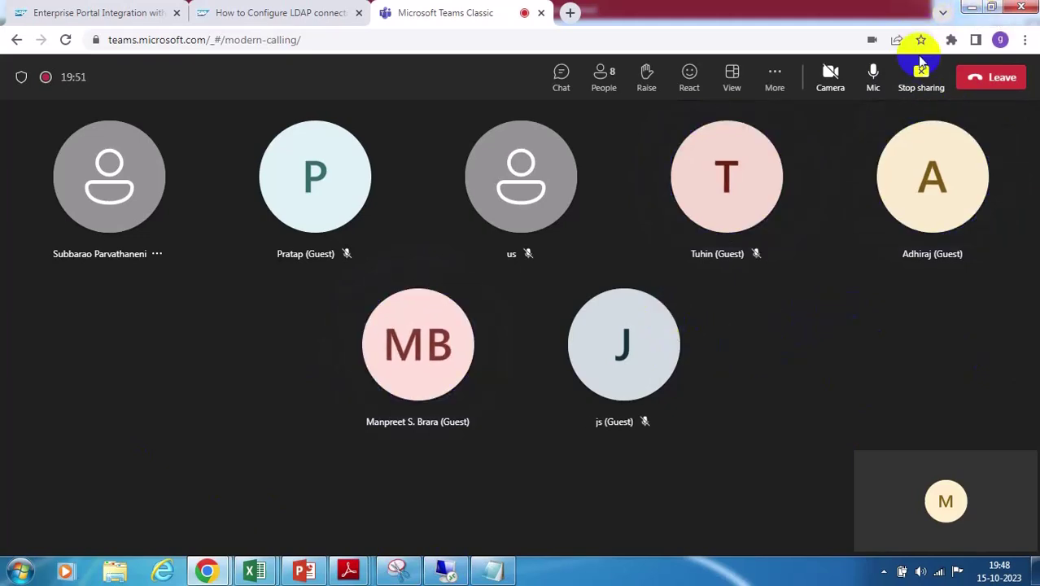
Minimize the Teams meeting window to get back to the Brf workbook
{"action": "left_click", "coordinate": [972, 9]}
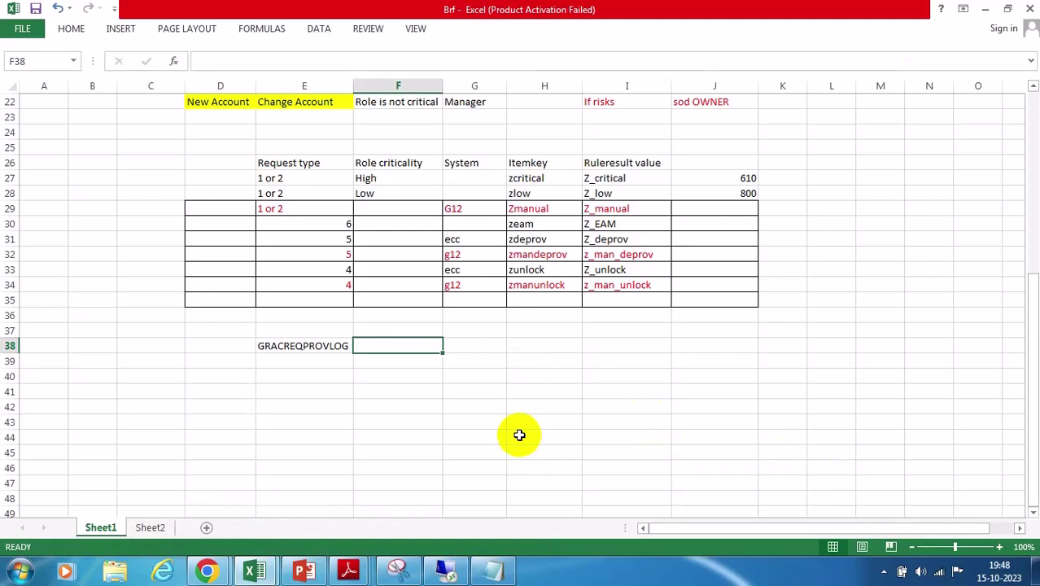
Enter GRACREQPROVITEM in F38 and autofit column F to fit it
{"action": "type", "text": "GRACREQPROVITEM"}
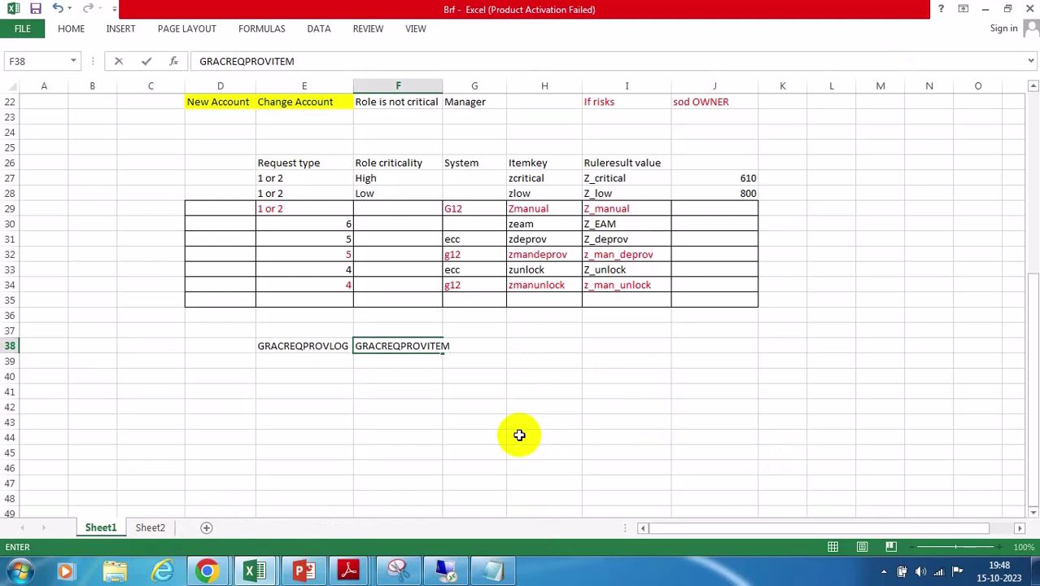
{"action": "left_click", "coordinate": [438, 84]}
{"action": "double_click", "coordinate": [442, 84]}
{"action": "left_click", "coordinate": [556, 352]}
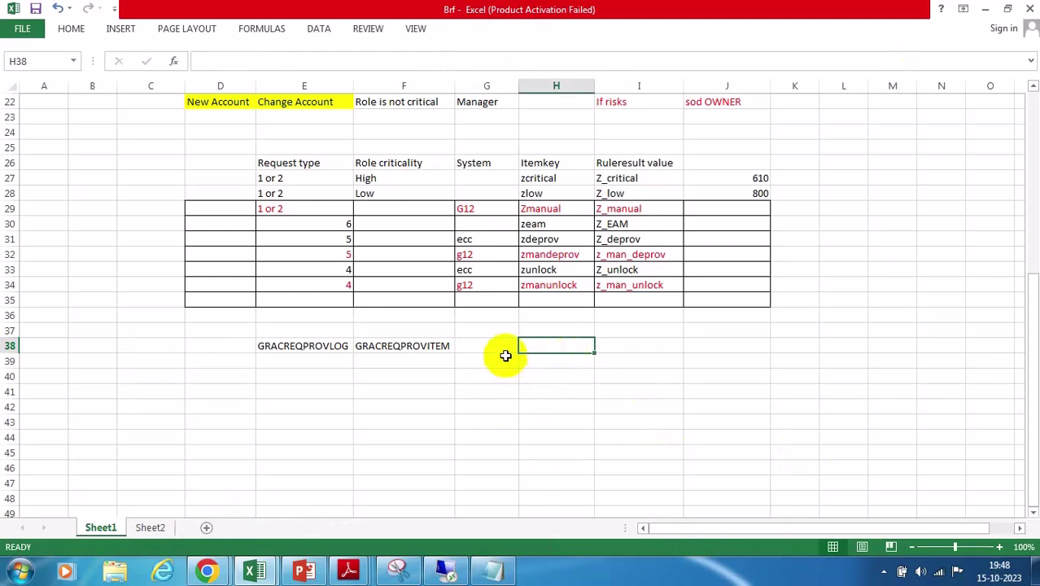
Start a formula in G38 referencing H38, then abandon it empty
{"action": "left_click", "coordinate": [481, 346]}
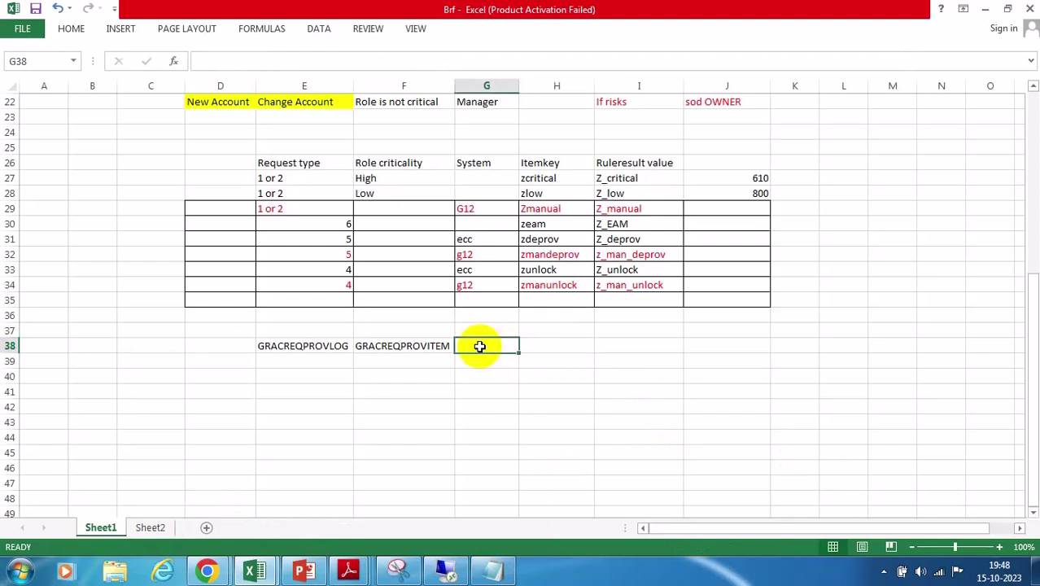
{"action": "type", "text": "="}
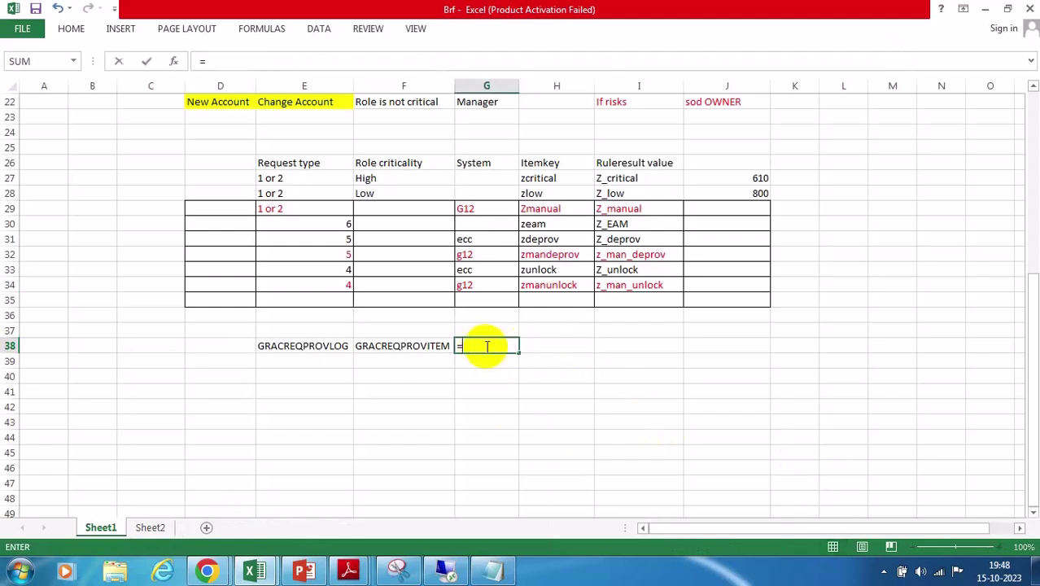
{"action": "left_click", "coordinate": [550, 345]}
{"action": "left_click", "coordinate": [540, 403]}
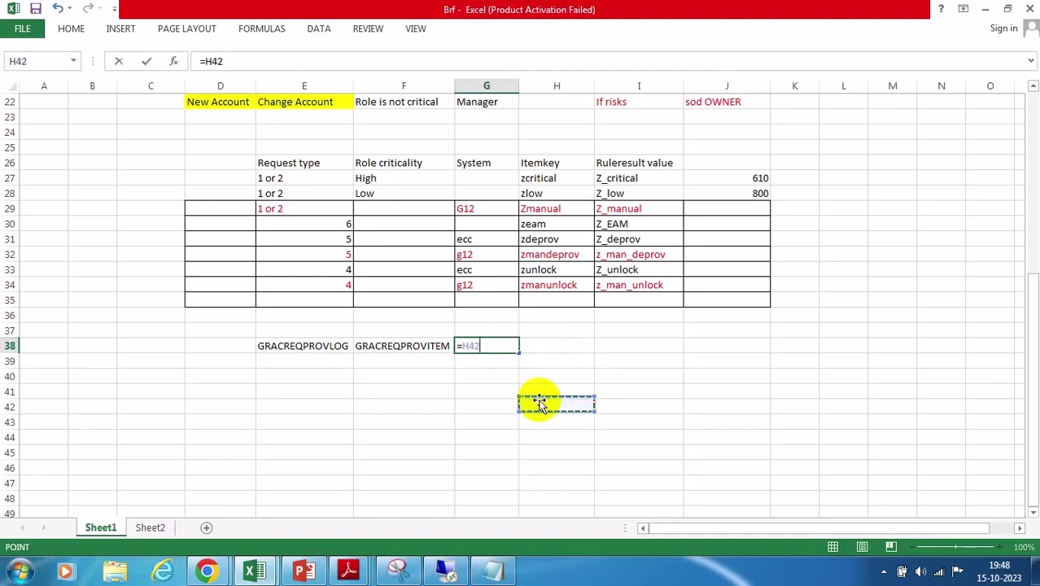
{"action": "key", "text": "BackSpace"}
{"action": "key", "text": "BackSpace"}
{"action": "key", "text": "BackSpace"}
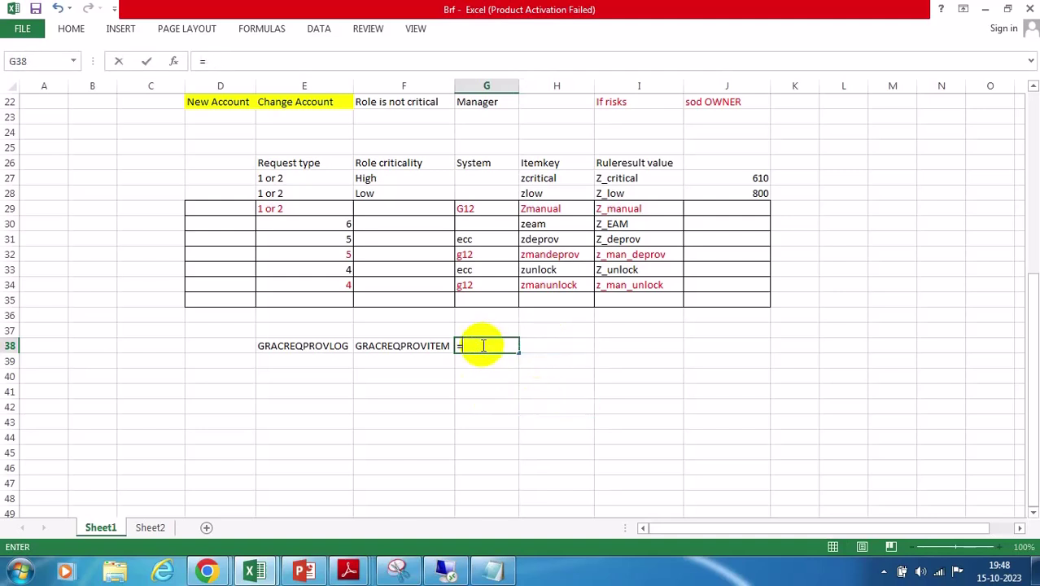
{"action": "left_click", "coordinate": [538, 345]}
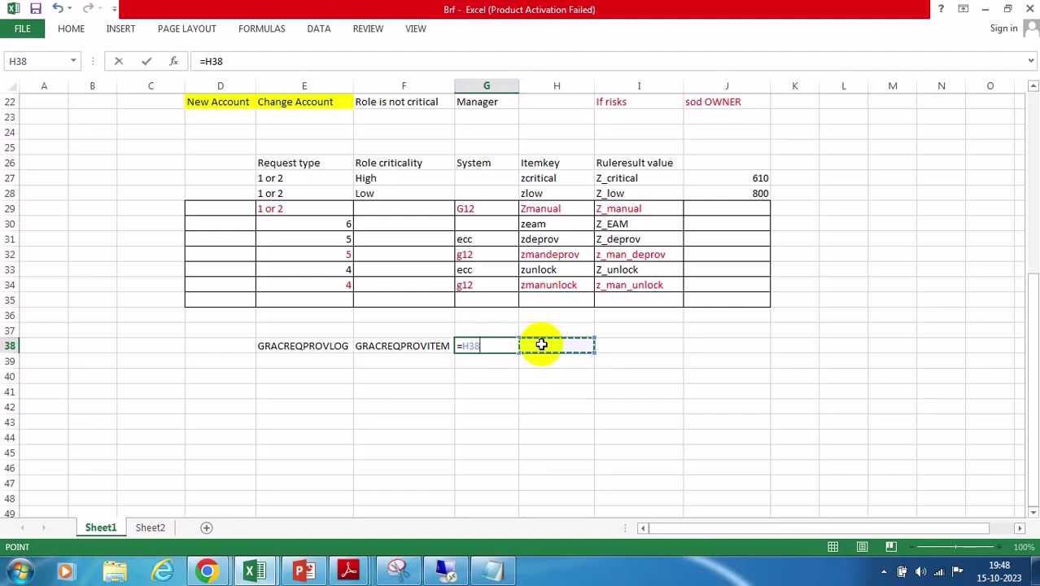
{"action": "key", "text": "BackSpace"}
{"action": "key", "text": "BackSpace"}
{"action": "key", "text": "BackSpace"}
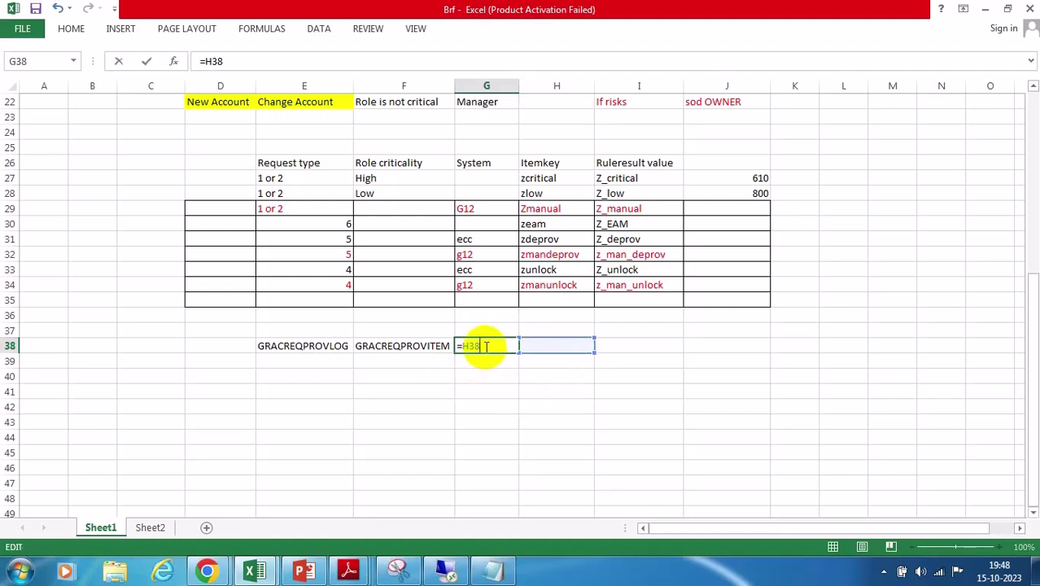
{"action": "left_click", "coordinate": [502, 406]}
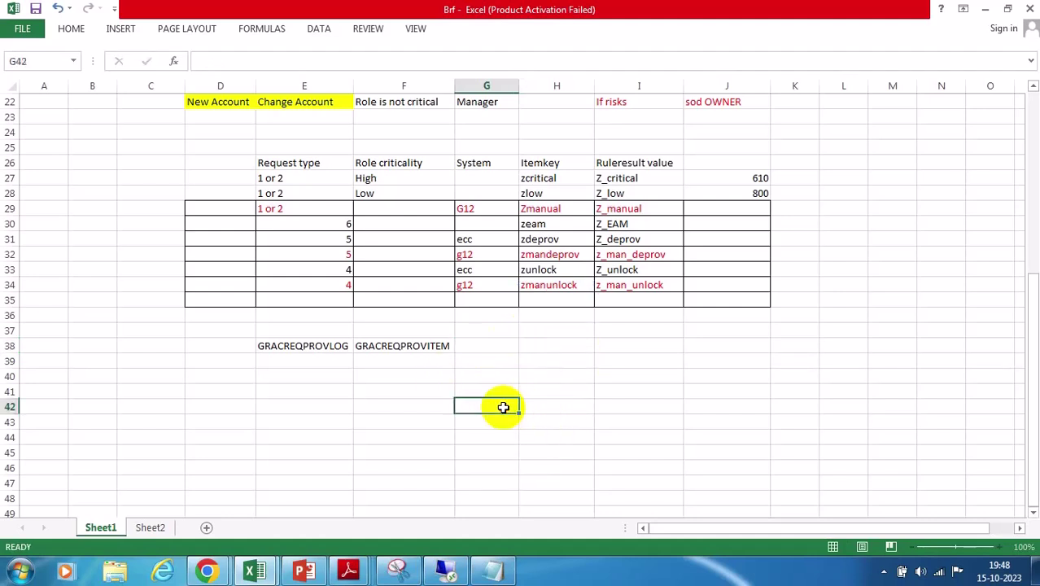
Enter 'is equal to' in G38 and begin typing GRACUSERROLE in H38
{"action": "left_click", "coordinate": [476, 346]}
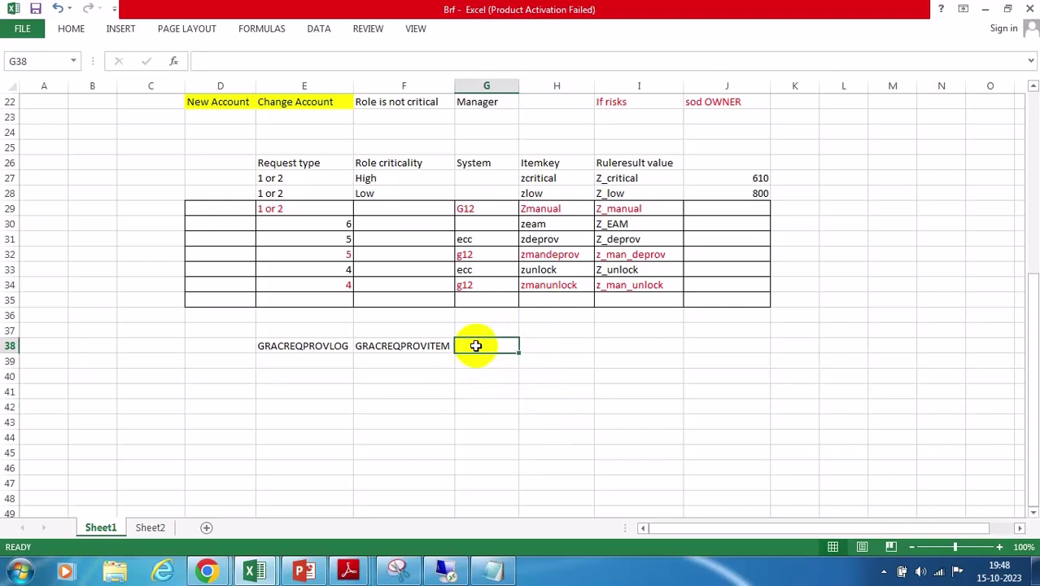
{"action": "type", "text": "is equal to"}
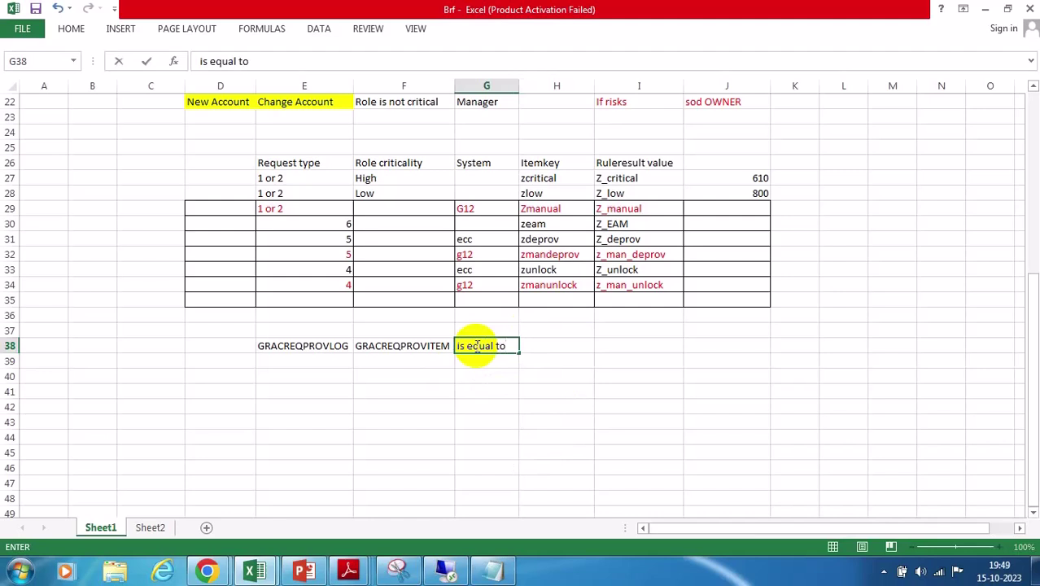
{"action": "left_click", "coordinate": [554, 348]}
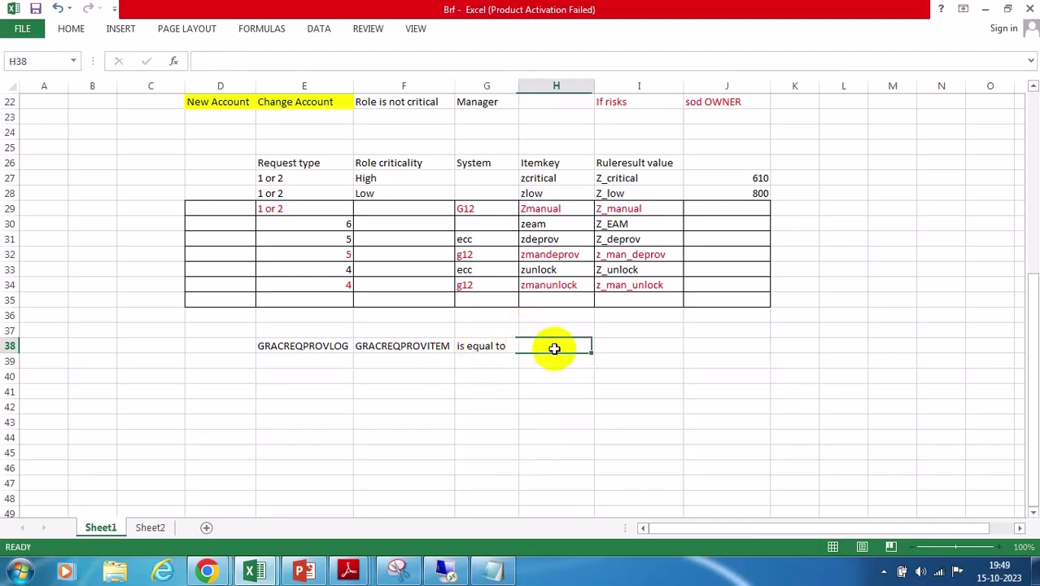
{"action": "type", "text": "GRACUSERROLE"}
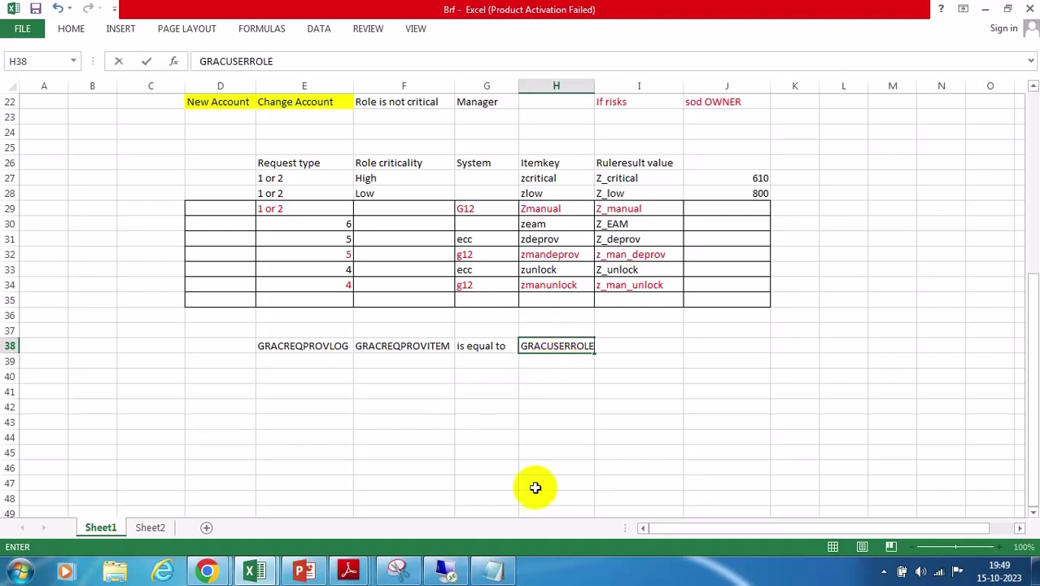
{"action": "left_click", "coordinate": [625, 410]}
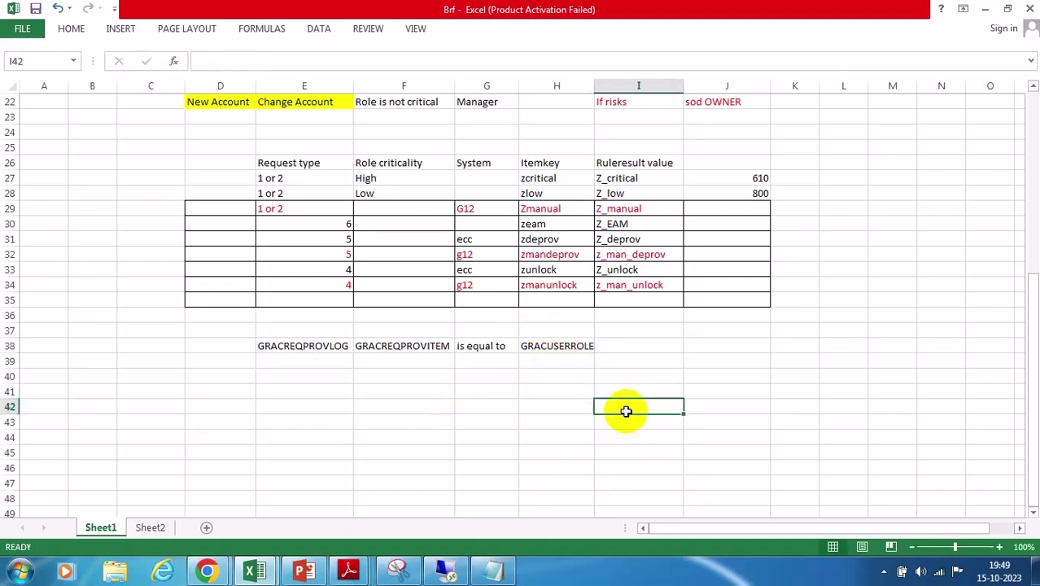
{"action": "left_click", "coordinate": [207, 569]}
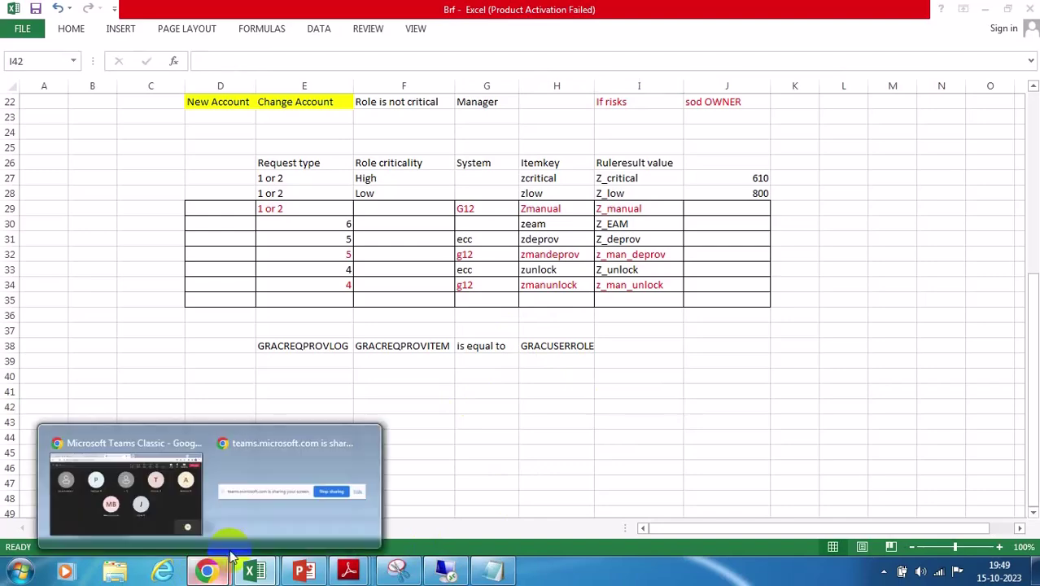
{"action": "left_click", "coordinate": [144, 443]}
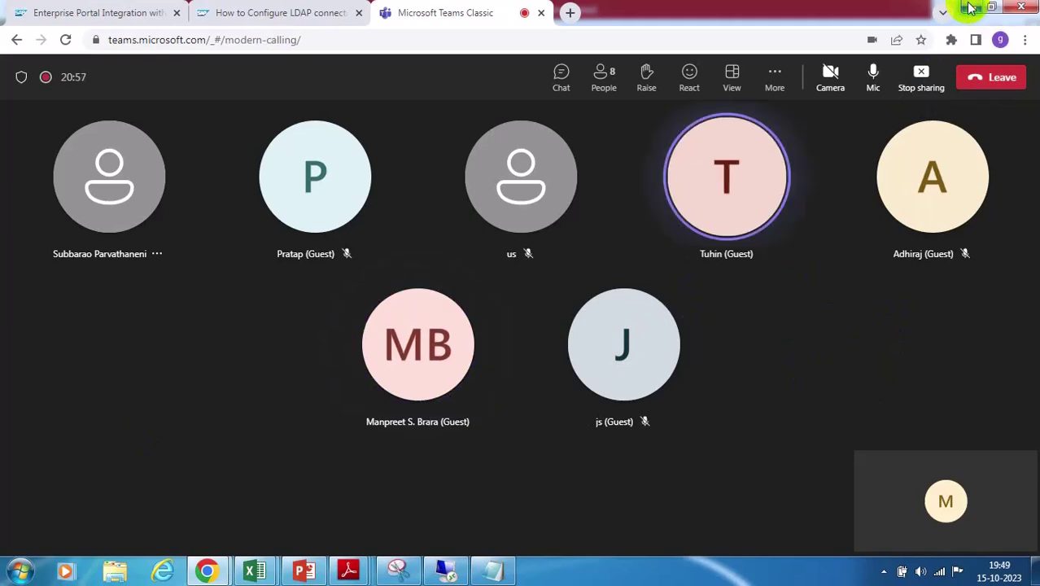
{"action": "left_click", "coordinate": [970, 8]}
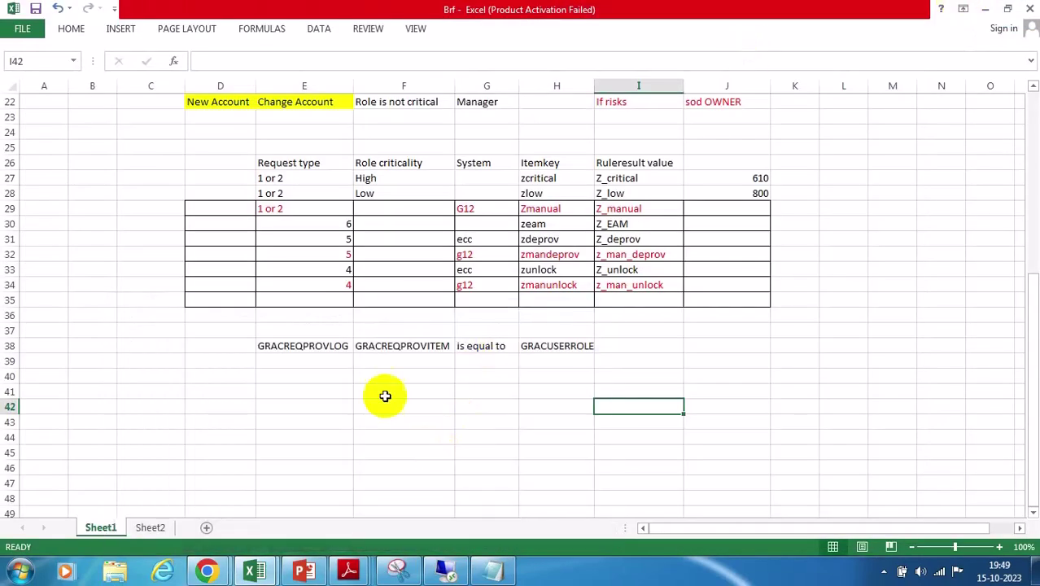
Select E38:H38, GRACREQPROVLOG through GRACUSERROLE, and toggle the Home ribbon open and closed
{"action": "left_click_drag", "start_coordinate": [288, 348], "coordinate": [561, 345]}
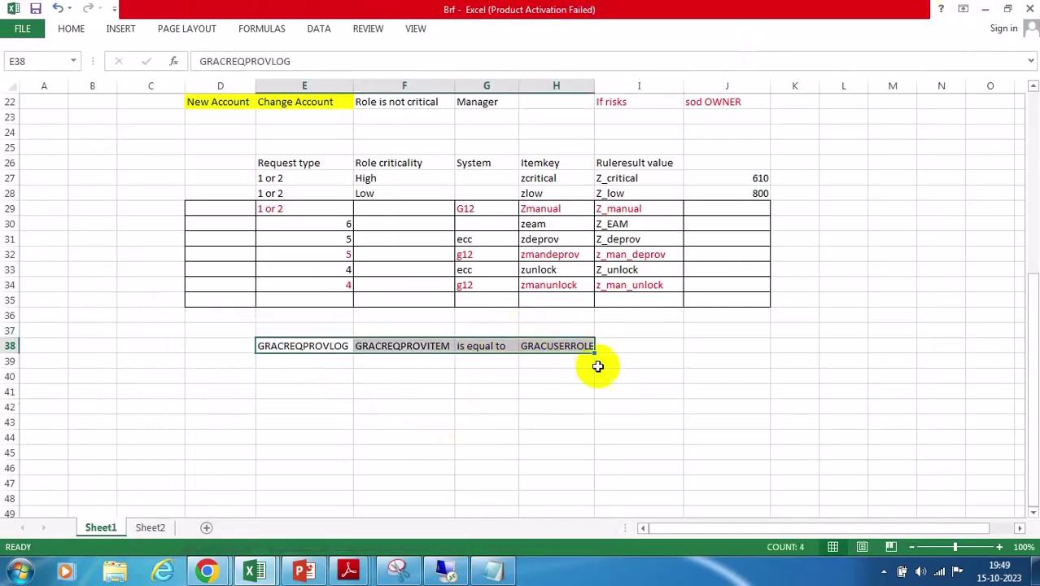
{"action": "left_click", "coordinate": [67, 30]}
{"action": "left_click", "coordinate": [69, 28]}
{"action": "left_click", "coordinate": [69, 28]}
{"action": "left_click", "coordinate": [69, 30]}
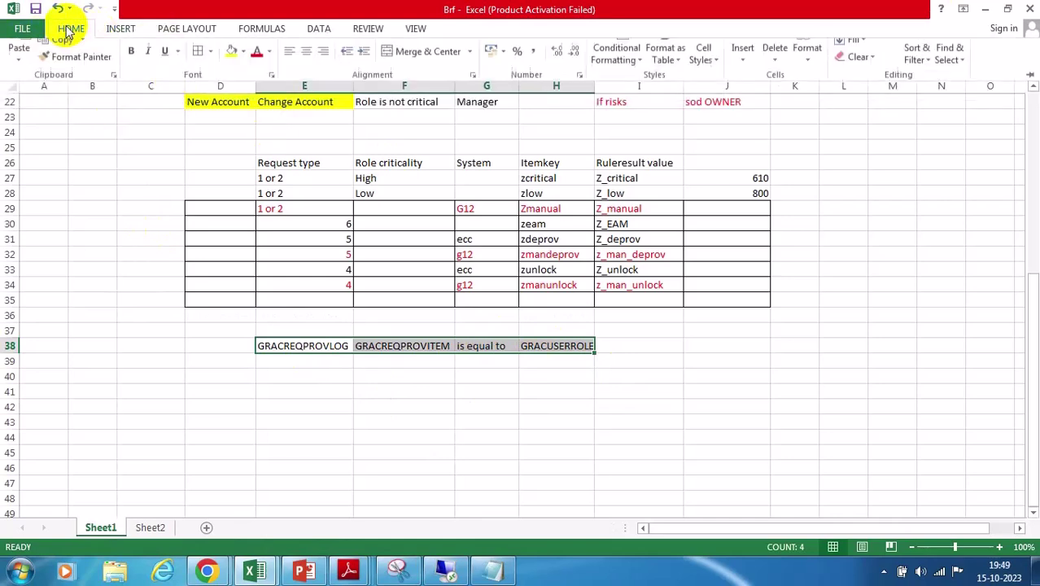
{"action": "left_click", "coordinate": [816, 342]}
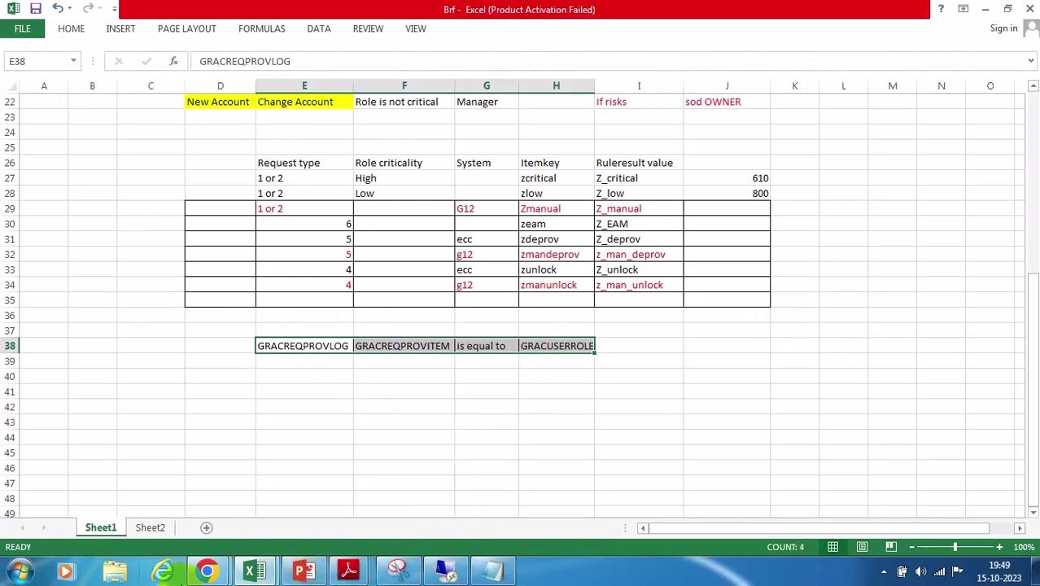
{"action": "left_click", "coordinate": [205, 572]}
Open the Enterprise Portal Integration with SAP GRC 10.0 post and scroll to the Web Services Navigator screenshot
{"action": "left_click", "coordinate": [122, 484]}
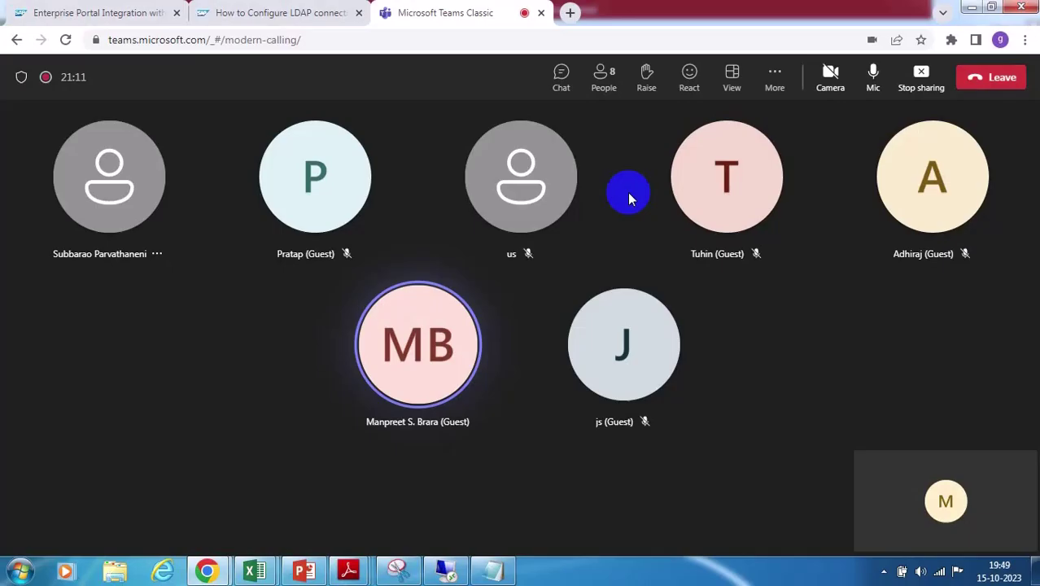
{"action": "left_click", "coordinate": [82, 11]}
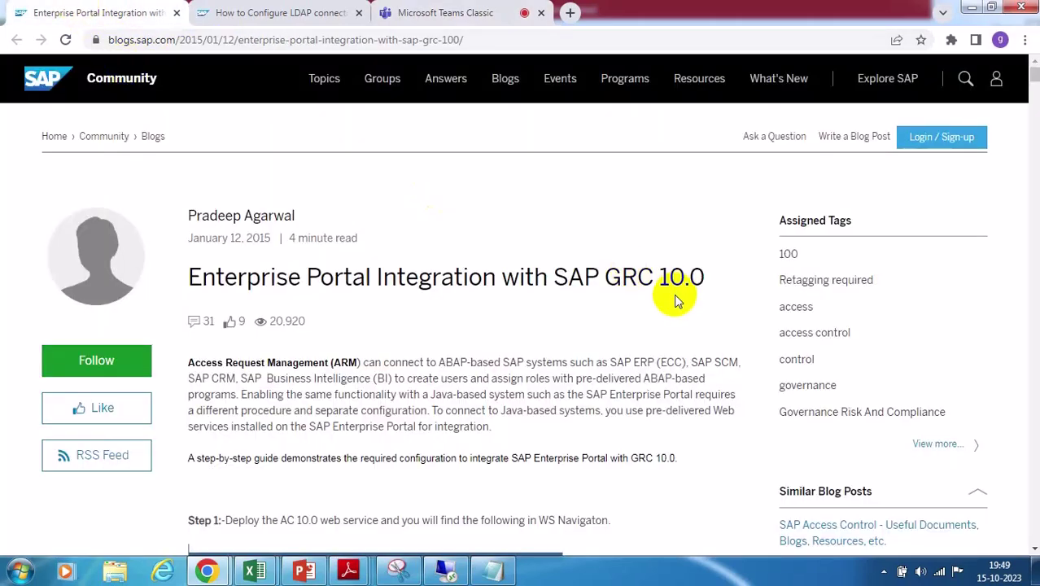
{"action": "scroll", "coordinate": [665, 299], "scroll_direction": "down", "scroll_amount": 3}
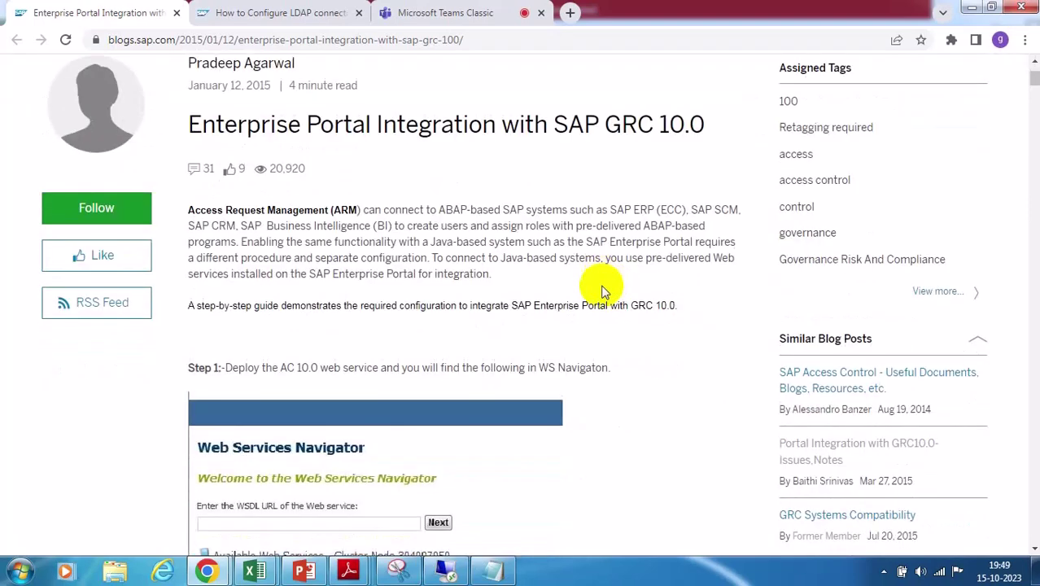
{"action": "scroll", "coordinate": [603, 271], "scroll_direction": "down", "scroll_amount": 3}
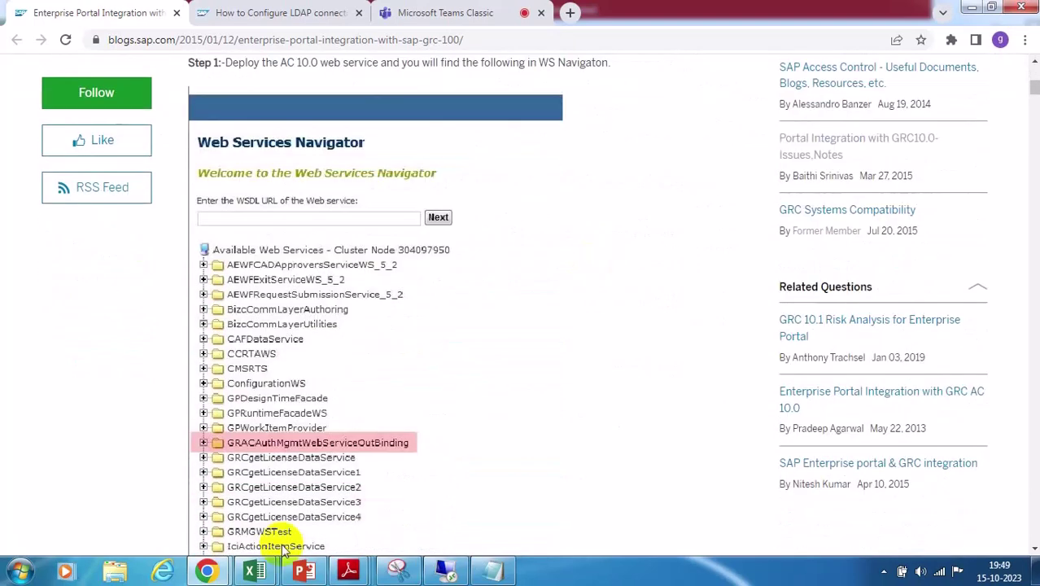
Return to the Brf workbook and mark the linked tables GRACREQPROVLOG and GRACREQPROVITEM together
{"action": "mouse_move", "coordinate": [257, 572]}
{"action": "left_click", "coordinate": [191, 504]}
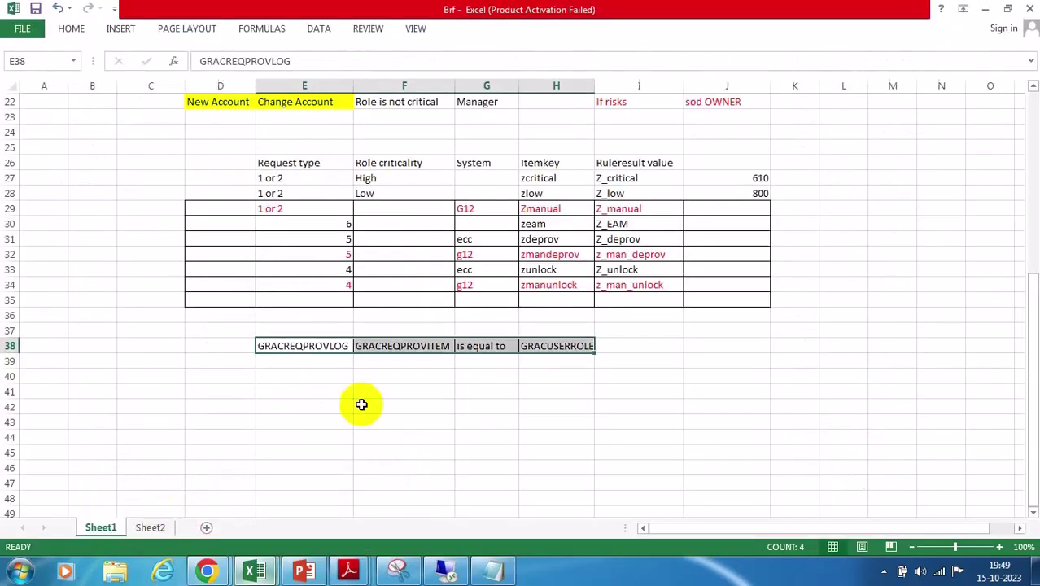
{"action": "left_click", "coordinate": [408, 435]}
{"action": "left_click", "coordinate": [300, 350]}
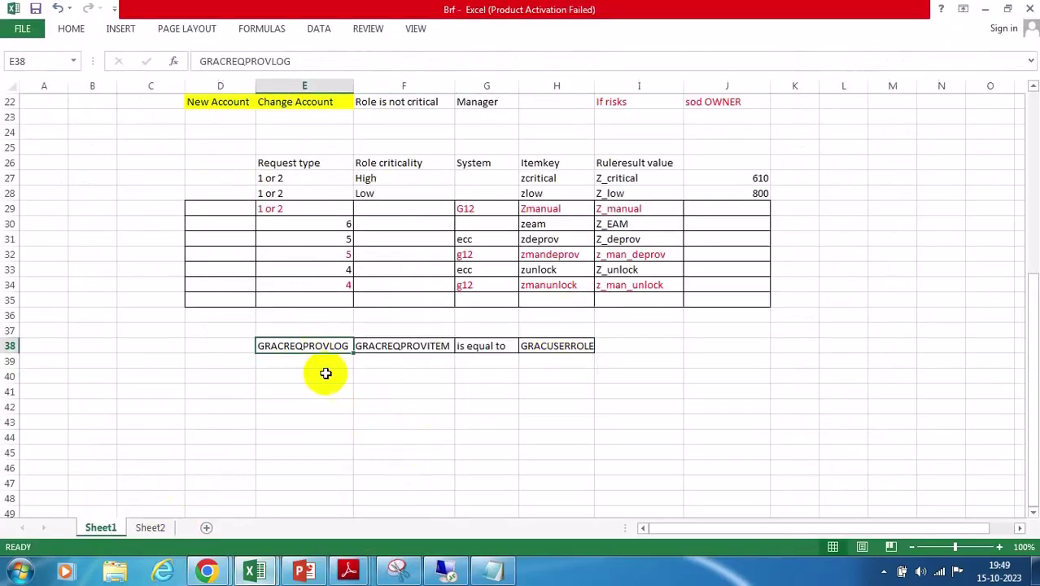
{"action": "left_click", "coordinate": [428, 346]}
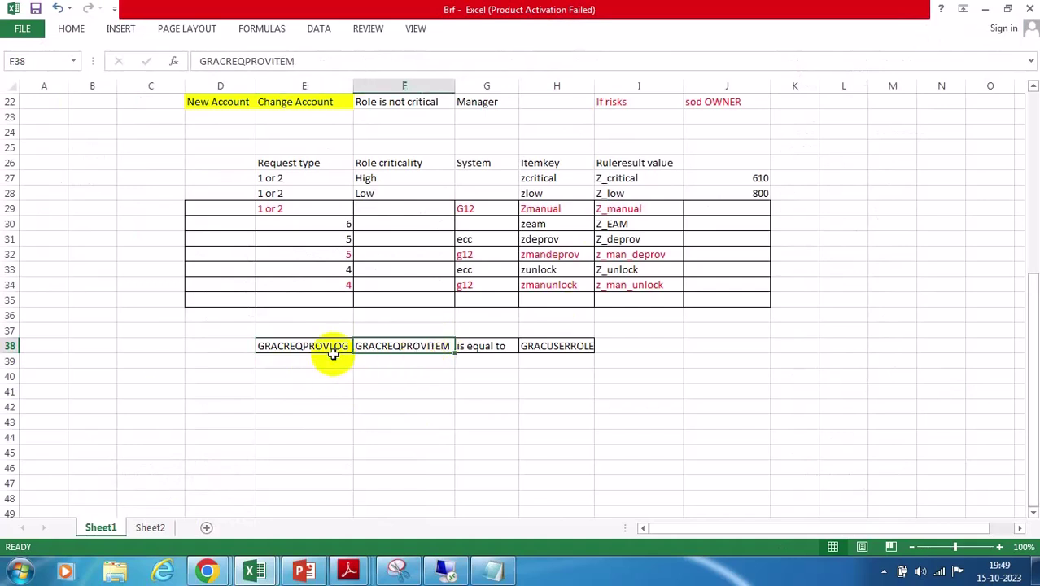
{"action": "left_click_drag", "start_coordinate": [302, 348], "coordinate": [396, 346]}
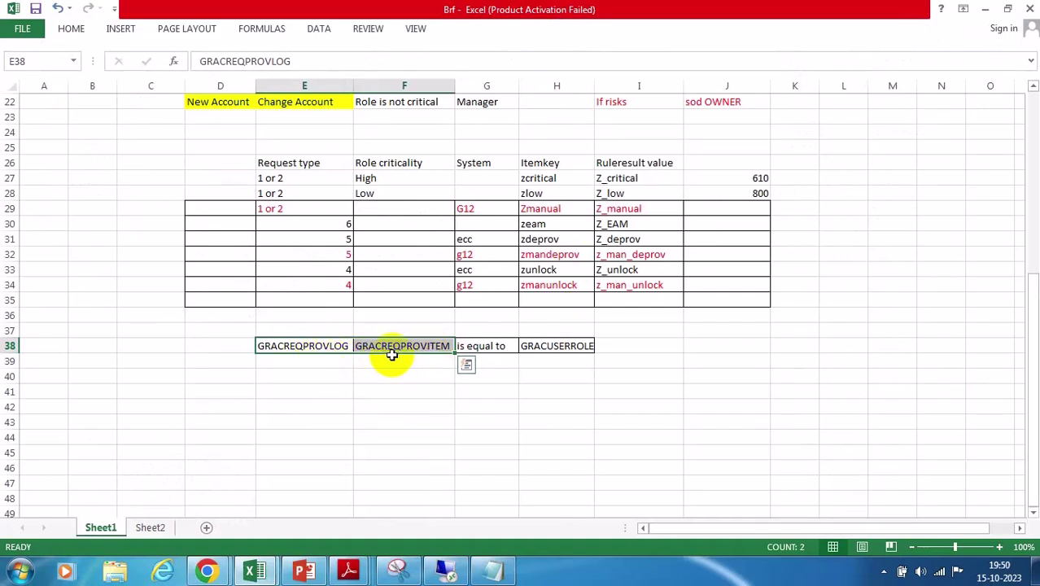
{"action": "left_click_drag", "start_coordinate": [337, 344], "coordinate": [417, 345]}
Type the note USER+ROLES in E39 beneath GRACREQPROVLOG
{"action": "left_click", "coordinate": [302, 360]}
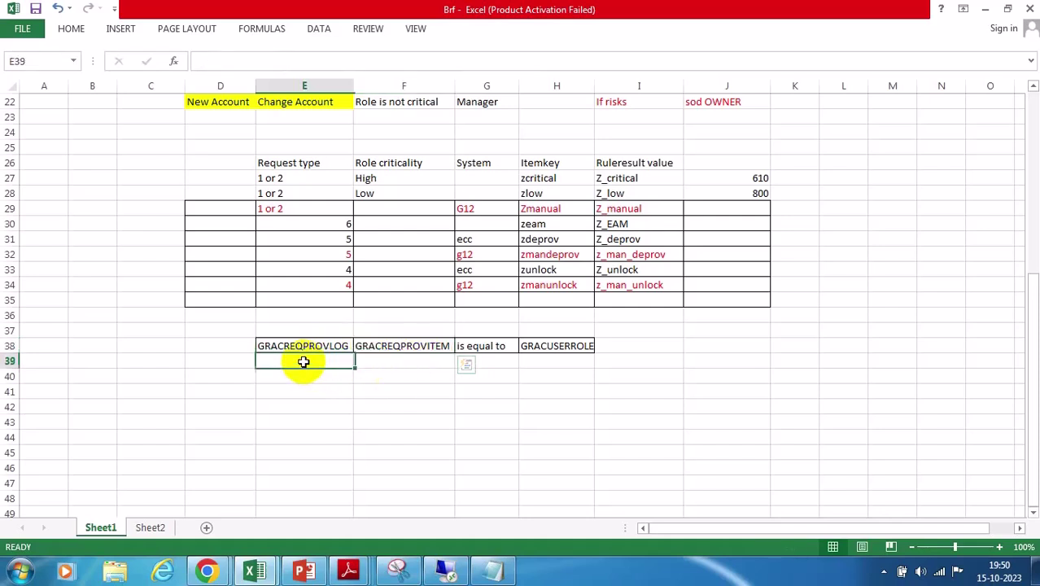
{"action": "left_click", "coordinate": [394, 362]}
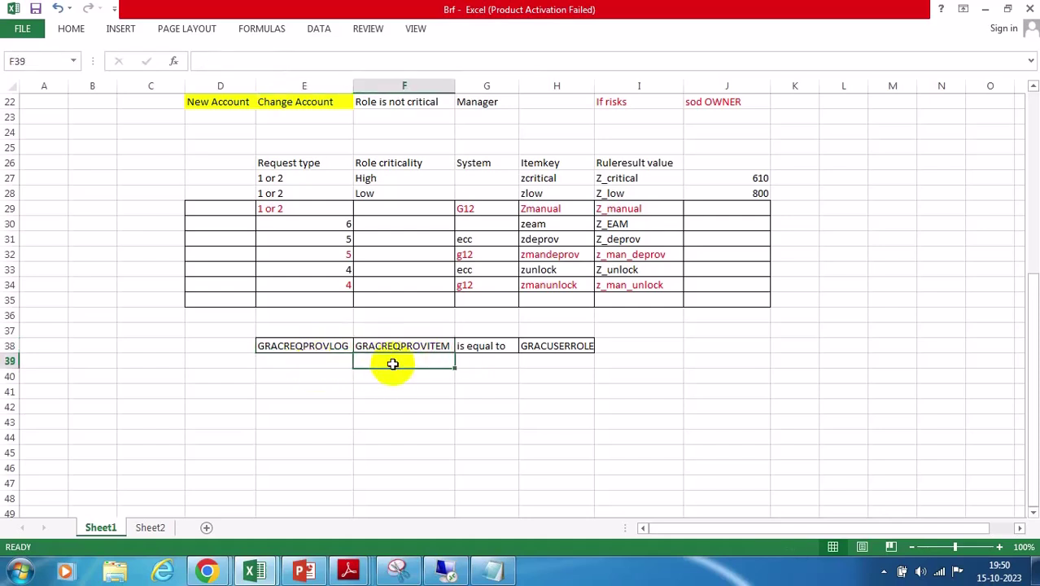
{"action": "left_click", "coordinate": [554, 361]}
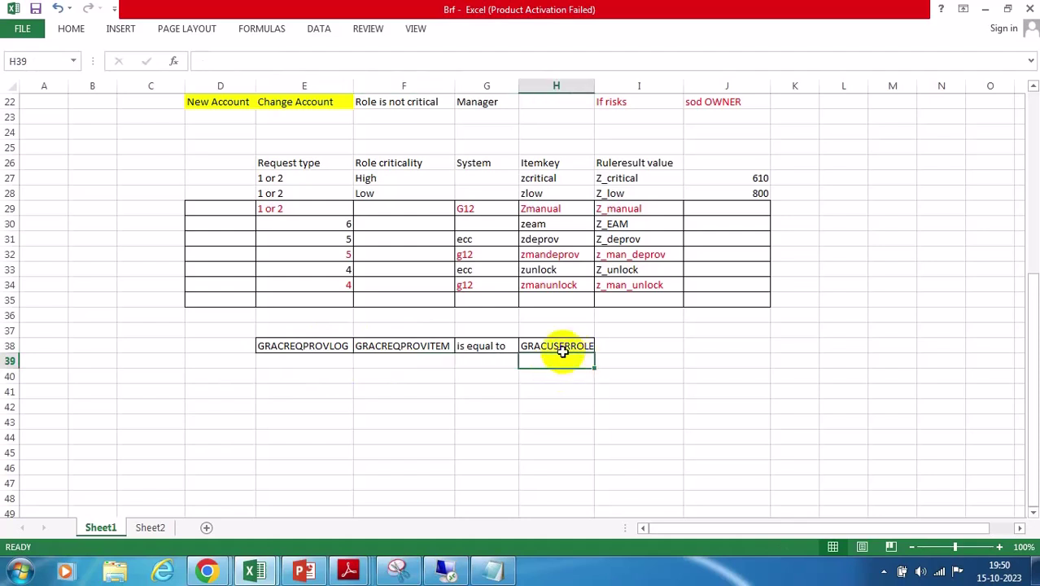
{"action": "left_click", "coordinate": [547, 345]}
{"action": "left_click", "coordinate": [559, 363]}
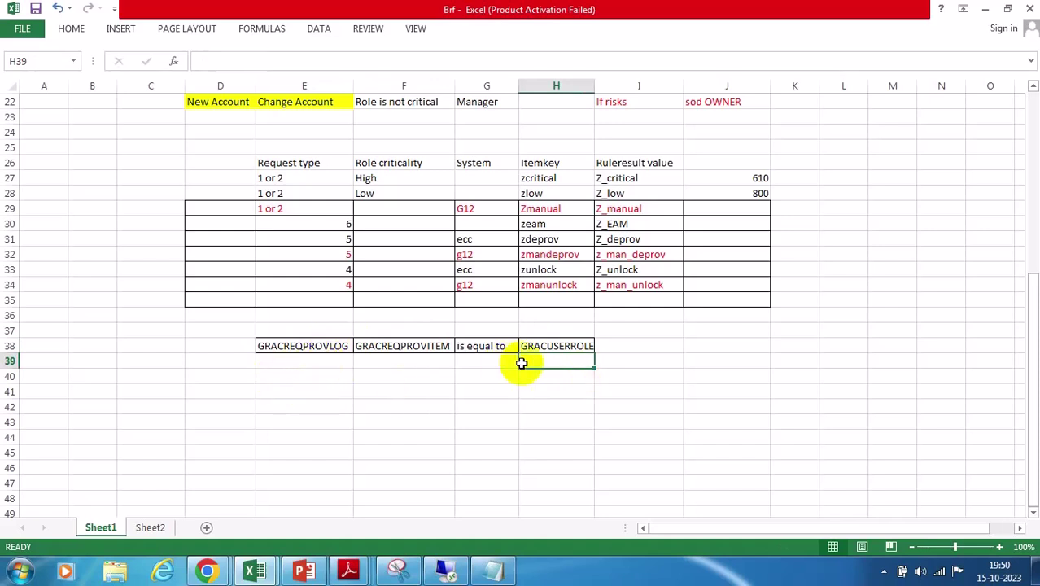
{"action": "left_click", "coordinate": [327, 362]}
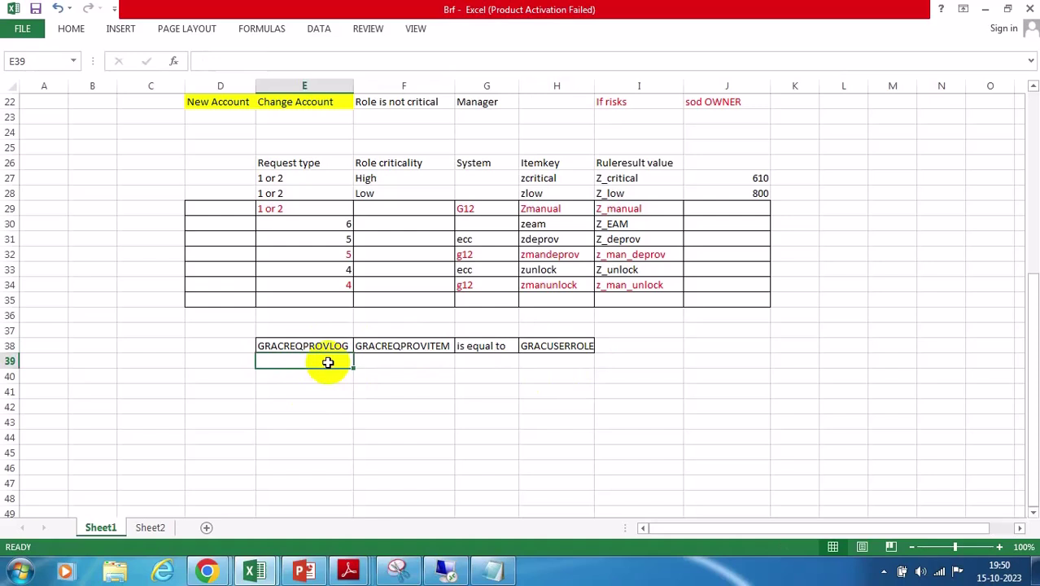
{"action": "type", "text": "USE"}
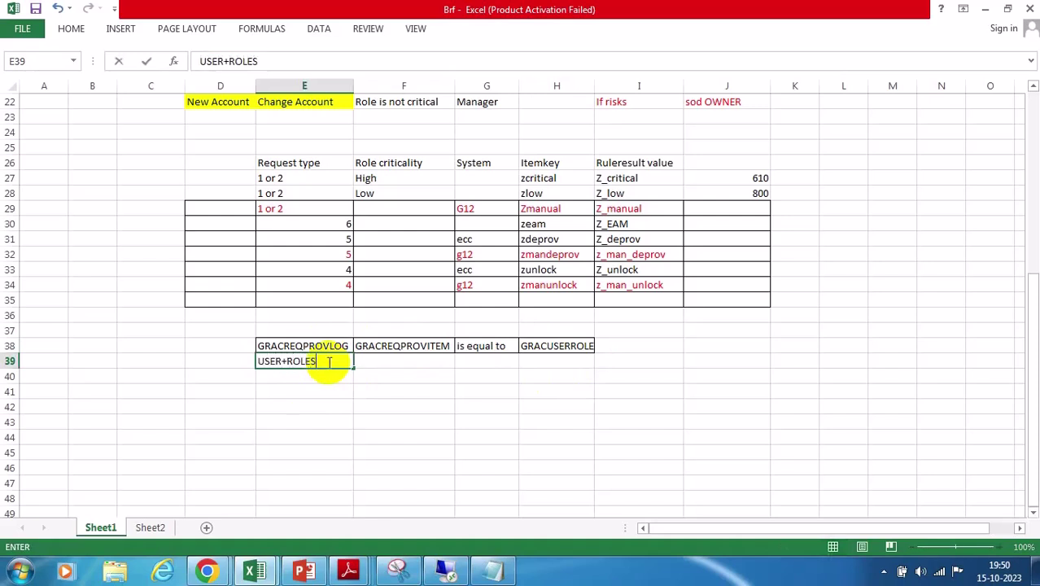
{"action": "type", "text": "R+ROLES"}
{"action": "left_click", "coordinate": [337, 342]}
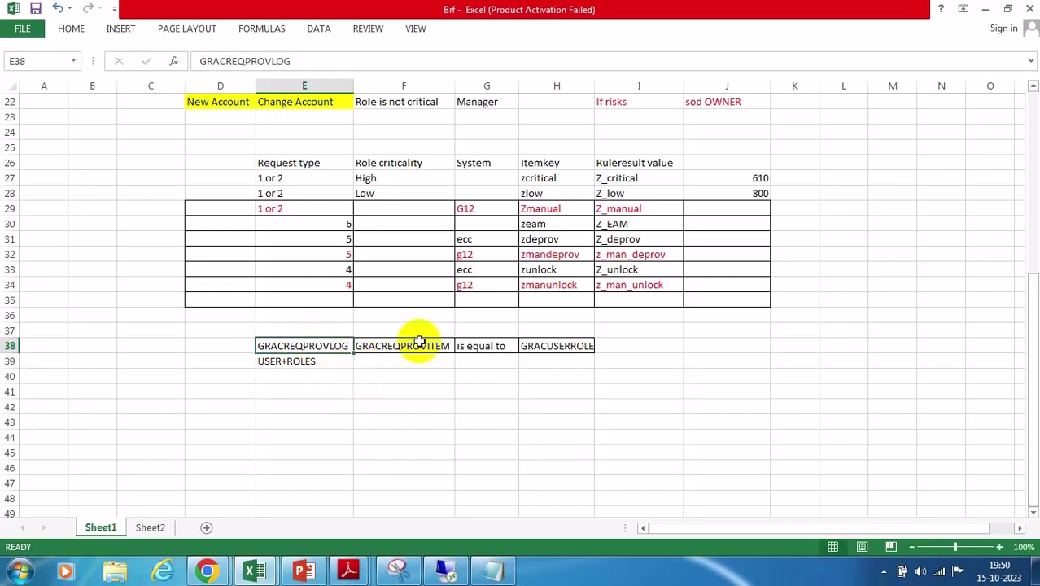
{"action": "left_click", "coordinate": [414, 345]}
{"action": "left_click", "coordinate": [539, 360]}
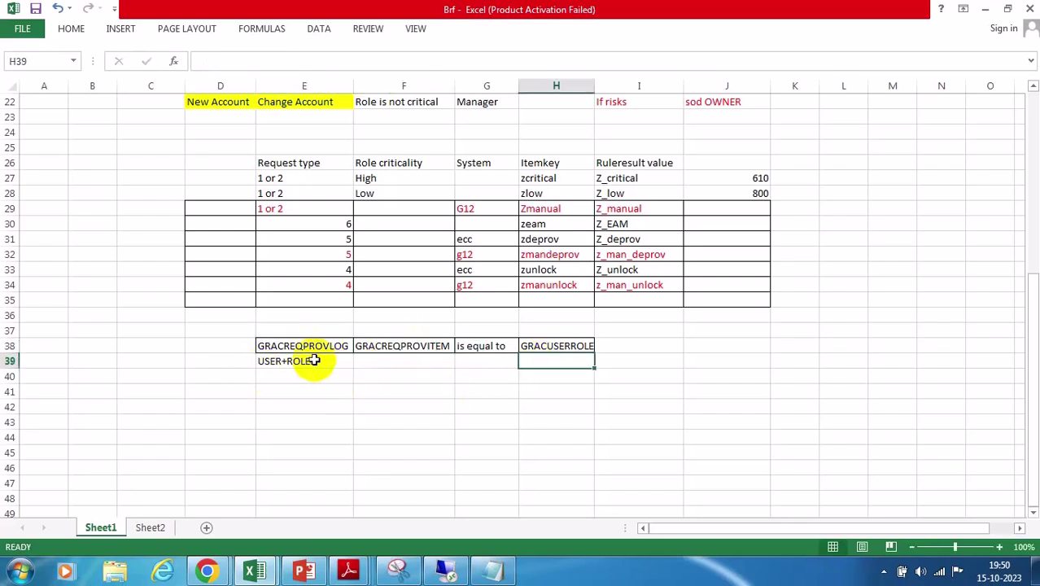
{"action": "left_click", "coordinate": [550, 352]}
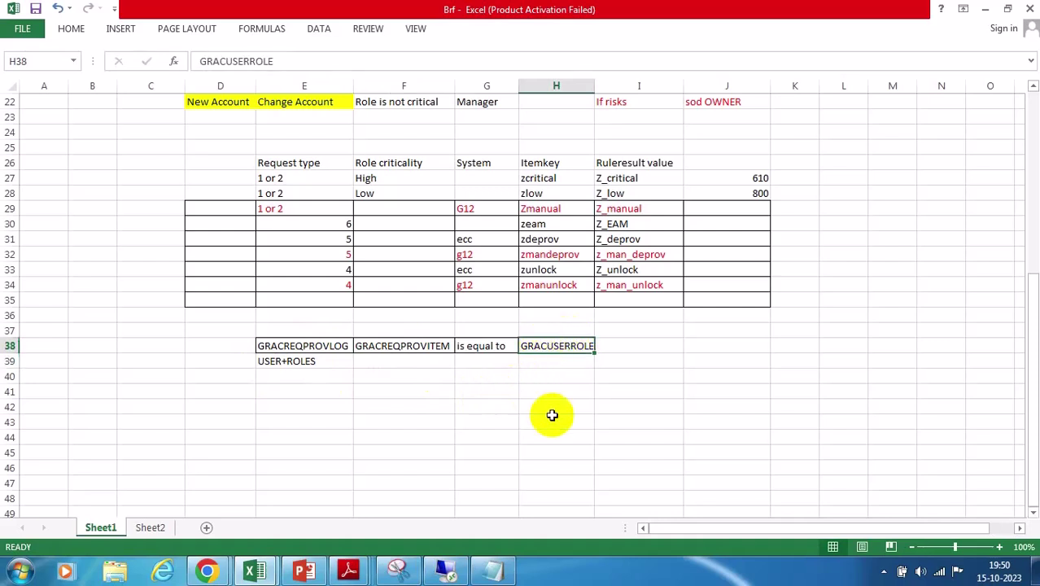
{"action": "left_click", "coordinate": [543, 362]}
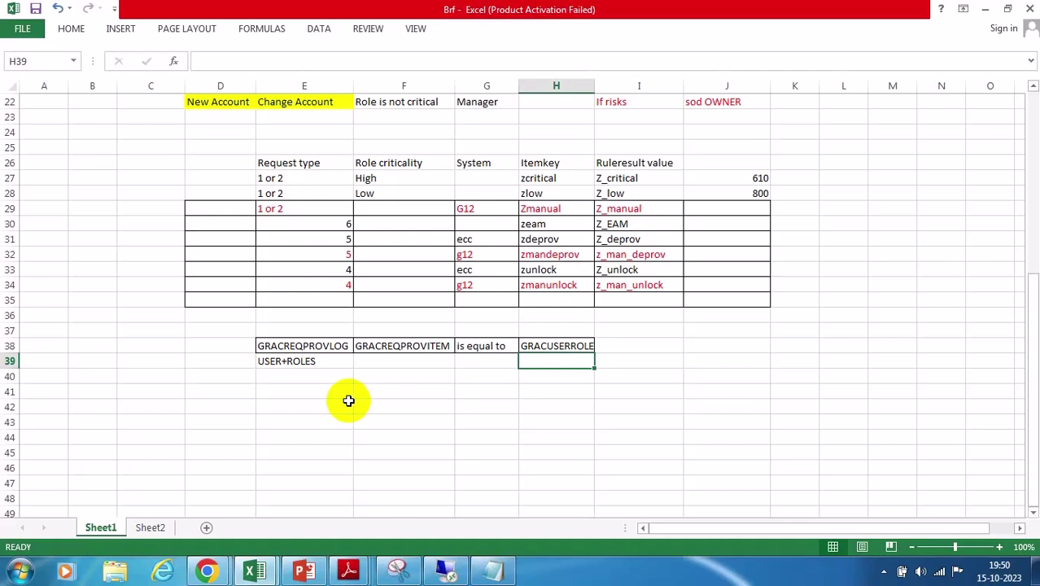
{"action": "left_click", "coordinate": [287, 345]}
{"action": "left_click_drag", "start_coordinate": [286, 345], "coordinate": [582, 362]}
{"action": "left_click", "coordinate": [560, 409]}
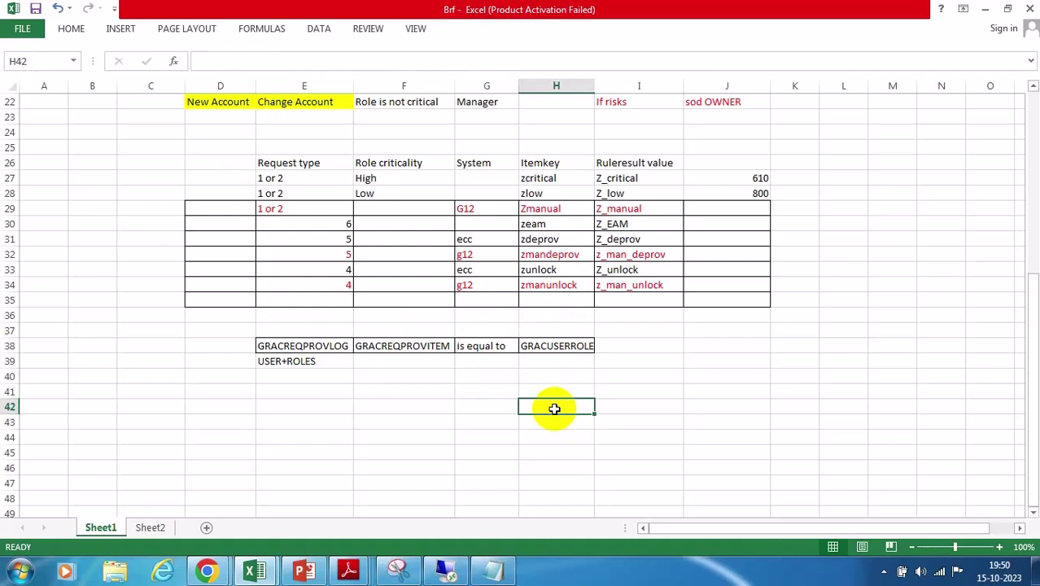
{"action": "left_click_drag", "start_coordinate": [266, 346], "coordinate": [561, 370]}
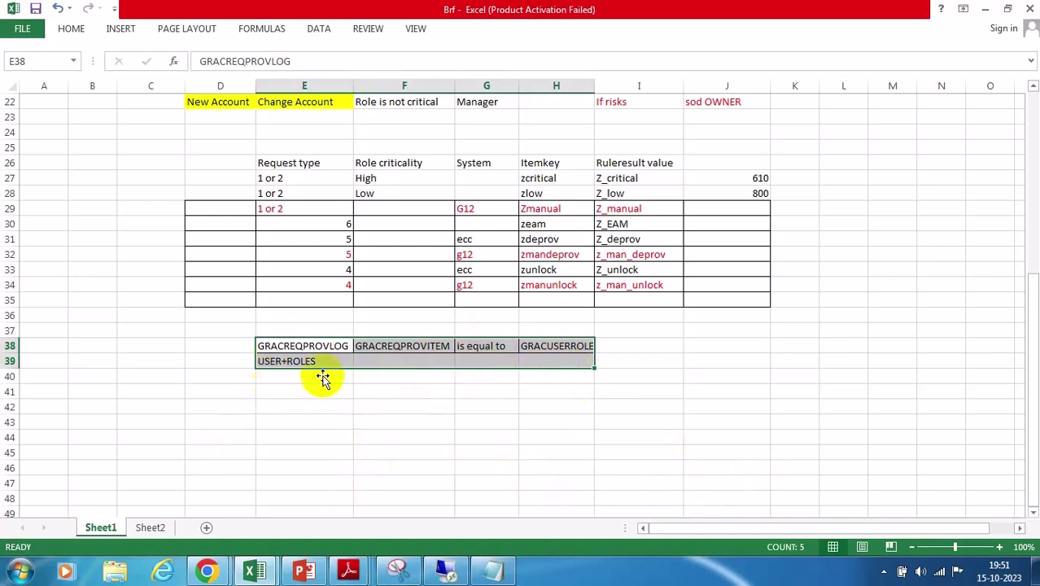
{"action": "left_click", "coordinate": [551, 346]}
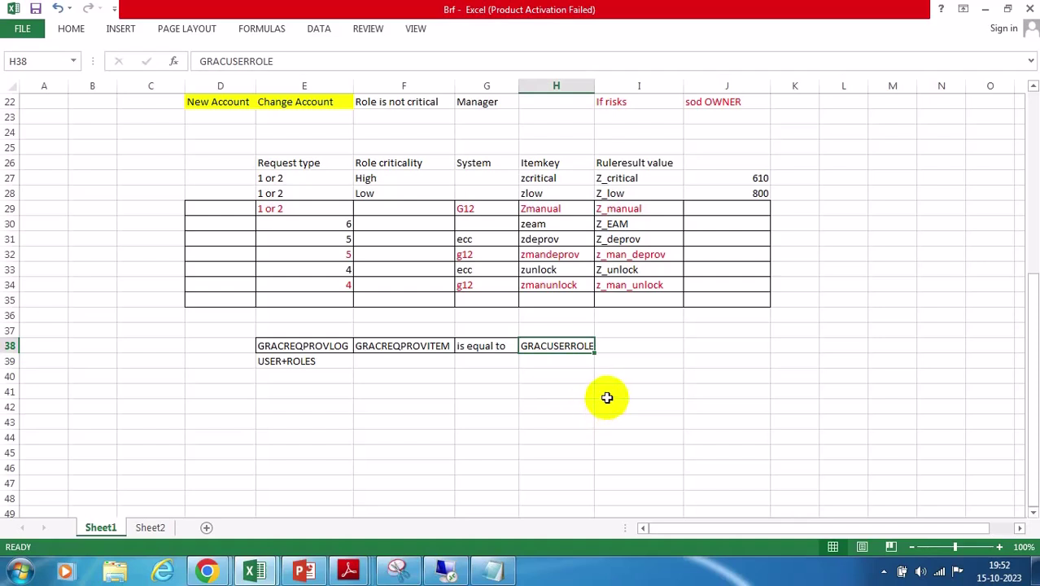
{"action": "left_click_drag", "start_coordinate": [274, 346], "coordinate": [580, 368]}
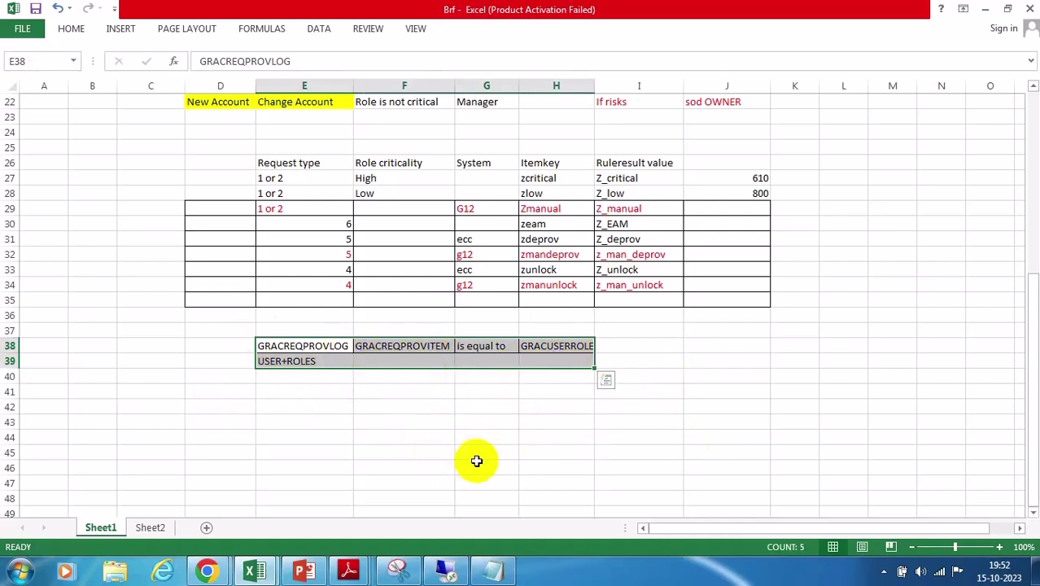
{"action": "left_click", "coordinate": [403, 390]}
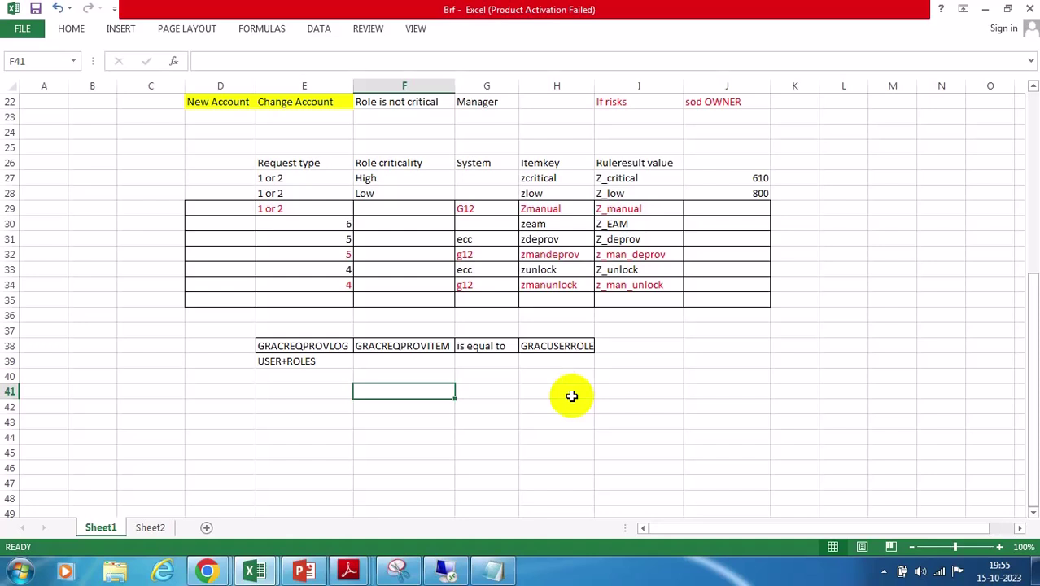
{"action": "left_click", "coordinate": [292, 347]}
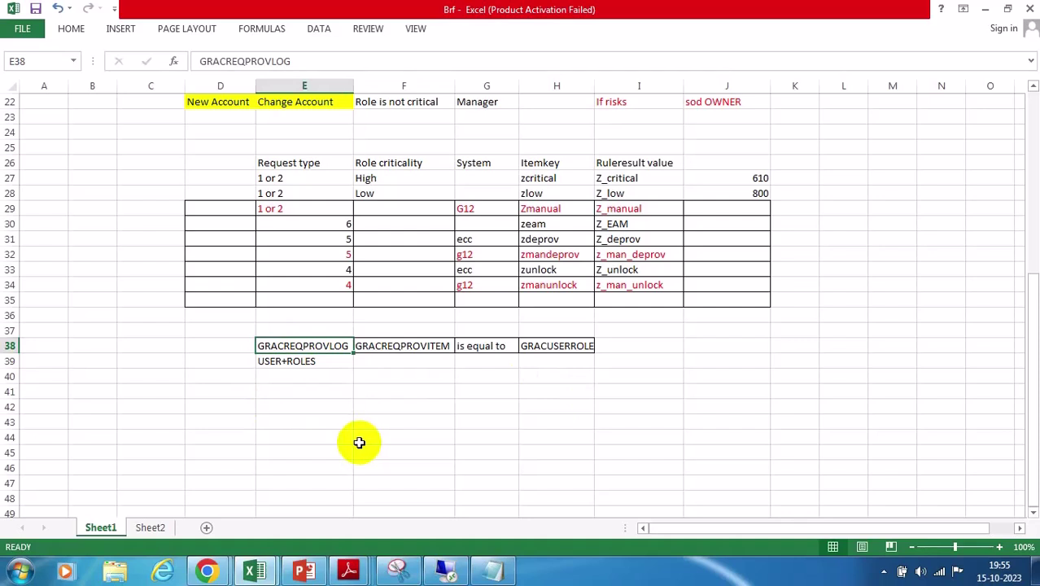
{"action": "left_click", "coordinate": [400, 344]}
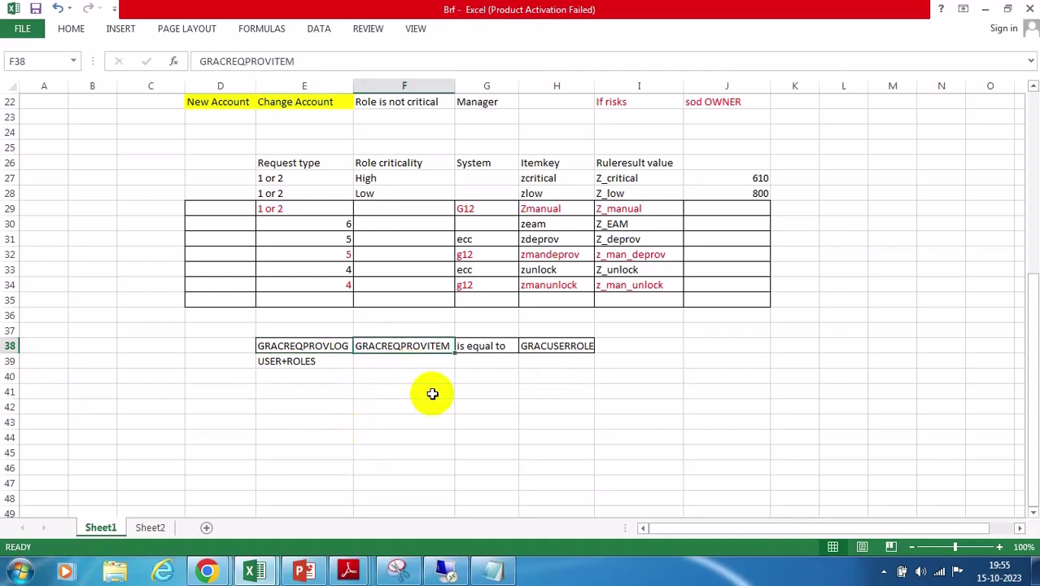
{"action": "left_click", "coordinate": [562, 347]}
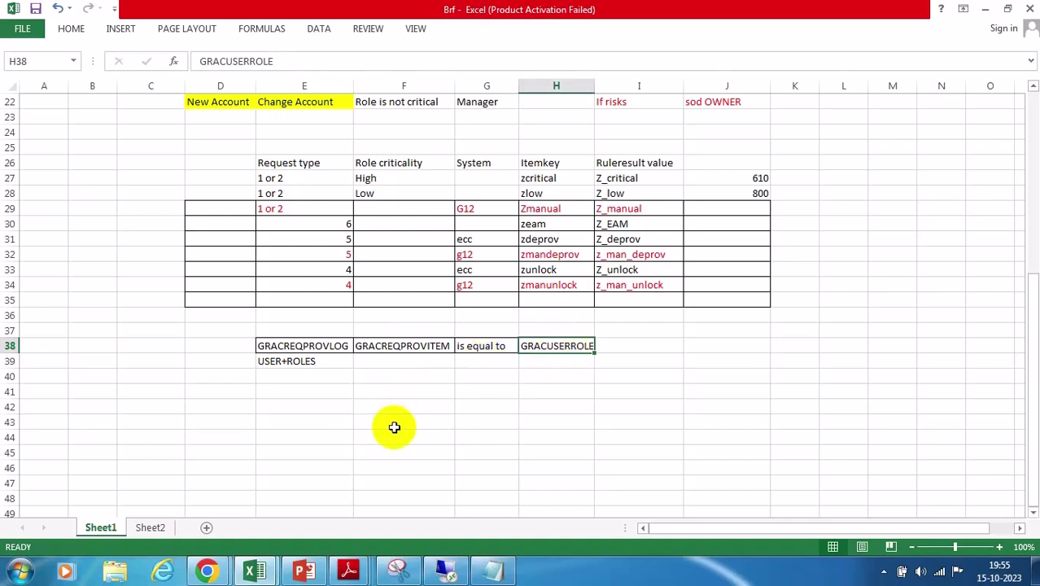
{"action": "left_click_drag", "start_coordinate": [280, 350], "coordinate": [570, 344]}
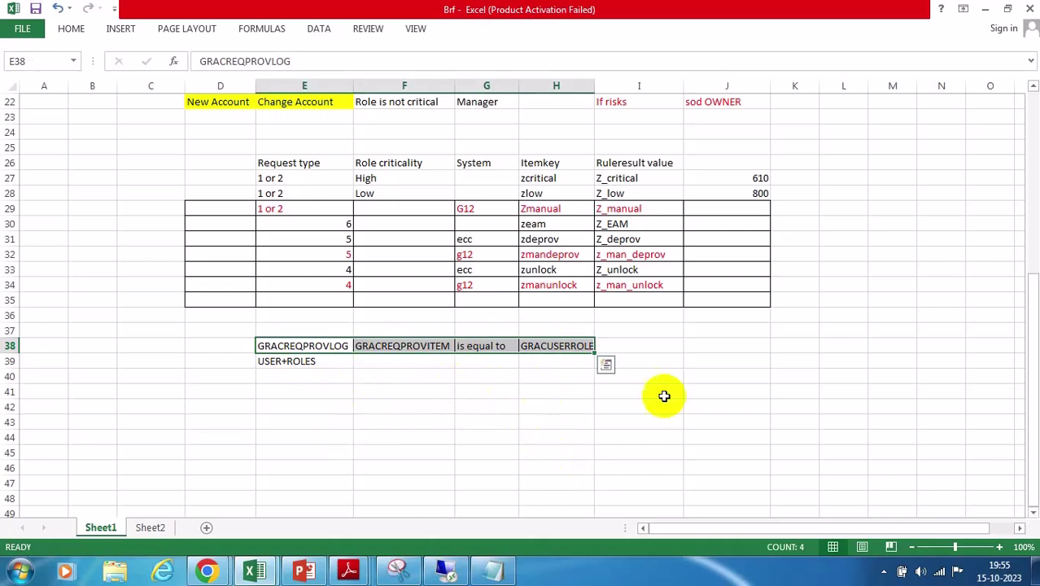
{"action": "left_click", "coordinate": [568, 345]}
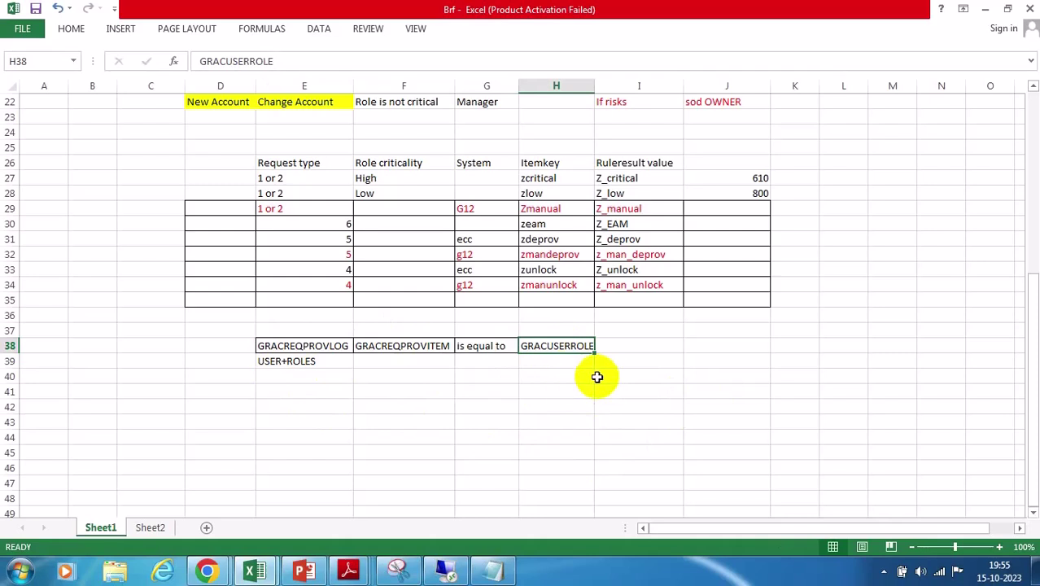
{"action": "left_click", "coordinate": [326, 350]}
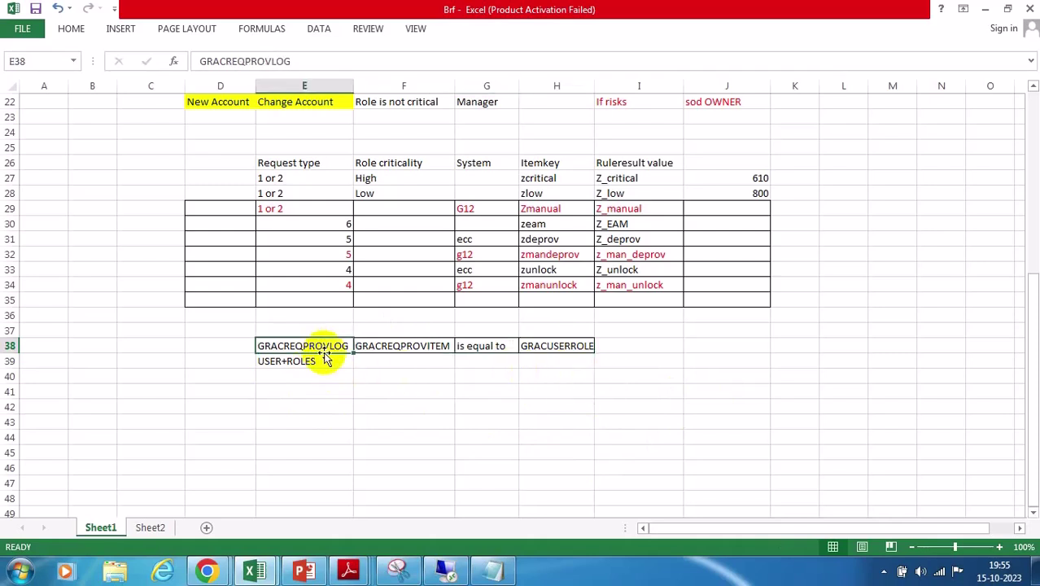
{"action": "left_click", "coordinate": [417, 348]}
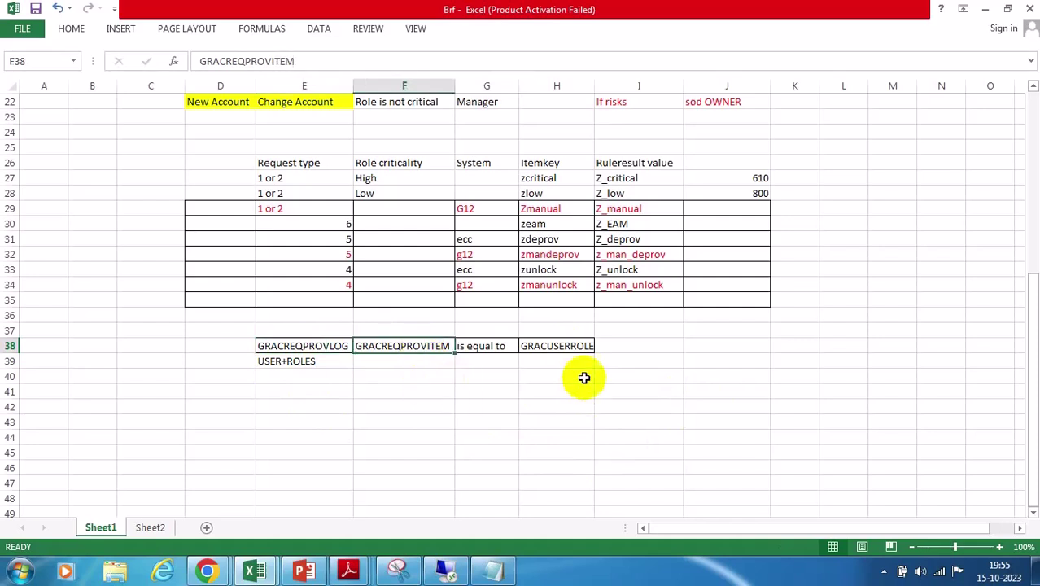
{"action": "left_click", "coordinate": [541, 349]}
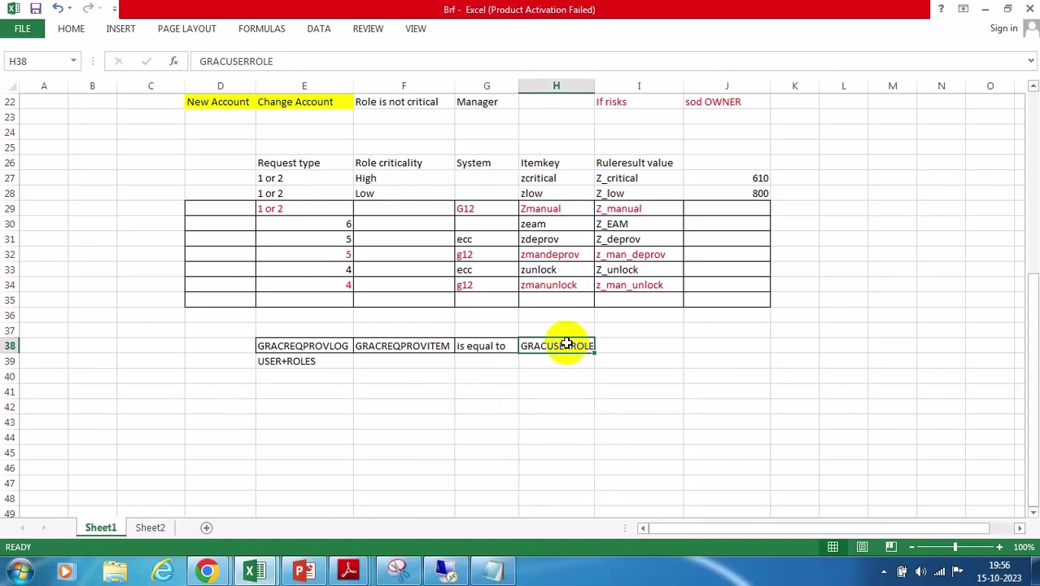
{"action": "left_click", "coordinate": [476, 377]}
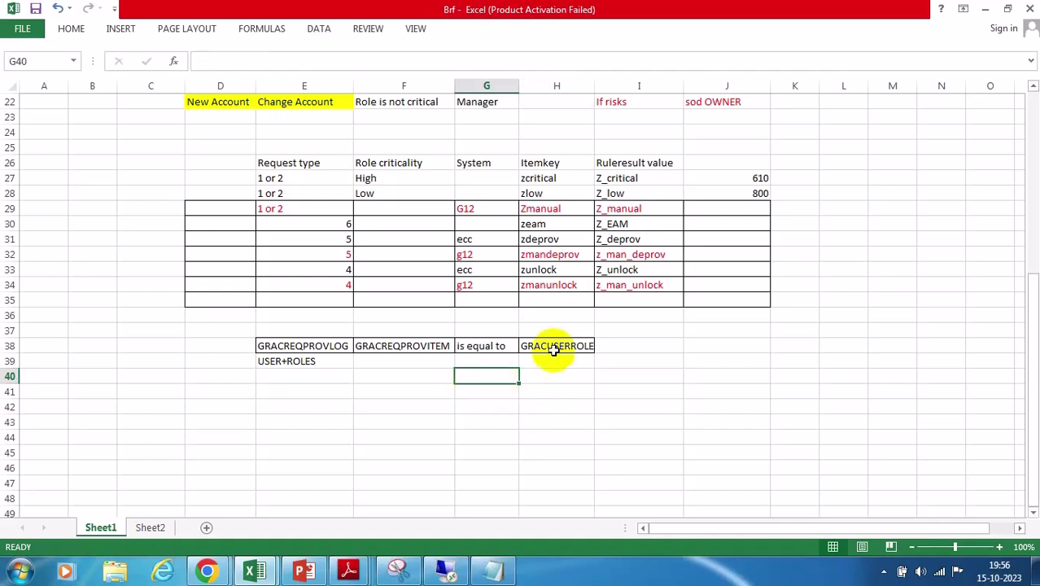
{"action": "left_click", "coordinate": [551, 343]}
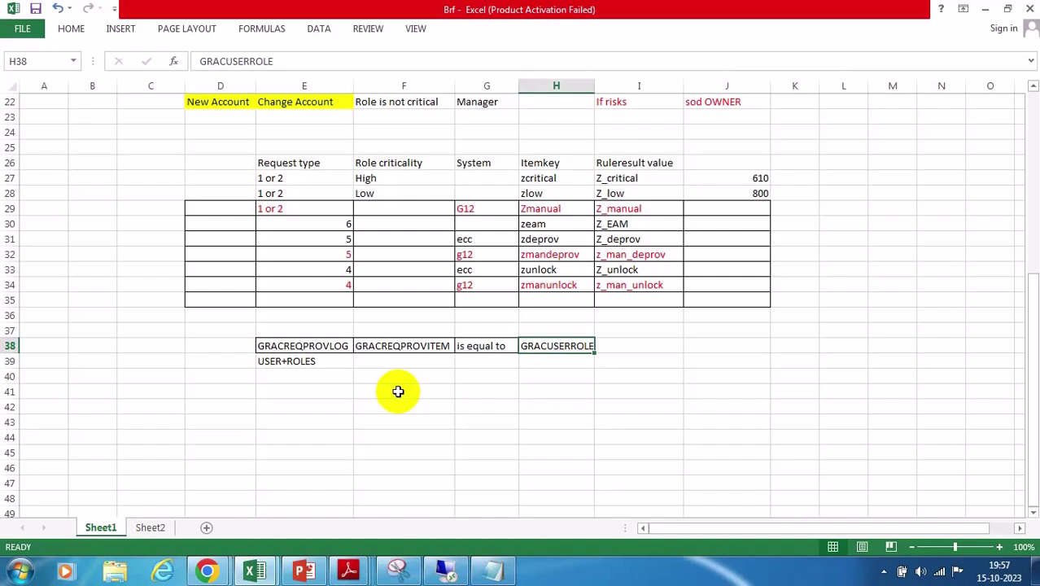
{"action": "left_click", "coordinate": [565, 371]}
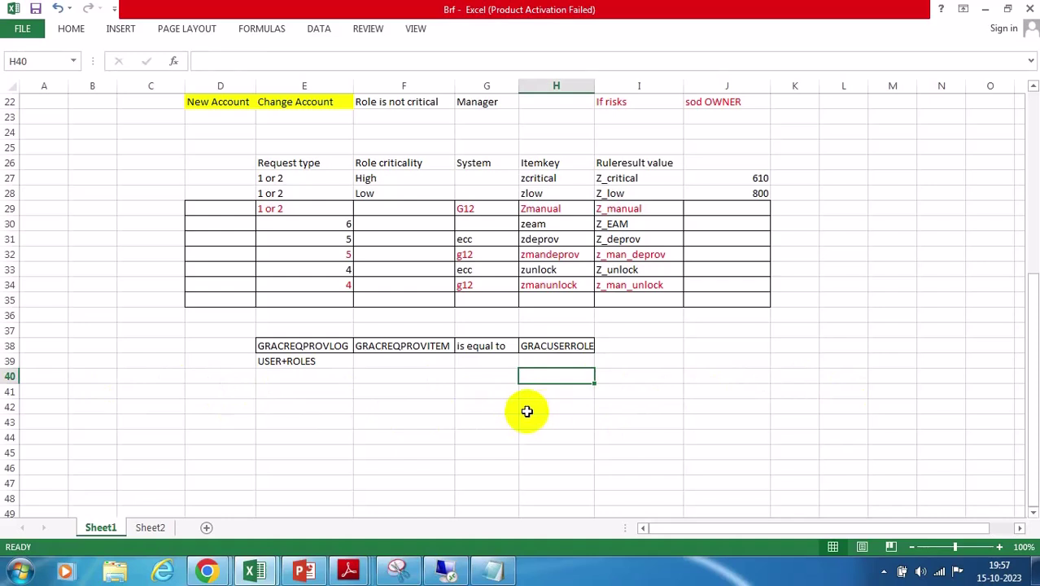
Minimize Excel and scroll the blog to Step 2's RFC Destination GRCACEP screenshot
{"action": "left_click", "coordinate": [985, 8]}
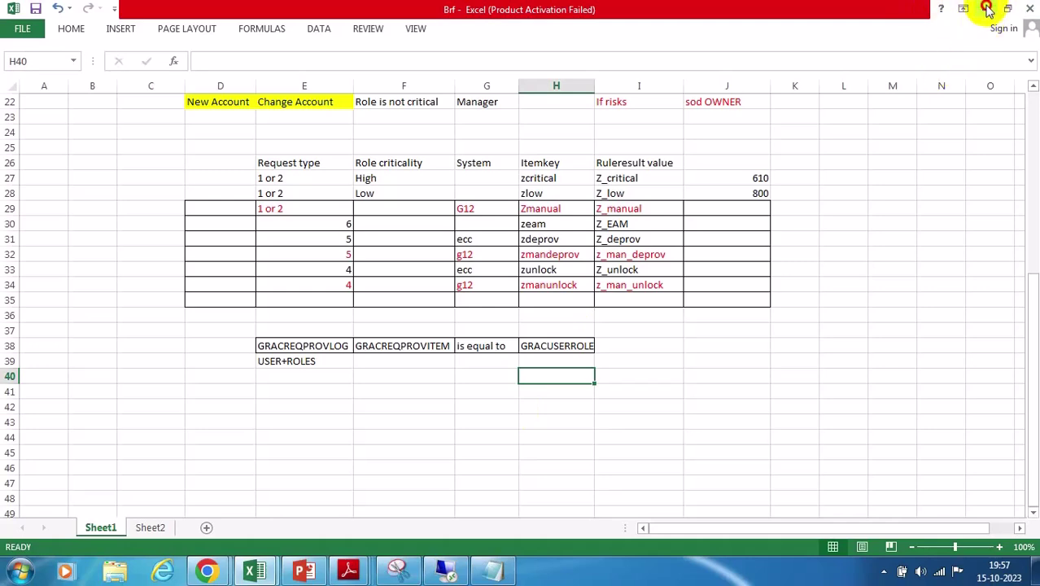
{"action": "scroll", "coordinate": [648, 339], "scroll_direction": "down", "scroll_amount": 1}
{"action": "scroll", "coordinate": [649, 339], "scroll_direction": "down", "scroll_amount": 5}
{"action": "scroll", "coordinate": [649, 334], "scroll_direction": "up", "scroll_amount": 5}
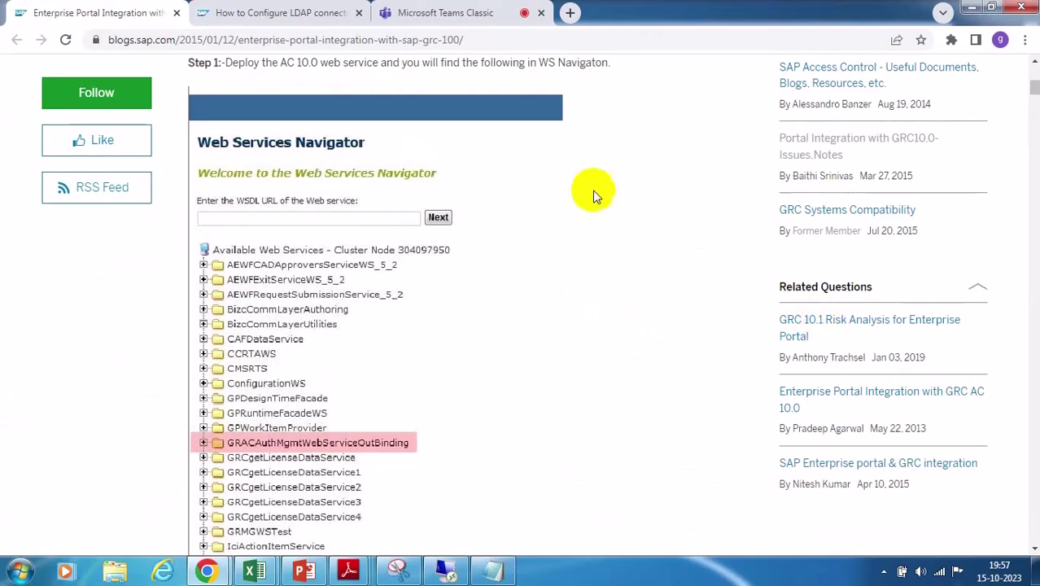
{"action": "scroll", "coordinate": [612, 242], "scroll_direction": "down", "scroll_amount": 3}
{"action": "scroll", "coordinate": [614, 244], "scroll_direction": "down", "scroll_amount": 4}
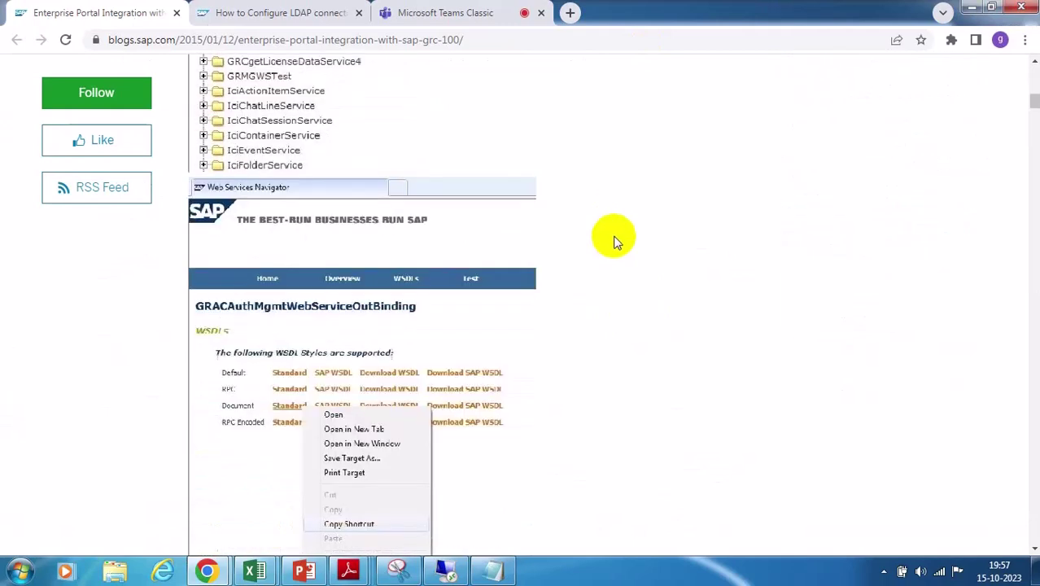
{"action": "scroll", "coordinate": [614, 240], "scroll_direction": "down", "scroll_amount": 8}
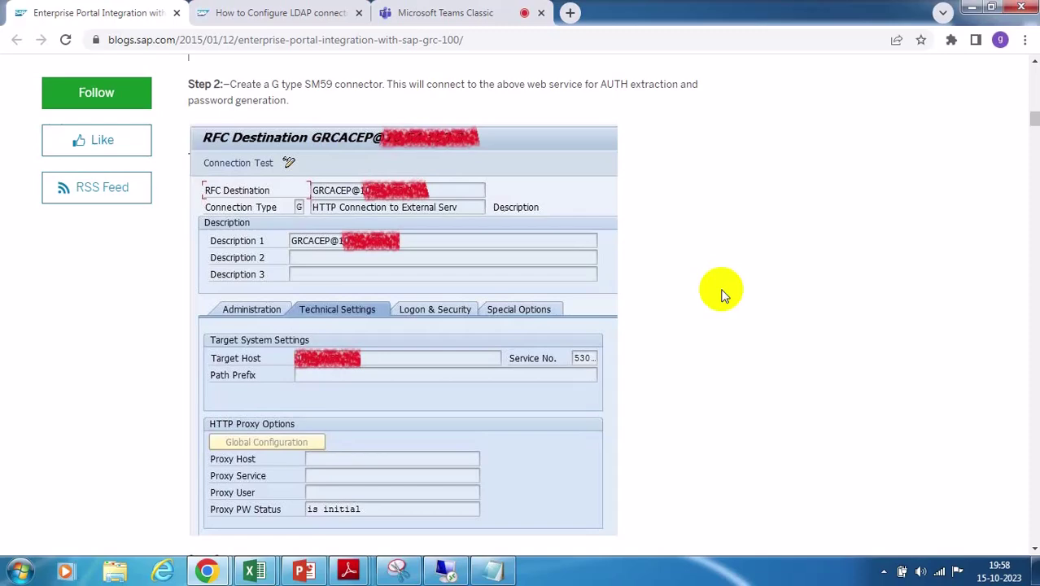
Glance at Step 3's SPML connector, scroll back to Step 2, then switch to the remote SAP session
{"action": "scroll", "coordinate": [722, 293], "scroll_direction": "down", "scroll_amount": 3}
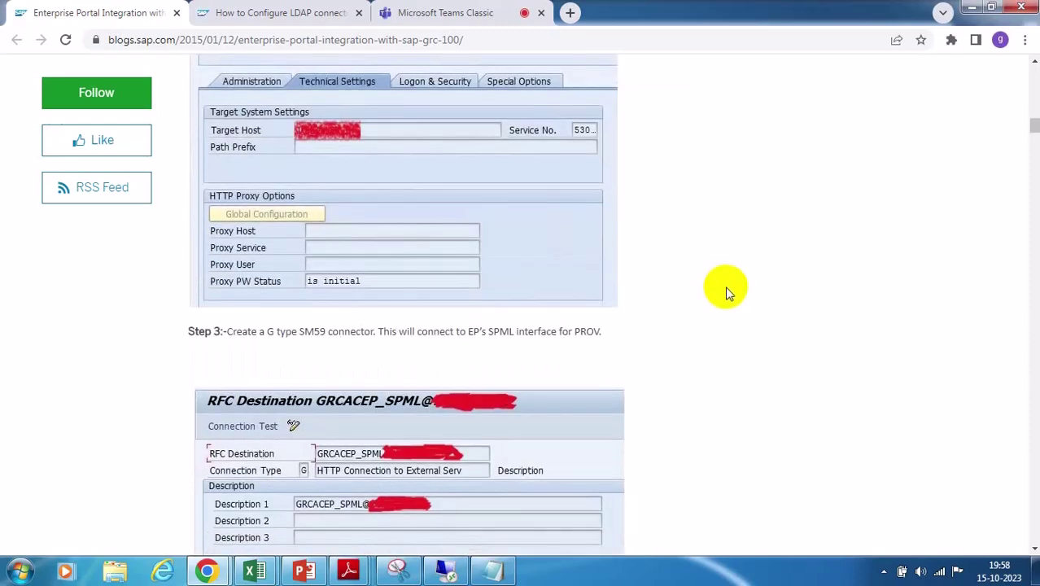
{"action": "scroll", "coordinate": [727, 291], "scroll_direction": "up", "scroll_amount": 2}
{"action": "scroll", "coordinate": [728, 293], "scroll_direction": "up", "scroll_amount": 1}
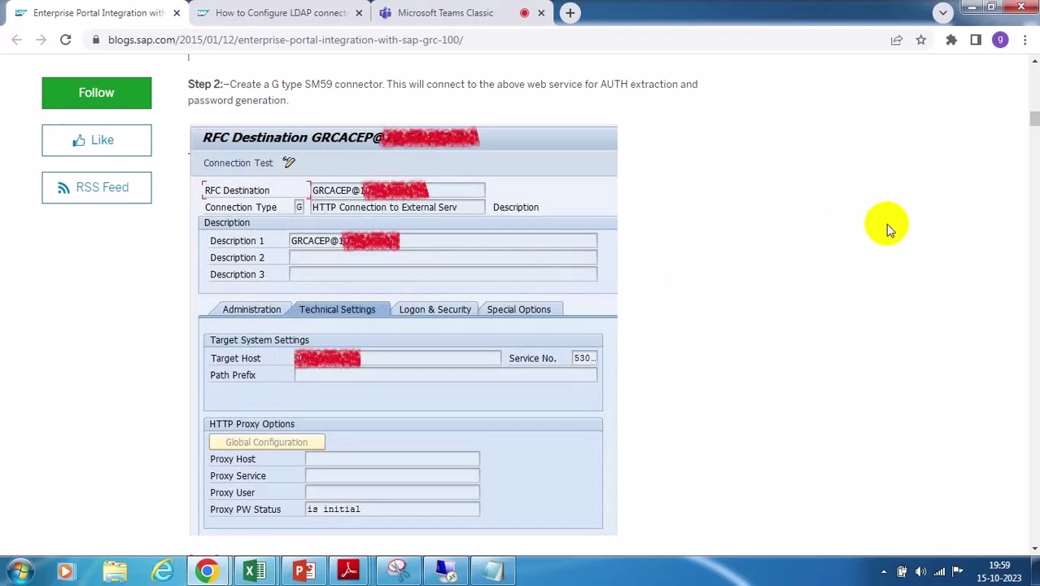
{"action": "left_click", "coordinate": [441, 568]}
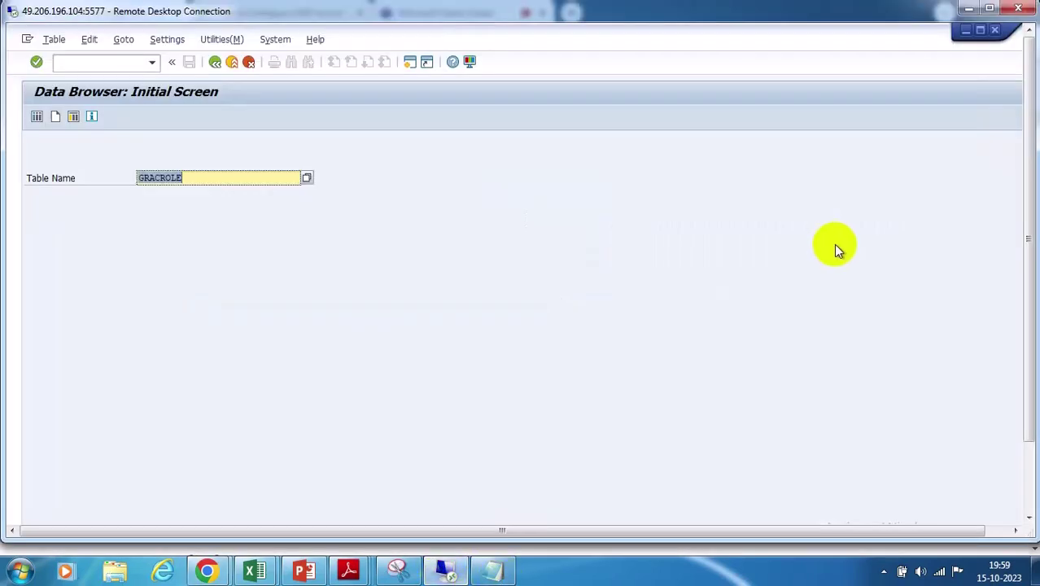
Dismiss the window previews and go back from the Data Browser to SAP Easy Access
{"action": "left_click", "coordinate": [1027, 484]}
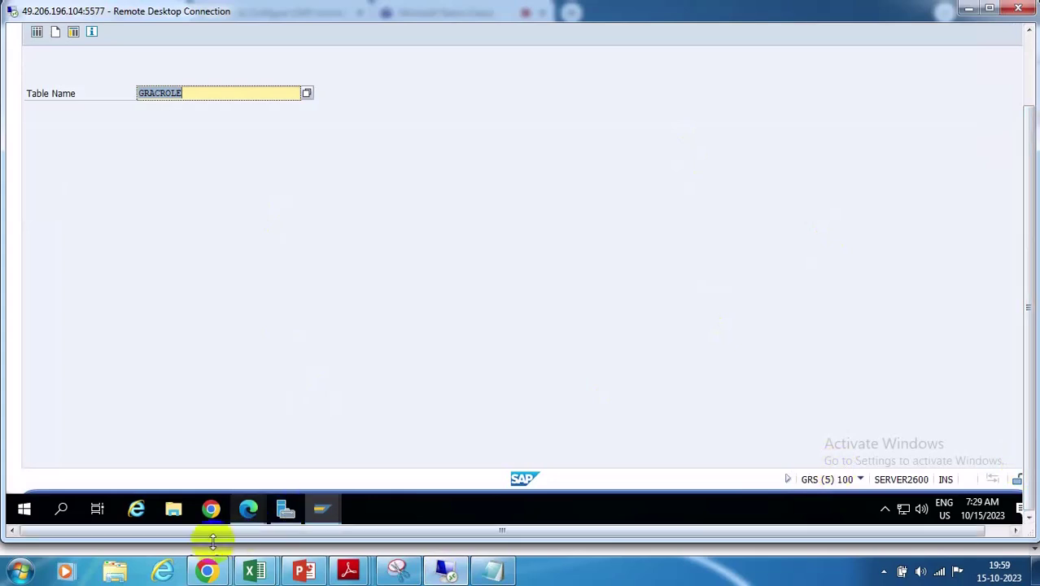
{"action": "left_click", "coordinate": [321, 509]}
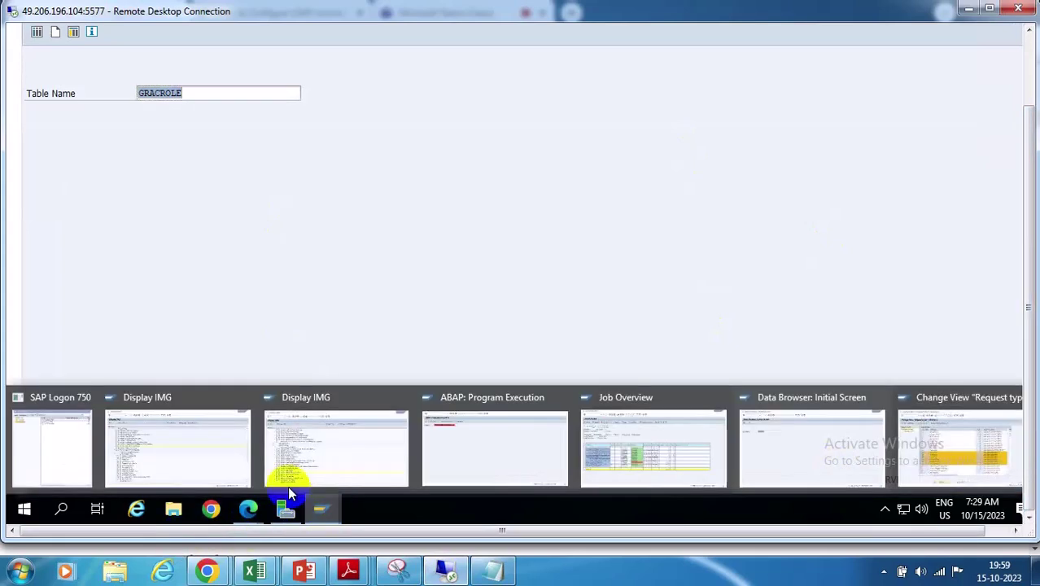
{"action": "left_click", "coordinate": [192, 460]}
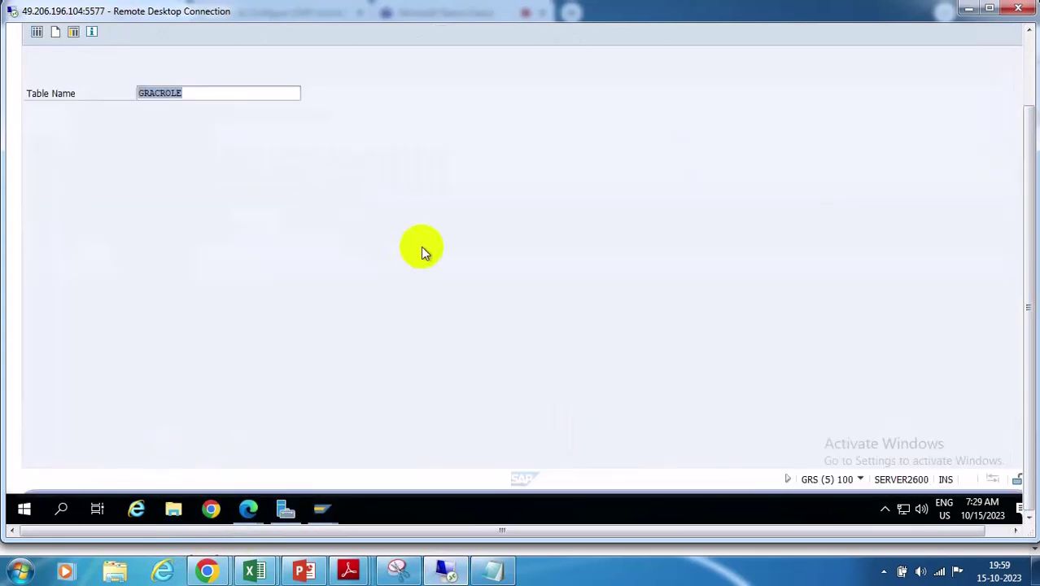
{"action": "left_click", "coordinate": [1027, 49]}
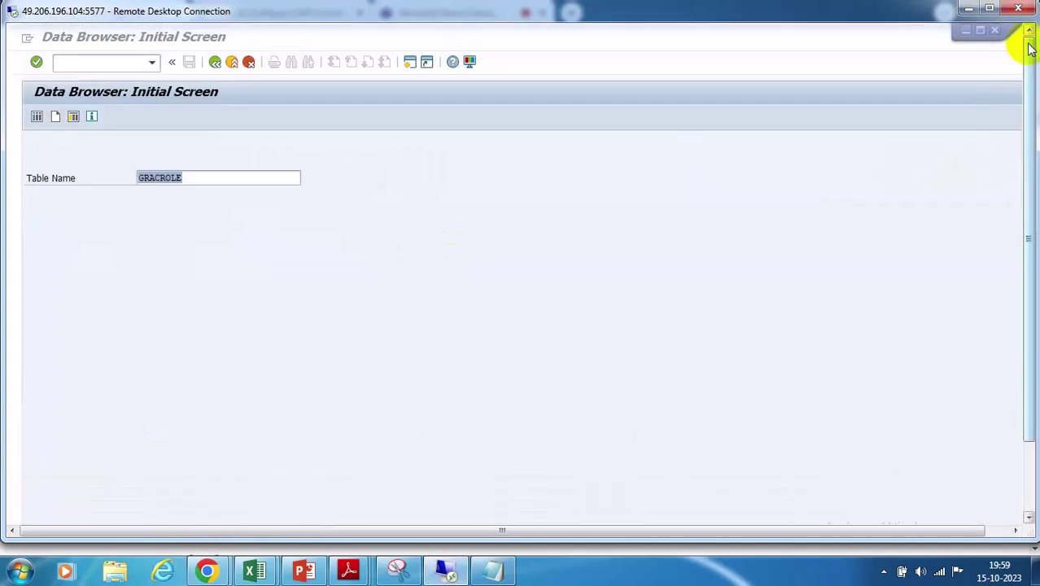
{"action": "left_click", "coordinate": [215, 62]}
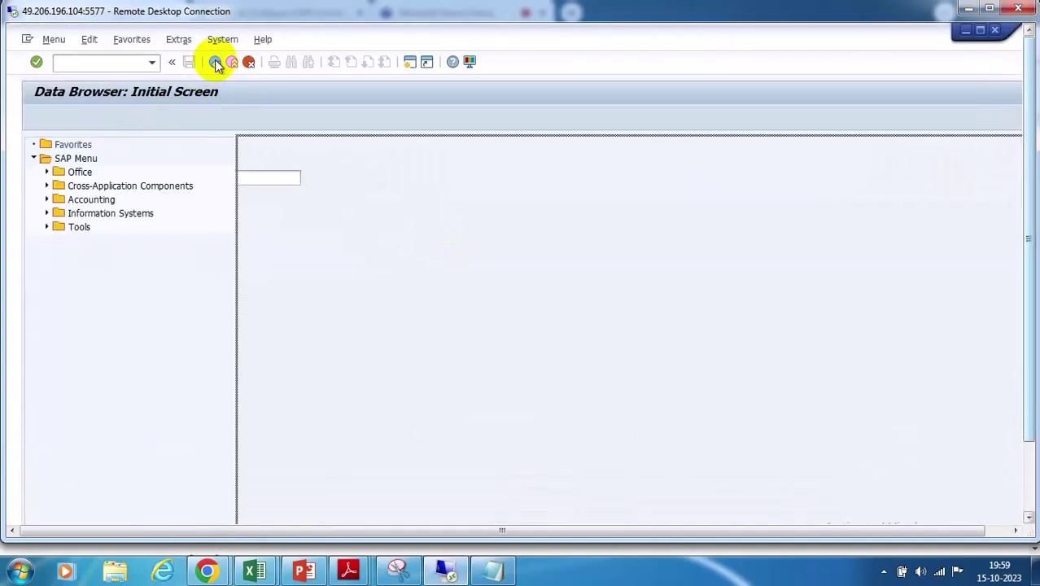
Run the RFC connections transaction and expand HTTP Connections to External Server, listing seven TMC destinations
{"action": "left_click", "coordinate": [69, 64]}
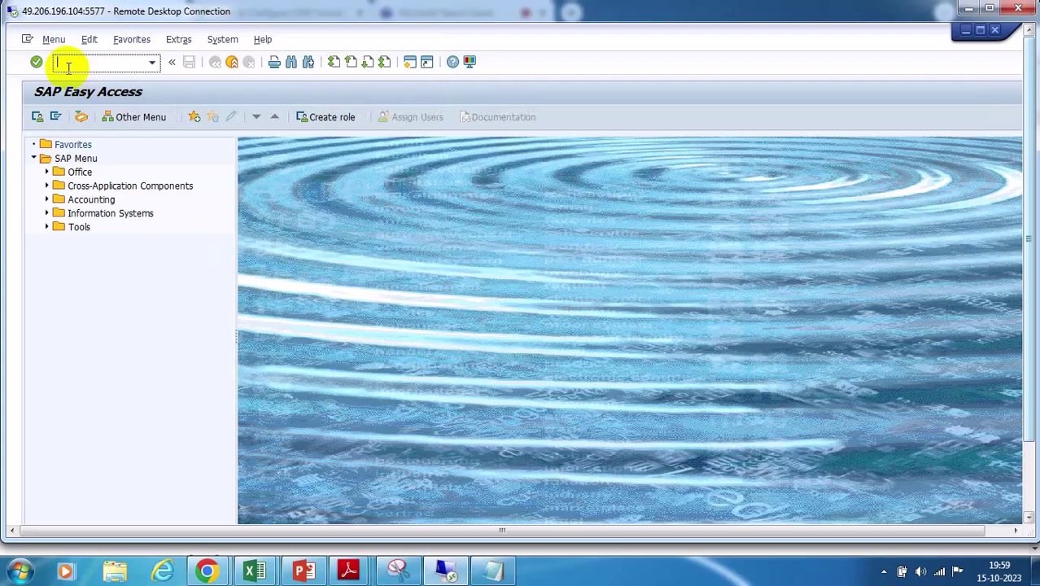
{"action": "type", "text": "SE16"}
{"action": "key", "text": "Return"}
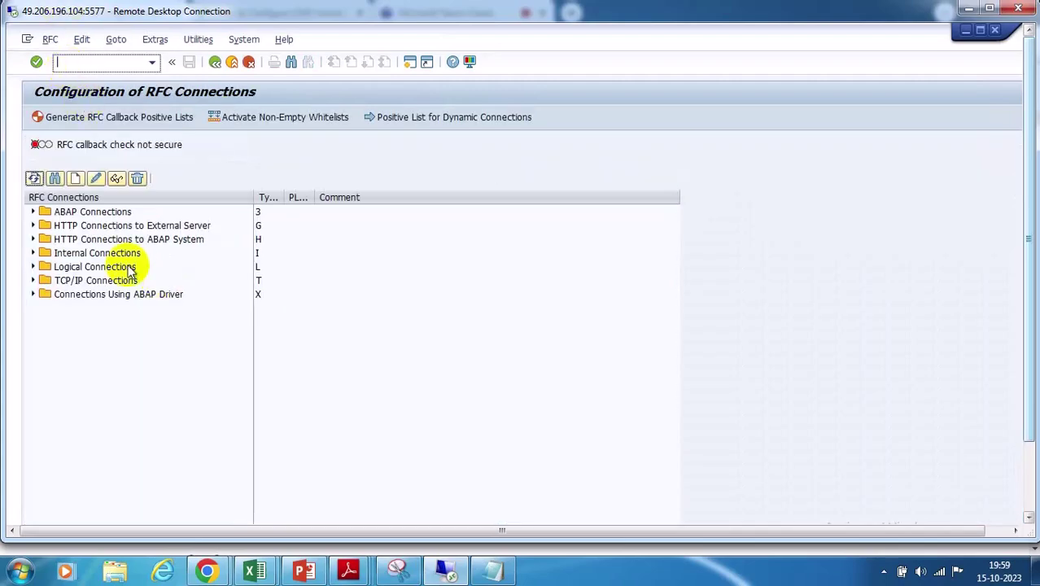
{"action": "left_click", "coordinate": [32, 226]}
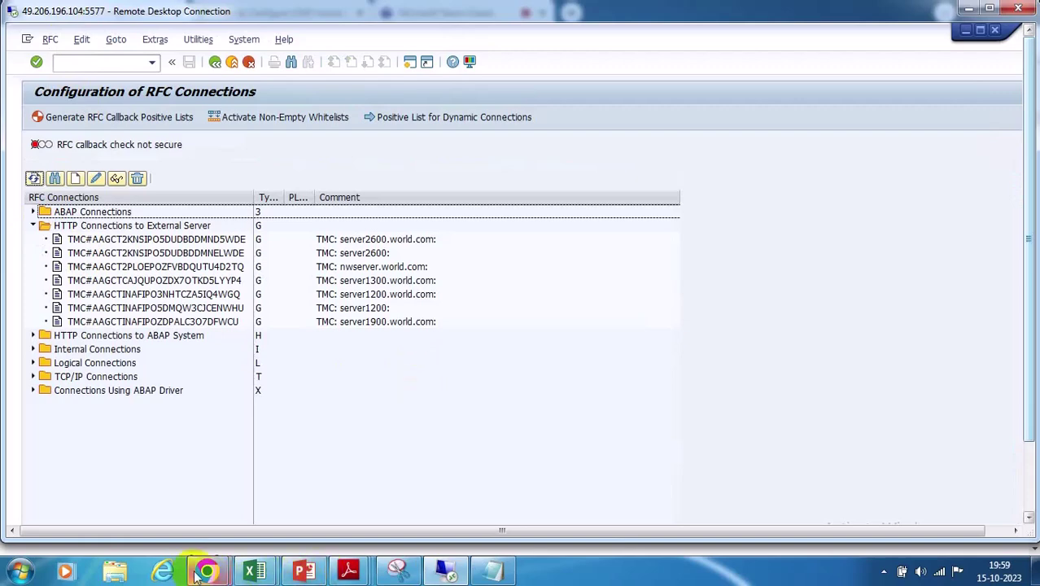
Bring the blog back to Step 2's G-type HTTP RFC destination Technical Settings
{"action": "mouse_move", "coordinate": [207, 571]}
{"action": "left_click", "coordinate": [135, 497]}
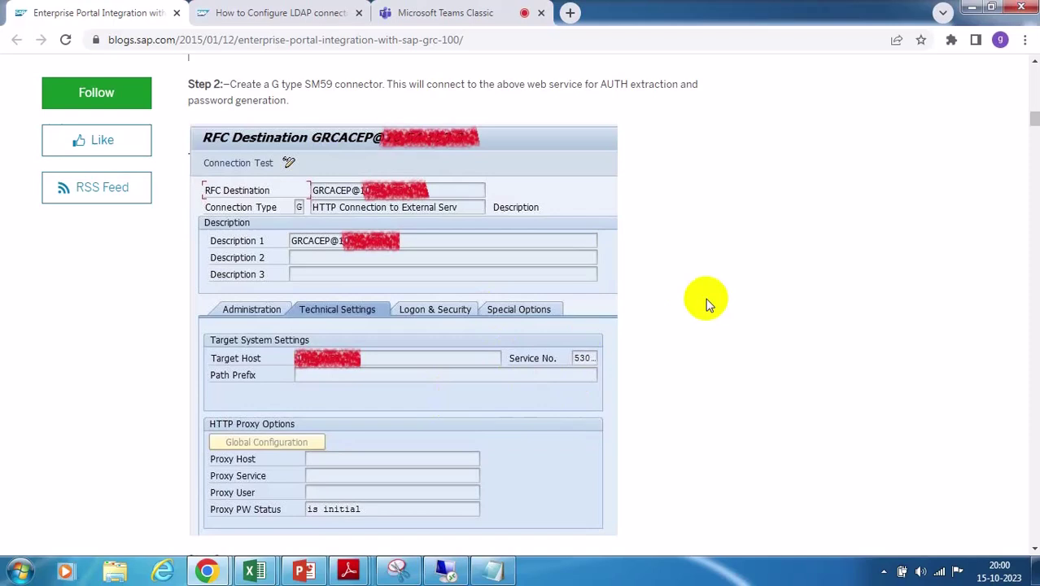
Enter a new type G HTTP destination GRC@WS with description grc@ws
{"action": "left_click", "coordinate": [446, 568]}
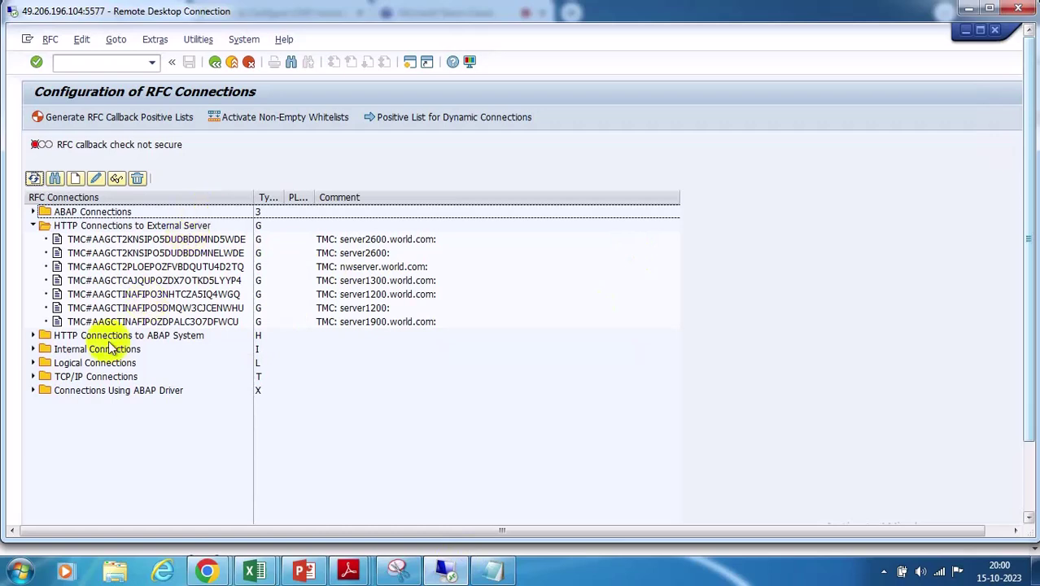
{"action": "left_click", "coordinate": [76, 178]}
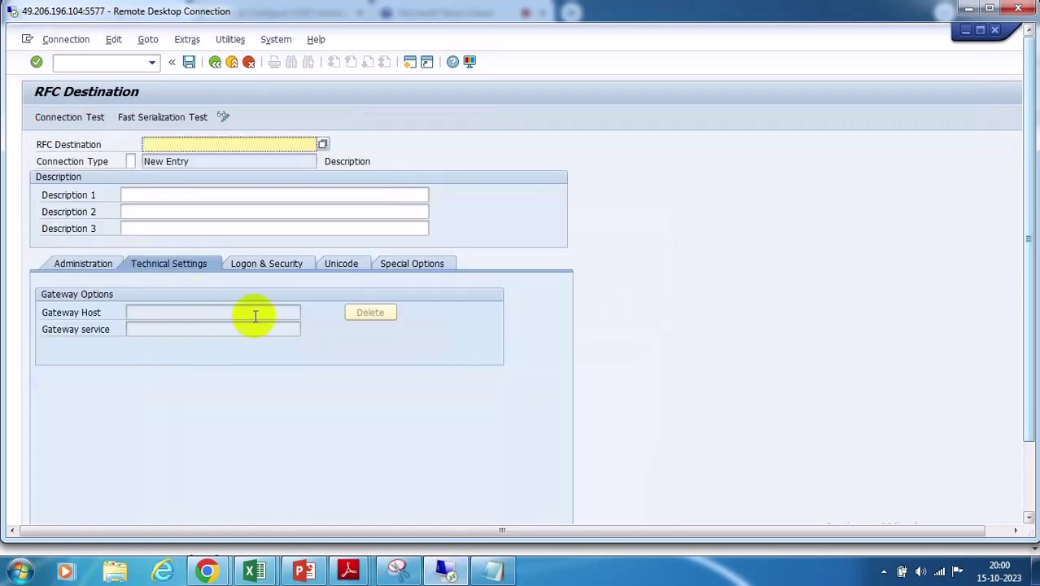
{"action": "left_click", "coordinate": [128, 162]}
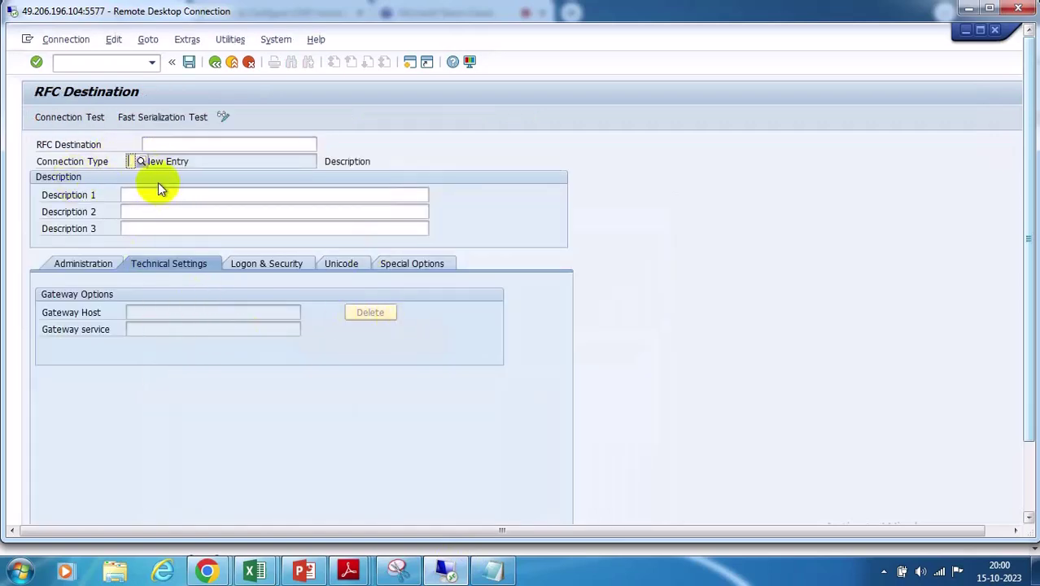
{"action": "type", "text": "g"}
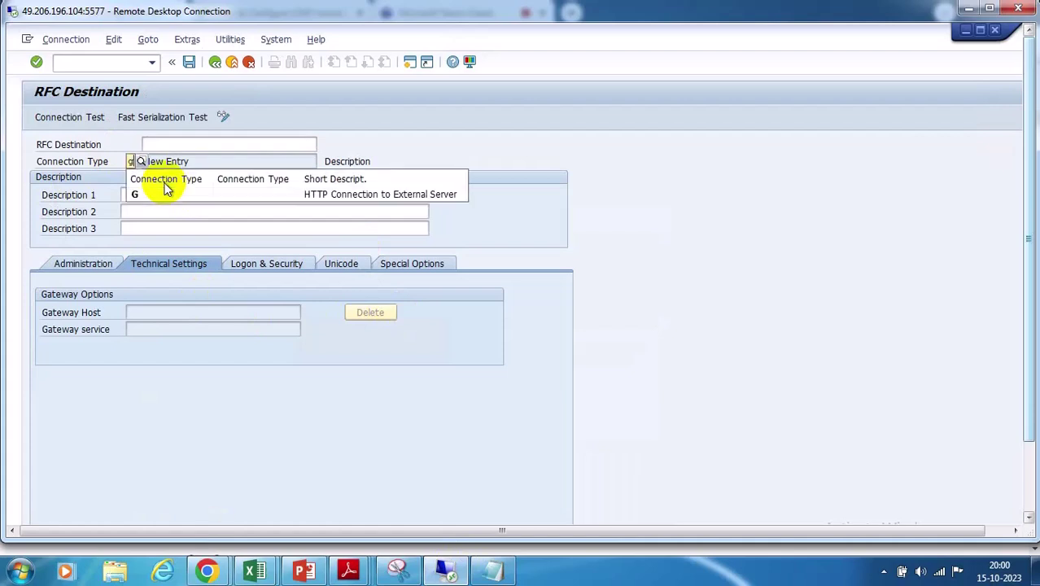
{"action": "left_click", "coordinate": [160, 202]}
{"action": "left_click", "coordinate": [182, 146]}
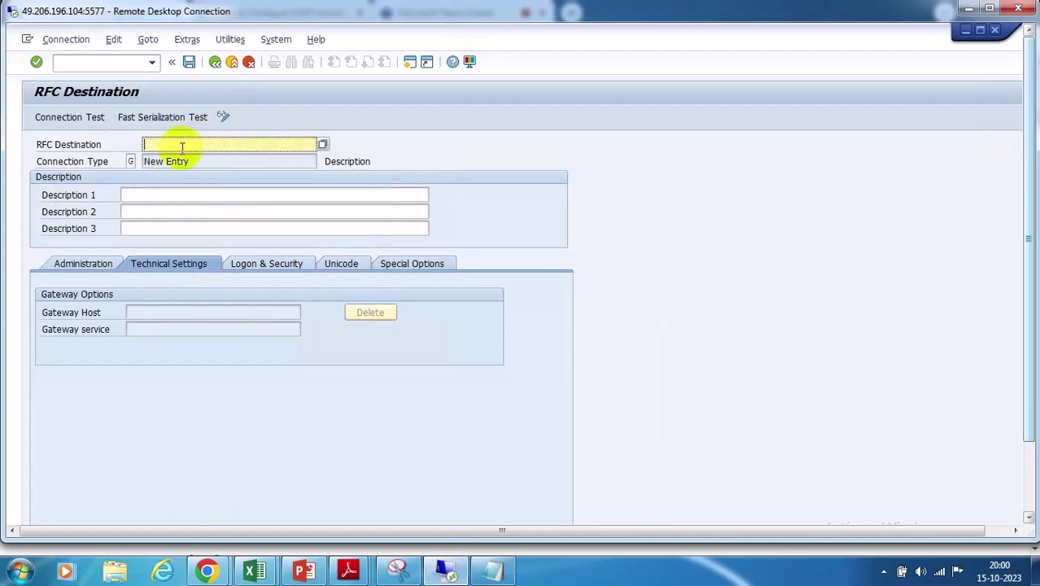
{"action": "type", "text": "grc@ws"}
{"action": "left_click_drag", "start_coordinate": [179, 146], "coordinate": [117, 144]}
{"action": "key", "text": "ctrl+c"}
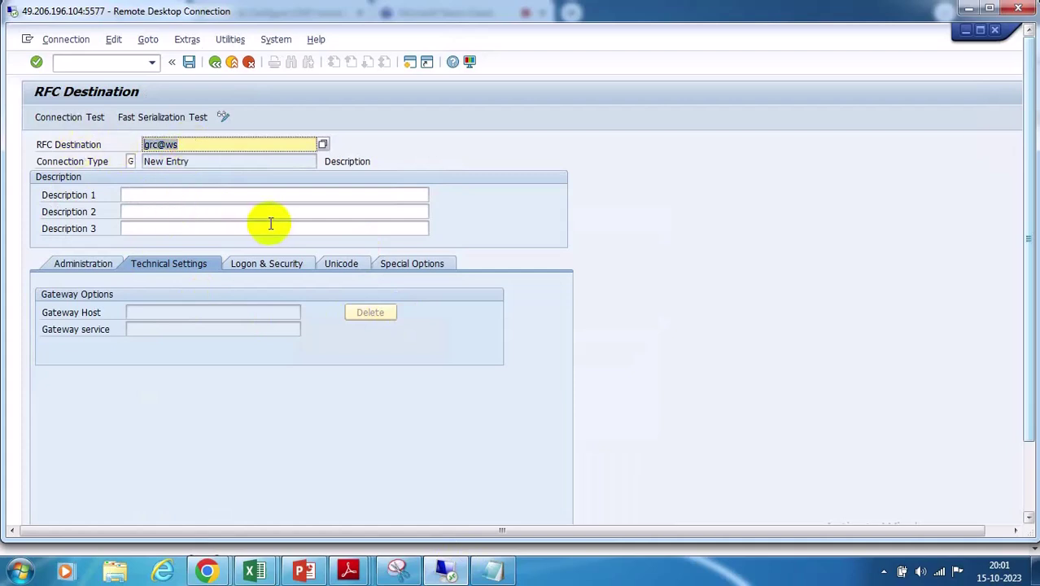
{"action": "left_click", "coordinate": [144, 195]}
{"action": "key", "text": "ctrl+v"}
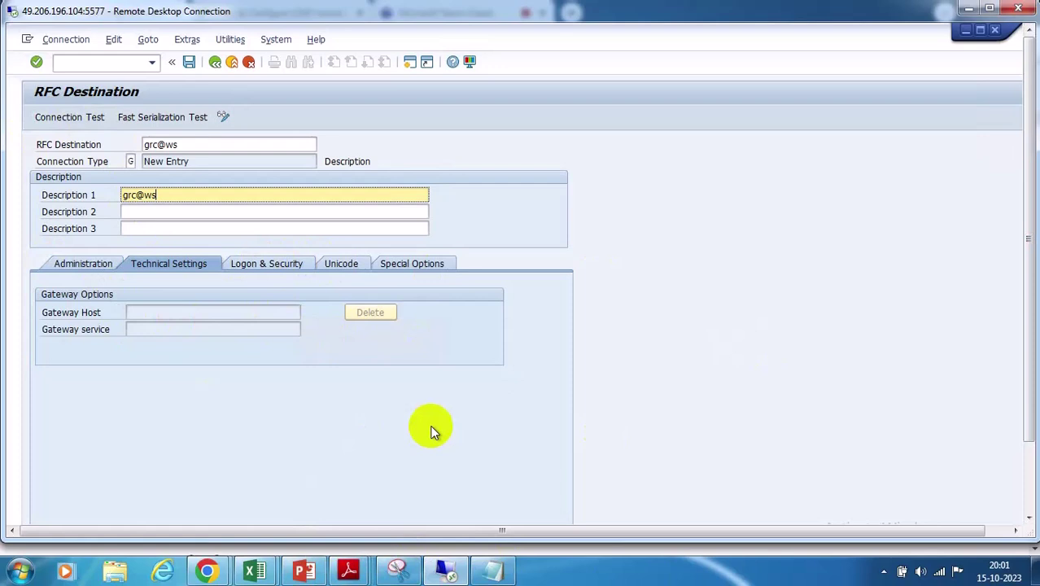
Save GRC@WS, accept the insecure HTTP notice, and return to the RFC list
{"action": "left_click", "coordinate": [189, 62]}
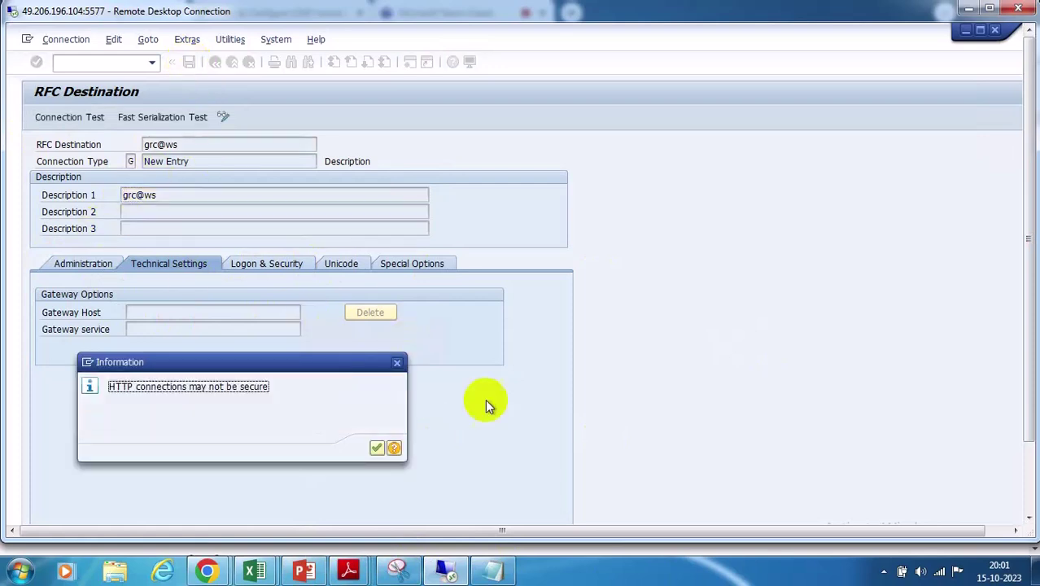
{"action": "left_click", "coordinate": [376, 449]}
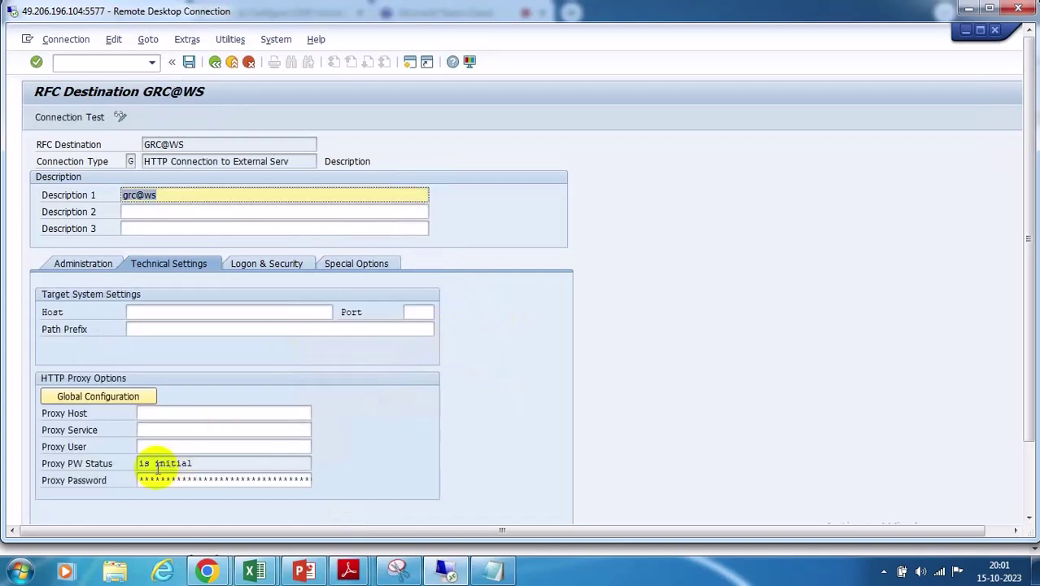
{"action": "left_click", "coordinate": [192, 63]}
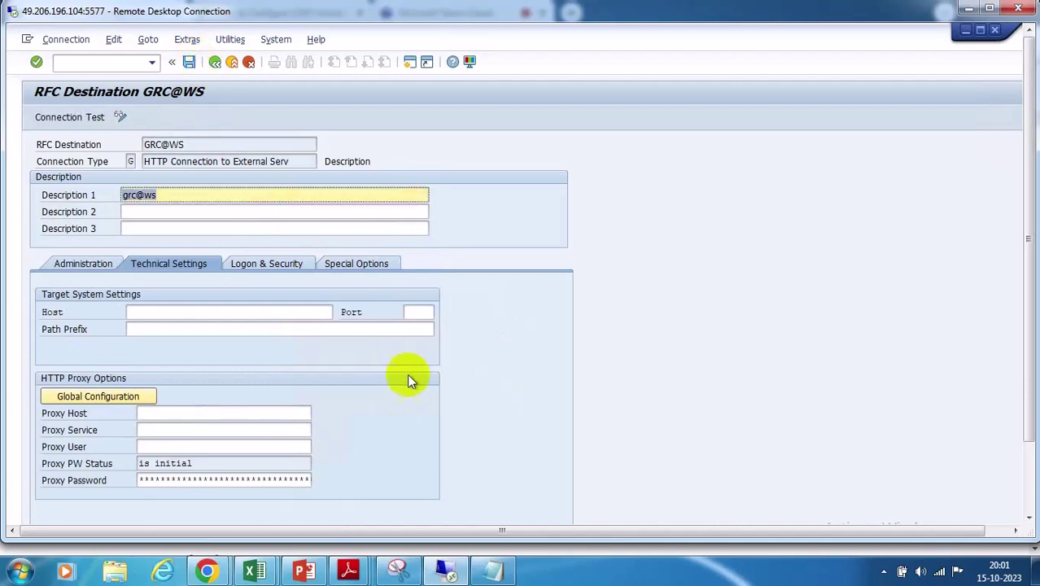
{"action": "left_click", "coordinate": [1027, 469]}
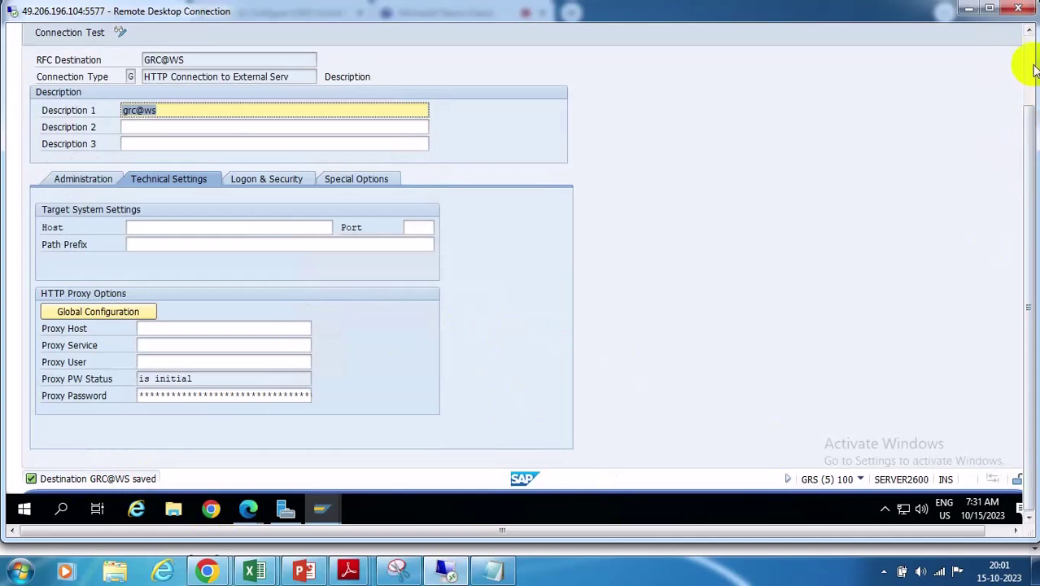
{"action": "left_click", "coordinate": [1027, 65]}
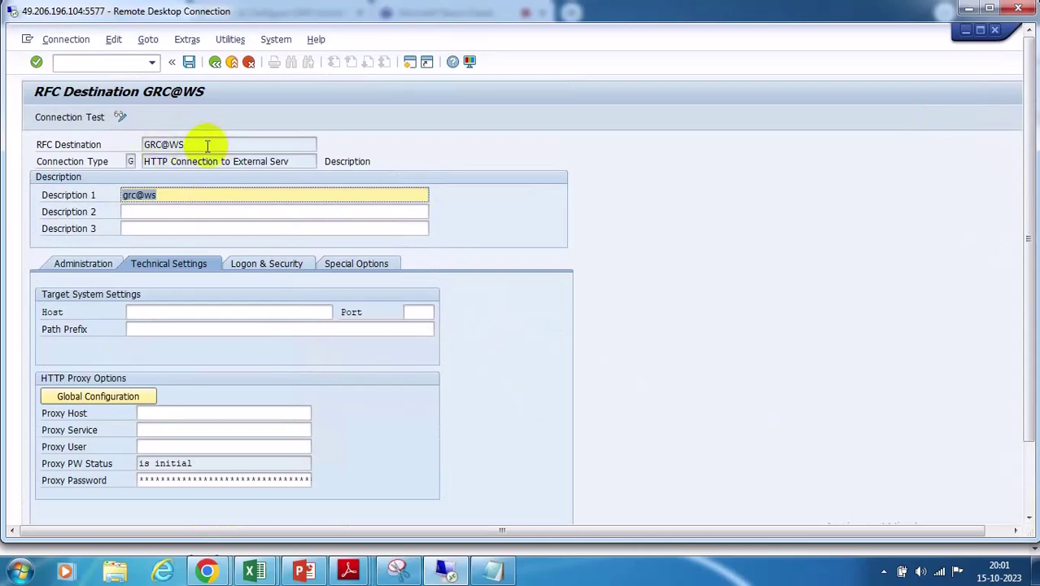
{"action": "left_click", "coordinate": [215, 62]}
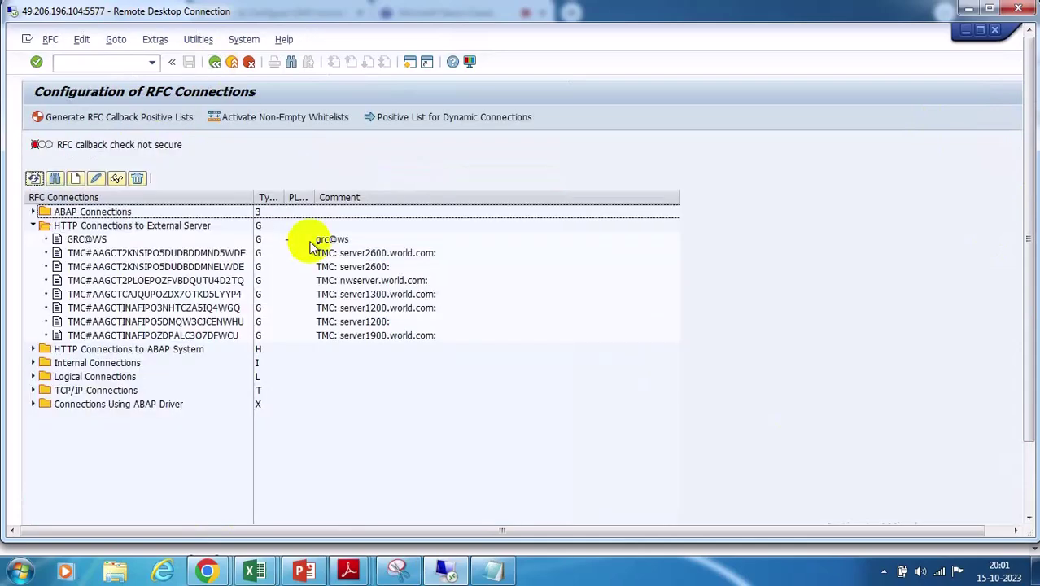
Enter a new type G HTTP destination GRC@SPML1 with description grc@spml1
{"action": "left_click", "coordinate": [75, 178]}
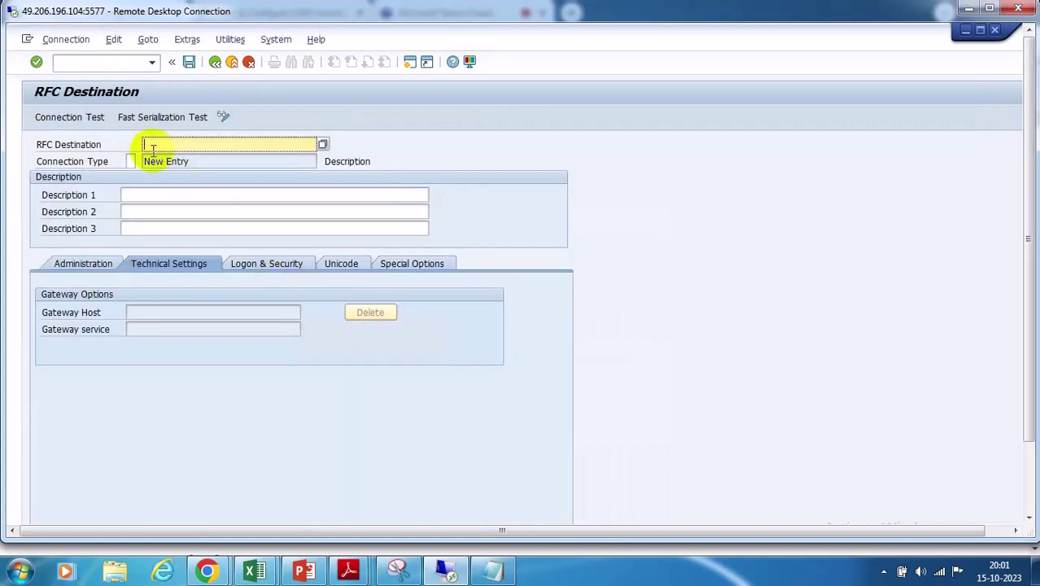
{"action": "type", "text": "grc"}
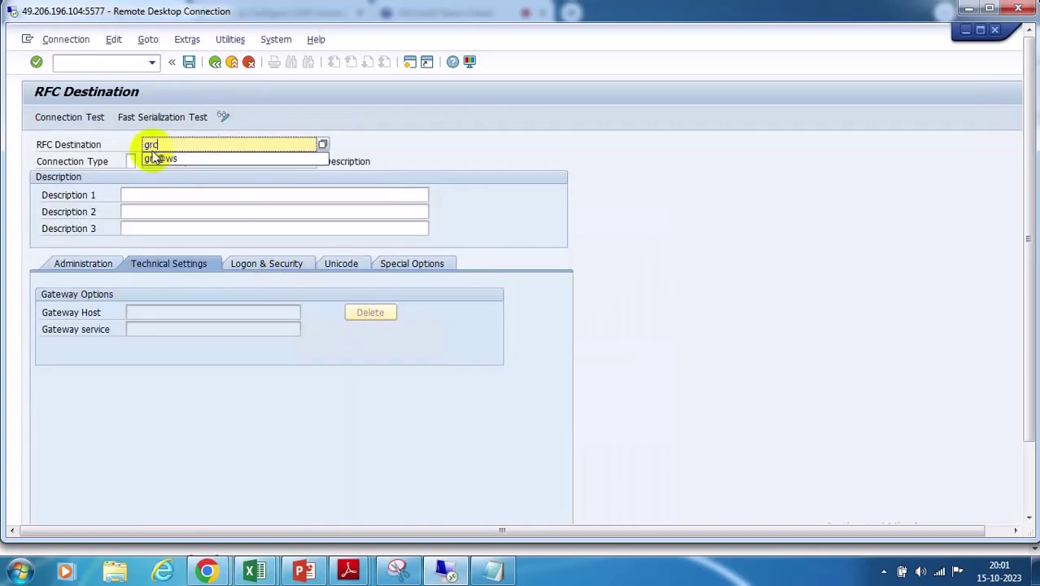
{"action": "type", "text": "@spml1"}
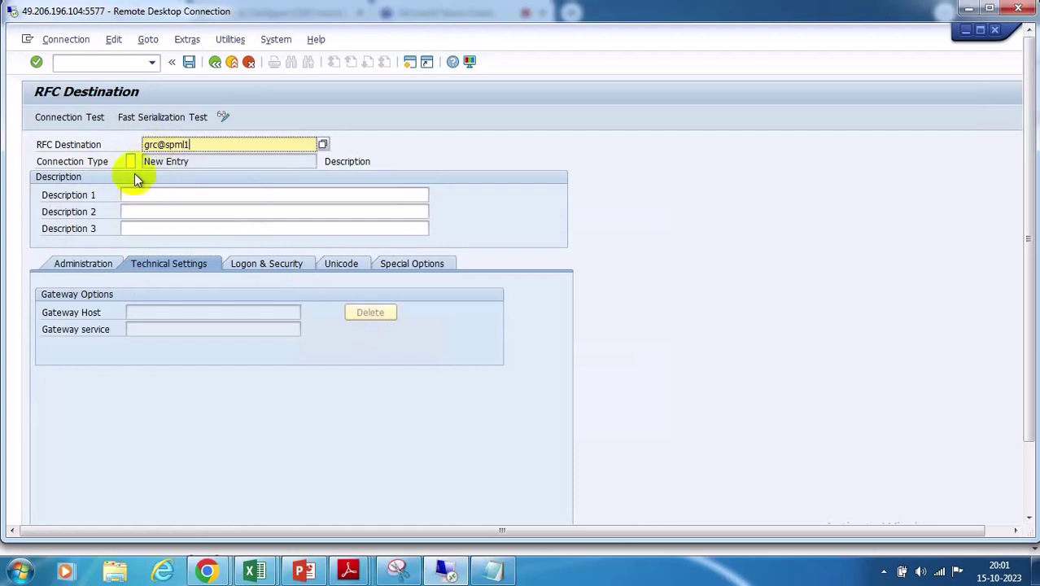
{"action": "left_click", "coordinate": [131, 161]}
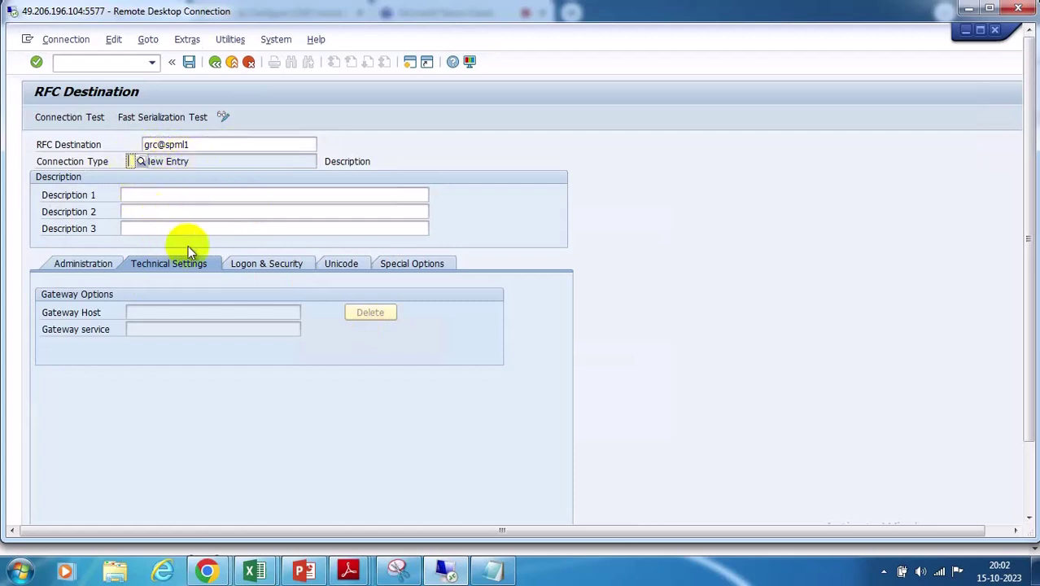
{"action": "type", "text": "g"}
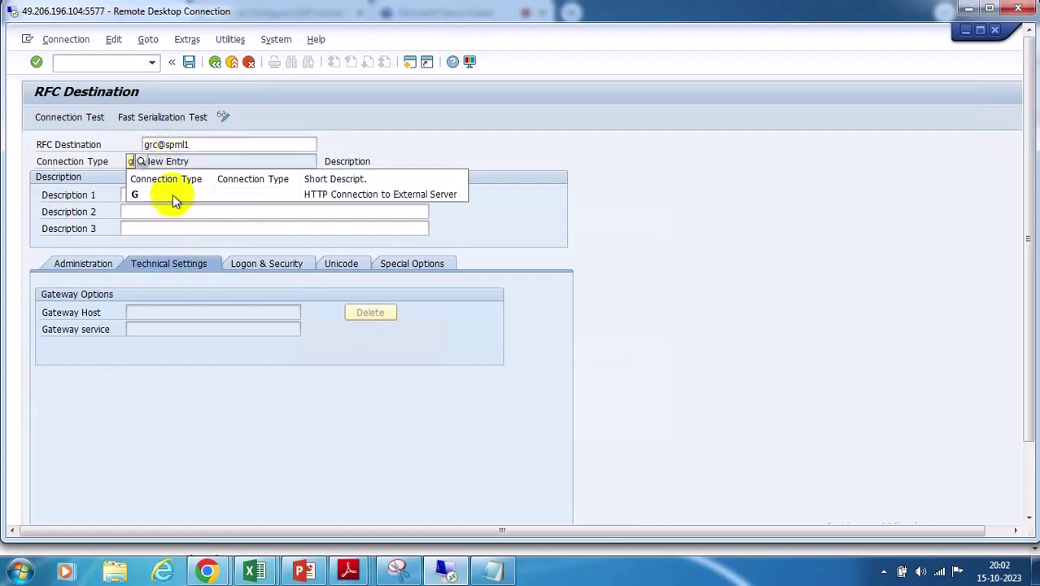
{"action": "left_click", "coordinate": [135, 199]}
{"action": "left_click_drag", "start_coordinate": [186, 144], "coordinate": [127, 145]}
{"action": "key", "text": "ctrl+c"}
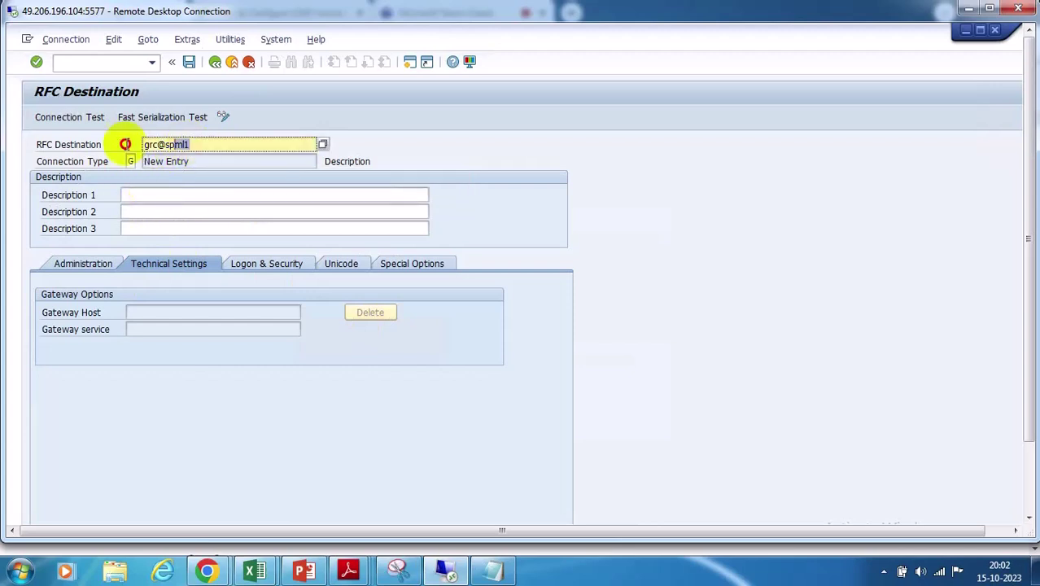
{"action": "left_click", "coordinate": [154, 197]}
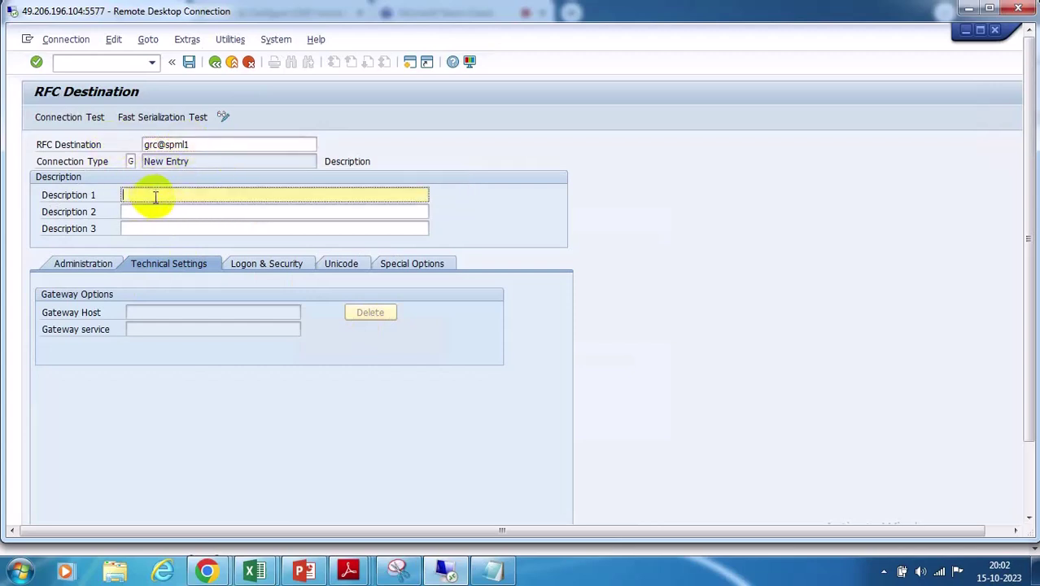
{"action": "key", "text": "ctrl+v"}
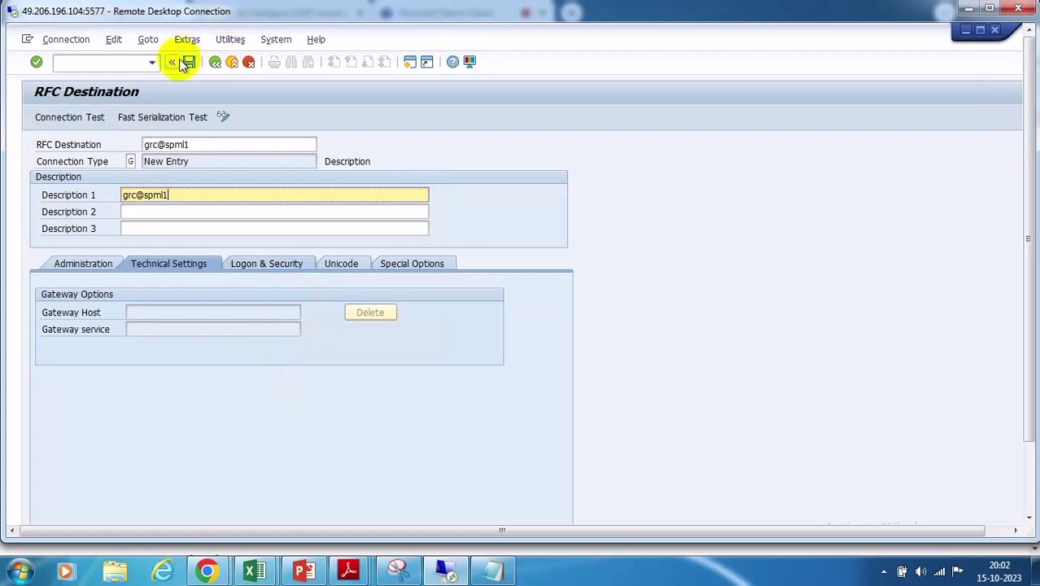
Save GRC@SPML1, accept the HTTP notice, and return to the RFC connections list
{"action": "left_click", "coordinate": [189, 63]}
{"action": "left_click", "coordinate": [376, 448]}
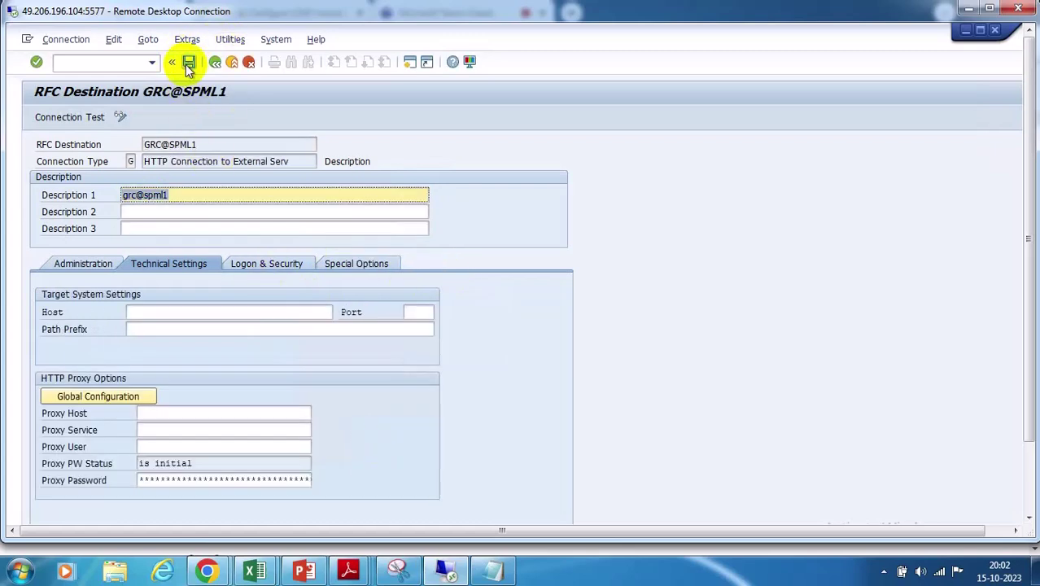
{"action": "left_click", "coordinate": [214, 64]}
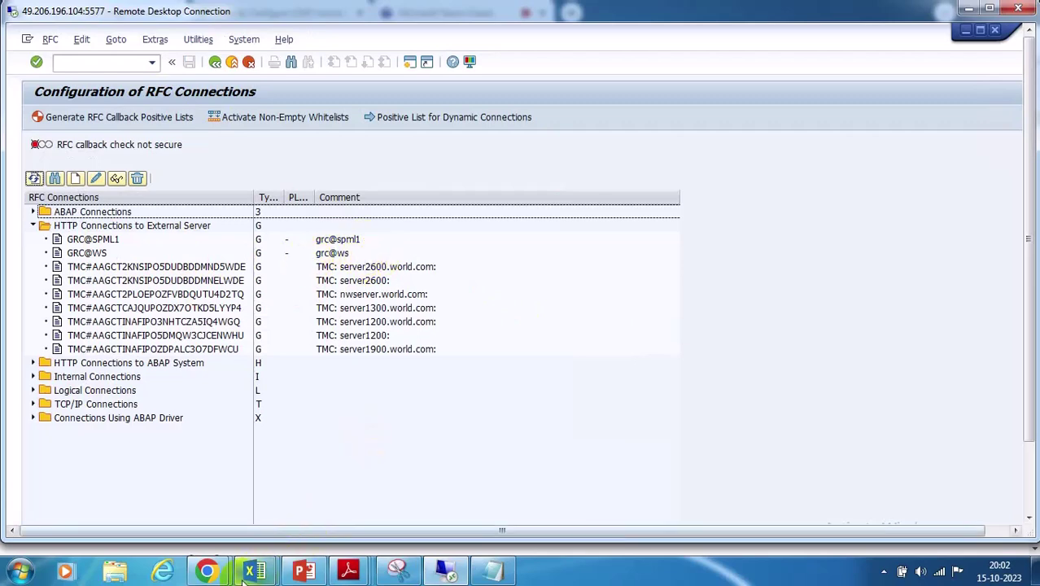
{"action": "mouse_move", "coordinate": [207, 571]}
{"action": "left_click", "coordinate": [128, 523]}
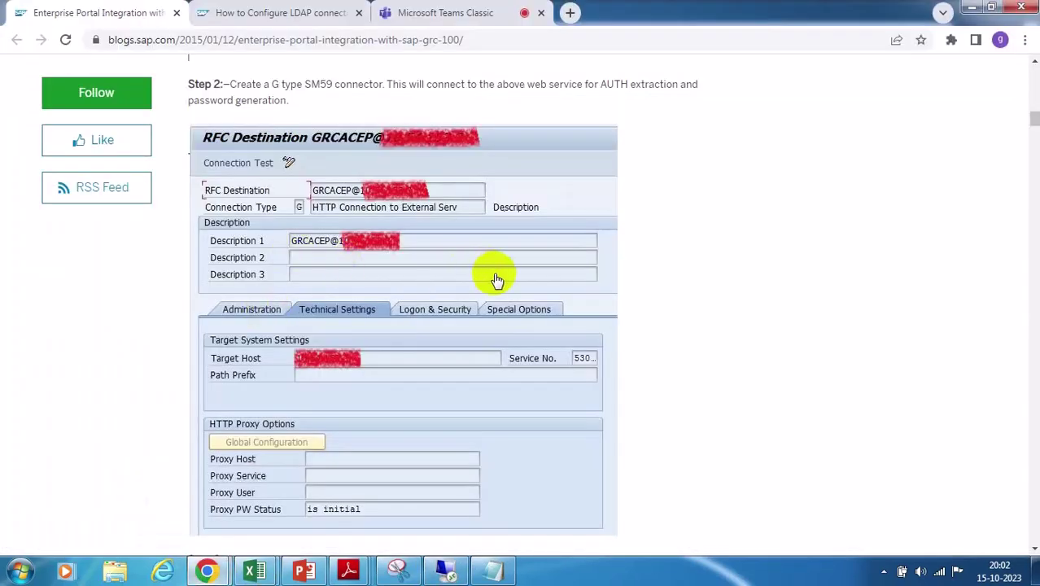
{"action": "scroll", "coordinate": [487, 282], "scroll_direction": "up", "scroll_amount": 3}
{"action": "scroll", "coordinate": [488, 282], "scroll_direction": "up", "scroll_amount": 5}
{"action": "scroll", "coordinate": [473, 273], "scroll_direction": "down", "scroll_amount": 8}
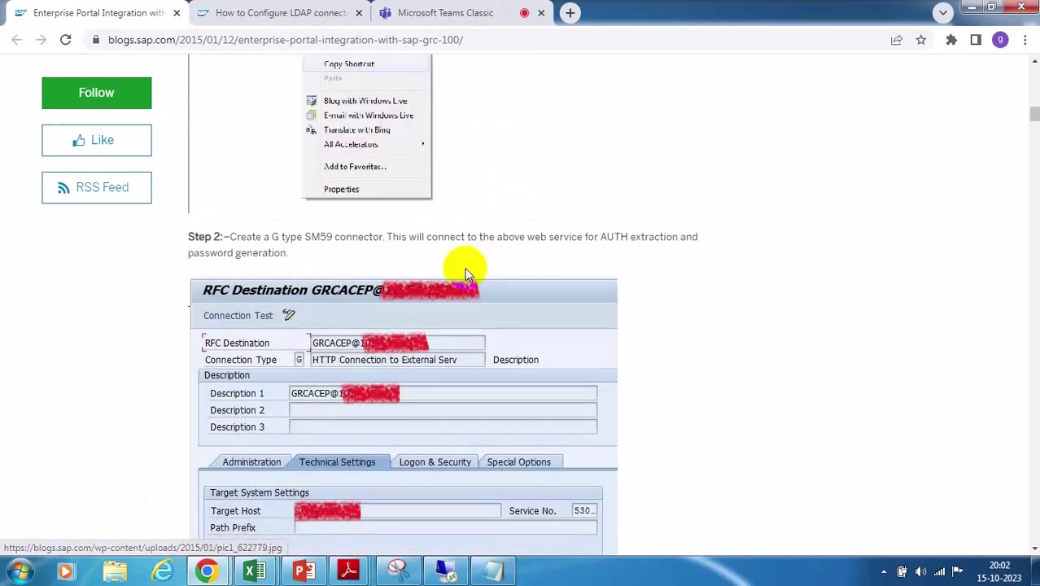
{"action": "scroll", "coordinate": [455, 269], "scroll_direction": "up", "scroll_amount": 2}
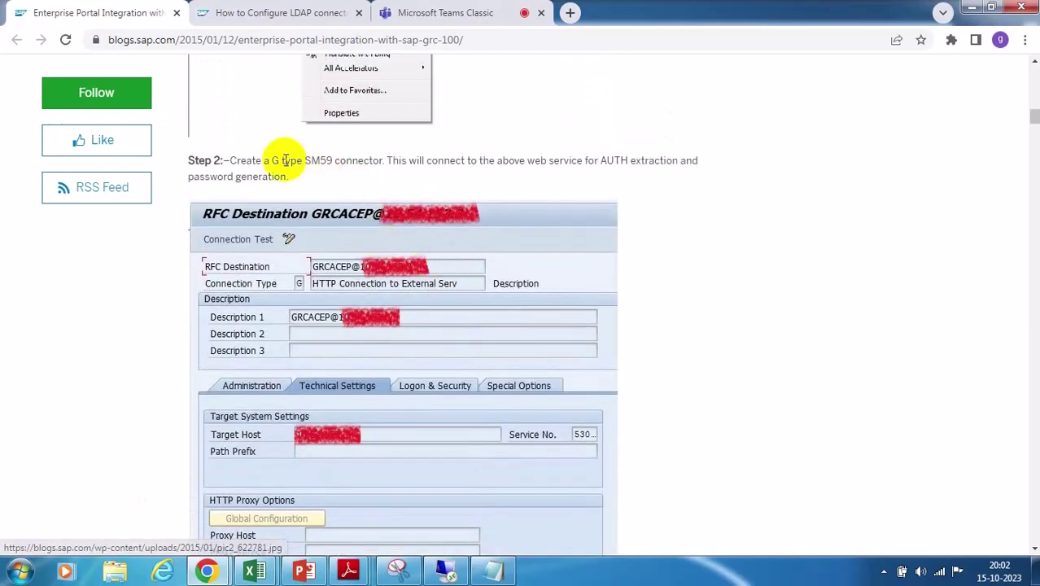
{"action": "scroll", "coordinate": [594, 241], "scroll_direction": "down", "scroll_amount": 1}
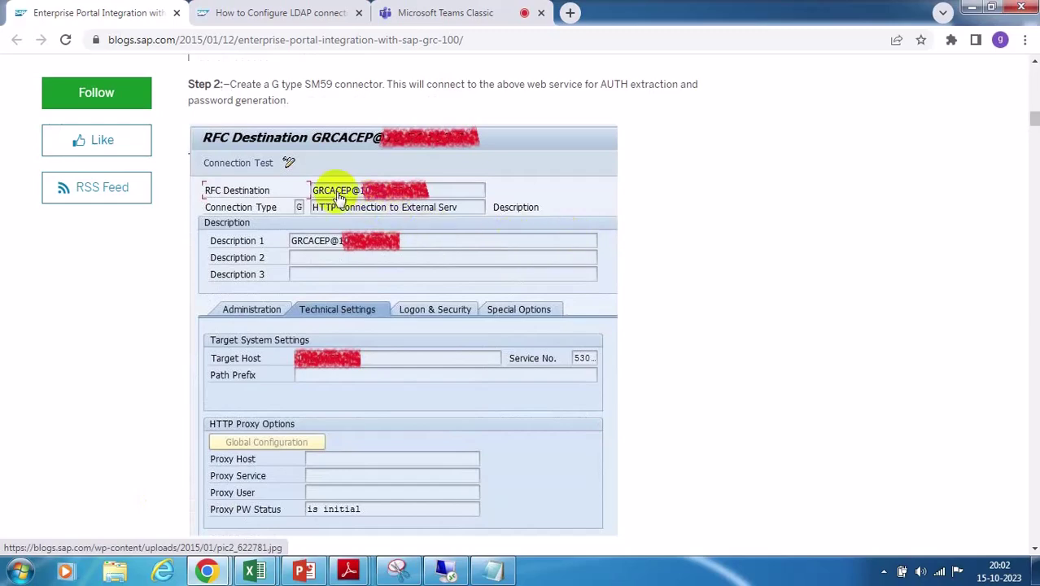
{"action": "scroll", "coordinate": [454, 234], "scroll_direction": "down", "scroll_amount": 6}
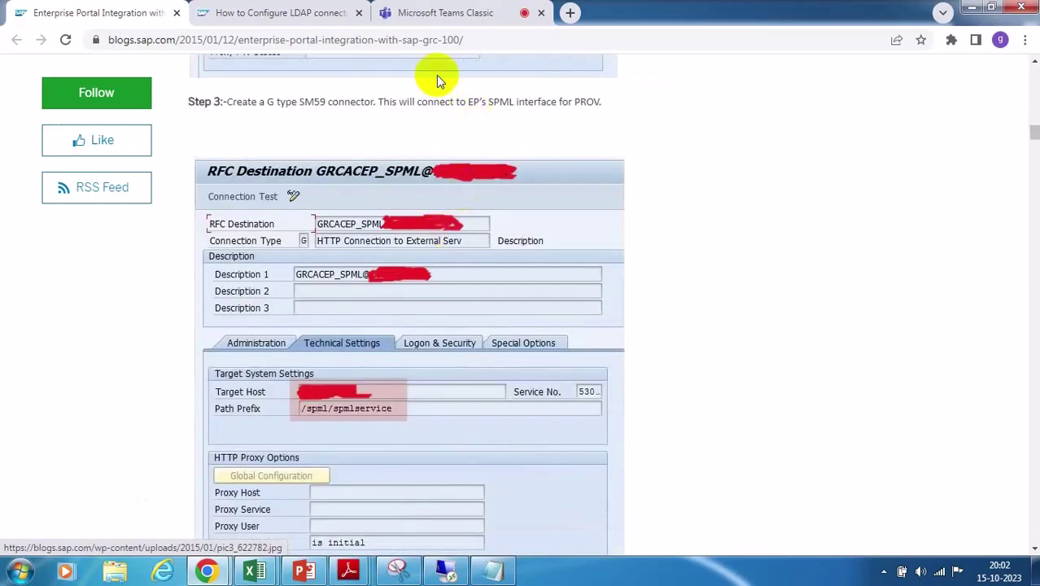
{"action": "double_click", "coordinate": [500, 103]}
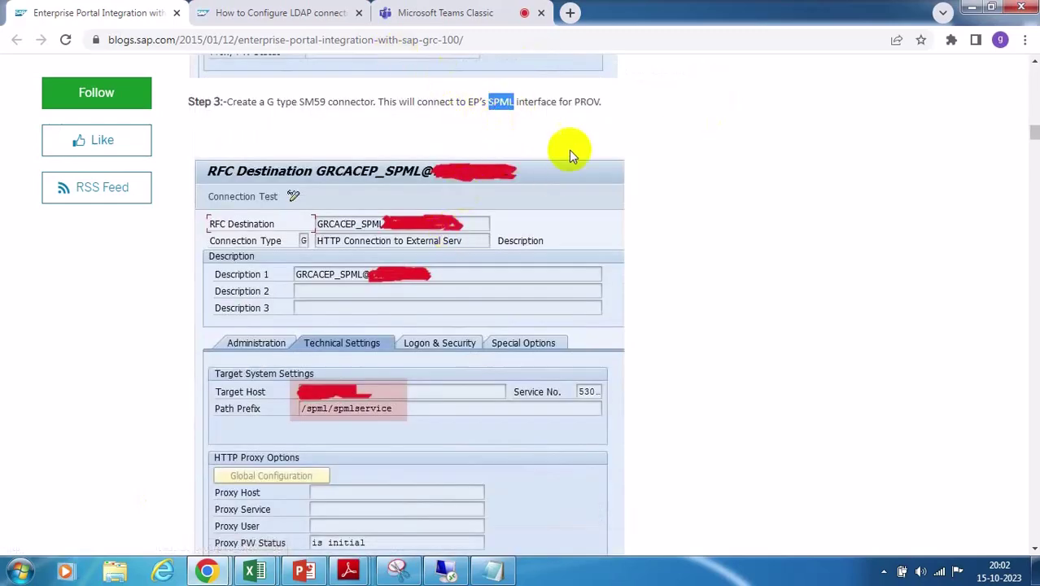
{"action": "scroll", "coordinate": [569, 153], "scroll_direction": "up", "scroll_amount": 4}
{"action": "scroll", "coordinate": [569, 160], "scroll_direction": "up", "scroll_amount": 4}
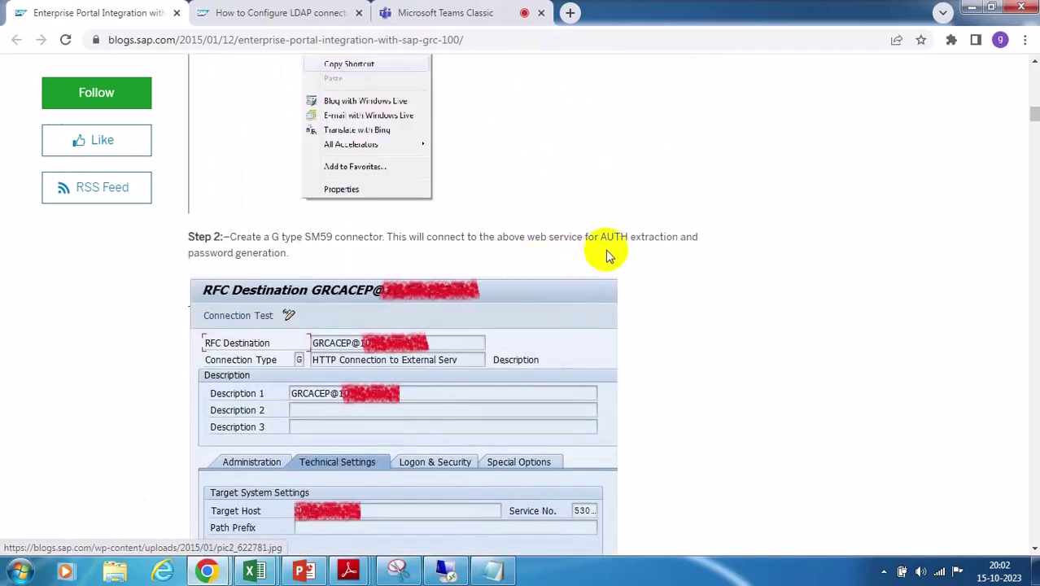
{"action": "scroll", "coordinate": [541, 283], "scroll_direction": "down", "scroll_amount": 3}
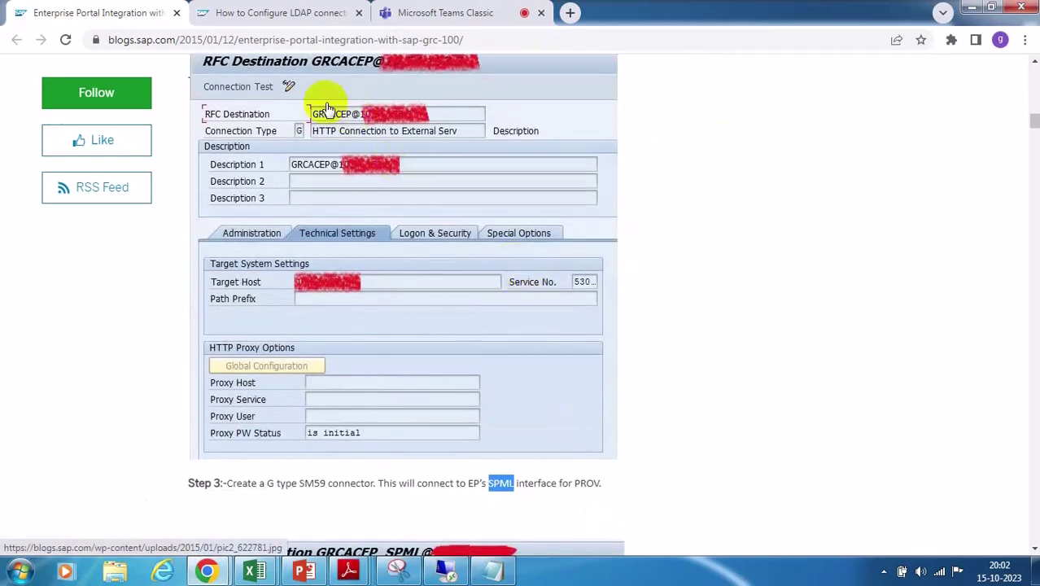
{"action": "scroll", "coordinate": [495, 209], "scroll_direction": "down", "scroll_amount": 9}
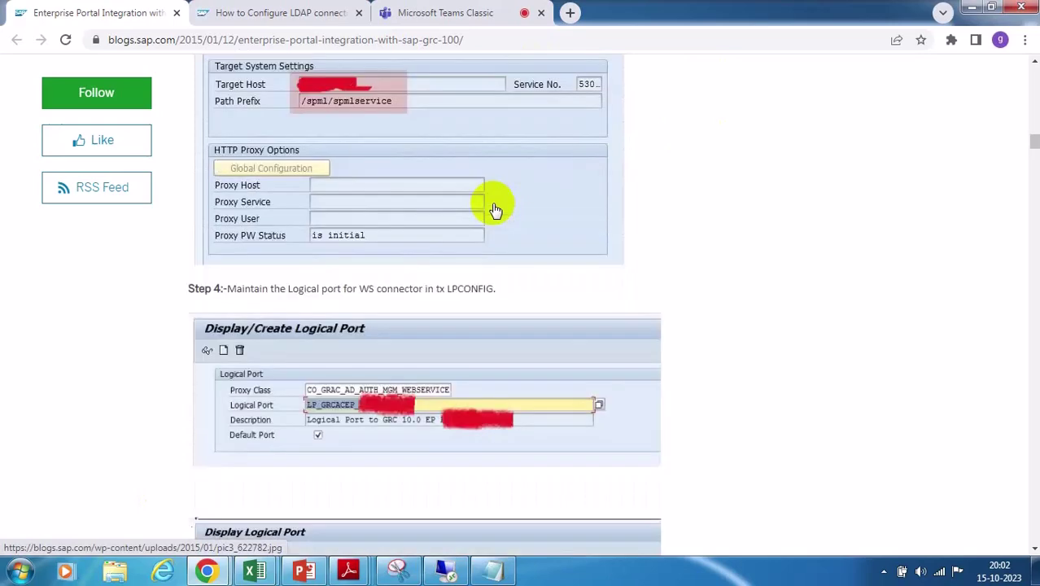
{"action": "scroll", "coordinate": [495, 209], "scroll_direction": "down", "scroll_amount": 3}
{"action": "scroll", "coordinate": [495, 209], "scroll_direction": "down", "scroll_amount": 4}
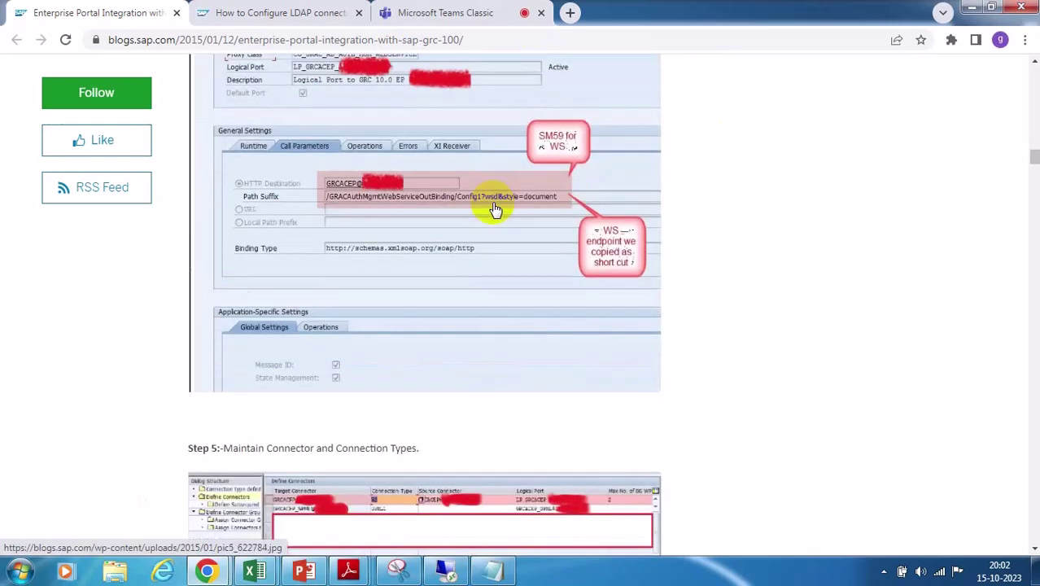
{"action": "scroll", "coordinate": [495, 209], "scroll_direction": "down", "scroll_amount": 4}
{"action": "scroll", "coordinate": [494, 209], "scroll_direction": "down", "scroll_amount": 4}
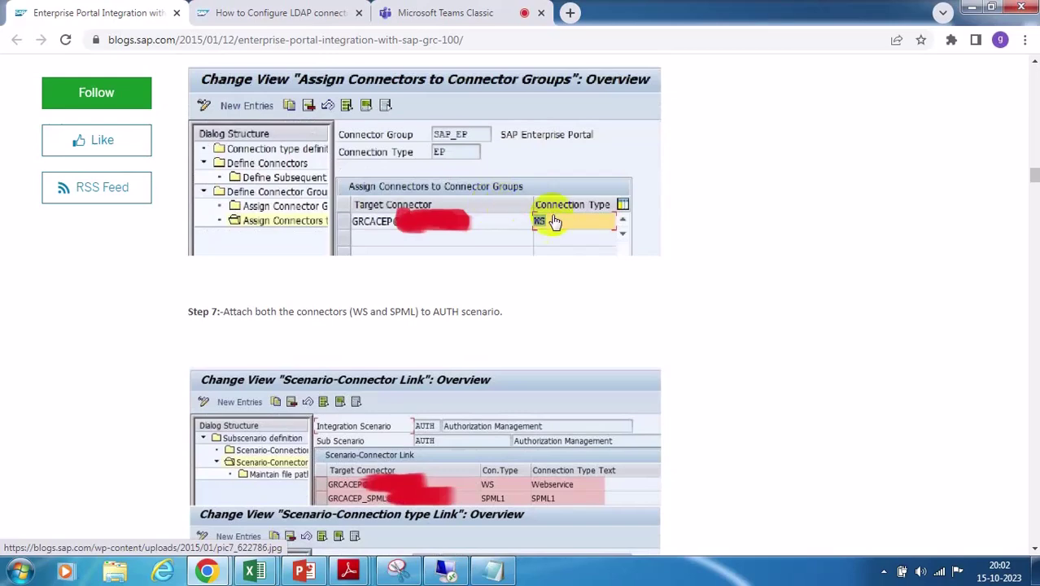
{"action": "scroll", "coordinate": [561, 244], "scroll_direction": "down", "scroll_amount": 2}
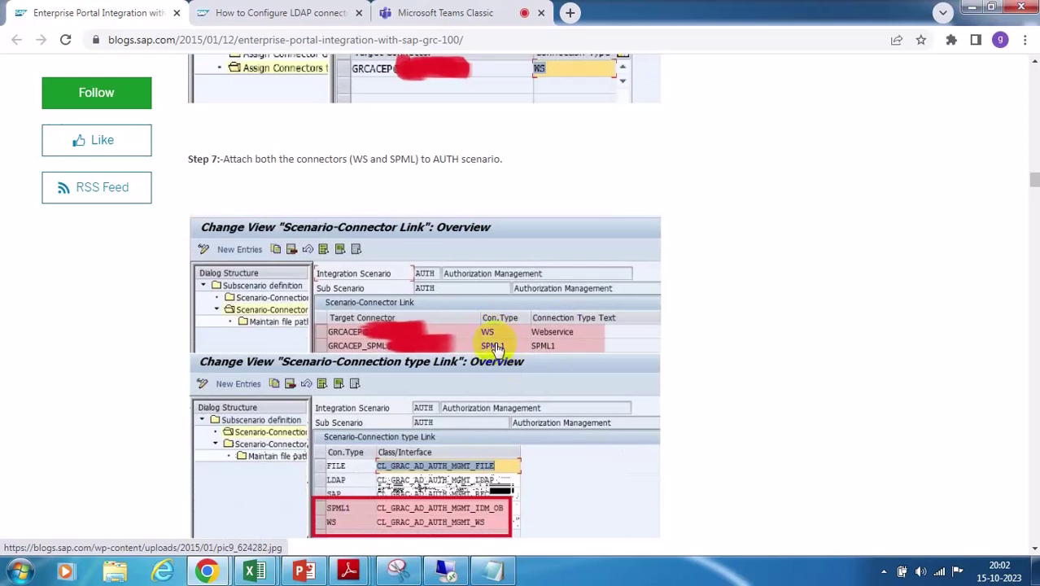
{"action": "scroll", "coordinate": [574, 244], "scroll_direction": "up", "scroll_amount": 1}
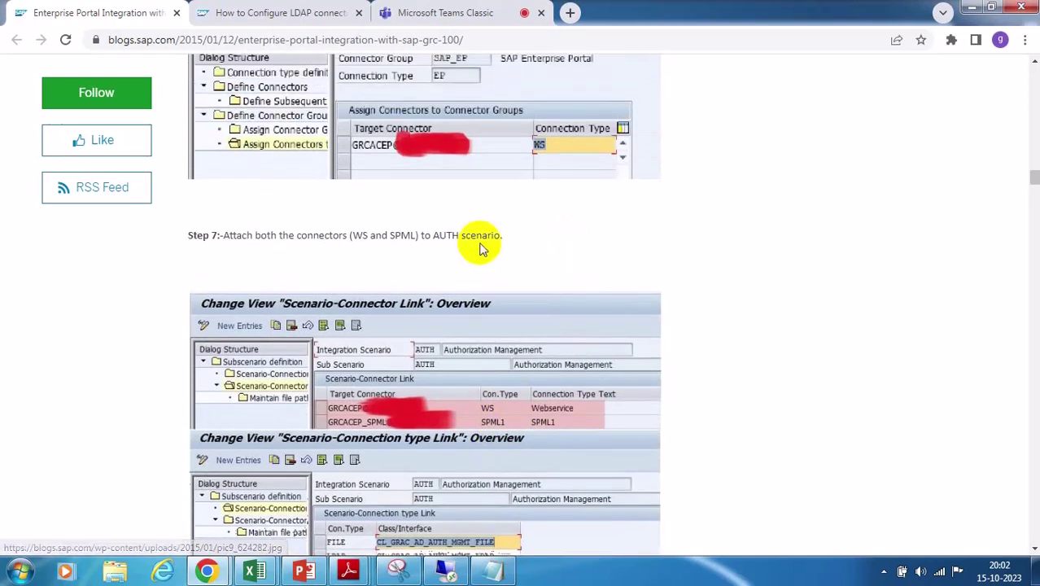
{"action": "left_click_drag", "start_coordinate": [364, 236], "coordinate": [417, 236]}
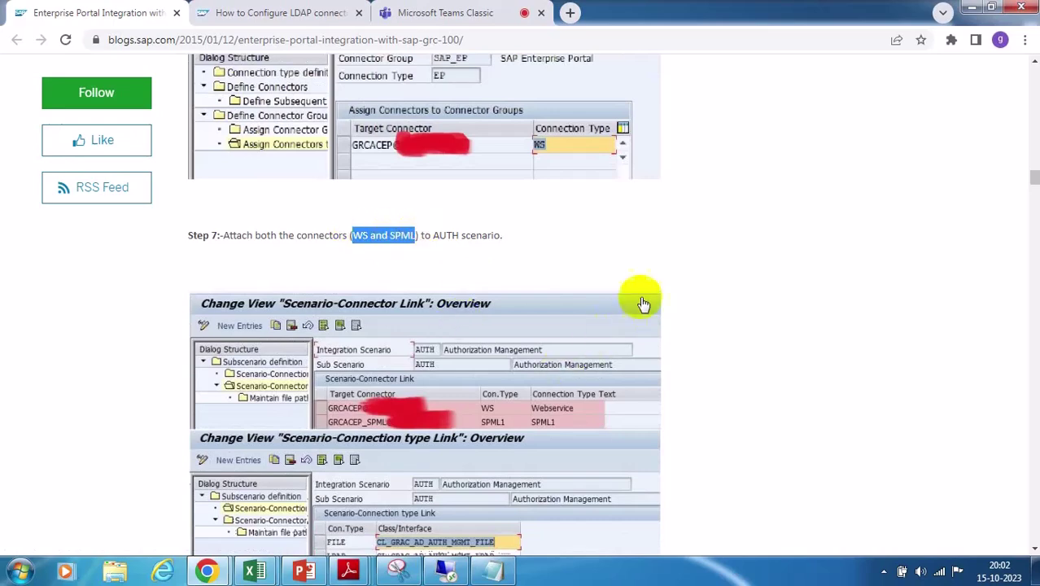
{"action": "scroll", "coordinate": [641, 297], "scroll_direction": "up", "scroll_amount": 4}
{"action": "left_click", "coordinate": [445, 571]}
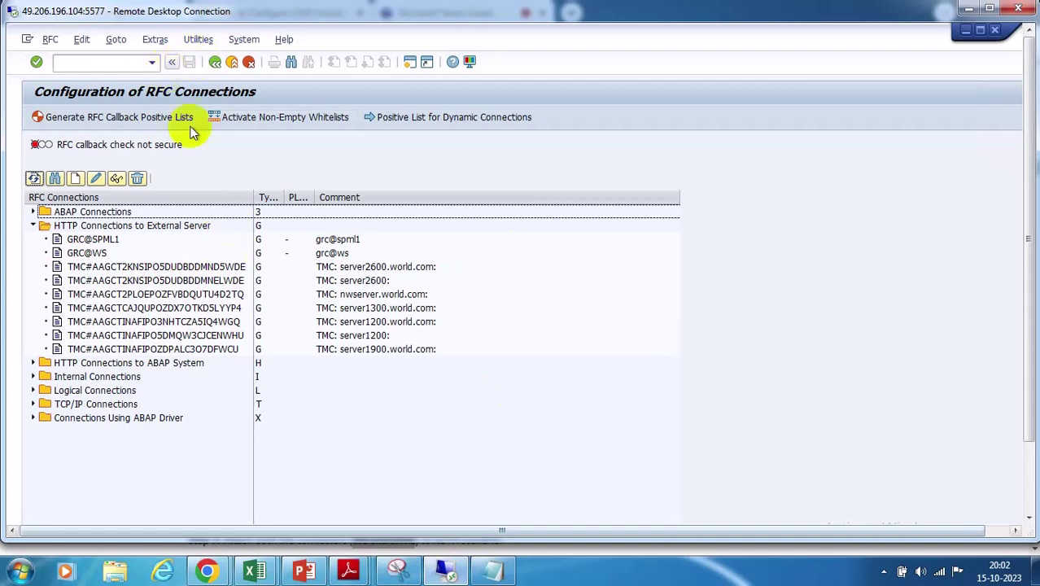
In SPRO, run Maintain Connectors and Connection Types under GRC > Common Component Settings > Integration Framework
{"action": "left_click", "coordinate": [214, 63]}
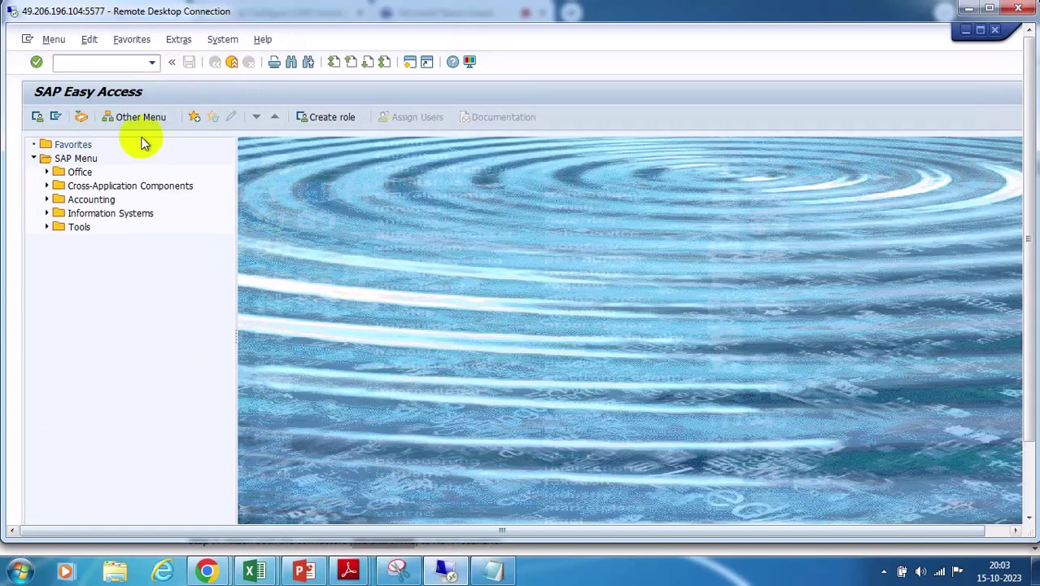
{"action": "left_click", "coordinate": [75, 65]}
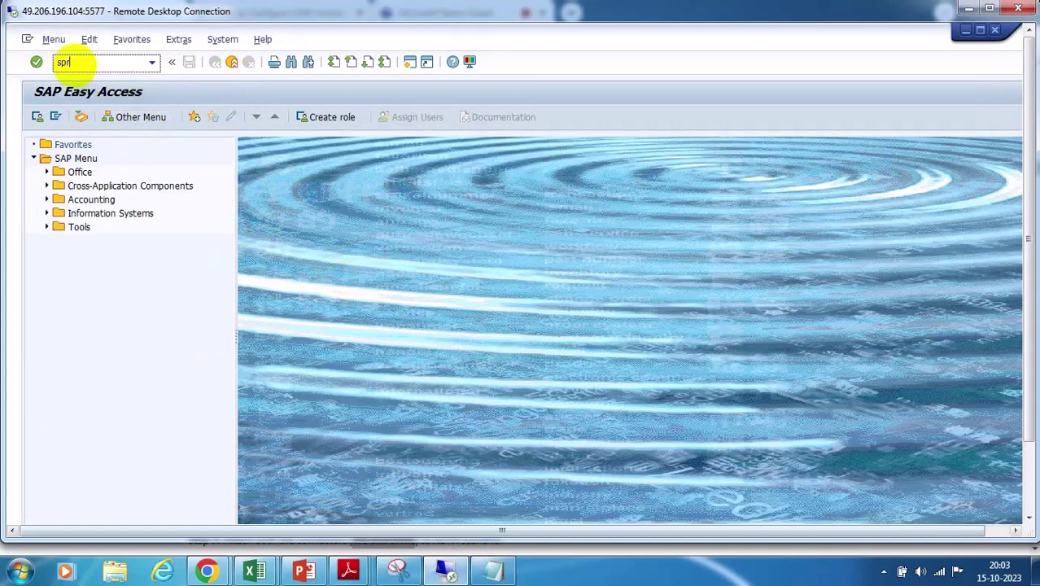
{"action": "key", "text": "Return"}
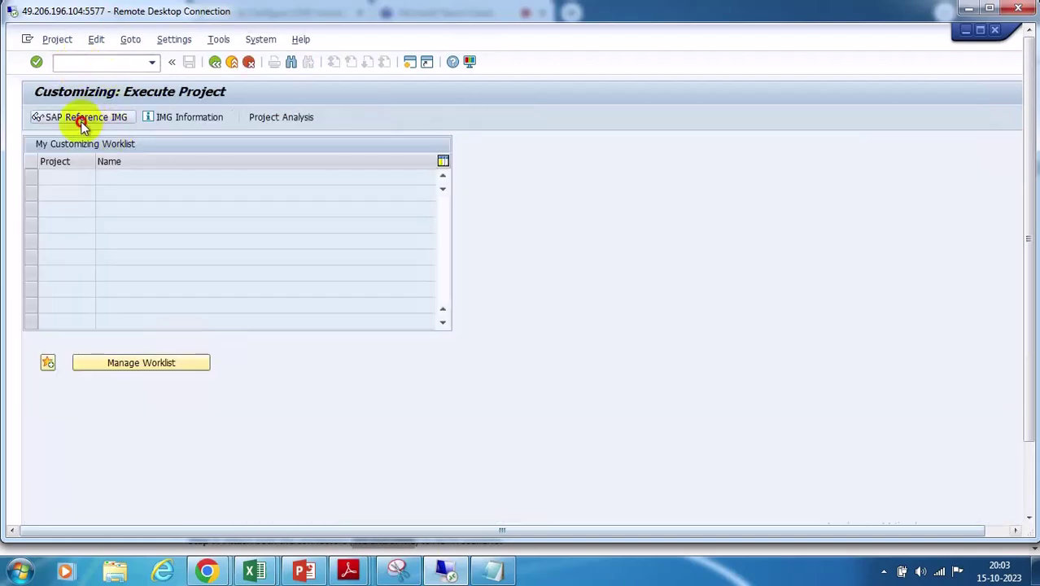
{"action": "left_click", "coordinate": [83, 122]}
{"action": "left_click", "coordinate": [45, 254]}
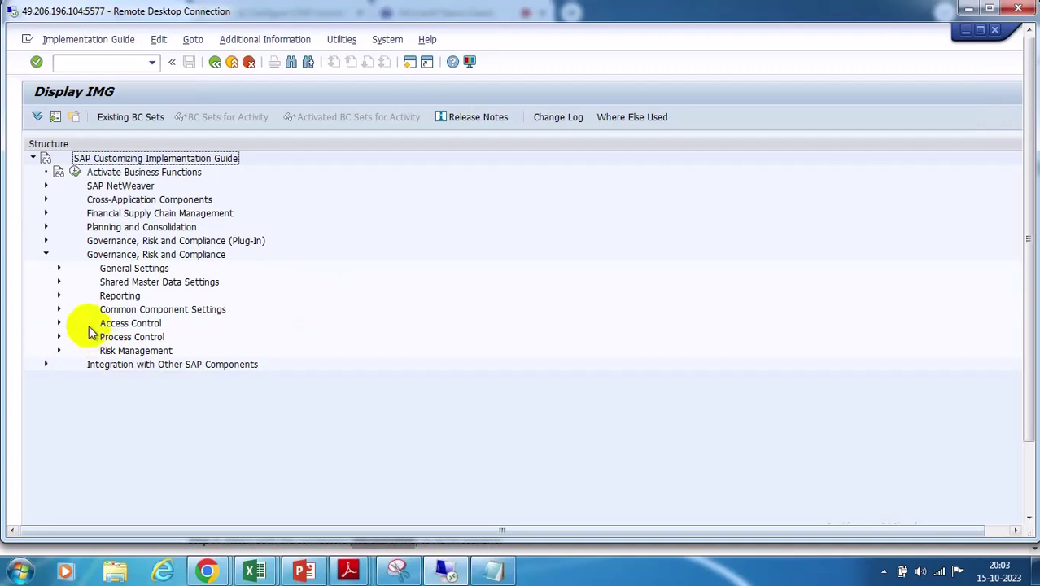
{"action": "left_click", "coordinate": [59, 310]}
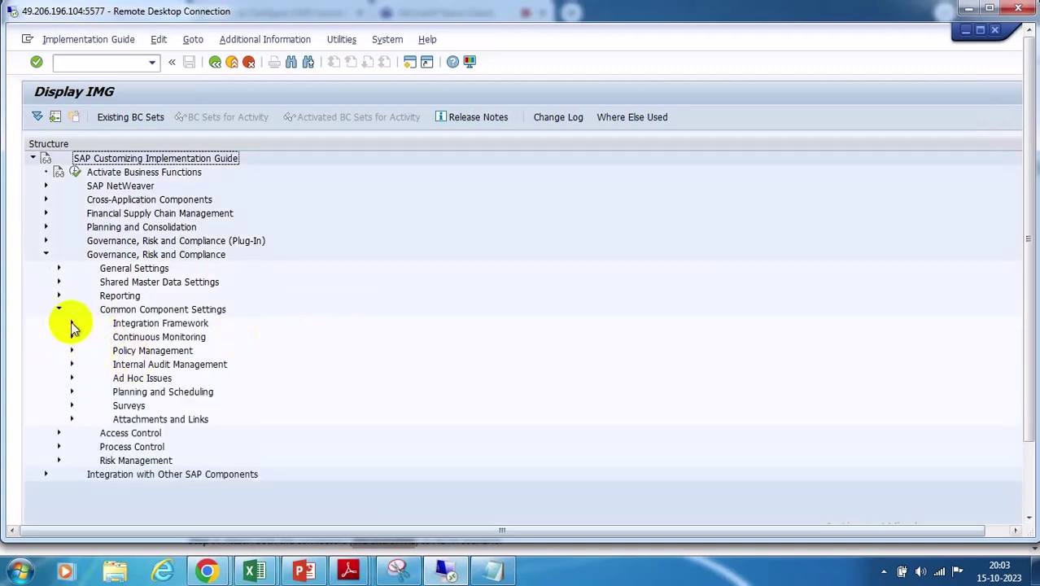
{"action": "left_click", "coordinate": [71, 323]}
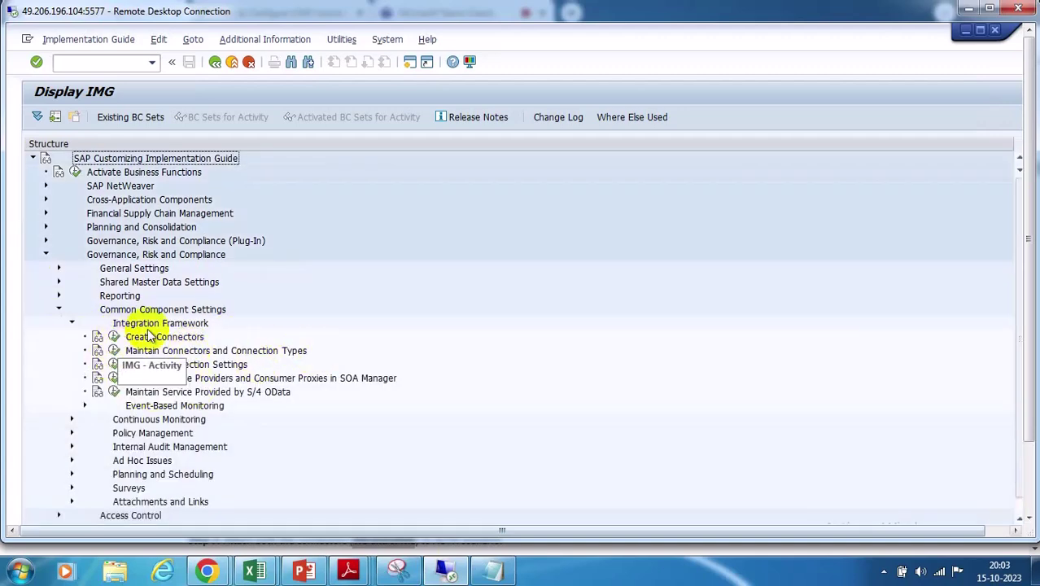
{"action": "left_click", "coordinate": [114, 350]}
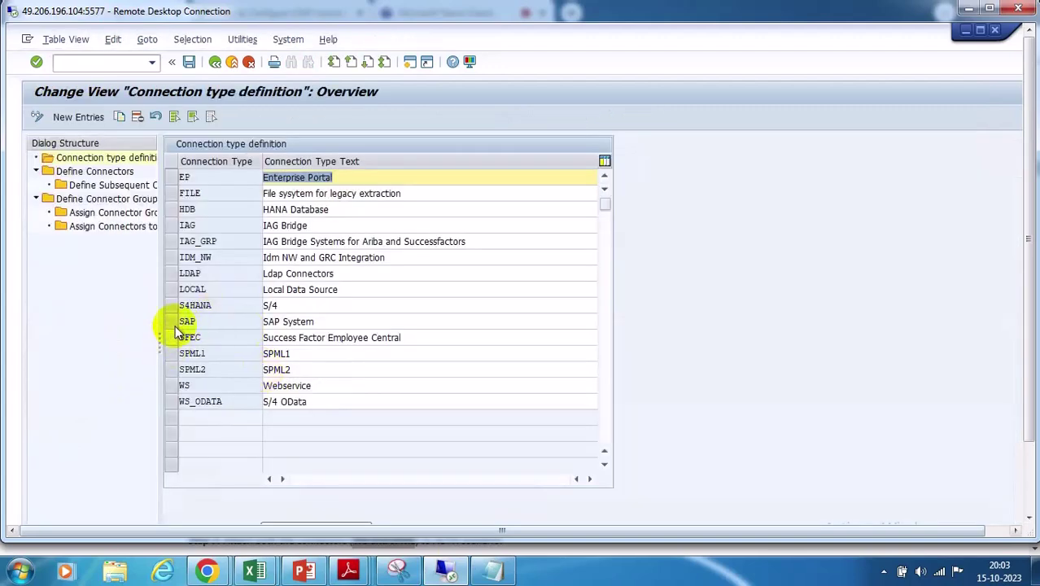
Select the EP connection type and open its connector definitions for new entries
{"action": "left_click", "coordinate": [186, 322]}
{"action": "left_click", "coordinate": [170, 322]}
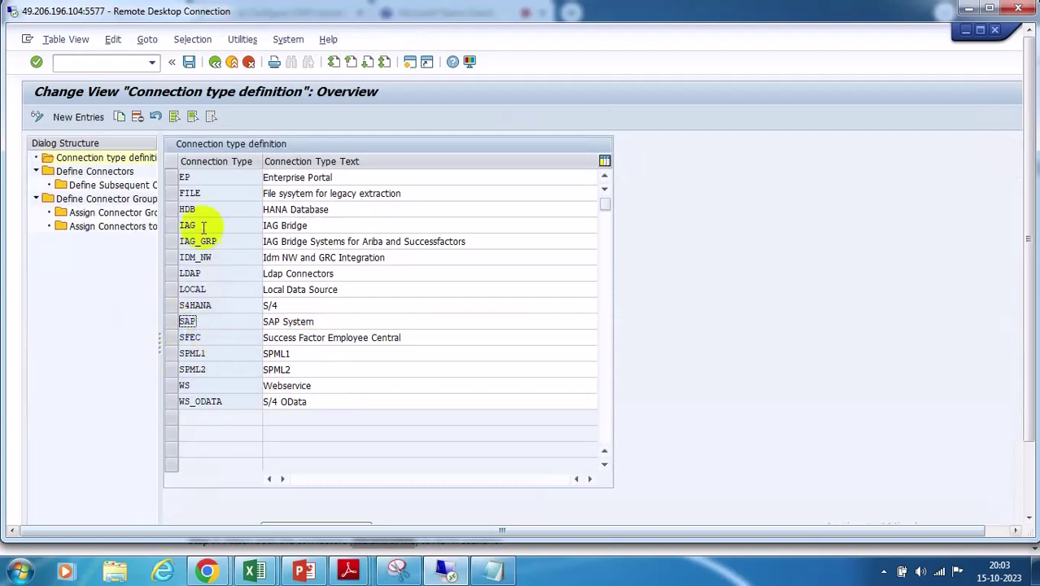
{"action": "left_click", "coordinate": [171, 178]}
{"action": "left_click", "coordinate": [118, 188]}
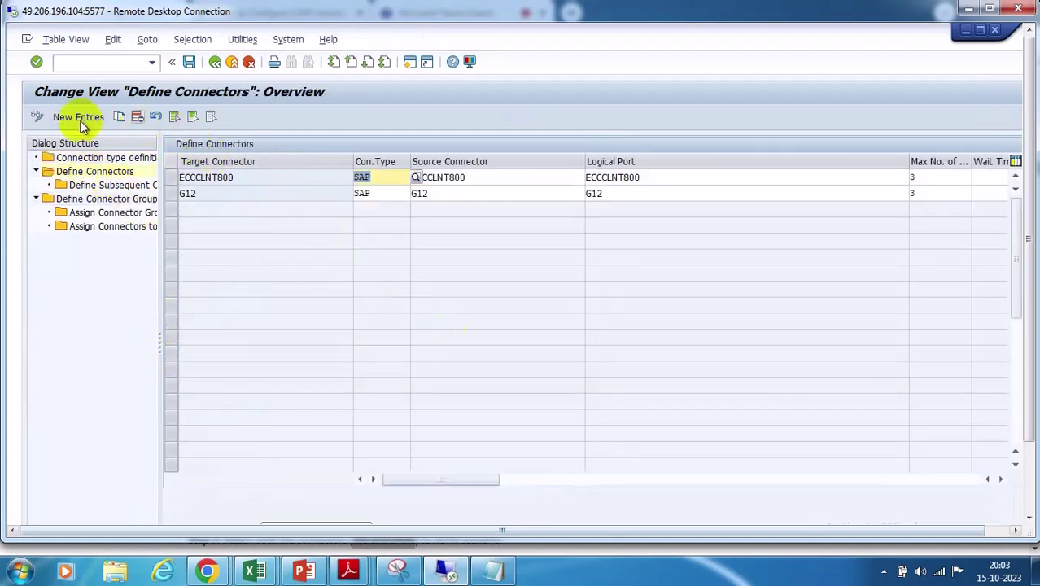
{"action": "left_click", "coordinate": [78, 118]}
Add a connector row with target GRC@WS and connection type EP
{"action": "left_click", "coordinate": [358, 176]}
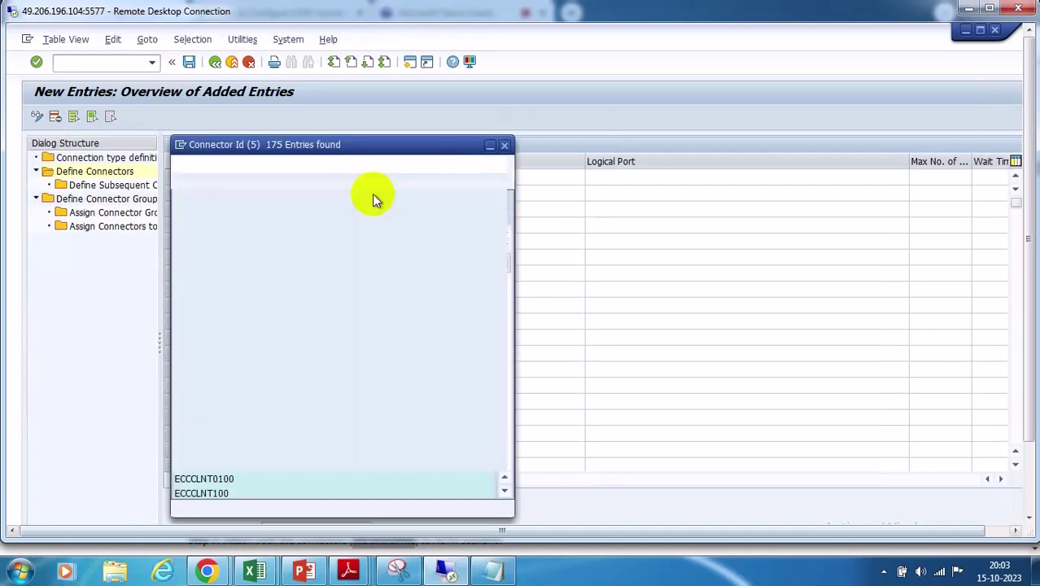
{"action": "scroll", "coordinate": [346, 305], "scroll_direction": "down", "scroll_amount": 10}
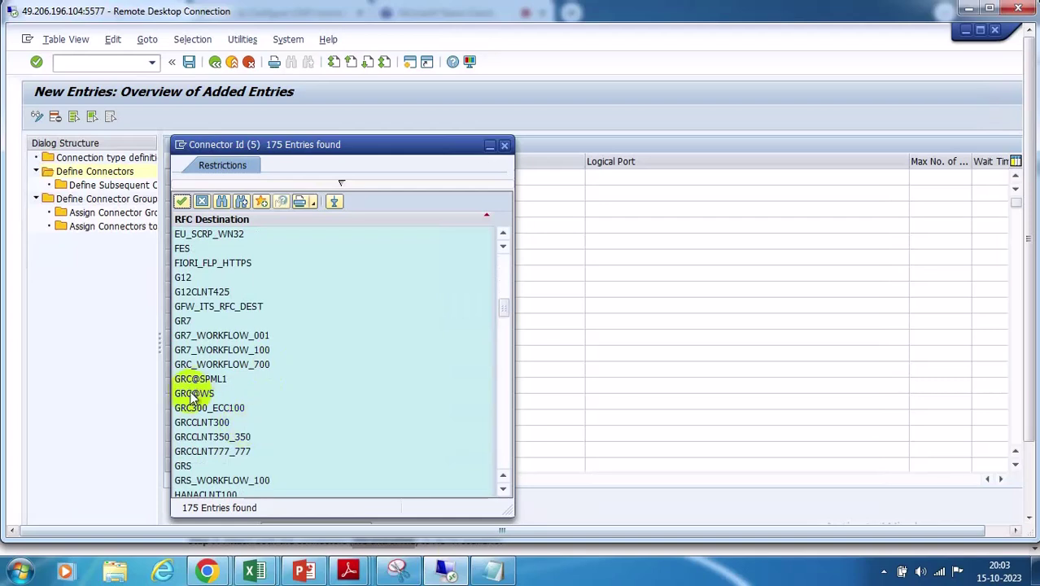
{"action": "double_click", "coordinate": [194, 394]}
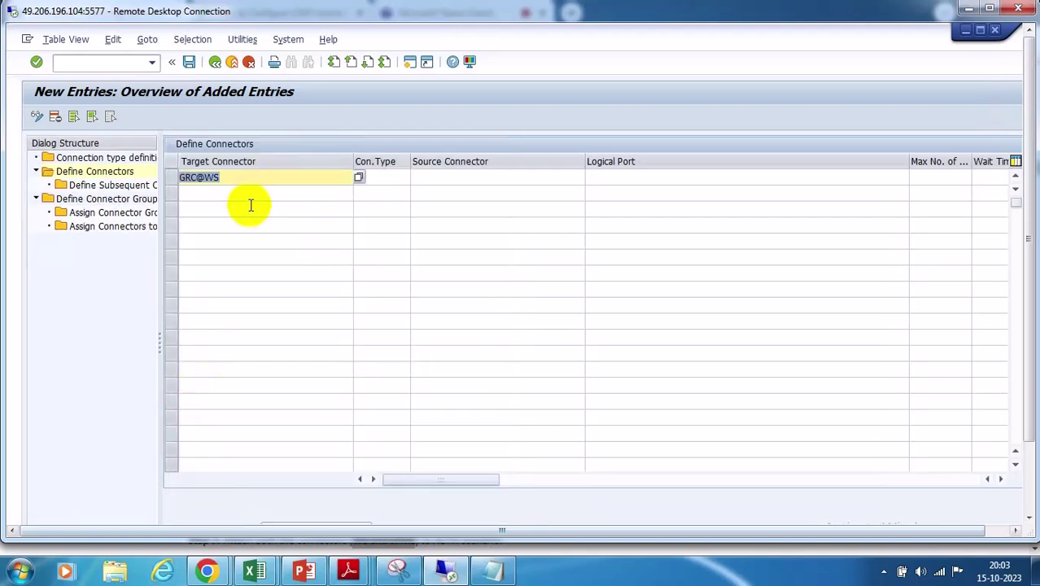
{"action": "left_click", "coordinate": [389, 177]}
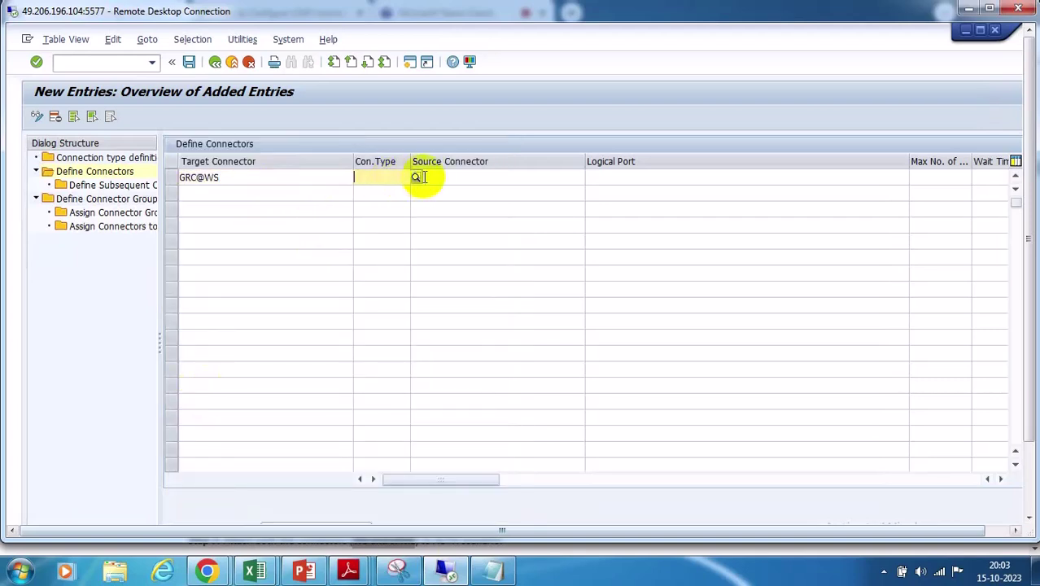
{"action": "left_click", "coordinate": [417, 176]}
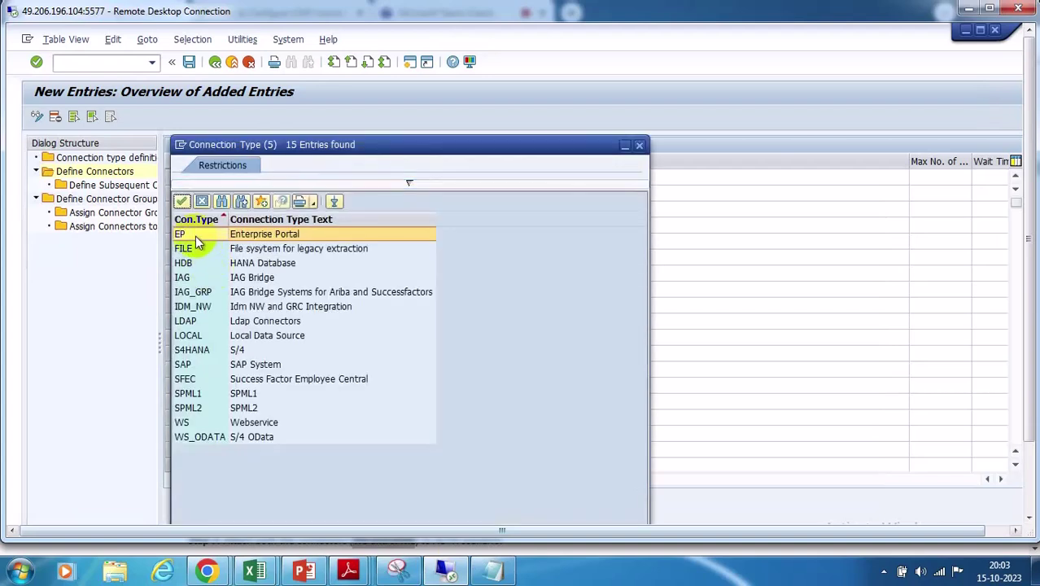
{"action": "double_click", "coordinate": [195, 235]}
{"action": "left_click", "coordinate": [453, 179]}
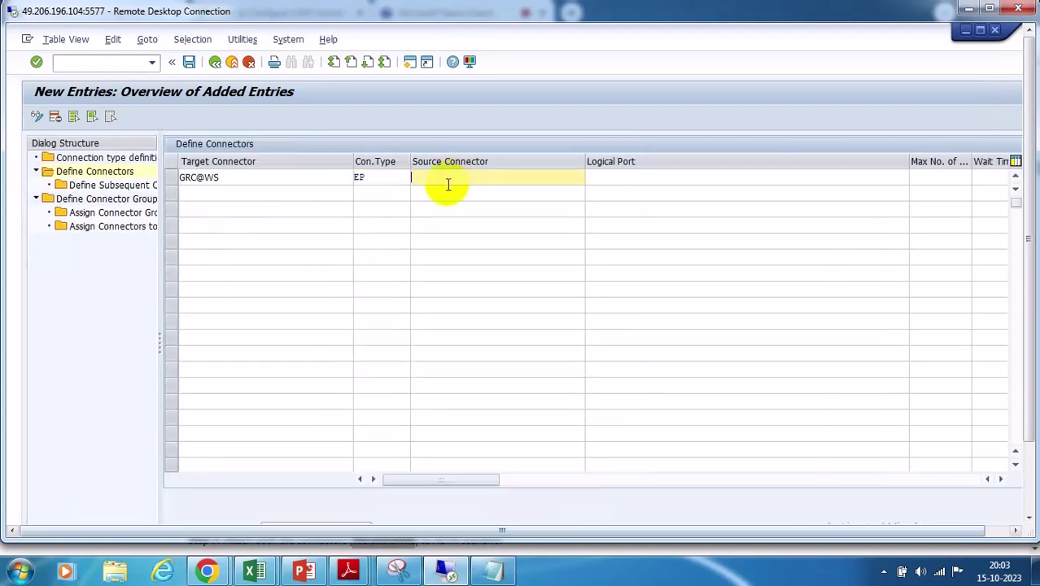
{"action": "left_click", "coordinate": [942, 177]}
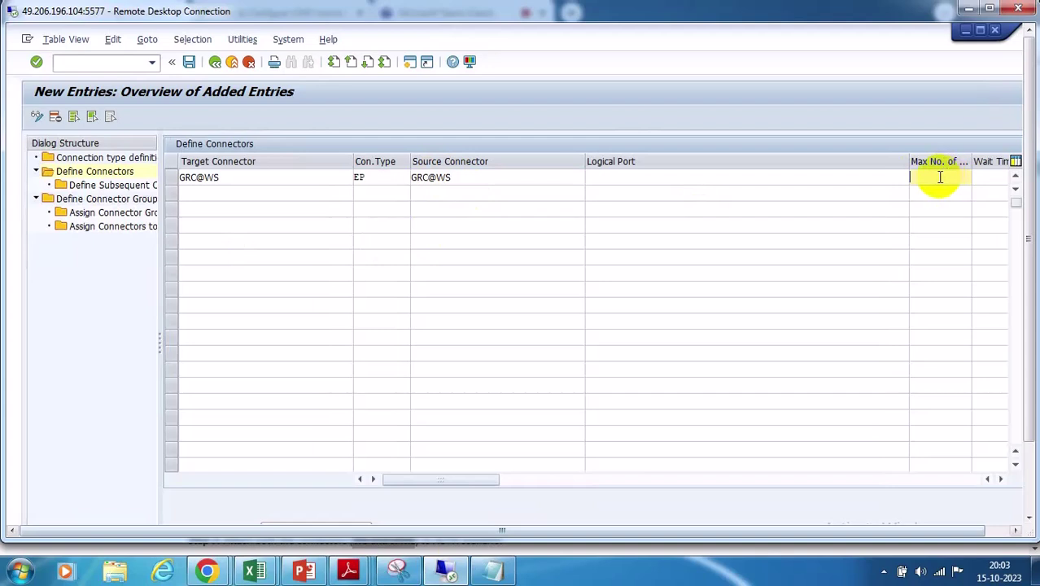
Set GRC@WS maximum to 3 and add a second row: target GRC@SPML1, type EP
{"action": "type", "text": "3"}
{"action": "left_click", "coordinate": [201, 193]}
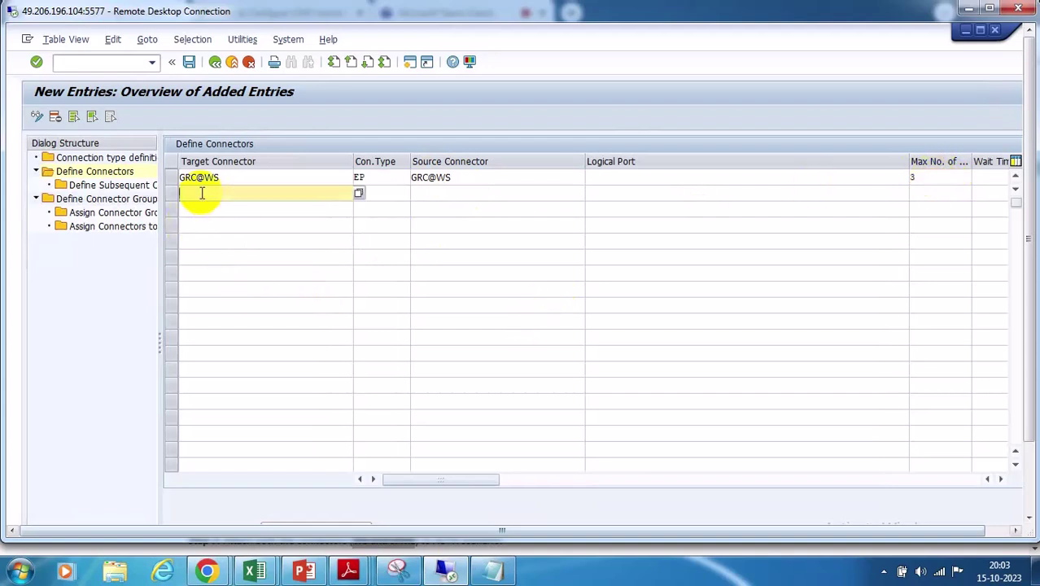
{"action": "left_click", "coordinate": [359, 196]}
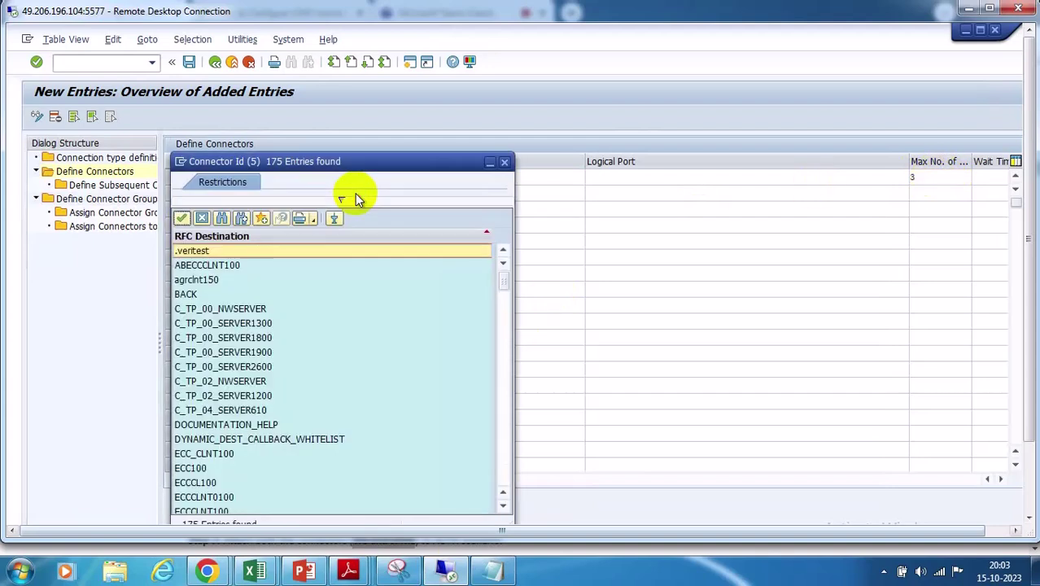
{"action": "scroll", "coordinate": [260, 385], "scroll_direction": "down", "scroll_amount": 4}
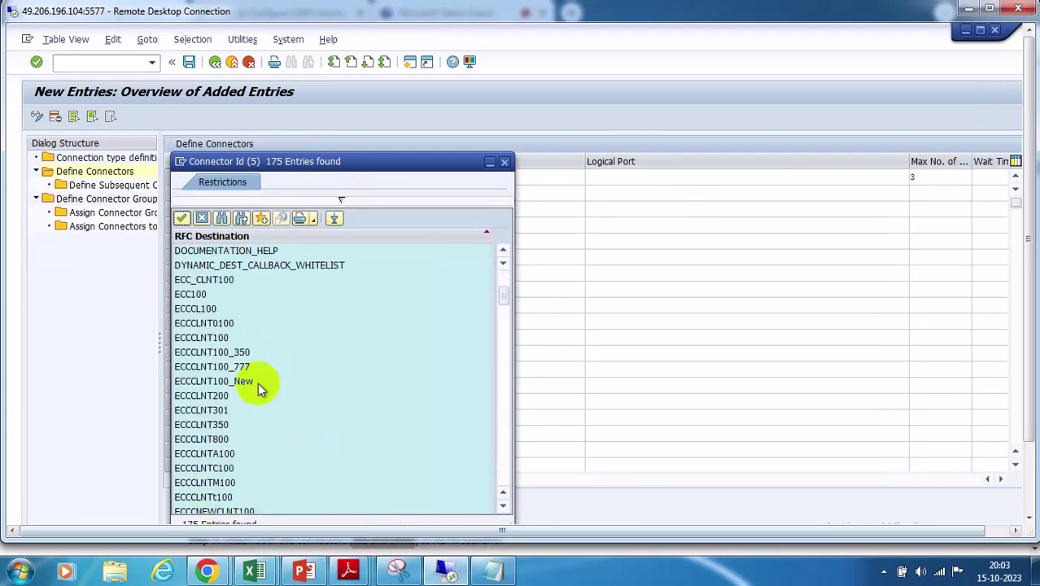
{"action": "scroll", "coordinate": [256, 385], "scroll_direction": "down", "scroll_amount": 4}
{"action": "scroll", "coordinate": [256, 385], "scroll_direction": "down", "scroll_amount": 2}
{"action": "double_click", "coordinate": [203, 483]}
{"action": "key", "text": "ctrl+c"}
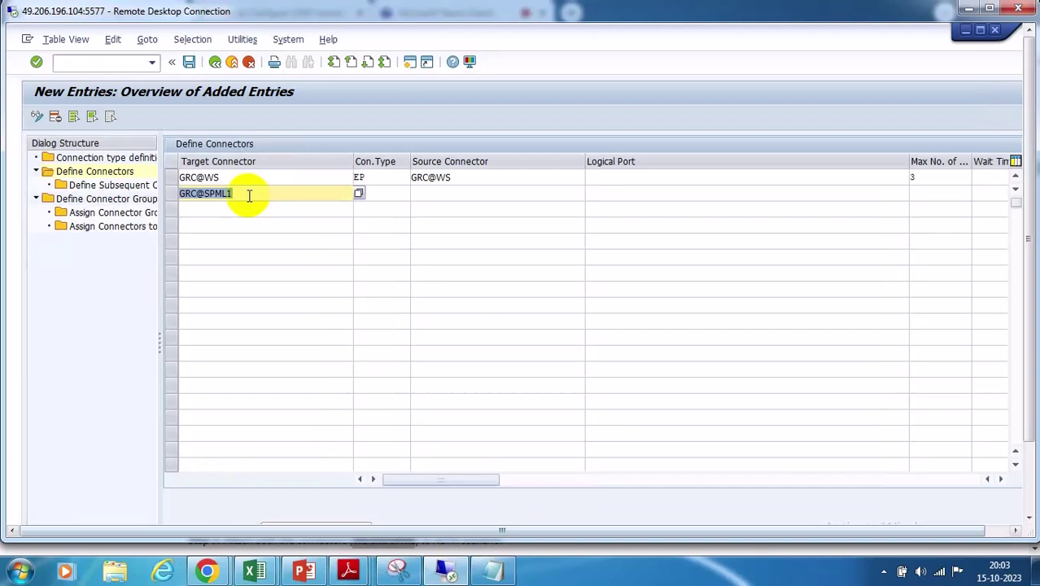
{"action": "left_click", "coordinate": [381, 195]}
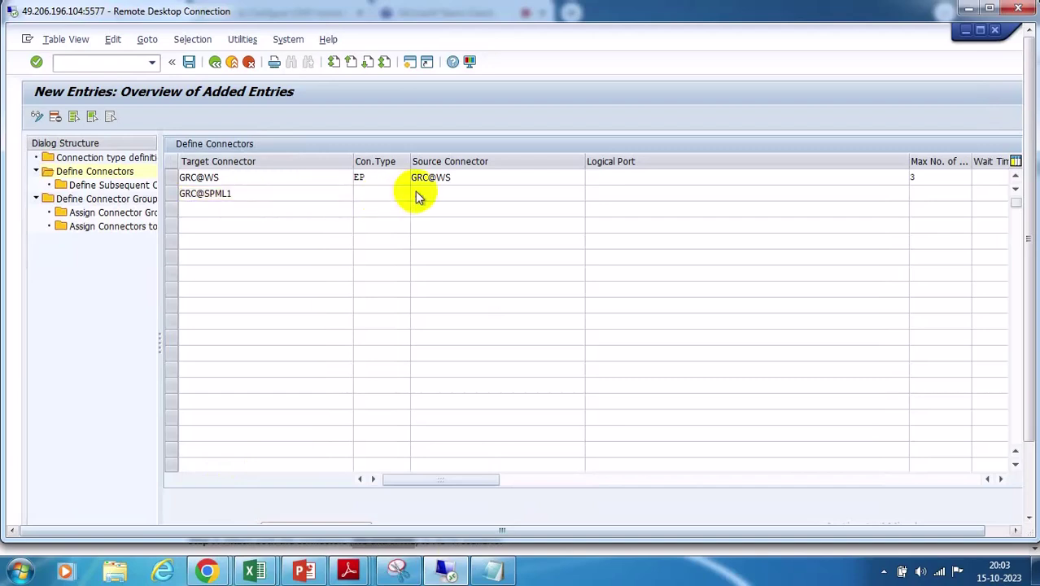
{"action": "left_click", "coordinate": [414, 195]}
{"action": "double_click", "coordinate": [196, 252]}
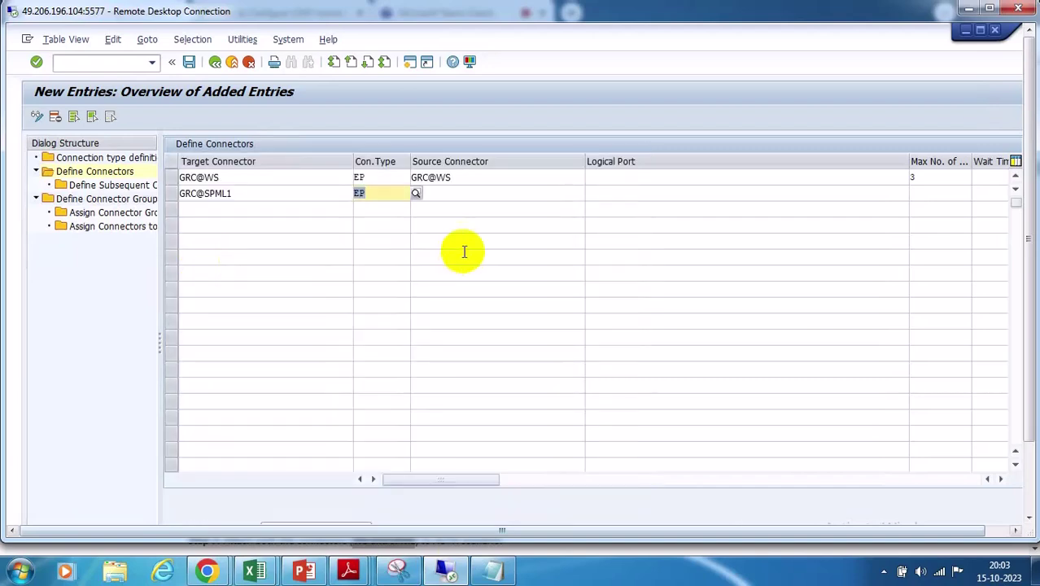
Fill source connector GRC@SPML1 and logical port, then save under the customizing request
{"action": "left_click", "coordinate": [452, 196]}
{"action": "key", "text": "ctrl+v"}
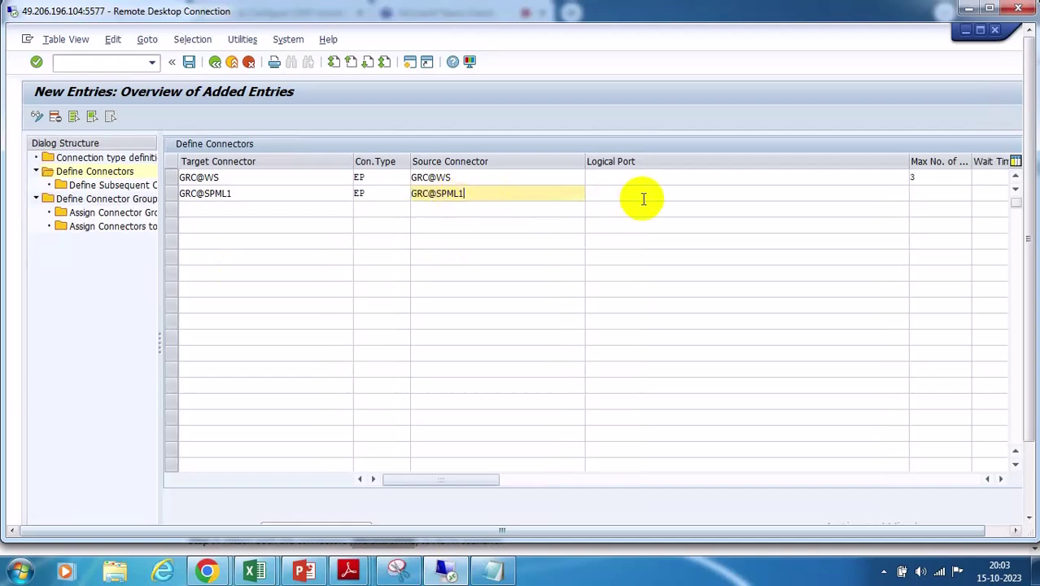
{"action": "left_click", "coordinate": [634, 193]}
{"action": "left_click", "coordinate": [919, 192]}
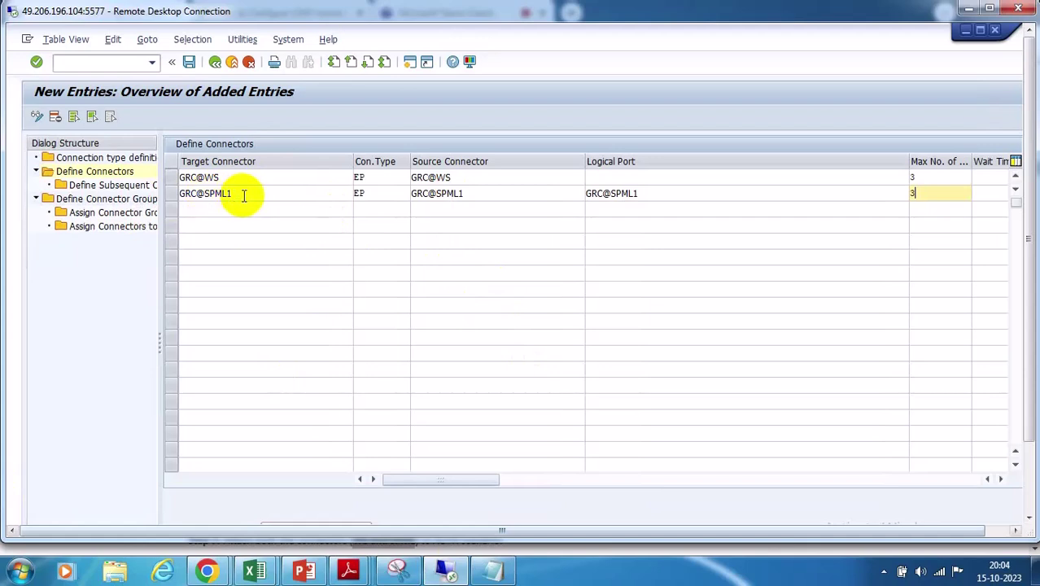
{"action": "left_click", "coordinate": [188, 61]}
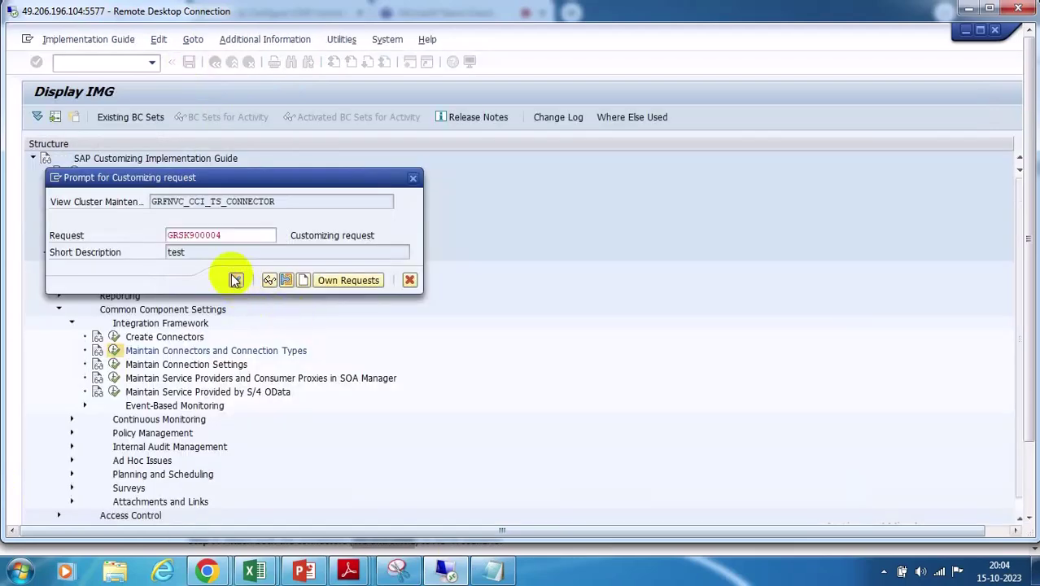
{"action": "left_click", "coordinate": [236, 280]}
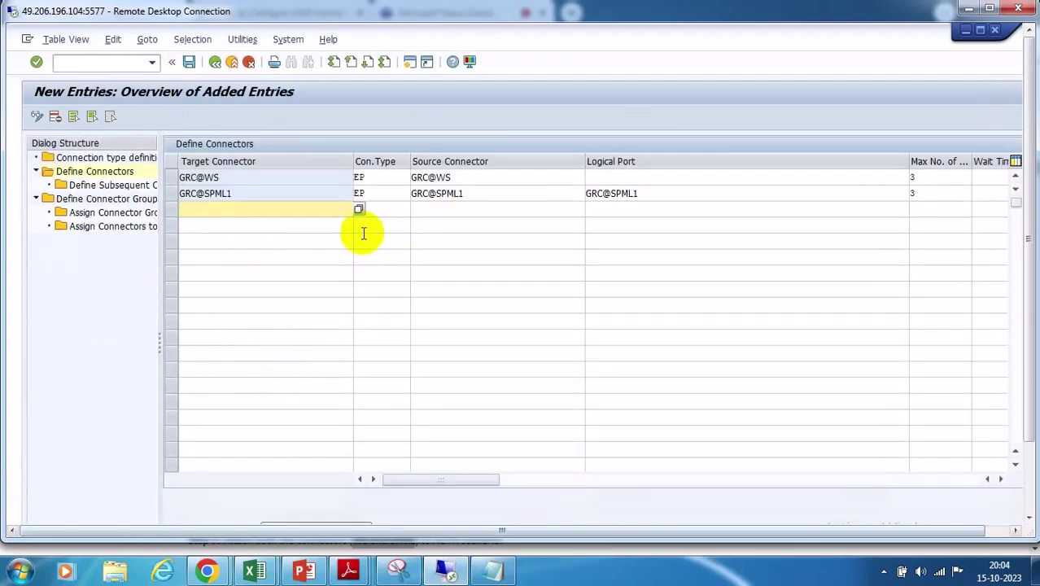
{"action": "left_click", "coordinate": [1027, 475]}
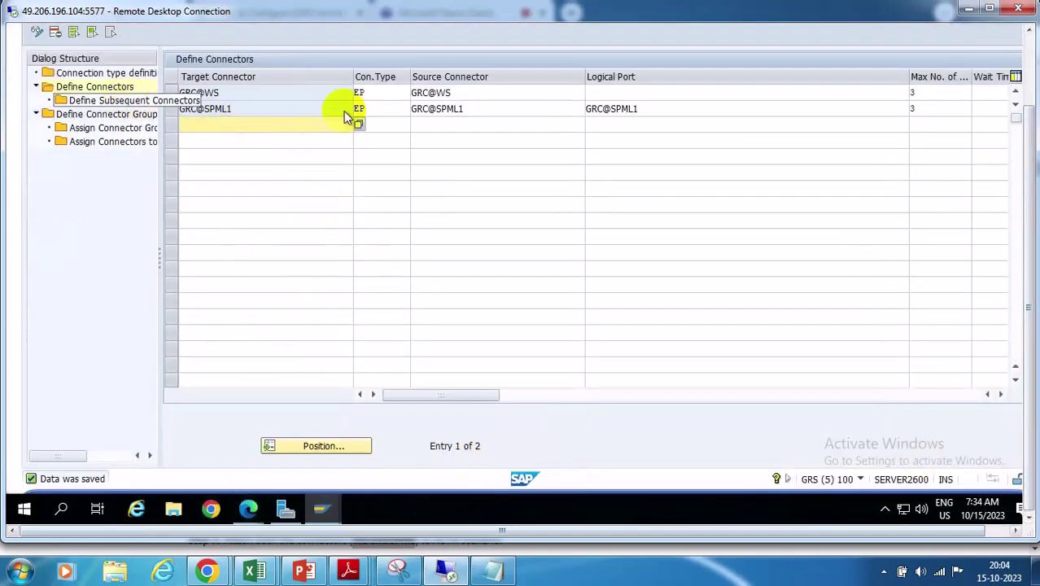
Switch through the open SAP windows via taskbar previews back to the connector table
{"action": "left_click", "coordinate": [599, 91]}
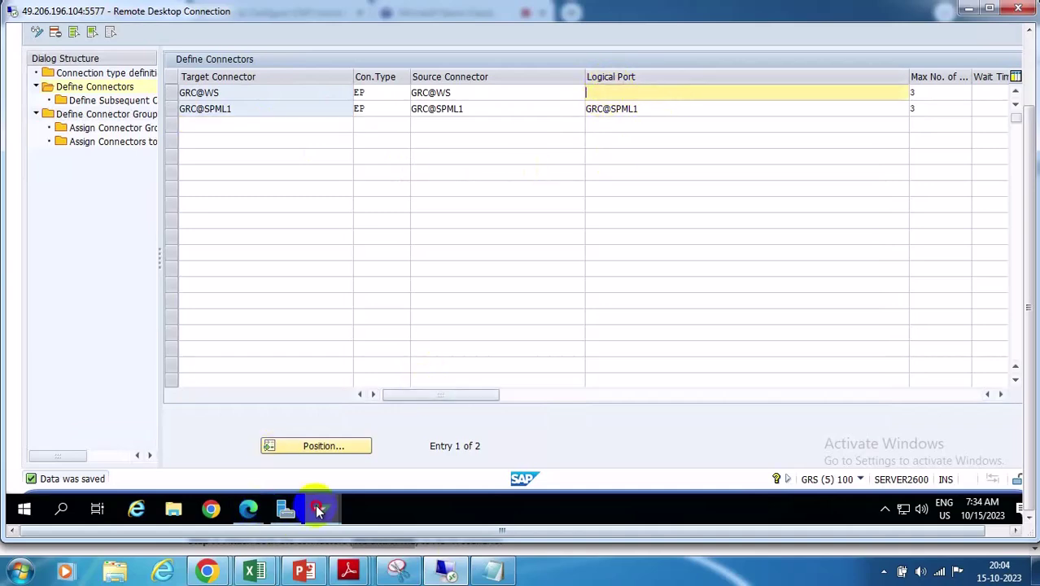
{"action": "left_click", "coordinate": [319, 511]}
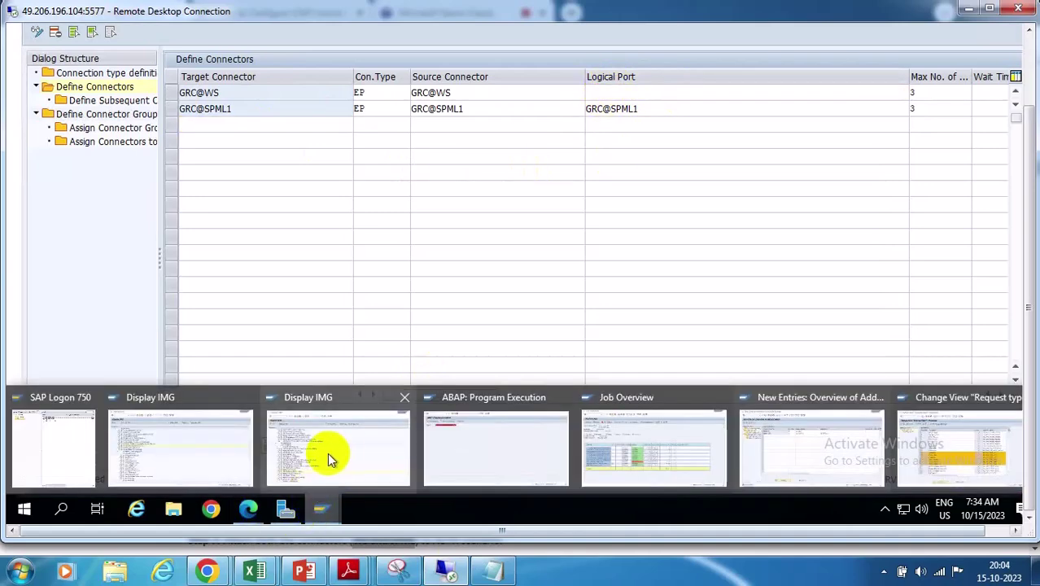
{"action": "left_click", "coordinate": [317, 454]}
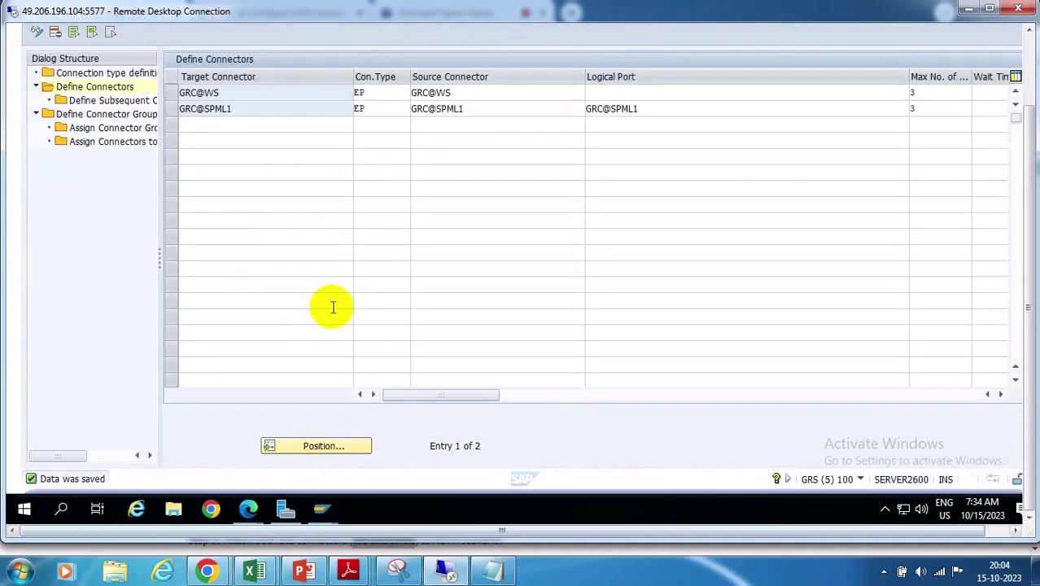
{"action": "left_click", "coordinate": [321, 510]}
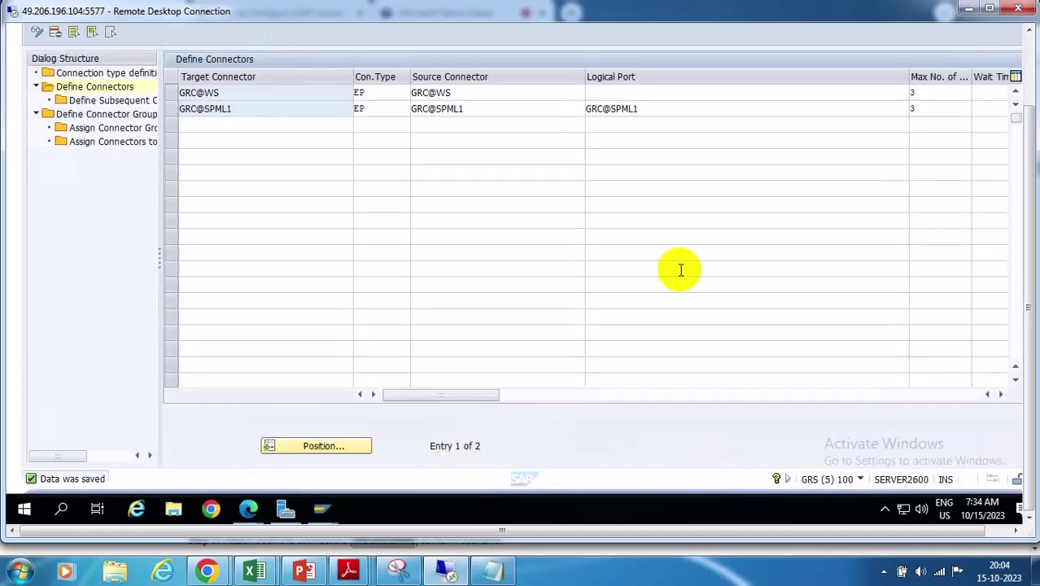
{"action": "left_click", "coordinate": [1031, 75]}
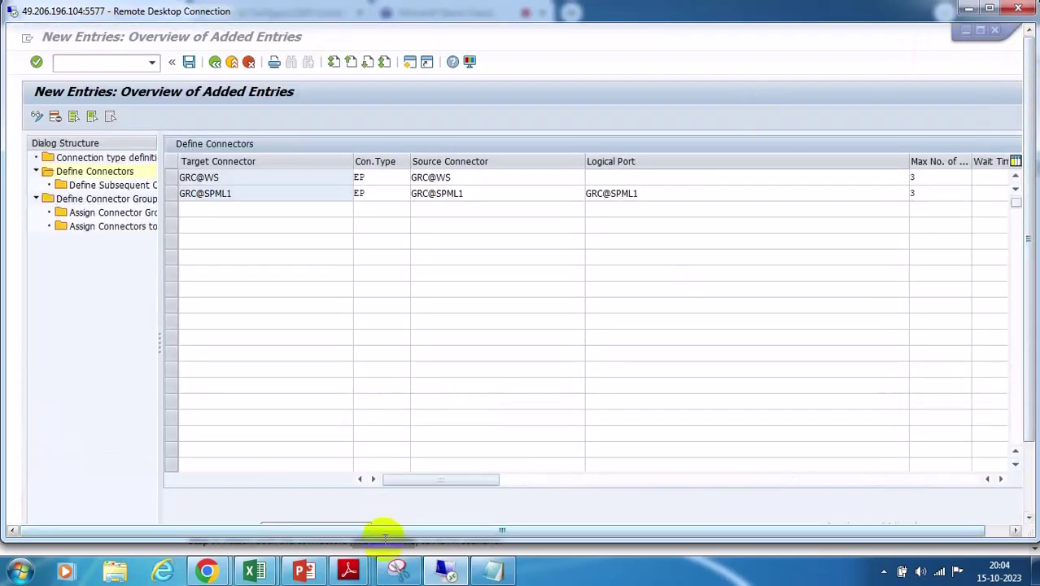
{"action": "left_click", "coordinate": [1032, 470]}
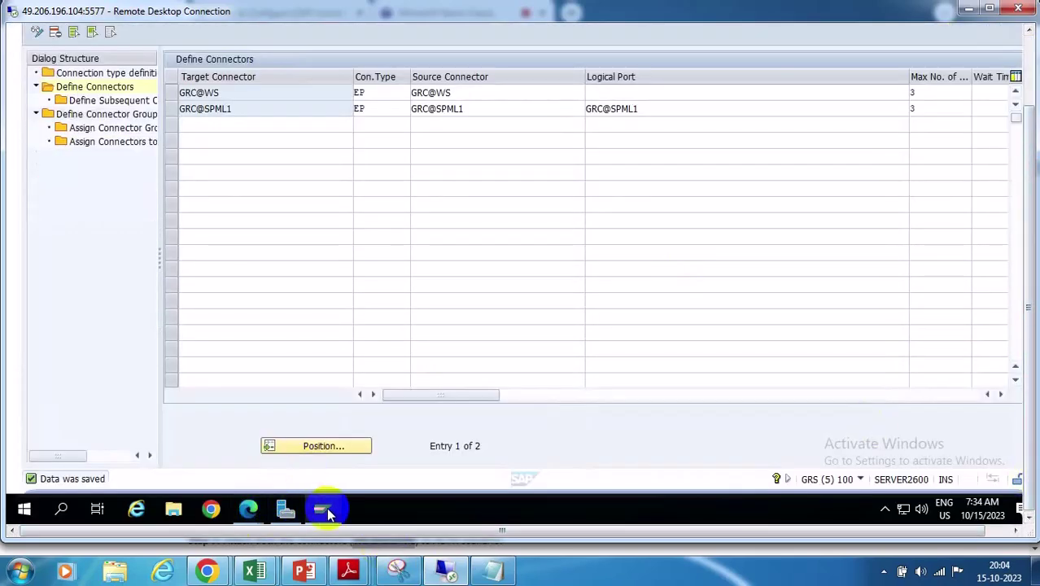
{"action": "mouse_move", "coordinate": [328, 510]}
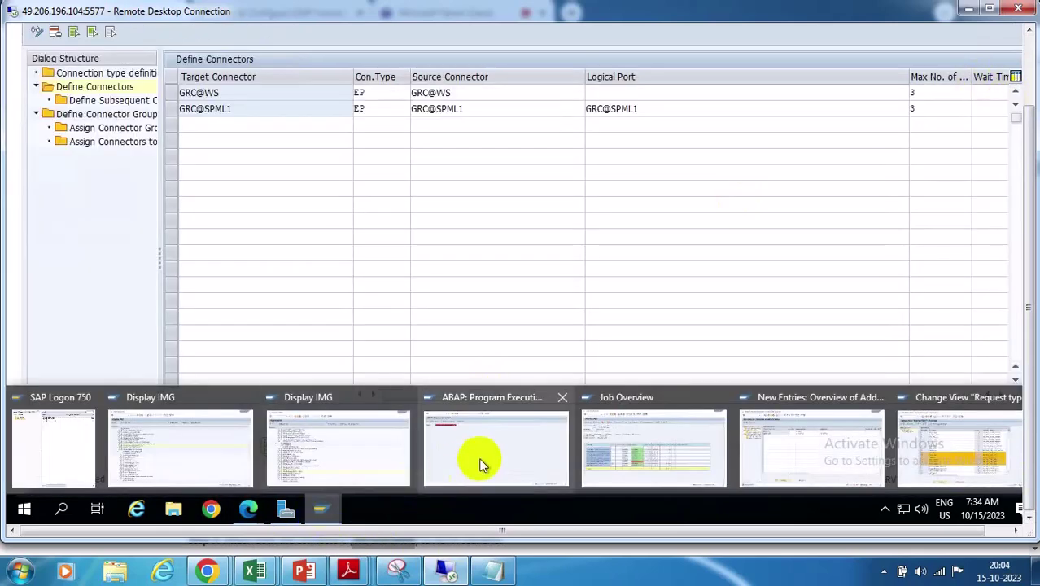
{"action": "mouse_move", "coordinate": [480, 462]}
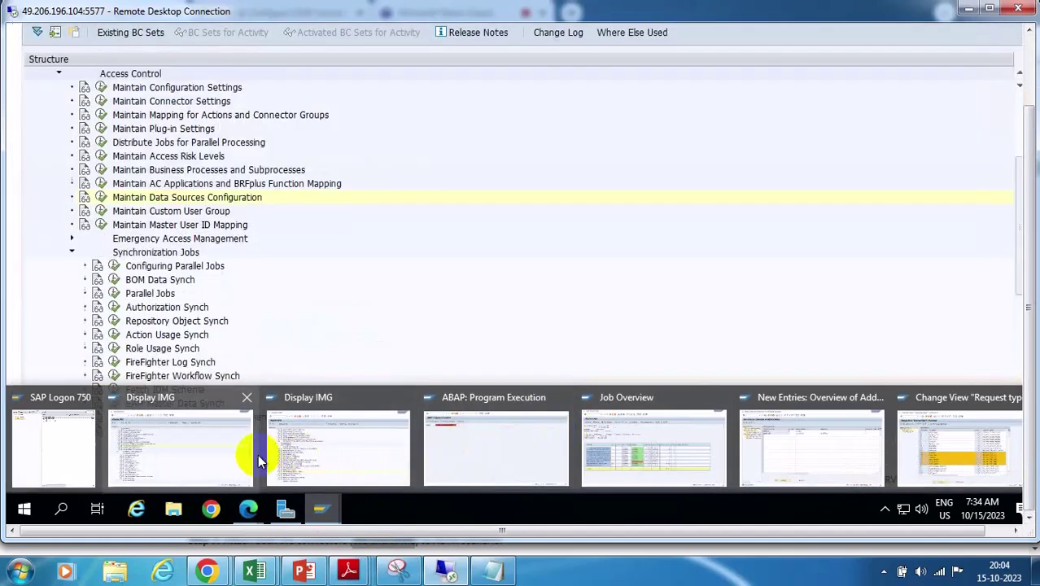
{"action": "left_click", "coordinate": [197, 458]}
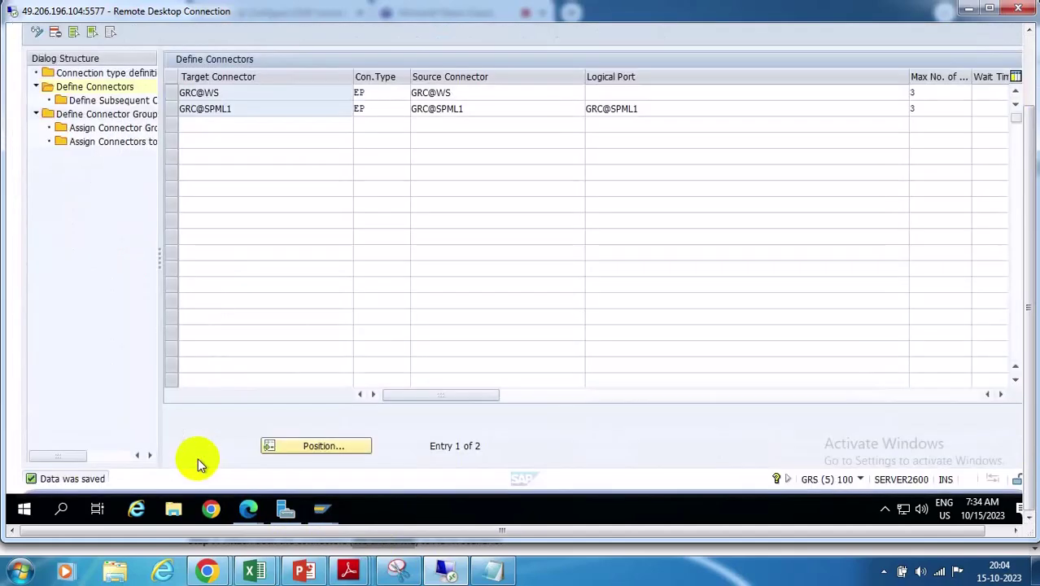
{"action": "left_click", "coordinate": [1030, 60]}
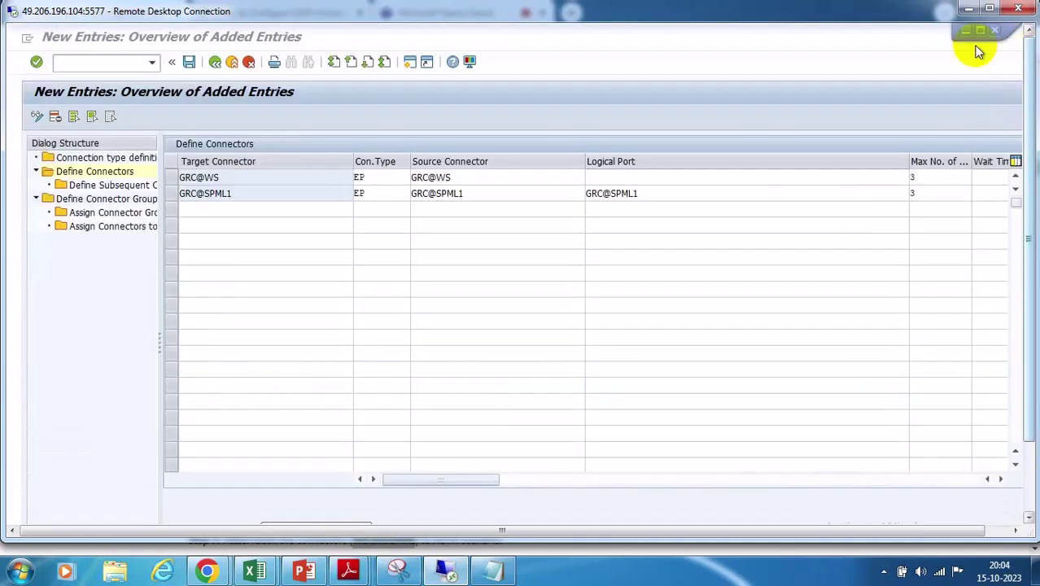
Close Edge's Audit Log and Search Request popups to reveal the ABAP Program Execution screen
{"action": "left_click", "coordinate": [966, 31]}
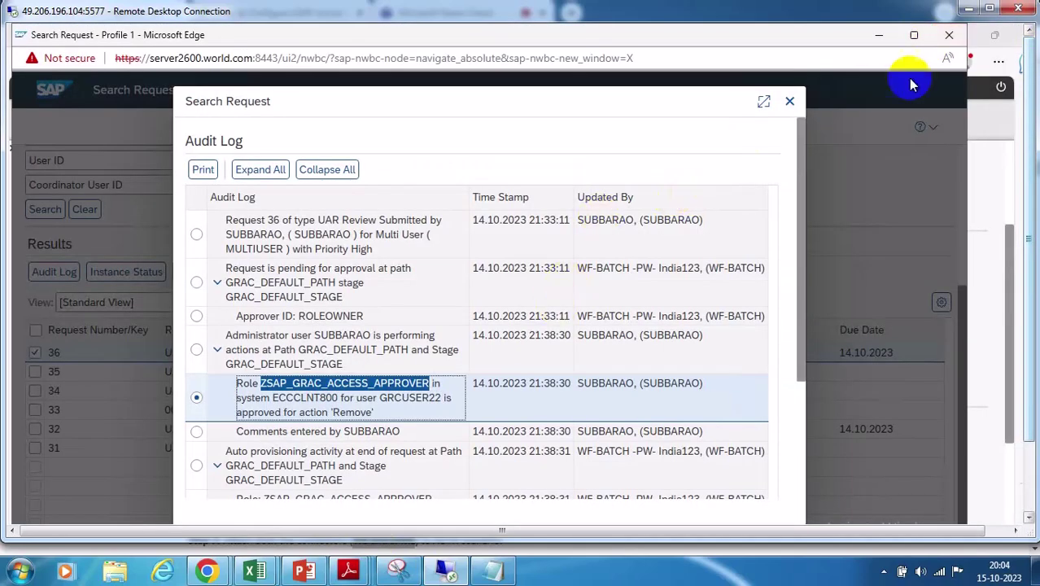
{"action": "left_click", "coordinate": [790, 103]}
{"action": "left_click", "coordinate": [949, 36]}
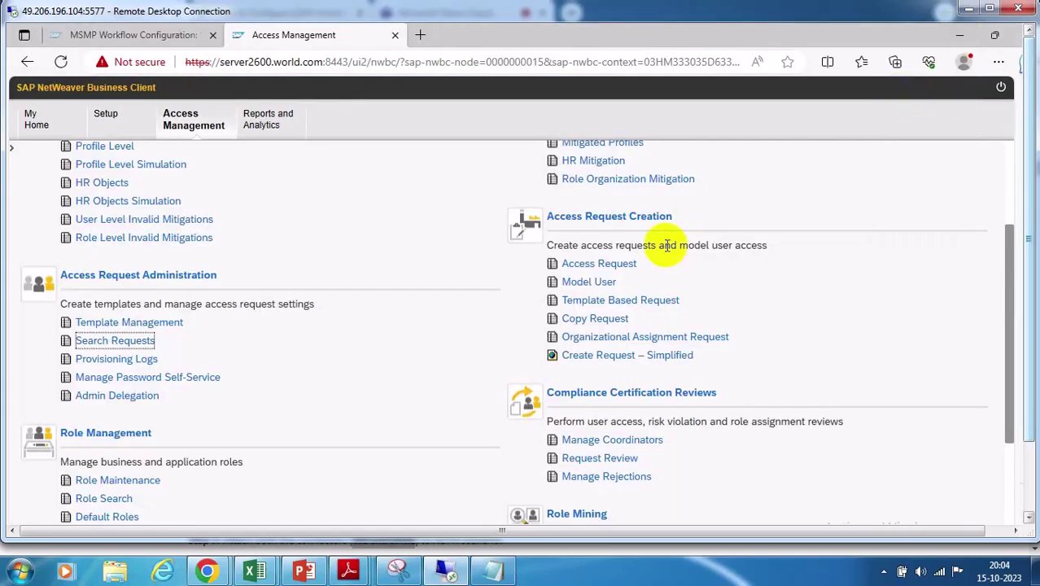
{"action": "left_click", "coordinate": [959, 35]}
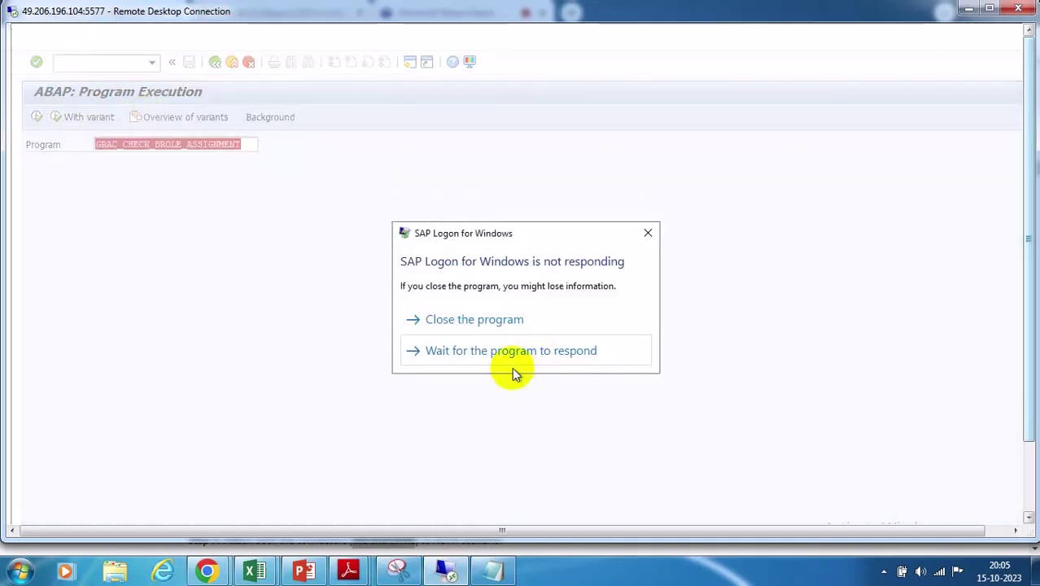
Close the hung SAP Logon, then the Access Management and AC Scheduler Monitor windows
{"action": "left_click", "coordinate": [648, 233]}
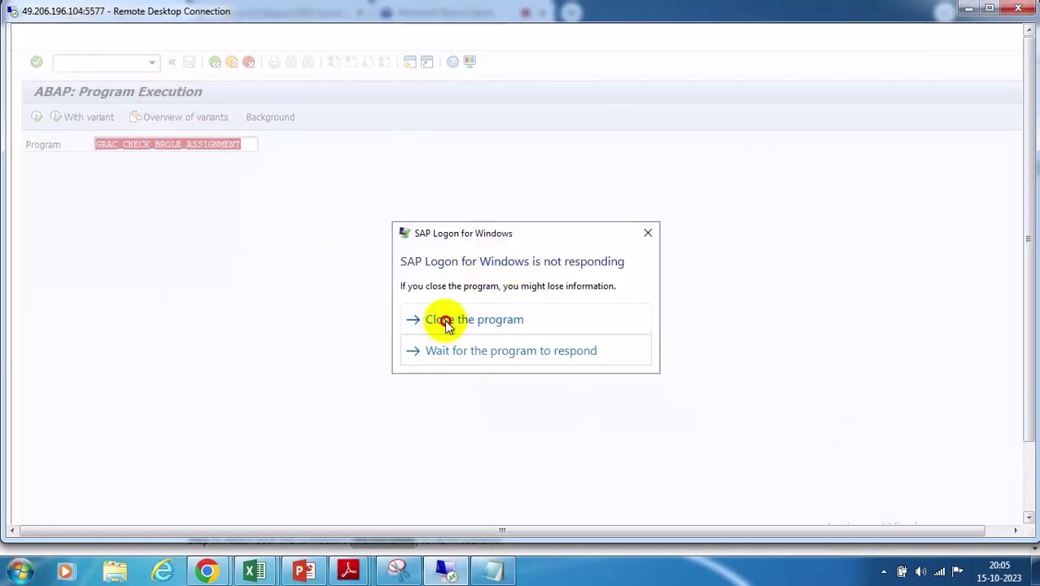
{"action": "left_click", "coordinate": [444, 318]}
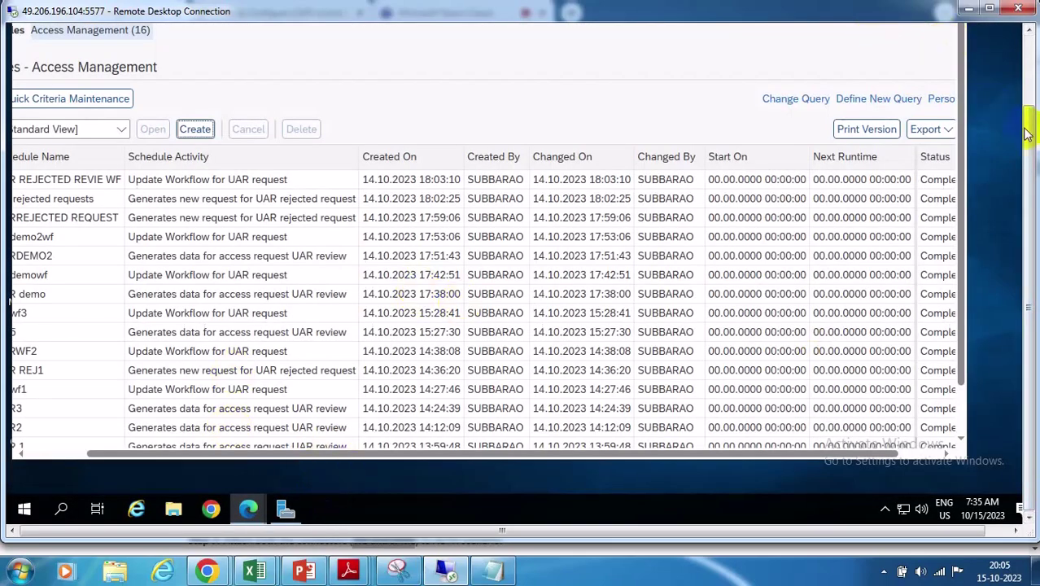
{"action": "left_click_drag", "start_coordinate": [1027, 123], "coordinate": [1026, 70]}
{"action": "left_click", "coordinate": [951, 37]}
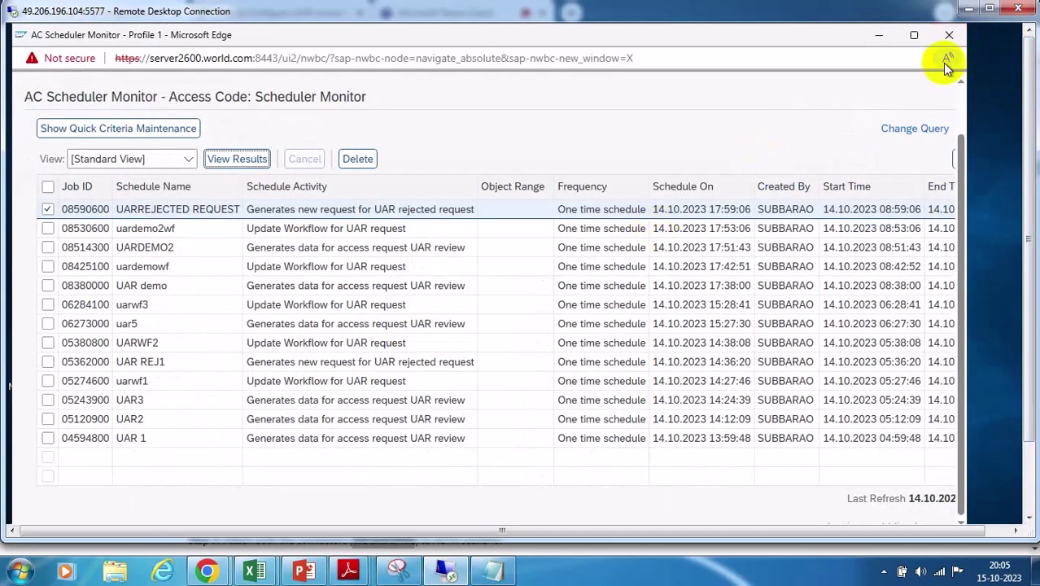
{"action": "left_click", "coordinate": [948, 36]}
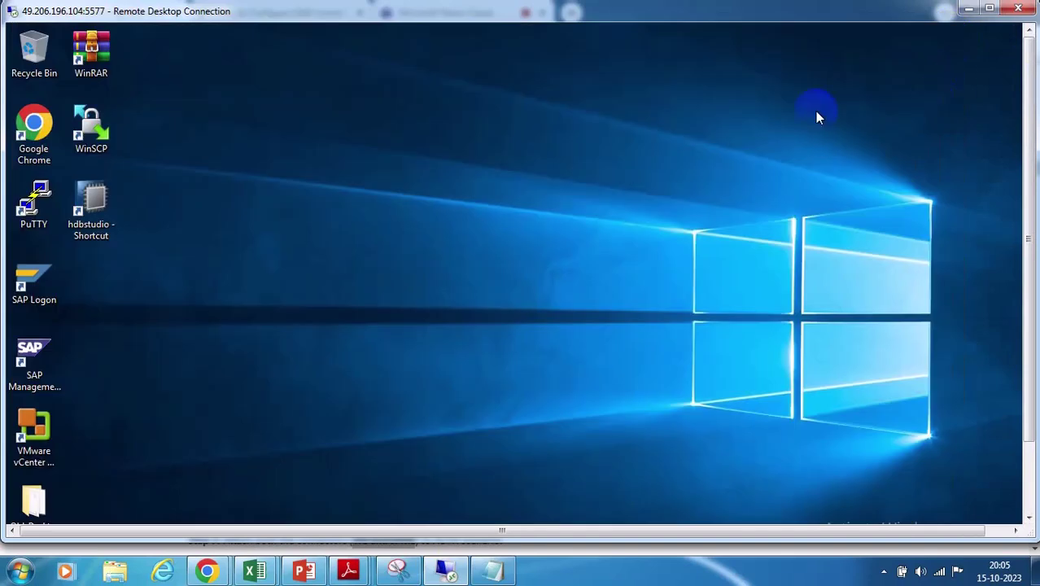
Log on to SAP GRC12-SP21 in client 100 with the saved user and the account password
{"action": "left_click", "coordinate": [1026, 461]}
{"action": "left_click_drag", "start_coordinate": [1023, 144], "coordinate": [1027, 65]}
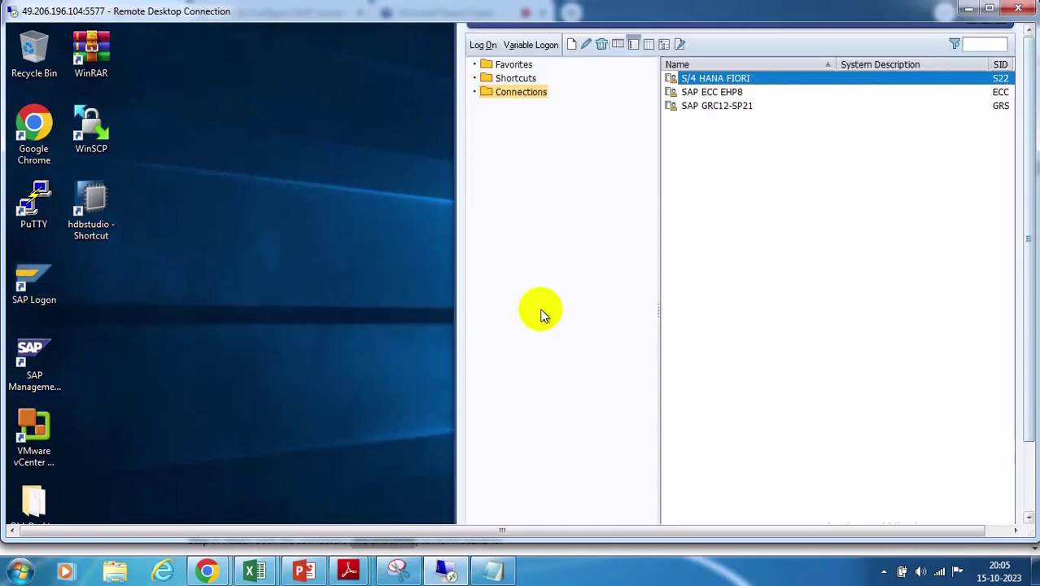
{"action": "double_click", "coordinate": [736, 105]}
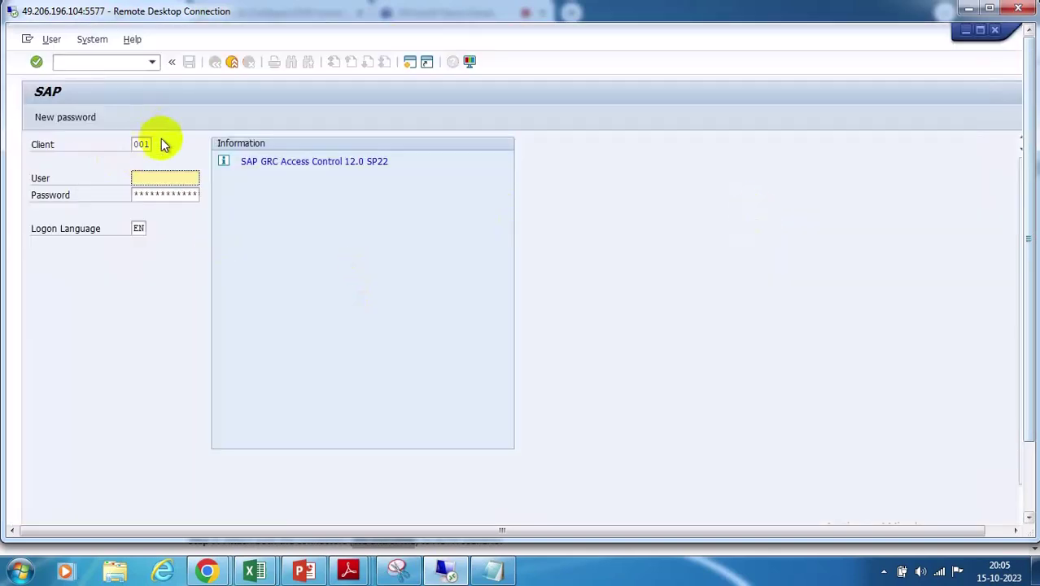
{"action": "left_click", "coordinate": [150, 144]}
{"action": "key", "text": "BackSpace"}
{"action": "key", "text": "BackSpace"}
{"action": "key", "text": "BackSpace"}
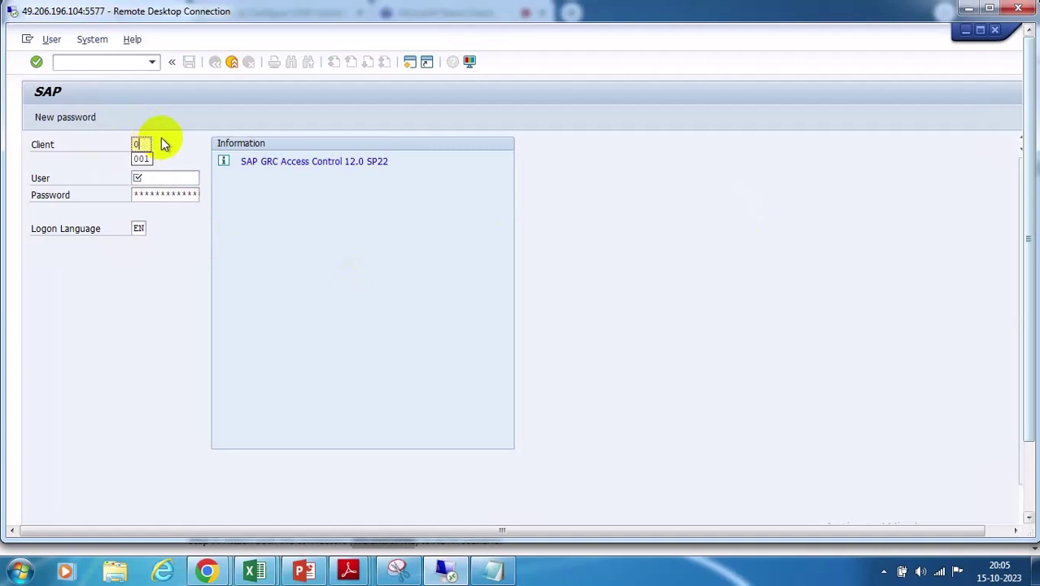
{"action": "left_click", "coordinate": [142, 159]}
{"action": "left_click", "coordinate": [139, 176]}
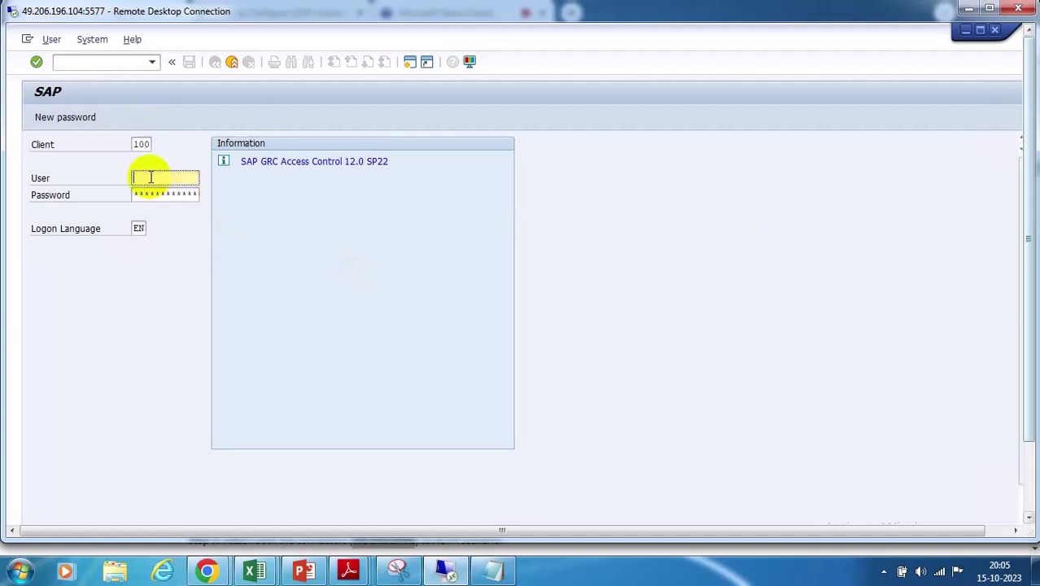
{"action": "key", "text": "BackSpace"}
{"action": "left_click", "coordinate": [164, 194]}
{"action": "left_click", "coordinate": [151, 195]}
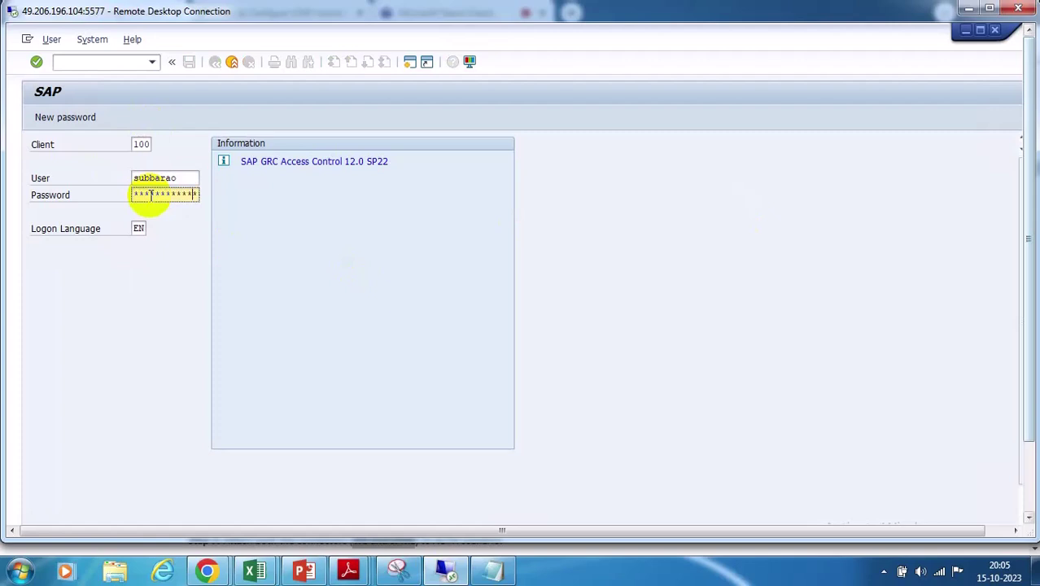
{"action": "key", "text": "Return"}
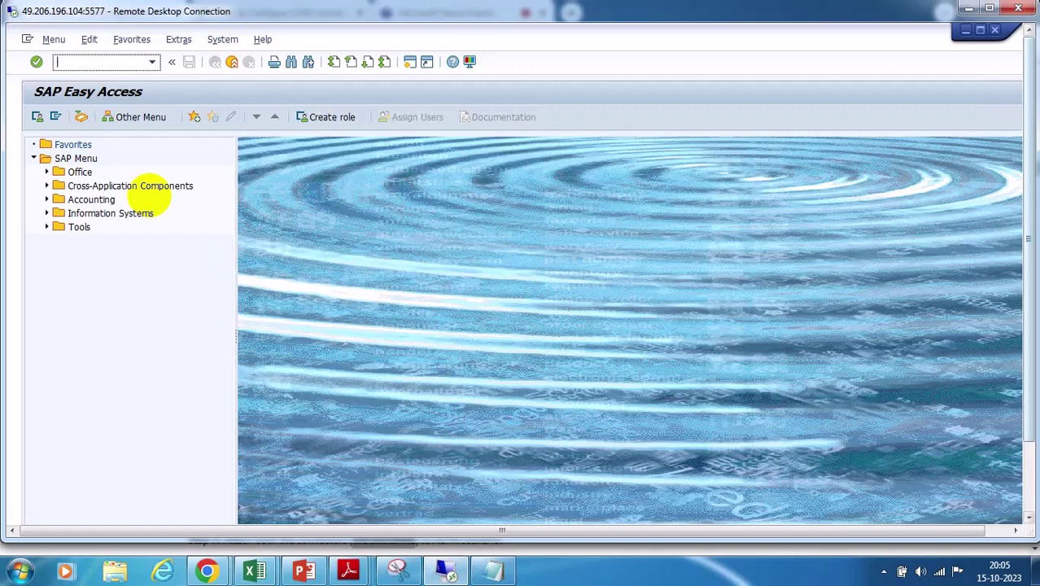
Run LPCONFIG and dismiss its obsolete-transaction notice
{"action": "left_click", "coordinate": [410, 62]}
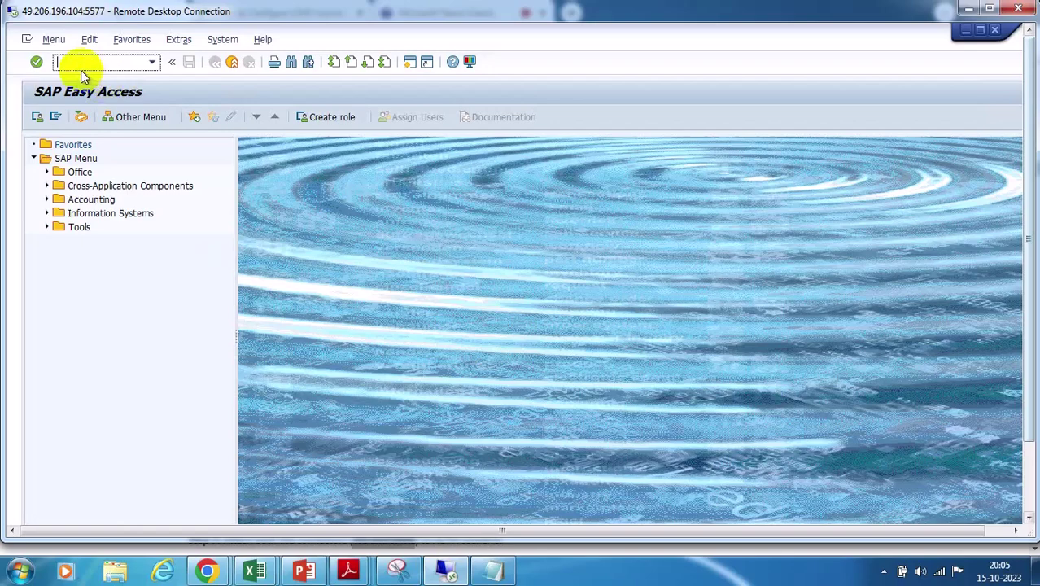
{"action": "type", "text": "lpc"}
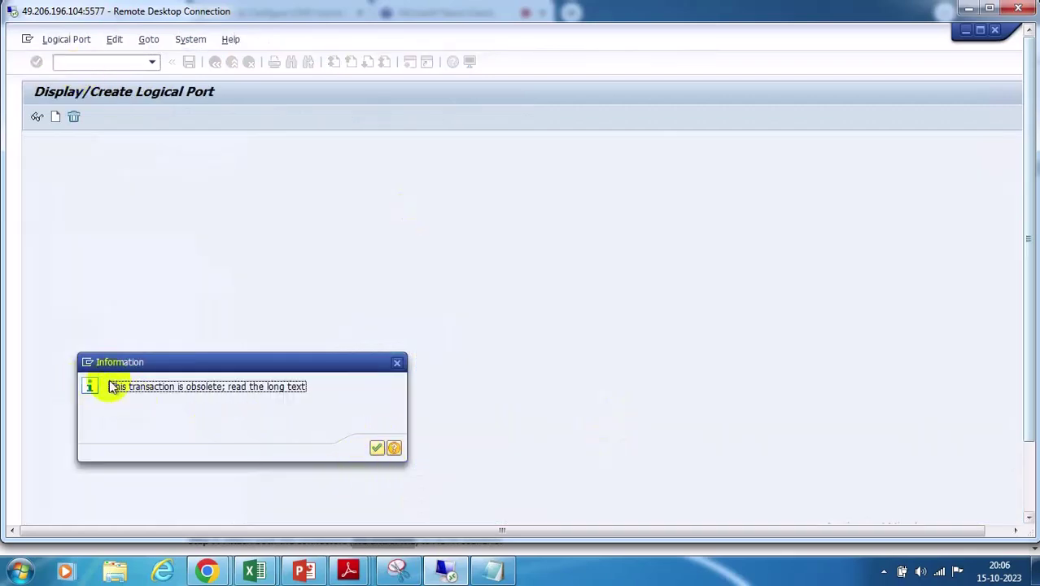
{"action": "left_click", "coordinate": [374, 448]}
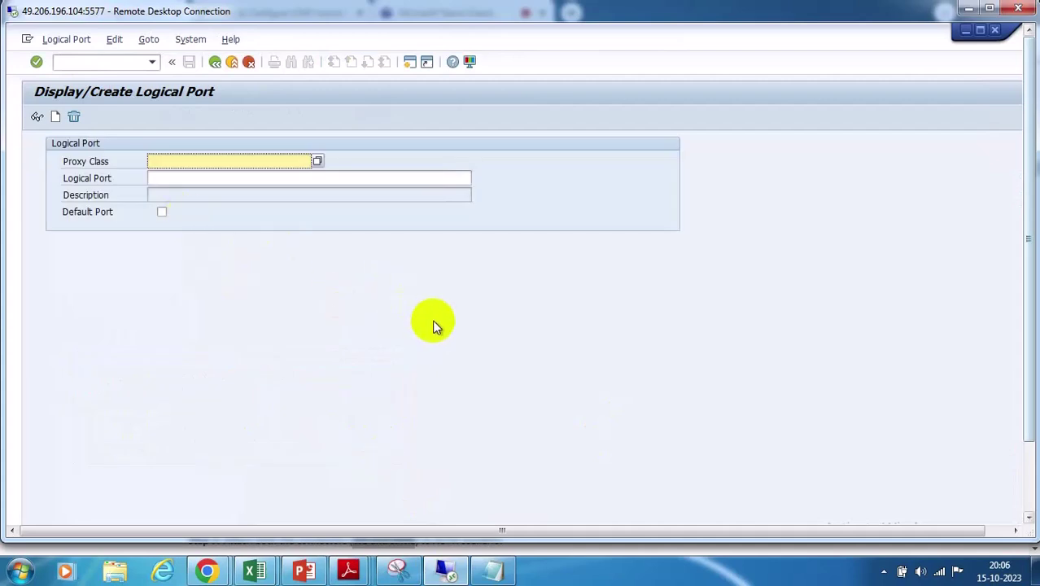
Bring the SAP Community blog forward and scroll to Step 4 on the WS logical port
{"action": "mouse_move", "coordinate": [208, 574]}
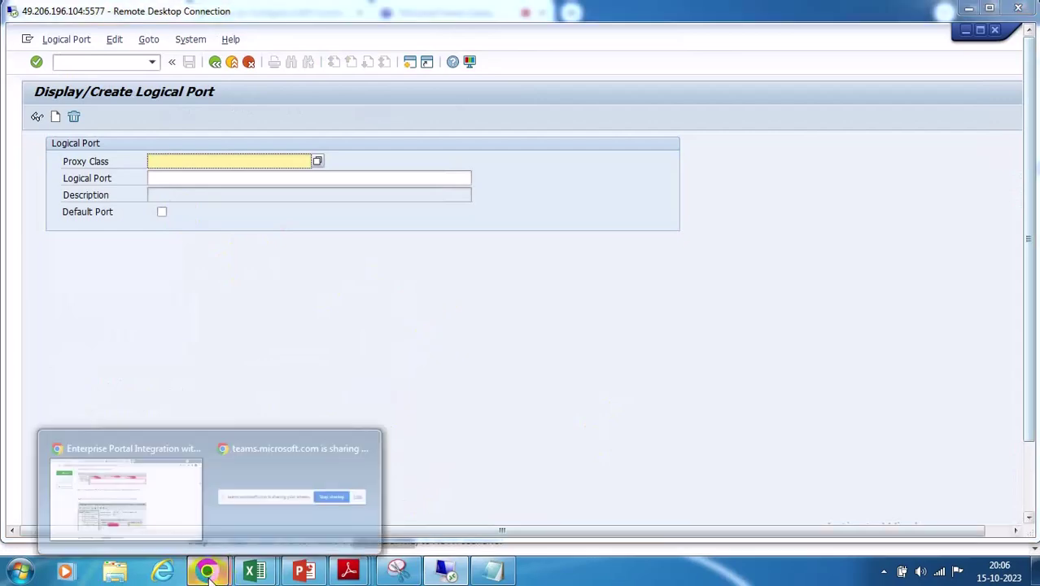
{"action": "left_click", "coordinate": [133, 518]}
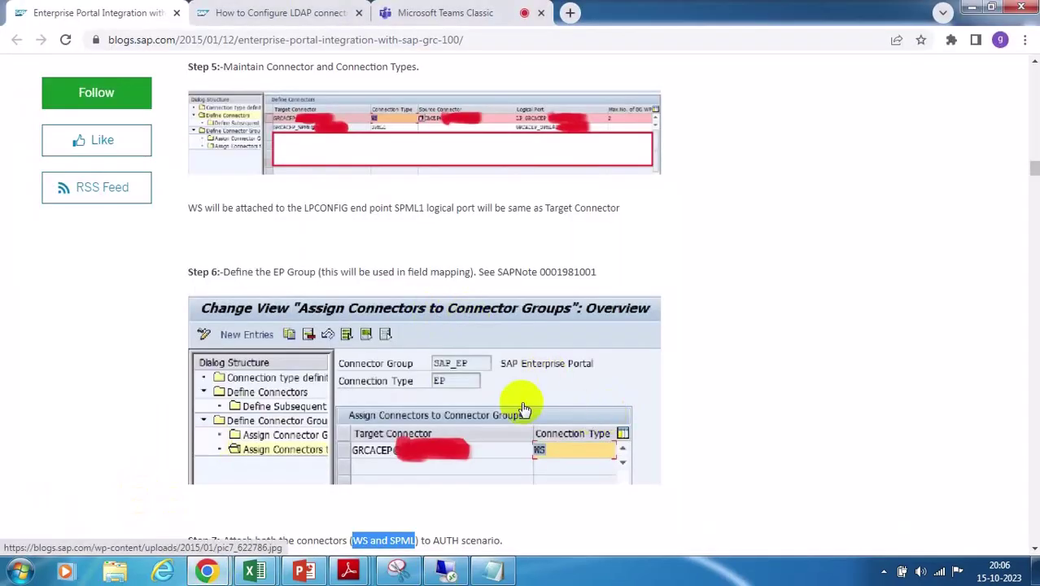
{"action": "scroll", "coordinate": [504, 403], "scroll_direction": "down", "scroll_amount": 4}
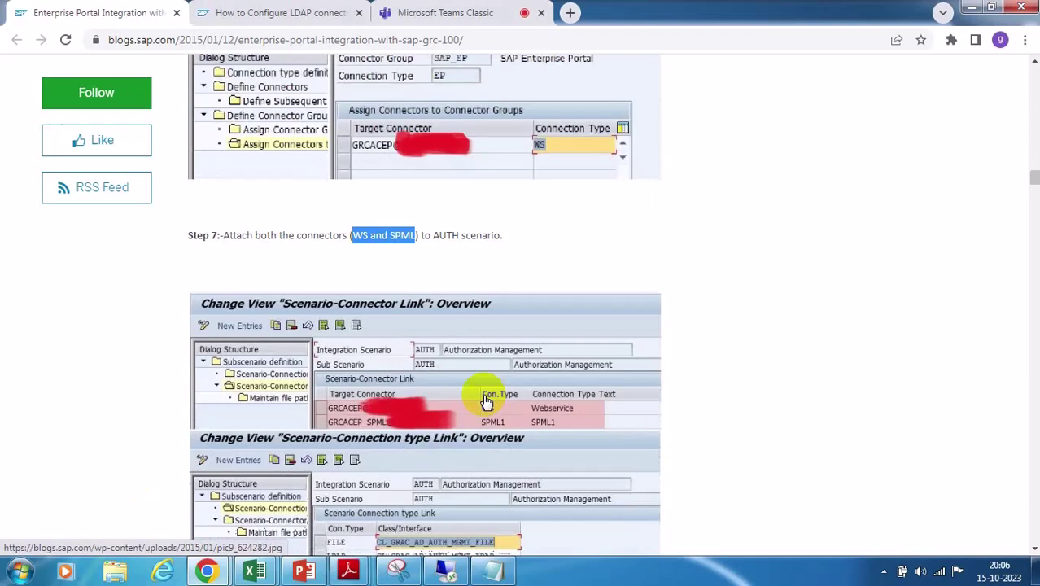
{"action": "scroll", "coordinate": [486, 401], "scroll_direction": "down", "scroll_amount": 8}
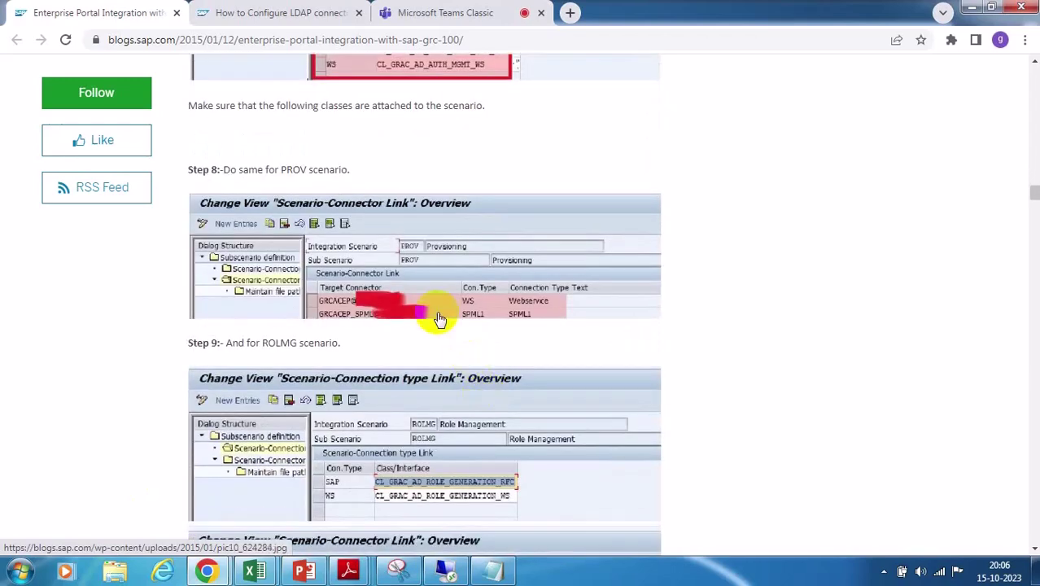
{"action": "scroll", "coordinate": [444, 329], "scroll_direction": "down", "scroll_amount": 6}
{"action": "scroll", "coordinate": [444, 329], "scroll_direction": "down", "scroll_amount": 8}
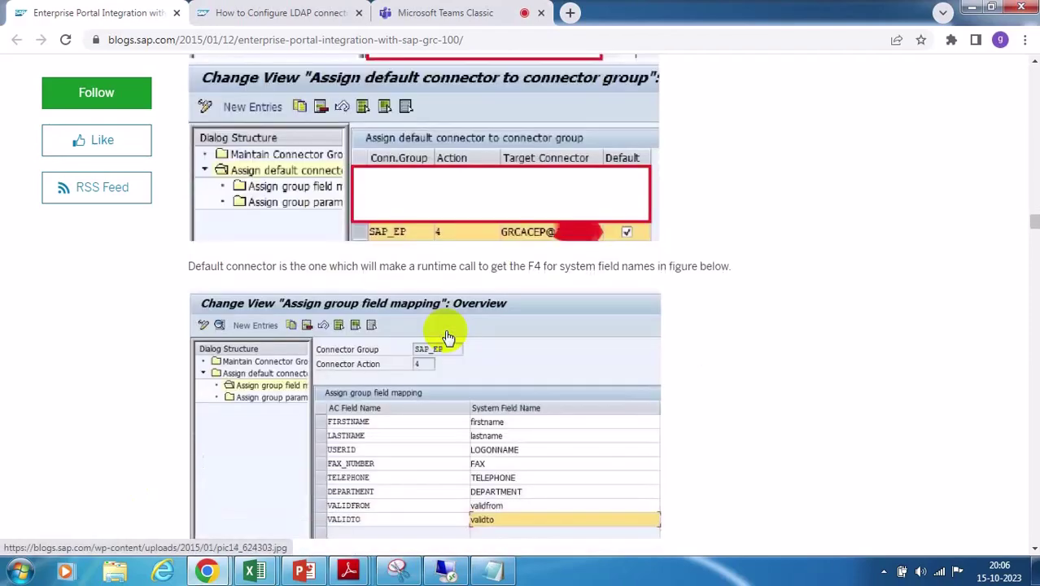
{"action": "scroll", "coordinate": [446, 334], "scroll_direction": "down", "scroll_amount": 6}
{"action": "scroll", "coordinate": [447, 335], "scroll_direction": "up", "scroll_amount": 7}
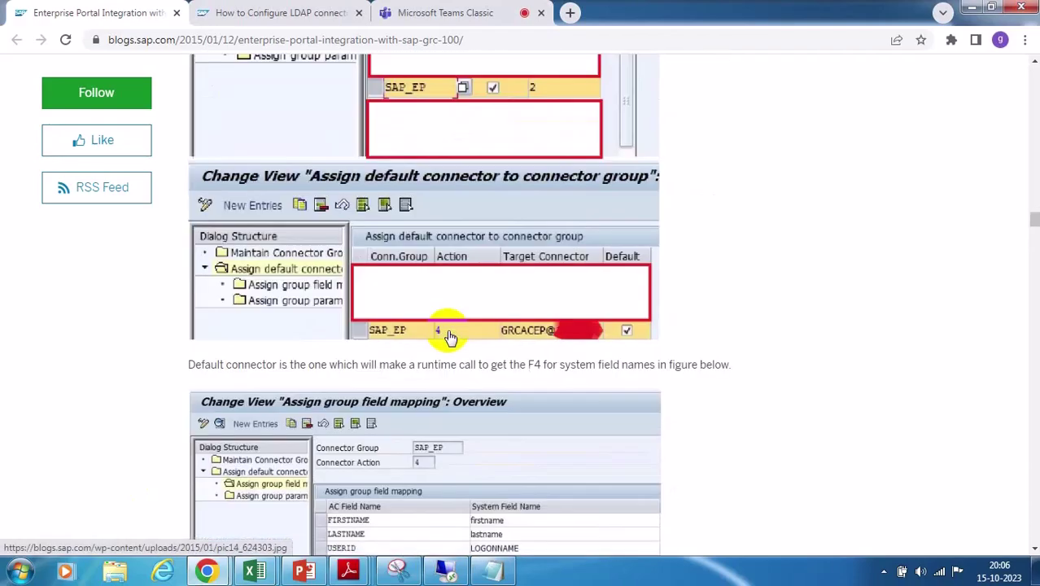
{"action": "scroll", "coordinate": [448, 335], "scroll_direction": "up", "scroll_amount": 12}
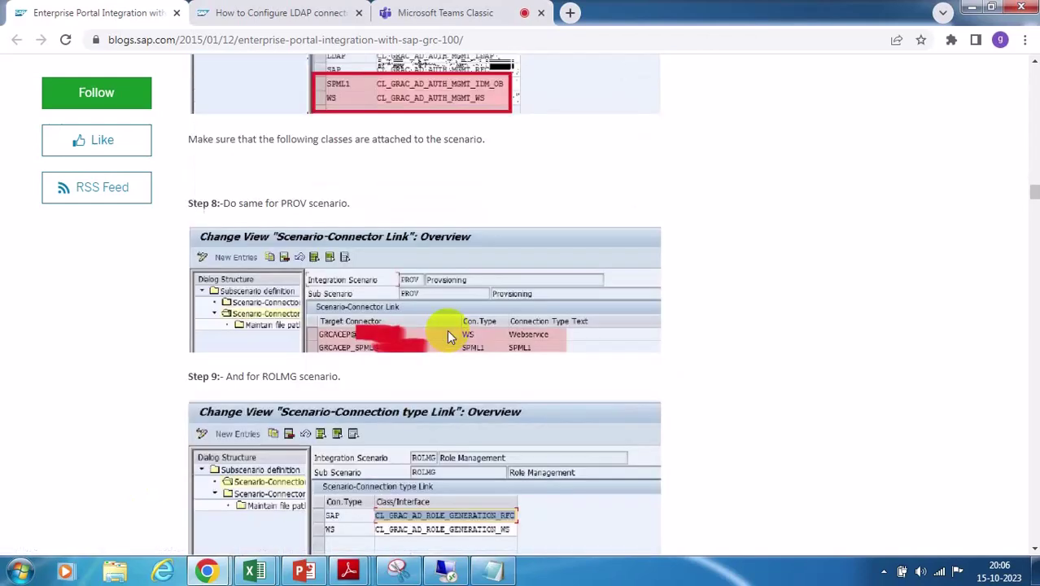
{"action": "scroll", "coordinate": [447, 335], "scroll_direction": "down", "scroll_amount": 2}
{"action": "scroll", "coordinate": [449, 337], "scroll_direction": "down", "scroll_amount": 3}
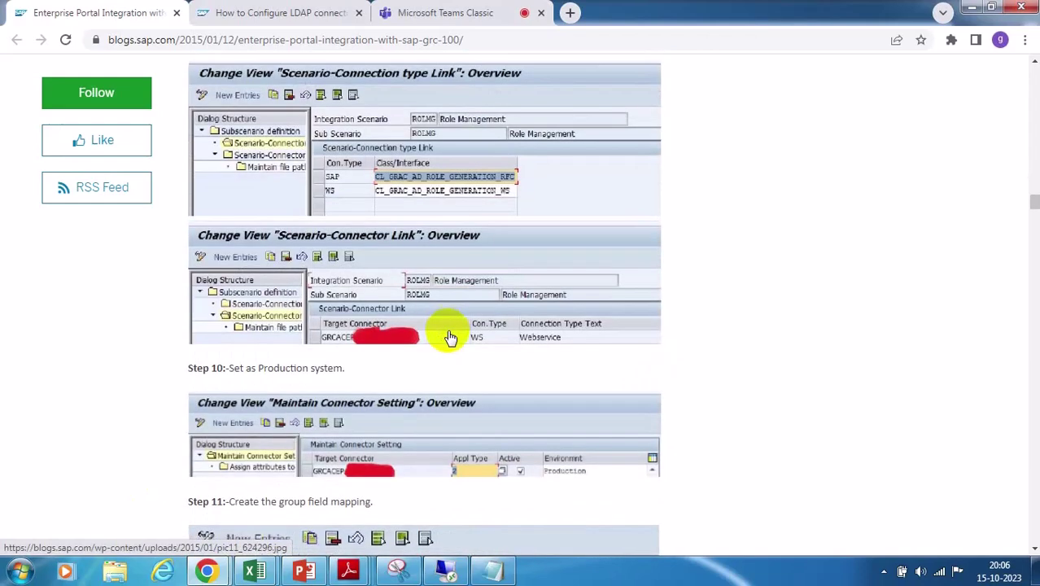
{"action": "scroll", "coordinate": [450, 336], "scroll_direction": "up", "scroll_amount": 12}
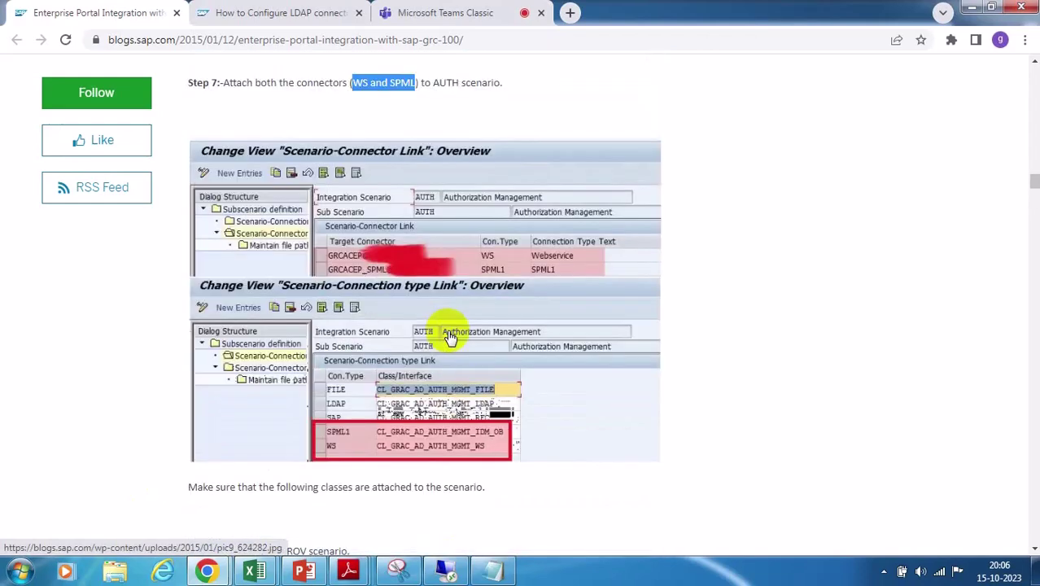
{"action": "scroll", "coordinate": [450, 336], "scroll_direction": "up", "scroll_amount": 6}
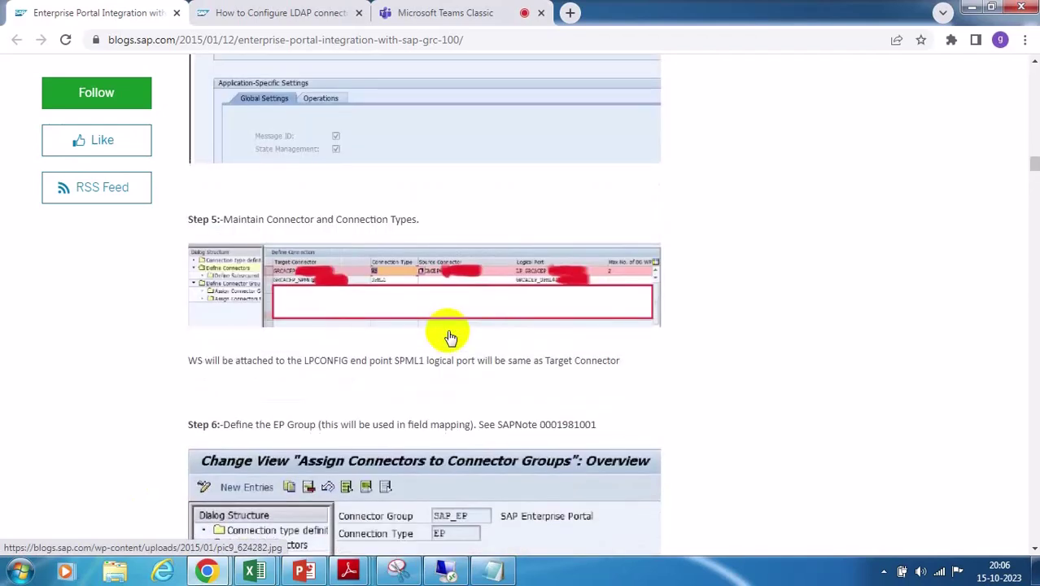
{"action": "scroll", "coordinate": [450, 336], "scroll_direction": "down", "scroll_amount": 4}
{"action": "scroll", "coordinate": [448, 334], "scroll_direction": "up", "scroll_amount": 6}
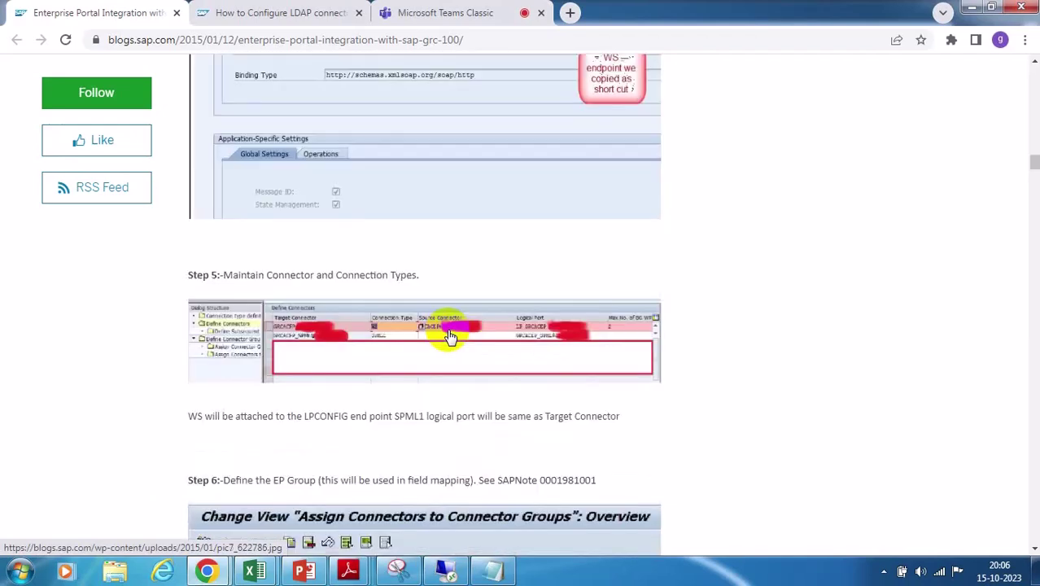
{"action": "scroll", "coordinate": [448, 334], "scroll_direction": "up", "scroll_amount": 3}
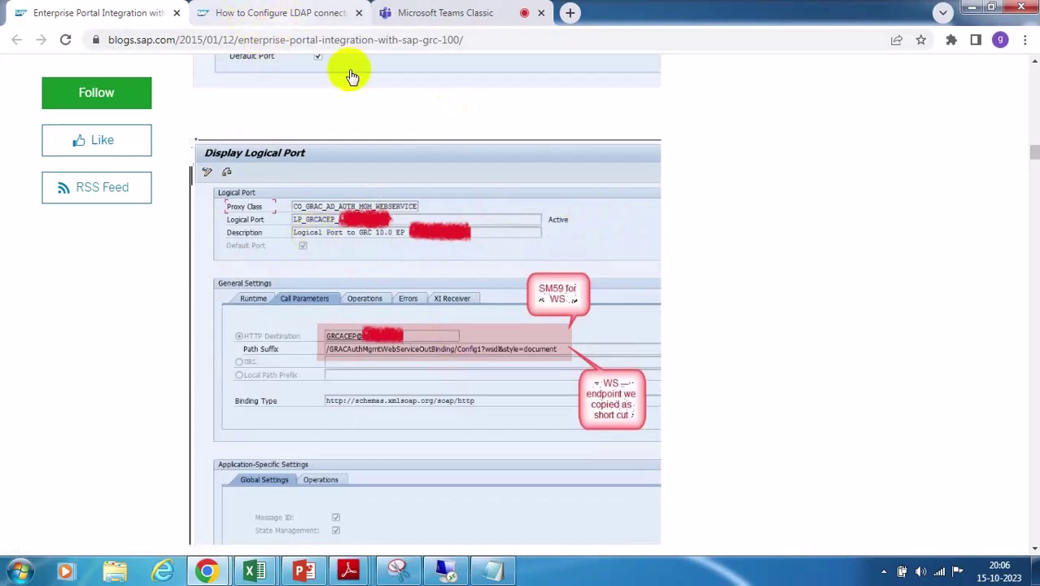
{"action": "scroll", "coordinate": [575, 248], "scroll_direction": "up", "scroll_amount": 4}
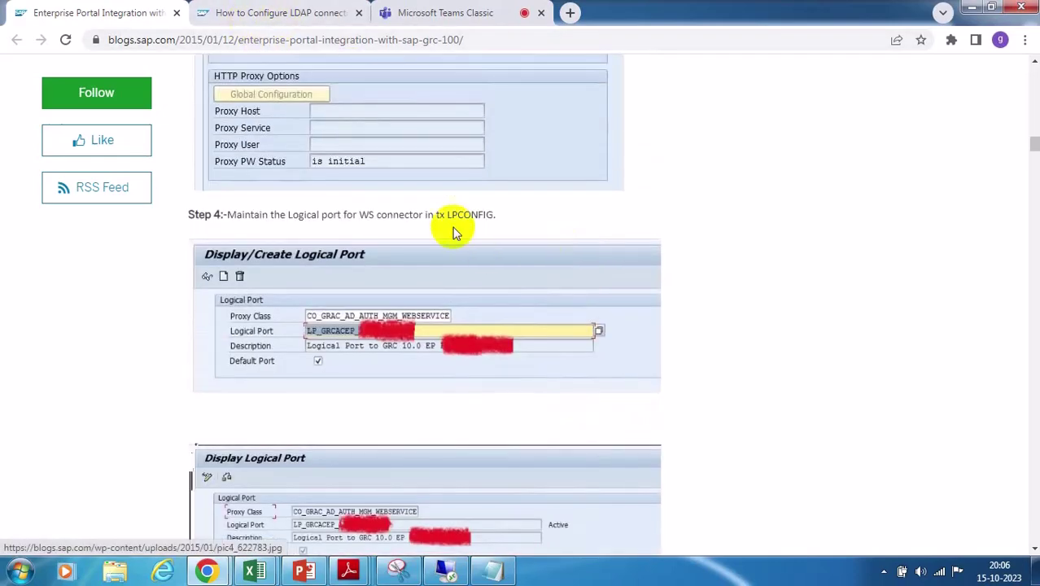
Highlight the LPCONFIG transaction name in Step 4 of the guide
{"action": "left_click_drag", "start_coordinate": [434, 214], "coordinate": [495, 214]}
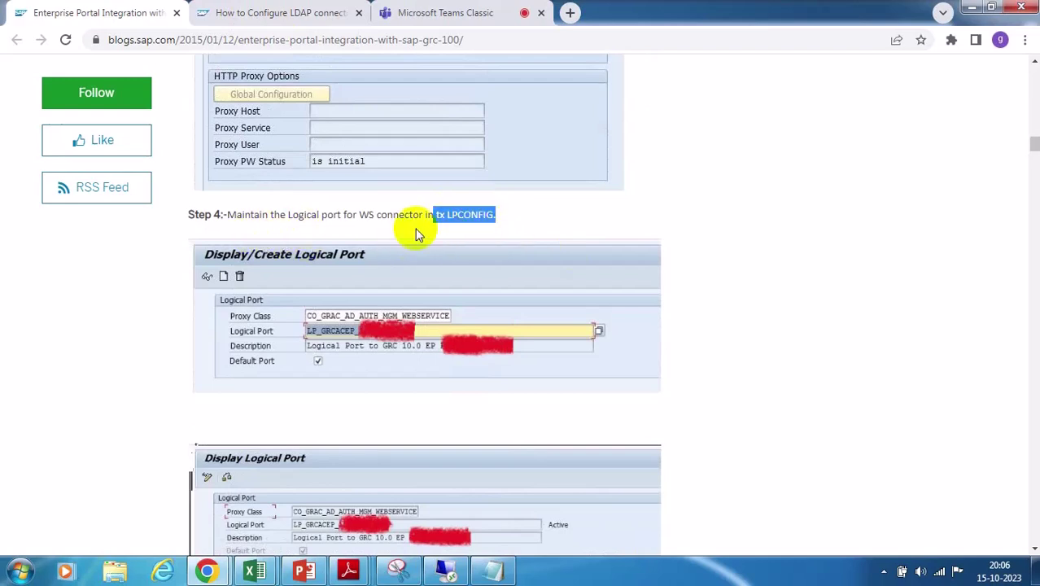
{"action": "double_click", "coordinate": [366, 214]}
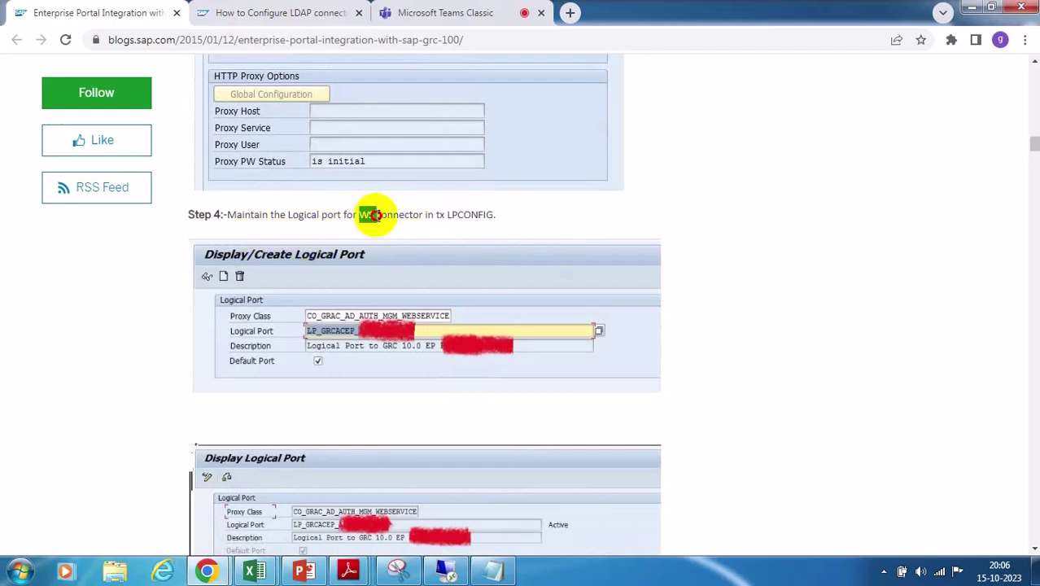
{"action": "left_click", "coordinate": [450, 214]}
{"action": "double_click", "coordinate": [447, 214]}
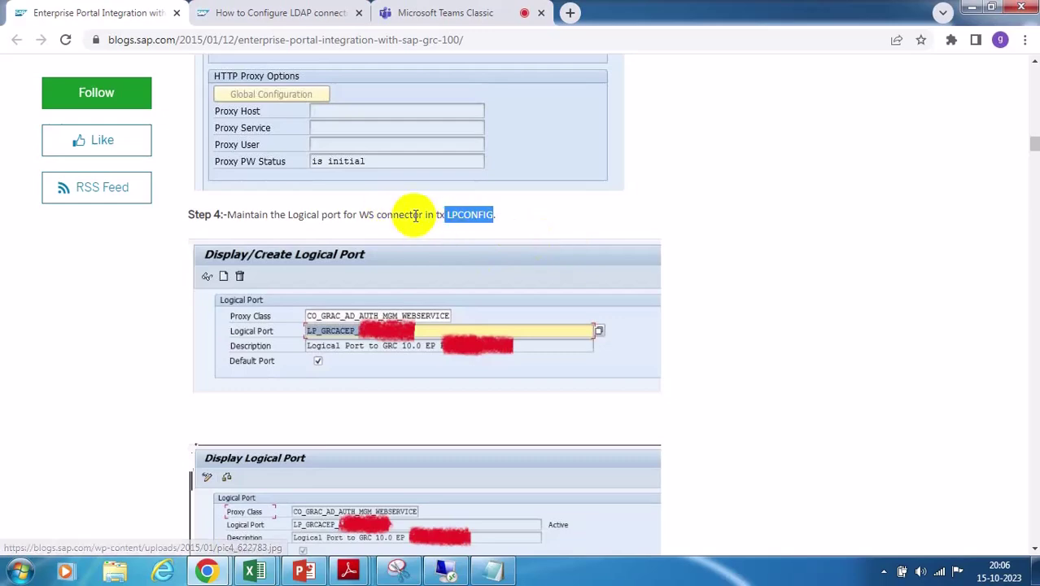
{"action": "left_click", "coordinate": [446, 571]}
Choose proxy class CO_GRAC_AD_AUTH_MGM_WEBSERVICE and enter GRC@WSLP as the logical port name
{"action": "left_click", "coordinate": [318, 160]}
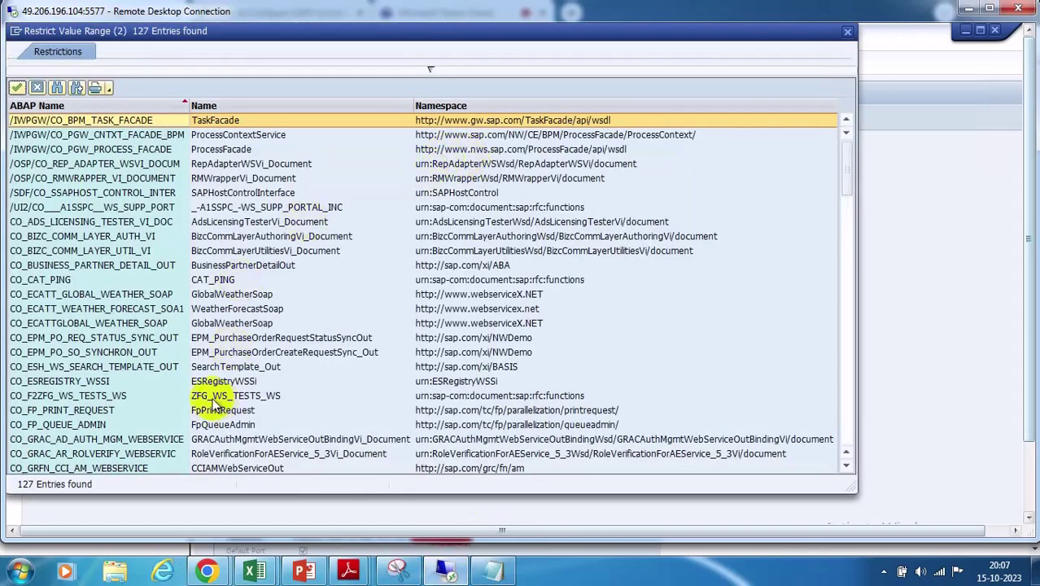
{"action": "scroll", "coordinate": [57, 244], "scroll_direction": "down", "scroll_amount": 6}
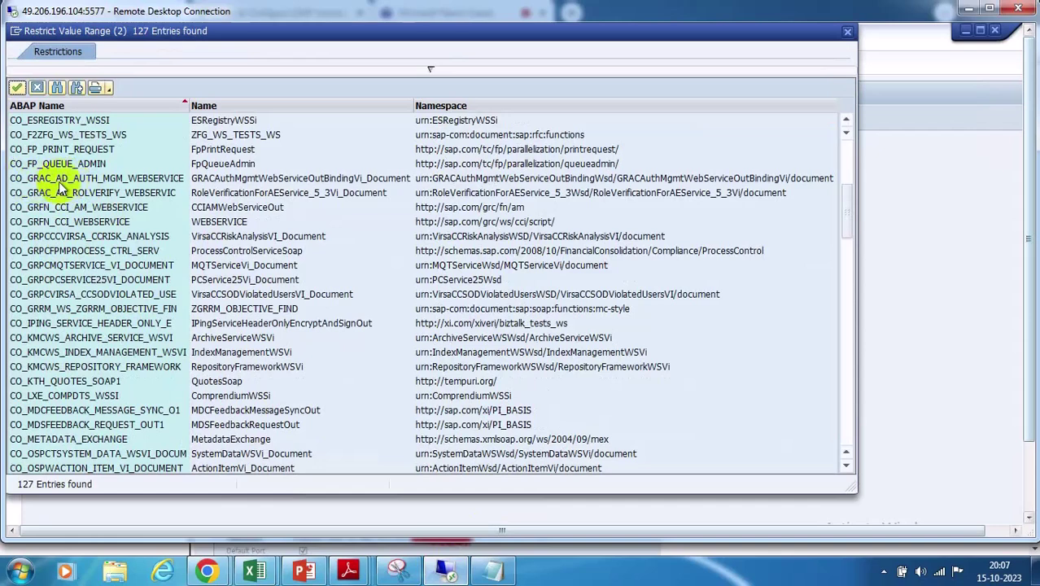
{"action": "double_click", "coordinate": [132, 177]}
{"action": "left_click", "coordinate": [203, 179]}
{"action": "left_click", "coordinate": [478, 178]}
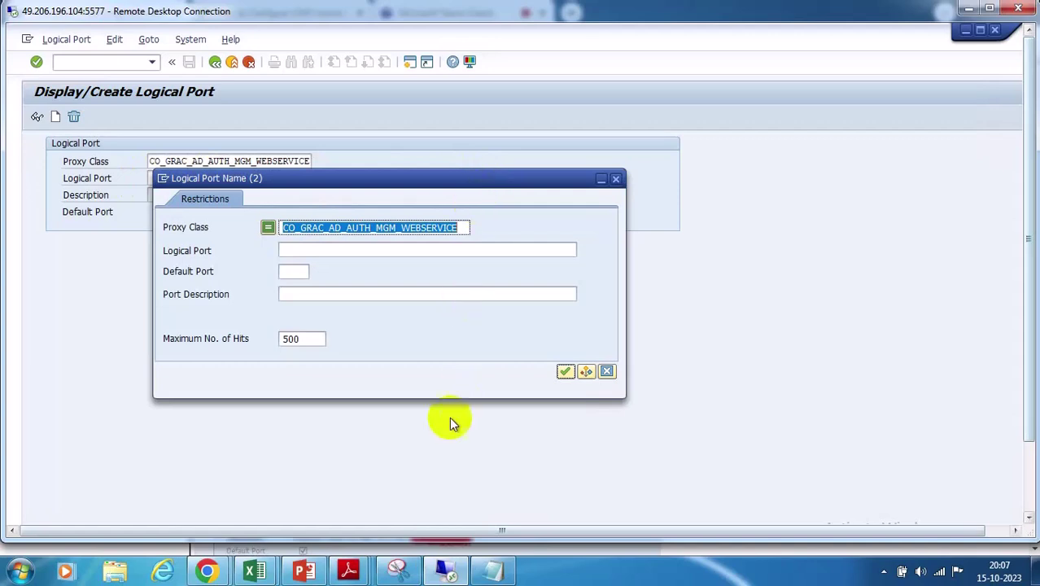
{"action": "left_click", "coordinate": [606, 371]}
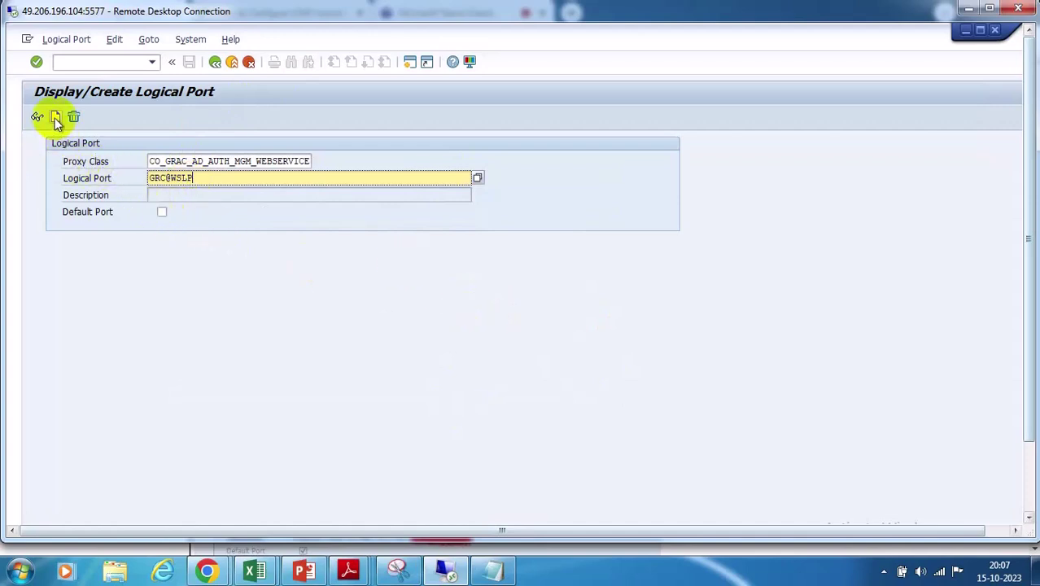
Mark GRC@WSLP as the default port and try twice to create it, dismissing the invalid-name errors
{"action": "left_click", "coordinate": [162, 214]}
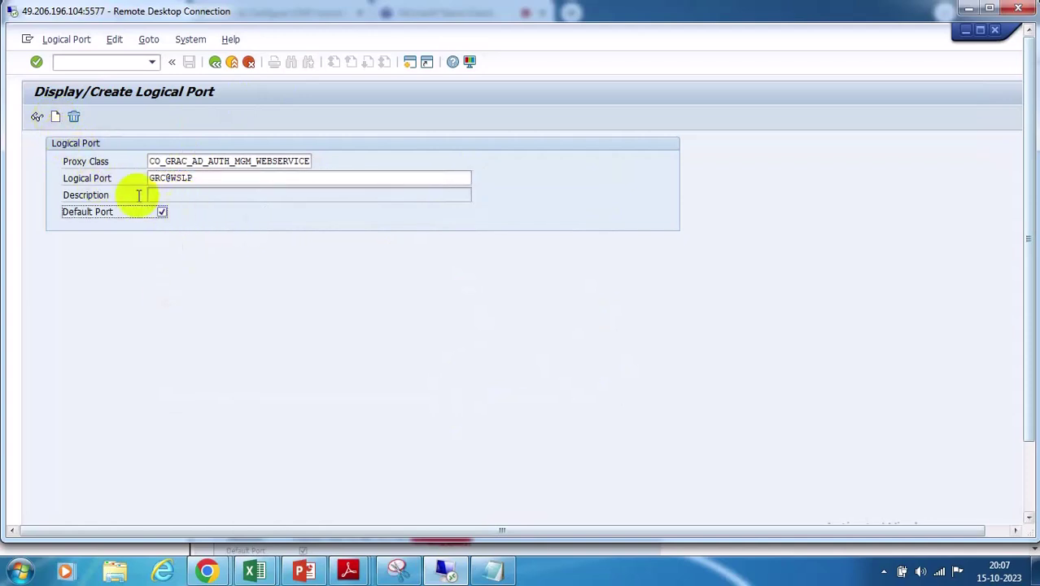
{"action": "left_click", "coordinate": [55, 118]}
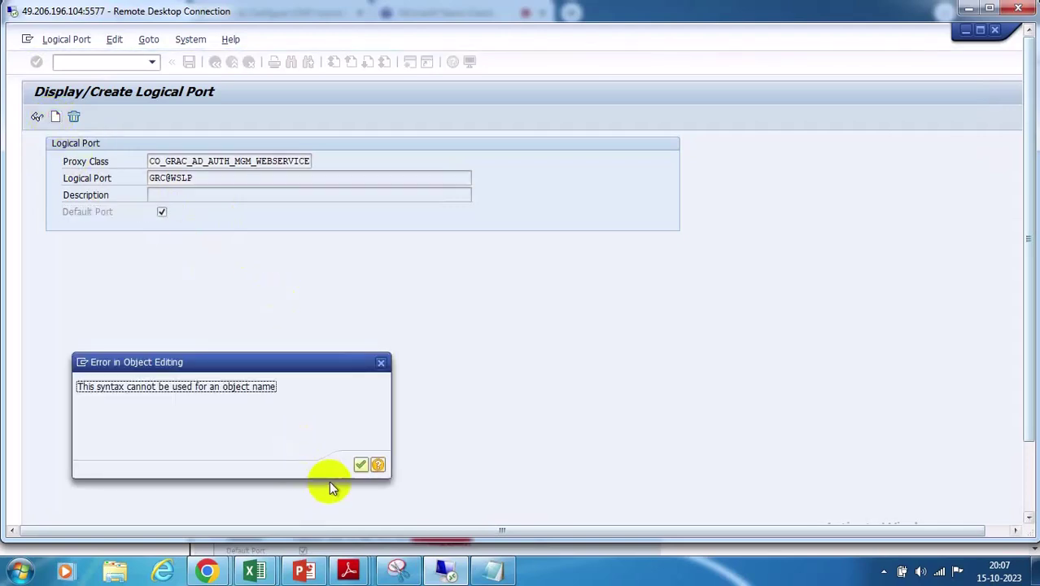
{"action": "left_click", "coordinate": [360, 465]}
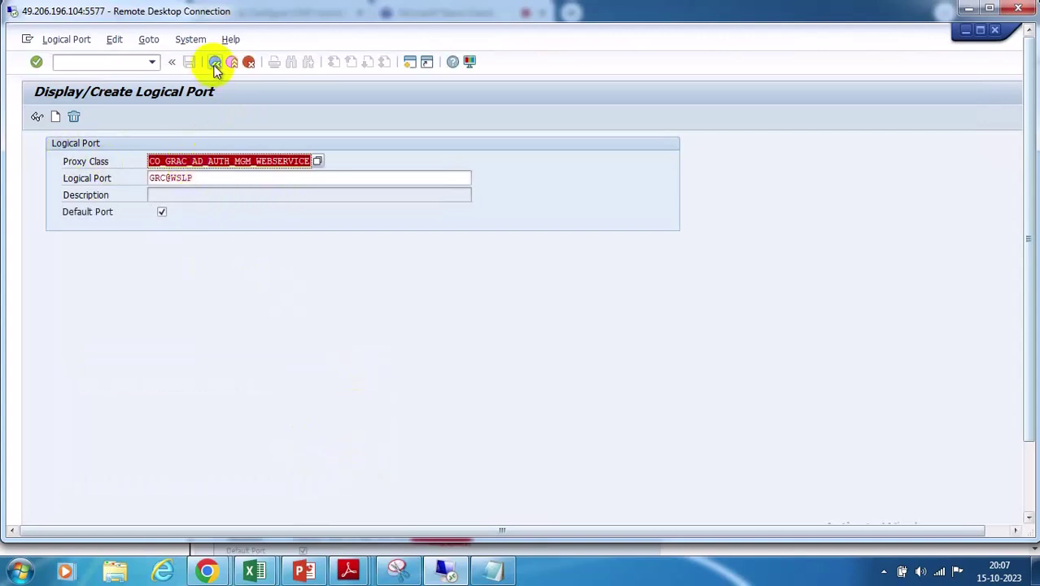
{"action": "left_click", "coordinate": [56, 119]}
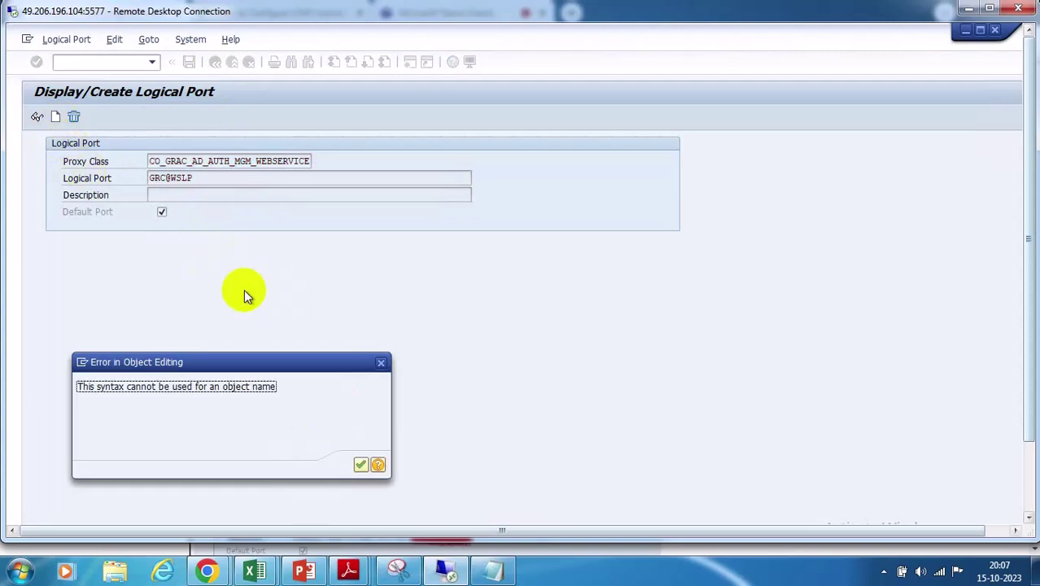
{"action": "left_click", "coordinate": [361, 466]}
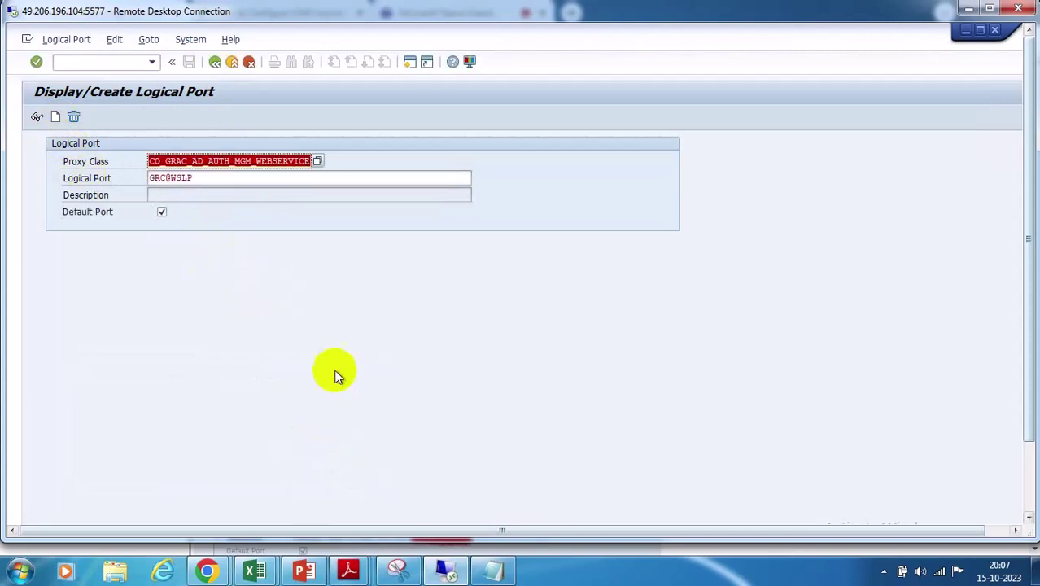
Abandon the GRC@WSLP port and return to the SAP Easy Access menu
{"action": "left_click", "coordinate": [169, 196]}
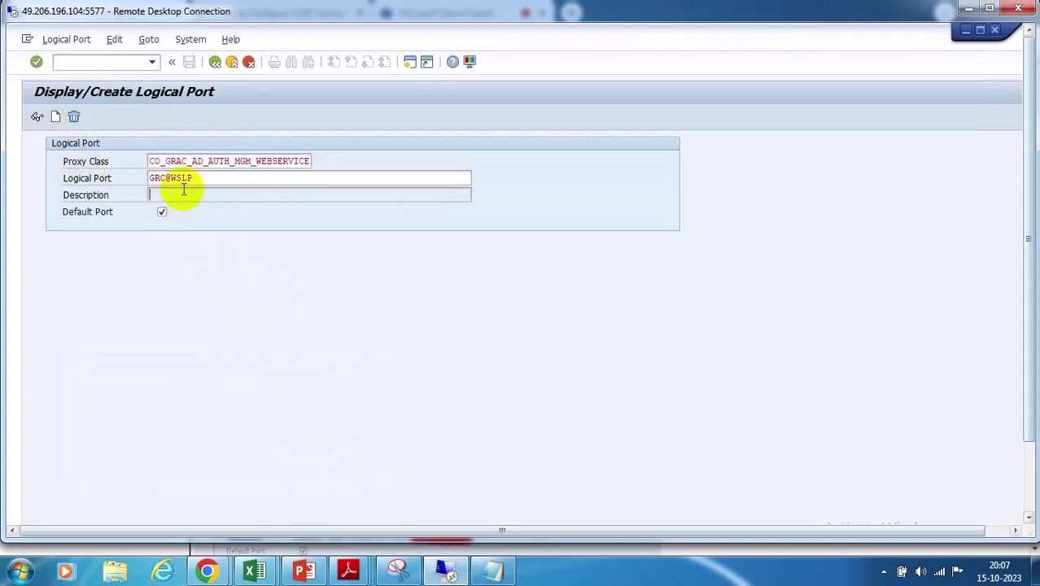
{"action": "left_click", "coordinate": [215, 180]}
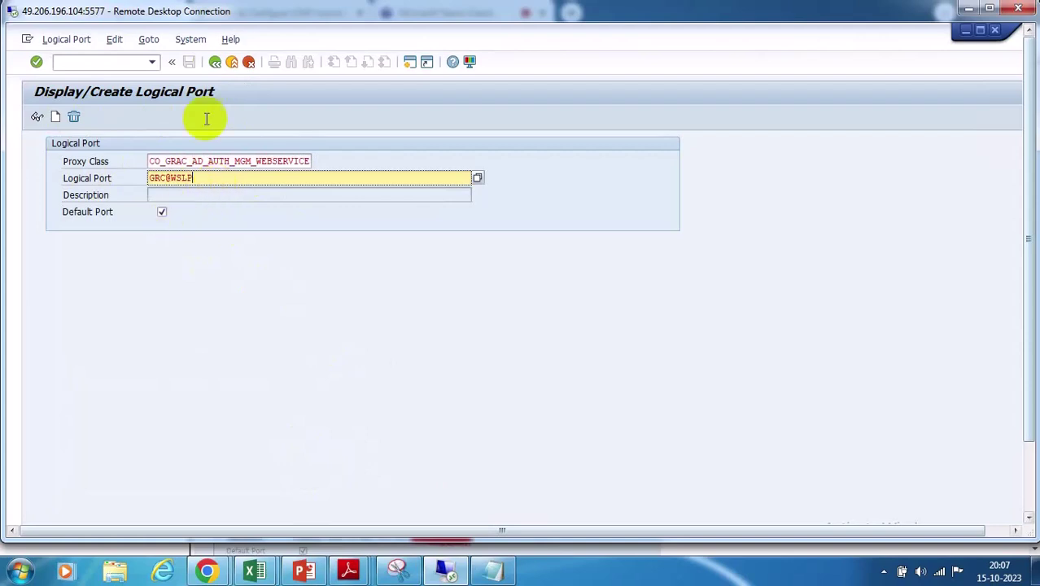
{"action": "left_click", "coordinate": [74, 118]}
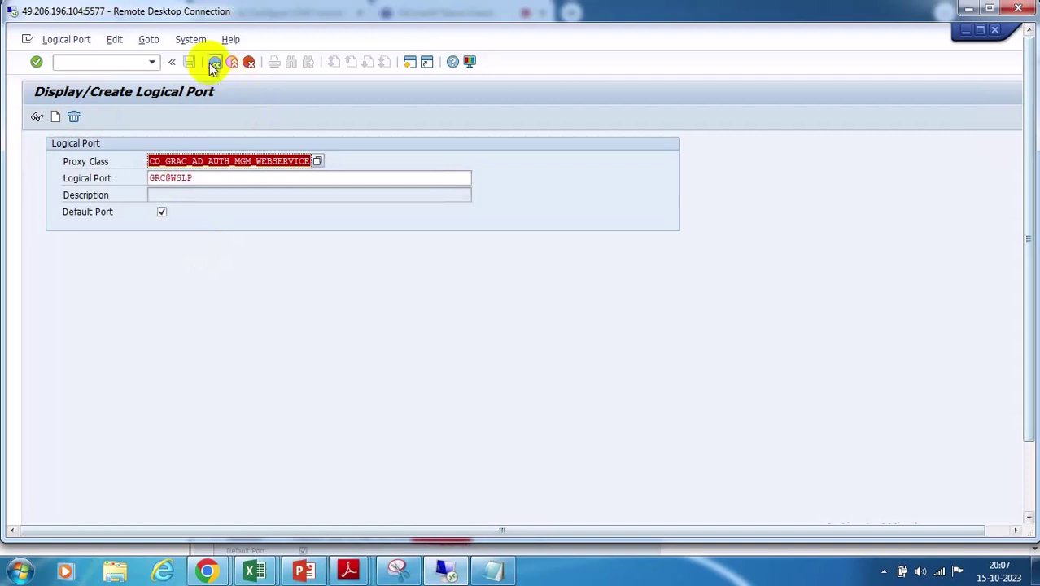
{"action": "left_click", "coordinate": [214, 63]}
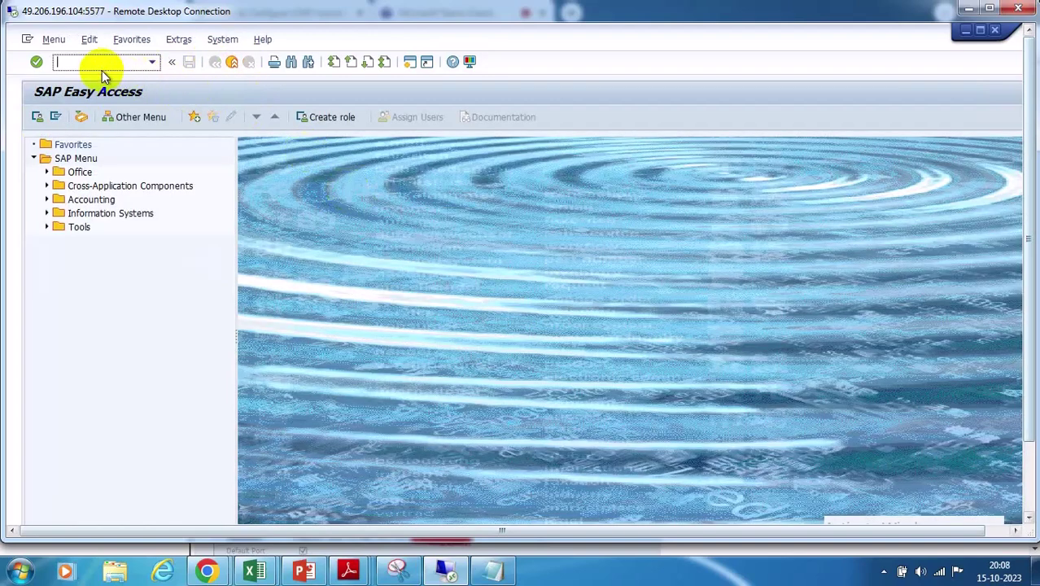
Rerun LPCONFIG, dismiss the obsolete-transaction notice, and pick proxy class CO_GRAC_AD_AUTH_MGM_WEBSERVICE
{"action": "type", "text": "LPCONFIG"}
{"action": "key", "text": "Return"}
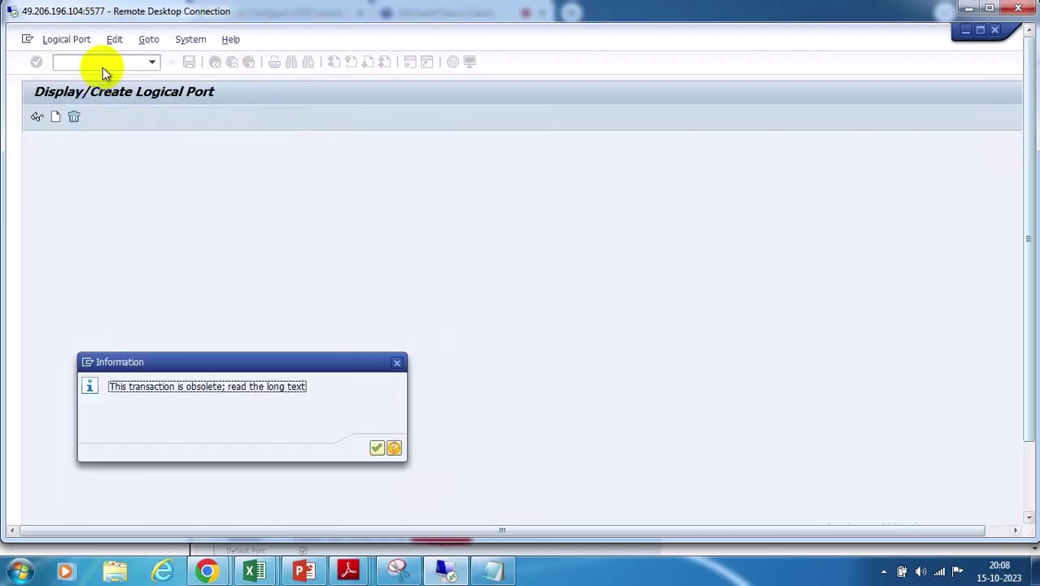
{"action": "left_click", "coordinate": [374, 449]}
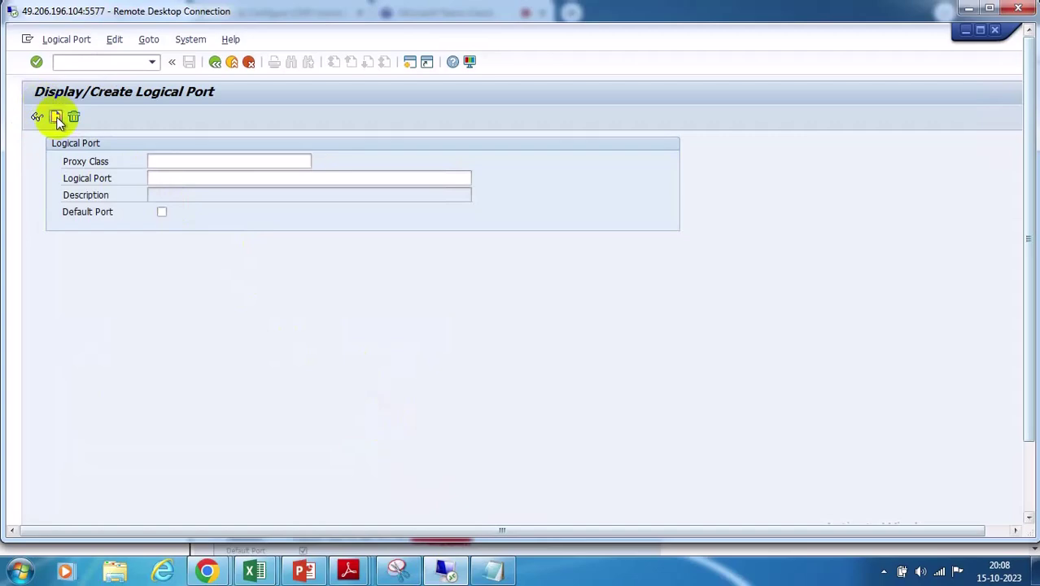
{"action": "left_click", "coordinate": [318, 161]}
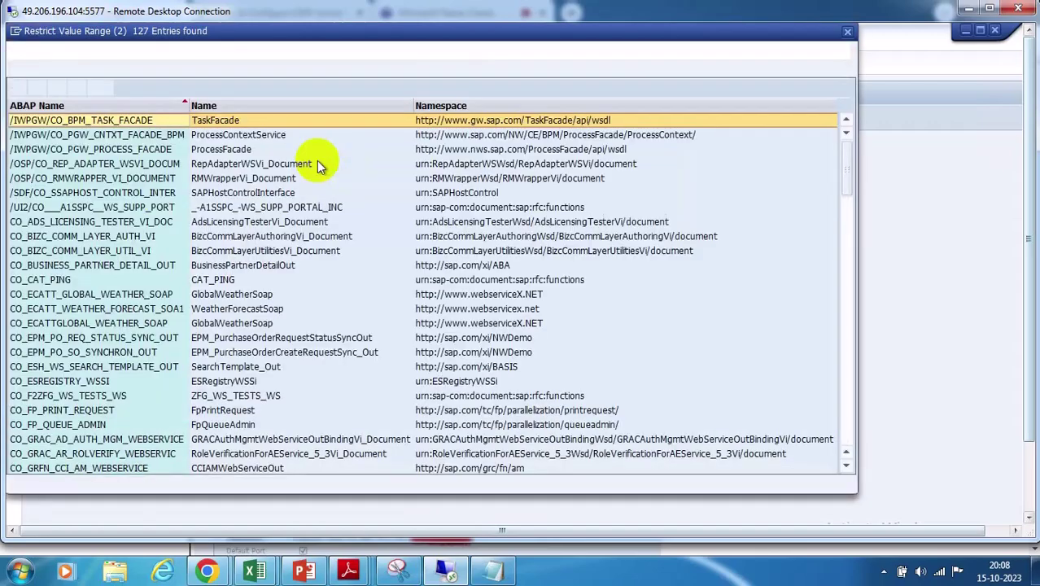
{"action": "scroll", "coordinate": [124, 325], "scroll_direction": "down", "scroll_amount": 5}
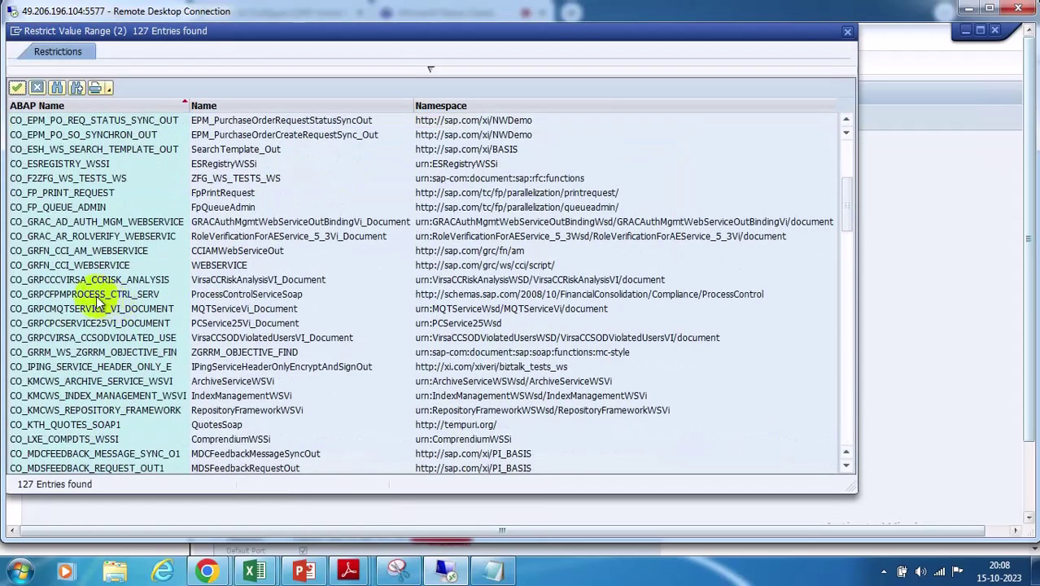
{"action": "double_click", "coordinate": [99, 222]}
{"action": "left_click", "coordinate": [165, 178]}
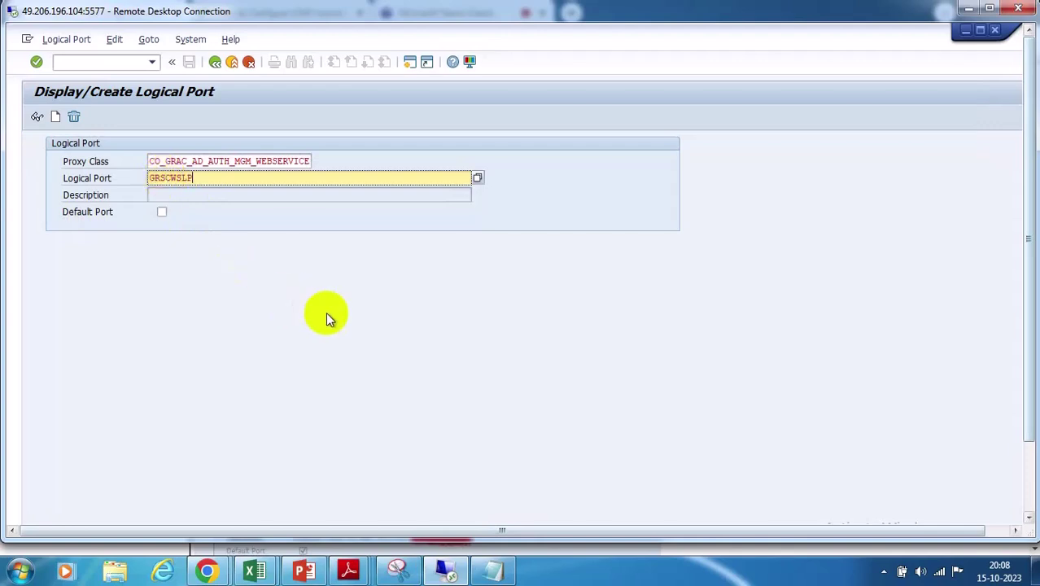
Create port GRSCWSLP as the default logical port with description LOGICALPORT
{"action": "key", "text": "Return"}
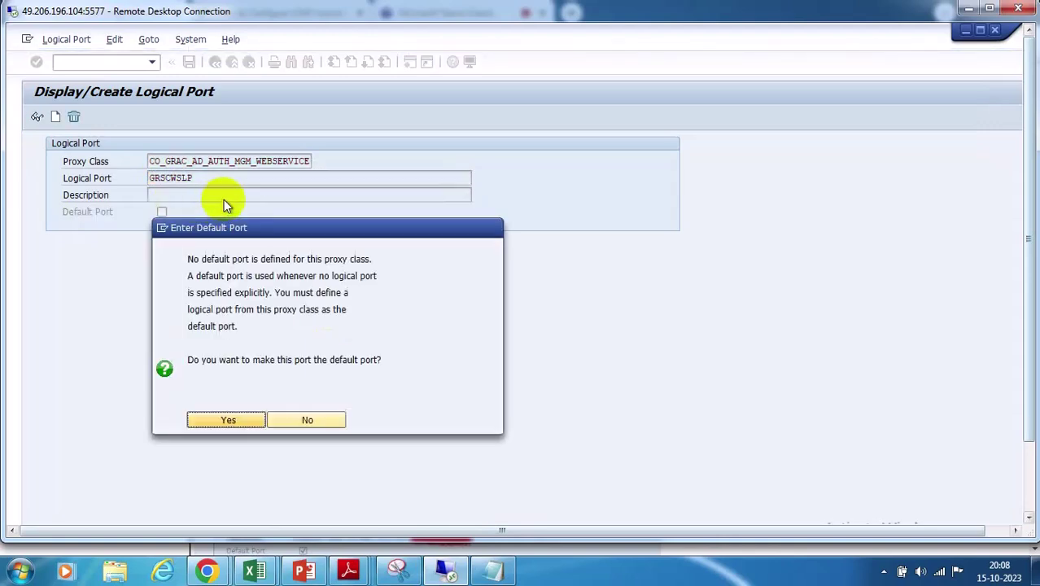
{"action": "left_click", "coordinate": [227, 421]}
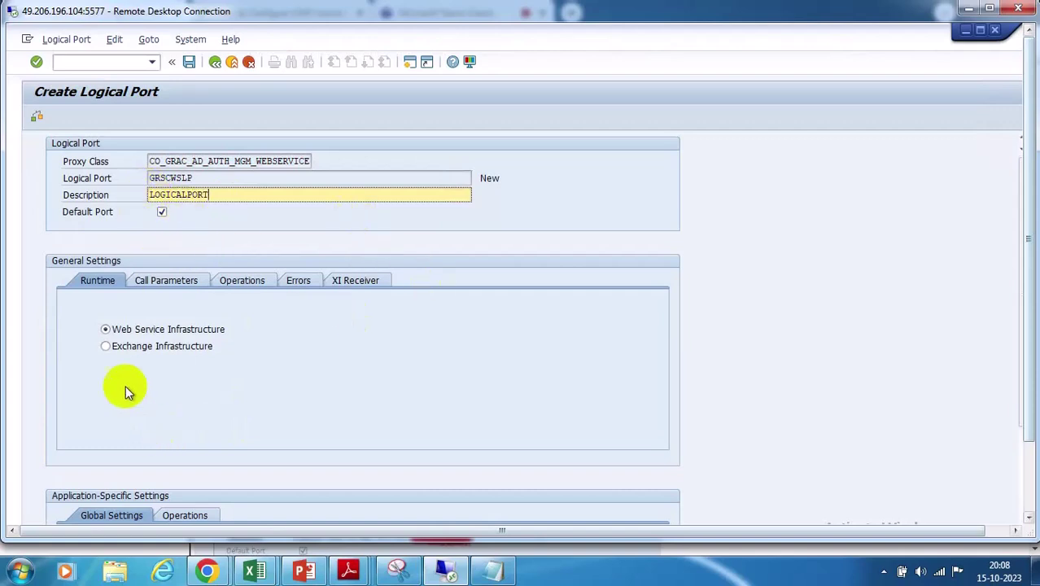
{"action": "scroll", "coordinate": [490, 409], "scroll_direction": "down", "scroll_amount": 2}
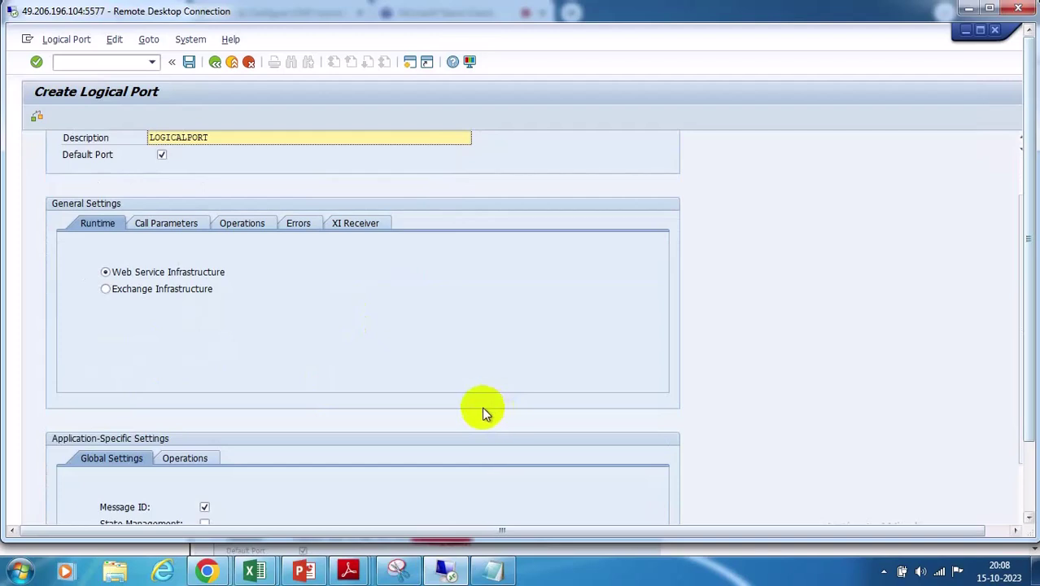
{"action": "scroll", "coordinate": [232, 480], "scroll_direction": "down", "scroll_amount": 2}
{"action": "scroll", "coordinate": [294, 388], "scroll_direction": "up", "scroll_amount": 4}
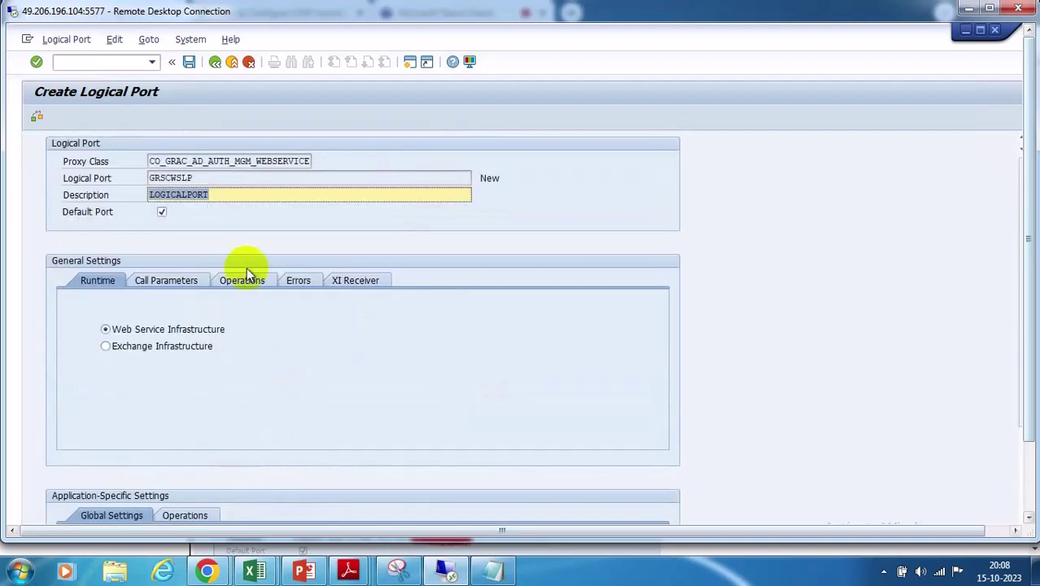
Choose GRC@WS as the HTTP destination in GRSCWSLP's call parameters
{"action": "left_click", "coordinate": [179, 280]}
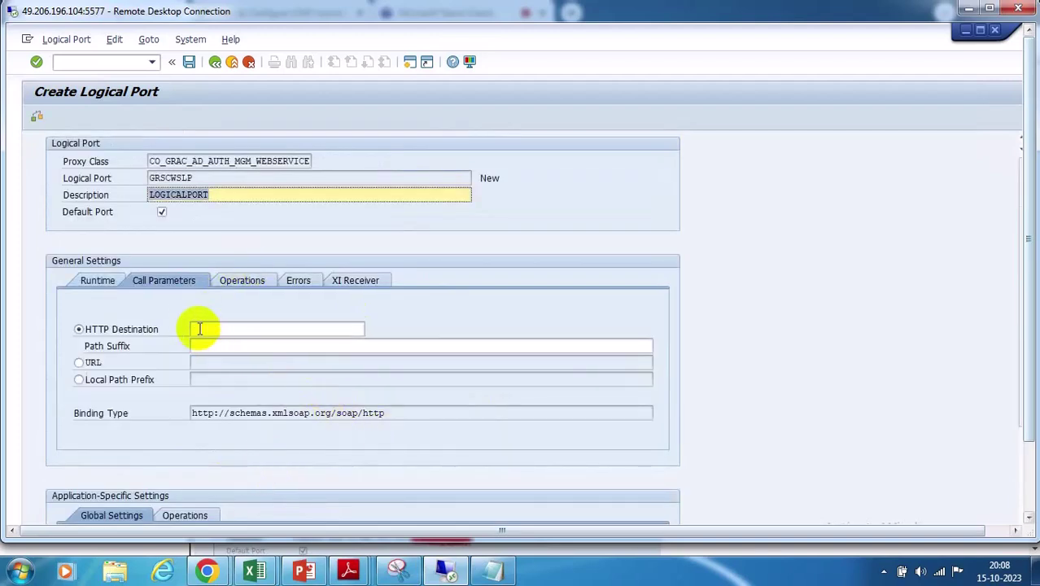
{"action": "left_click", "coordinate": [200, 329]}
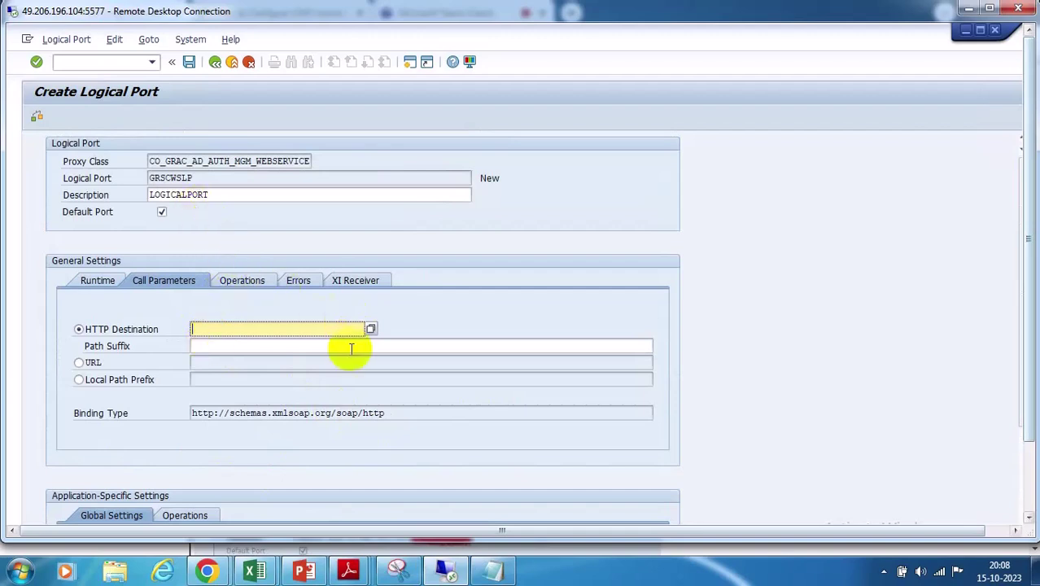
{"action": "left_click", "coordinate": [370, 330]}
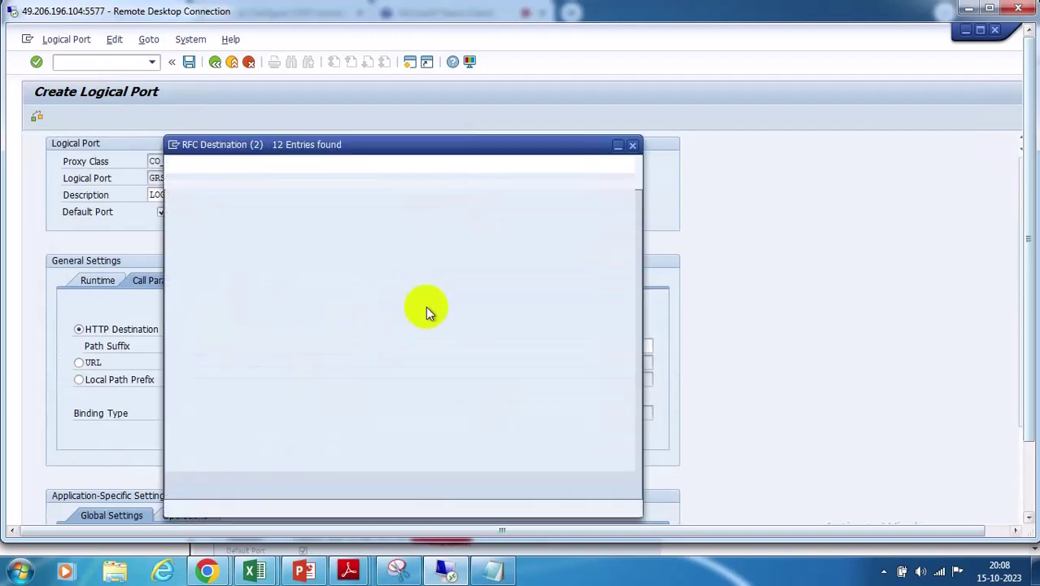
{"action": "double_click", "coordinate": [204, 264]}
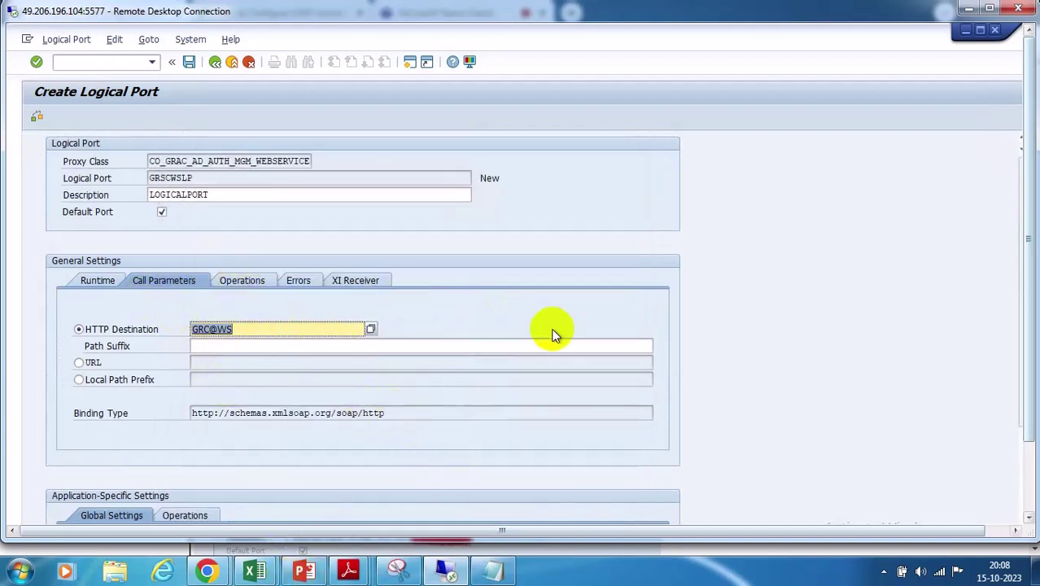
{"action": "left_click", "coordinate": [239, 344]}
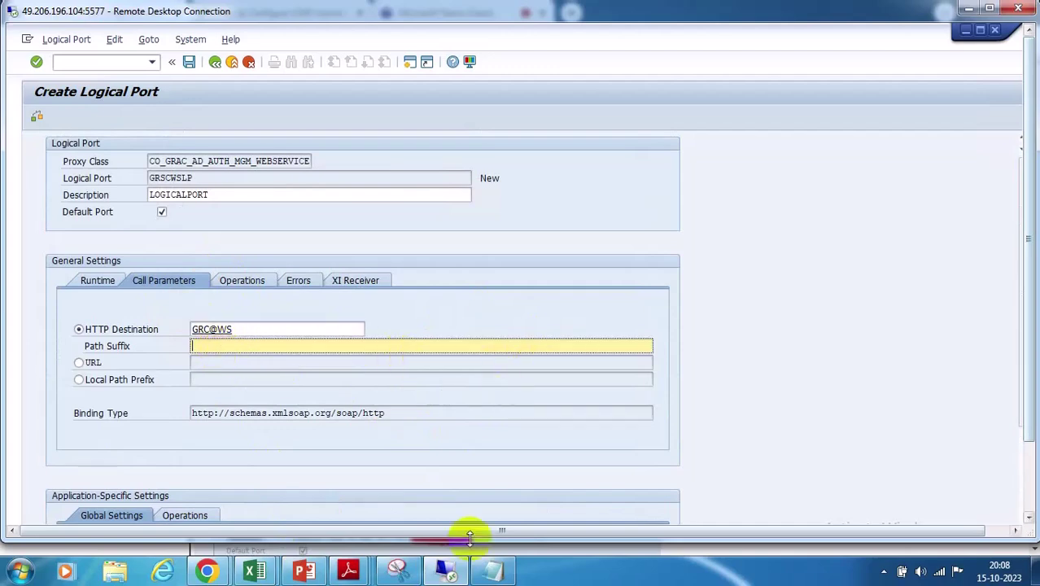
{"action": "left_click", "coordinate": [206, 571]}
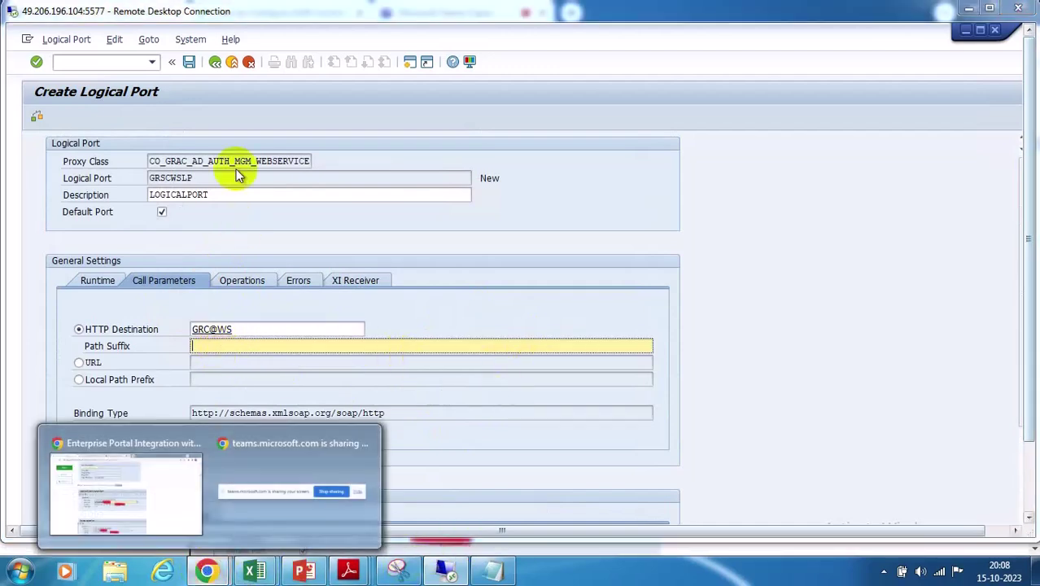
{"action": "left_click", "coordinate": [127, 489]}
{"action": "scroll", "coordinate": [387, 272], "scroll_direction": "down", "scroll_amount": 5}
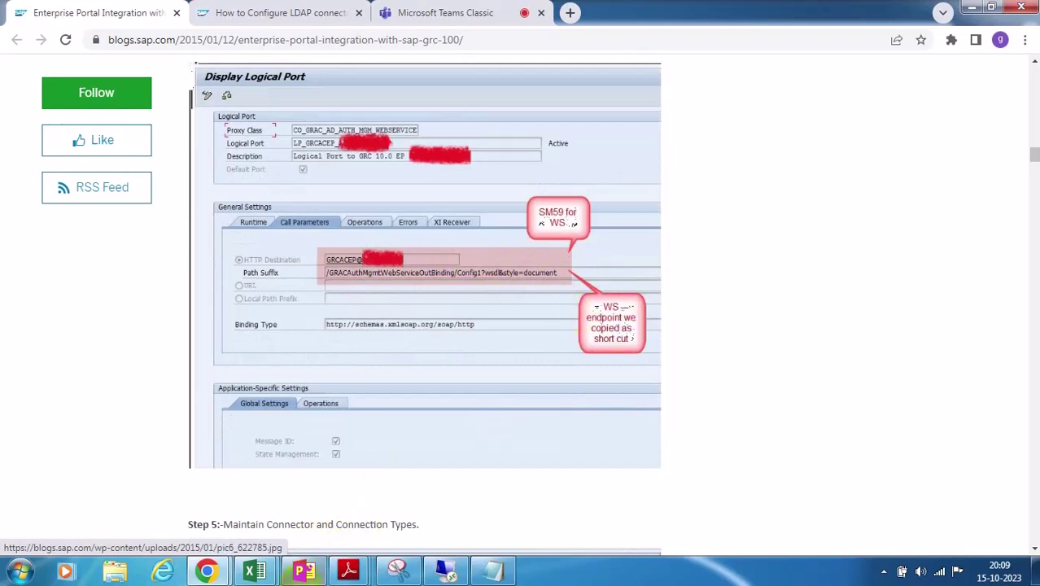
{"action": "left_click", "coordinate": [446, 570]}
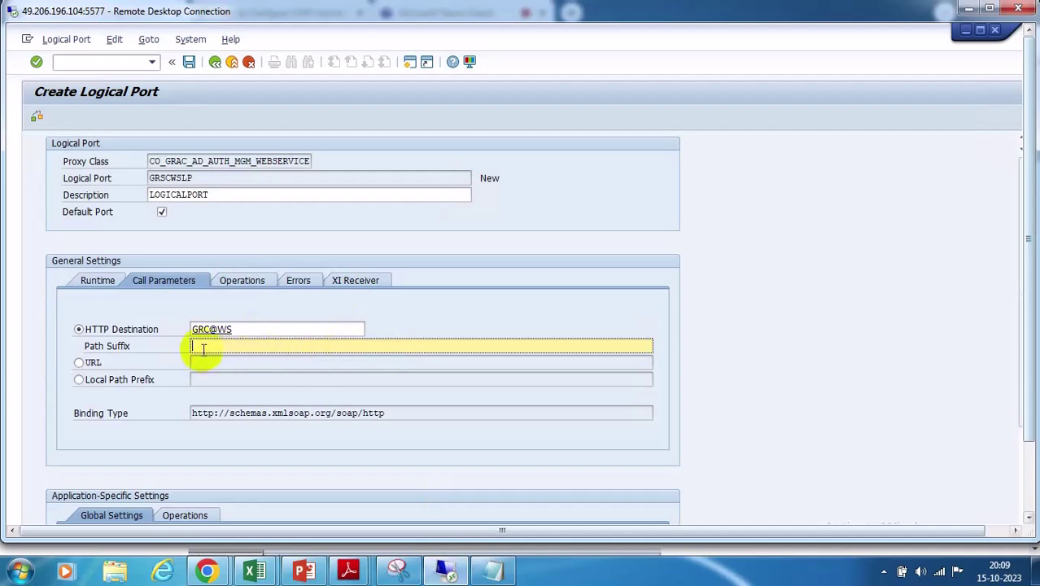
Enter path suffix GRAC, checking the blog guide, and save the port under a customizing request
{"action": "scroll", "coordinate": [449, 358], "scroll_direction": "down", "scroll_amount": 1}
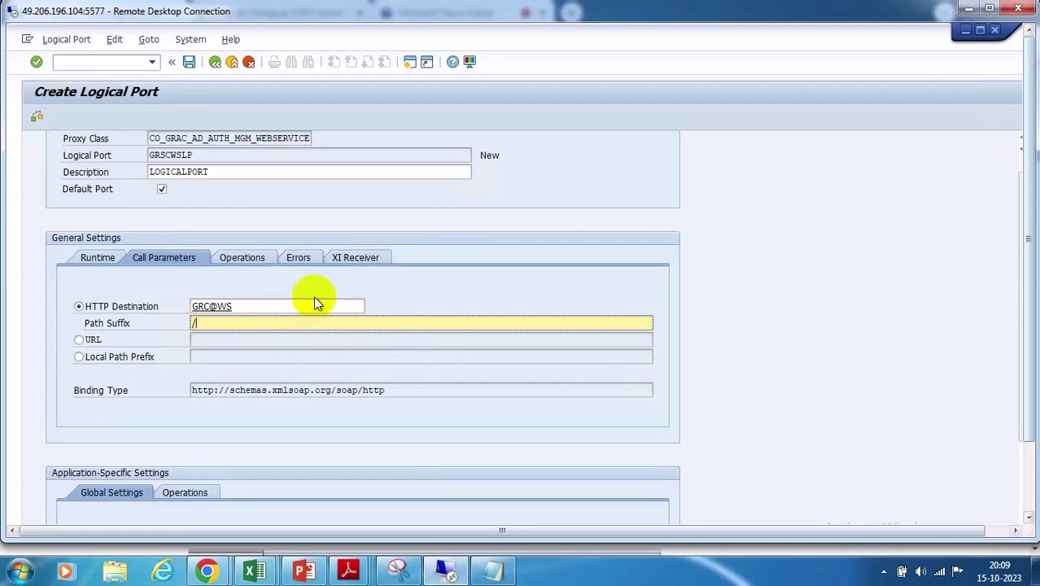
{"action": "type", "text": "GRAC"}
{"action": "mouse_move", "coordinate": [207, 570]}
{"action": "left_click", "coordinate": [163, 468]}
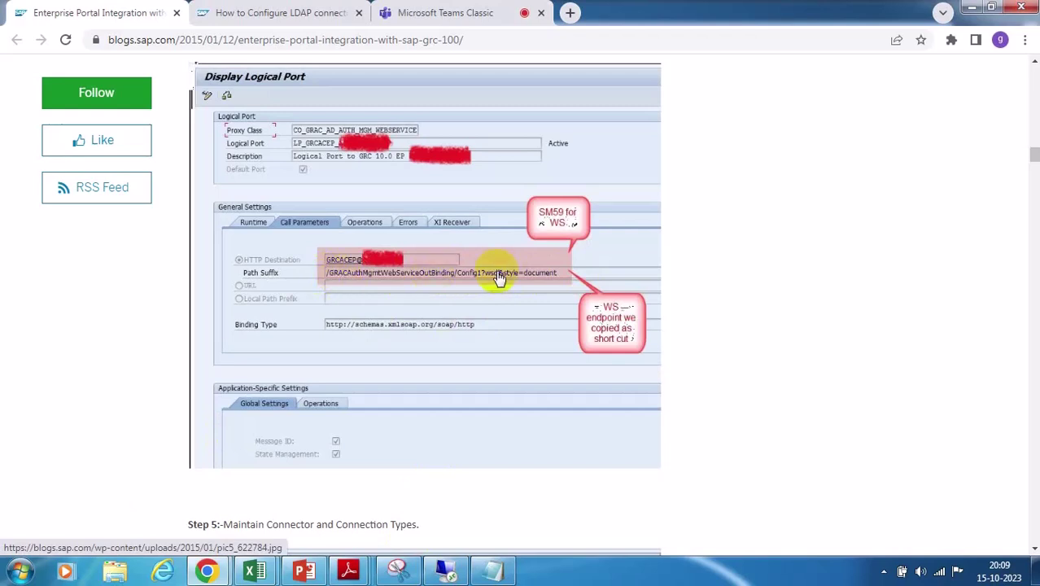
{"action": "left_click", "coordinate": [445, 570]}
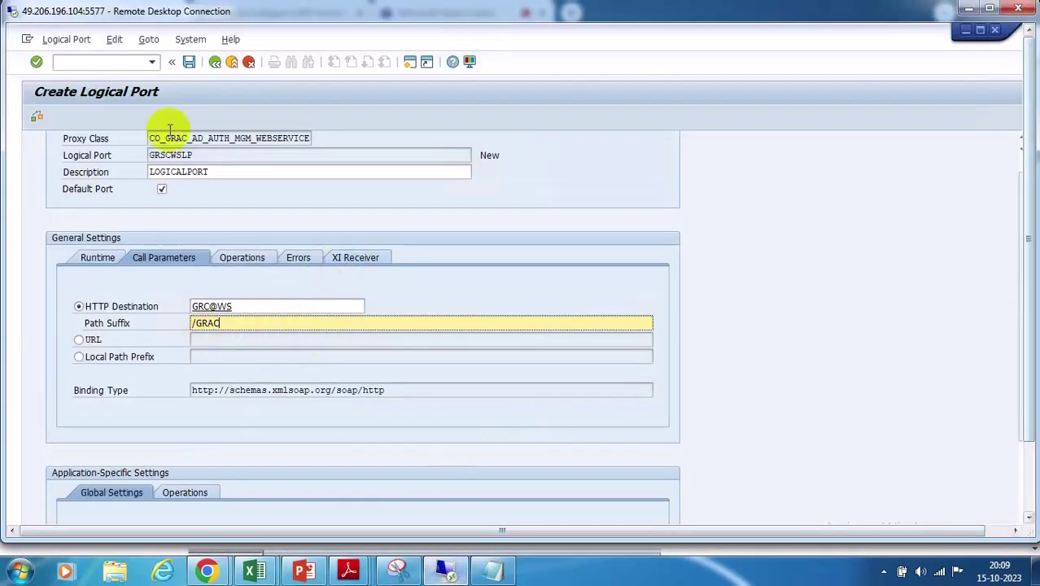
{"action": "left_click", "coordinate": [189, 61]}
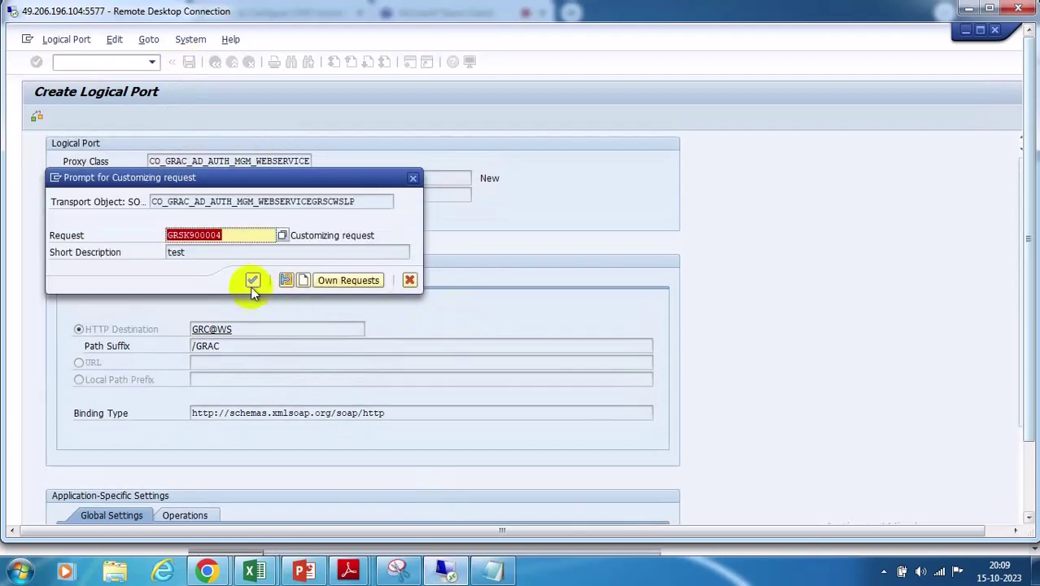
{"action": "left_click", "coordinate": [252, 281]}
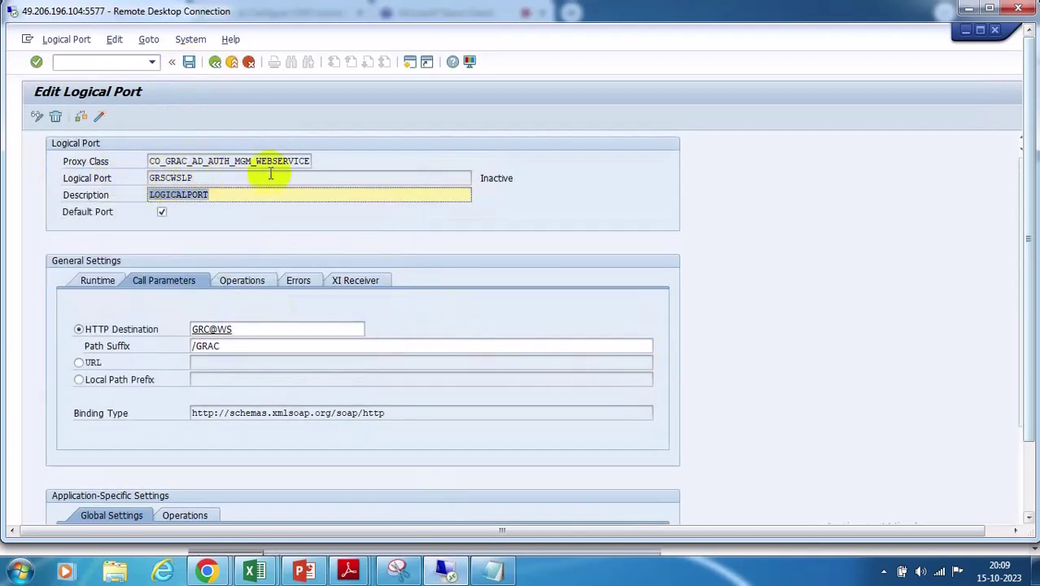
Copy the port name GRSCWSLP and switch to the SAP Easy Access window
{"action": "left_click_drag", "start_coordinate": [198, 179], "coordinate": [121, 177]}
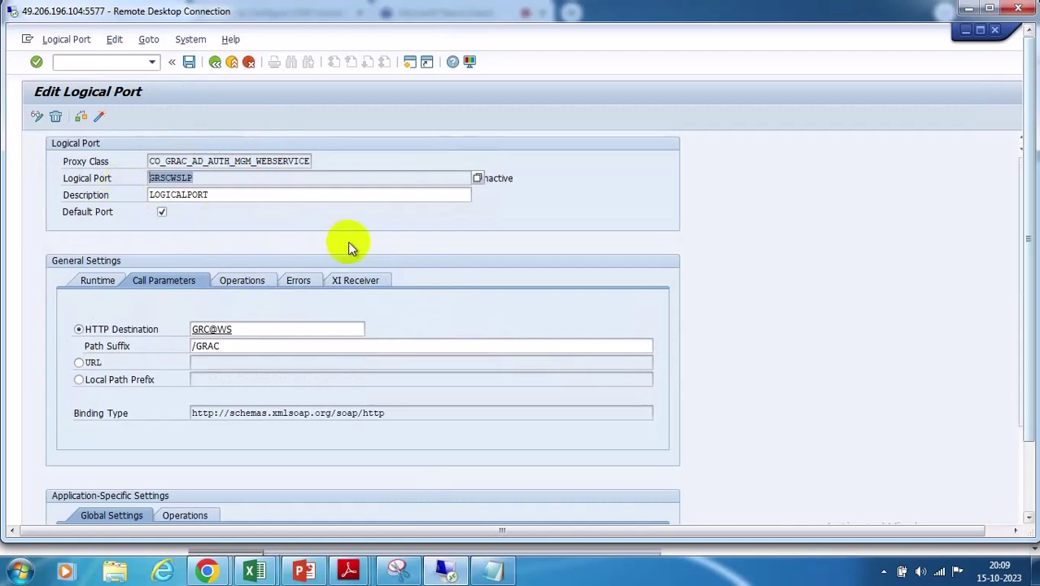
{"action": "left_click", "coordinate": [443, 572]}
{"action": "left_click", "coordinate": [444, 572]}
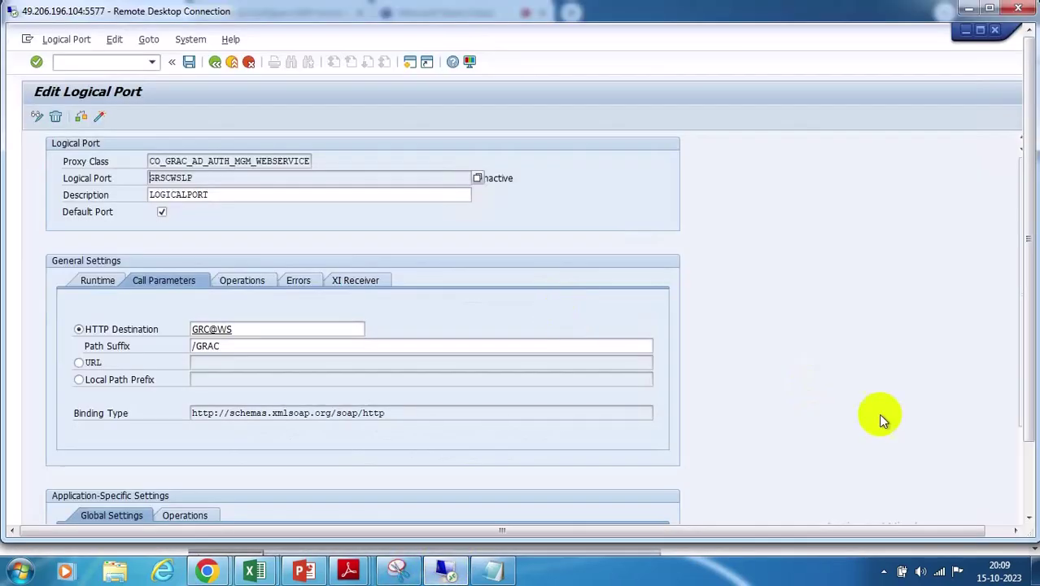
{"action": "left_click", "coordinate": [1031, 484]}
{"action": "mouse_move", "coordinate": [323, 520]}
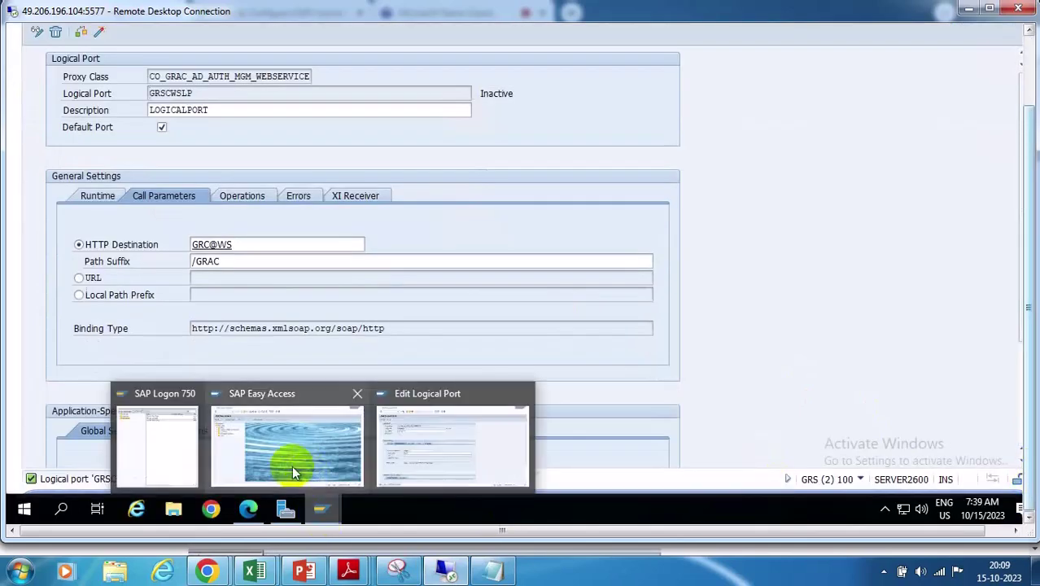
{"action": "left_click", "coordinate": [290, 462]}
In SPRO, run GRC > Common Component Settings > Integration Framework > Maintain Connectors and Connection Types
{"action": "left_click", "coordinate": [1025, 59]}
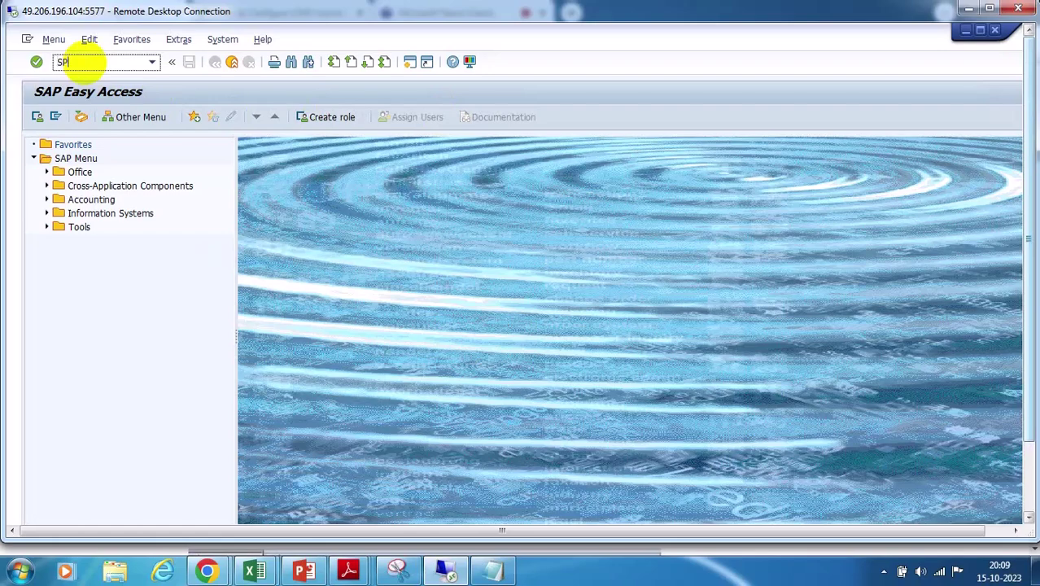
{"action": "left_click", "coordinate": [81, 62]}
{"action": "type", "text": "SPRO"}
{"action": "key", "text": "Return"}
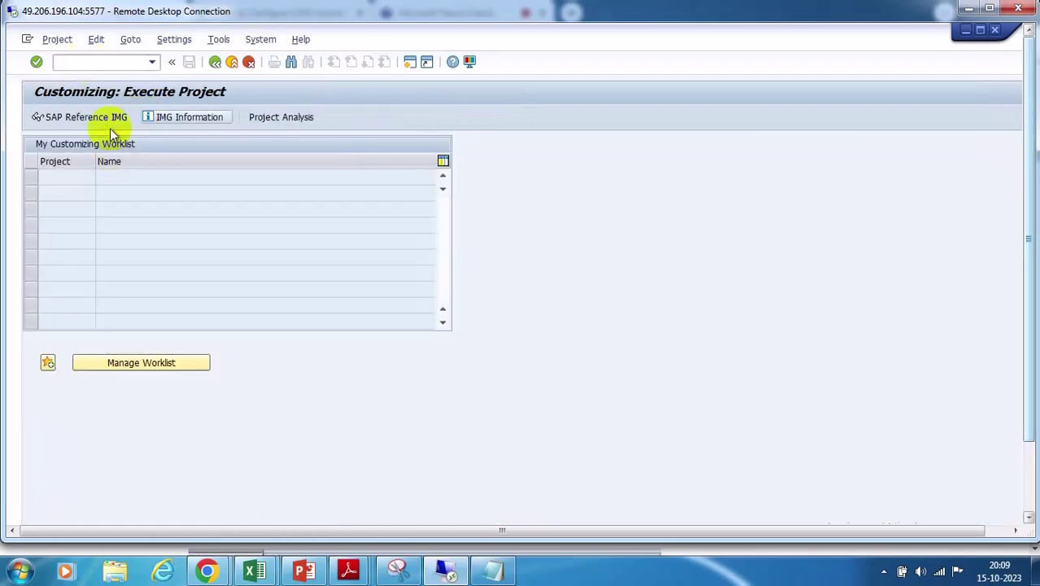
{"action": "left_click", "coordinate": [93, 117]}
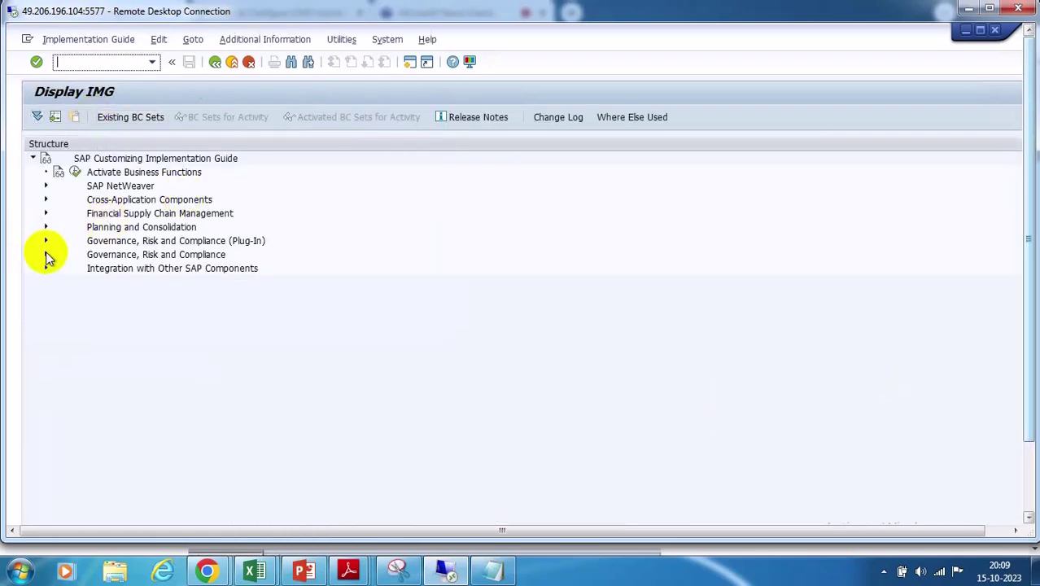
{"action": "left_click", "coordinate": [45, 254]}
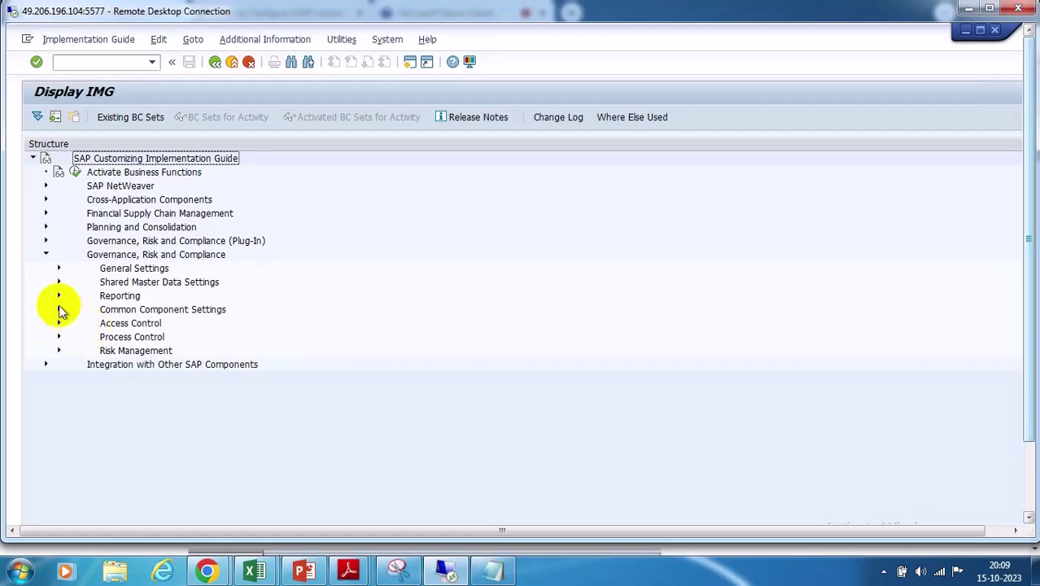
{"action": "left_click", "coordinate": [58, 309]}
{"action": "left_click", "coordinate": [71, 323]}
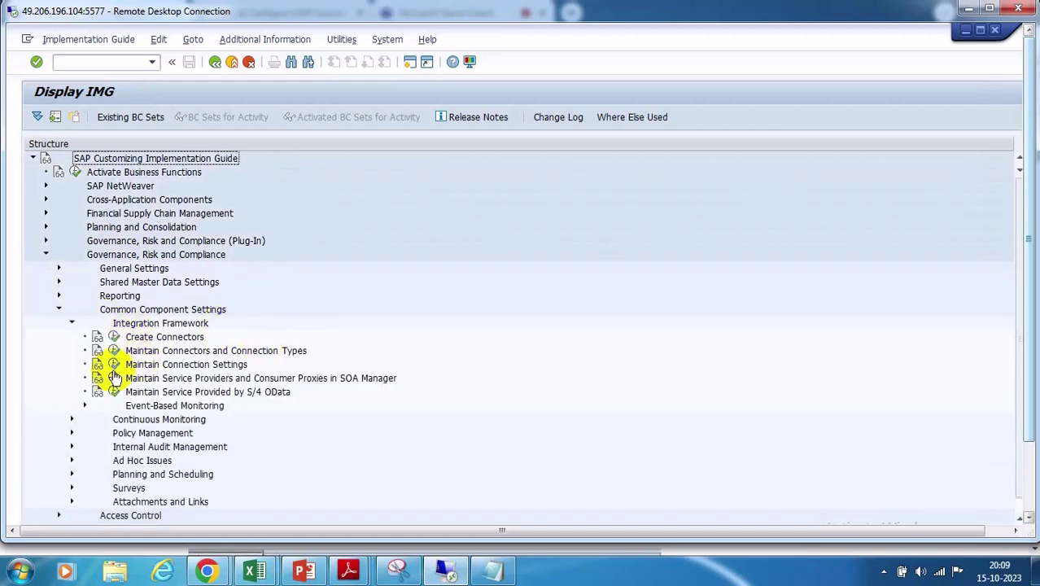
{"action": "left_click", "coordinate": [114, 350]}
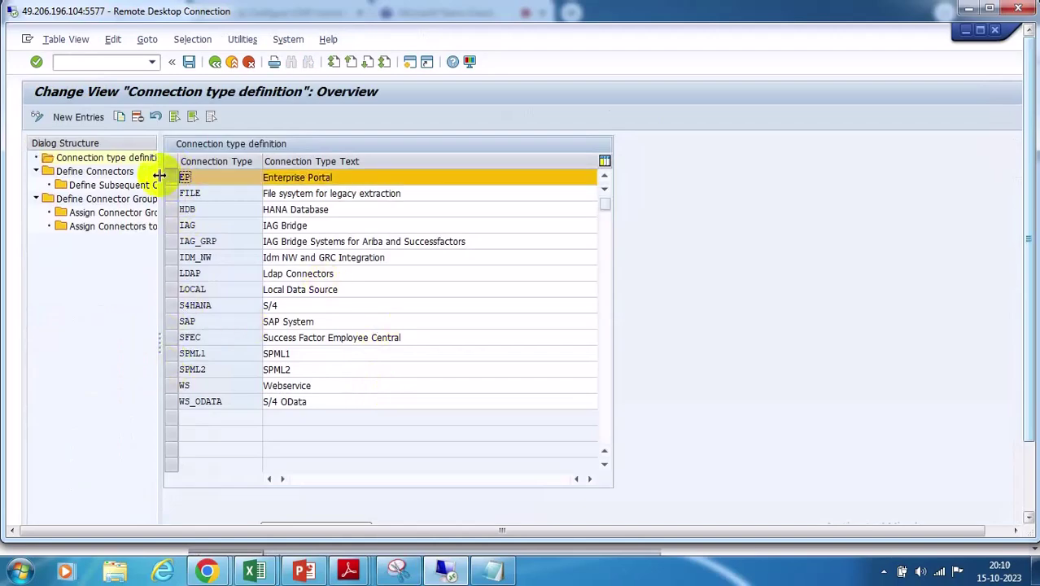
In Define Connectors, set connector GRC@WS's logical port to GRSCWSLP and save it
{"action": "double_click", "coordinate": [94, 171]}
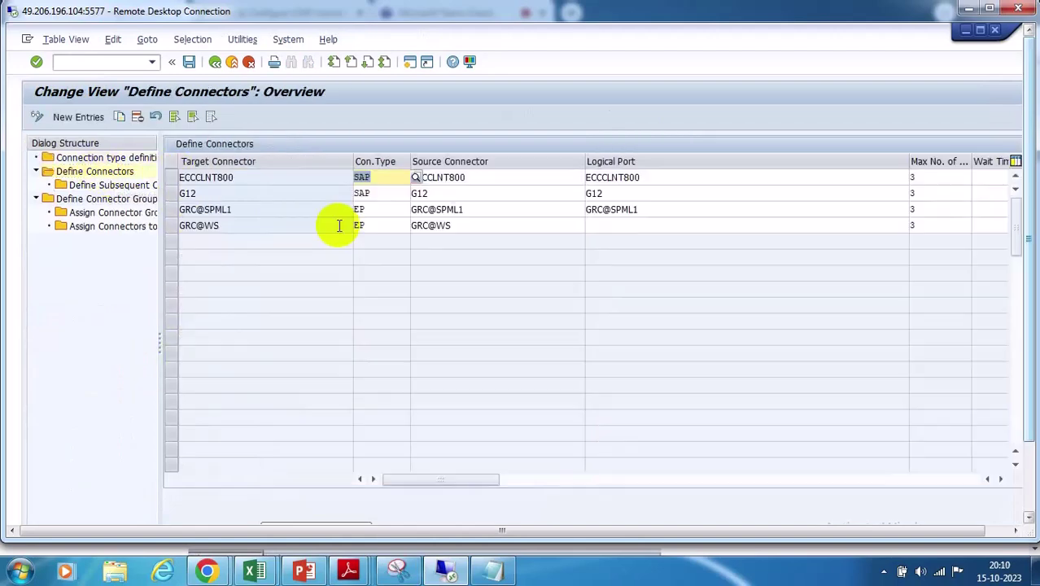
{"action": "left_click", "coordinate": [608, 227]}
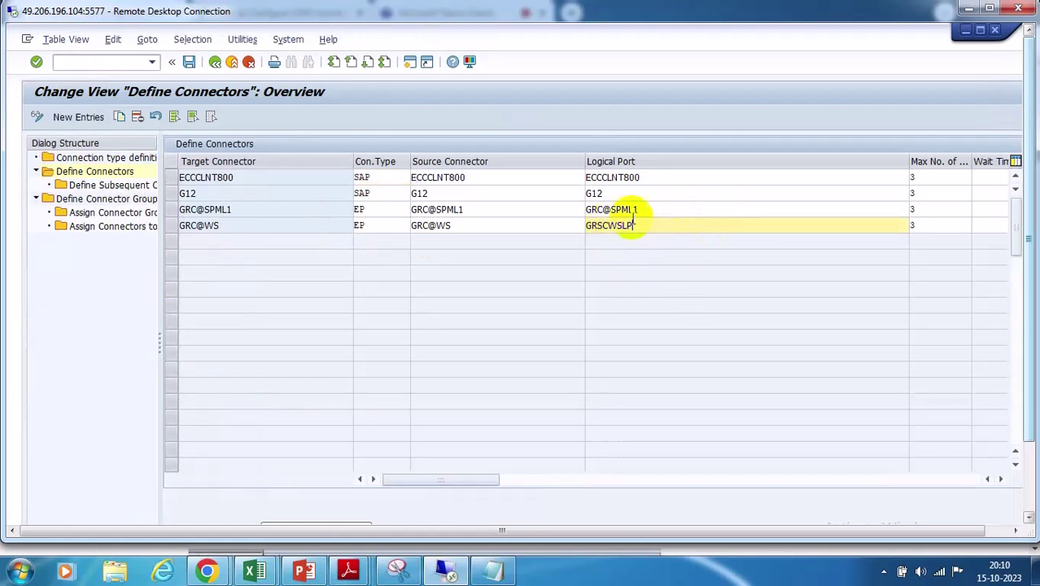
{"action": "left_click", "coordinate": [188, 62]}
{"action": "left_click", "coordinate": [235, 280]}
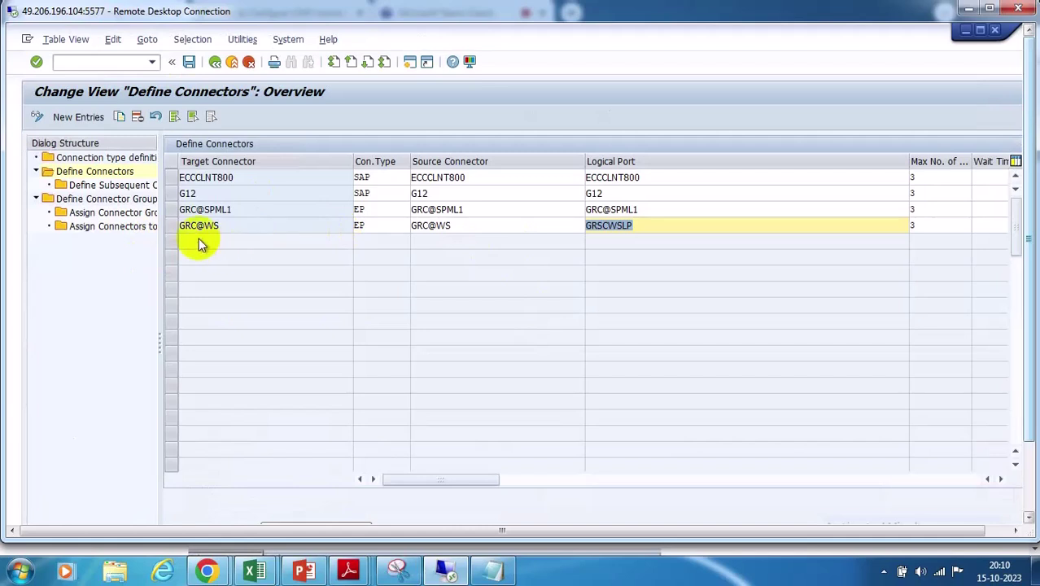
{"action": "left_click", "coordinate": [170, 225]}
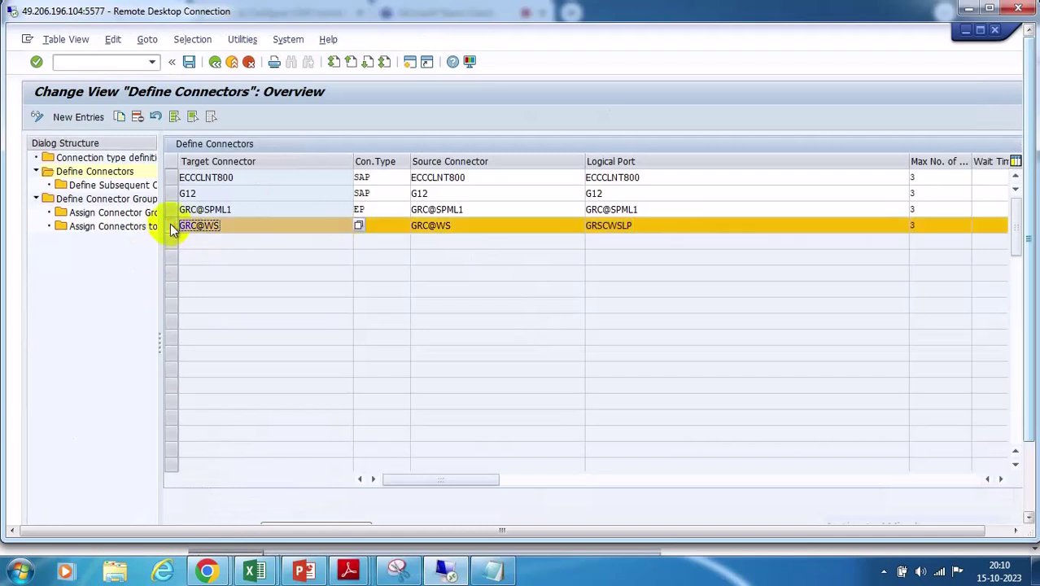
Add a new subsequent connector entry GRC@SPML1 under GRC@WS
{"action": "double_click", "coordinate": [88, 186]}
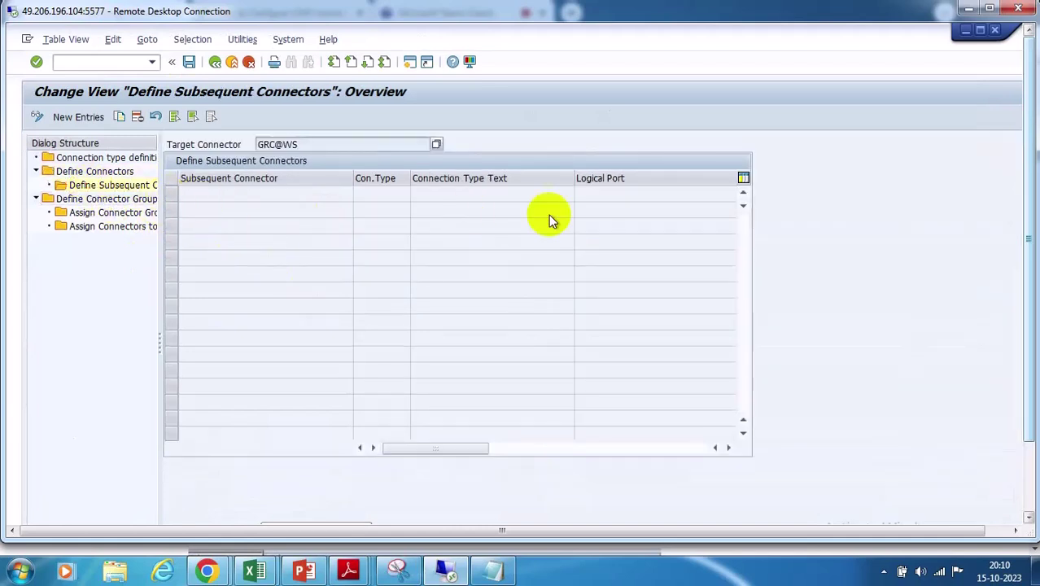
{"action": "left_click", "coordinate": [80, 117]}
{"action": "left_click", "coordinate": [358, 193]}
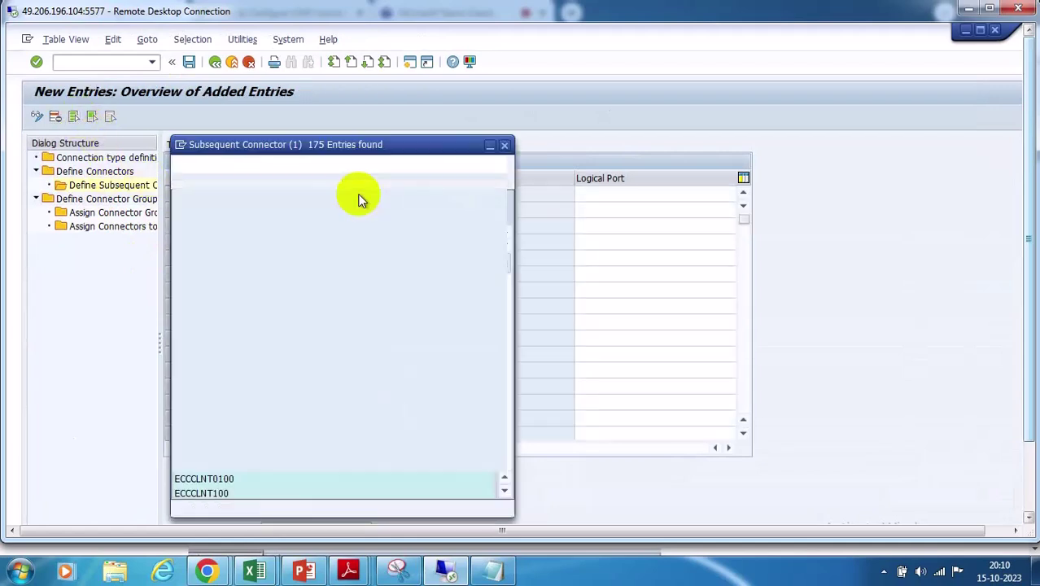
{"action": "scroll", "coordinate": [350, 339], "scroll_direction": "down", "scroll_amount": 8}
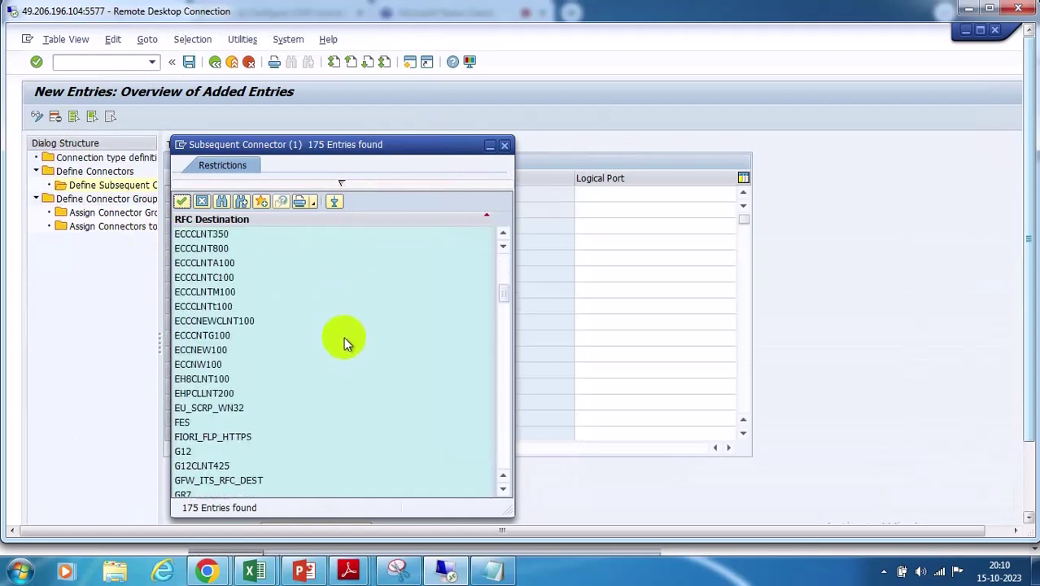
{"action": "scroll", "coordinate": [339, 329], "scroll_direction": "down", "scroll_amount": 4}
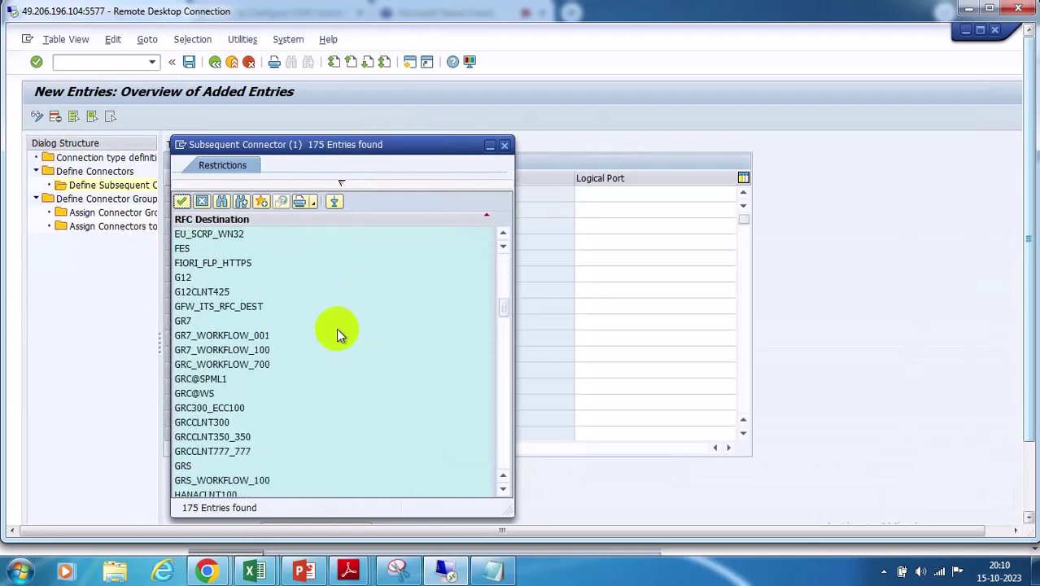
{"action": "double_click", "coordinate": [208, 376]}
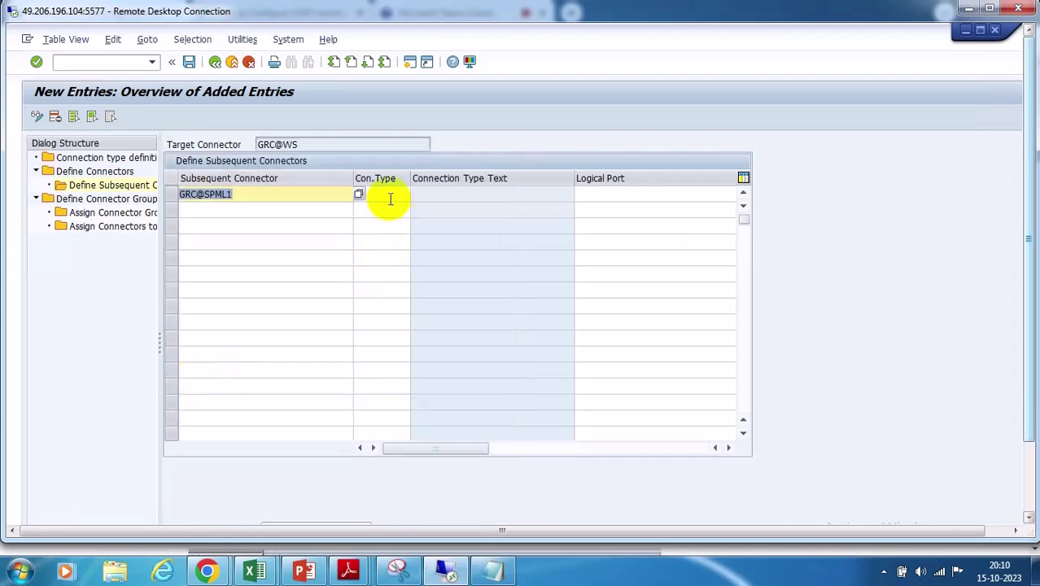
{"action": "left_click", "coordinate": [398, 194]}
{"action": "left_click", "coordinate": [415, 191]}
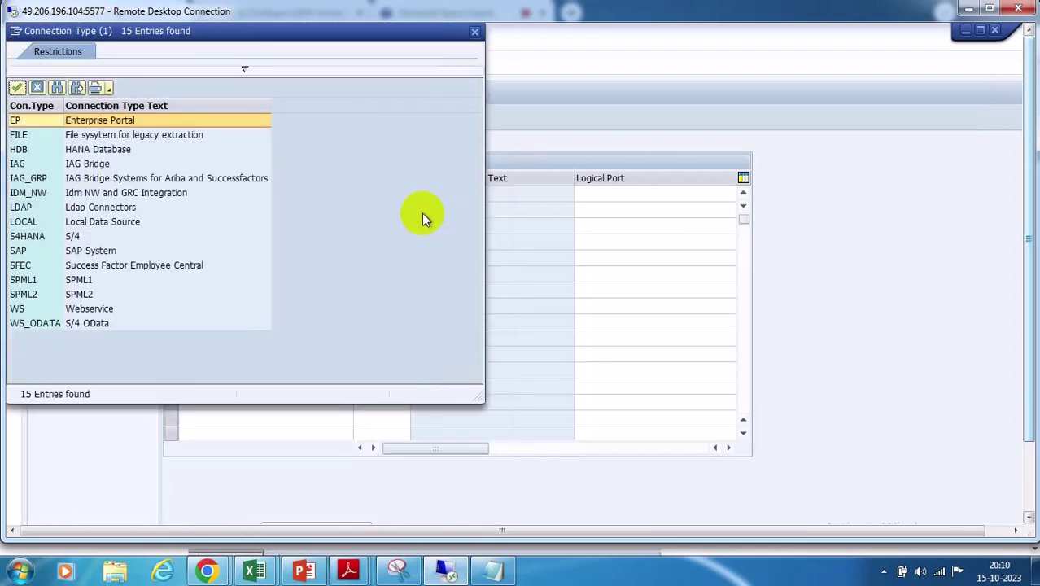
{"action": "double_click", "coordinate": [24, 126]}
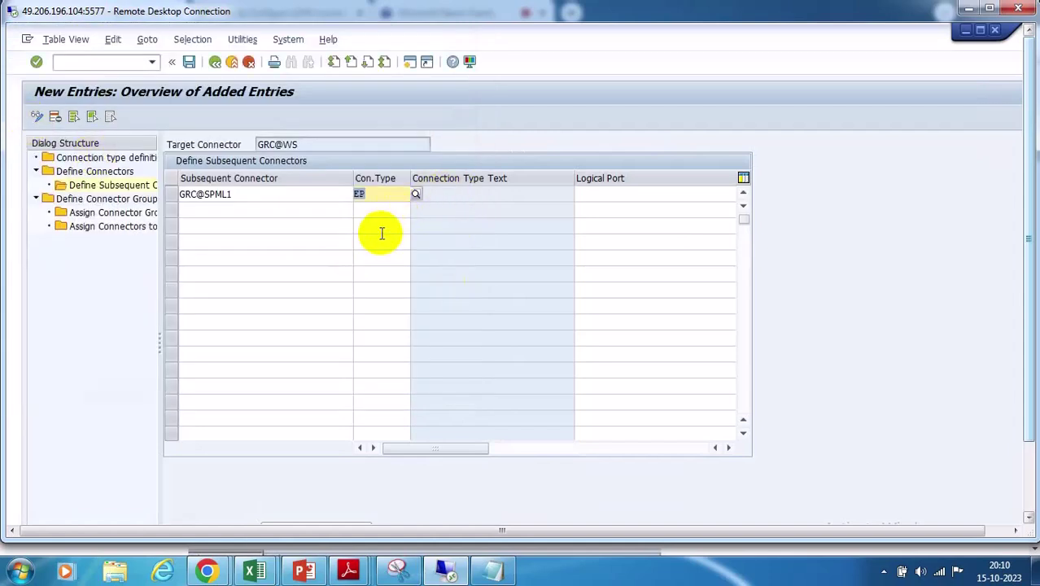
{"action": "key", "text": "Return"}
Change its connection type to SPML1 and paste GRC@SPML1 as the logical port
{"action": "left_click", "coordinate": [604, 196]}
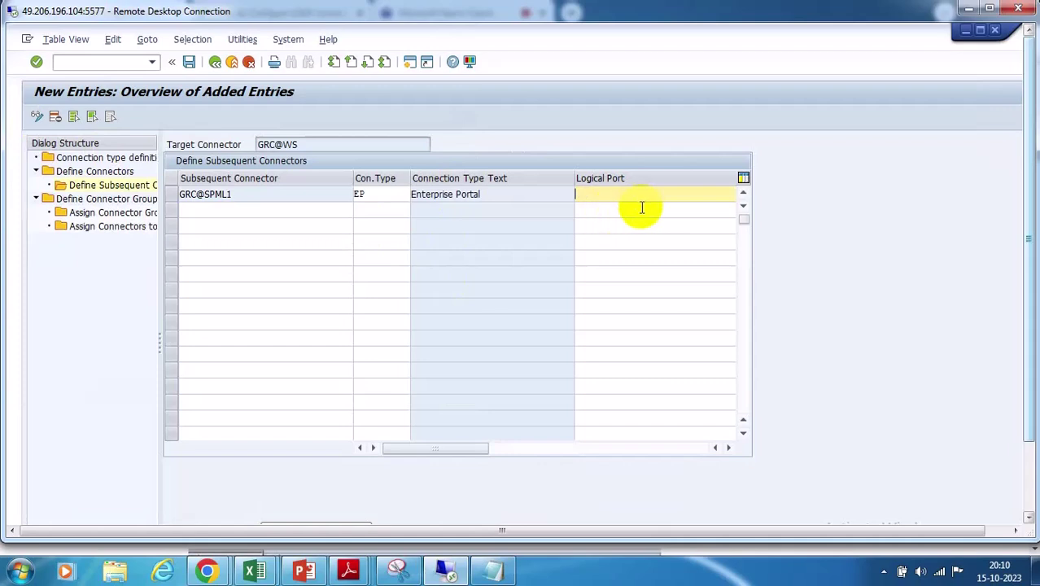
{"action": "left_click", "coordinate": [389, 196]}
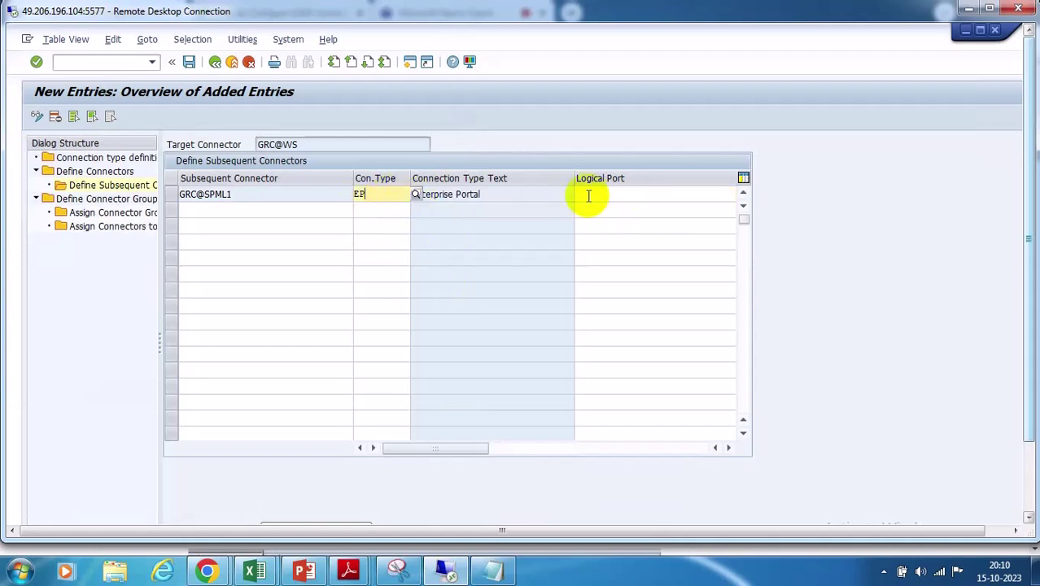
{"action": "key", "text": "F4"}
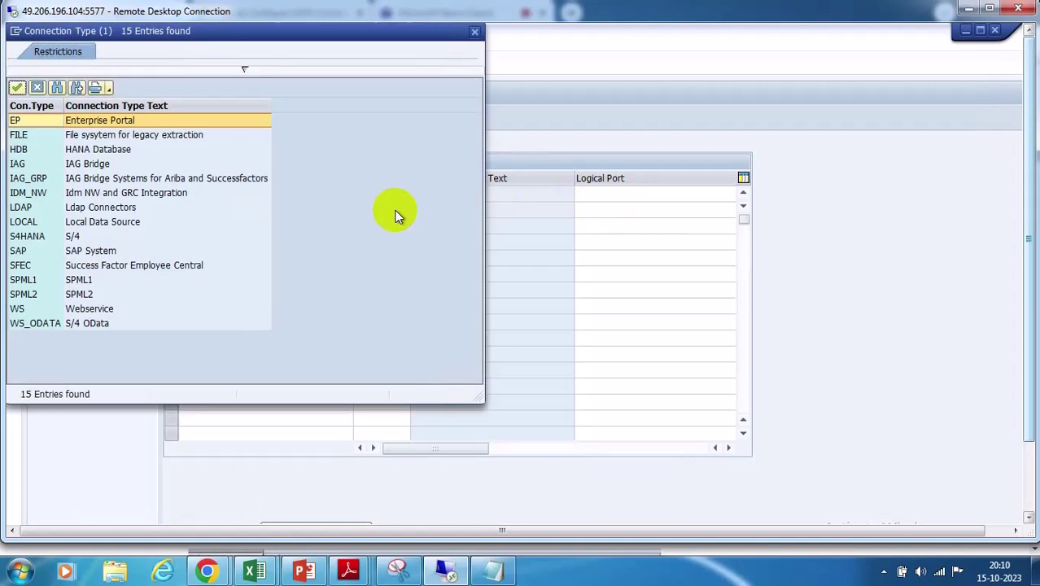
{"action": "double_click", "coordinate": [28, 284]}
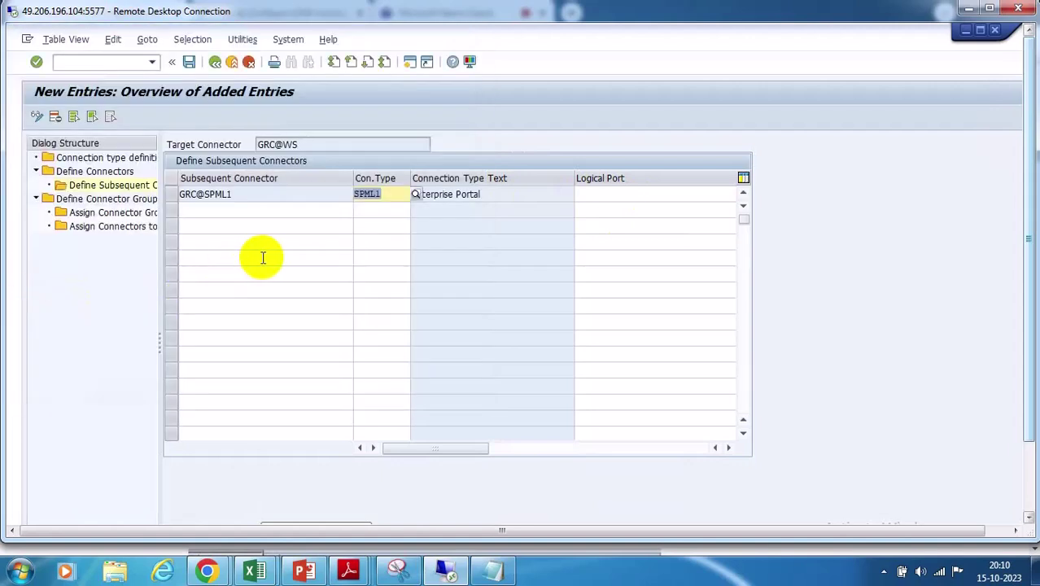
{"action": "key", "text": "Return"}
{"action": "left_click", "coordinate": [597, 196]}
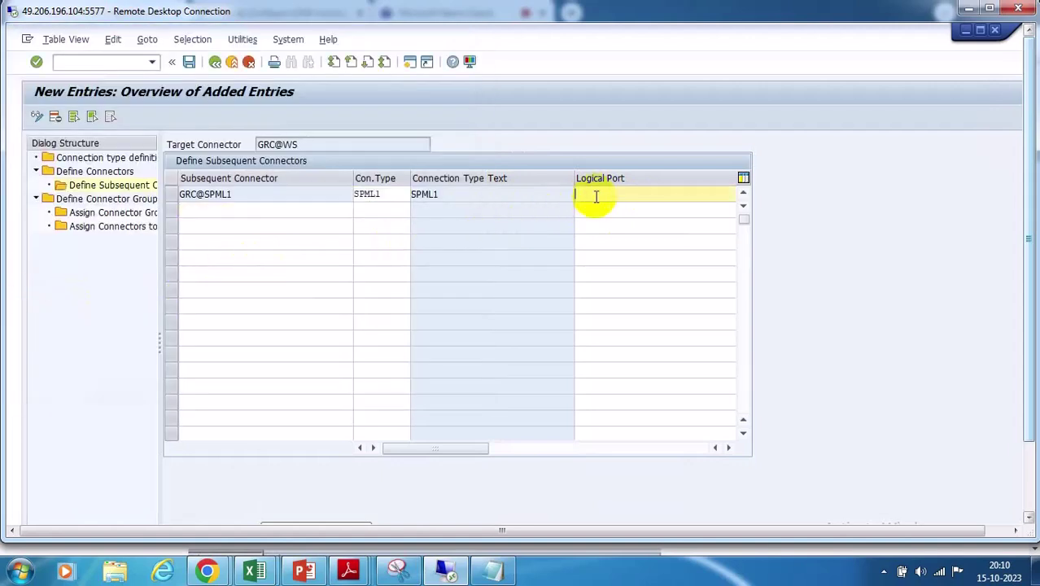
{"action": "left_click_drag", "start_coordinate": [473, 446], "coordinate": [411, 448]}
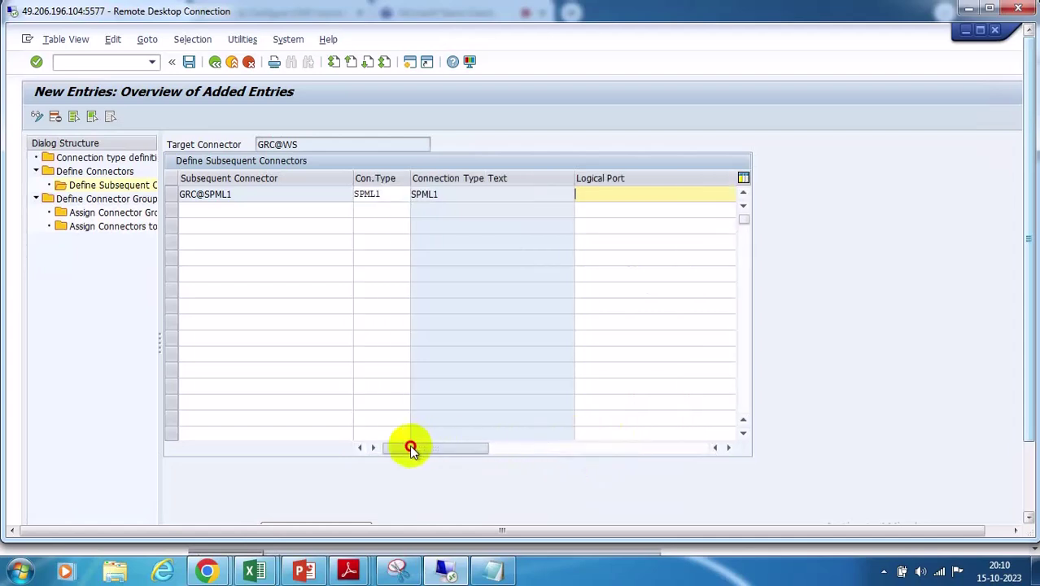
{"action": "left_click_drag", "start_coordinate": [244, 196], "coordinate": [169, 204]}
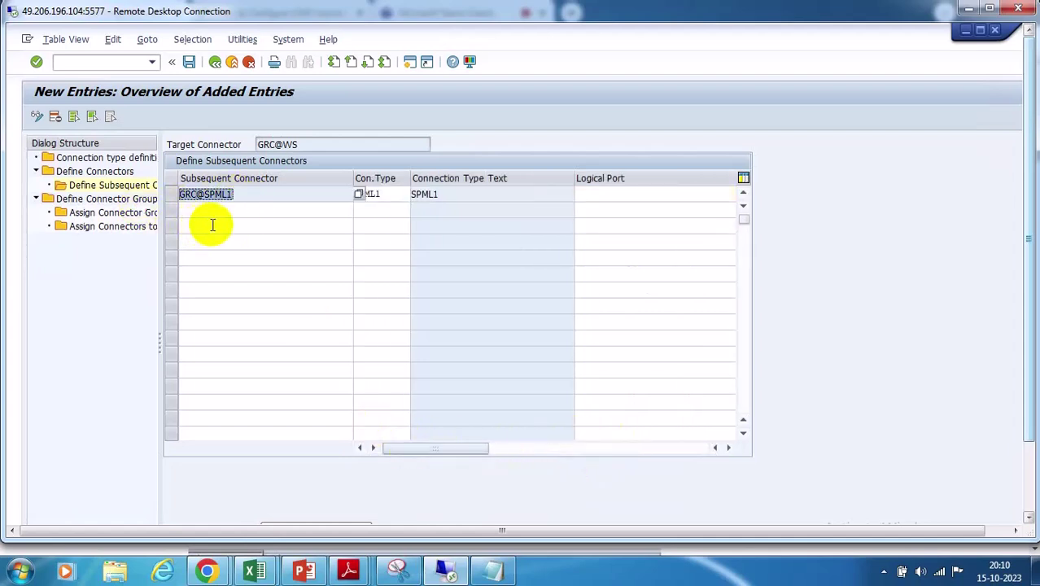
{"action": "left_click", "coordinate": [615, 197]}
{"action": "type", "text": "GRC@SPML1"}
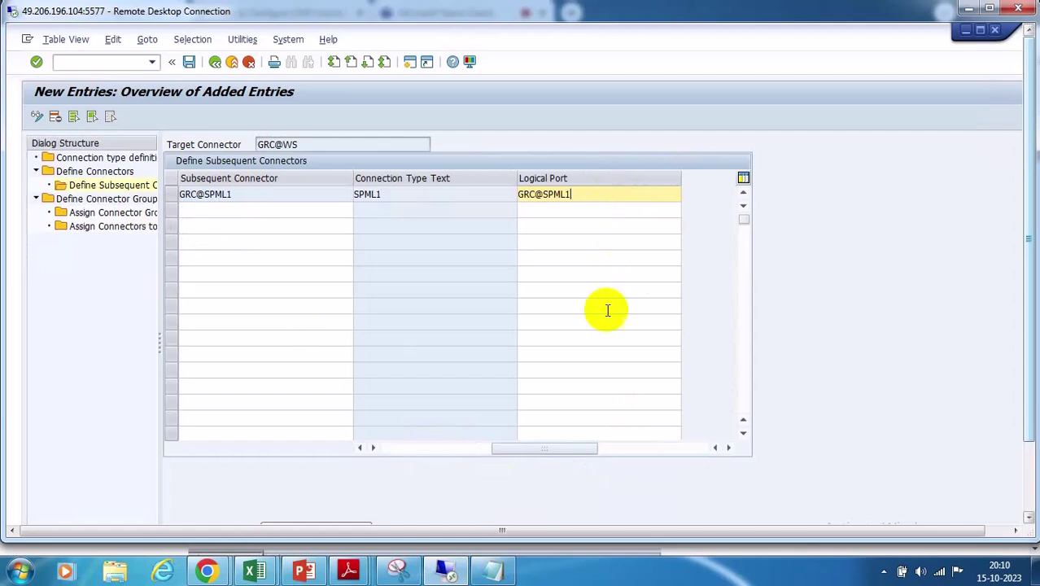
{"action": "left_click", "coordinate": [189, 61]}
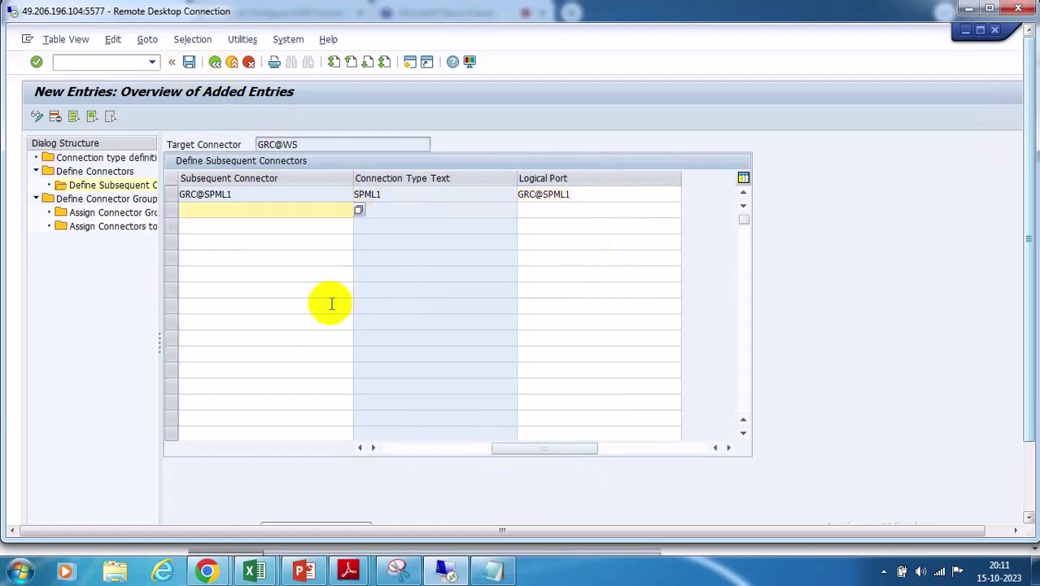
{"action": "left_click", "coordinate": [313, 145]}
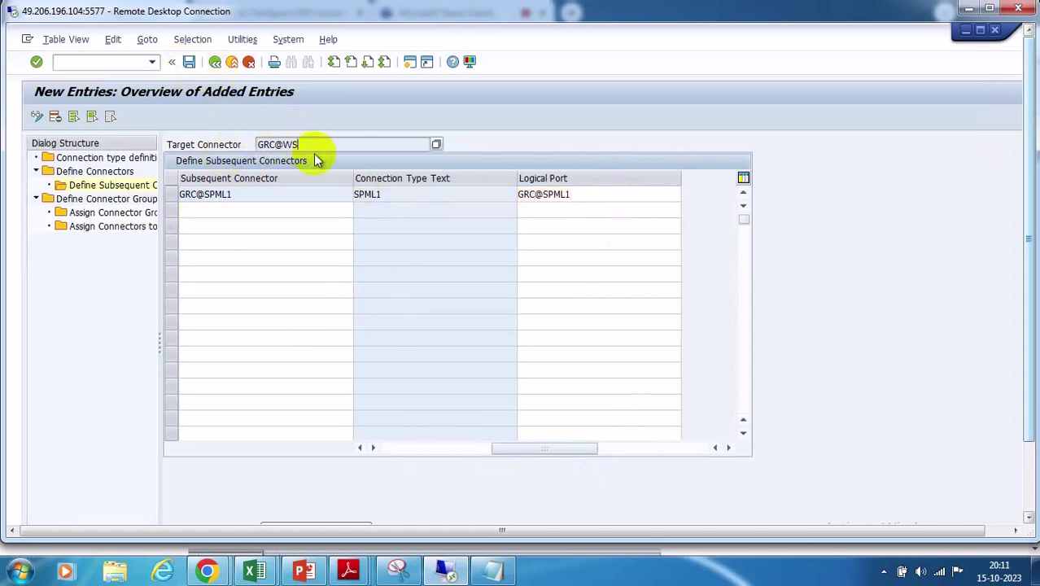
{"action": "left_click", "coordinate": [240, 195]}
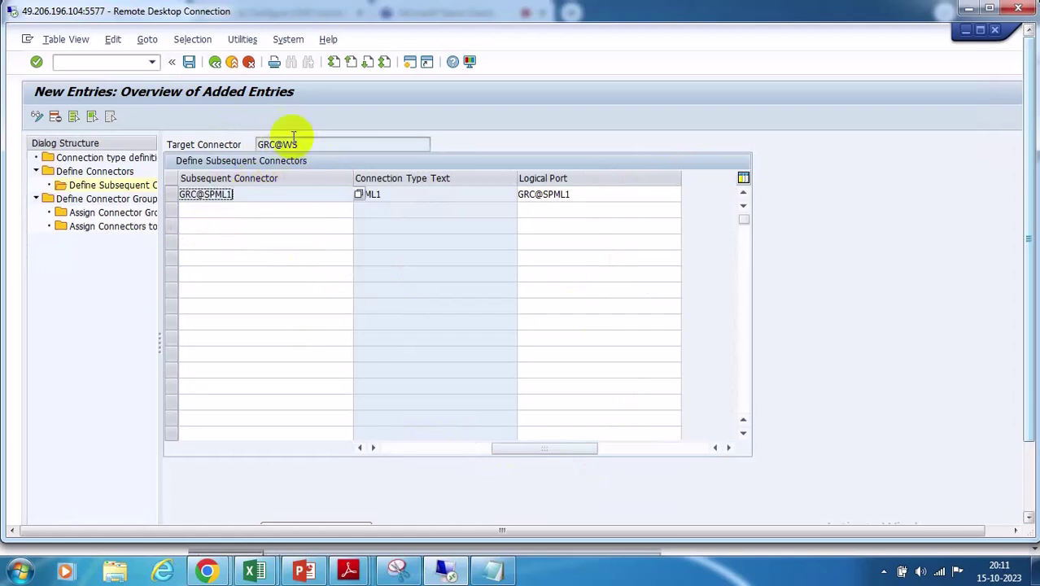
{"action": "left_click", "coordinate": [302, 144]}
{"action": "left_click_drag", "start_coordinate": [309, 144], "coordinate": [234, 143]}
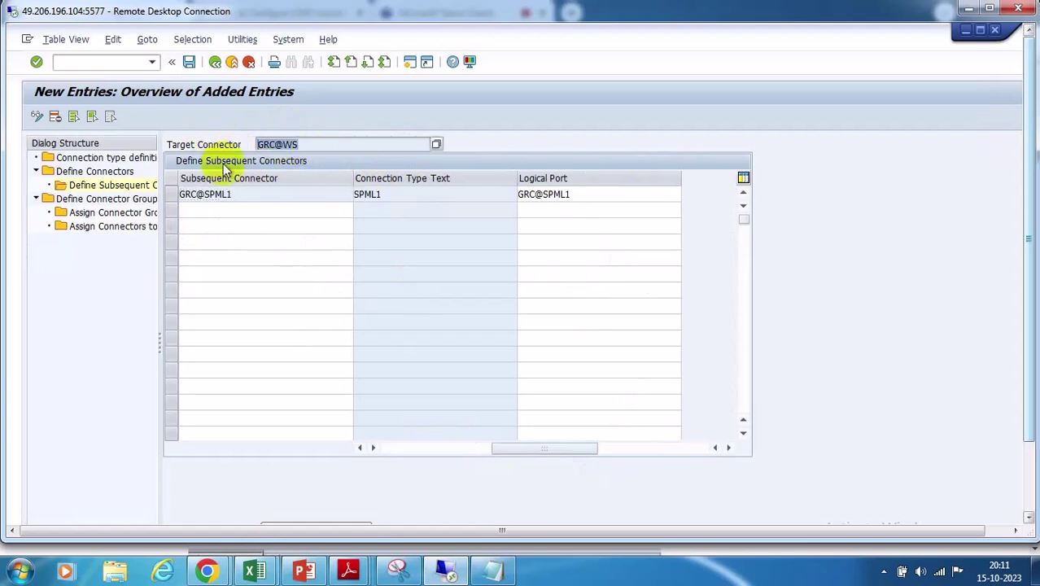
{"action": "left_click_drag", "start_coordinate": [242, 195], "coordinate": [134, 198]}
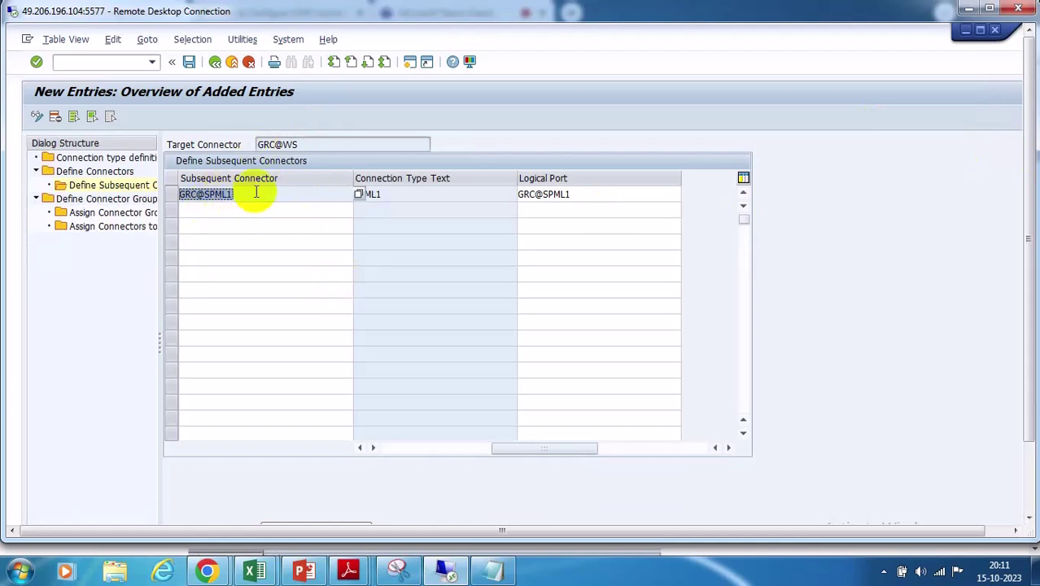
{"action": "double_click", "coordinate": [297, 142]}
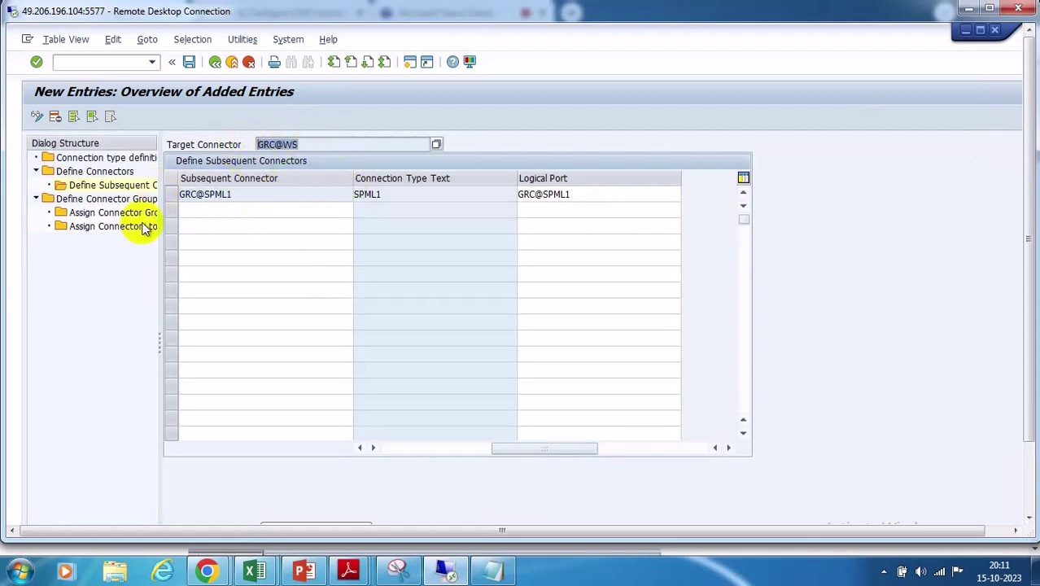
{"action": "left_click", "coordinate": [312, 148]}
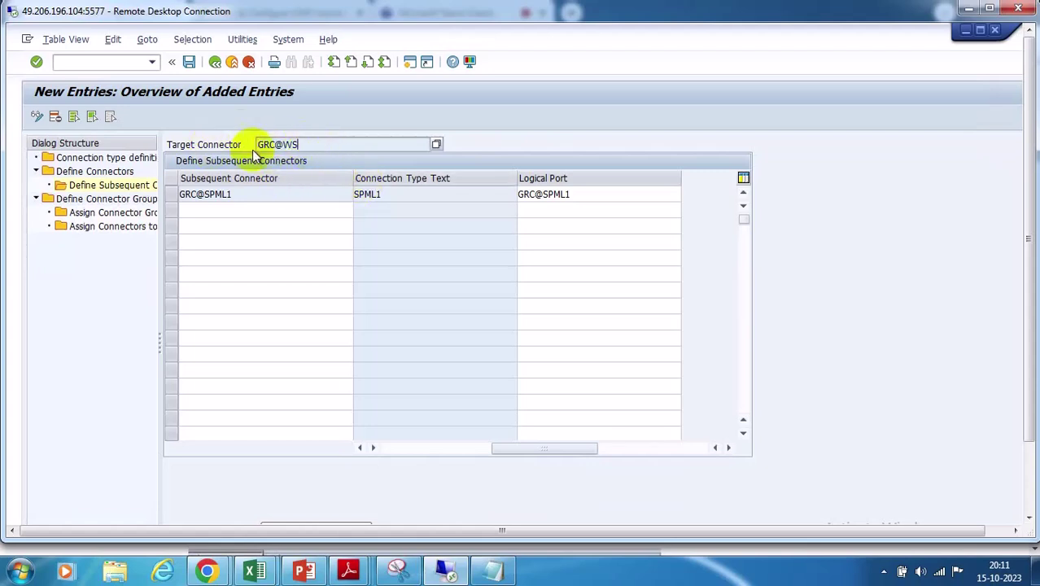
{"action": "left_click_drag", "start_coordinate": [318, 145], "coordinate": [225, 144]}
{"action": "left_click_drag", "start_coordinate": [256, 193], "coordinate": [174, 194]}
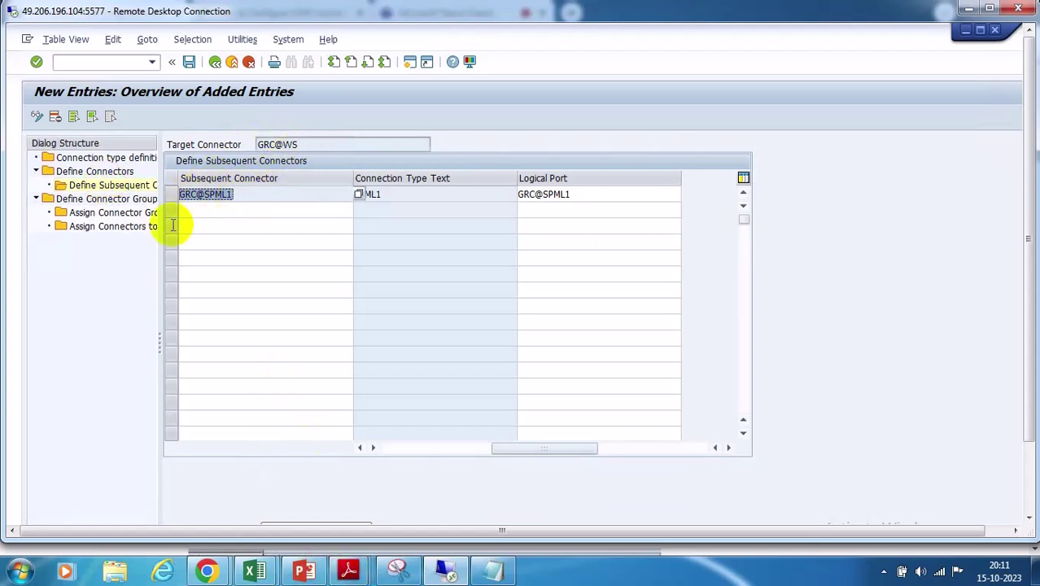
Add and save connector group EP_LG, described 'portal group', with connection type EP
{"action": "double_click", "coordinate": [131, 200]}
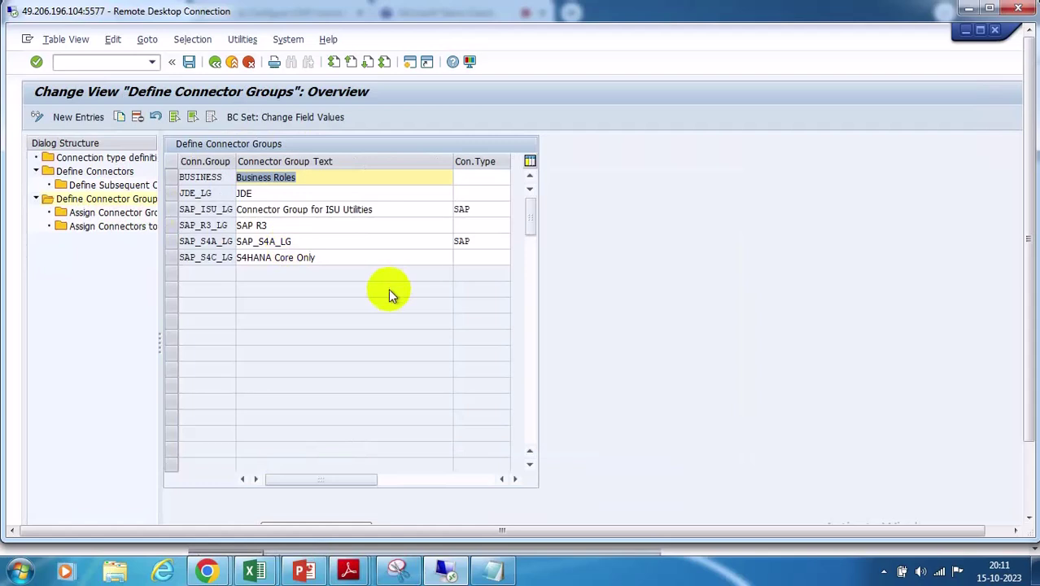
{"action": "left_click", "coordinate": [78, 116]}
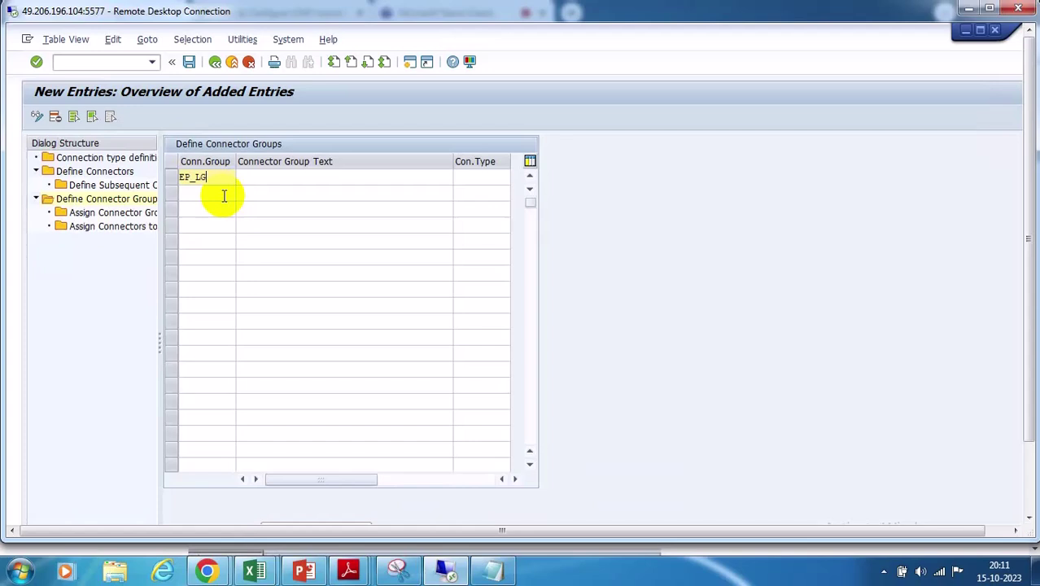
{"action": "left_click", "coordinate": [278, 180]}
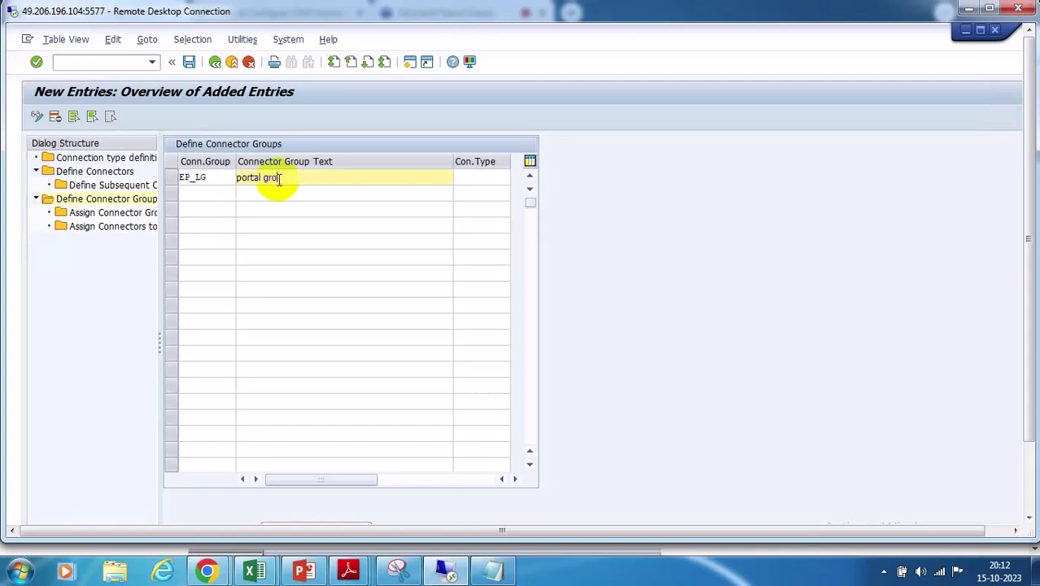
{"action": "left_click", "coordinate": [465, 179]}
{"action": "left_click", "coordinate": [515, 177]}
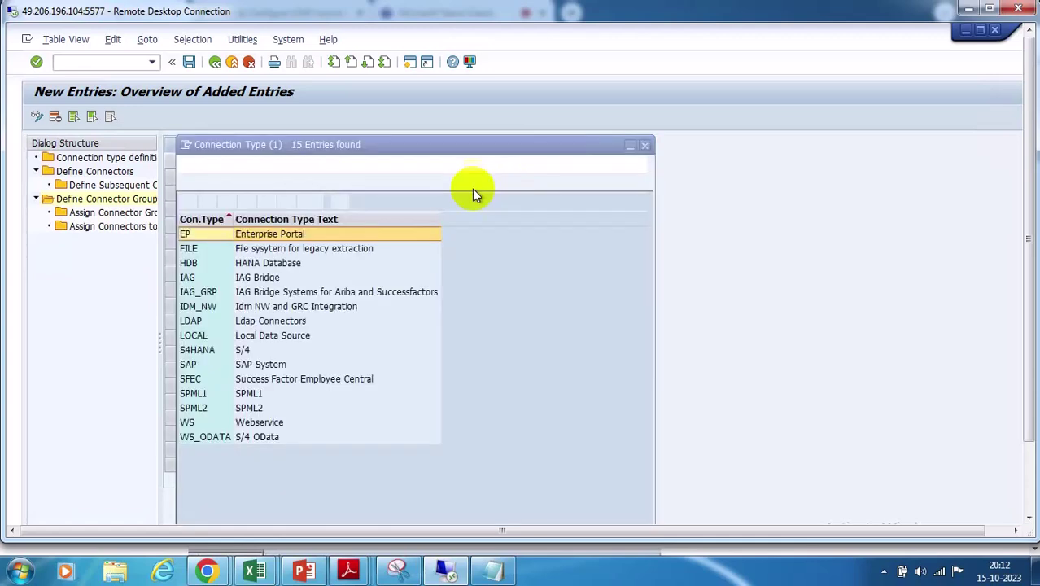
{"action": "left_click", "coordinate": [192, 235]}
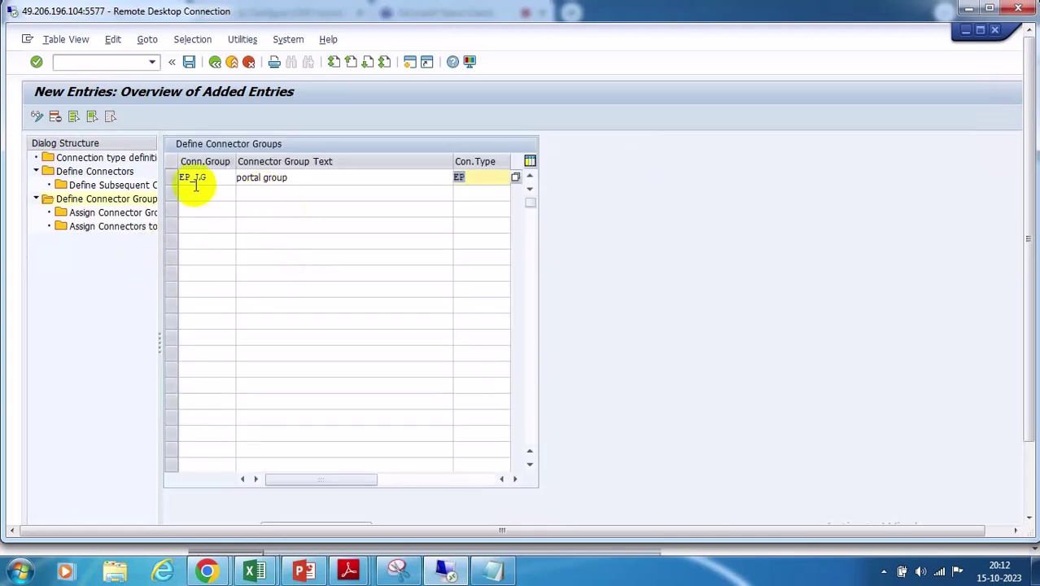
{"action": "left_click", "coordinate": [189, 63]}
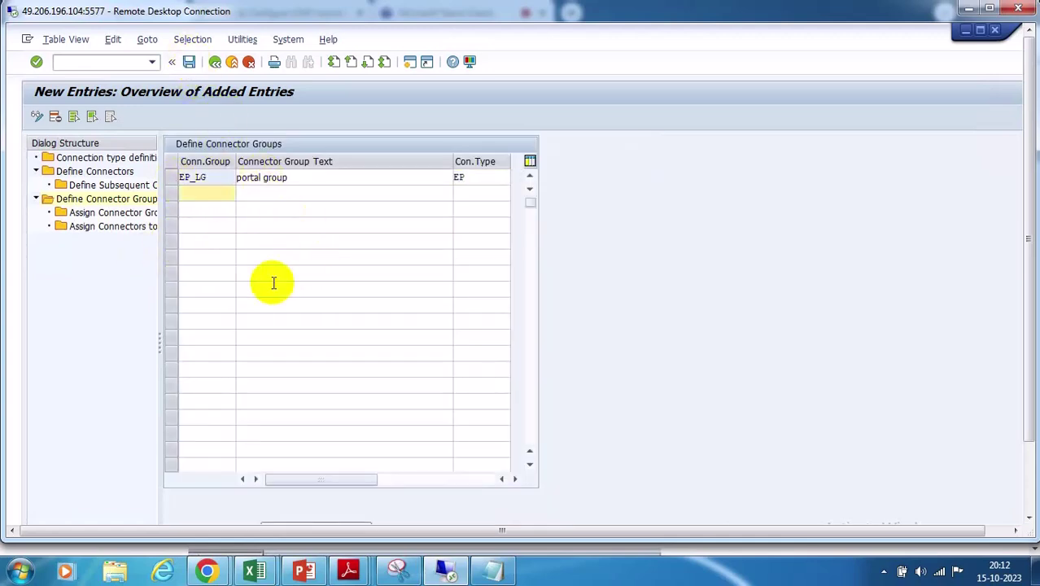
{"action": "left_click", "coordinate": [170, 178]}
Assign group type Logical Group to connector group EP_LG and save
{"action": "left_click", "coordinate": [118, 212]}
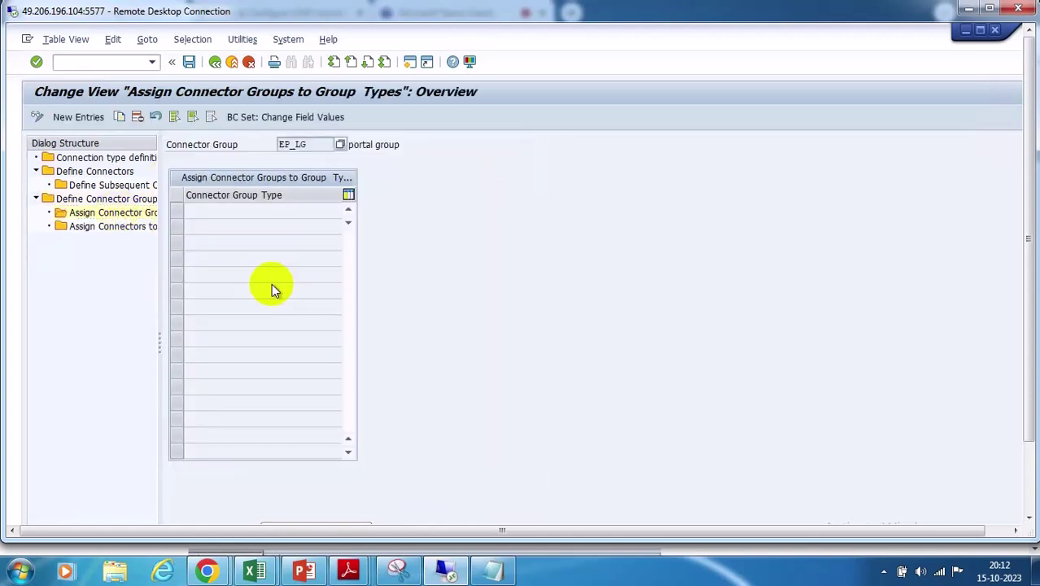
{"action": "left_click", "coordinate": [72, 120]}
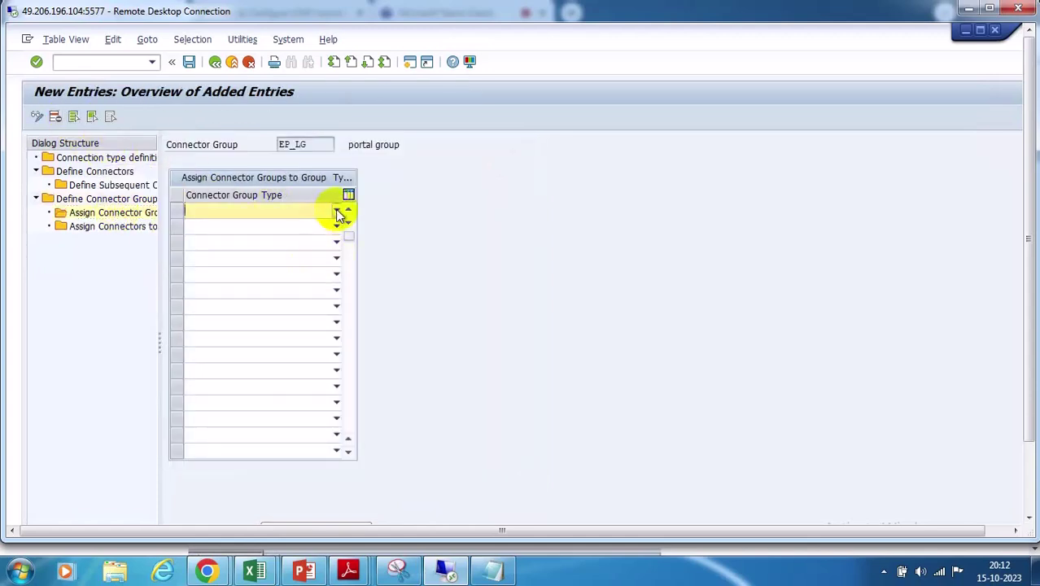
{"action": "left_click", "coordinate": [336, 212]}
{"action": "left_click", "coordinate": [213, 238]}
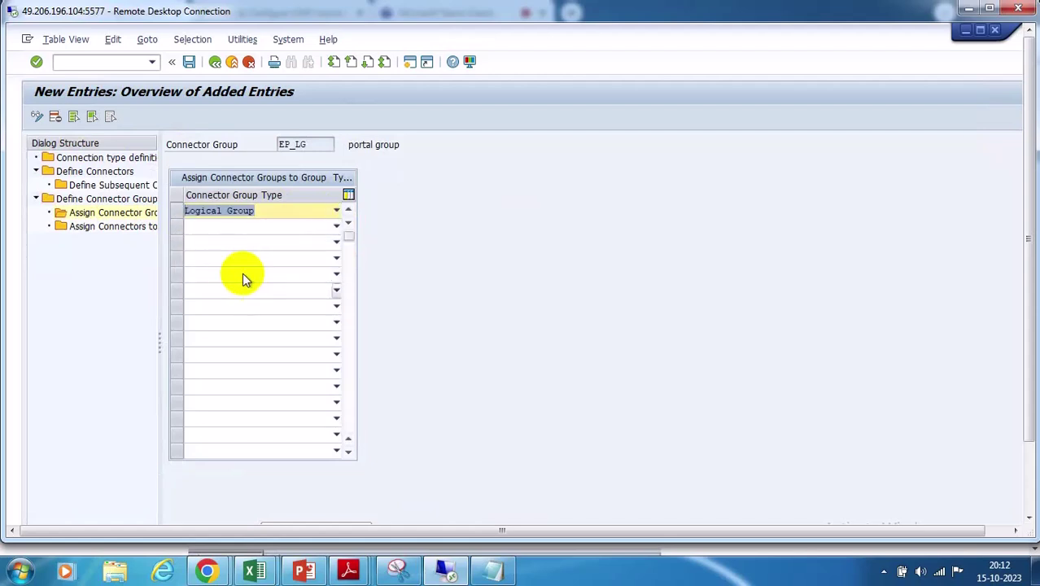
{"action": "left_click", "coordinate": [190, 62]}
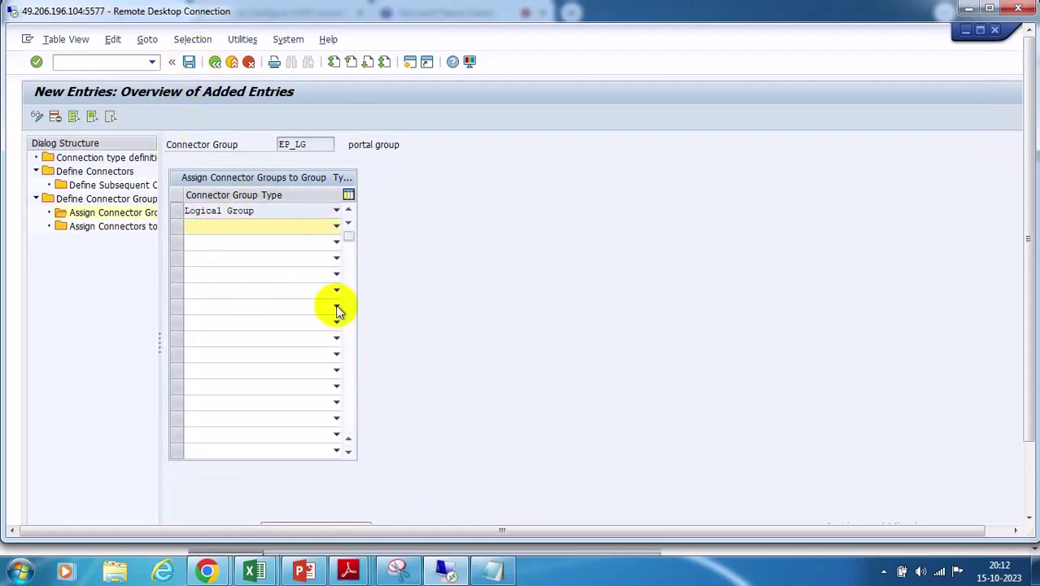
{"action": "left_click", "coordinate": [177, 212]}
Assign connector GRC@WS (type EP) to EP_LG and save
{"action": "double_click", "coordinate": [109, 227]}
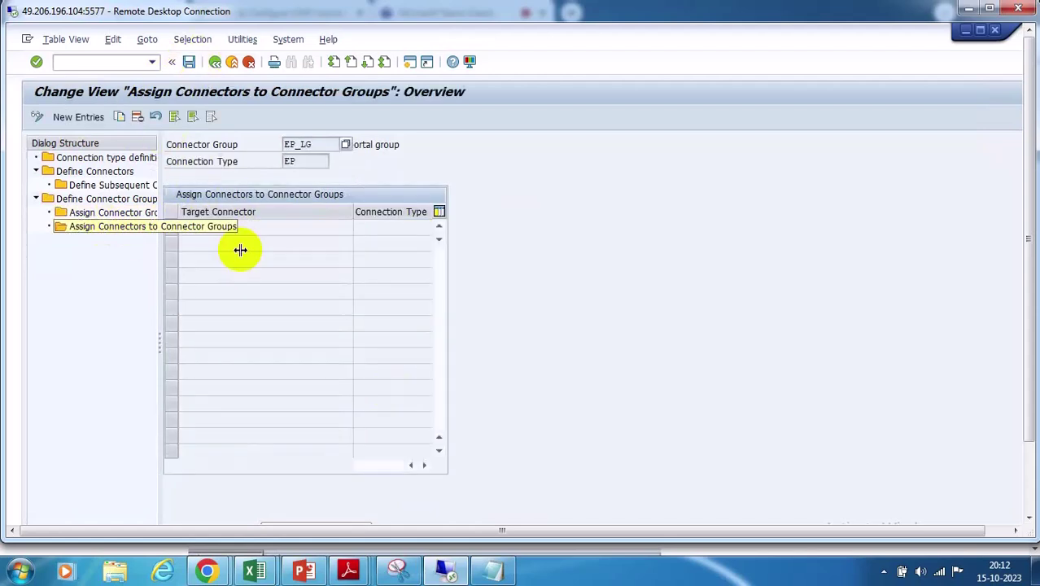
{"action": "left_click", "coordinate": [81, 117]}
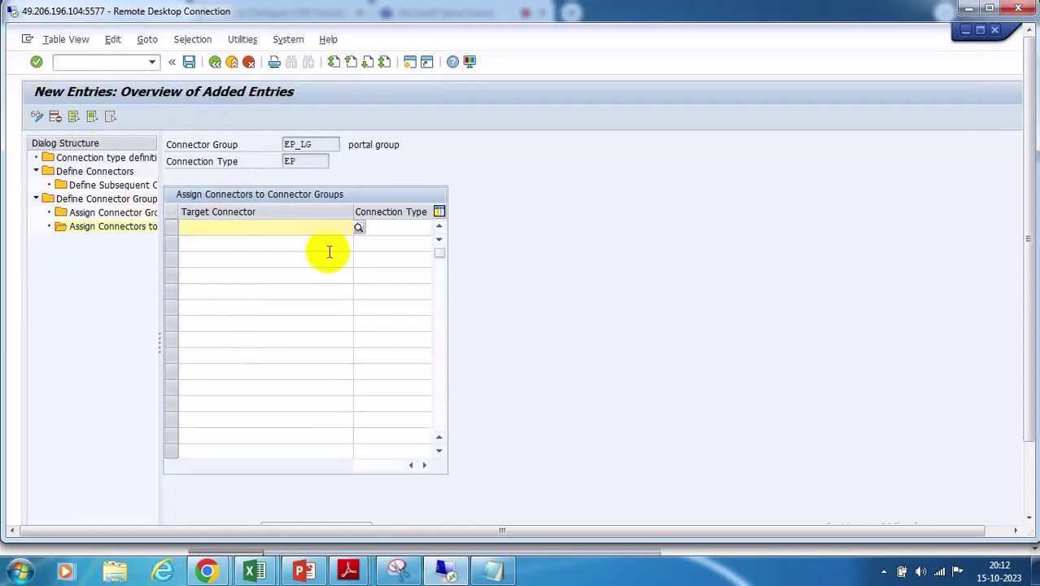
{"action": "left_click", "coordinate": [359, 228]}
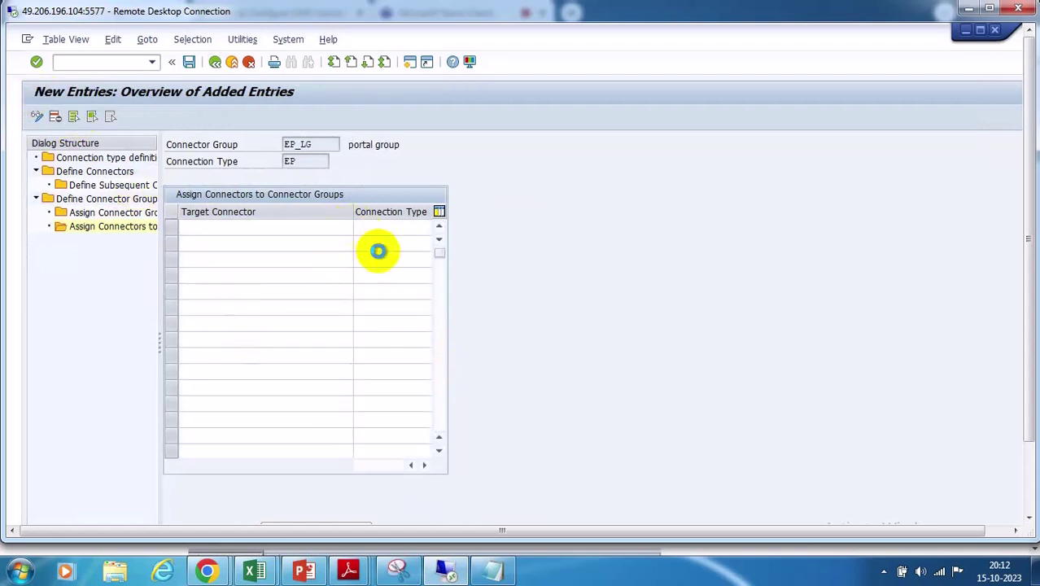
{"action": "double_click", "coordinate": [29, 163]}
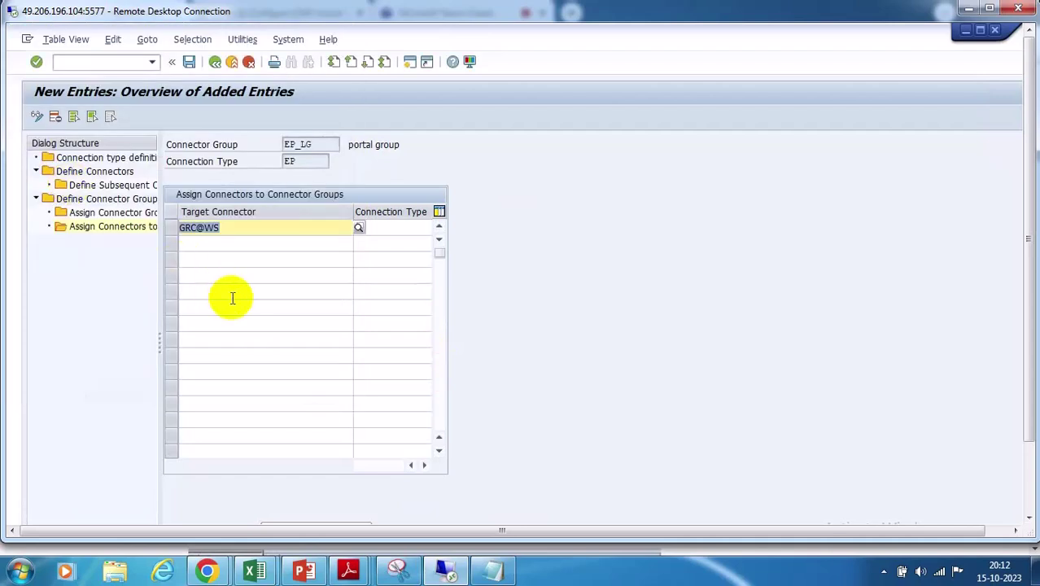
{"action": "key", "text": "Return"}
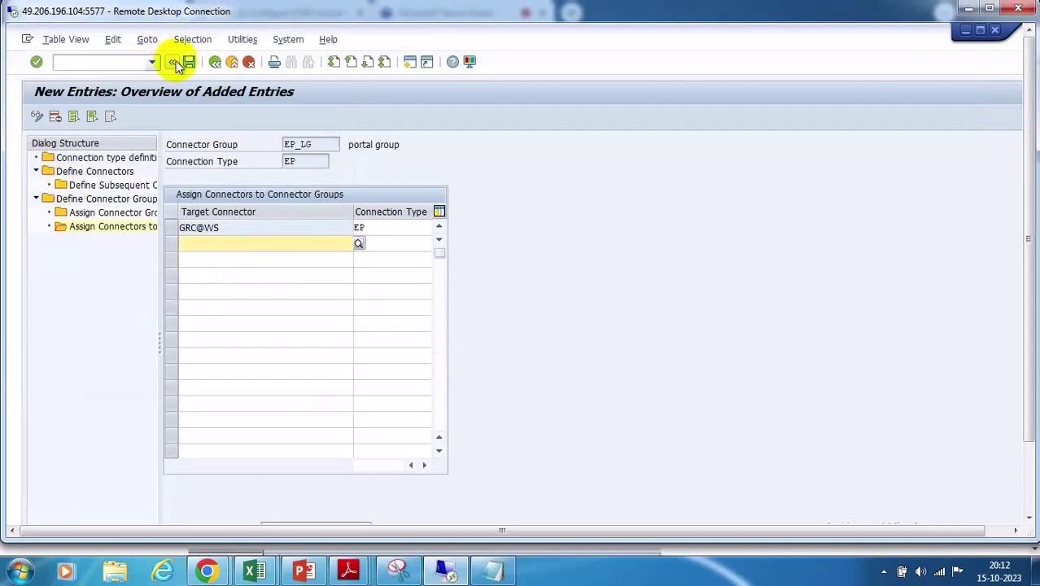
{"action": "left_click", "coordinate": [188, 63]}
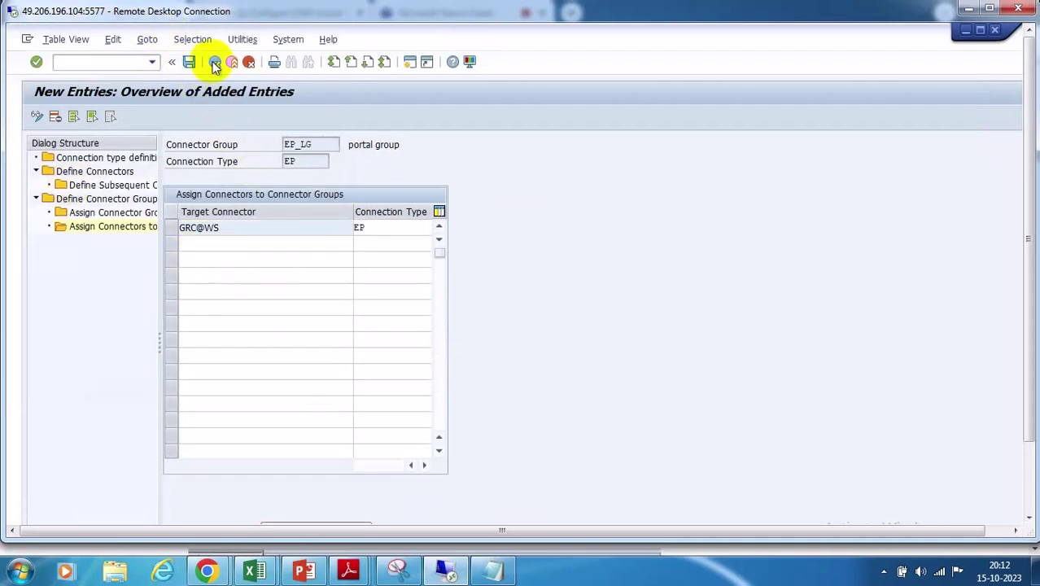
Go back to the Define Connector Groups list
{"action": "left_click", "coordinate": [215, 63]}
{"action": "left_click", "coordinate": [214, 63]}
{"action": "left_click", "coordinate": [215, 63]}
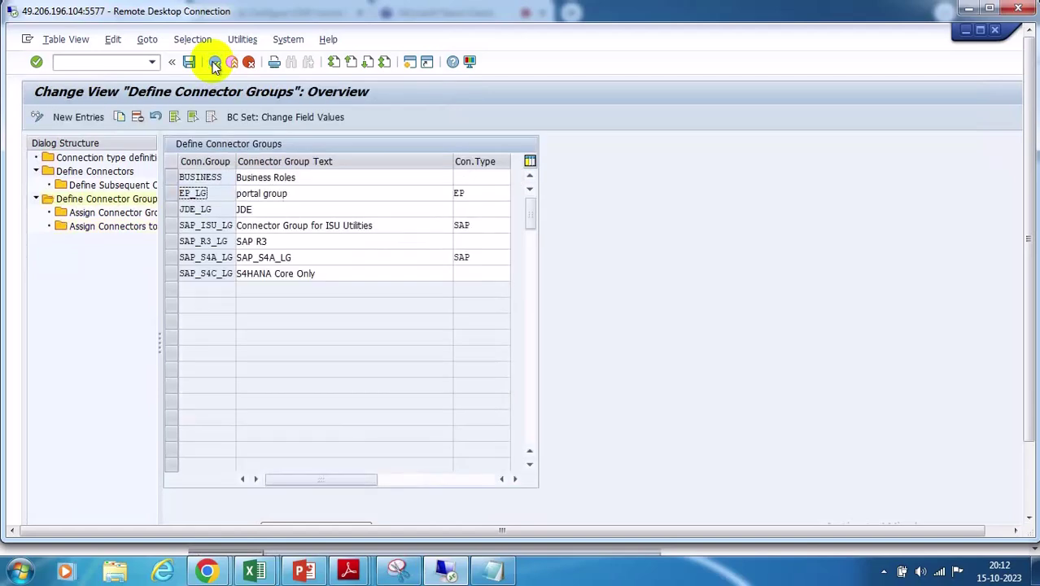
{"action": "left_click", "coordinate": [215, 63]}
From the IMG, open Define Connectors under Maintain Connectors and Connection Types
{"action": "left_click", "coordinate": [215, 62]}
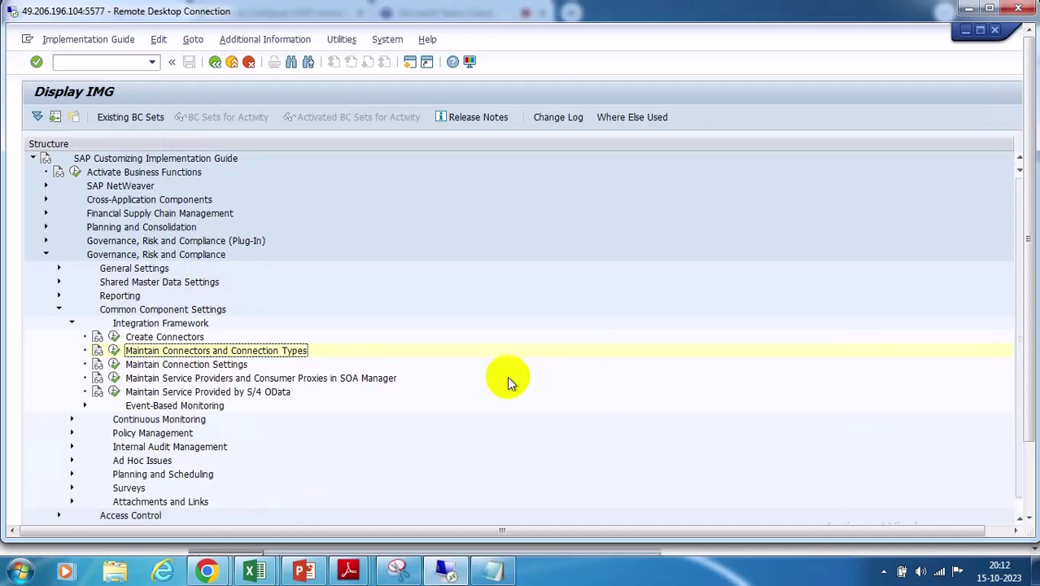
{"action": "left_click", "coordinate": [115, 352]}
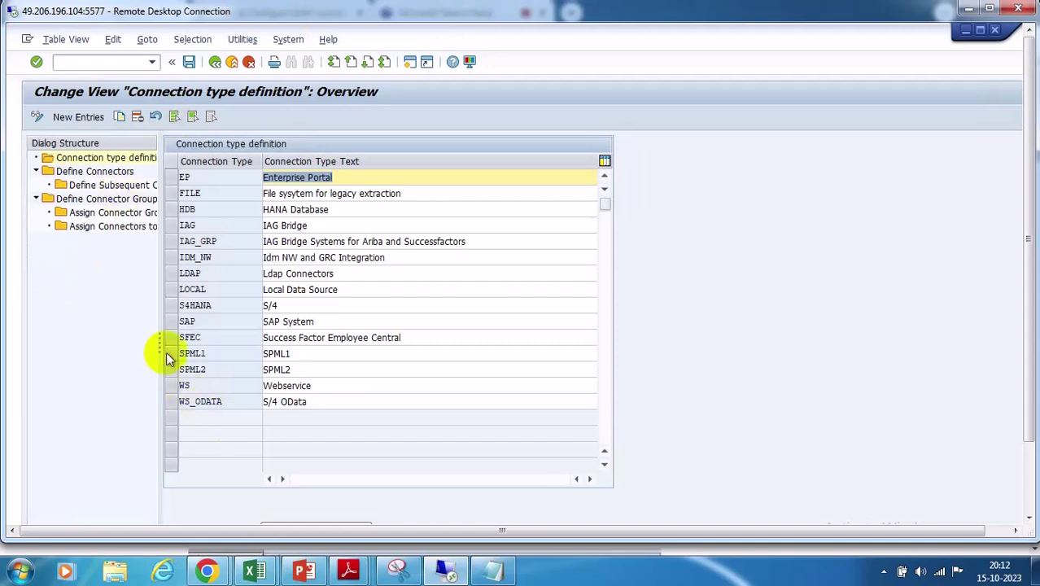
{"action": "left_click", "coordinate": [175, 178]}
{"action": "double_click", "coordinate": [89, 171]}
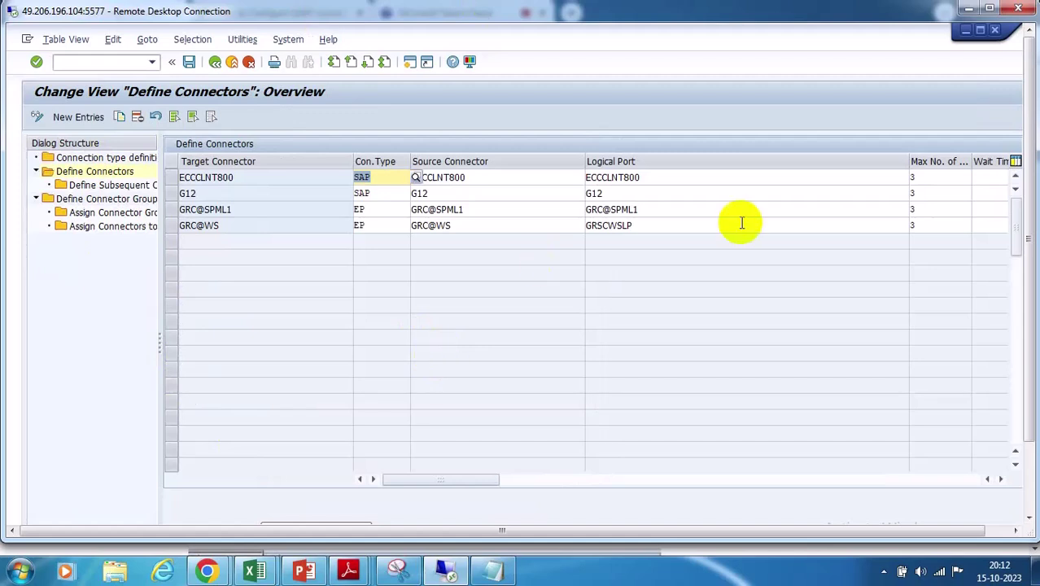
Check the logical ports of GRC@SPML1 and GRC@WS (GRSCWSLP)
{"action": "left_click", "coordinate": [656, 225]}
{"action": "left_click", "coordinate": [659, 209]}
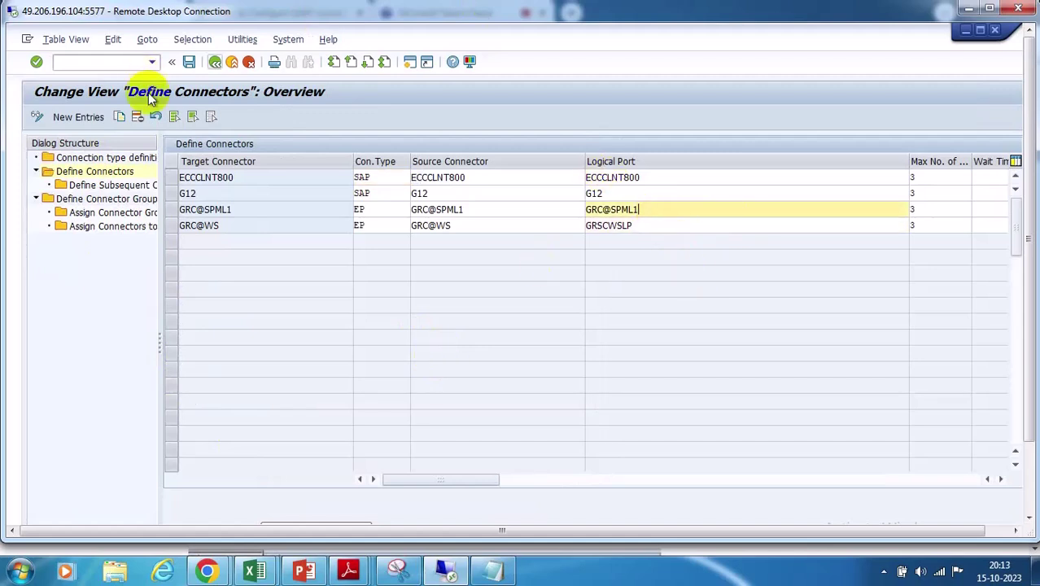
{"action": "left_click", "coordinate": [188, 63]}
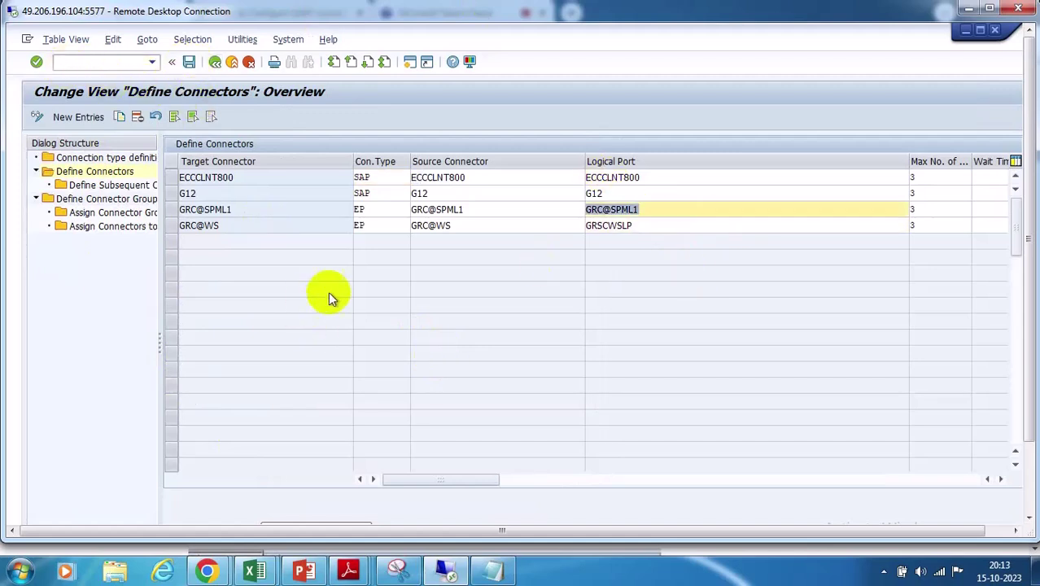
{"action": "left_click", "coordinate": [656, 226]}
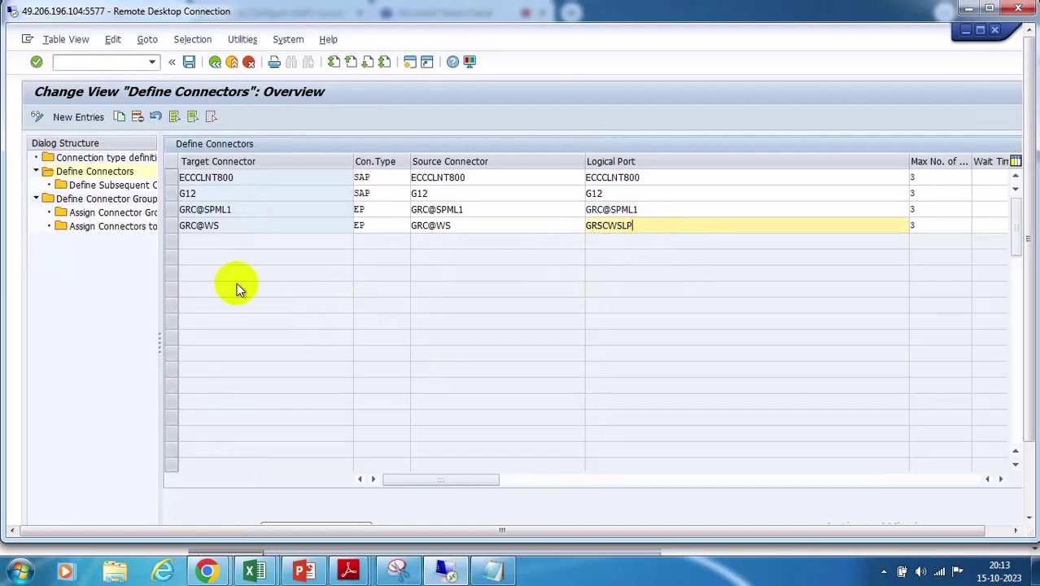
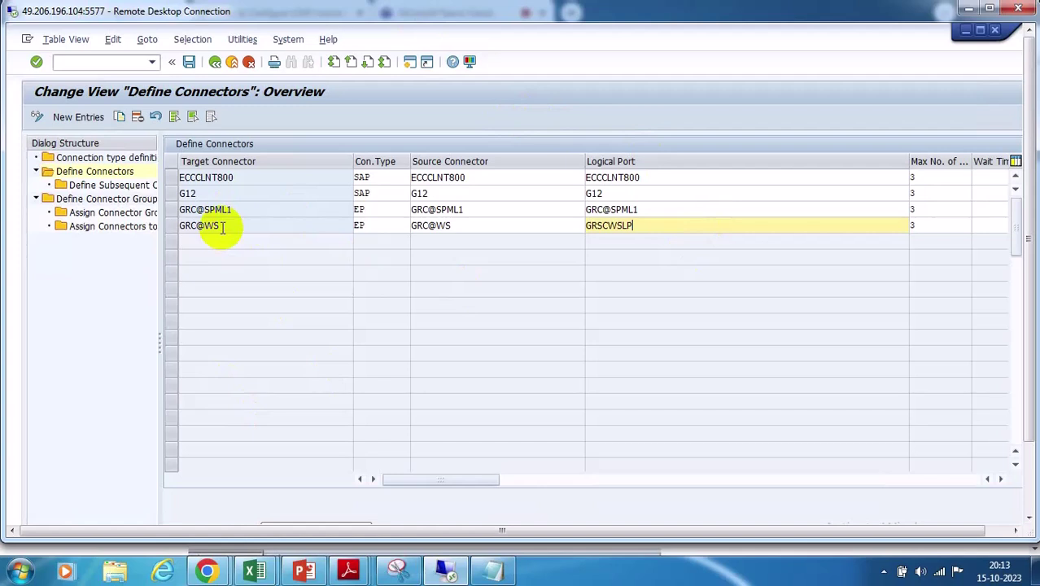
Compare the source connectors of the GRC@WS and GRC@SPML1 connector entries
{"action": "left_click", "coordinate": [222, 226]}
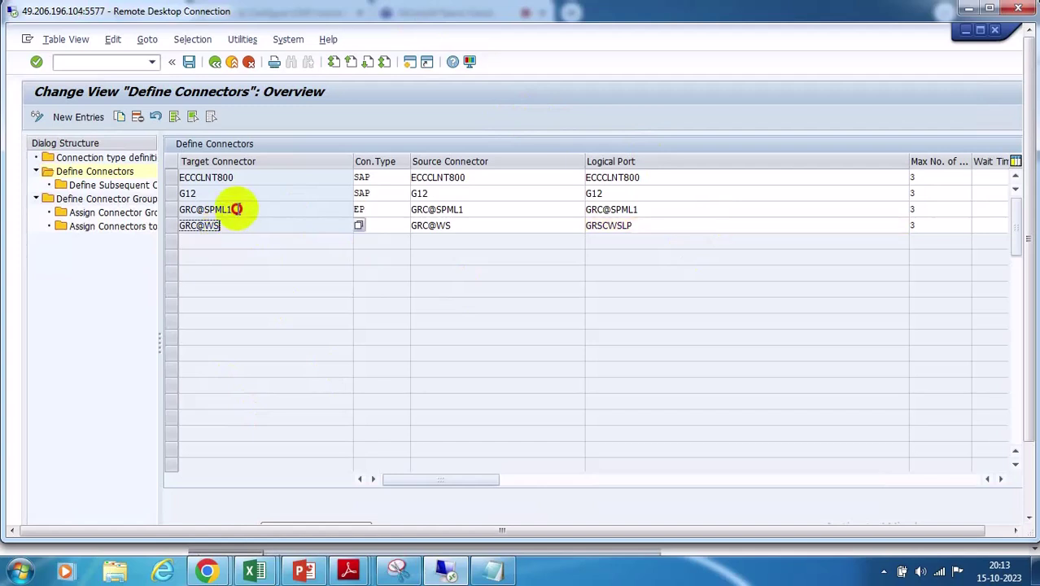
{"action": "left_click", "coordinate": [233, 209]}
{"action": "left_click", "coordinate": [229, 226]}
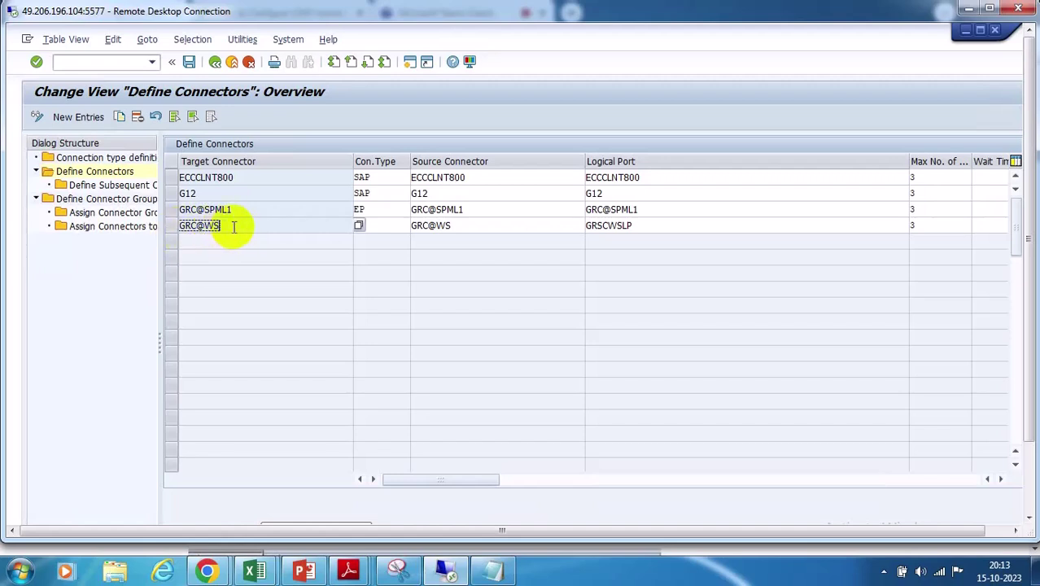
{"action": "left_click", "coordinate": [484, 223]}
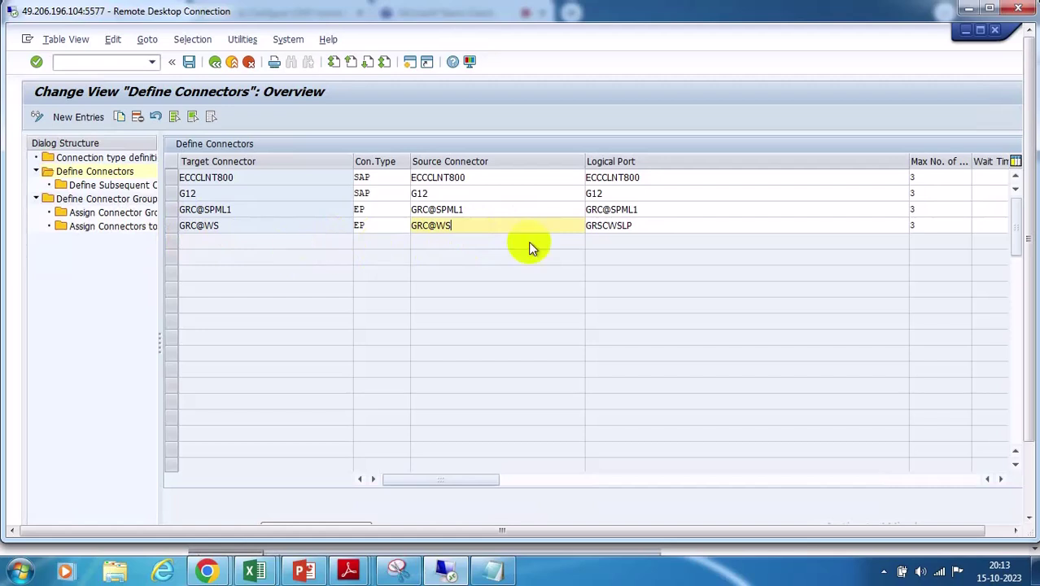
{"action": "left_click", "coordinate": [232, 210]}
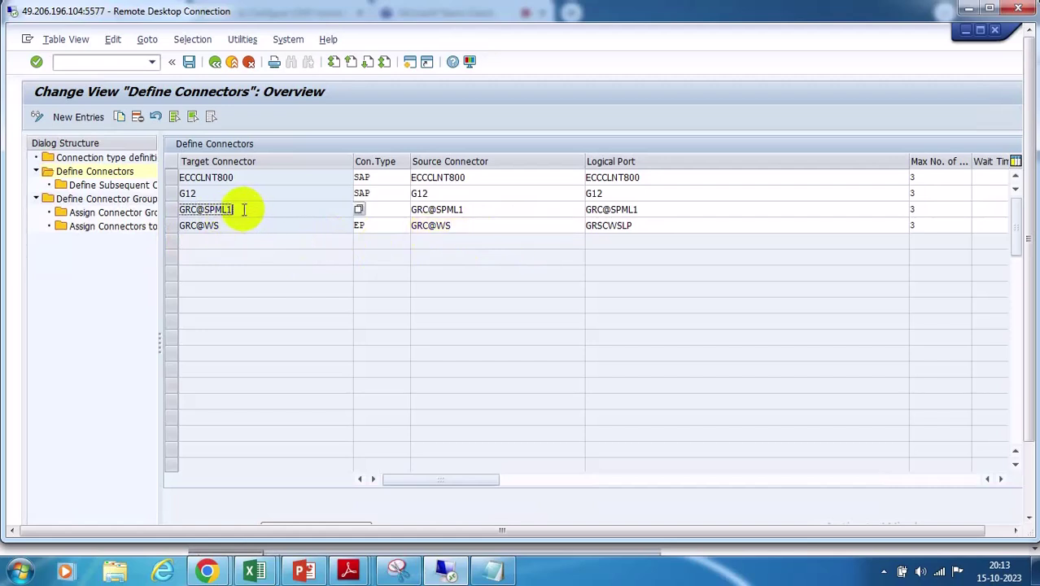
{"action": "left_click", "coordinate": [462, 209]}
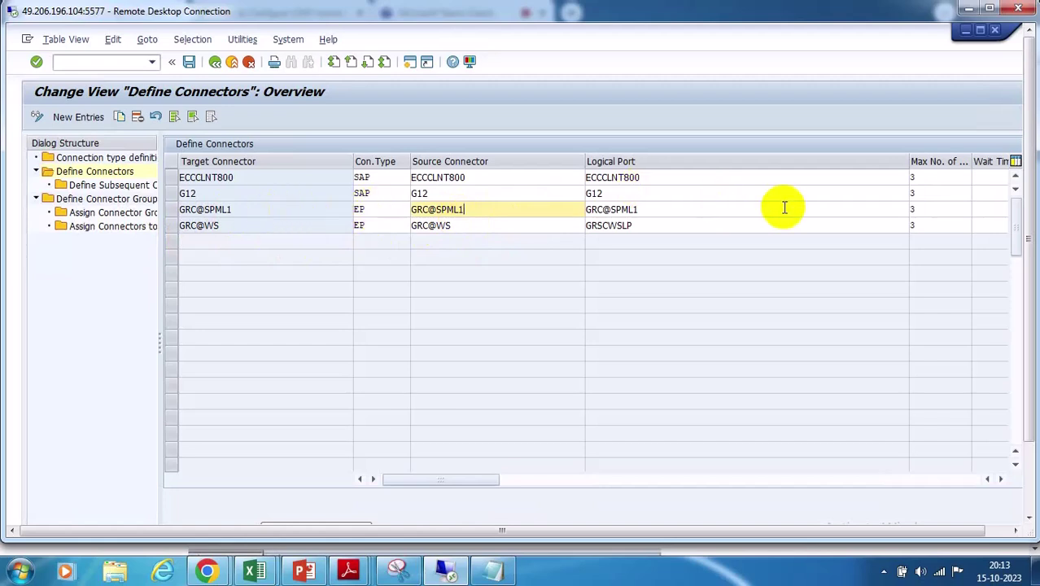
Mark GRC@WS's GRSCWSLP logical port value and select the GRC@WS connector row
{"action": "left_click", "coordinate": [654, 207]}
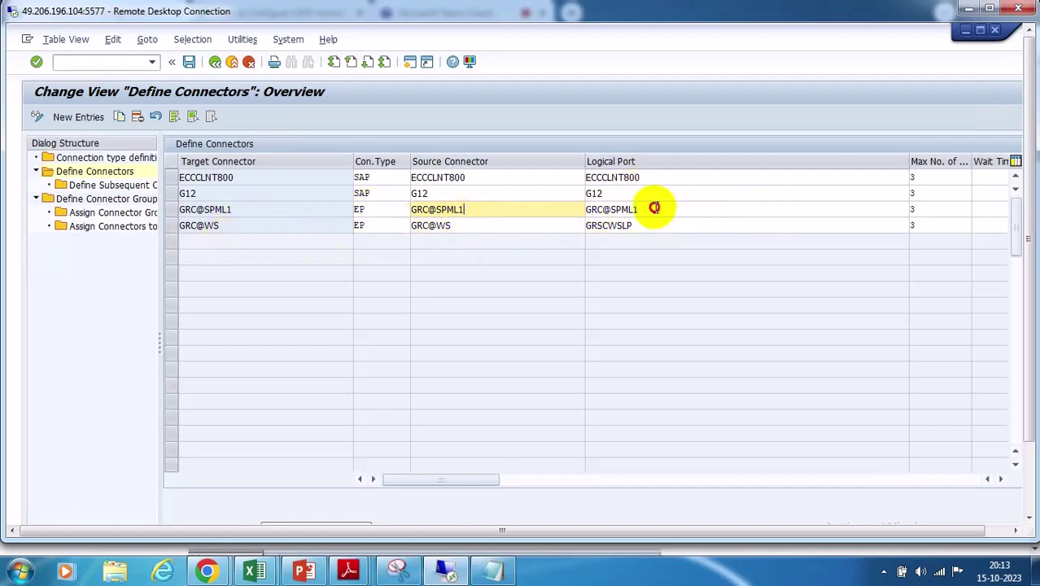
{"action": "left_click", "coordinate": [626, 225]}
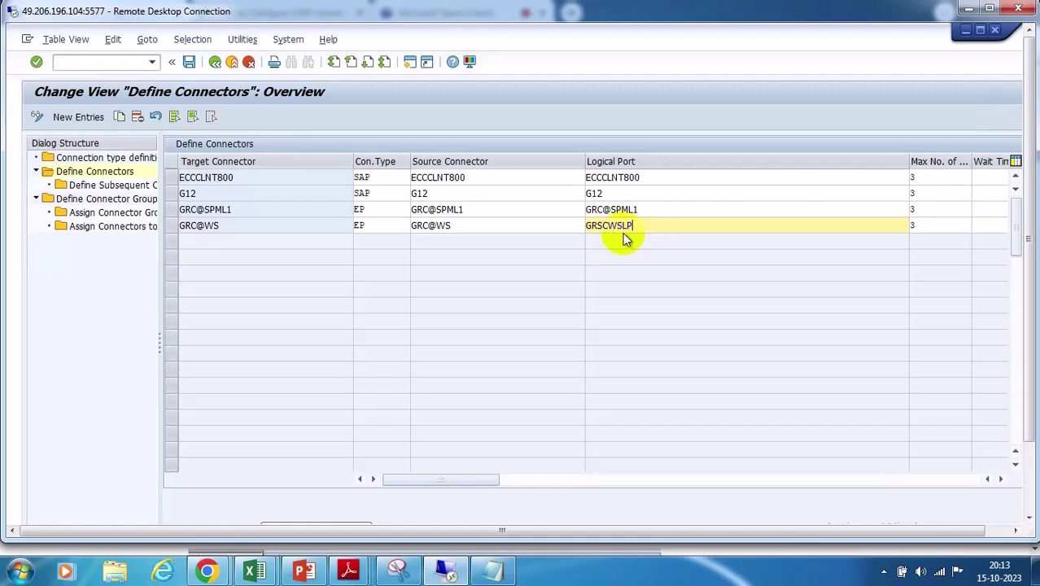
{"action": "left_click_drag", "start_coordinate": [651, 225], "coordinate": [583, 223]}
{"action": "left_click", "coordinate": [222, 226]}
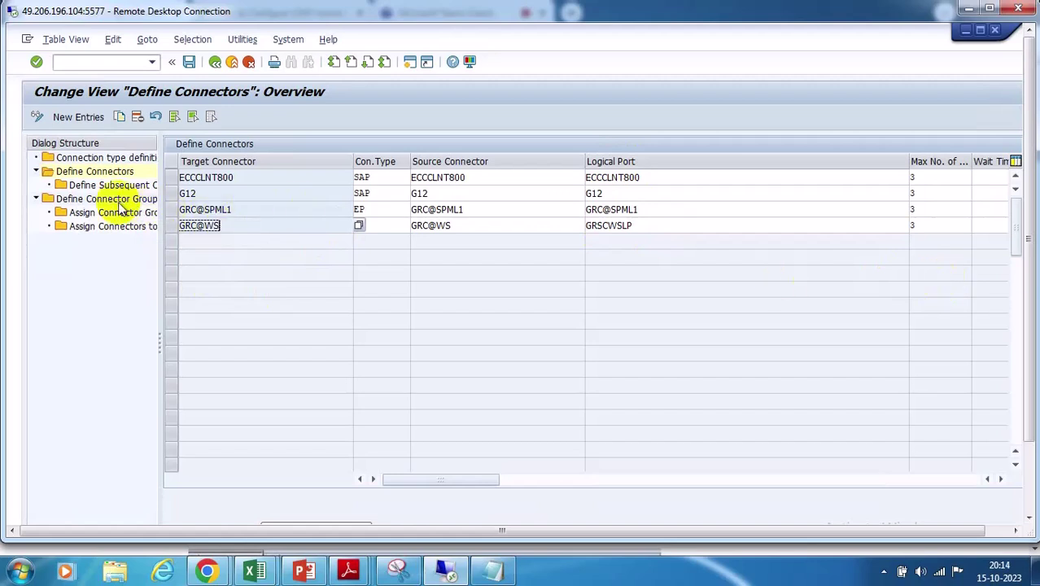
{"action": "left_click", "coordinate": [169, 225]}
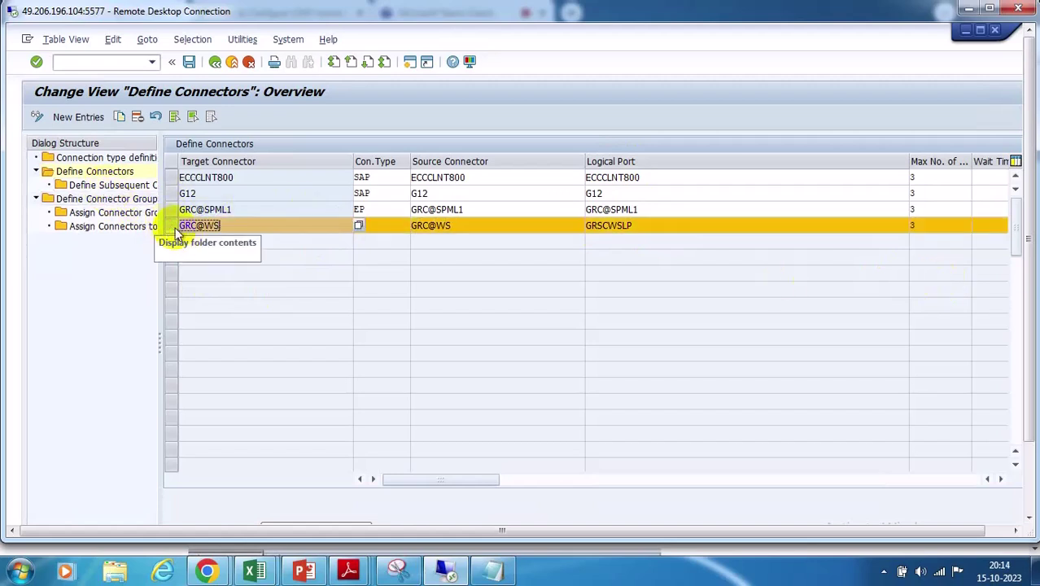
Review GRC@WS's subsequent connectors, then select the EP_LG portal group among the connector groups
{"action": "double_click", "coordinate": [102, 186]}
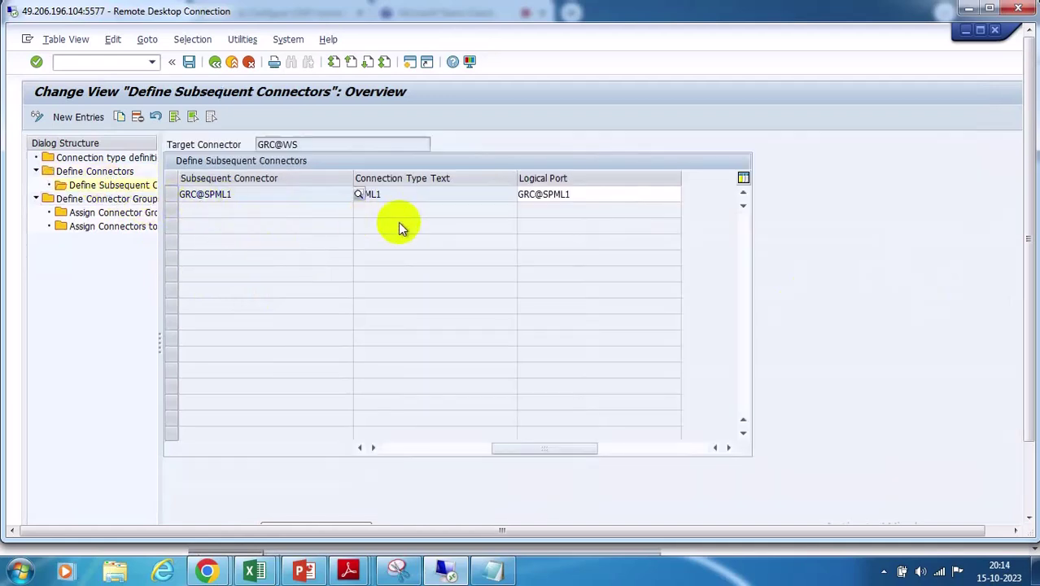
{"action": "double_click", "coordinate": [131, 198]}
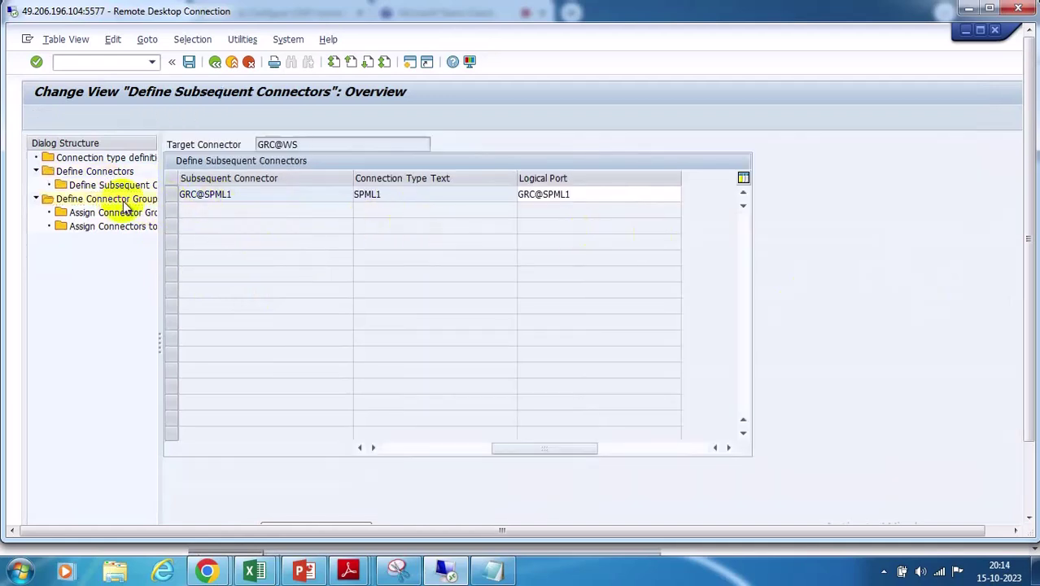
{"action": "left_click", "coordinate": [204, 194]}
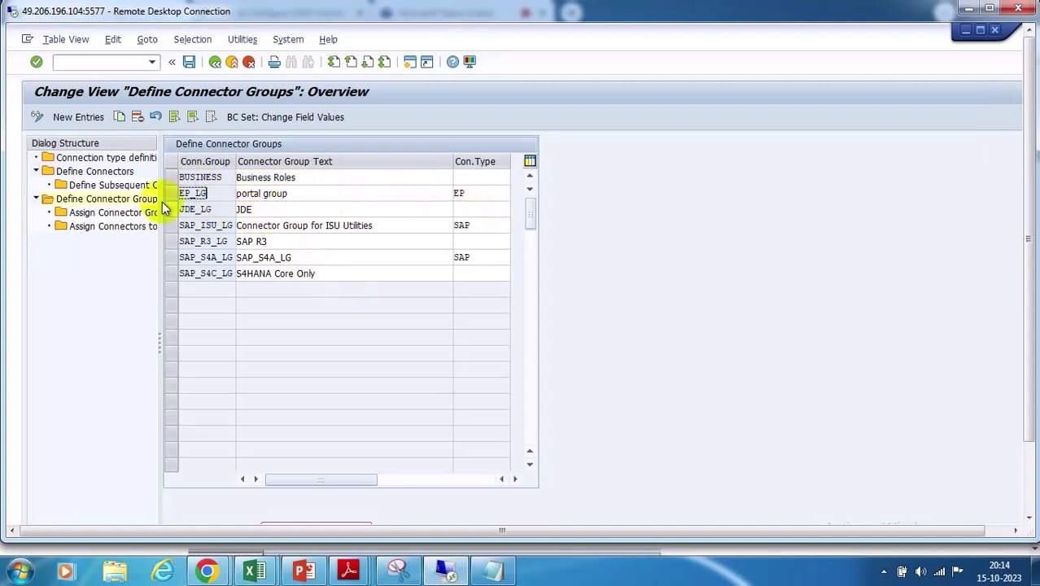
{"action": "left_click", "coordinate": [170, 194]}
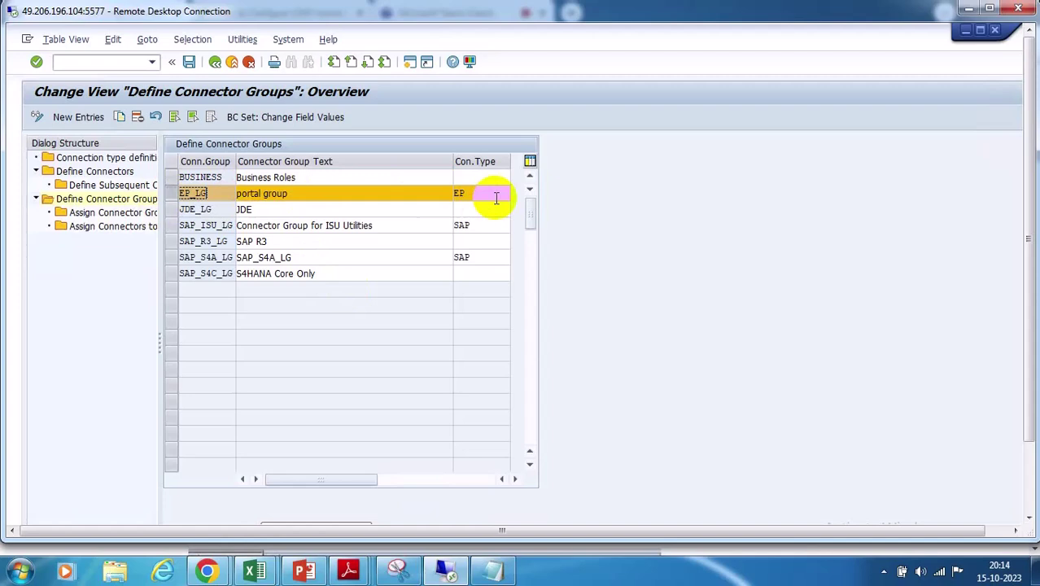
Confirm EP_LG is a Logical Group holding GRC@WS, then back out of connector maintenance
{"action": "double_click", "coordinate": [108, 212]}
{"action": "left_click", "coordinate": [178, 210]}
{"action": "double_click", "coordinate": [122, 228]}
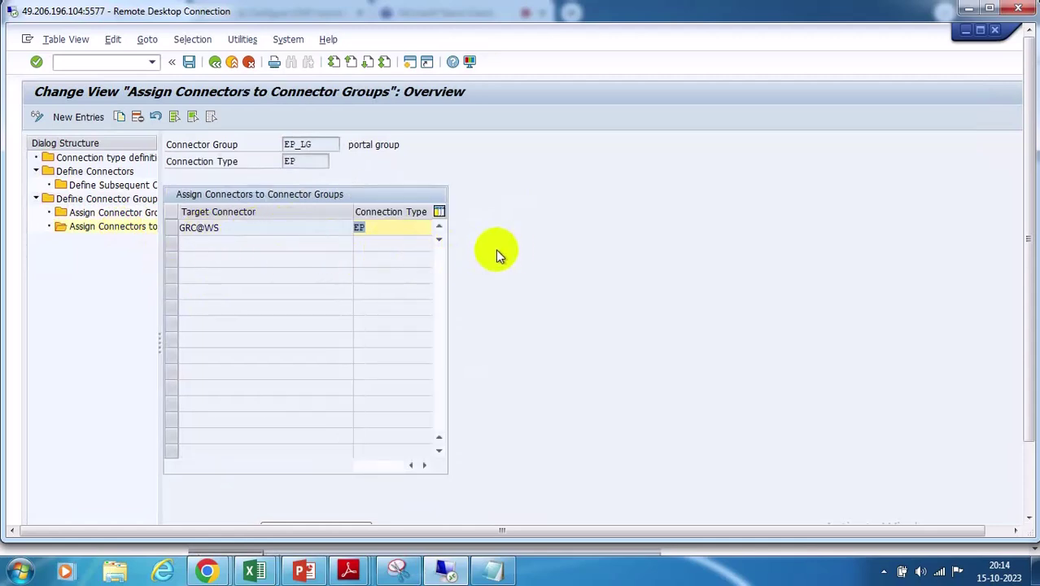
{"action": "left_click", "coordinate": [215, 64]}
{"action": "left_click", "coordinate": [215, 64]}
Open AUTH Authorization Management connection settings and view its WS type and linked connectors
{"action": "left_click", "coordinate": [215, 64]}
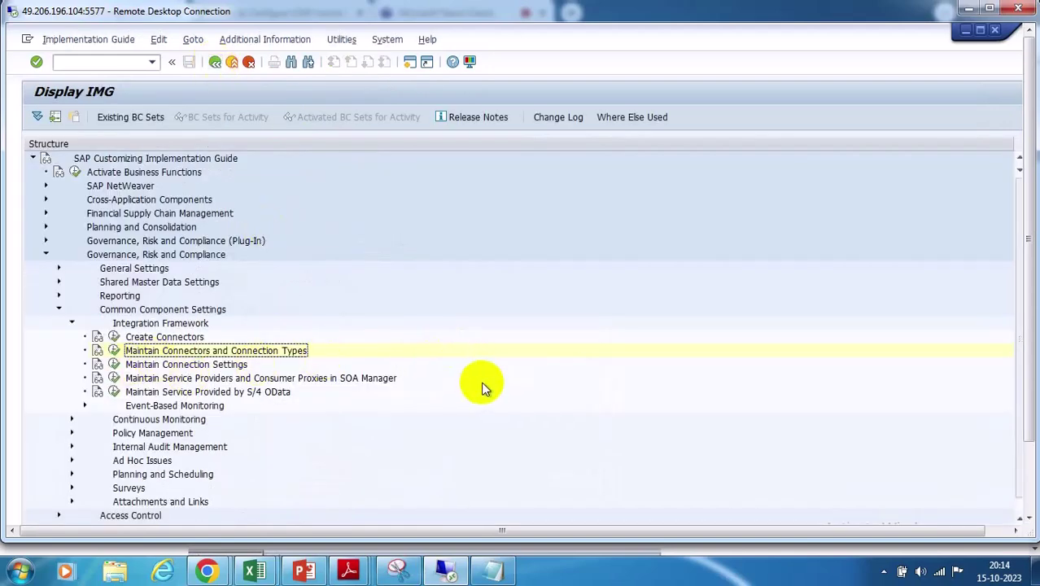
{"action": "left_click", "coordinate": [114, 364]}
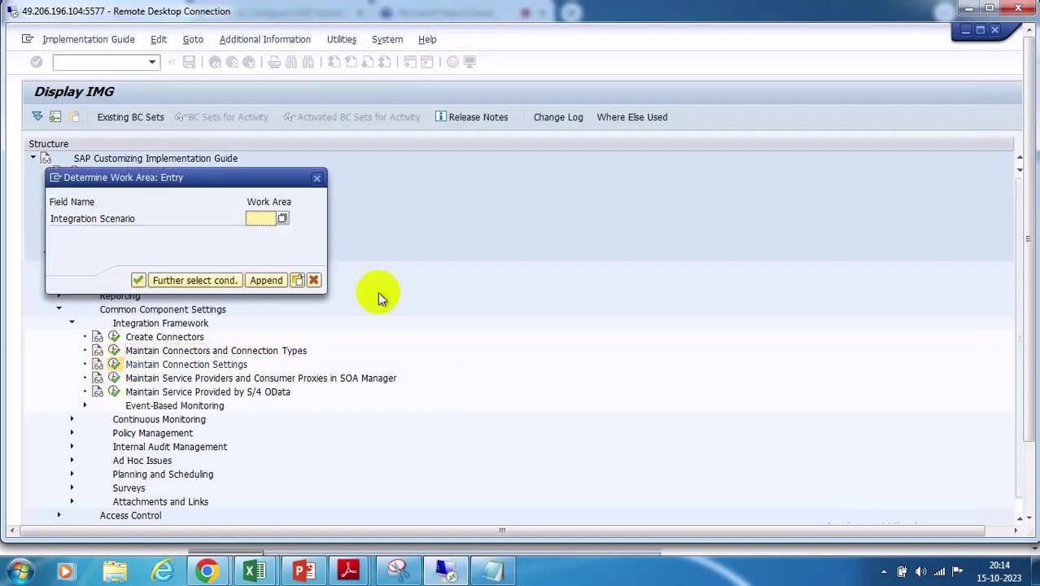
{"action": "left_click", "coordinate": [282, 220]}
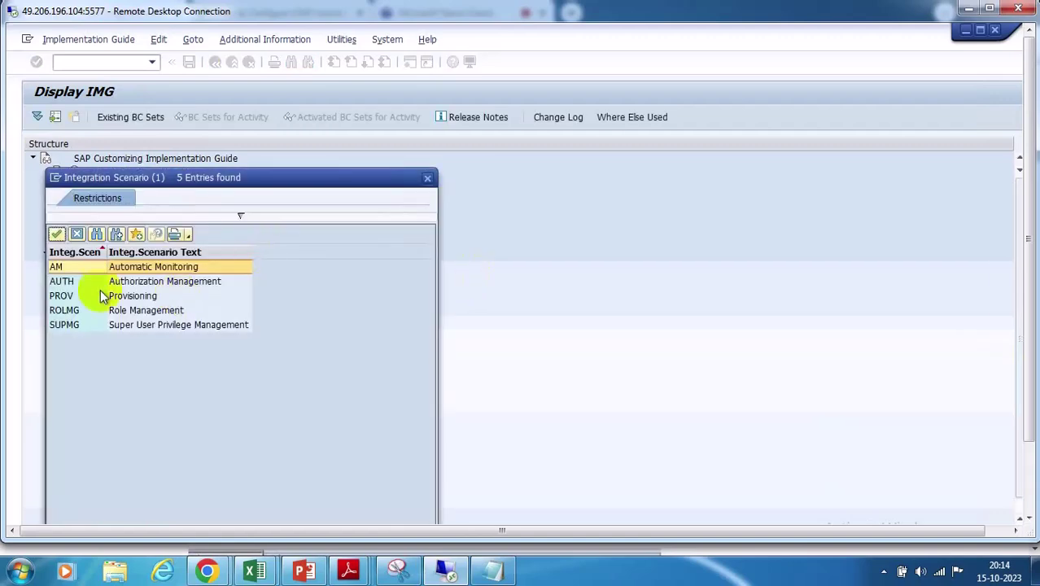
{"action": "double_click", "coordinate": [66, 284]}
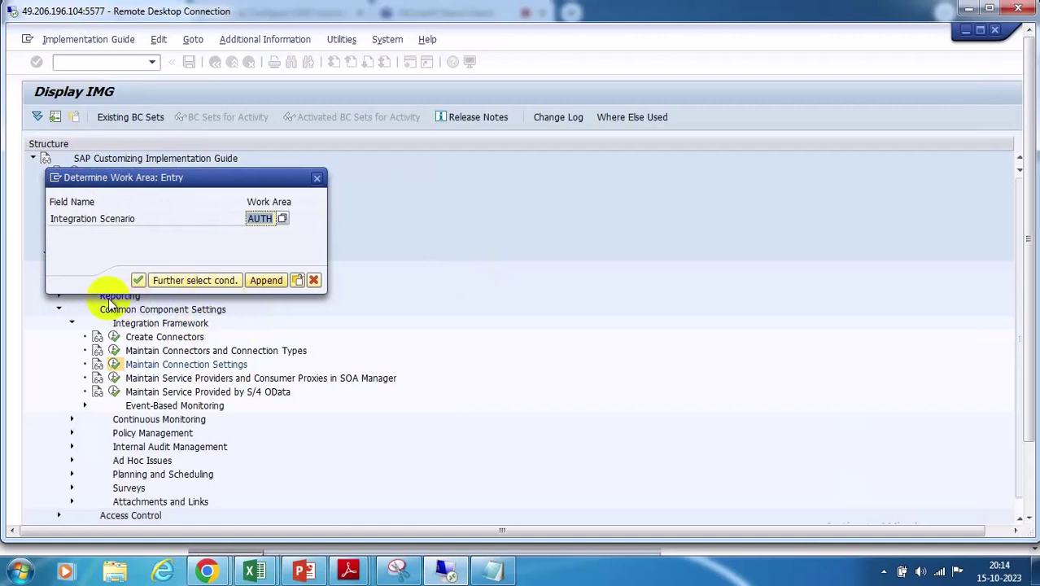
{"action": "left_click", "coordinate": [138, 280]}
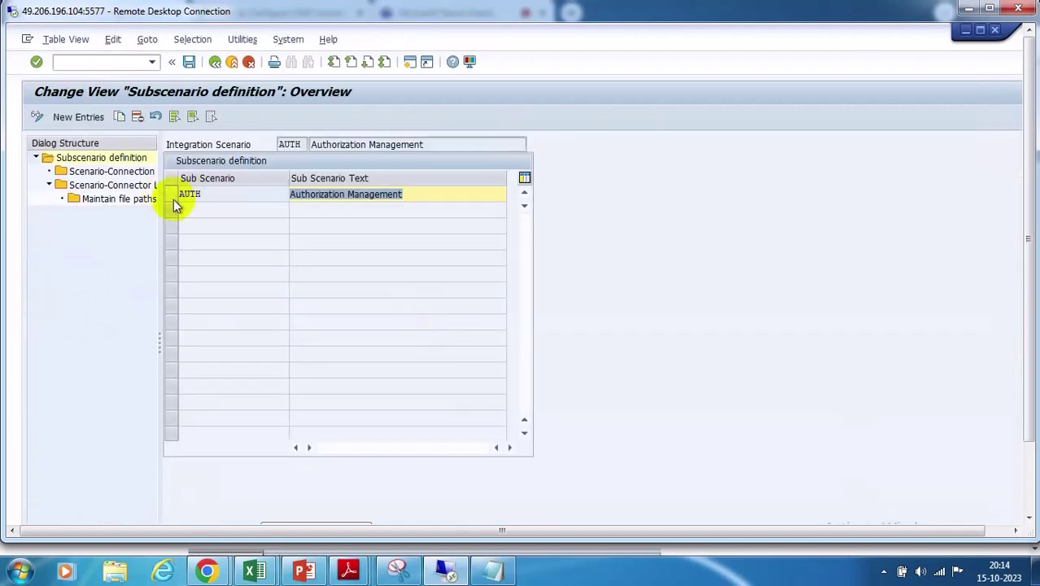
{"action": "double_click", "coordinate": [102, 170]}
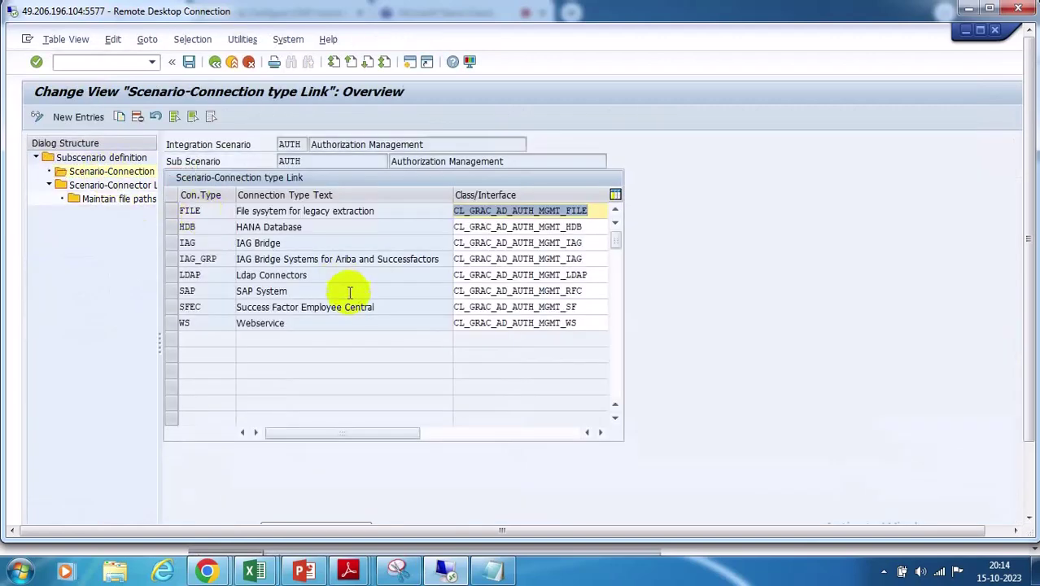
{"action": "left_click", "coordinate": [168, 323]}
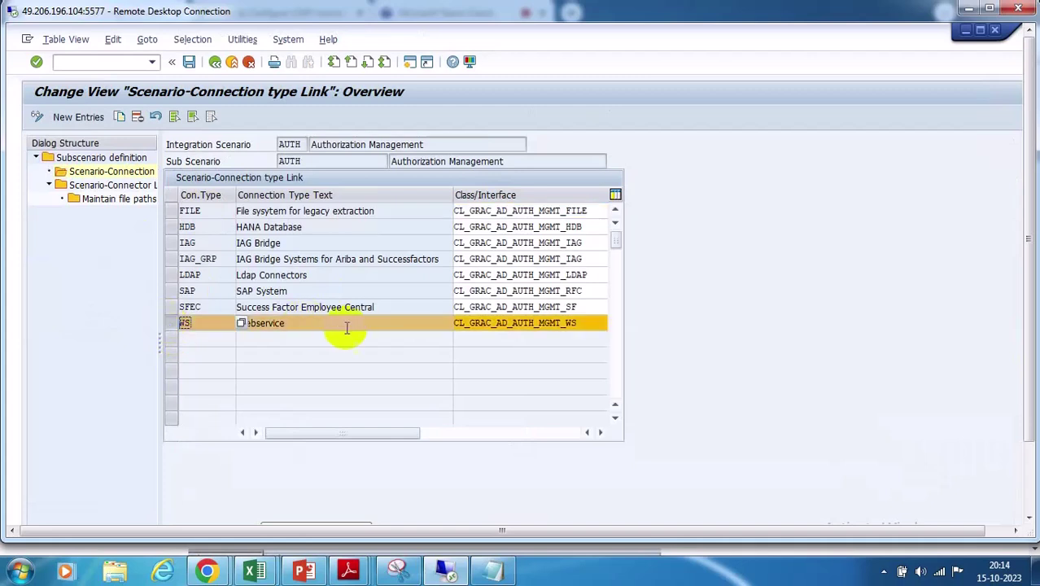
{"action": "double_click", "coordinate": [72, 185]}
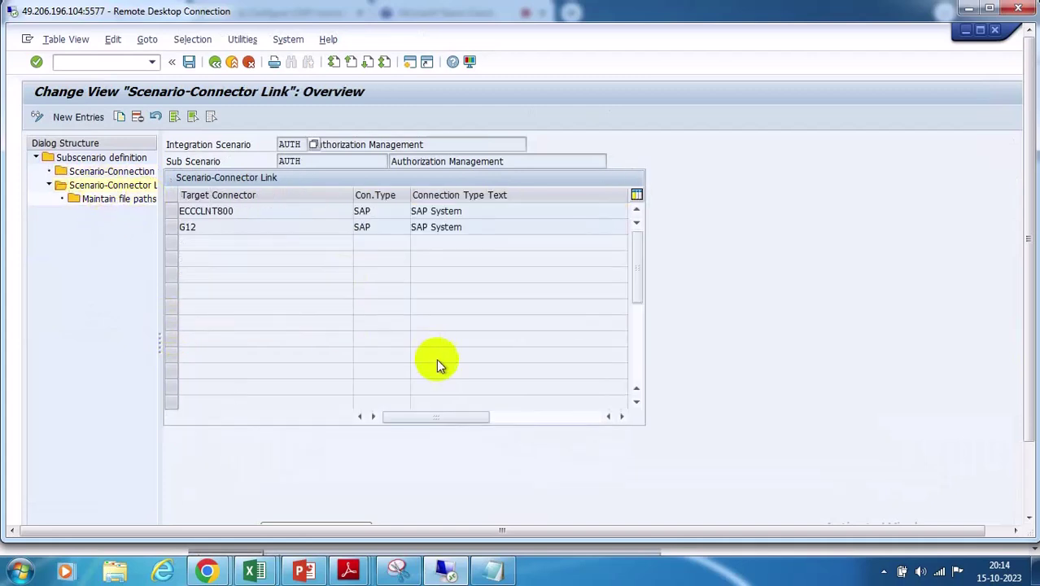
Browse the available target connectors in a new link entry, then discard it without adding
{"action": "left_click", "coordinate": [78, 117]}
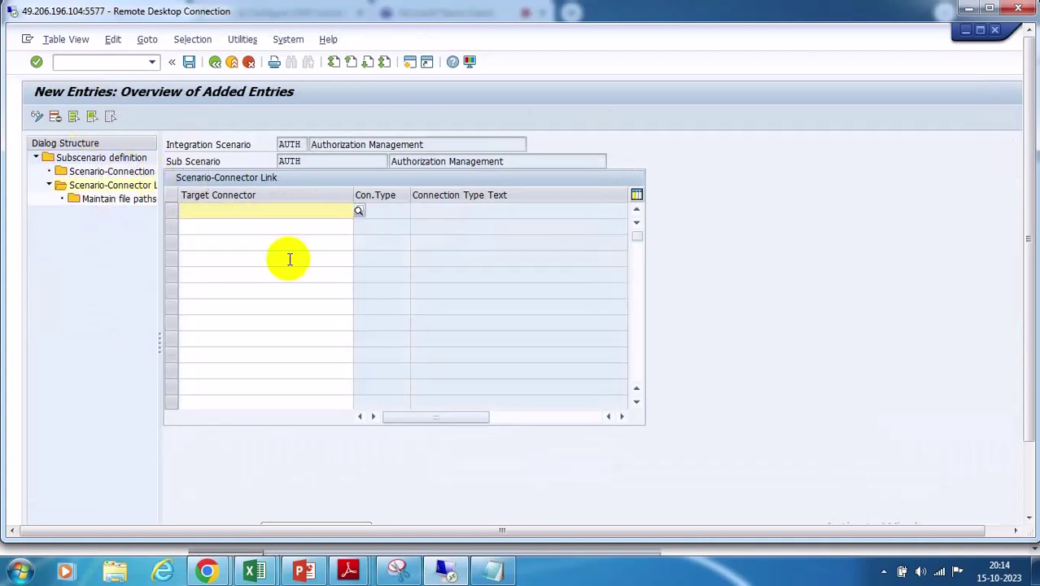
{"action": "left_click", "coordinate": [361, 211]}
{"action": "key", "text": "F4"}
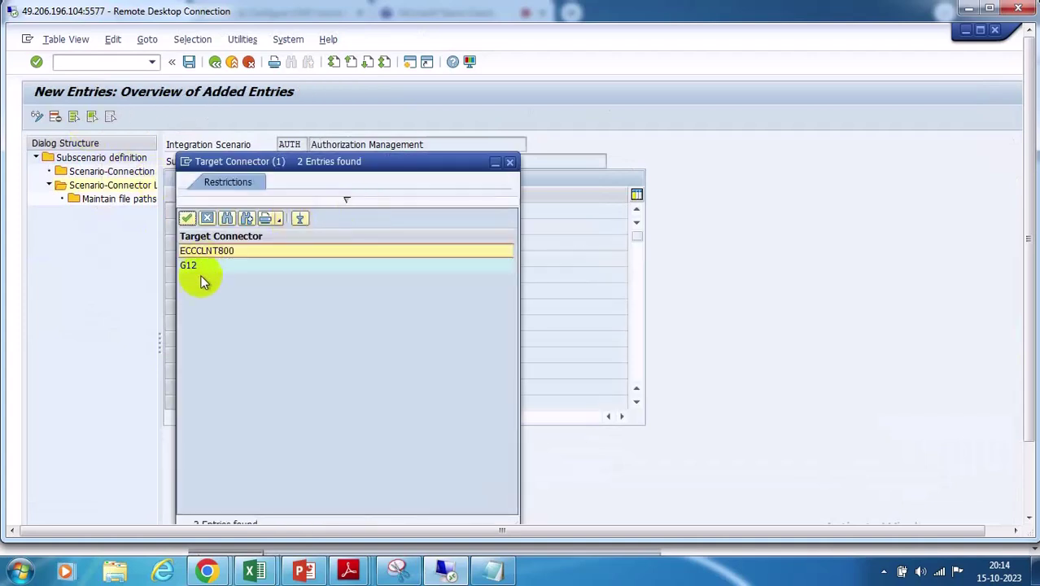
{"action": "left_click", "coordinate": [509, 163]}
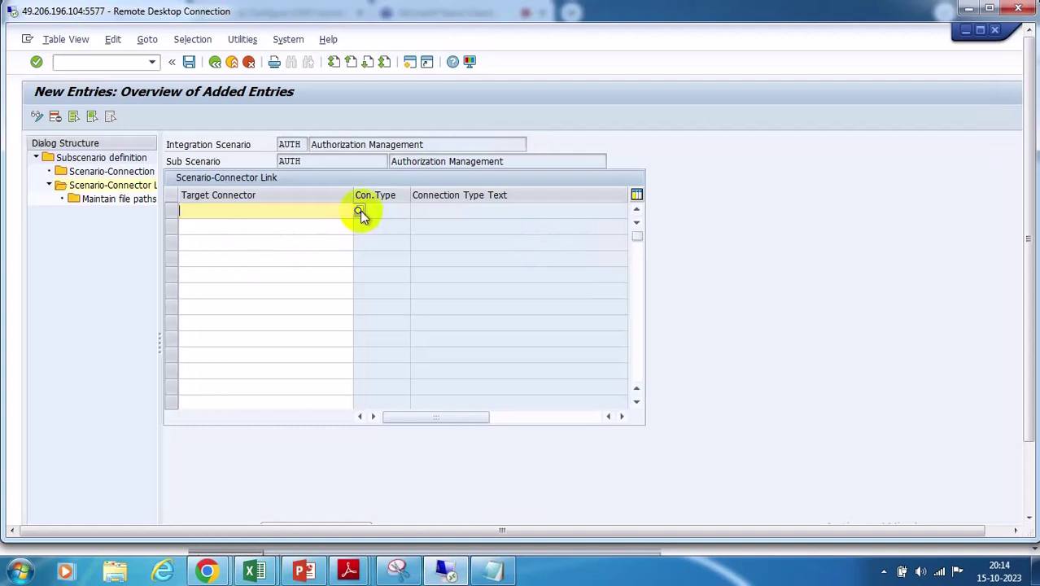
{"action": "left_click", "coordinate": [218, 57]}
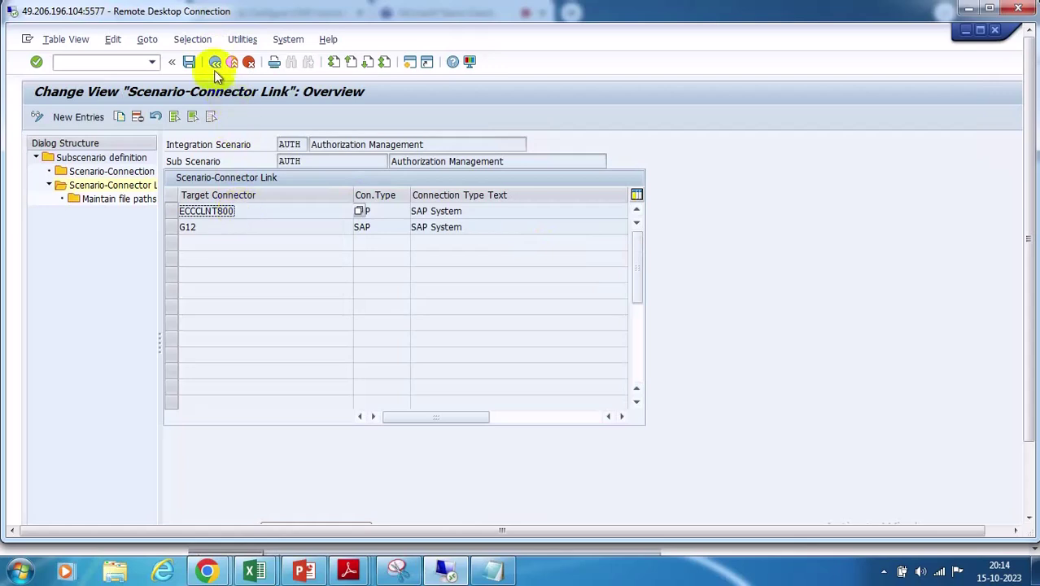
{"action": "left_click", "coordinate": [214, 65]}
Reopen AUTH's Scenario-Connector Link and list the target connectors ECCCLNT800 and G12
{"action": "left_click", "coordinate": [171, 196]}
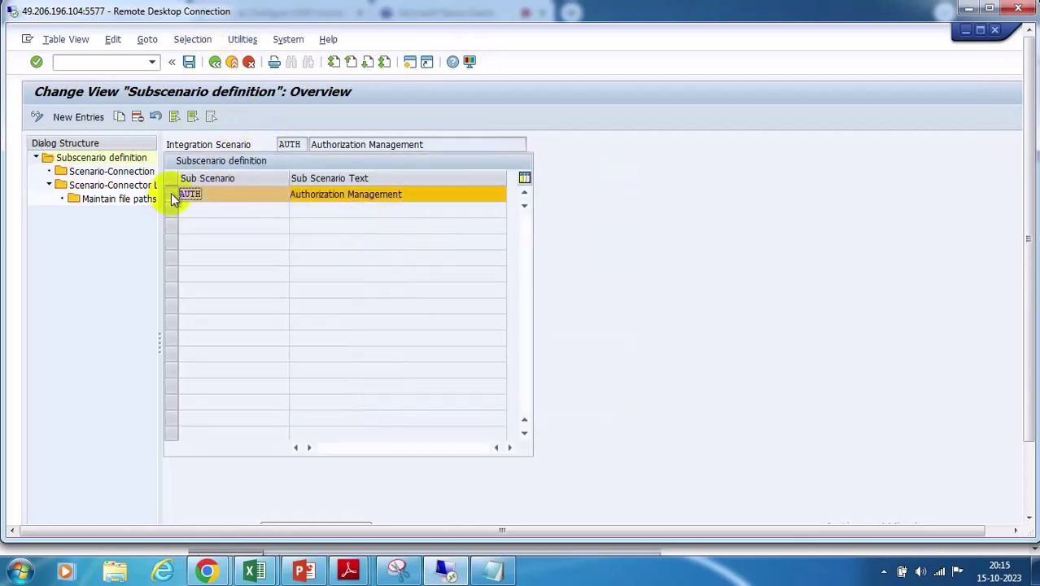
{"action": "double_click", "coordinate": [112, 172]}
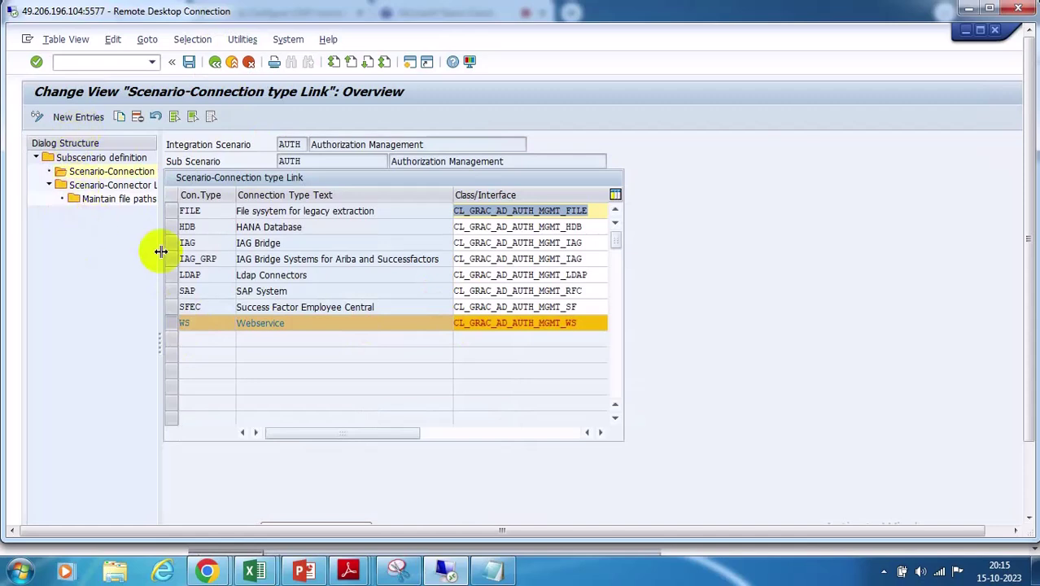
{"action": "double_click", "coordinate": [118, 187]}
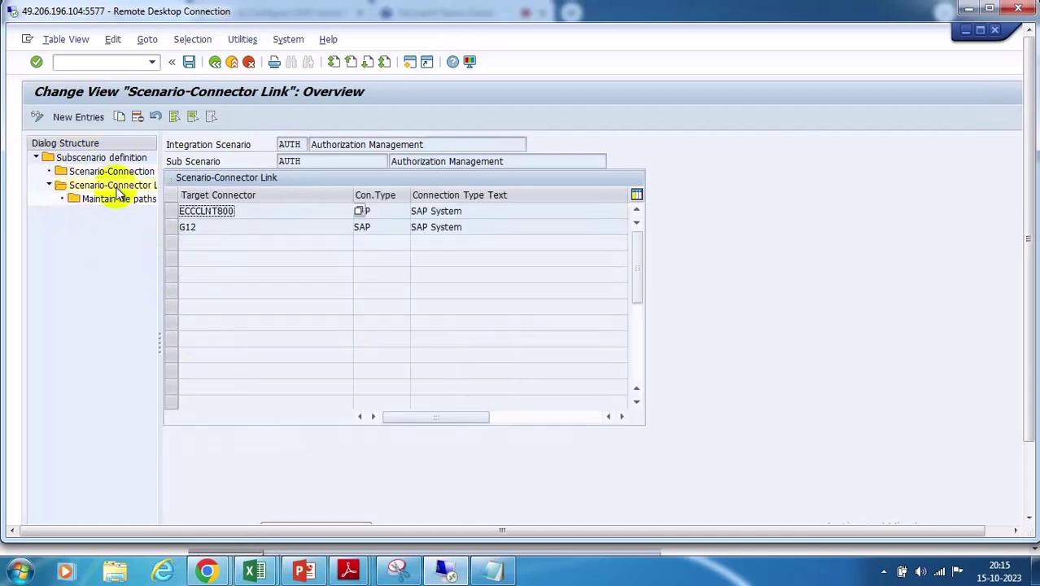
{"action": "left_click", "coordinate": [73, 116]}
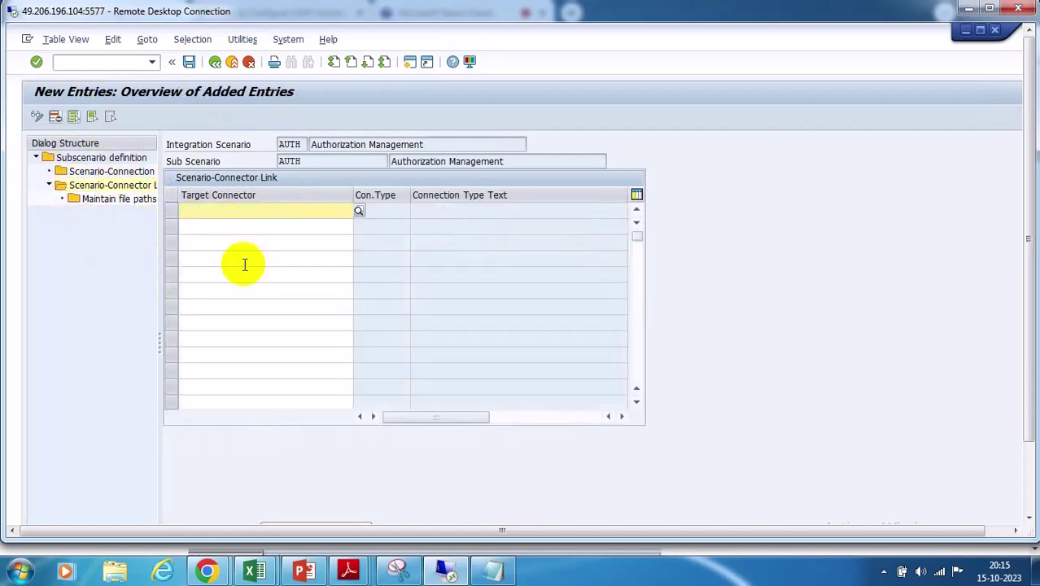
{"action": "left_click", "coordinate": [359, 212]}
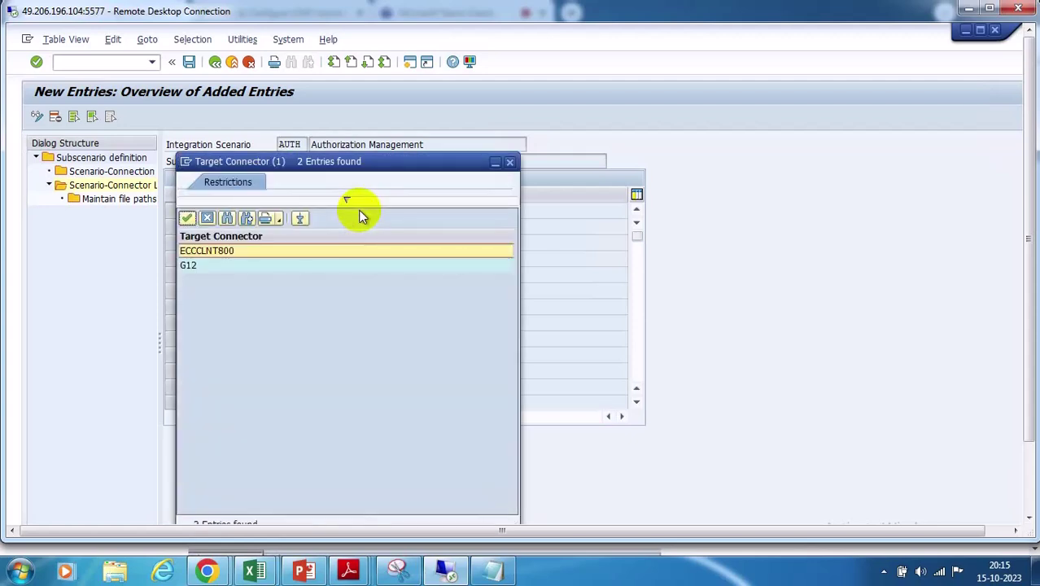
{"action": "left_click", "coordinate": [509, 162]}
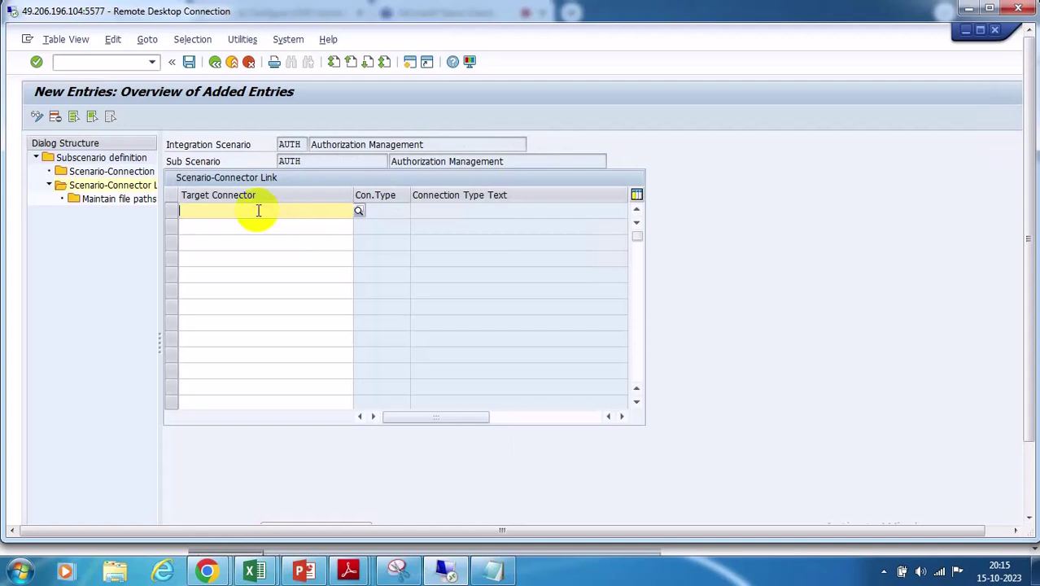
Check the target connector list once more, close it, and return to the IMG tree
{"action": "left_click", "coordinate": [358, 212]}
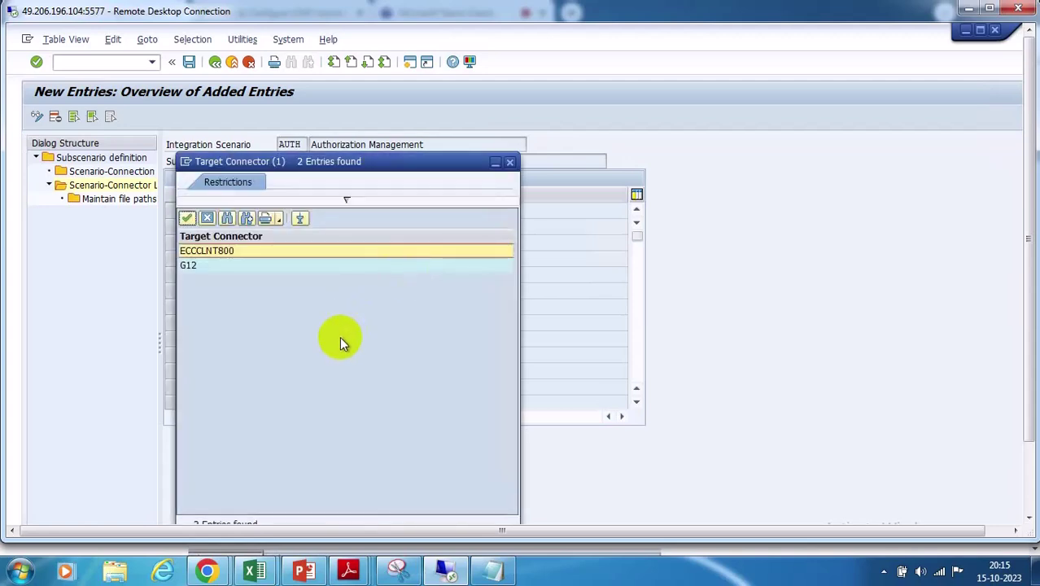
{"action": "left_click", "coordinate": [509, 162]}
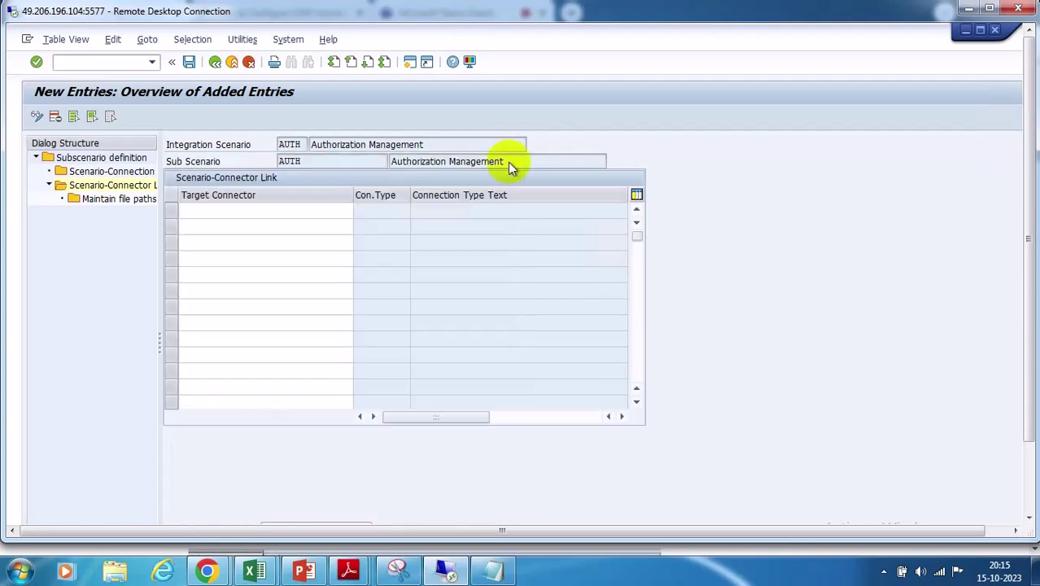
{"action": "left_click", "coordinate": [215, 62]}
{"action": "left_click", "coordinate": [215, 62]}
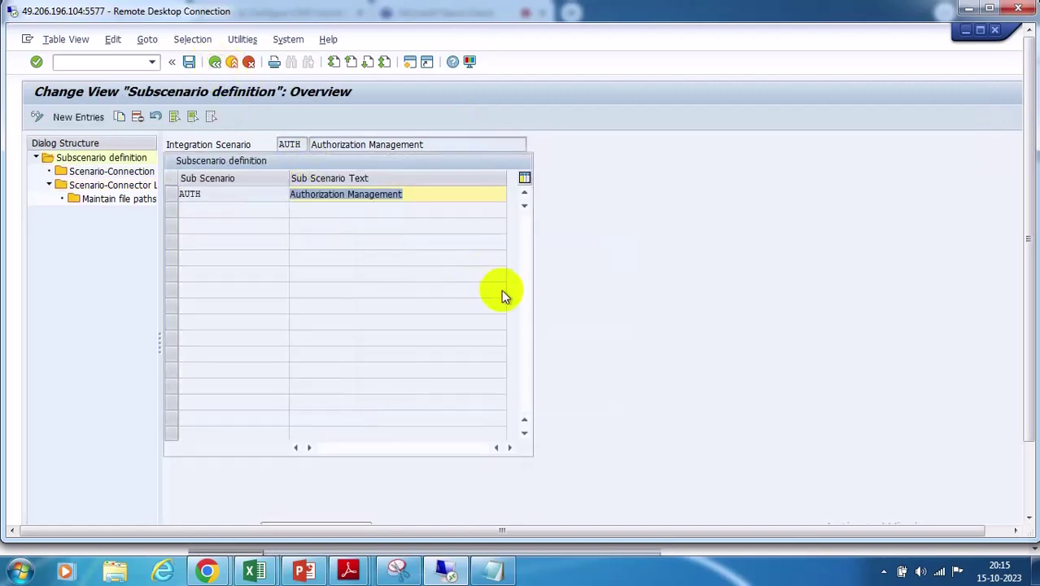
{"action": "left_click", "coordinate": [215, 62]}
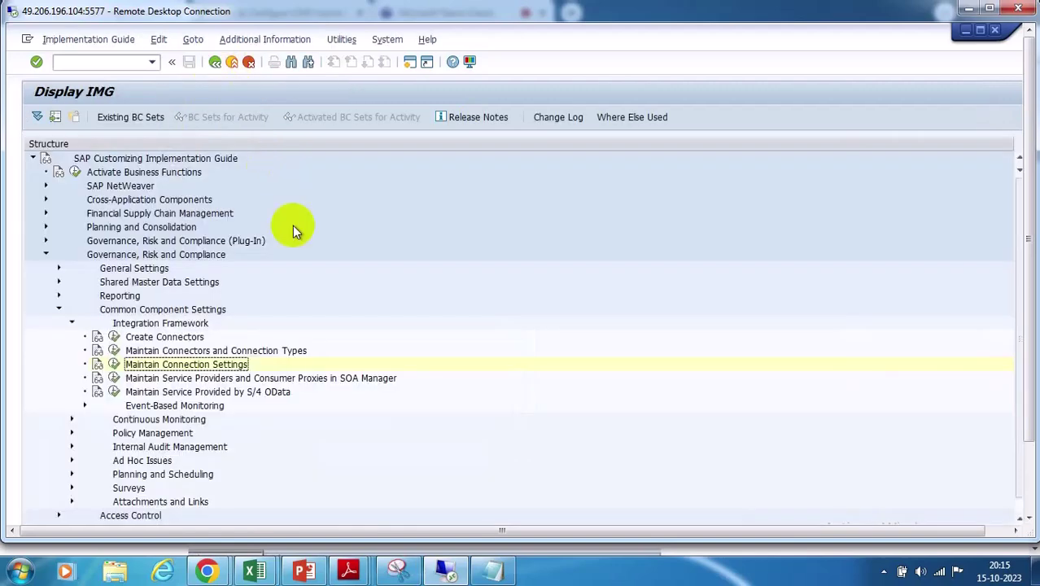
In Define Connectors, set GRC@WS's connection type to WS
{"action": "left_click", "coordinate": [114, 353]}
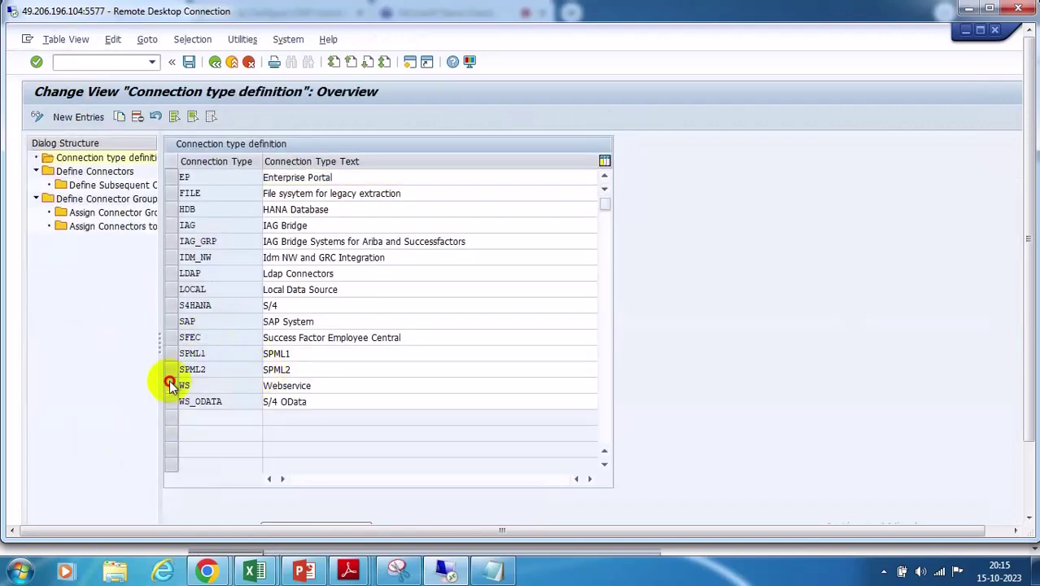
{"action": "left_click", "coordinate": [172, 384]}
{"action": "left_click", "coordinate": [93, 172]}
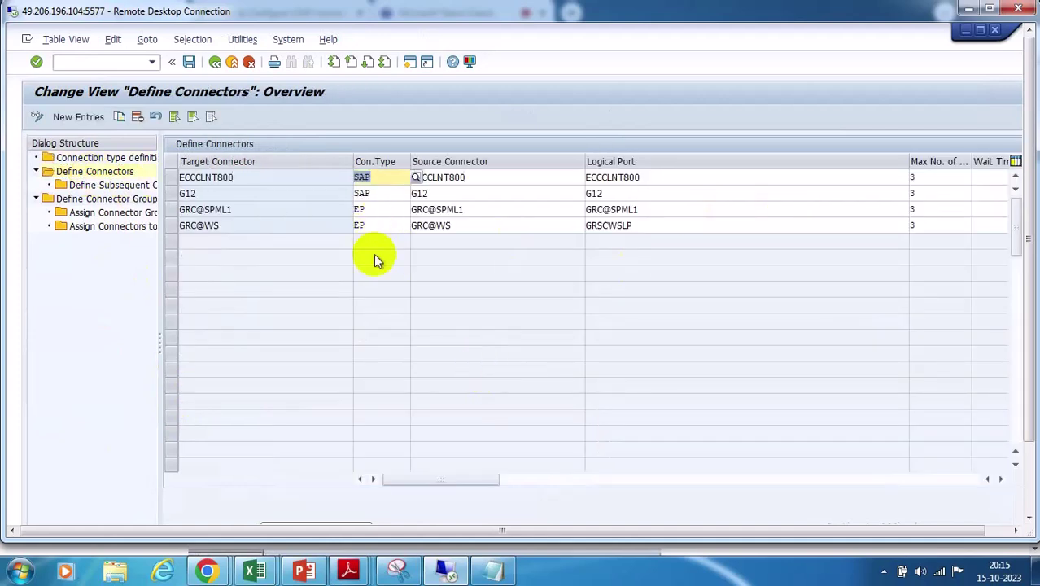
{"action": "left_click", "coordinate": [388, 224]}
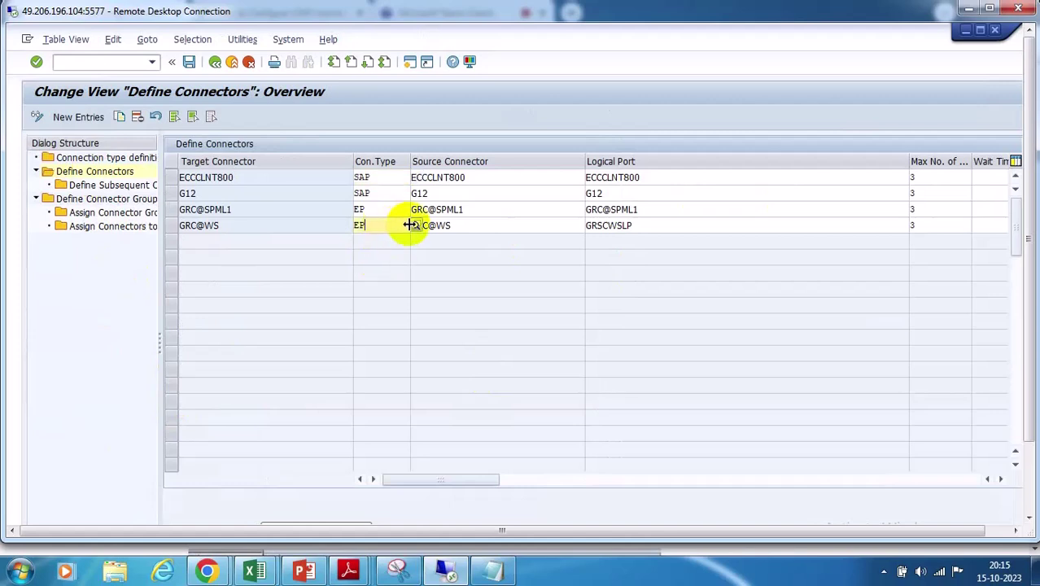
{"action": "left_click", "coordinate": [412, 224]}
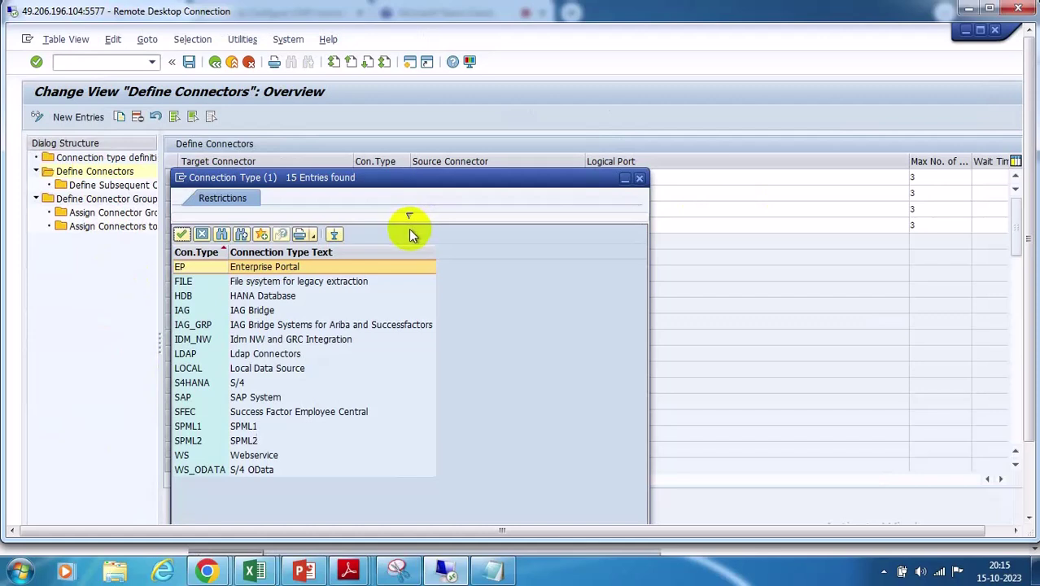
{"action": "left_click", "coordinate": [640, 178]}
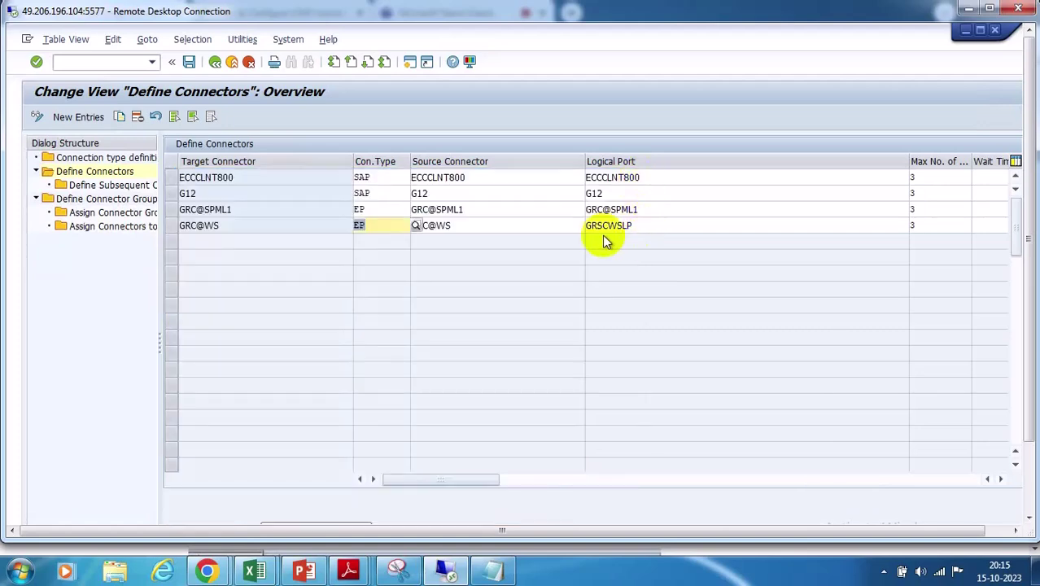
{"action": "left_click", "coordinate": [415, 227]}
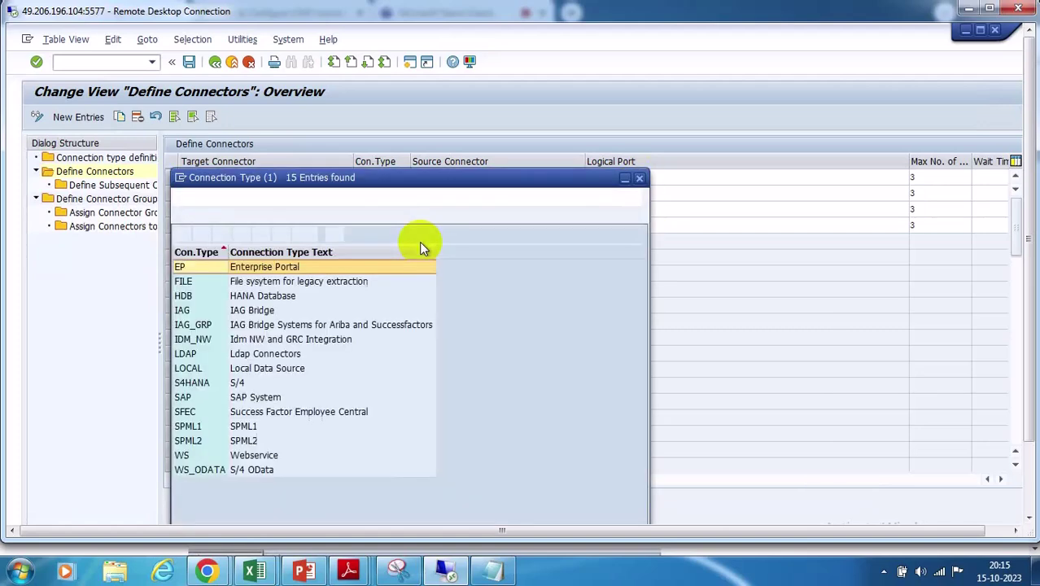
{"action": "double_click", "coordinate": [204, 455]}
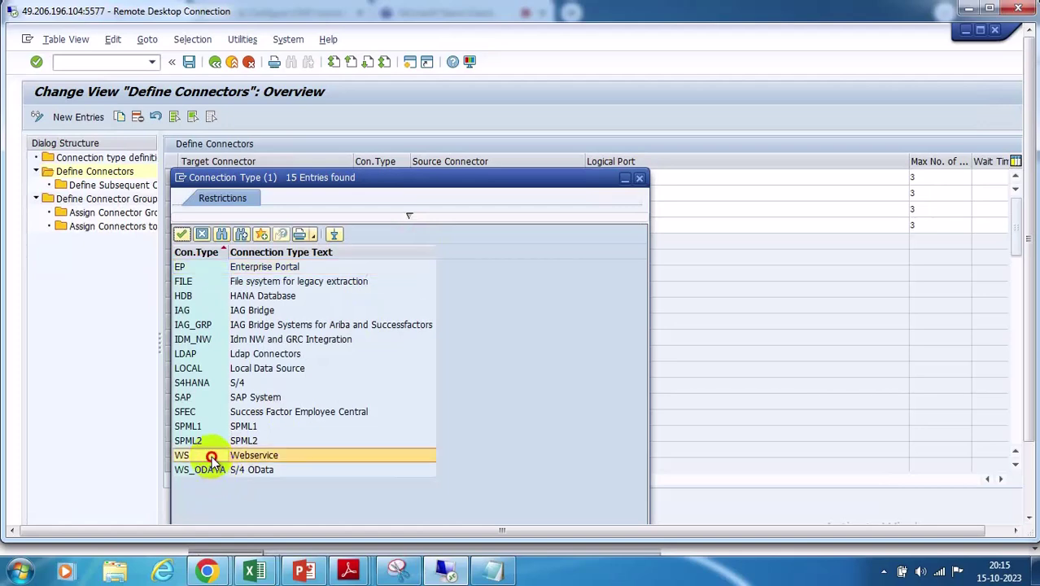
Set GRC@SPML1's connection type to SPML1, save under a customizing request, and return to the IMG
{"action": "left_click", "coordinate": [390, 209]}
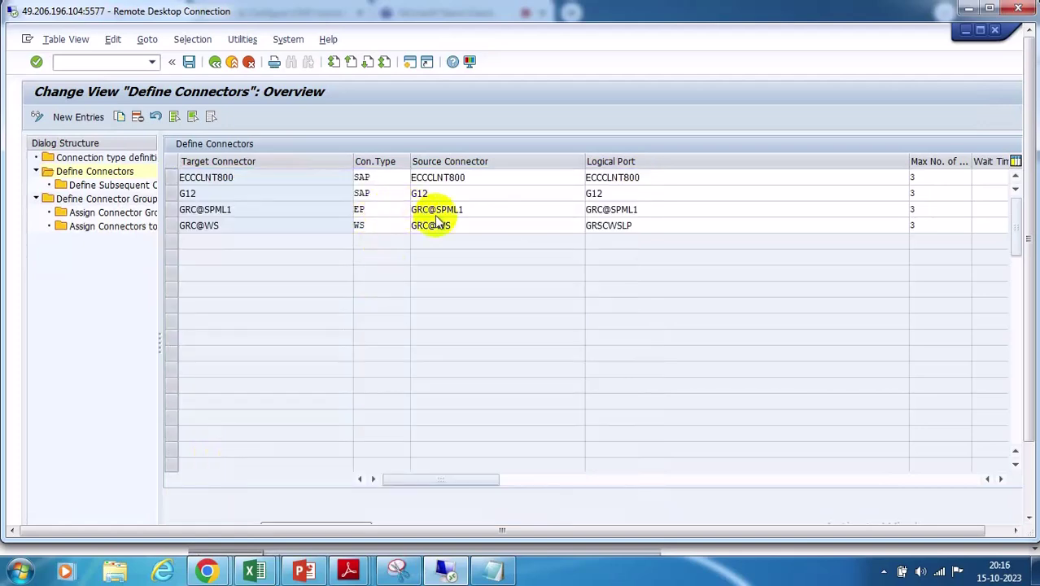
{"action": "left_click", "coordinate": [416, 209]}
{"action": "double_click", "coordinate": [190, 428]}
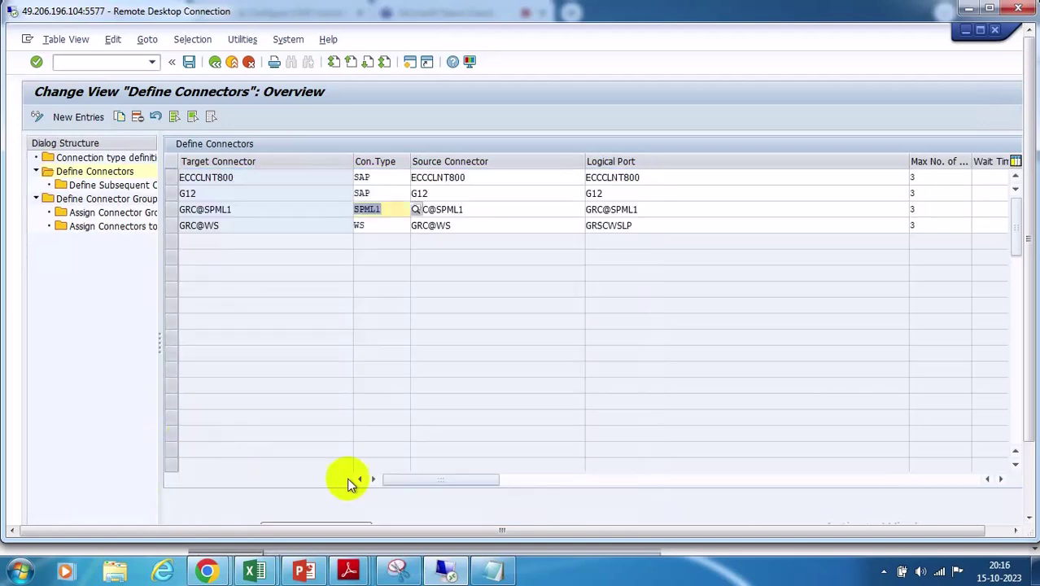
{"action": "left_click", "coordinate": [190, 64]}
{"action": "left_click", "coordinate": [236, 280]}
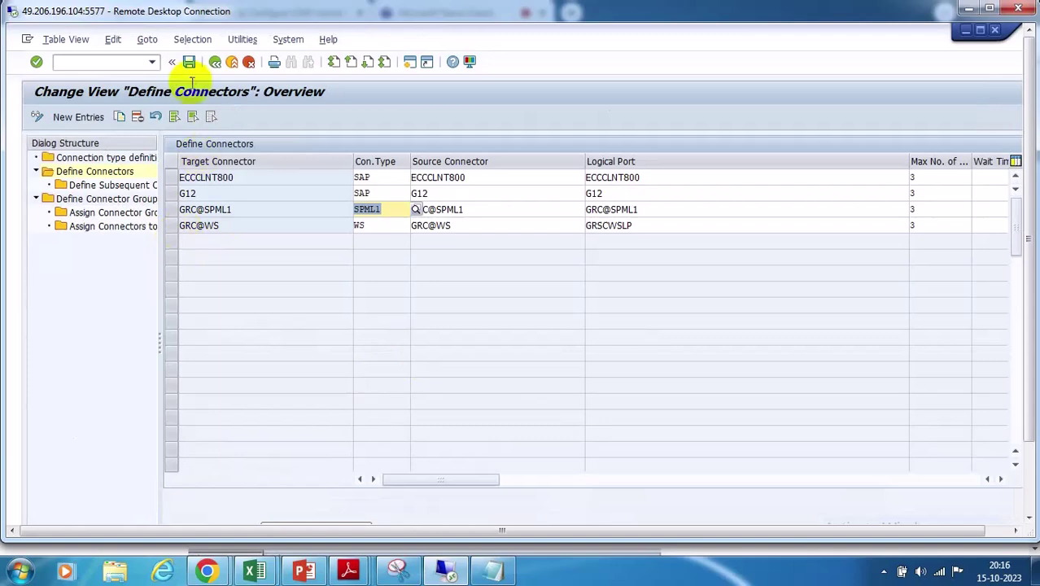
{"action": "left_click", "coordinate": [215, 62]}
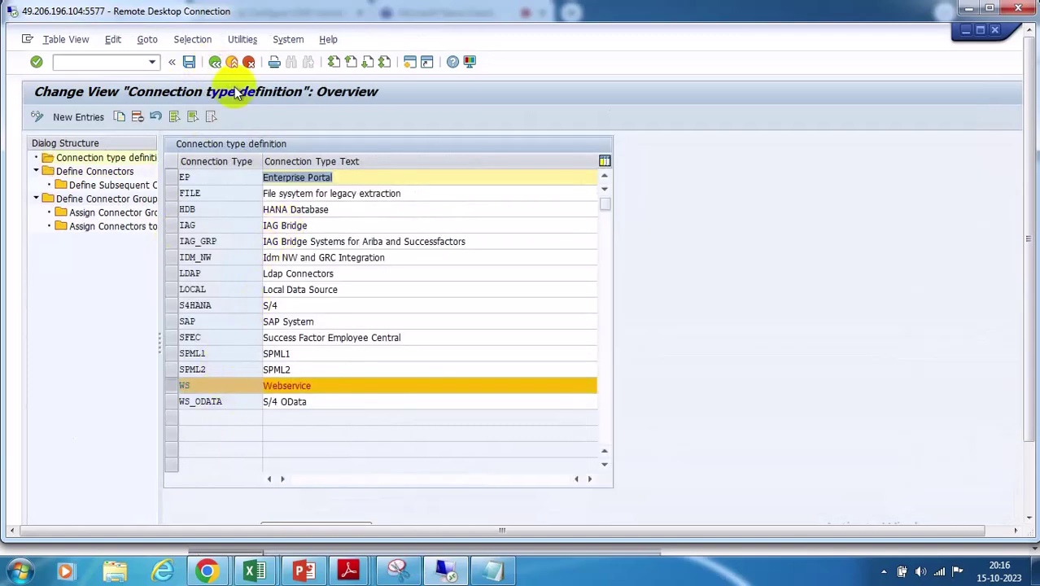
{"action": "left_click", "coordinate": [215, 63]}
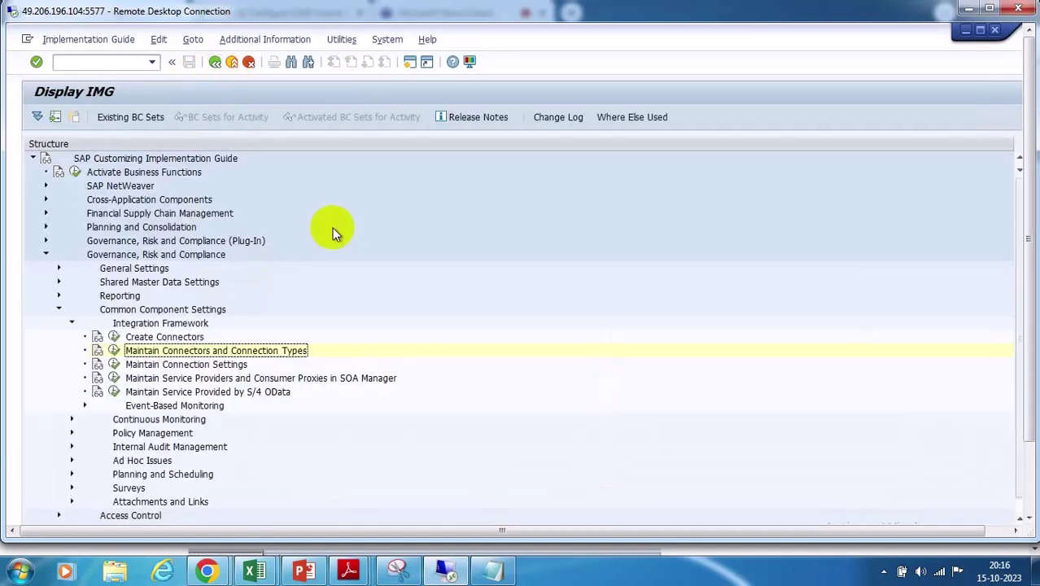
Open AUTH connection settings at the WS connection type's Scenario-Connector Link
{"action": "left_click", "coordinate": [114, 363]}
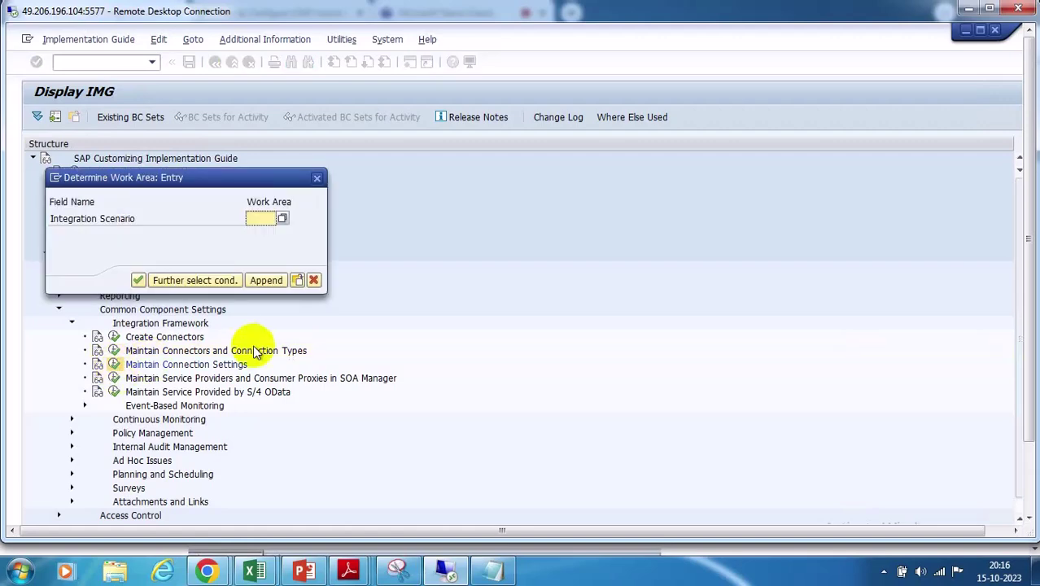
{"action": "left_click", "coordinate": [280, 221]}
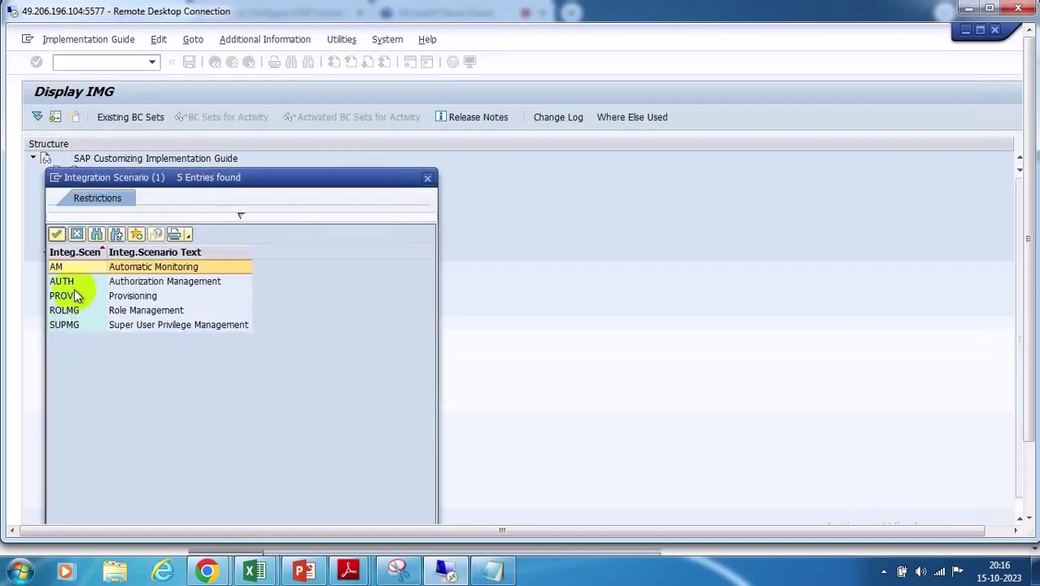
{"action": "left_click", "coordinate": [69, 288]}
{"action": "left_click", "coordinate": [138, 280]}
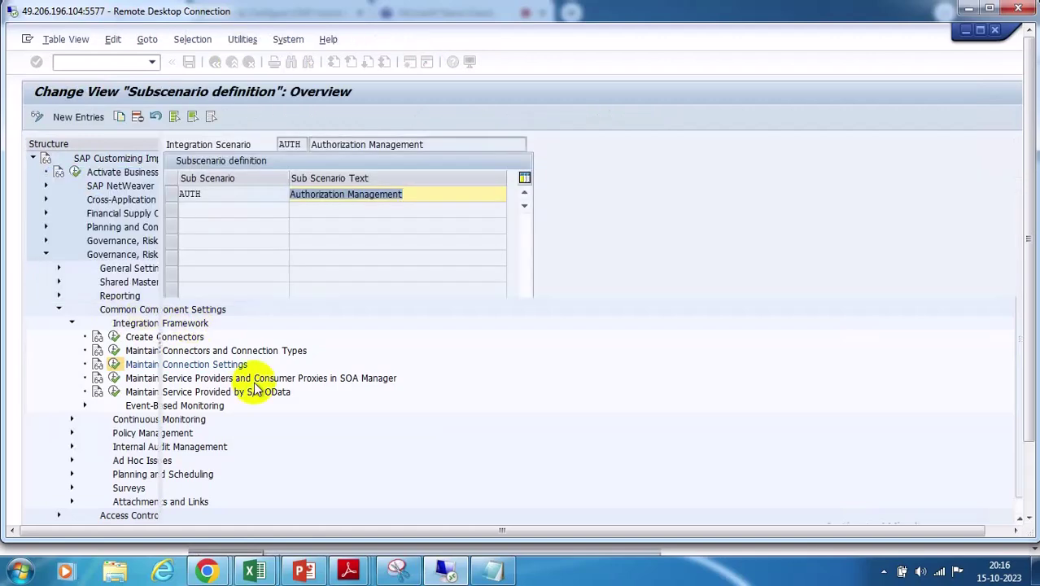
{"action": "left_click", "coordinate": [172, 195]}
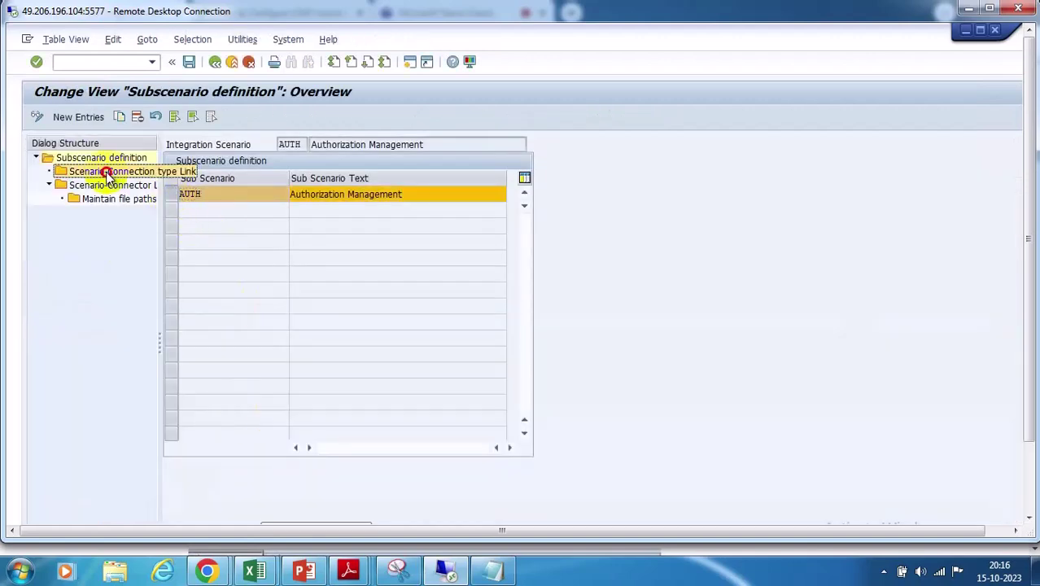
{"action": "double_click", "coordinate": [106, 171]}
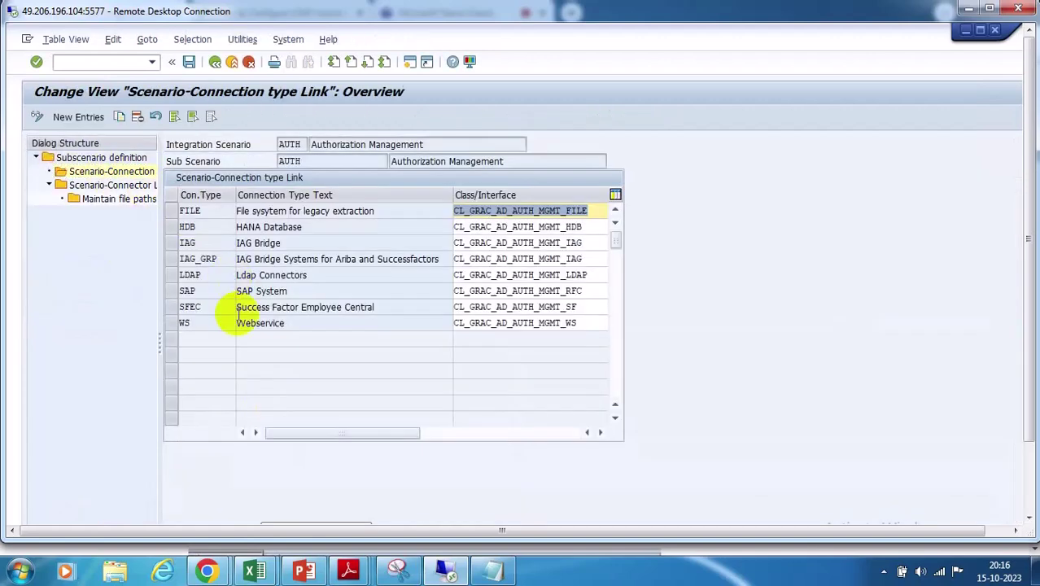
{"action": "left_click", "coordinate": [171, 323]}
{"action": "double_click", "coordinate": [107, 185]}
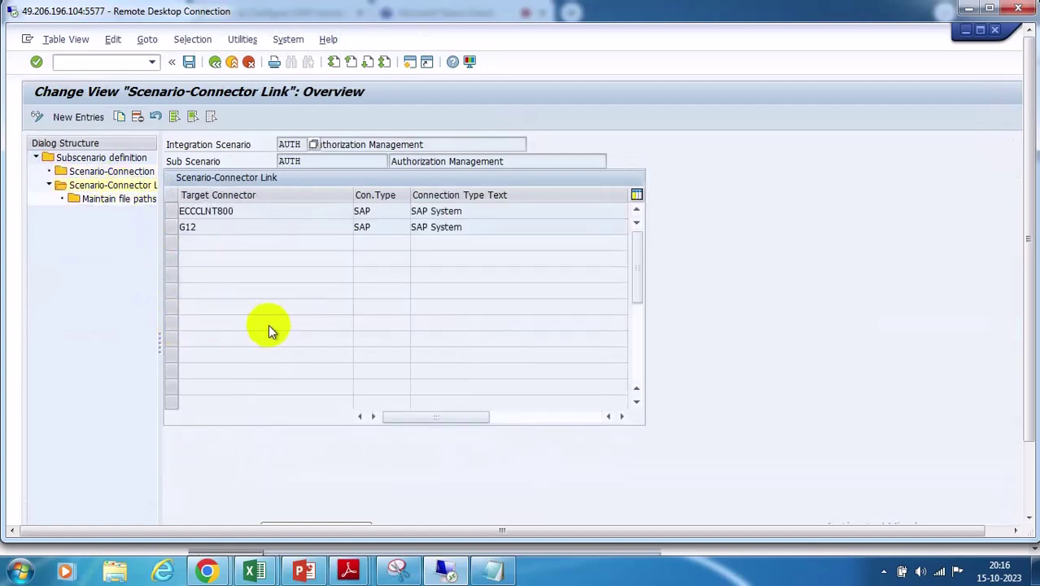
Add GRC@WS as a target connector link and save it under a customizing request
{"action": "left_click", "coordinate": [81, 117]}
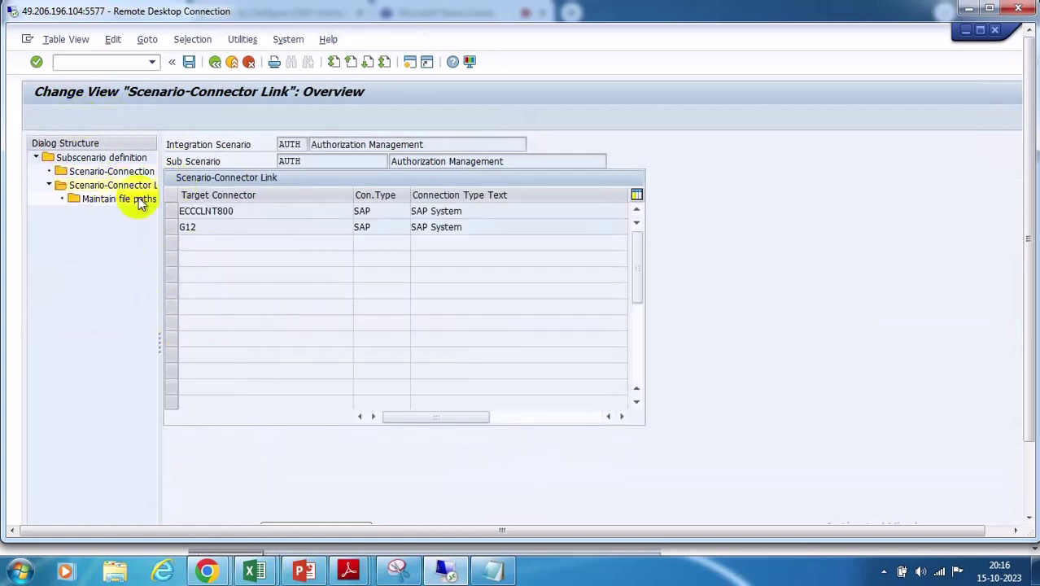
{"action": "left_click", "coordinate": [358, 211]}
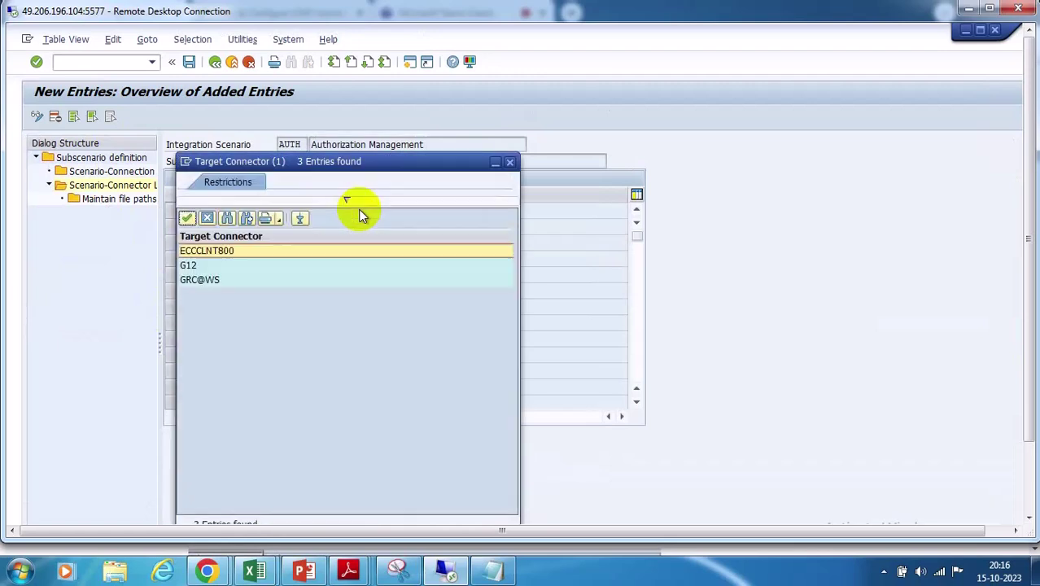
{"action": "double_click", "coordinate": [217, 280]}
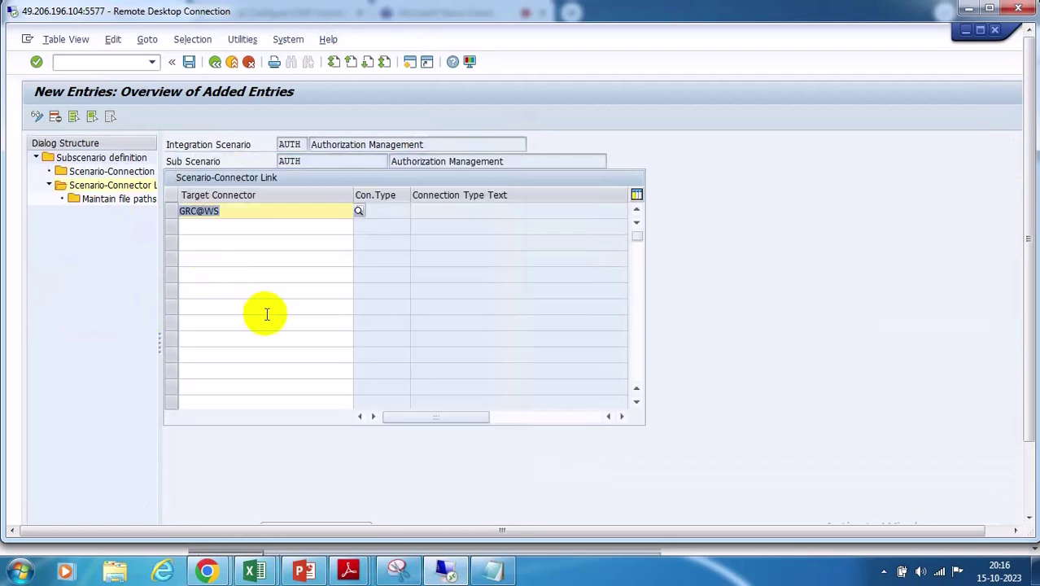
{"action": "key", "text": "Return"}
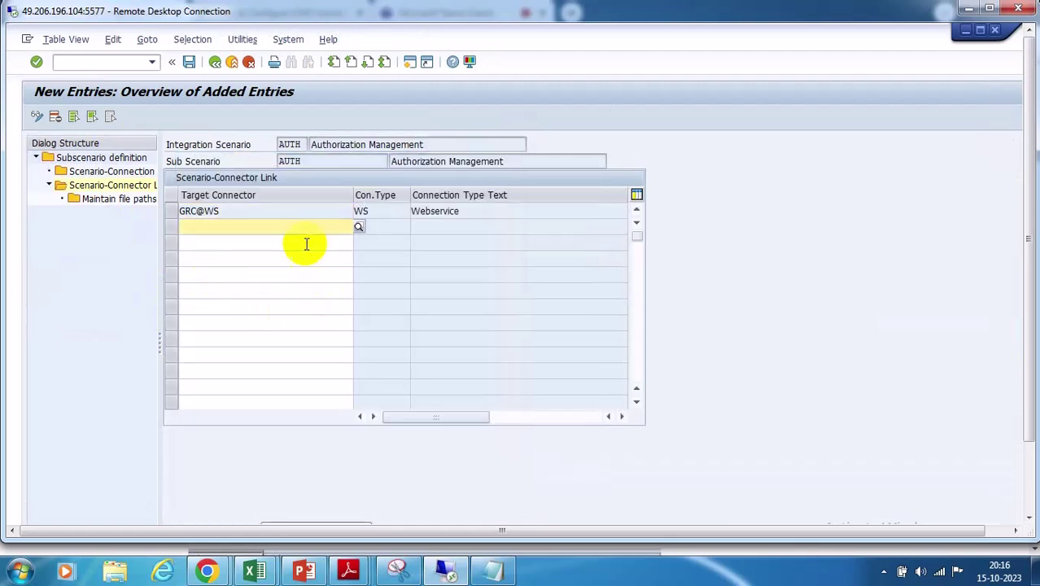
{"action": "left_click", "coordinate": [187, 63]}
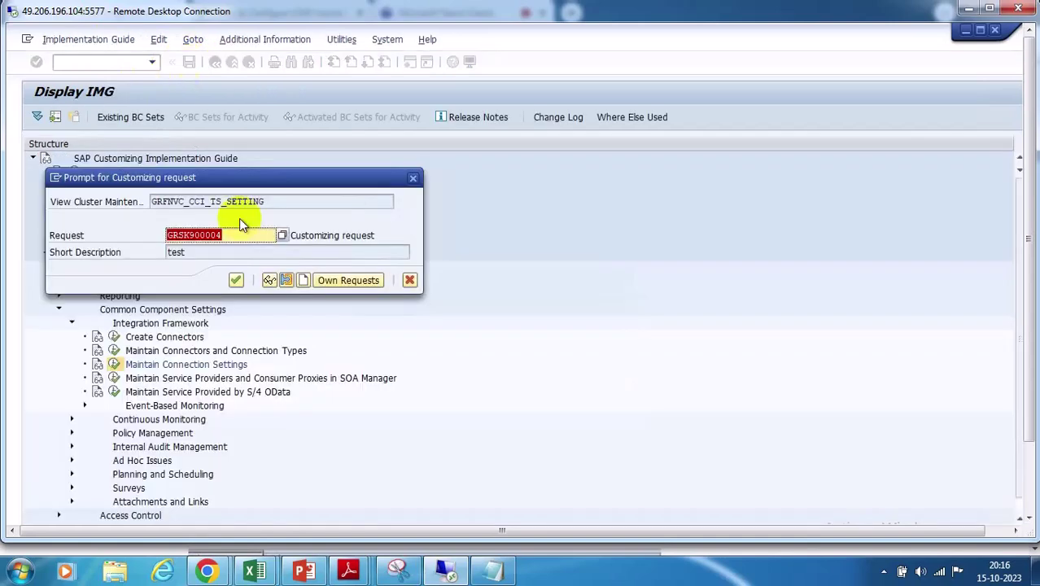
{"action": "left_click", "coordinate": [235, 280]}
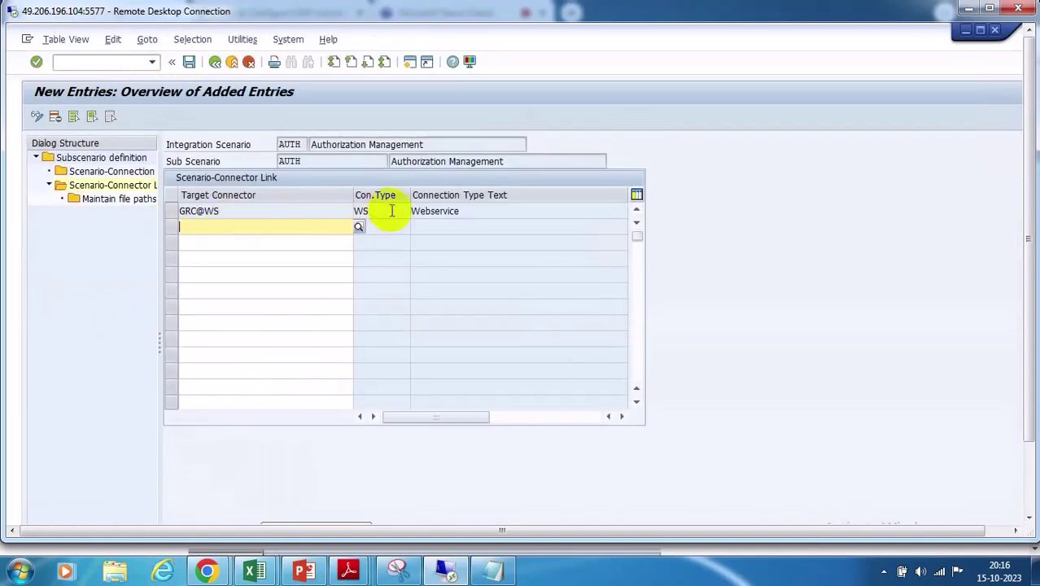
Recheck the connection types linked to AUTH, then return to the IMG tree
{"action": "left_click", "coordinate": [215, 62]}
{"action": "left_click", "coordinate": [215, 63]}
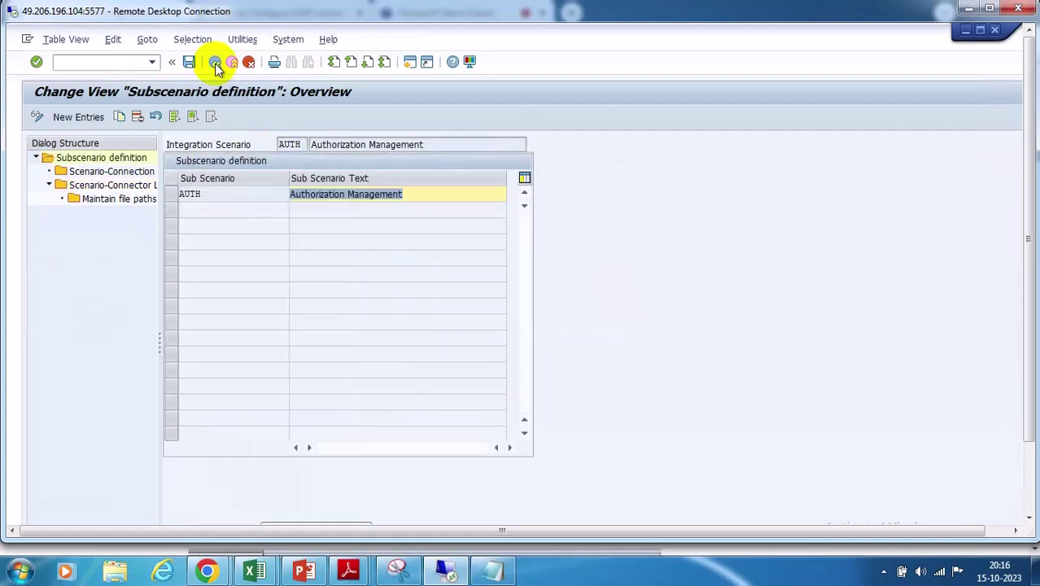
{"action": "left_click", "coordinate": [170, 193]}
{"action": "double_click", "coordinate": [114, 171]}
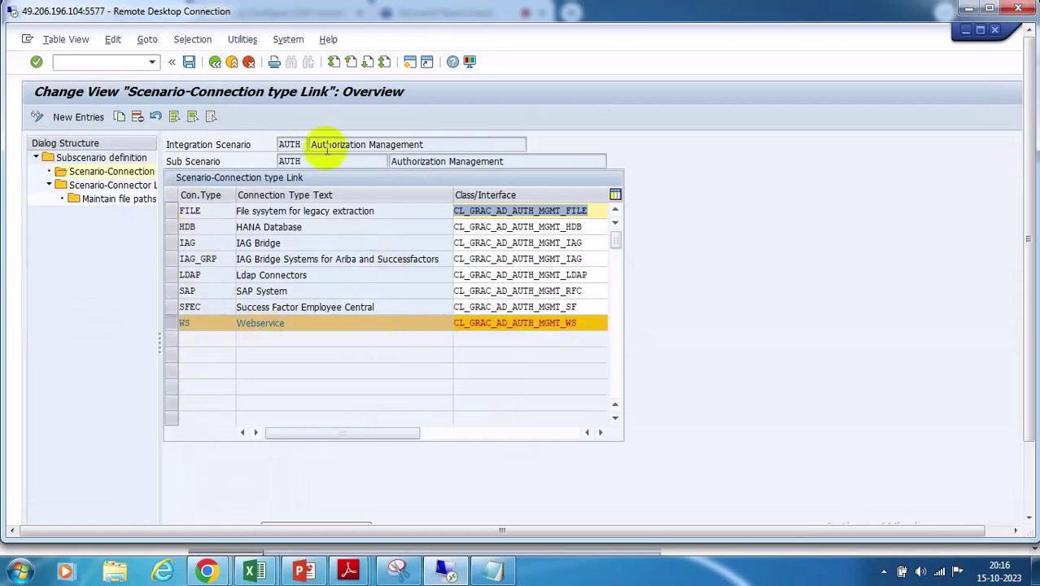
{"action": "left_click", "coordinate": [215, 62]}
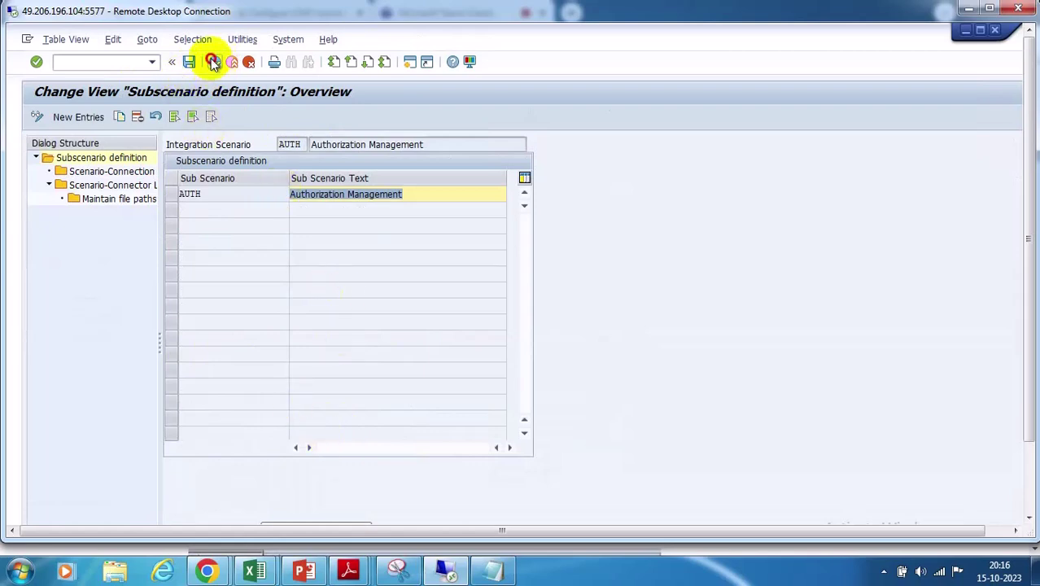
{"action": "left_click", "coordinate": [214, 63]}
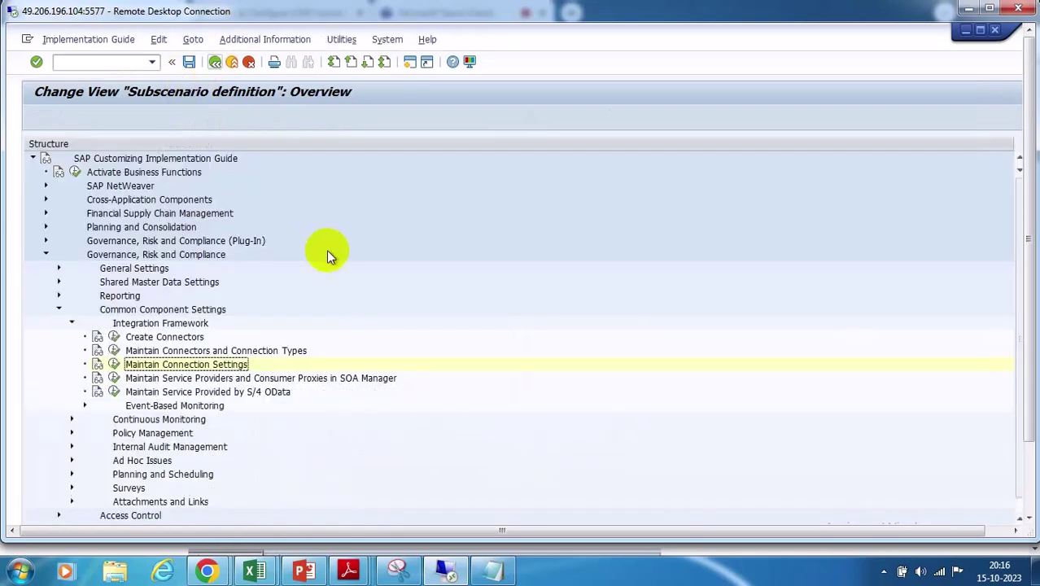
Open PROV Provisioning connection settings at the WS type's Scenario-Connector Link
{"action": "left_click", "coordinate": [114, 365]}
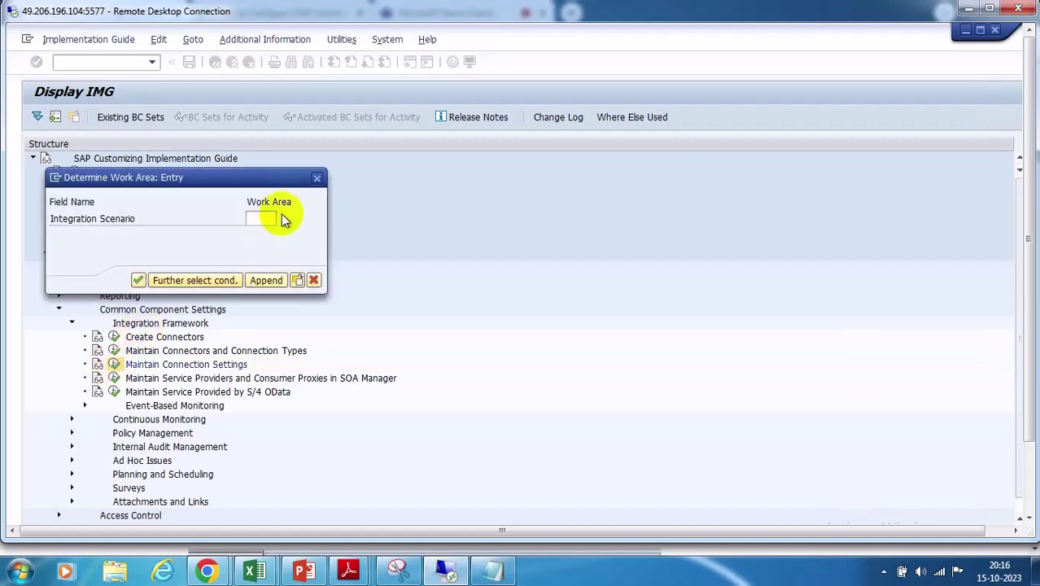
{"action": "left_click", "coordinate": [283, 218]}
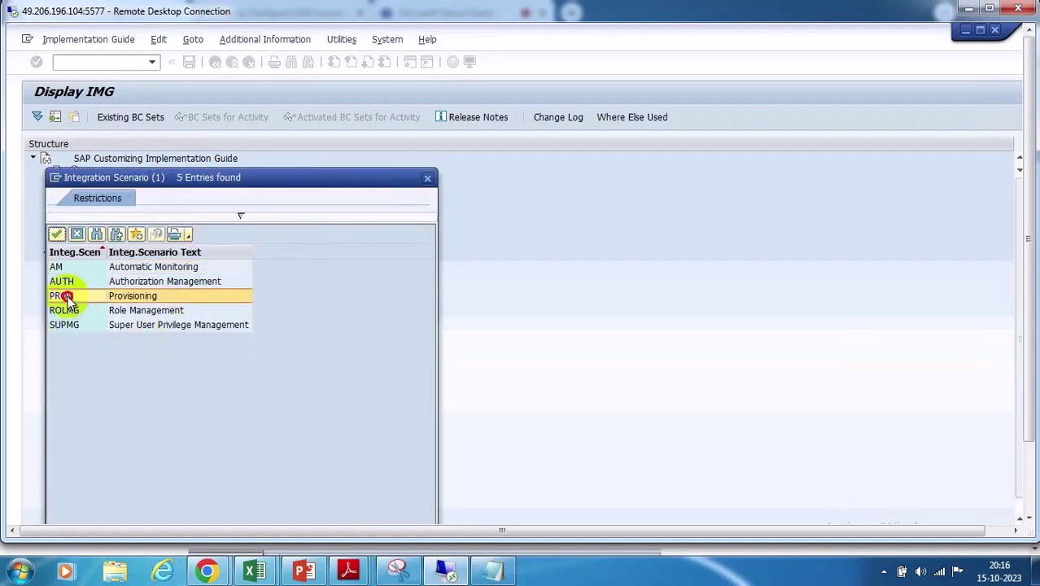
{"action": "double_click", "coordinate": [65, 294]}
{"action": "left_click", "coordinate": [134, 278]}
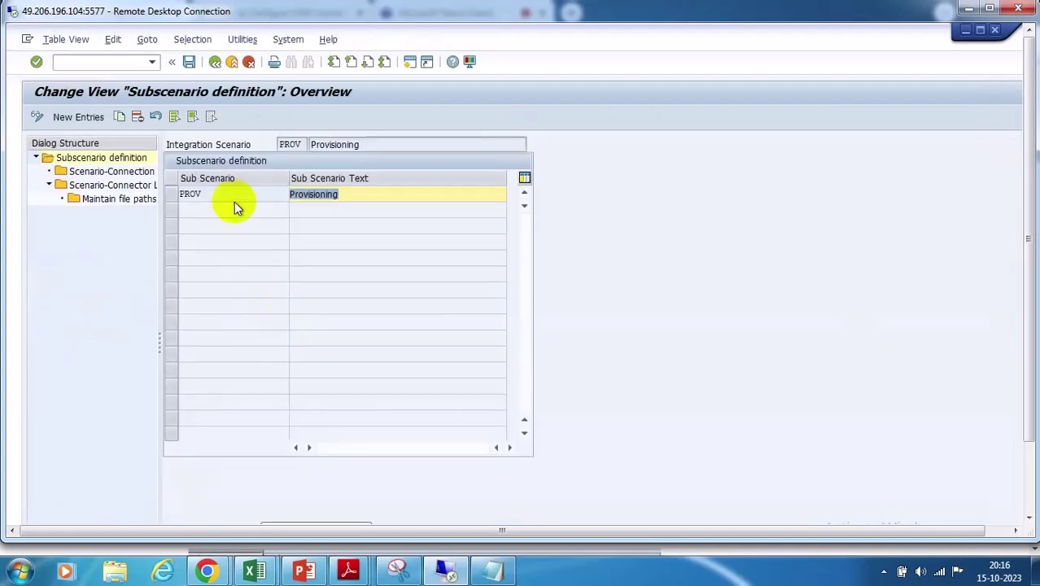
{"action": "left_click", "coordinate": [169, 194]}
{"action": "double_click", "coordinate": [111, 174]}
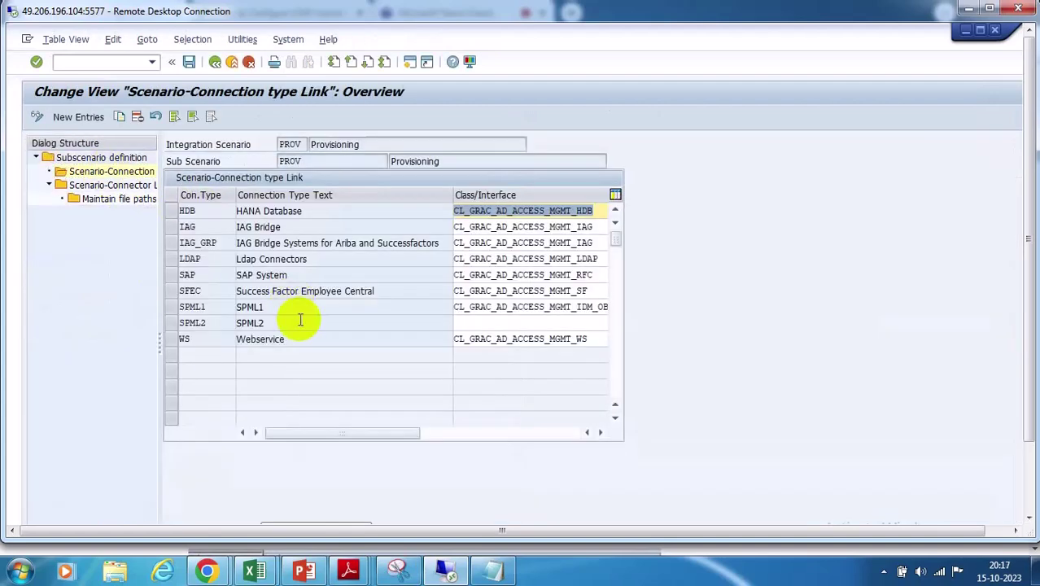
{"action": "left_click", "coordinate": [171, 341]}
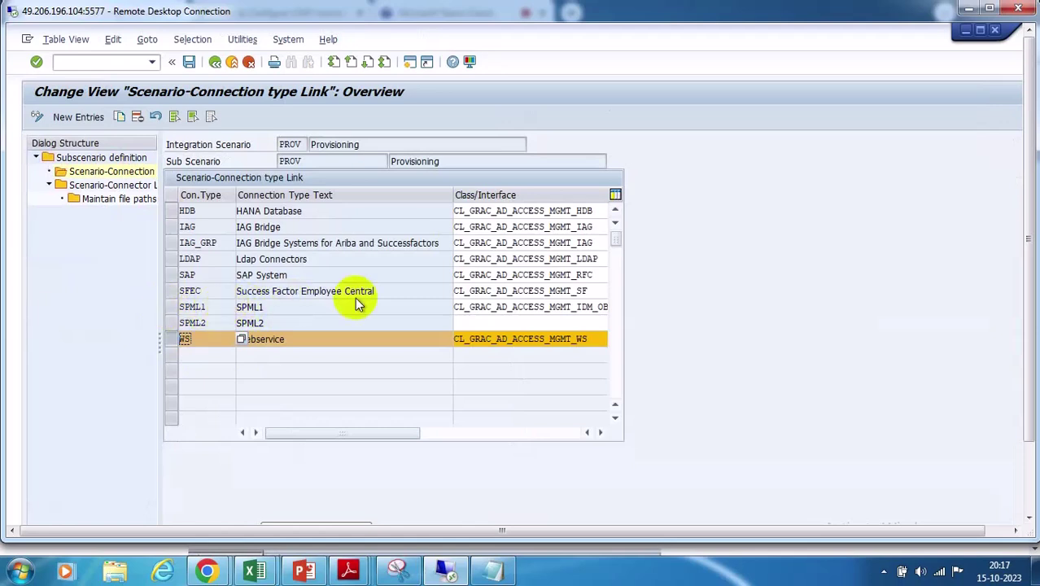
{"action": "double_click", "coordinate": [82, 185]}
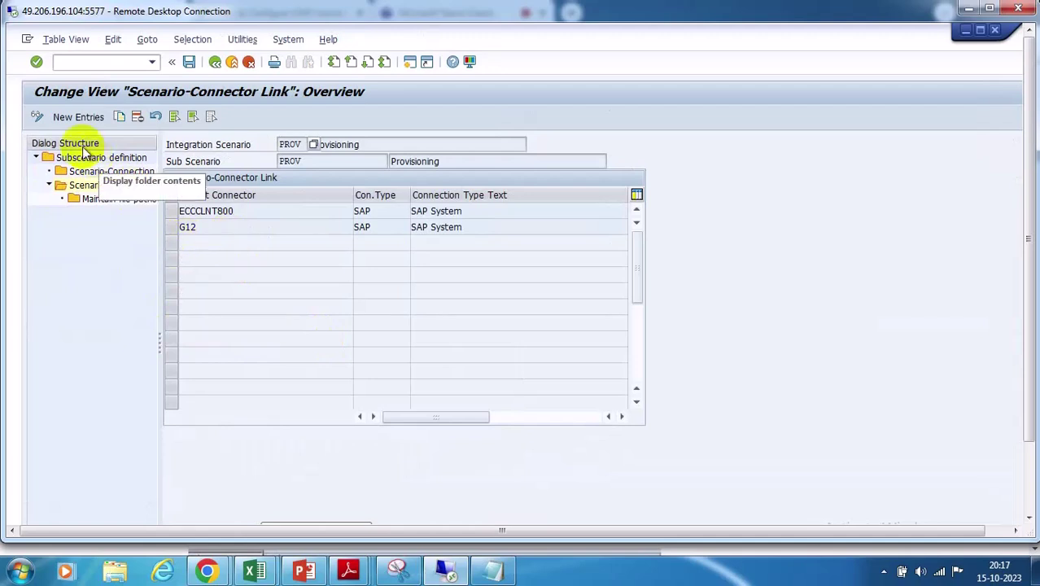
Add GRC@WS as a PROV connector link and save it under a customizing request
{"action": "left_click", "coordinate": [82, 117]}
{"action": "left_click", "coordinate": [359, 210]}
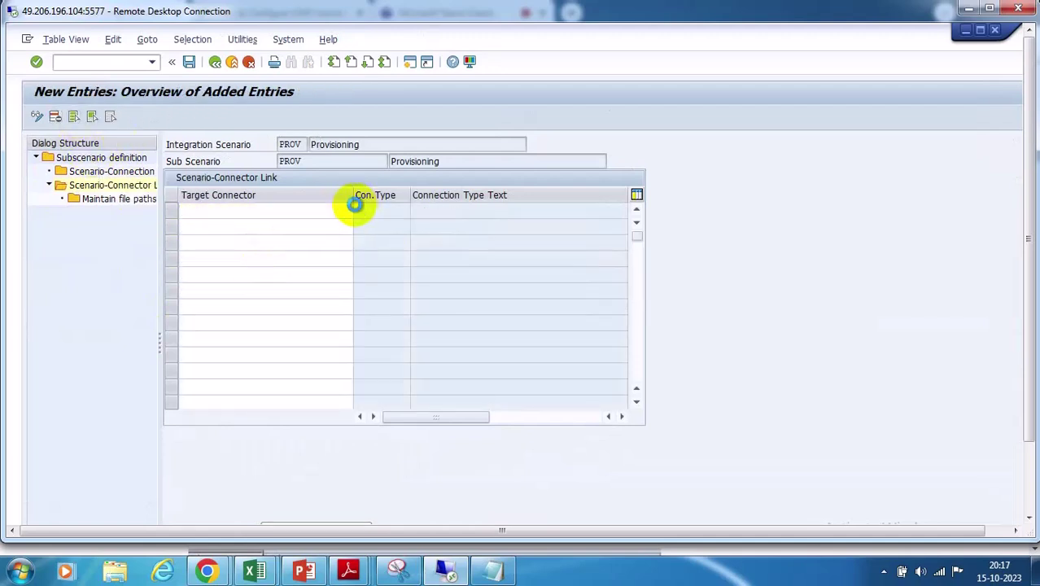
{"action": "double_click", "coordinate": [208, 294]}
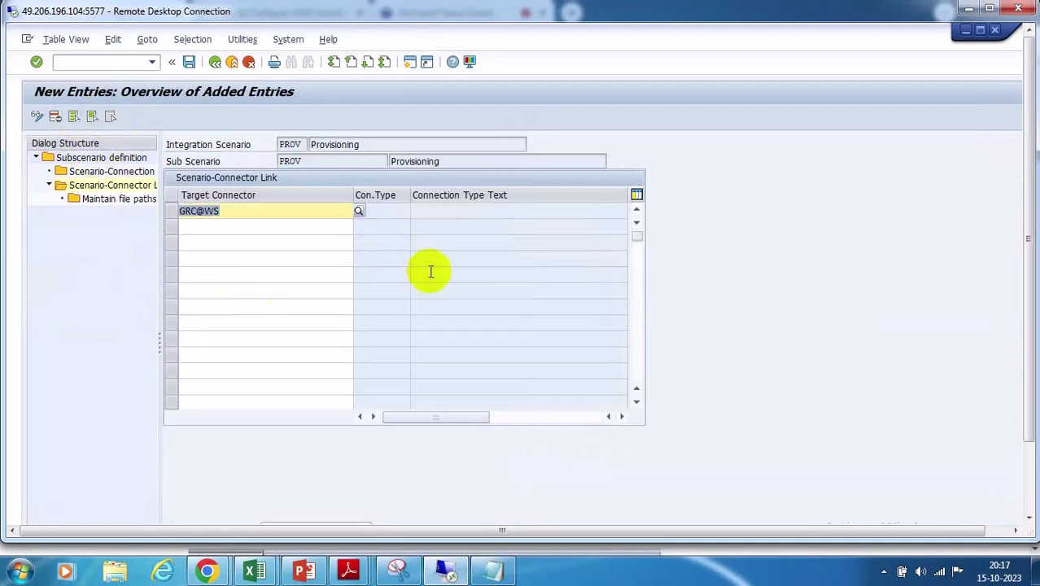
{"action": "key", "text": "Return"}
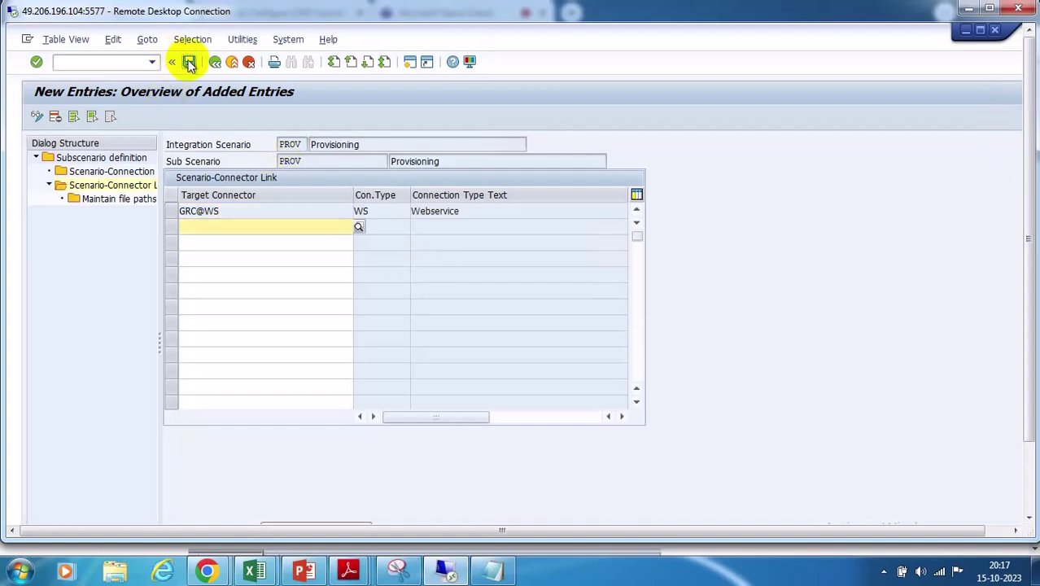
{"action": "left_click", "coordinate": [189, 62]}
{"action": "left_click", "coordinate": [238, 280]}
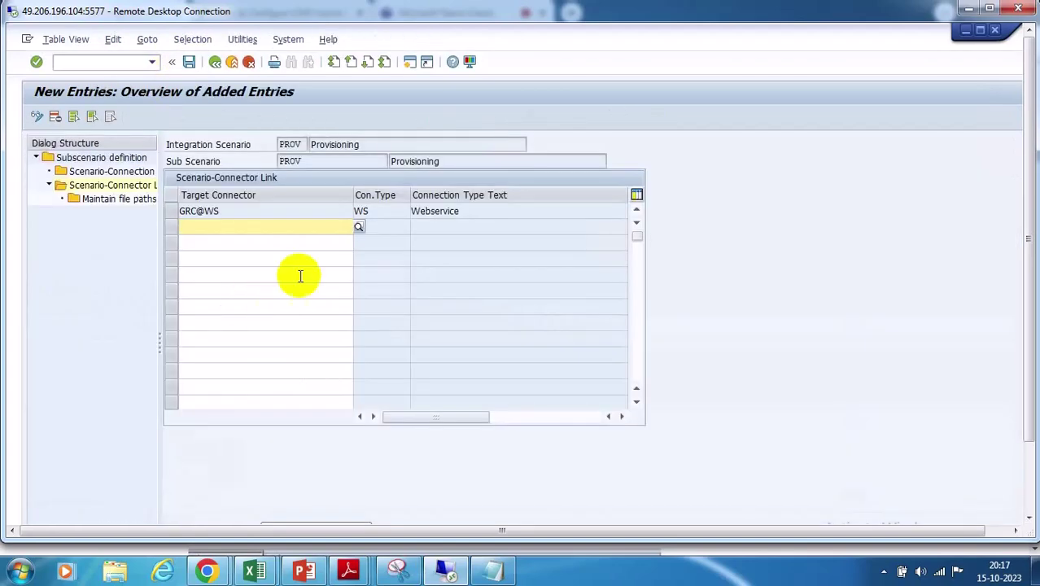
{"action": "left_click", "coordinate": [215, 63]}
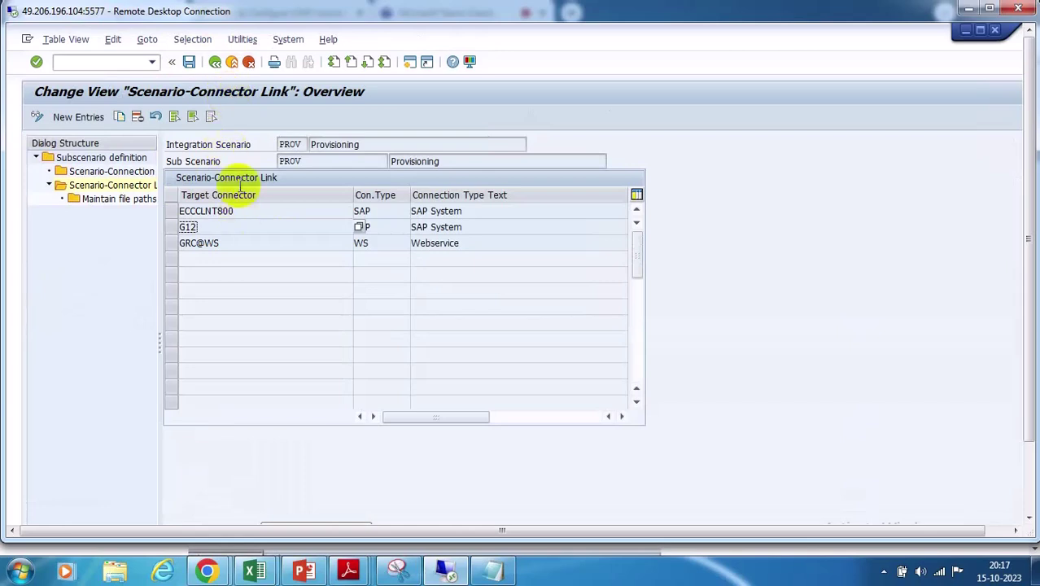
{"action": "left_click", "coordinate": [215, 63]}
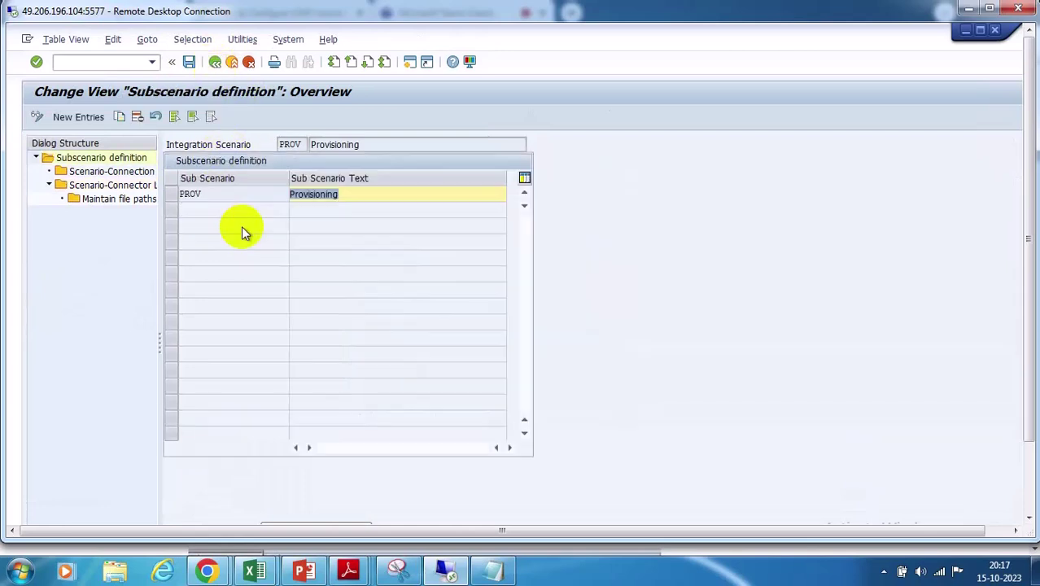
Open the Scenario-Connector Link for PROV's SPML1 connection type
{"action": "left_click", "coordinate": [171, 193]}
{"action": "double_click", "coordinate": [112, 171]}
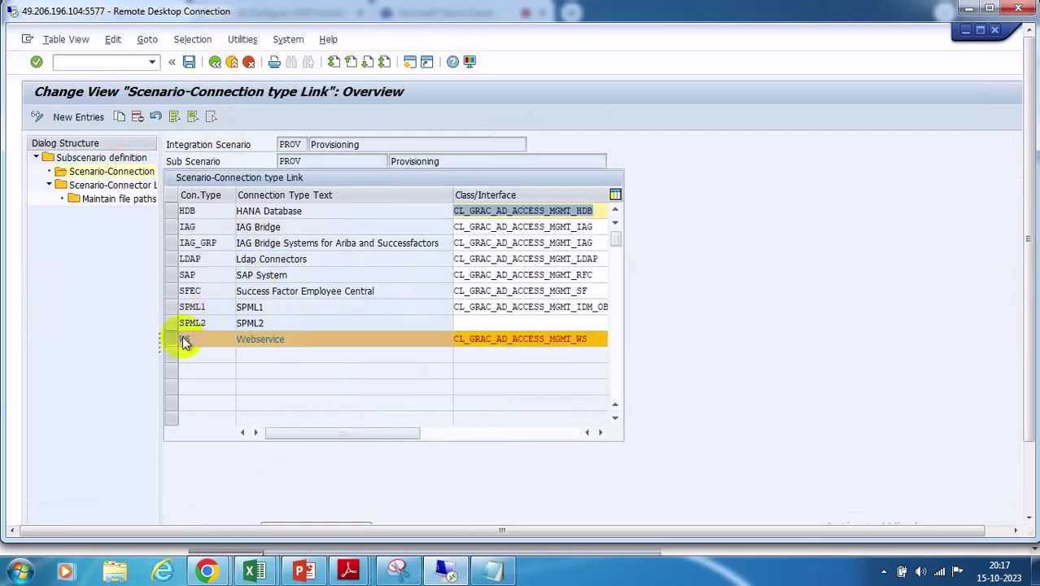
{"action": "left_click", "coordinate": [173, 309]}
{"action": "left_click", "coordinate": [170, 339]}
{"action": "left_click", "coordinate": [96, 187]}
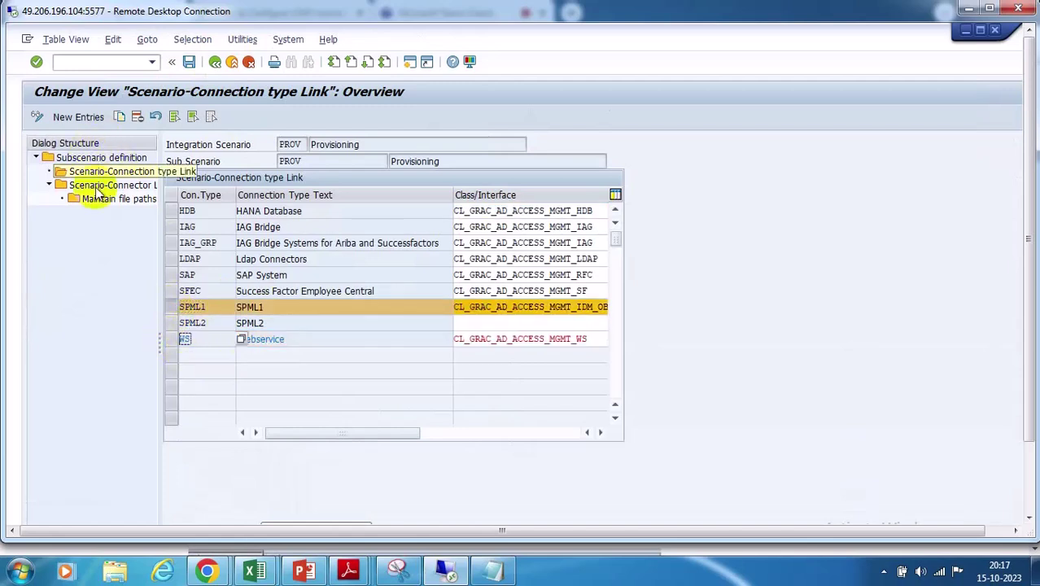
{"action": "double_click", "coordinate": [96, 189]}
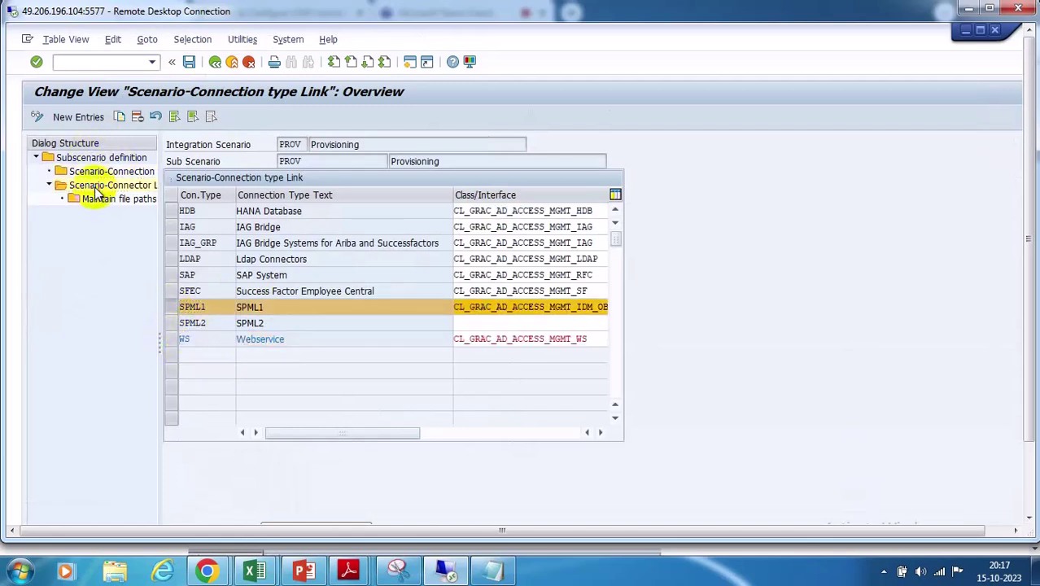
Add GRC@SPML1 as a PROV connector link, save it, and return to the IMG tree
{"action": "left_click", "coordinate": [78, 119]}
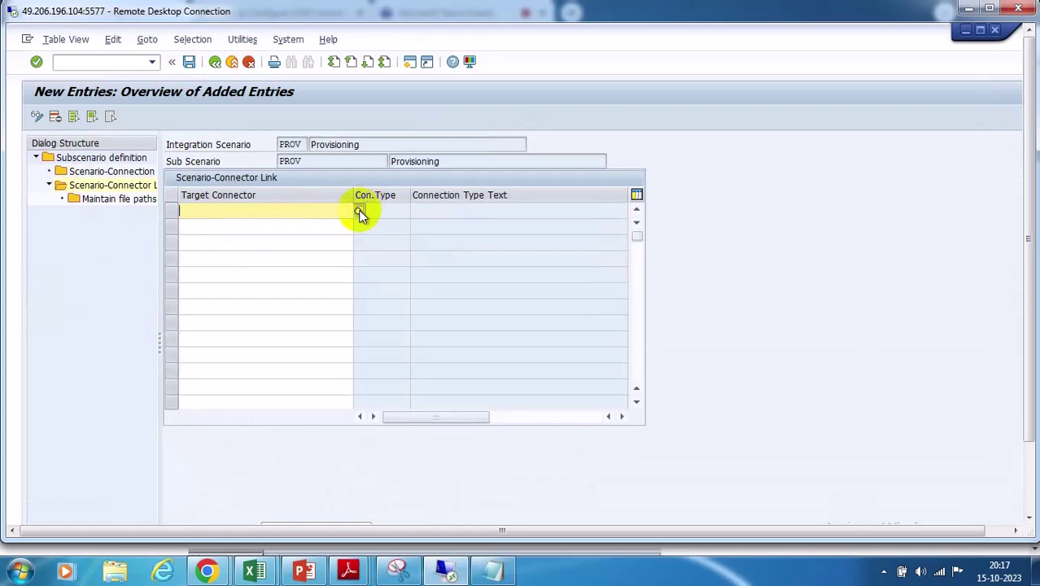
{"action": "left_click", "coordinate": [359, 211]}
{"action": "double_click", "coordinate": [214, 280]}
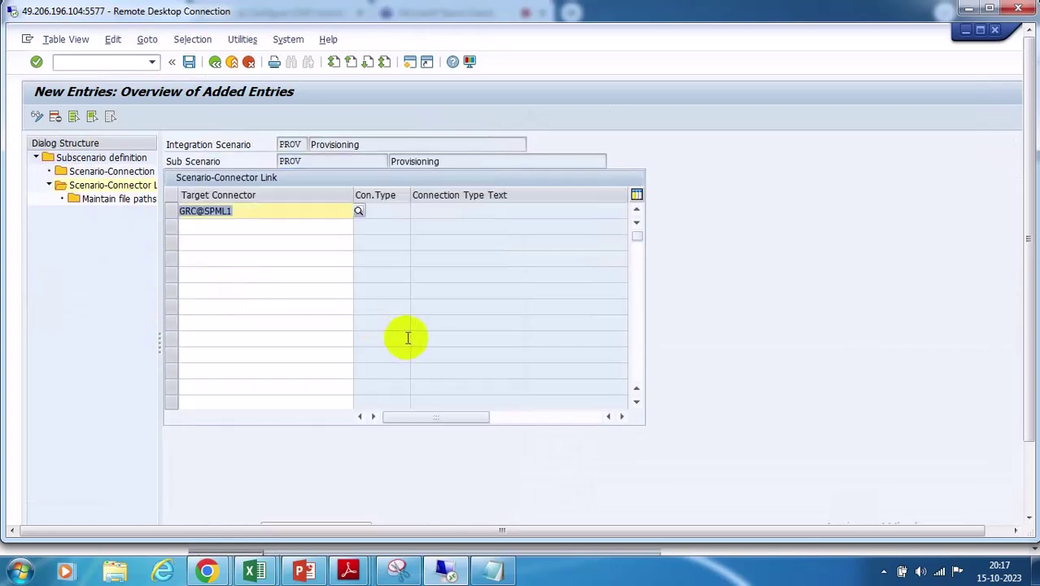
{"action": "key", "text": "Return"}
{"action": "left_click", "coordinate": [188, 63]}
{"action": "left_click", "coordinate": [214, 62]}
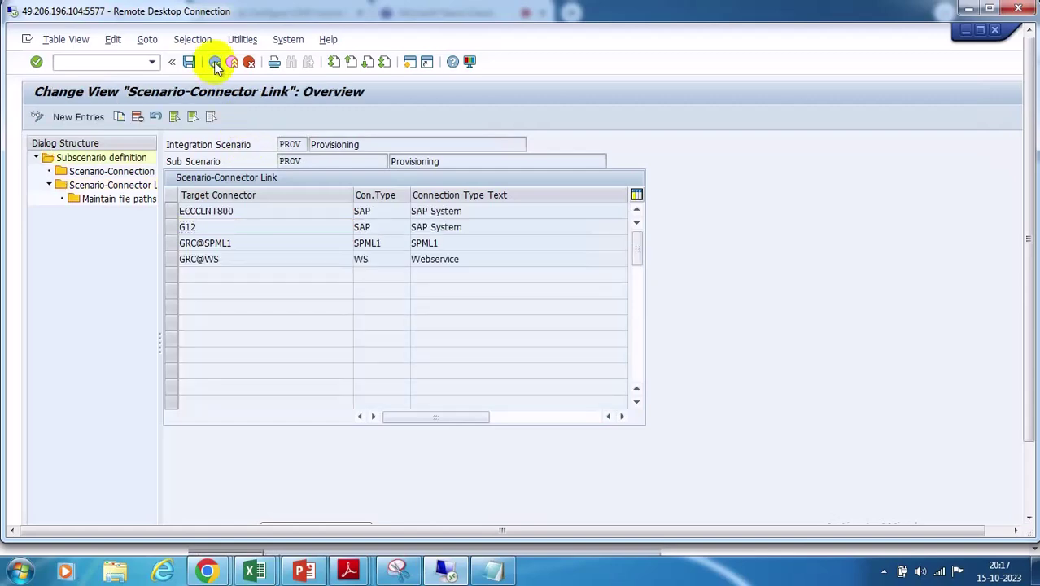
{"action": "left_click", "coordinate": [215, 63]}
{"action": "left_click", "coordinate": [214, 62]}
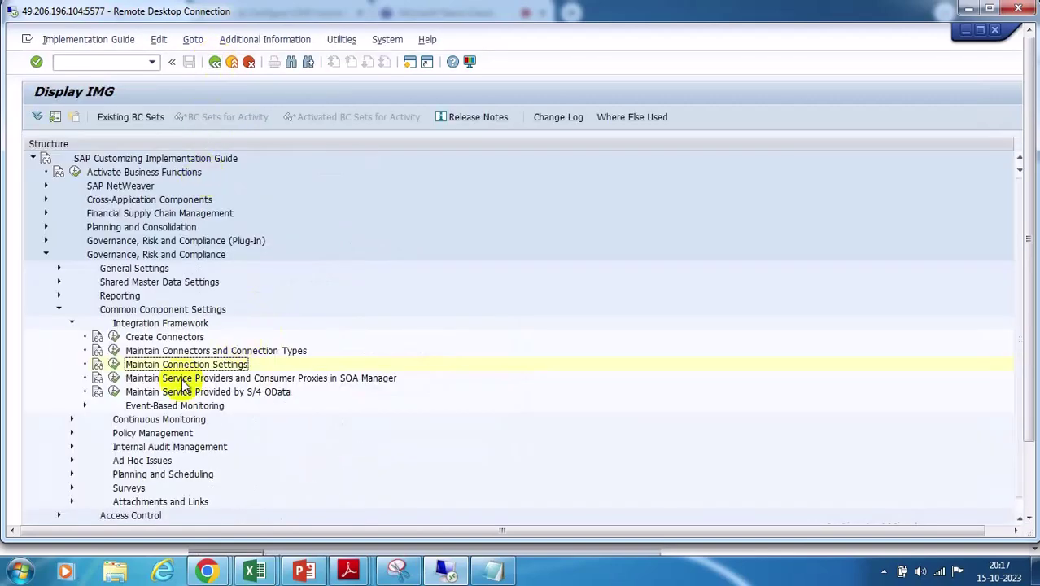
{"action": "left_click", "coordinate": [114, 363]}
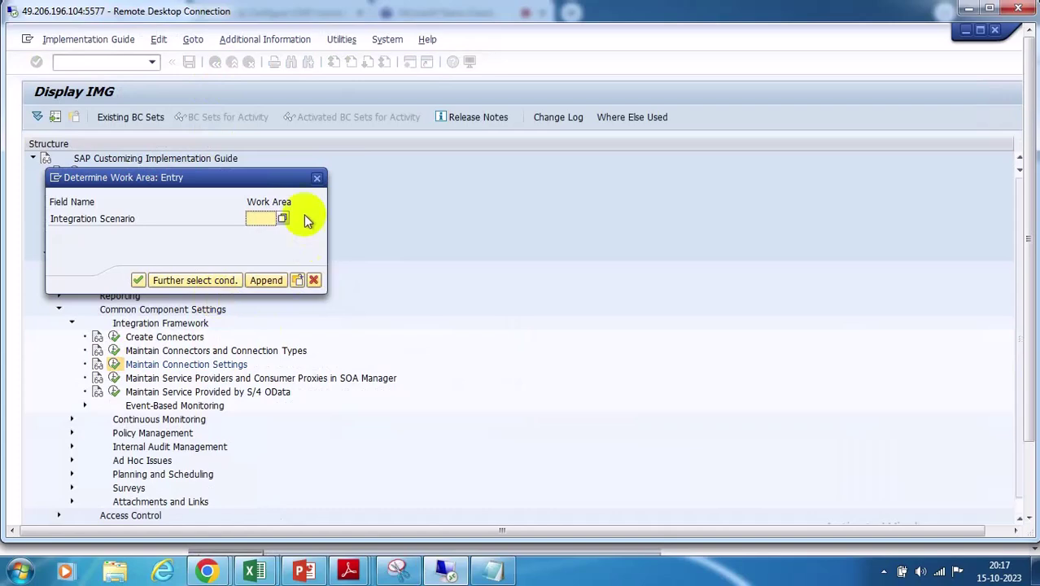
Open ROLMG Role Management connection settings at the WS type's Scenario-Connector Link
{"action": "left_click", "coordinate": [281, 218]}
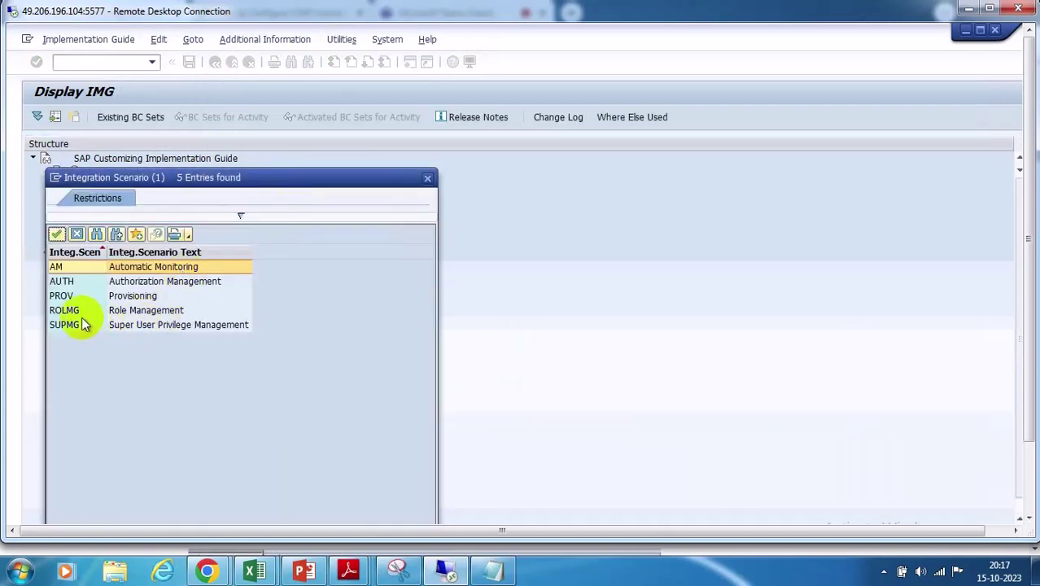
{"action": "double_click", "coordinate": [83, 322]}
{"action": "left_click", "coordinate": [139, 279]}
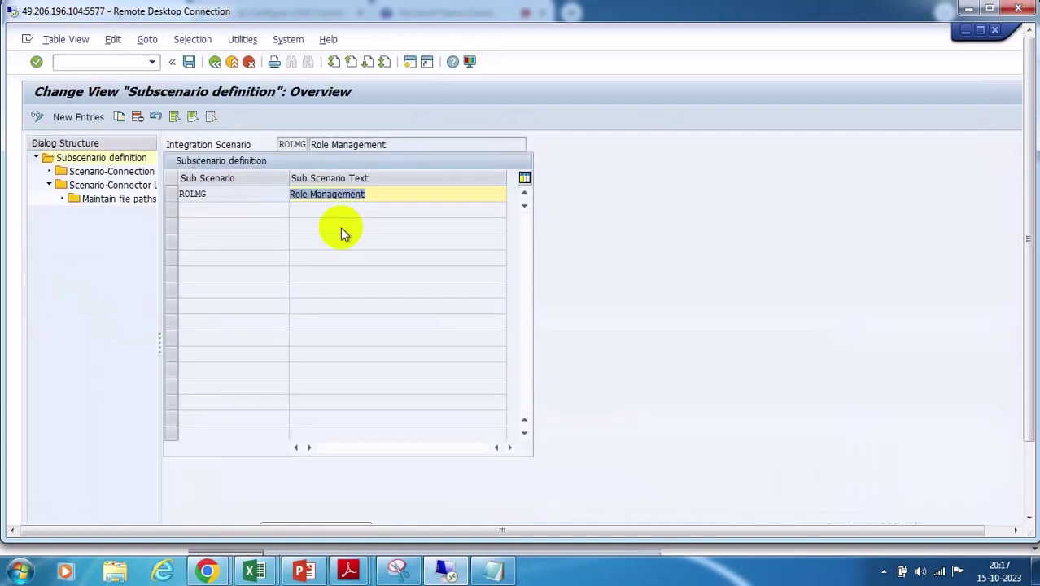
{"action": "left_click", "coordinate": [171, 195]}
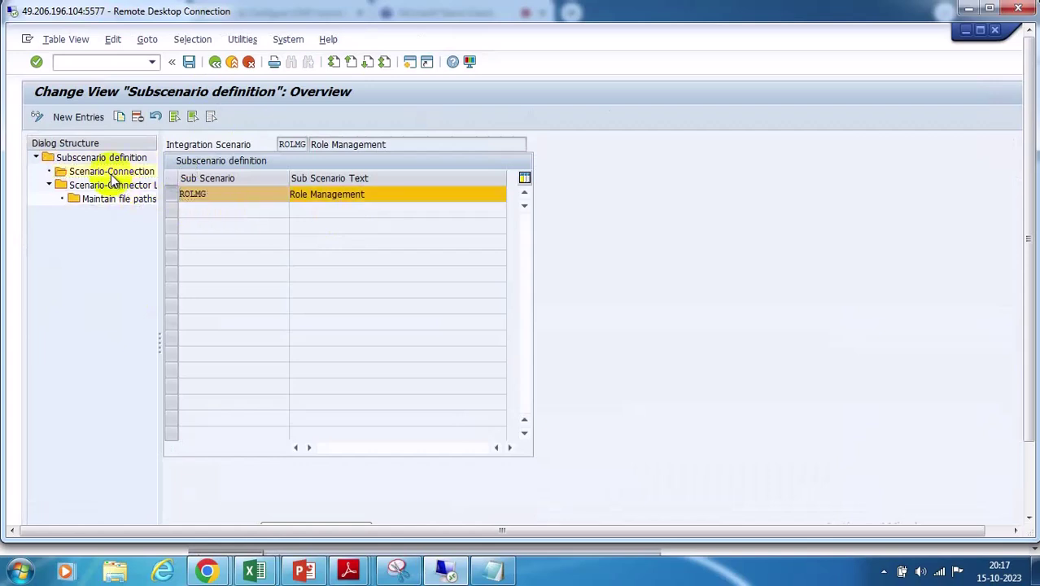
{"action": "double_click", "coordinate": [112, 172]}
{"action": "left_click", "coordinate": [170, 259]}
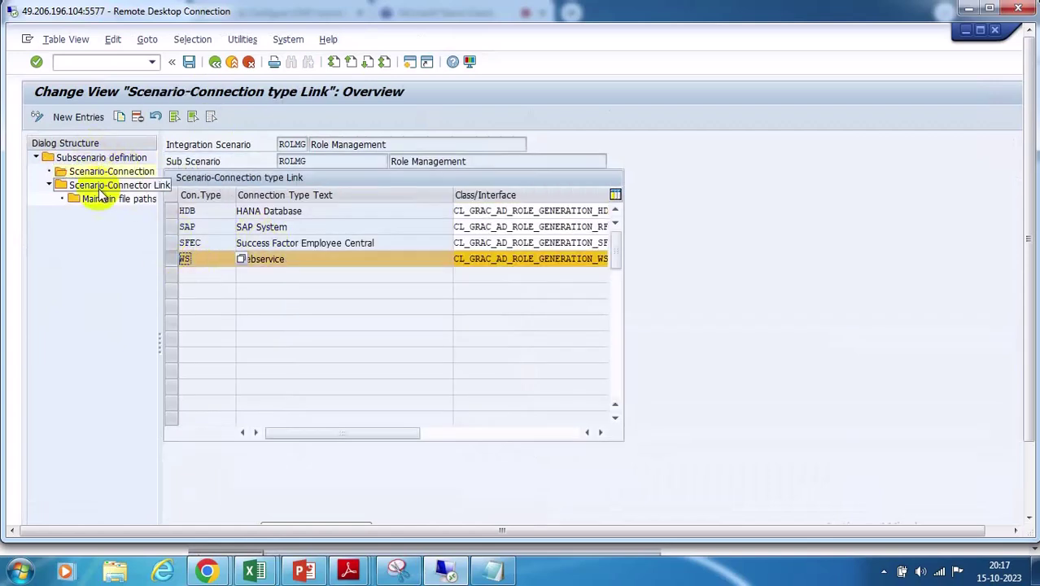
{"action": "double_click", "coordinate": [101, 186]}
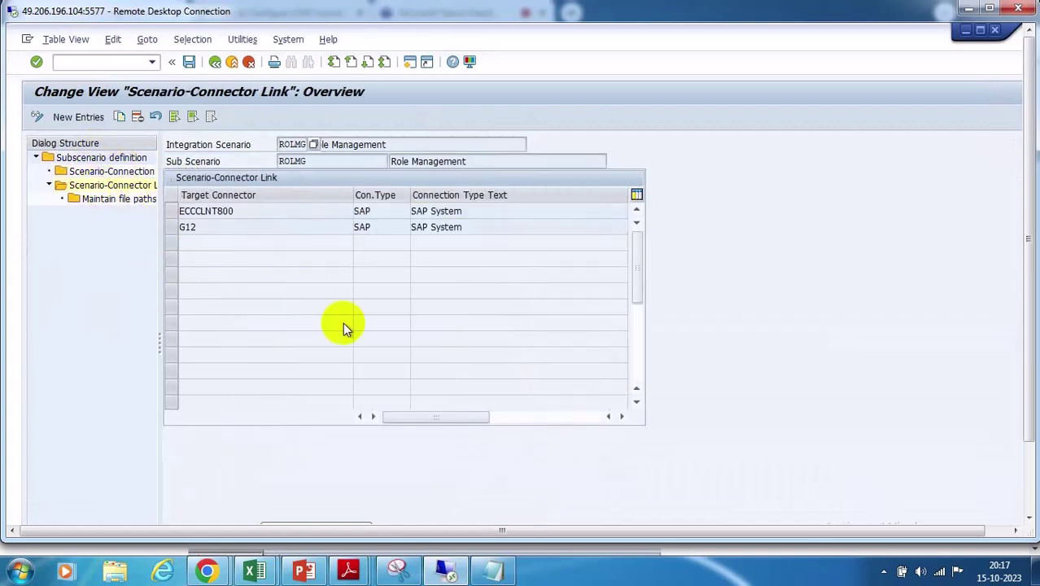
Add GRC@WS as a ROLMG connector link, save it, and return to the IMG tree
{"action": "left_click", "coordinate": [84, 120]}
{"action": "left_click", "coordinate": [359, 213]}
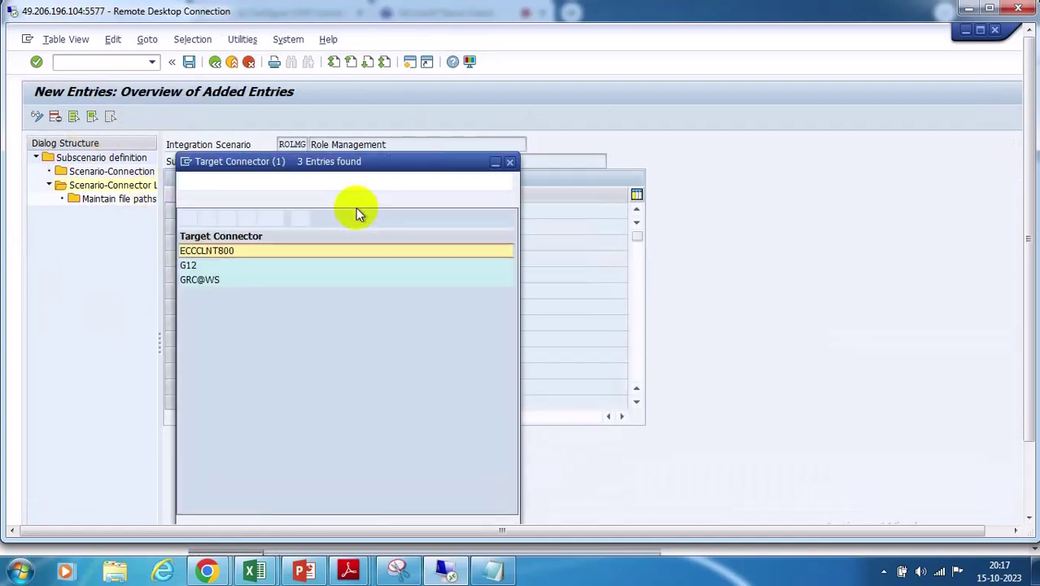
{"action": "double_click", "coordinate": [223, 281]}
{"action": "key", "text": "Return"}
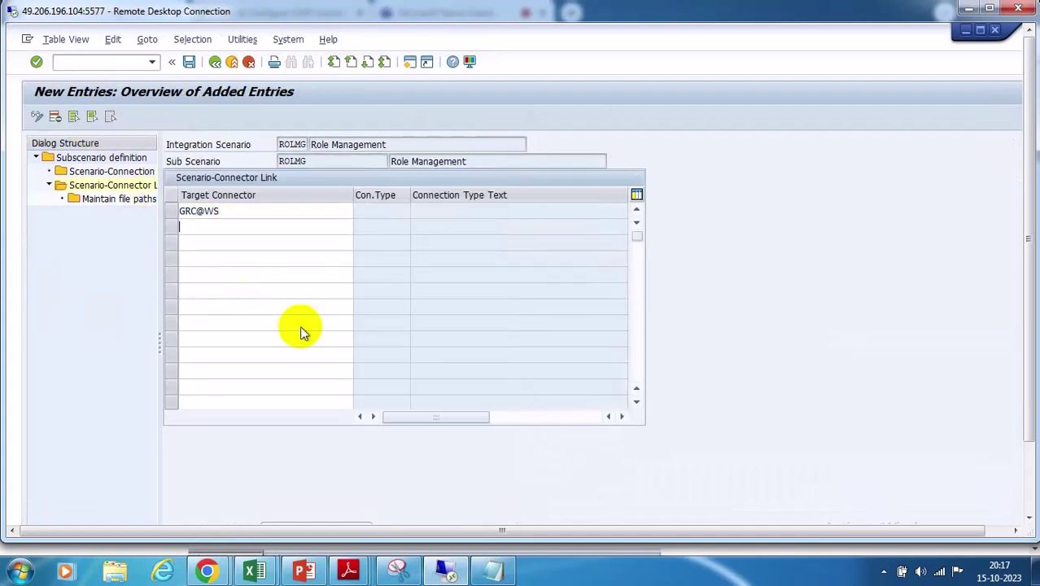
{"action": "left_click", "coordinate": [189, 62]}
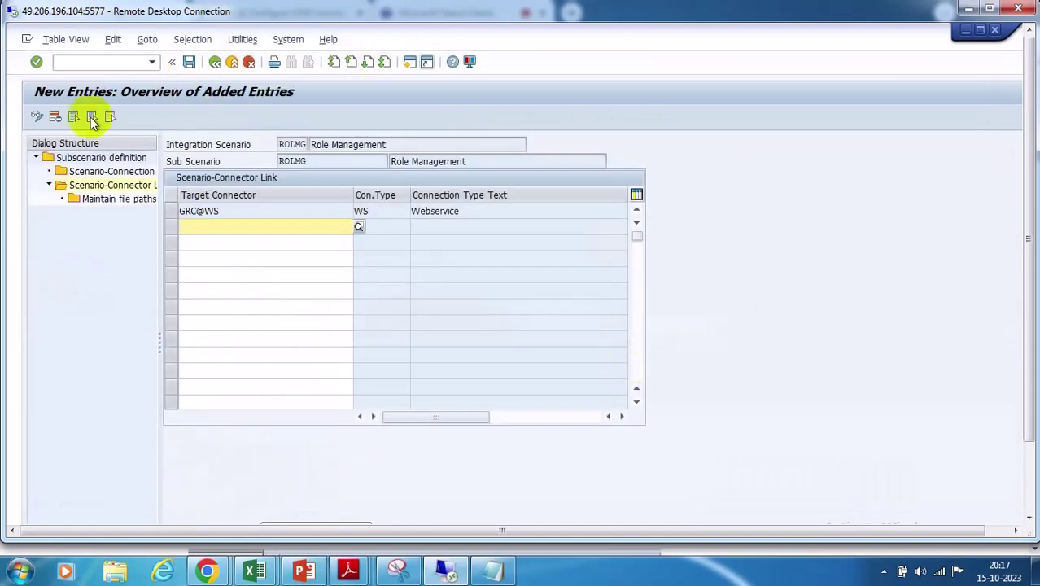
{"action": "left_click", "coordinate": [214, 62]}
{"action": "left_click", "coordinate": [215, 63]}
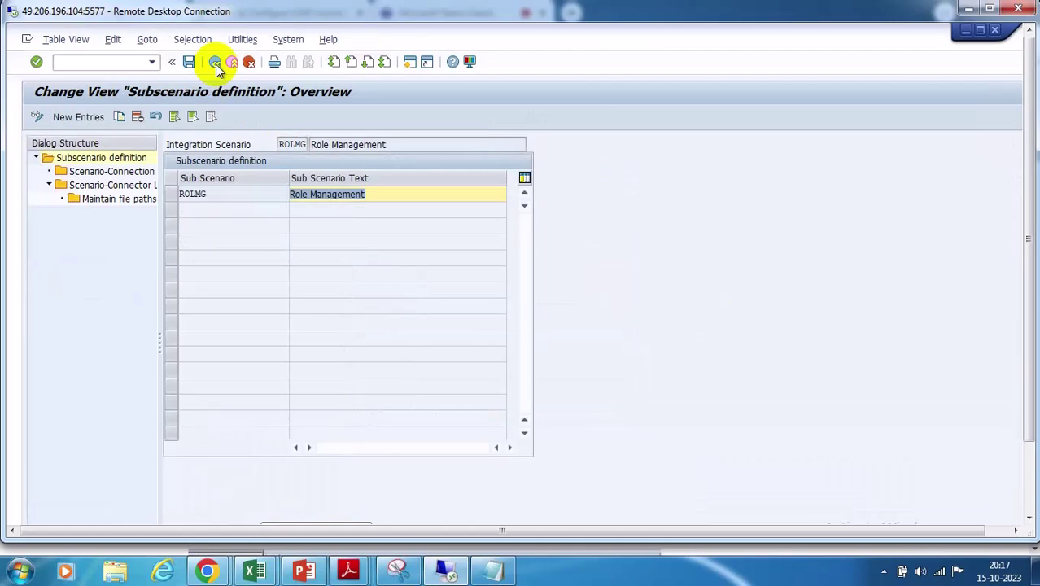
{"action": "left_click", "coordinate": [215, 63]}
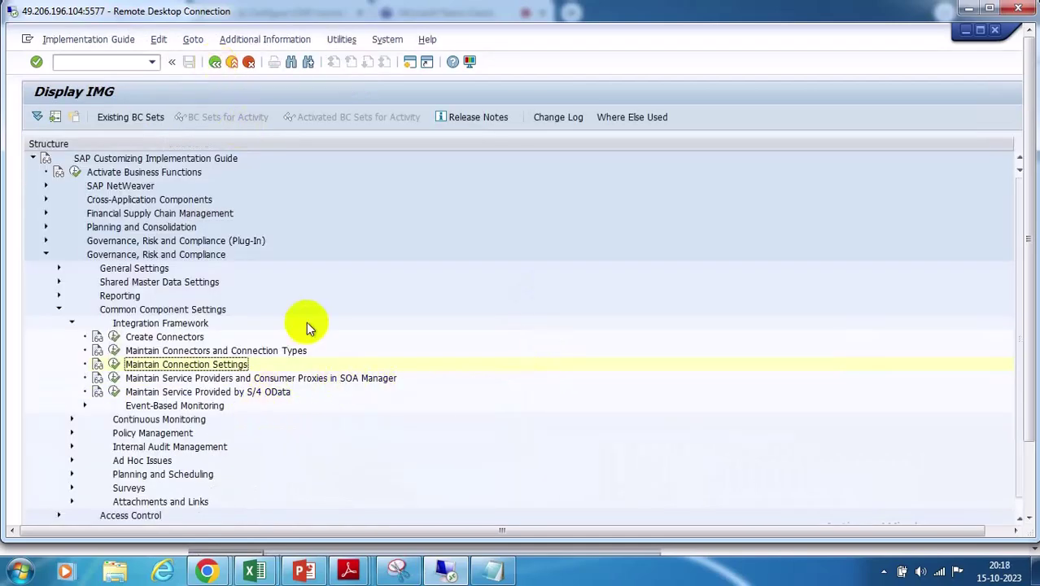
In Access Control's Maintain Configuration Settings, add Risk Analysis parameter 1022 with value GRC@WS and save
{"action": "scroll", "coordinate": [303, 318], "scroll_direction": "down", "scroll_amount": 1}
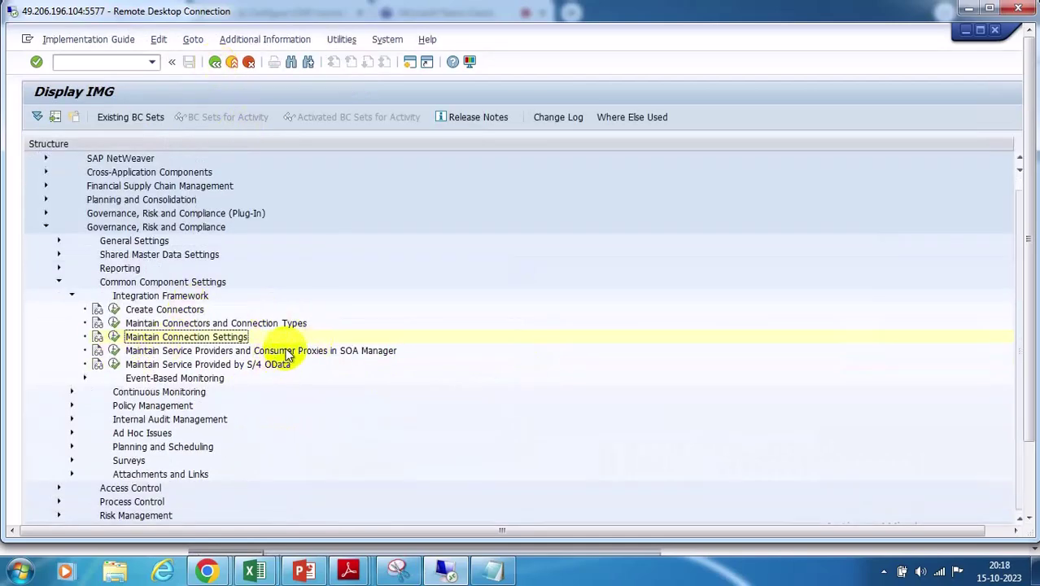
{"action": "left_click", "coordinate": [58, 487]}
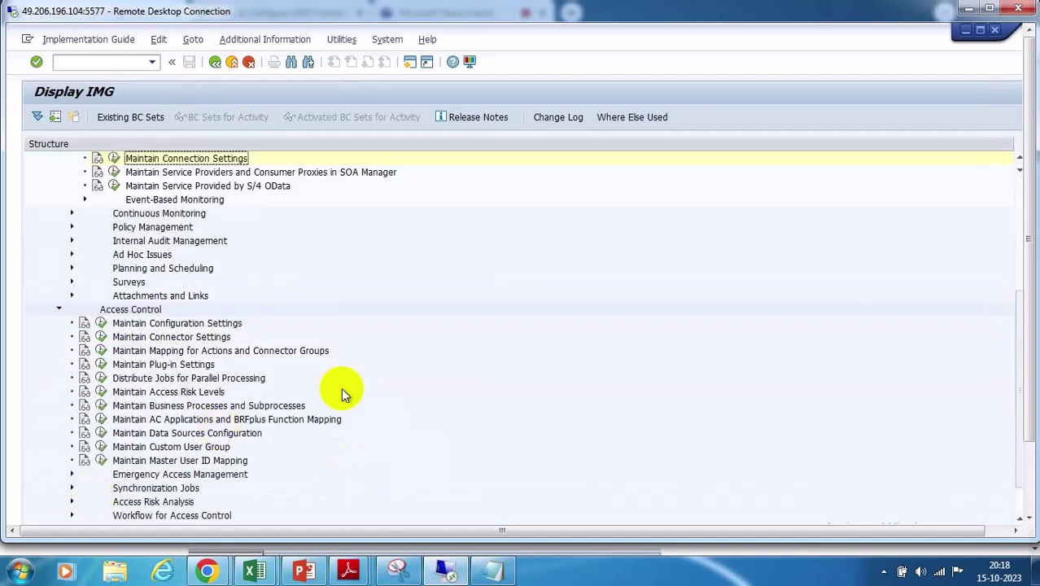
{"action": "left_click", "coordinate": [100, 324]}
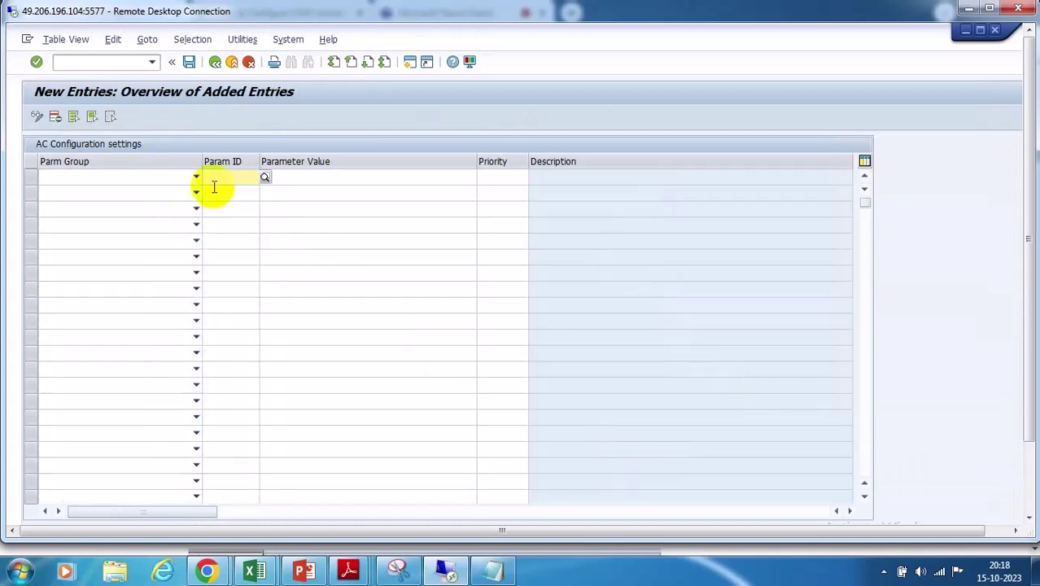
{"action": "left_click", "coordinate": [196, 178]}
{"action": "left_click", "coordinate": [57, 215]}
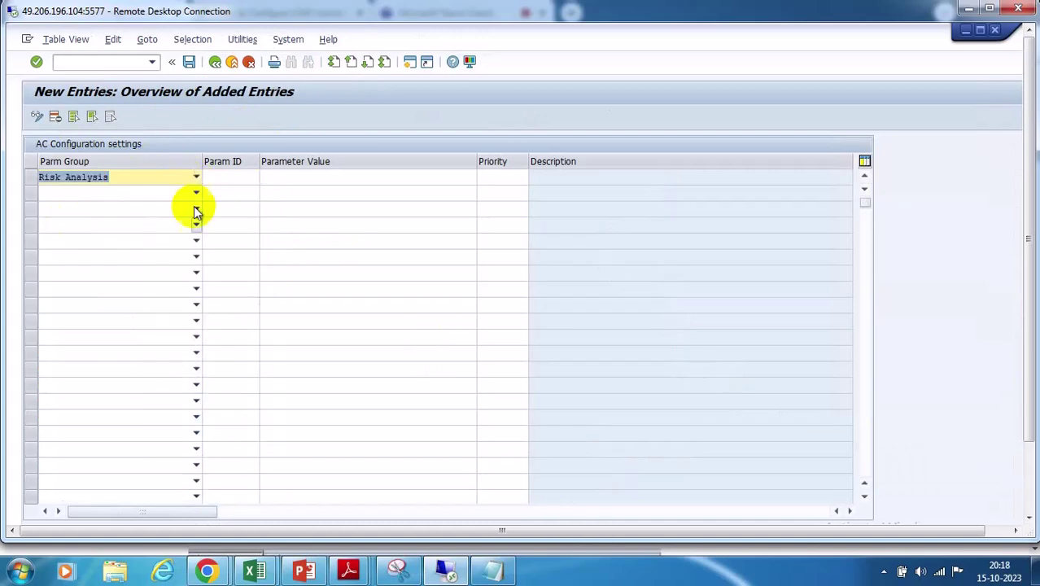
{"action": "left_click", "coordinate": [232, 178]}
{"action": "left_click", "coordinate": [255, 178]}
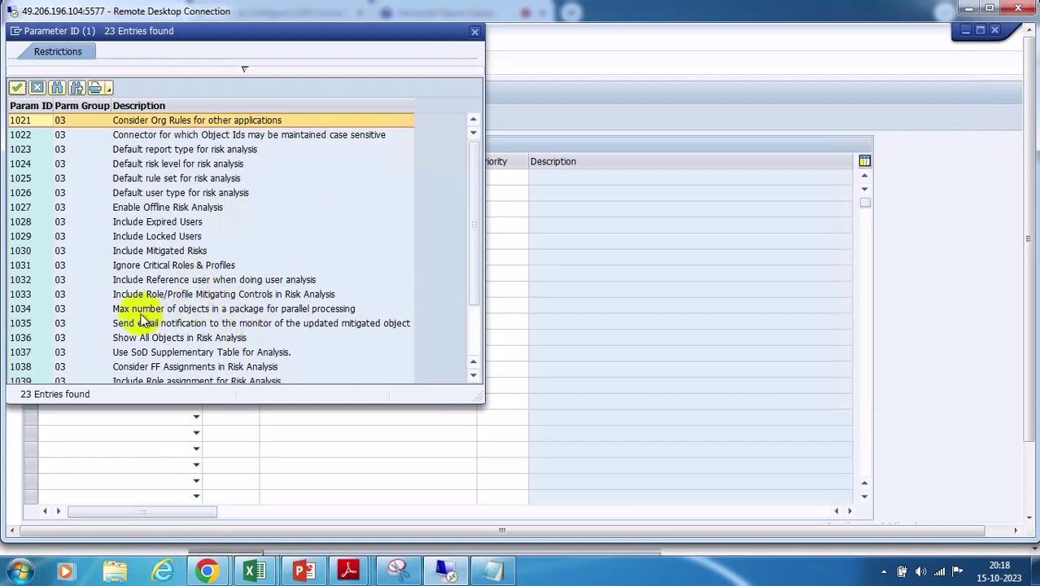
{"action": "double_click", "coordinate": [27, 141]}
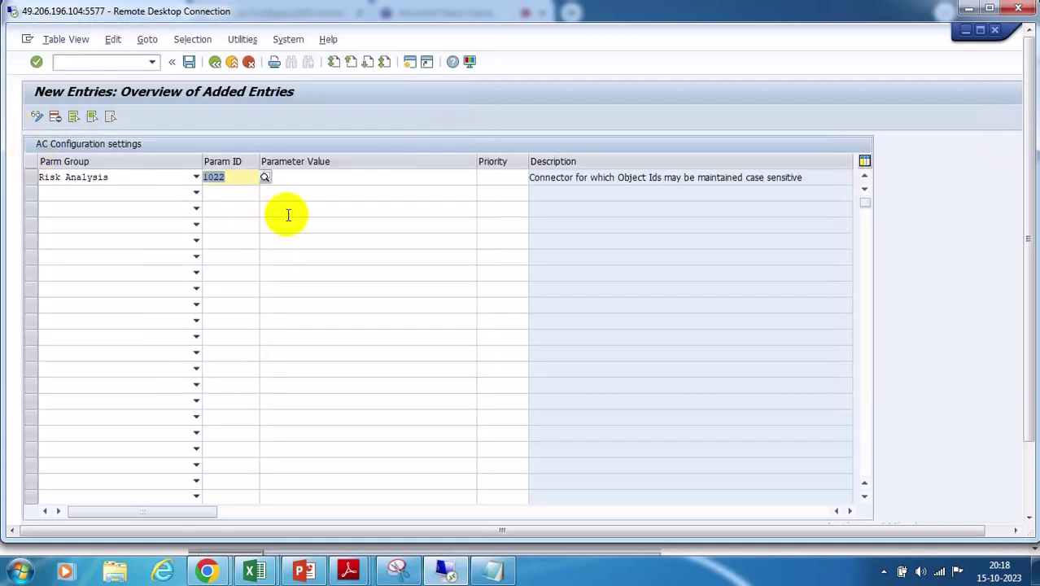
{"action": "left_click", "coordinate": [297, 176]}
{"action": "left_click", "coordinate": [481, 178]}
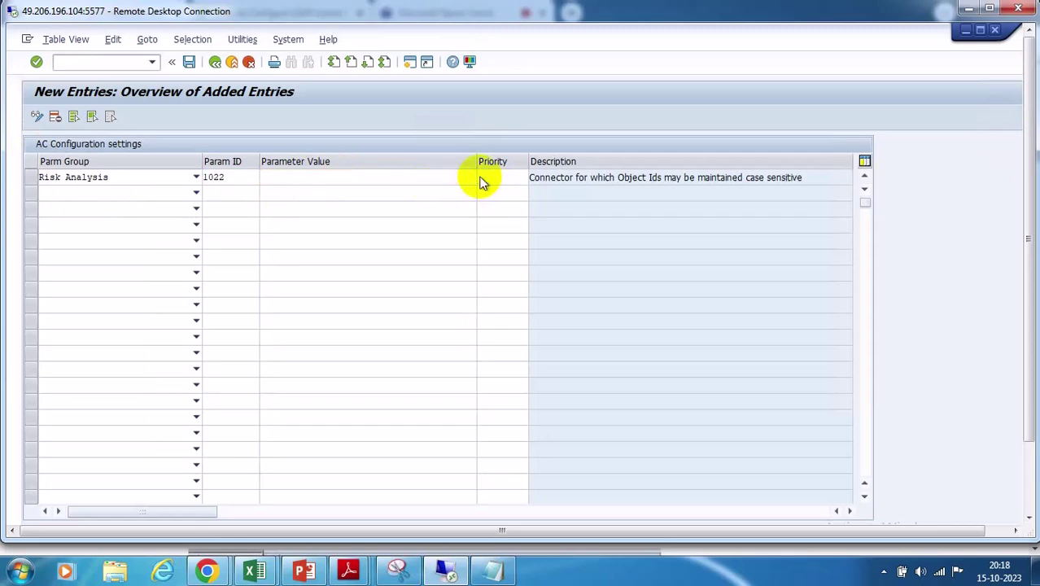
{"action": "double_click", "coordinate": [33, 164]}
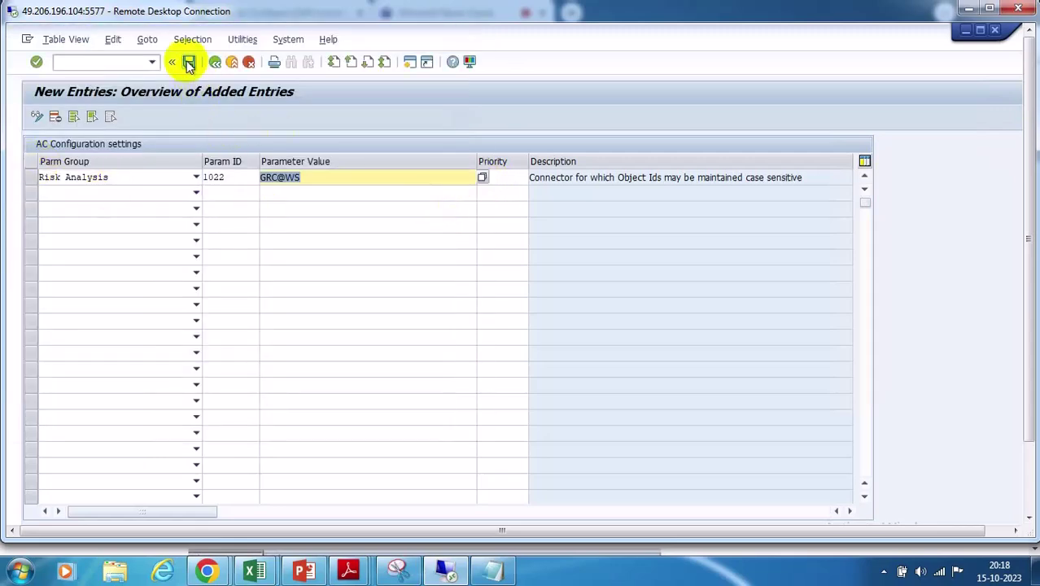
{"action": "left_click", "coordinate": [188, 62]}
{"action": "left_click", "coordinate": [236, 280]}
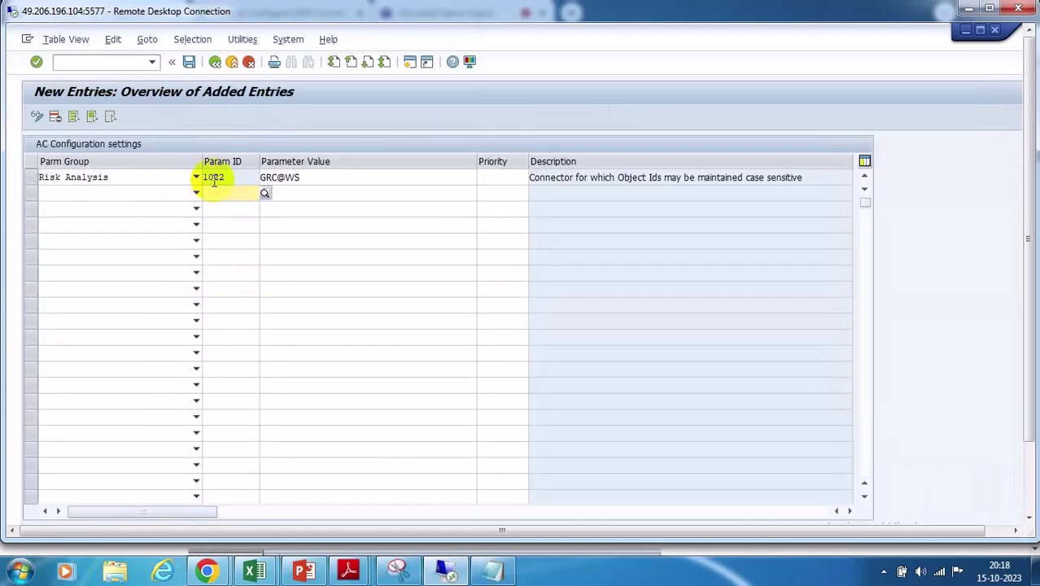
Add Risk Analysis parameter 1046 with value GRC@WS, save, and return to the IMG tree
{"action": "left_click", "coordinate": [196, 193]}
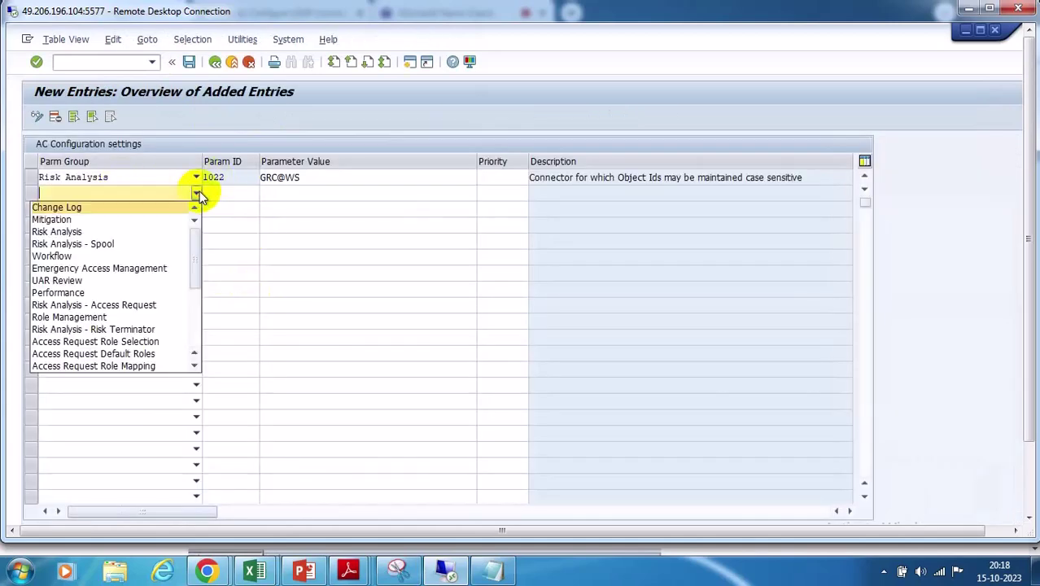
{"action": "left_click", "coordinate": [75, 233]}
{"action": "left_click", "coordinate": [241, 195]}
{"action": "key", "text": "F4"}
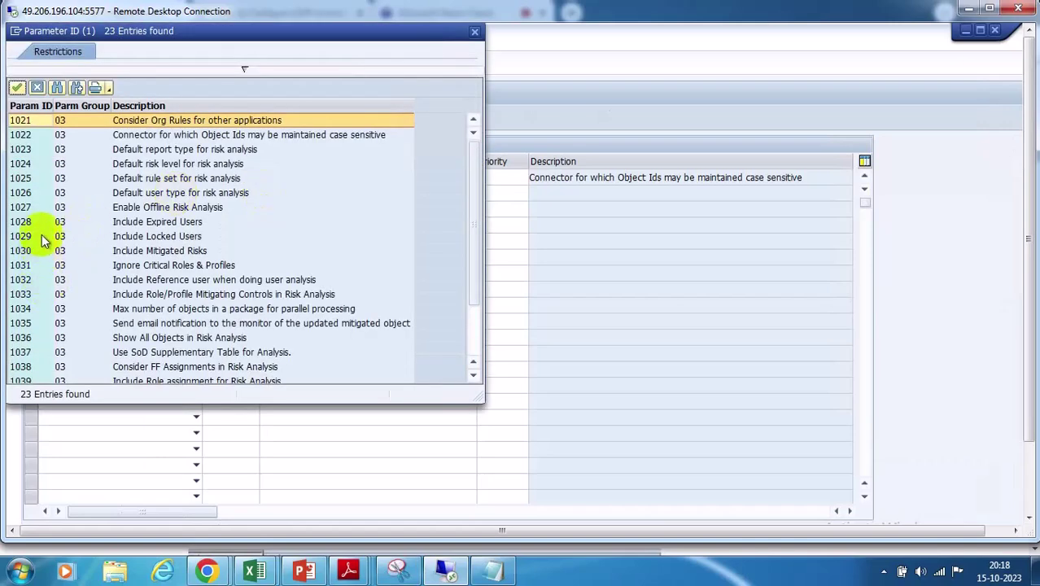
{"action": "scroll", "coordinate": [35, 364], "scroll_direction": "down", "scroll_amount": 2}
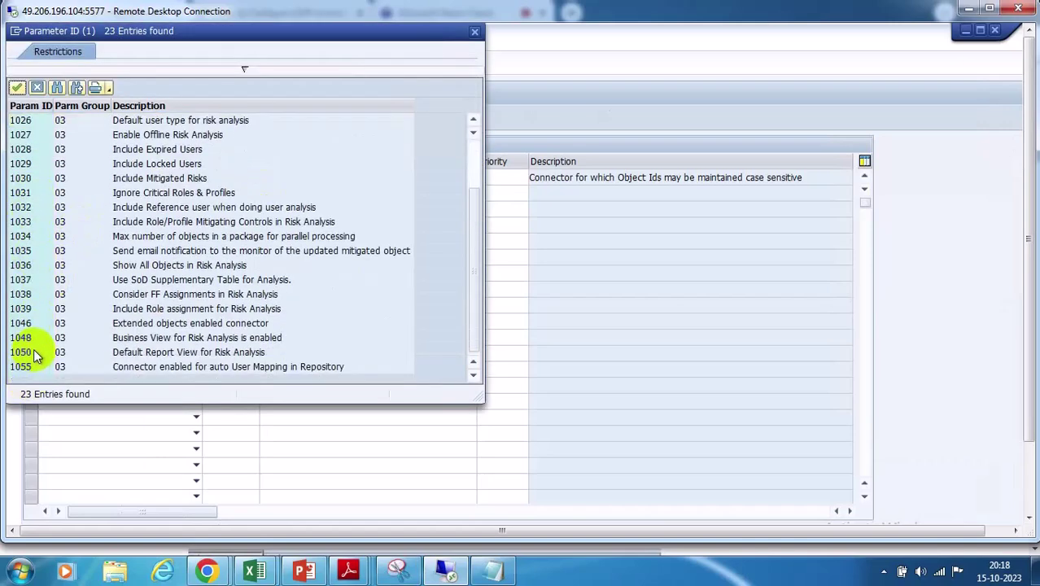
{"action": "double_click", "coordinate": [25, 324]}
{"action": "left_click", "coordinate": [302, 193]}
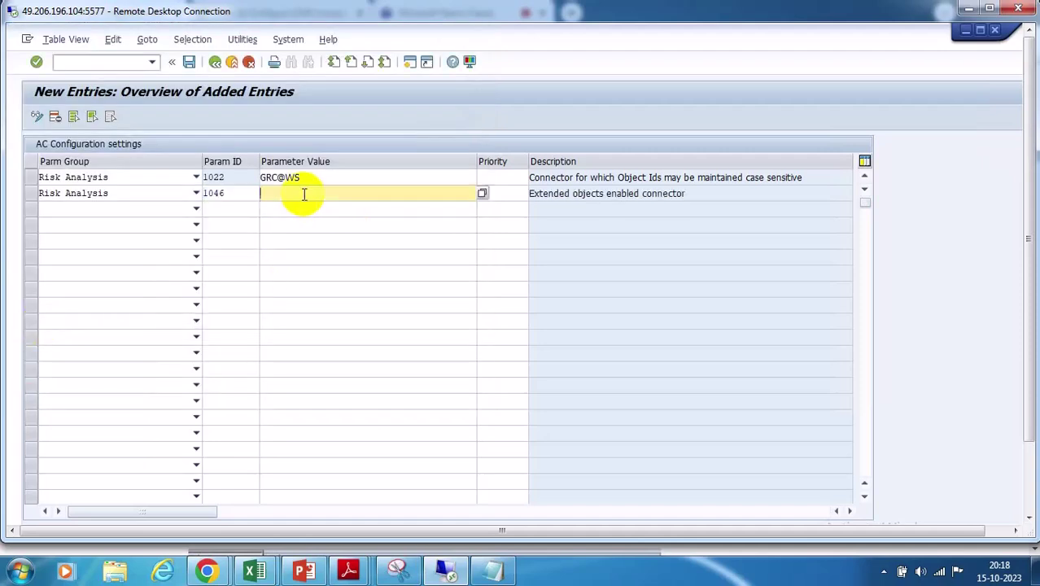
{"action": "left_click", "coordinate": [479, 193]}
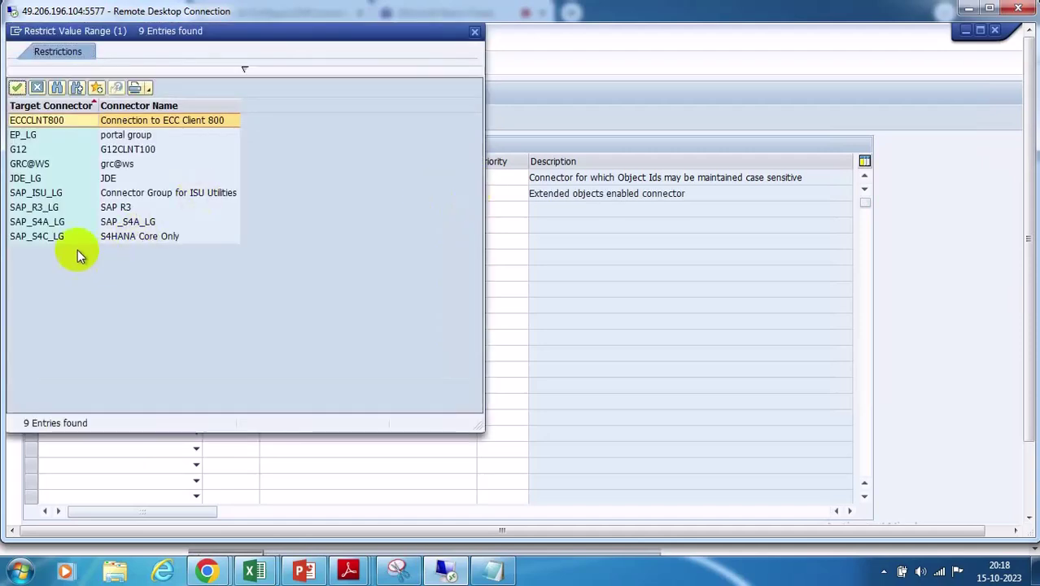
{"action": "double_click", "coordinate": [35, 164]}
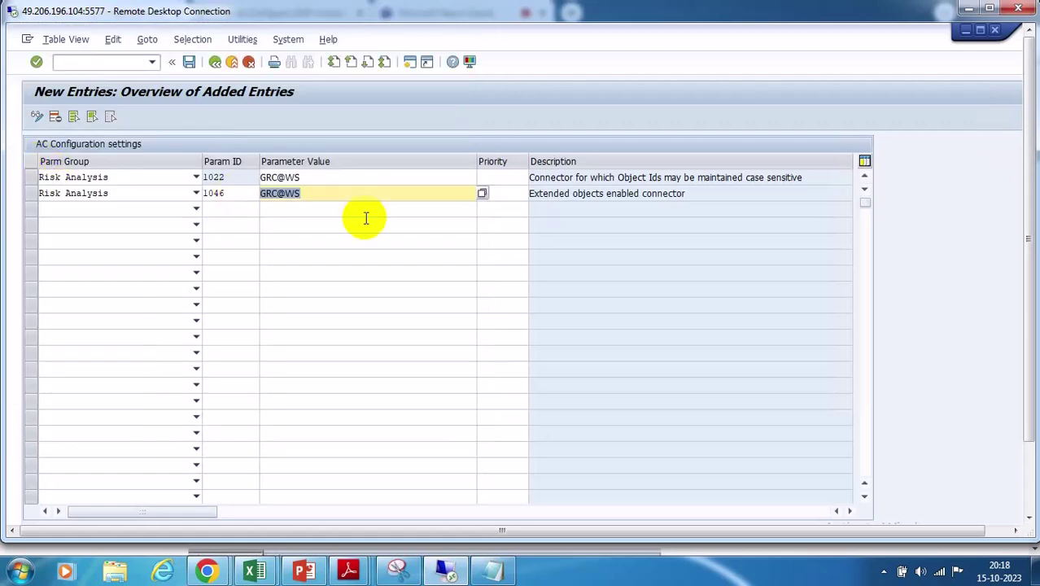
{"action": "left_click", "coordinate": [188, 63]}
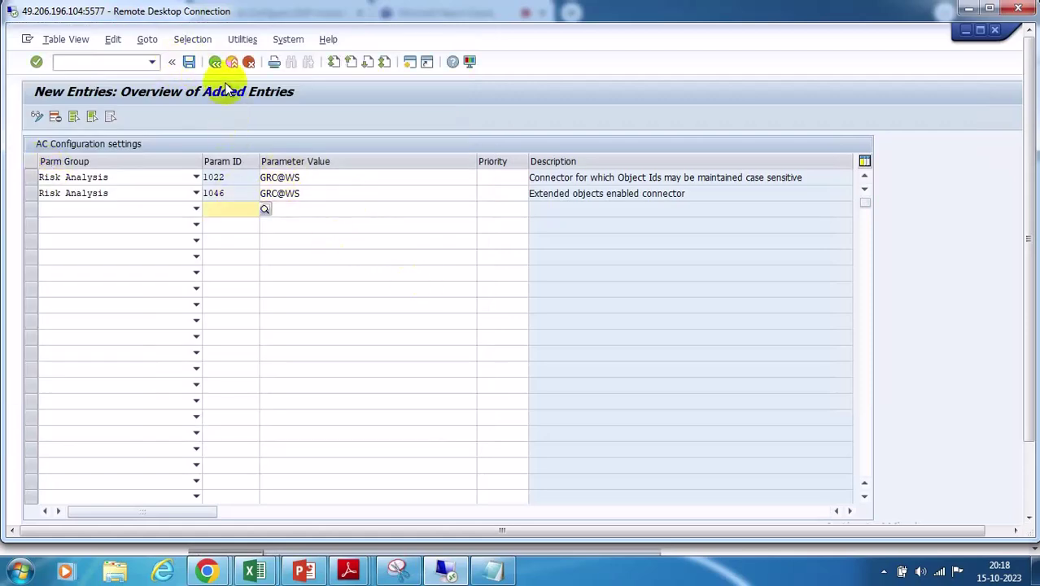
{"action": "left_click", "coordinate": [214, 62]}
{"action": "left_click", "coordinate": [215, 62]}
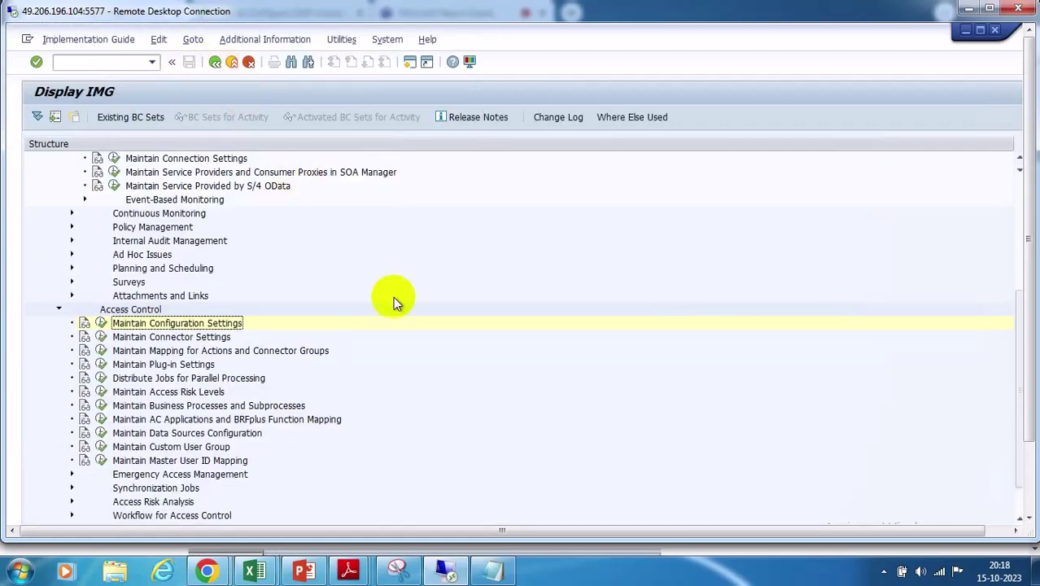
In Maintain Connector Settings, set GRC@WS to application type 02 Enterprise Portal, Development environment
{"action": "left_click", "coordinate": [101, 337]}
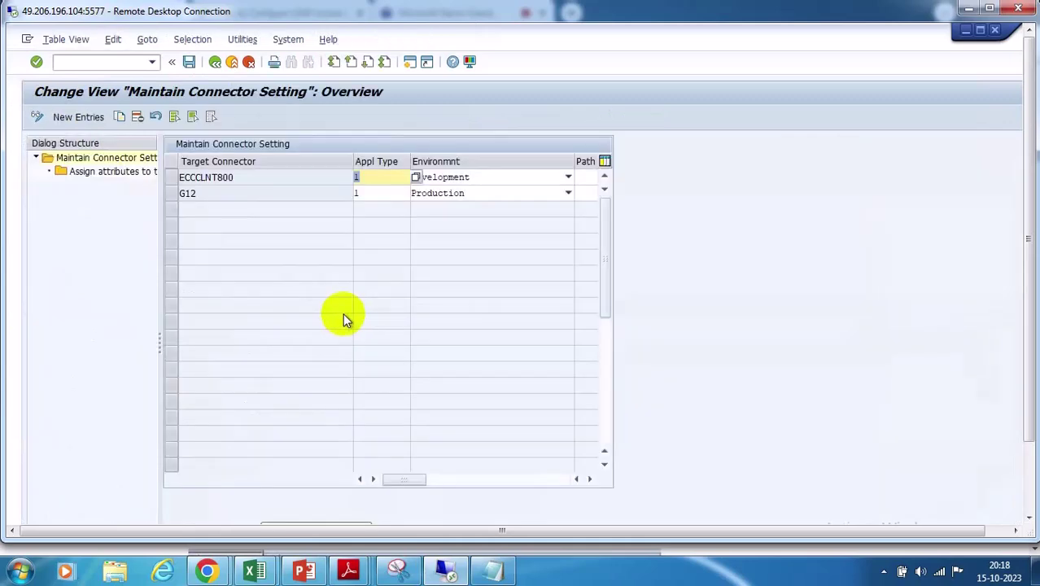
{"action": "left_click", "coordinate": [69, 118]}
{"action": "left_click", "coordinate": [360, 181]}
{"action": "double_click", "coordinate": [202, 281]}
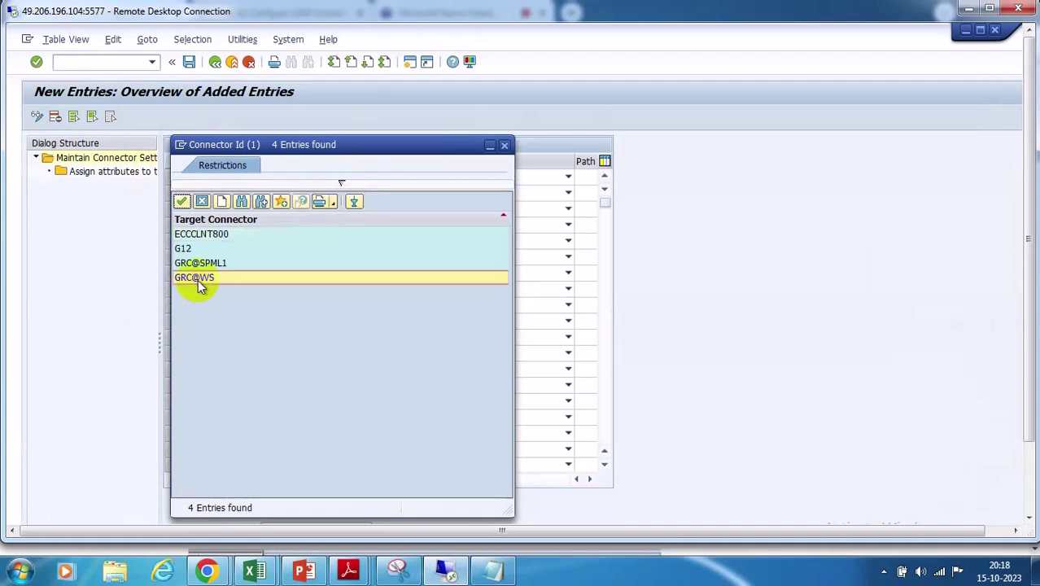
{"action": "left_click", "coordinate": [405, 177]}
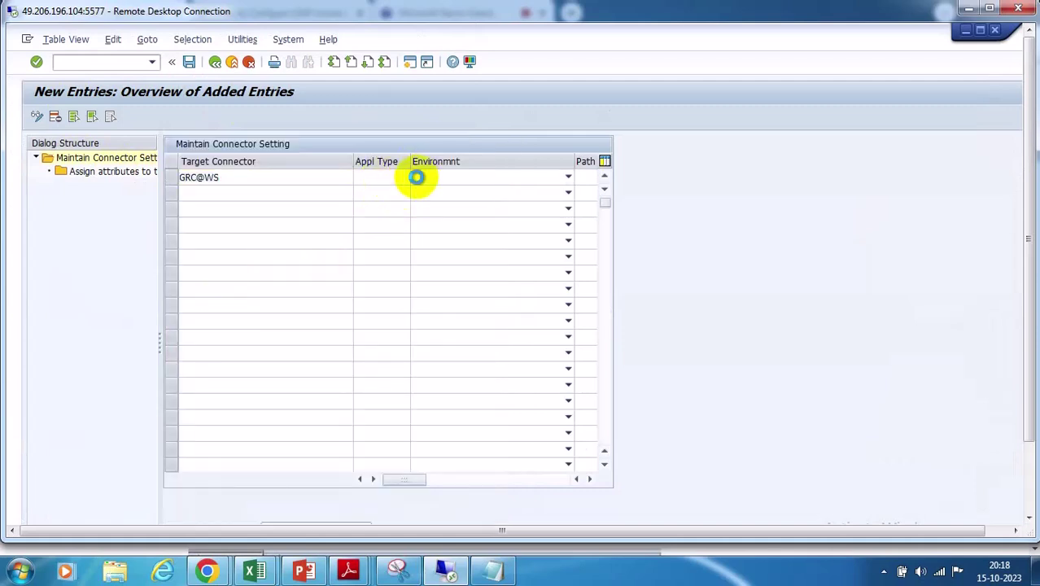
{"action": "left_click", "coordinate": [416, 177]}
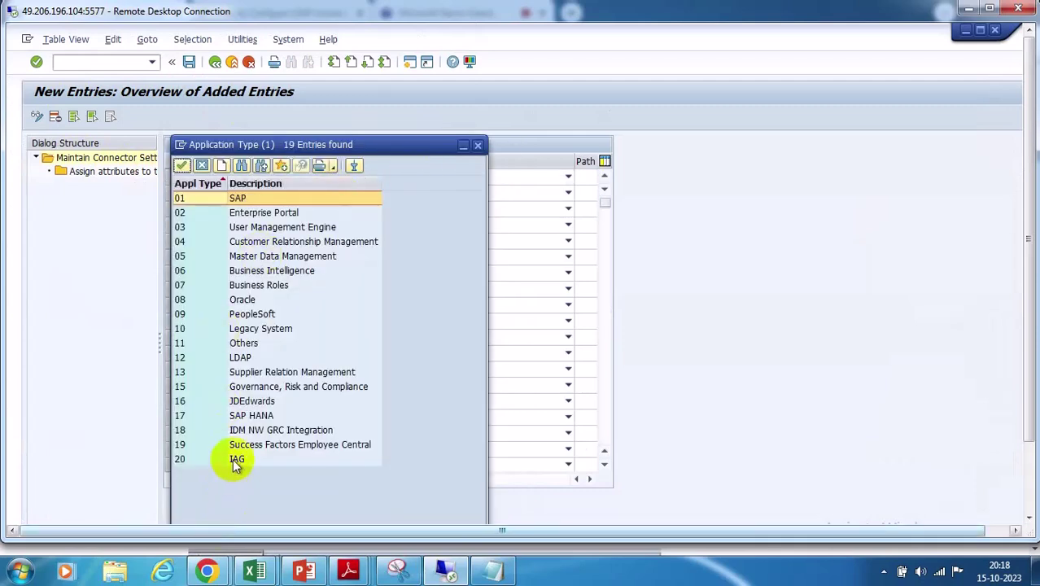
{"action": "double_click", "coordinate": [267, 215]}
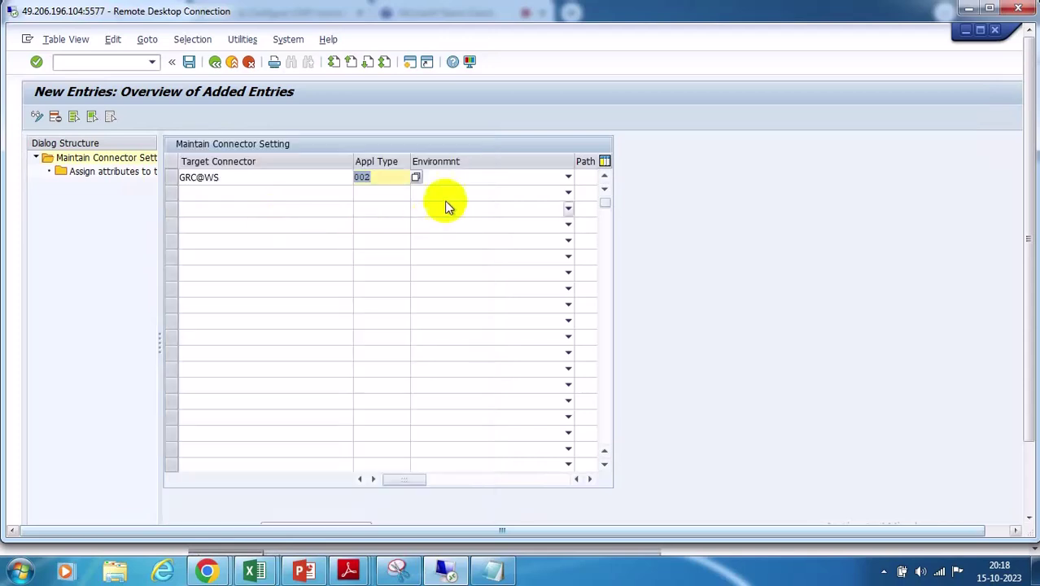
{"action": "left_click", "coordinate": [476, 178]}
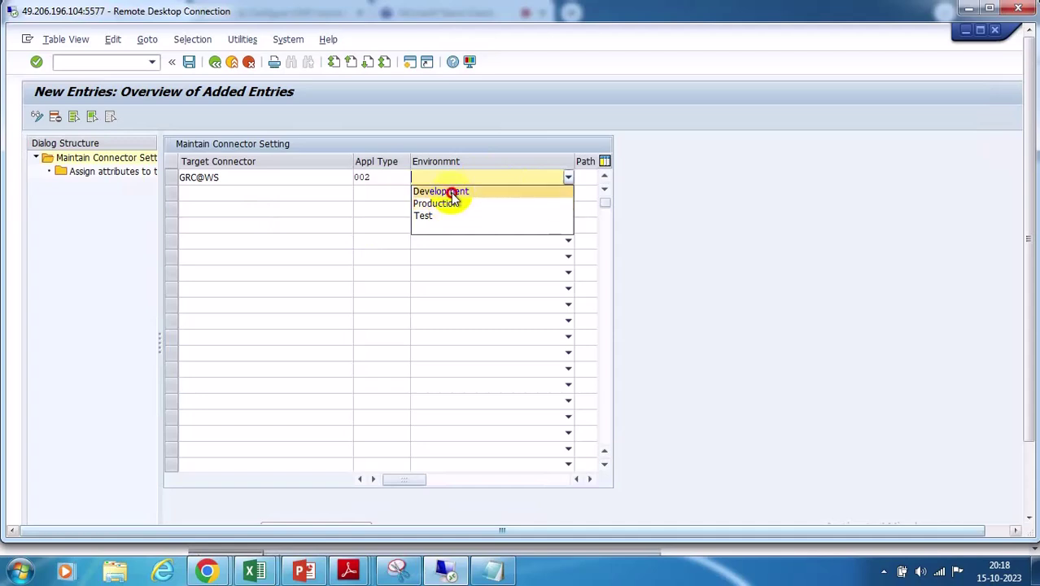
{"action": "left_click", "coordinate": [453, 194]}
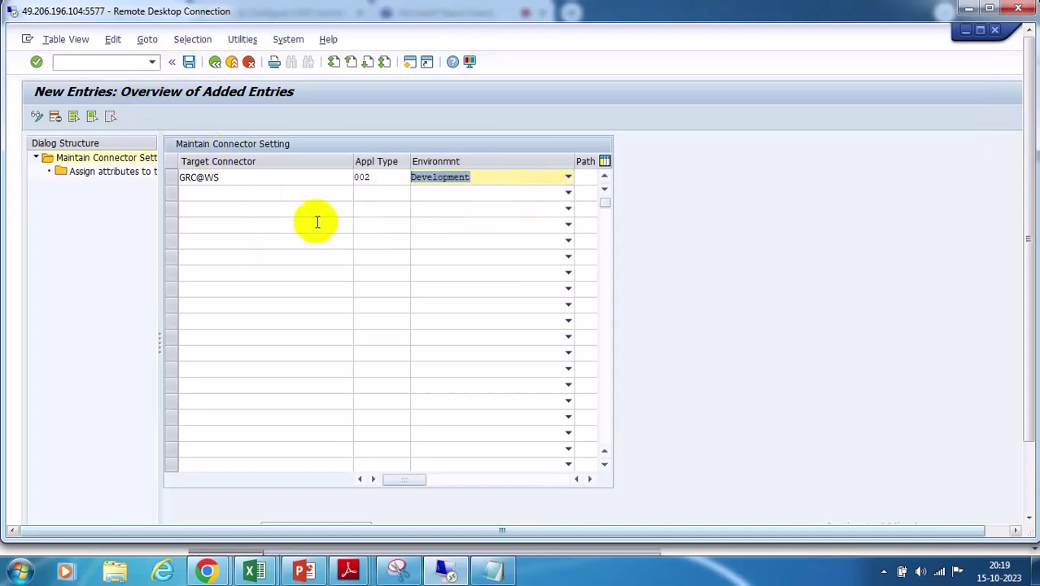
Add GRC@SPML1 as application type 02 in the Development environment, save, and return to the IMG tree
{"action": "left_click", "coordinate": [278, 192]}
{"action": "left_click", "coordinate": [357, 192]}
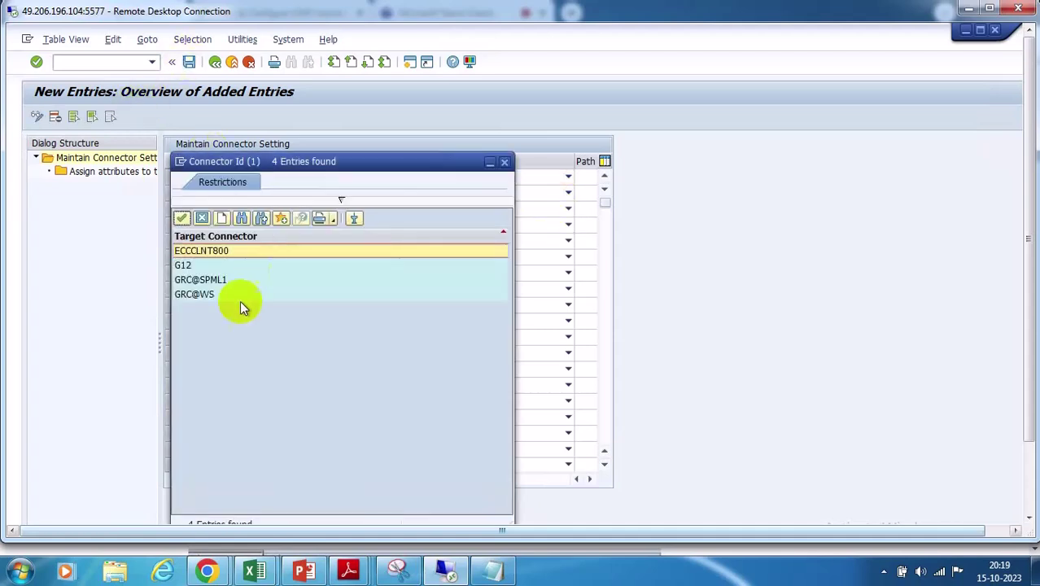
{"action": "left_click", "coordinate": [206, 279]}
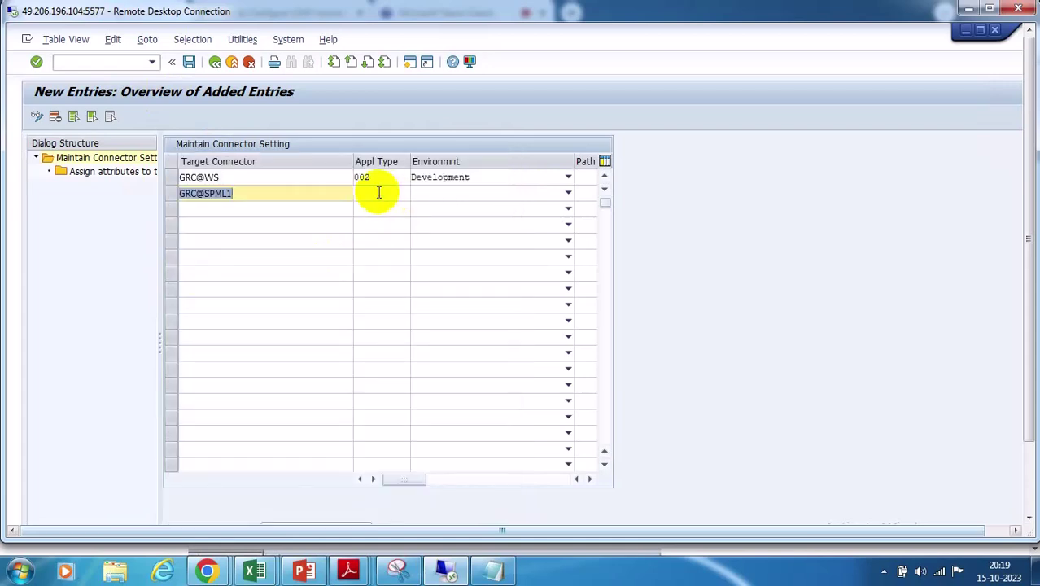
{"action": "left_click", "coordinate": [381, 194]}
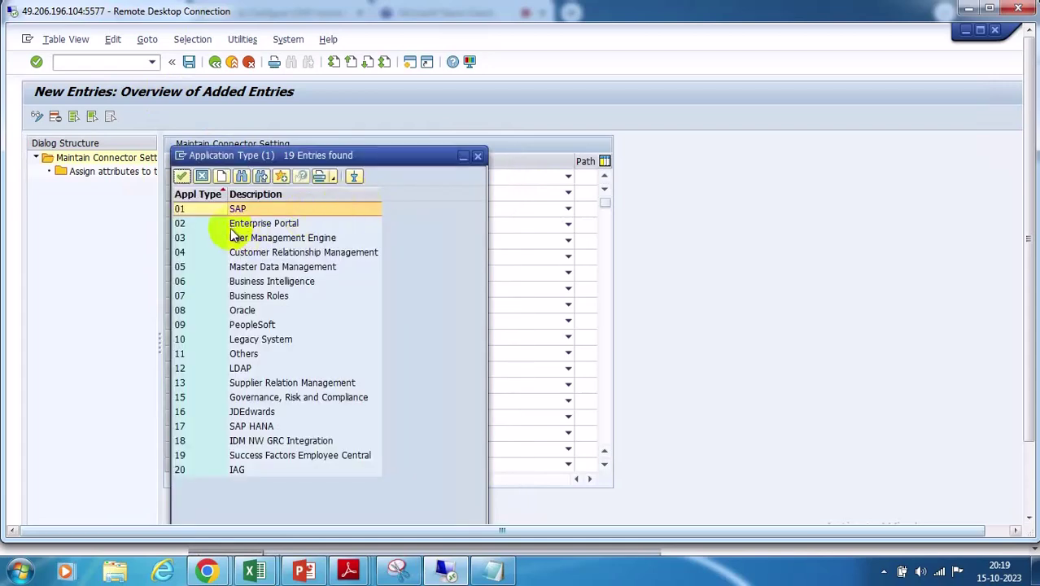
{"action": "left_click", "coordinate": [228, 225]}
{"action": "left_click", "coordinate": [446, 193]}
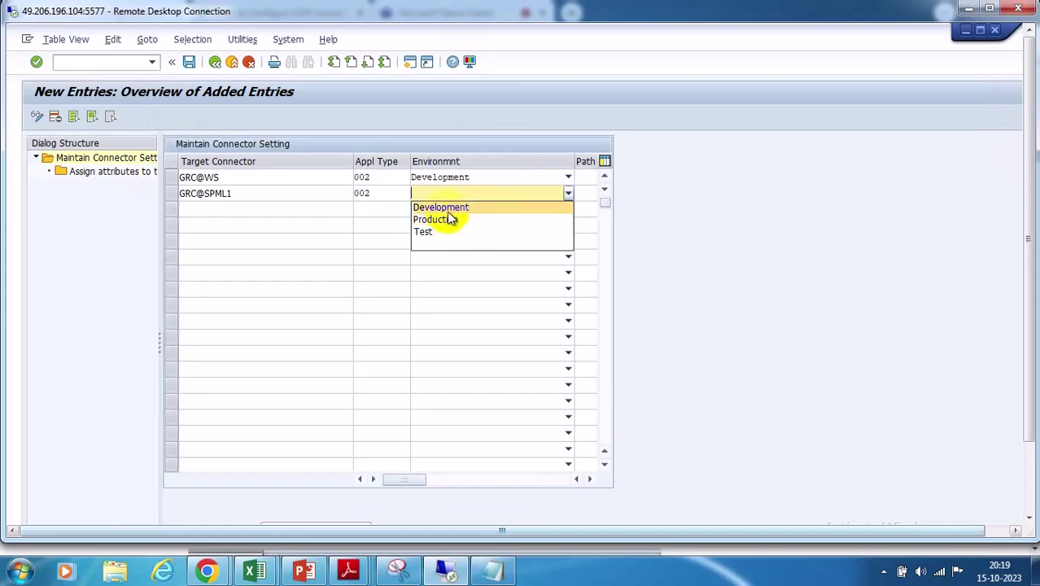
{"action": "left_click", "coordinate": [447, 208]}
{"action": "left_click", "coordinate": [189, 63]}
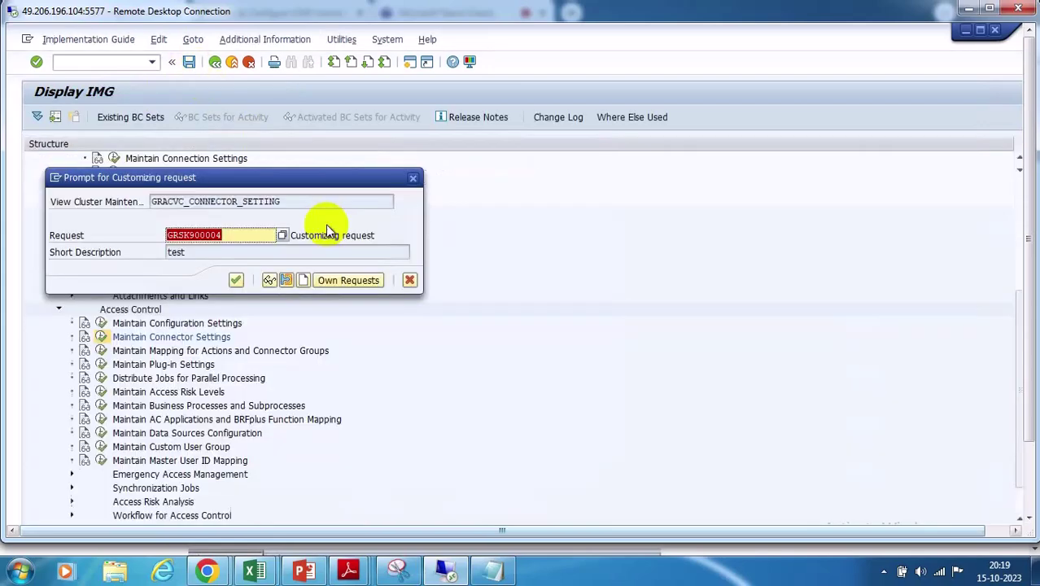
{"action": "left_click", "coordinate": [239, 279]}
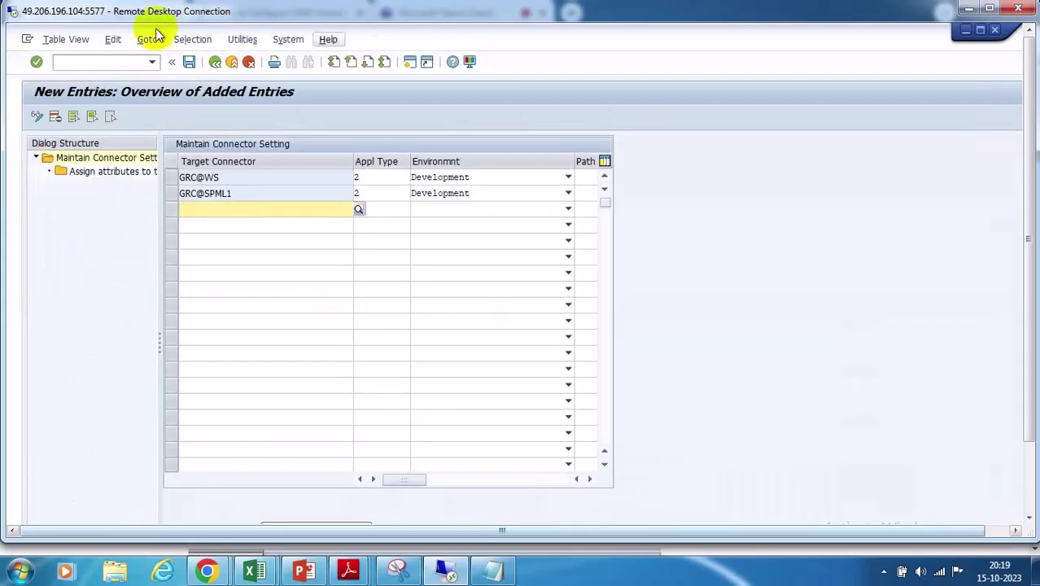
{"action": "left_click", "coordinate": [215, 61]}
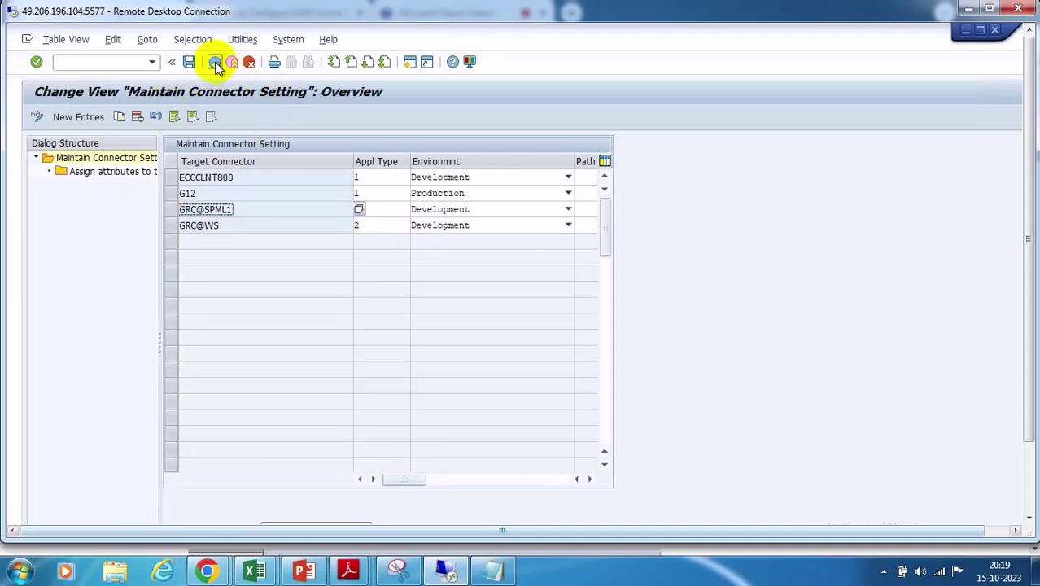
{"action": "left_click", "coordinate": [215, 63]}
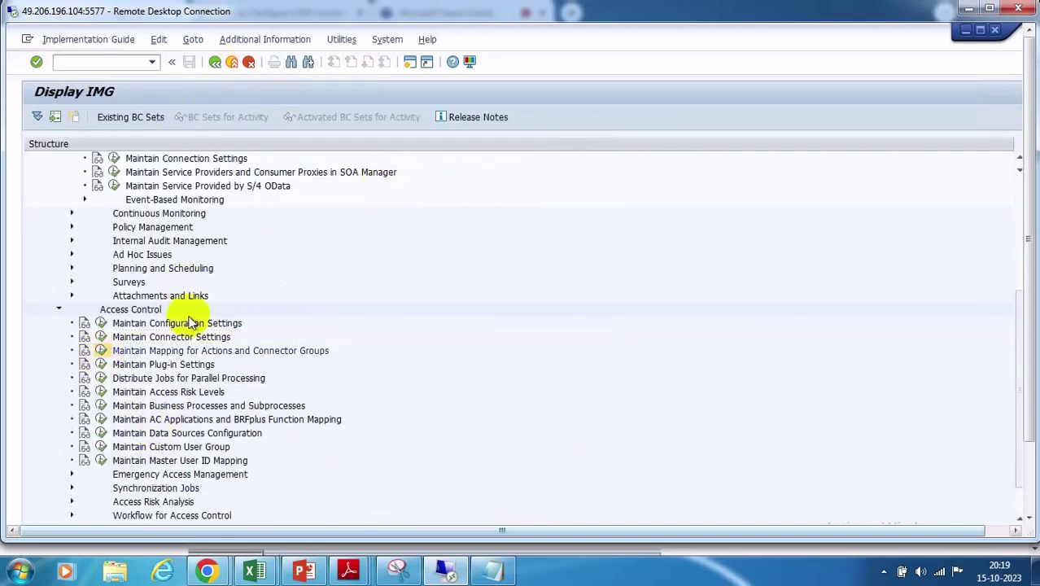
Add connector group EP_LG as active for application type 002, save it, and open default connector assignments
{"action": "left_click", "coordinate": [70, 119]}
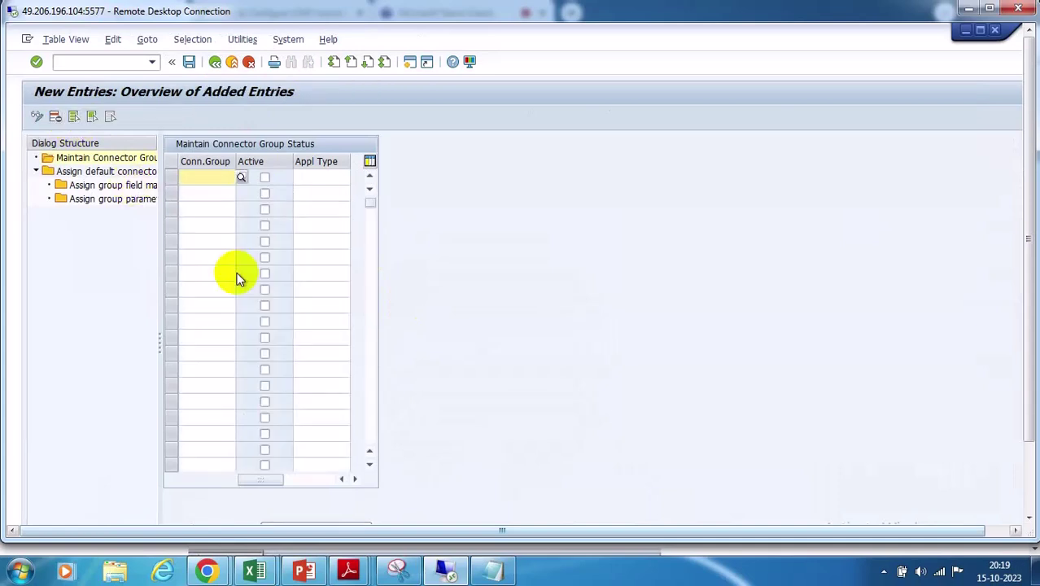
{"action": "left_click", "coordinate": [241, 178]}
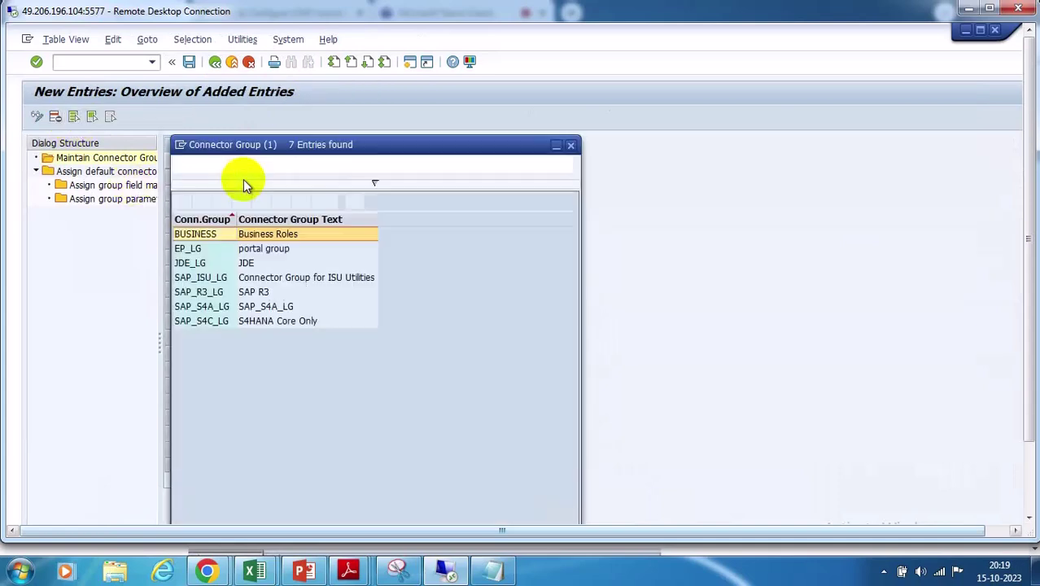
{"action": "double_click", "coordinate": [217, 253]}
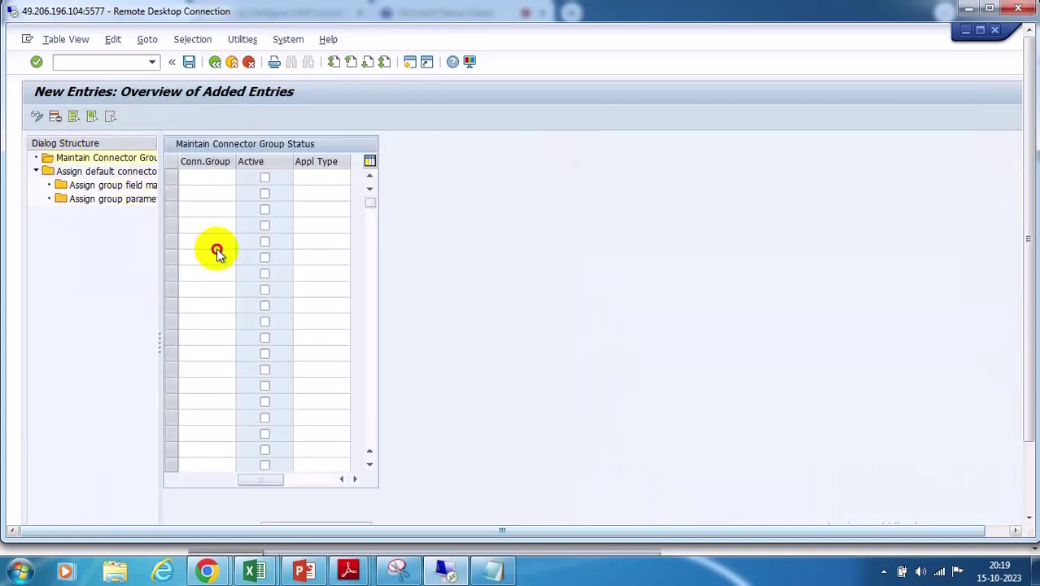
{"action": "left_click", "coordinate": [316, 177]}
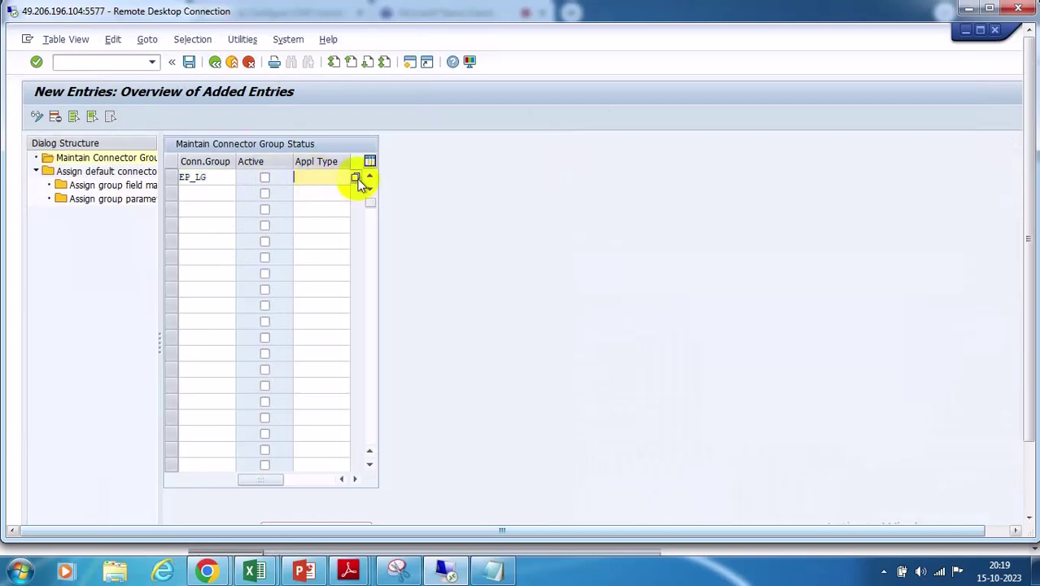
{"action": "left_click", "coordinate": [352, 177]}
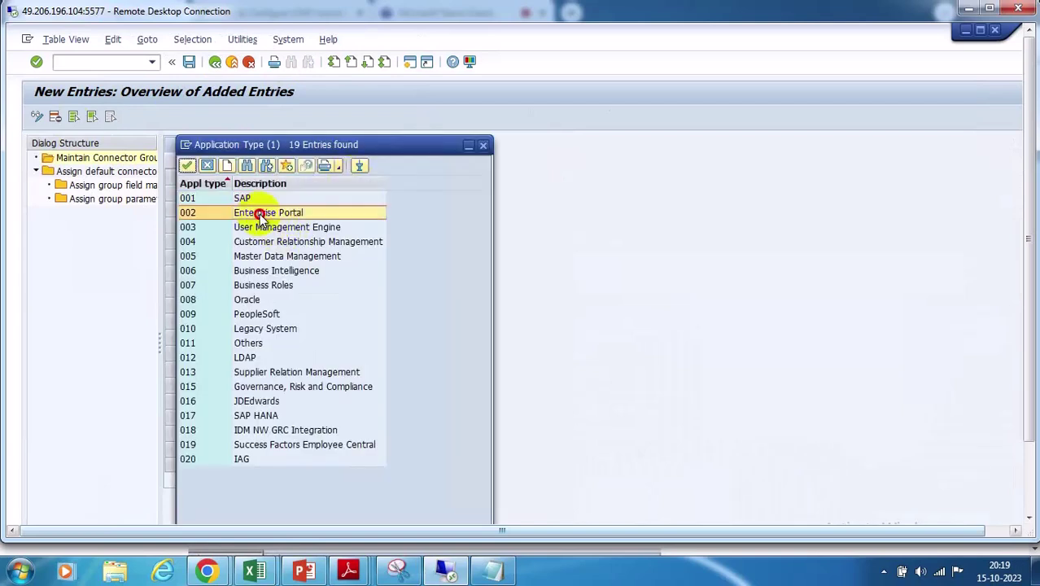
{"action": "double_click", "coordinate": [262, 211]}
{"action": "left_click", "coordinate": [265, 178]}
{"action": "left_click", "coordinate": [188, 62]}
{"action": "left_click", "coordinate": [235, 280]}
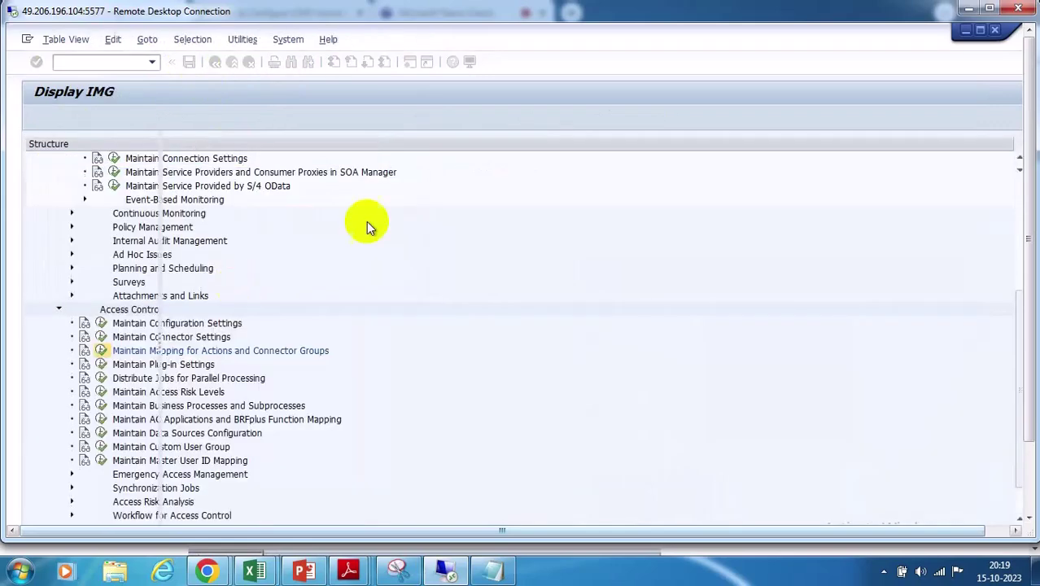
{"action": "left_click", "coordinate": [173, 178]}
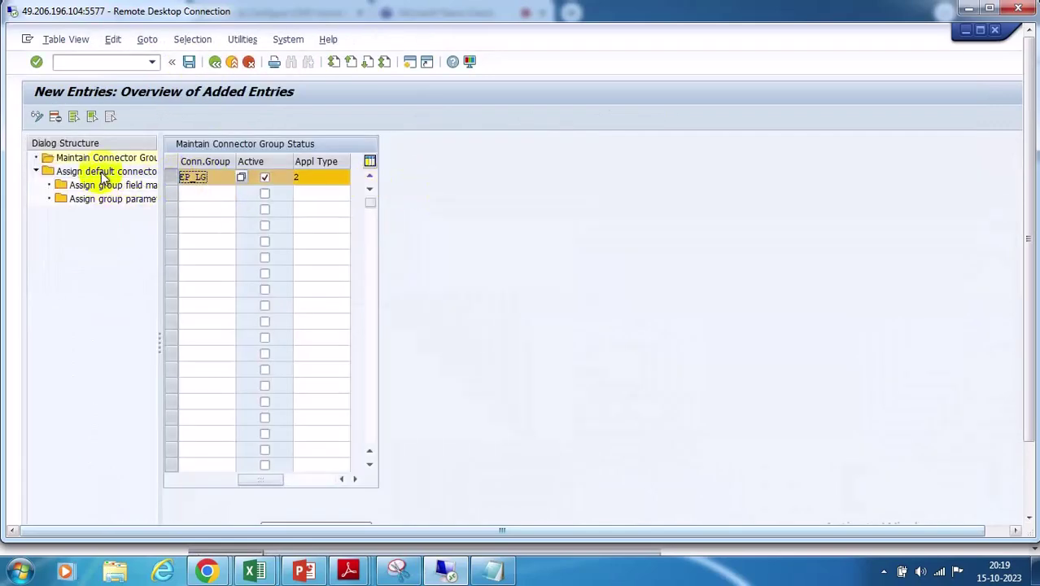
{"action": "double_click", "coordinate": [72, 171]}
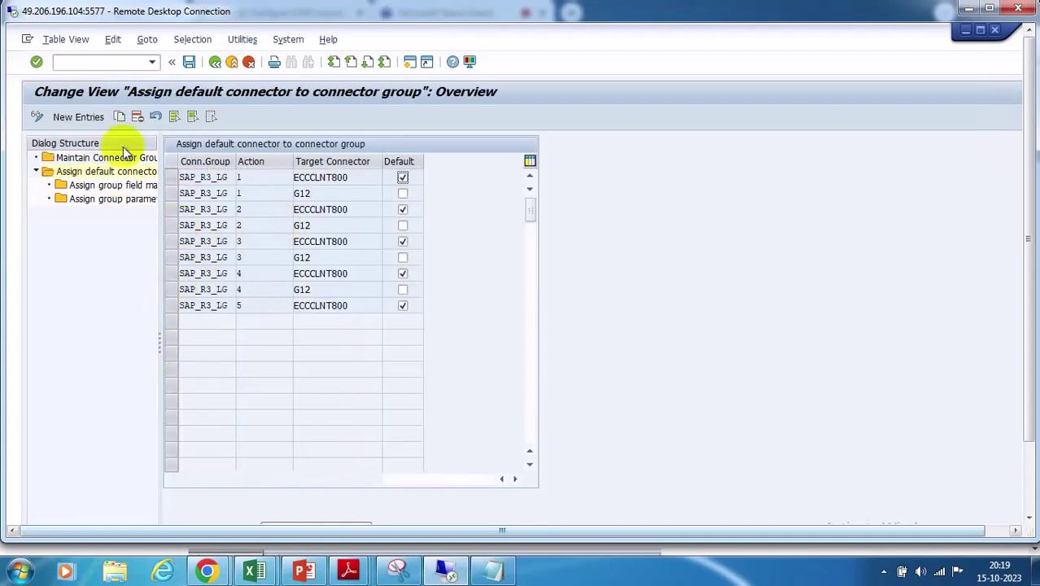
Create new default connector assignments with EP_LG filled into the connector group rows
{"action": "left_click", "coordinate": [78, 117]}
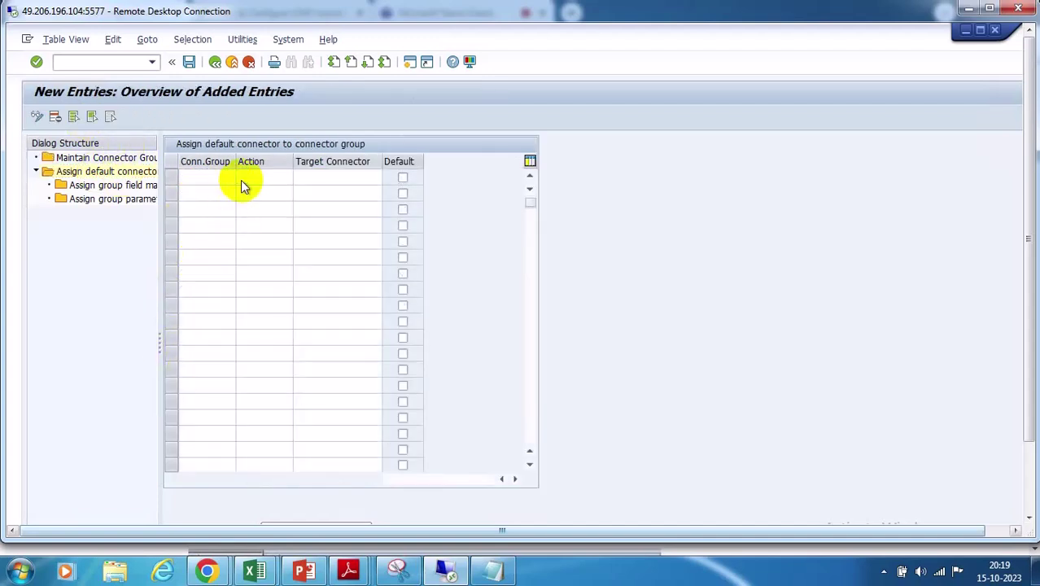
{"action": "left_click", "coordinate": [240, 179]}
{"action": "double_click", "coordinate": [195, 249]}
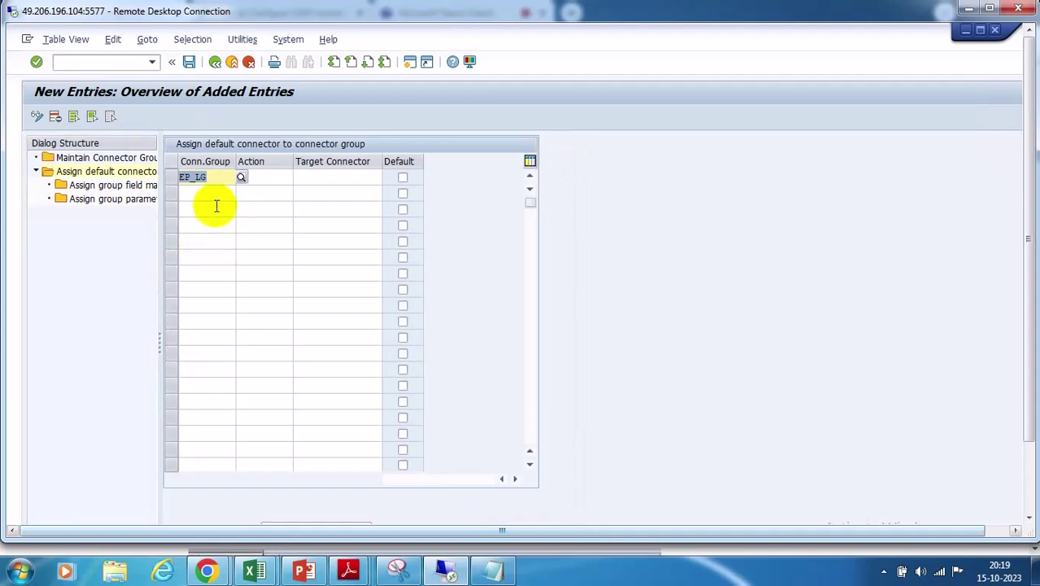
{"action": "left_click", "coordinate": [208, 199]}
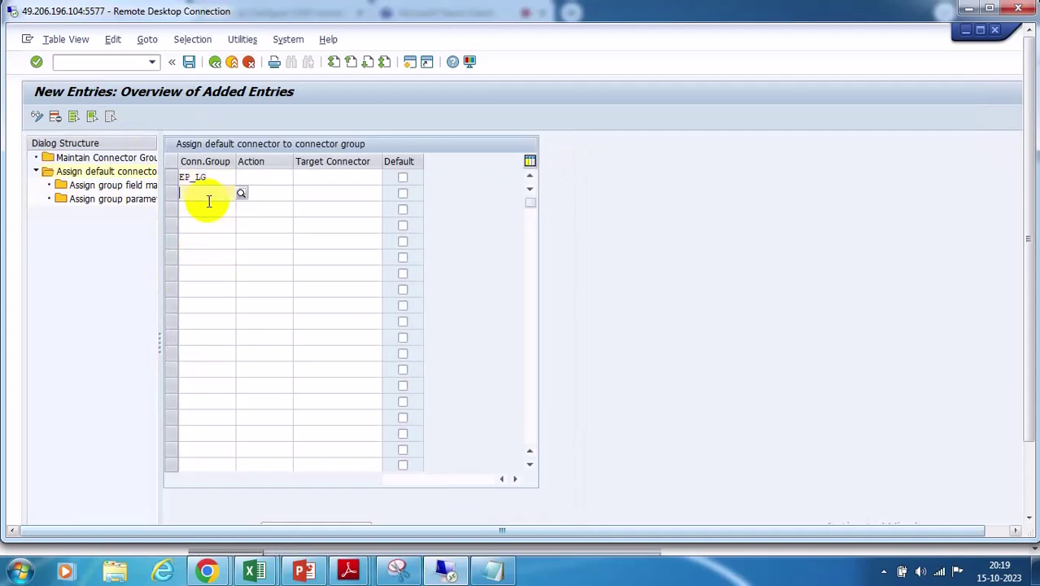
{"action": "type", "text": "EP_LG"}
{"action": "left_click", "coordinate": [208, 242]}
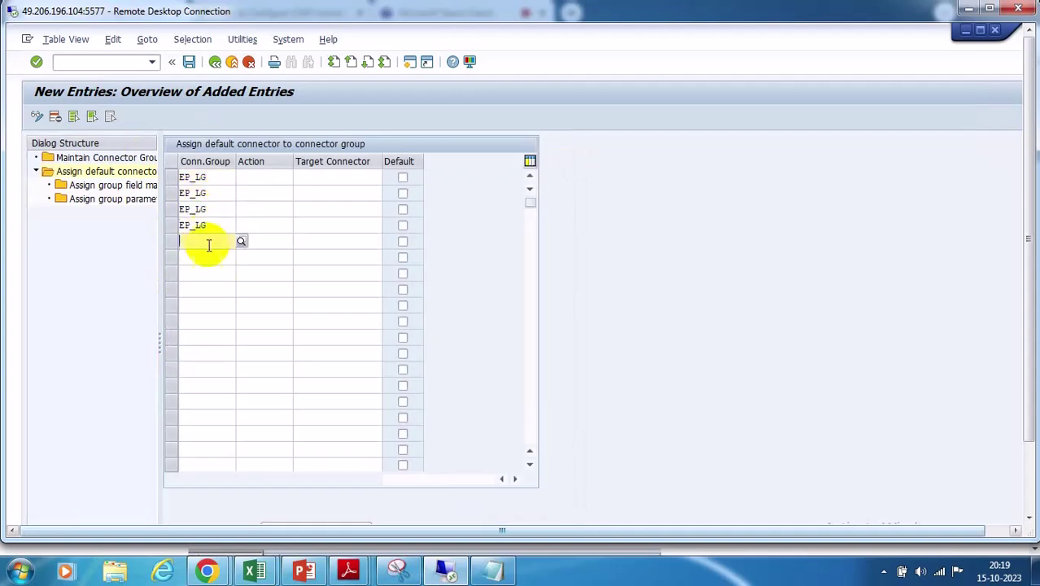
{"action": "type", "text": "EP_LG"}
{"action": "left_click", "coordinate": [207, 258]}
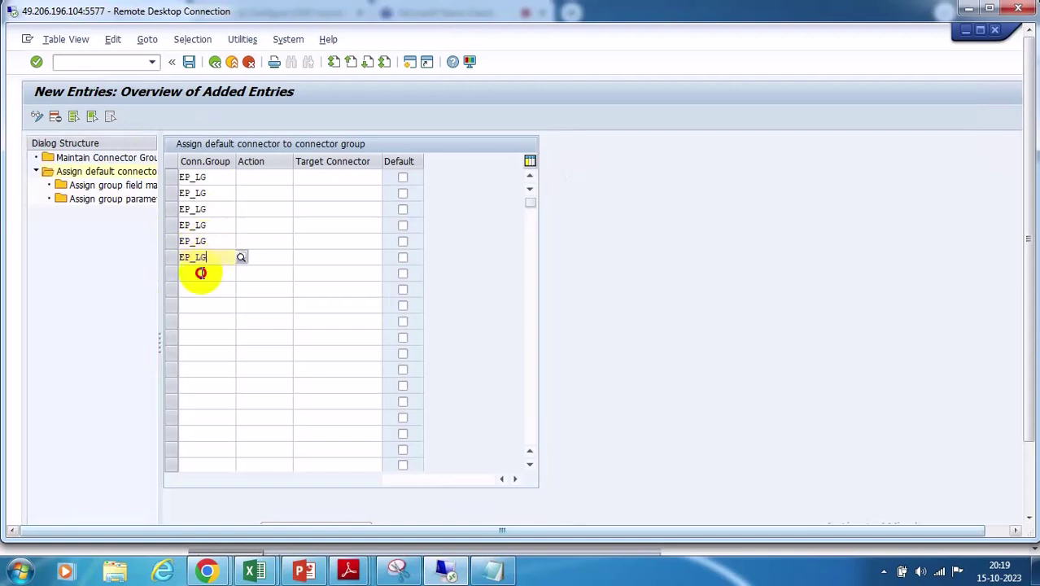
{"action": "type", "text": "EP_LG"}
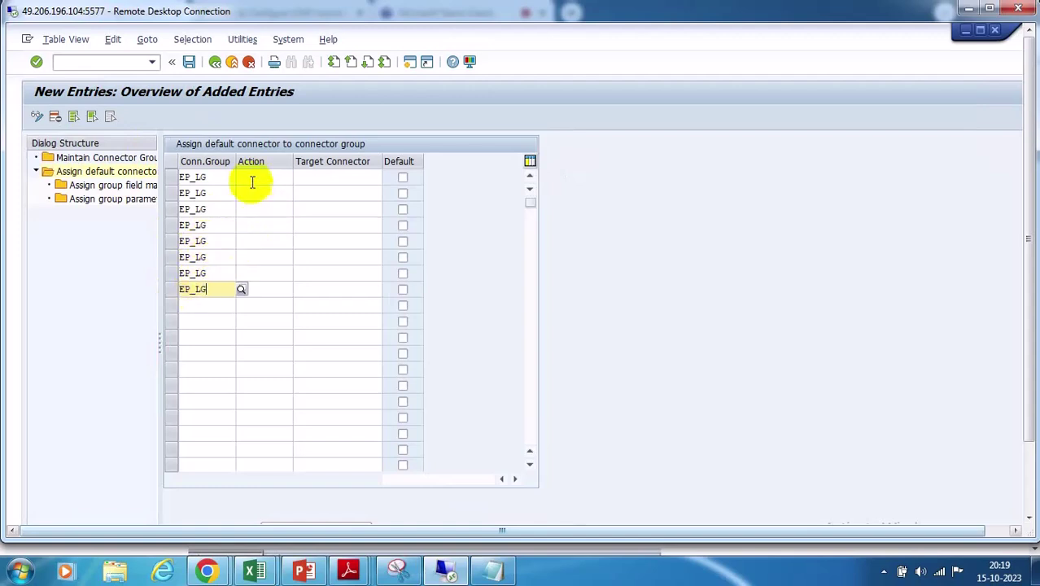
Assign actions 0001 Role Generation, 0002 Role Risk Analysis, 0003 Authorization Maintenance and 0004 Provisioning to the rows
{"action": "left_click", "coordinate": [285, 179]}
{"action": "left_click", "coordinate": [299, 178]}
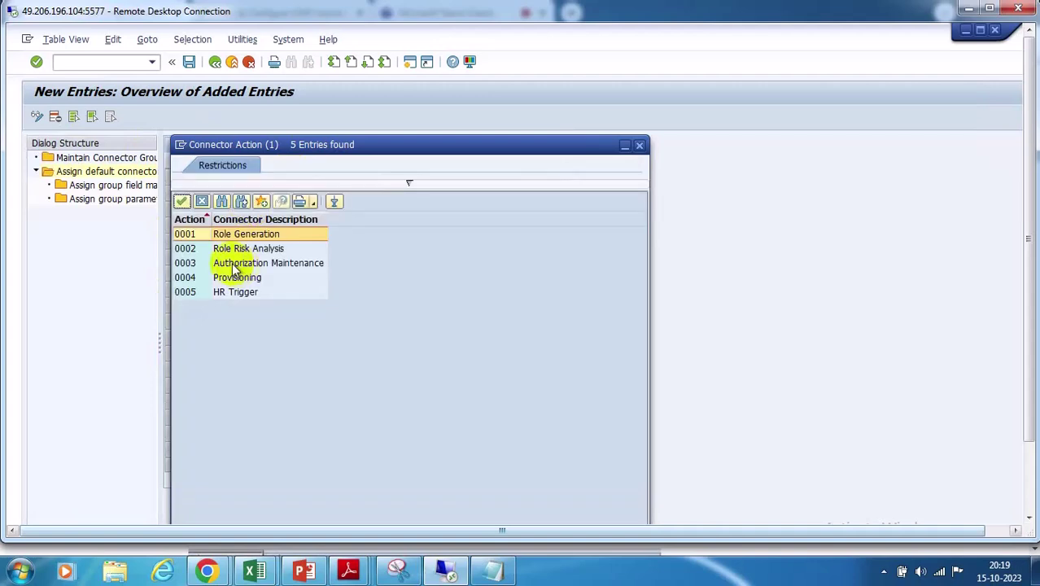
{"action": "double_click", "coordinate": [185, 234]}
{"action": "left_click", "coordinate": [259, 197]}
{"action": "left_click", "coordinate": [294, 192]}
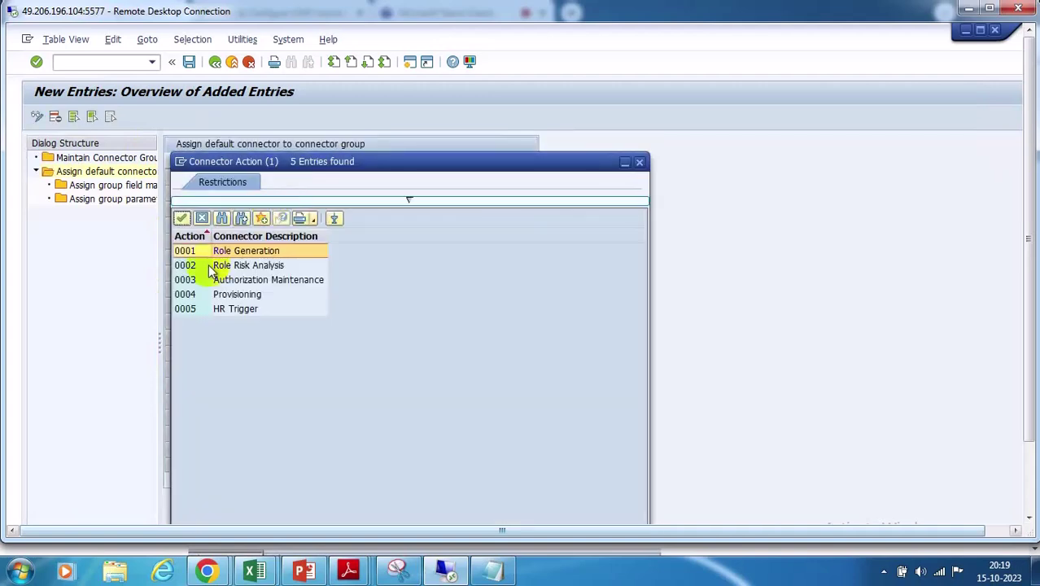
{"action": "double_click", "coordinate": [204, 267]}
{"action": "left_click", "coordinate": [261, 211]}
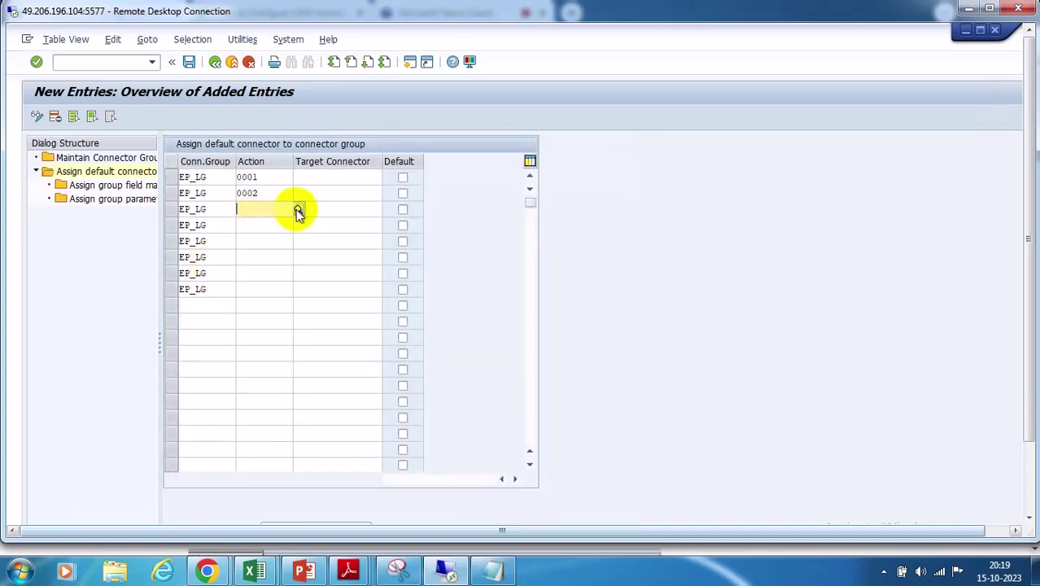
{"action": "left_click", "coordinate": [295, 208]}
{"action": "double_click", "coordinate": [186, 294]}
{"action": "left_click", "coordinate": [259, 223]}
{"action": "left_click", "coordinate": [297, 227]}
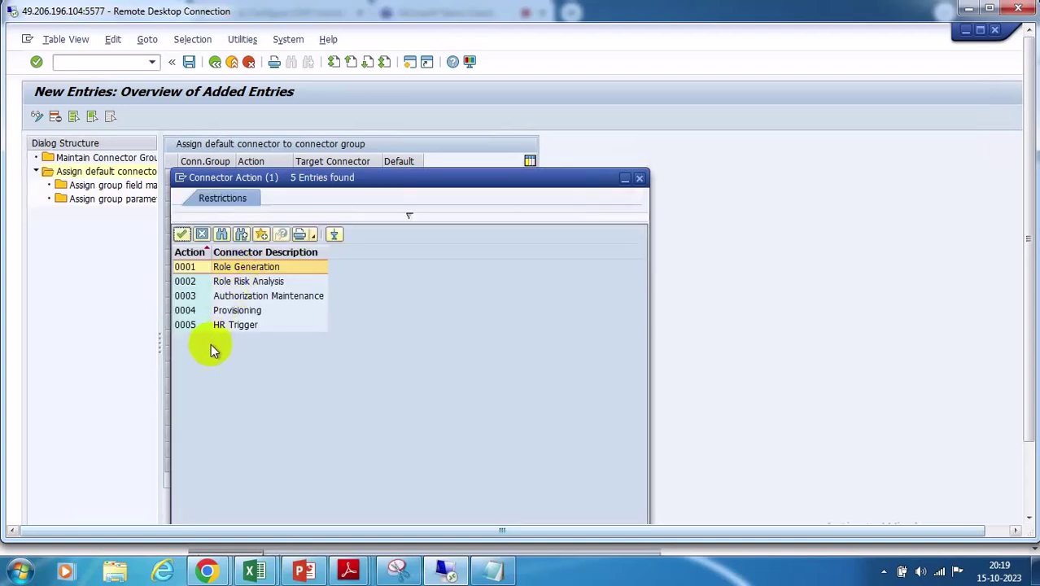
{"action": "double_click", "coordinate": [187, 310]}
Set GRC@WS as the target connector for all four EP_LG action rows
{"action": "left_click", "coordinate": [316, 178]}
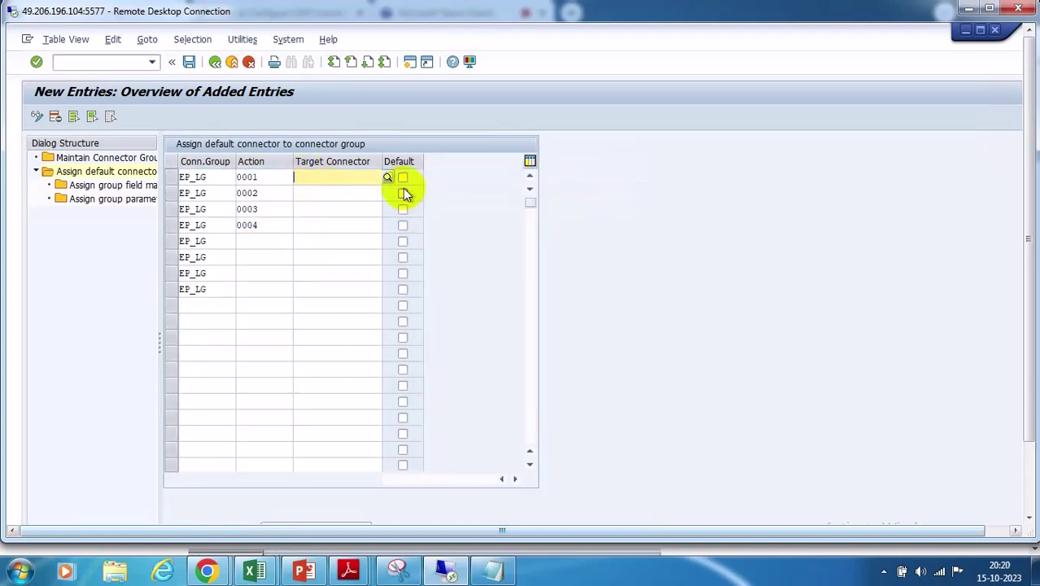
{"action": "left_click", "coordinate": [386, 177]}
{"action": "double_click", "coordinate": [203, 235]}
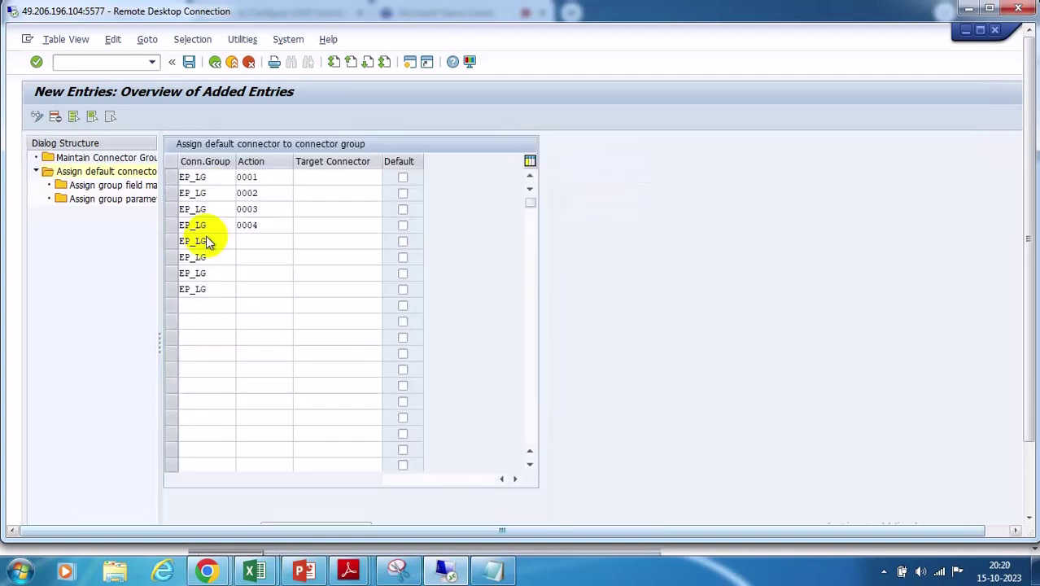
{"action": "left_click", "coordinate": [350, 196]}
{"action": "left_click", "coordinate": [386, 196]}
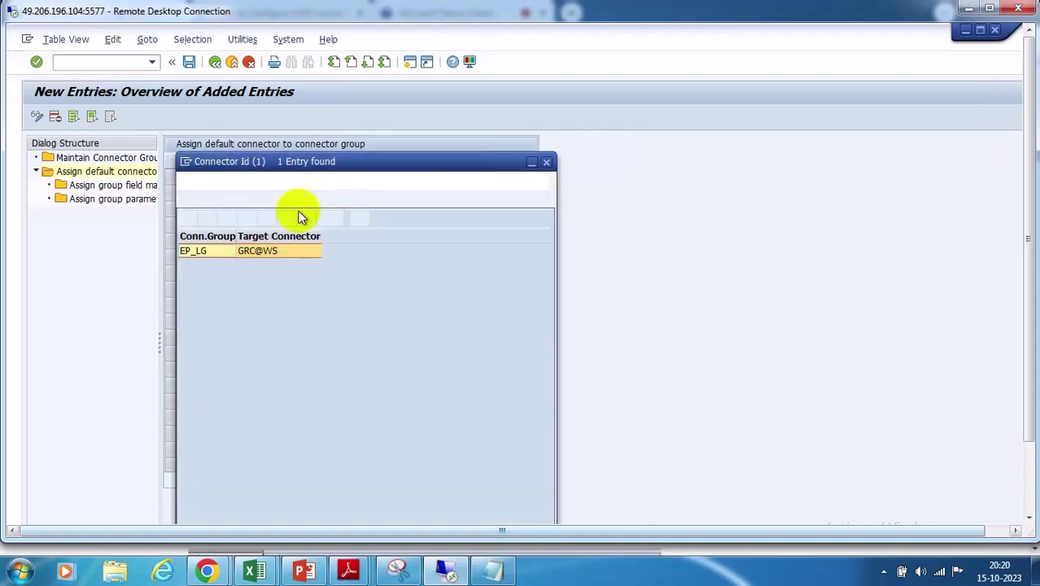
{"action": "double_click", "coordinate": [226, 250]}
{"action": "left_click", "coordinate": [319, 209]}
{"action": "left_click", "coordinate": [387, 209]}
{"action": "double_click", "coordinate": [217, 267]}
{"action": "left_click", "coordinate": [316, 225]}
{"action": "left_click", "coordinate": [387, 225]}
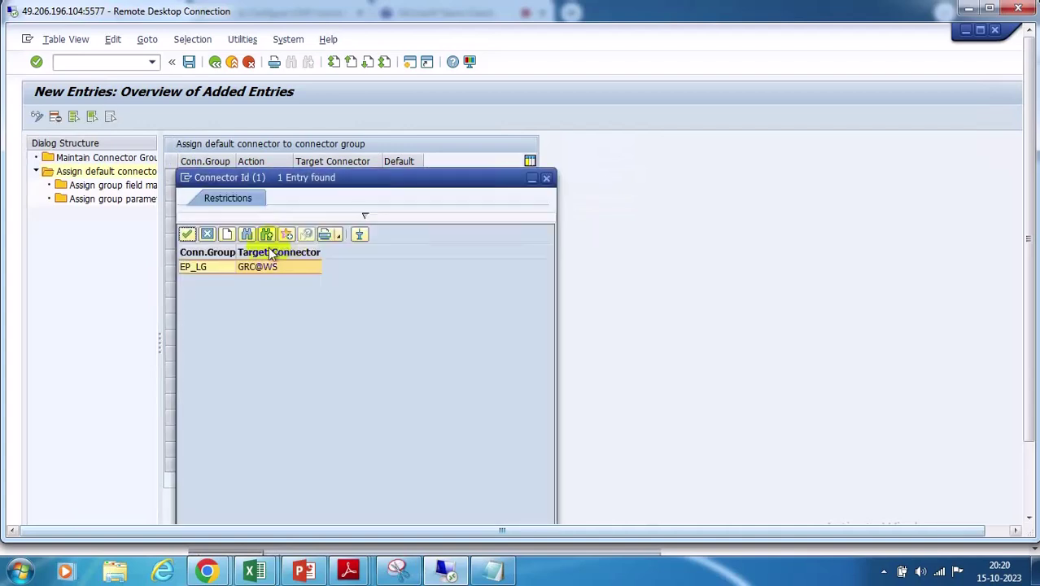
{"action": "double_click", "coordinate": [236, 267]}
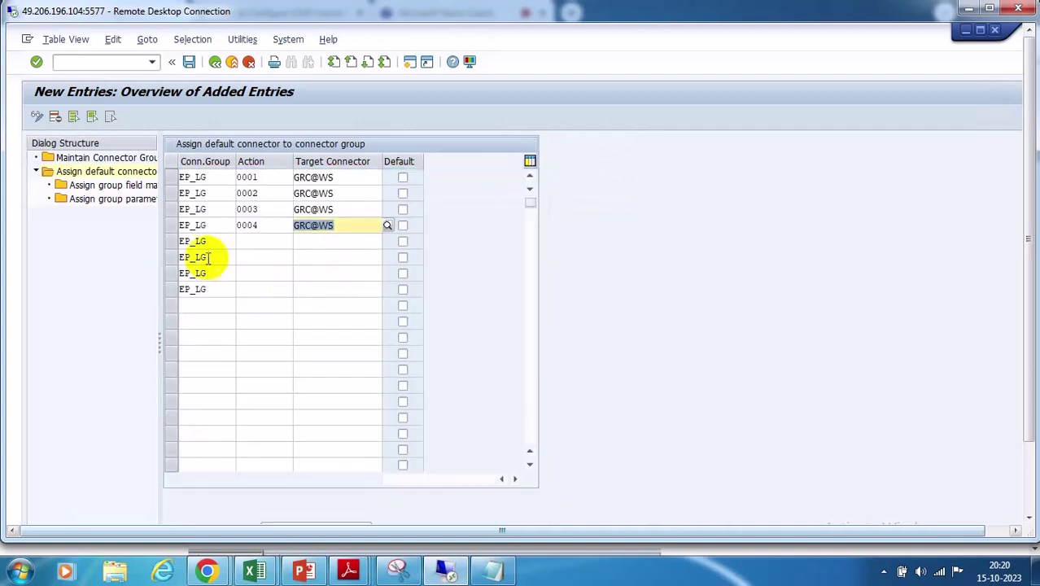
Clear the surplus EP_LG values in the extra rows and tick Default for actions 0001 and 0004
{"action": "left_click", "coordinate": [214, 241]}
{"action": "key", "text": "BackSpace"}
{"action": "key", "text": "BackSpace"}
{"action": "key", "text": "BackSpace"}
{"action": "key", "text": "BackSpace"}
{"action": "key", "text": "BackSpace"}
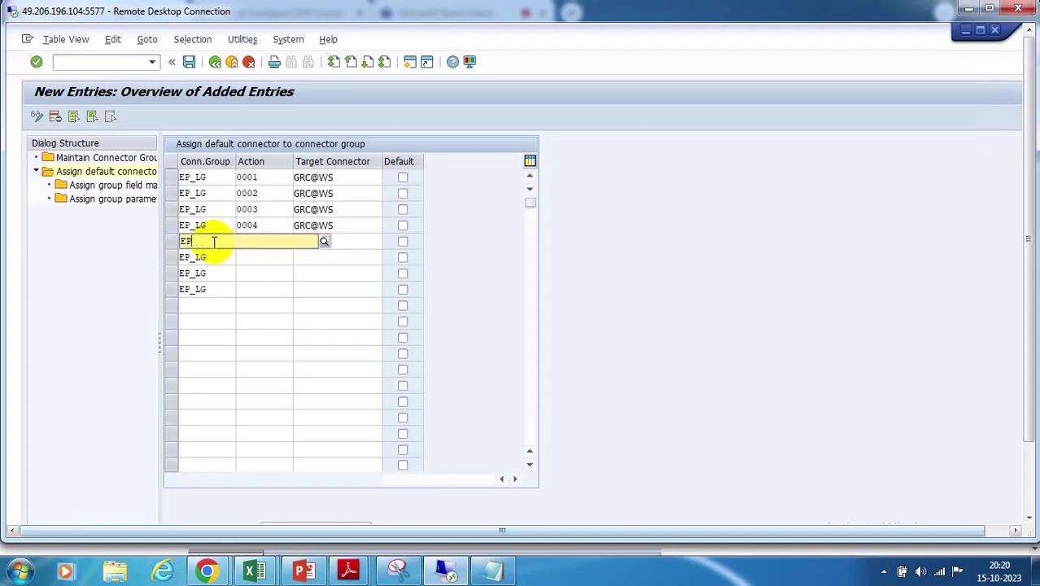
{"action": "left_click", "coordinate": [221, 261]}
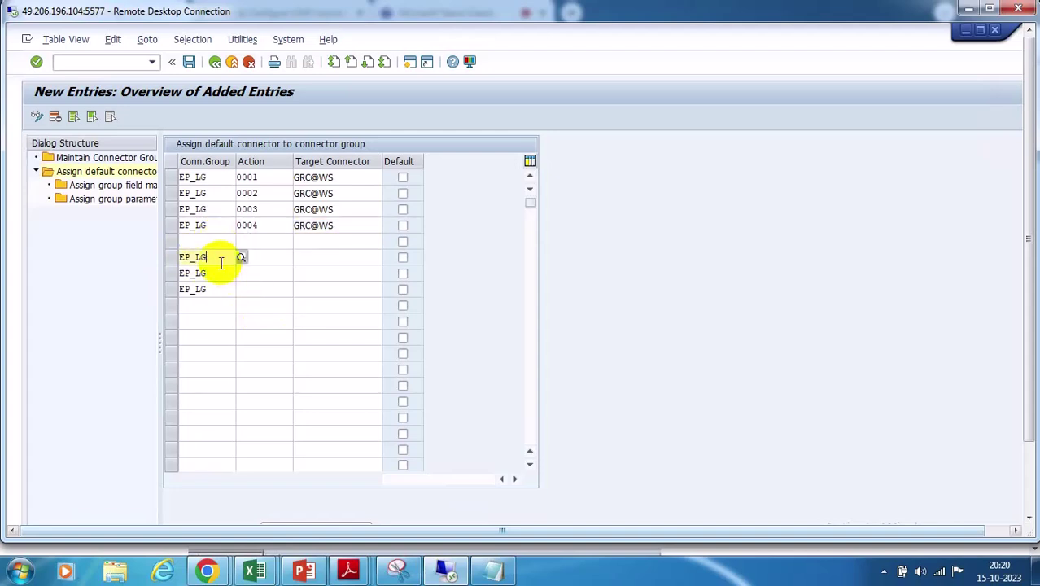
{"action": "key", "text": "BackSpace"}
{"action": "key", "text": "BackSpace"}
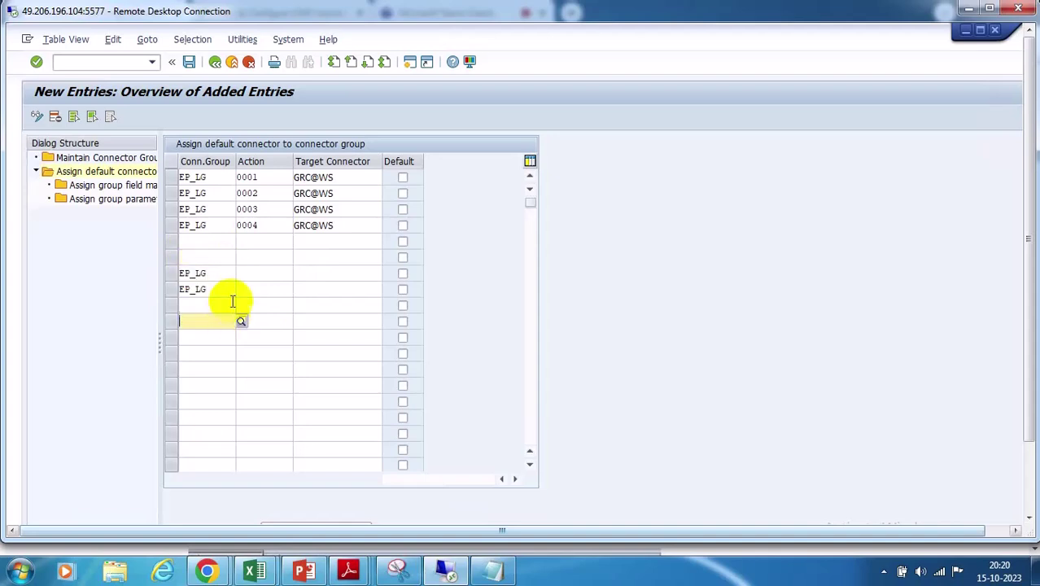
{"action": "left_click", "coordinate": [221, 273]}
{"action": "key", "text": "BackSpace"}
{"action": "key", "text": "BackSpace"}
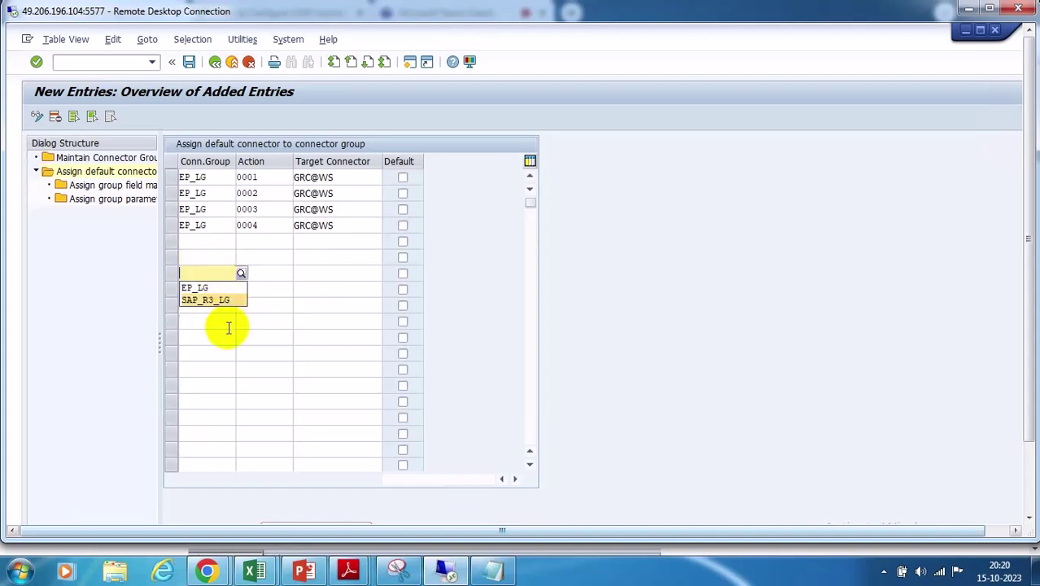
{"action": "left_click", "coordinate": [220, 291]}
{"action": "key", "text": "BackSpace"}
{"action": "key", "text": "BackSpace"}
{"action": "key", "text": "BackSpace"}
{"action": "key", "text": "BackSpace"}
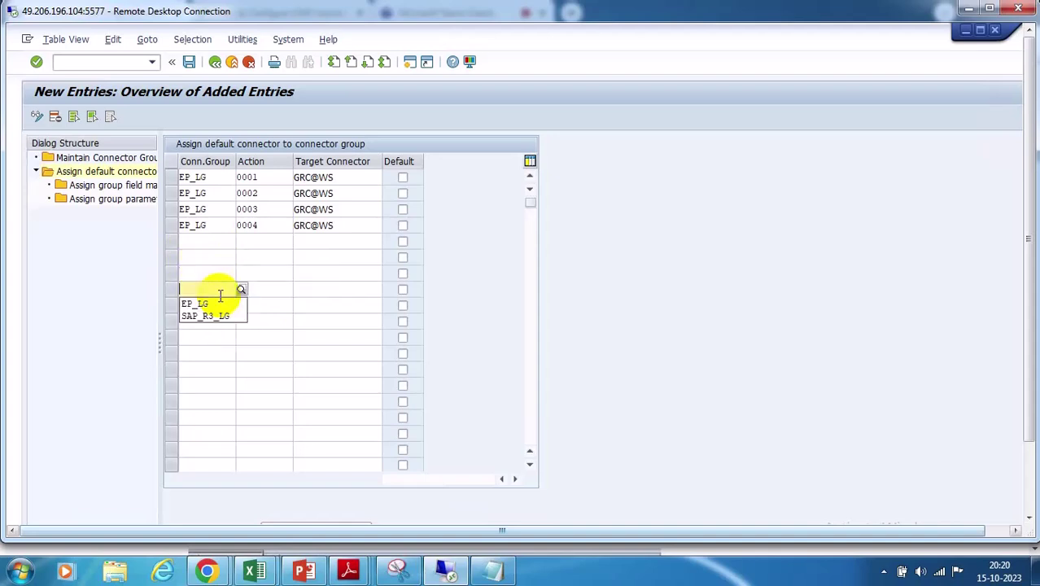
{"action": "key", "text": "BackSpace"}
{"action": "left_click", "coordinate": [403, 178]}
{"action": "left_click", "coordinate": [402, 226]}
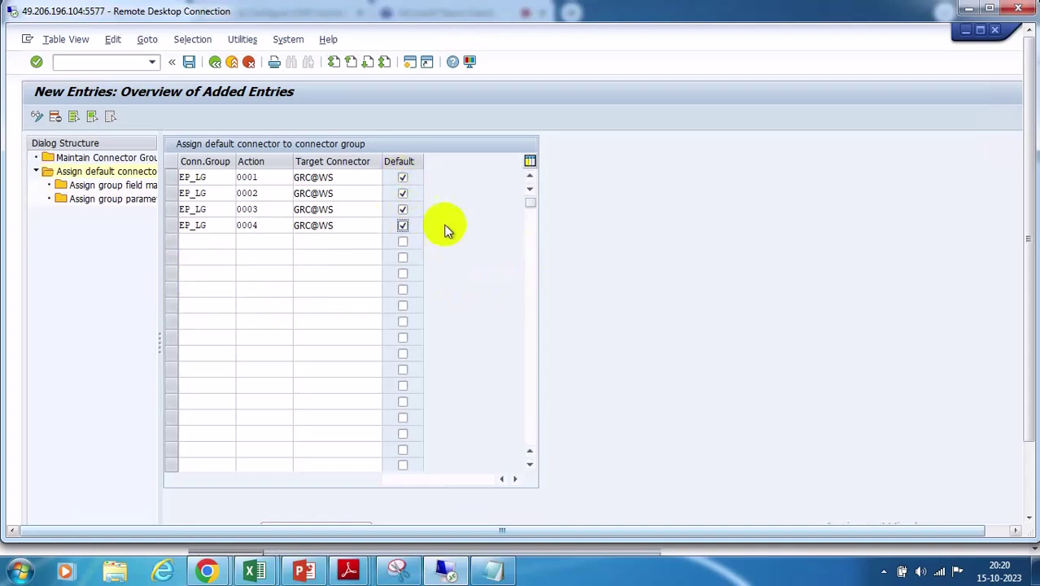
Attempt saving, read the duplicate-key error, and discard the duplicate new entries
{"action": "left_click", "coordinate": [189, 63]}
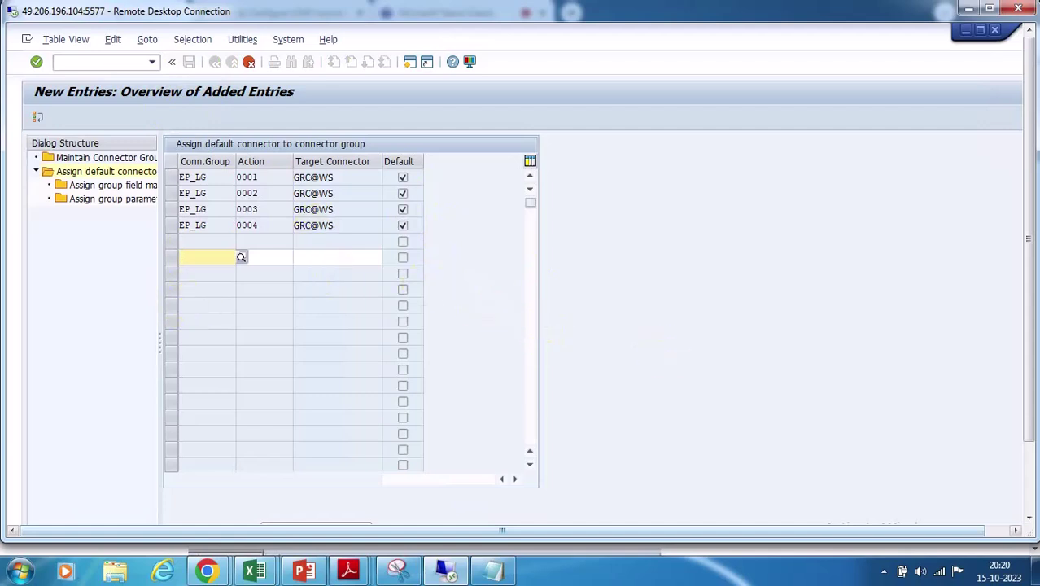
{"action": "left_click", "coordinate": [1029, 463]}
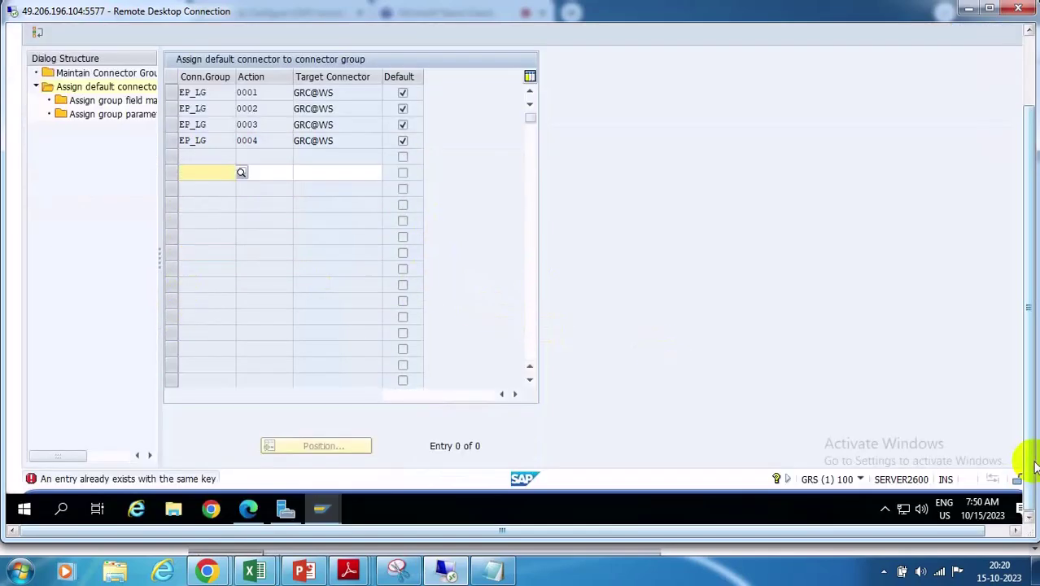
{"action": "left_click", "coordinate": [1027, 58]}
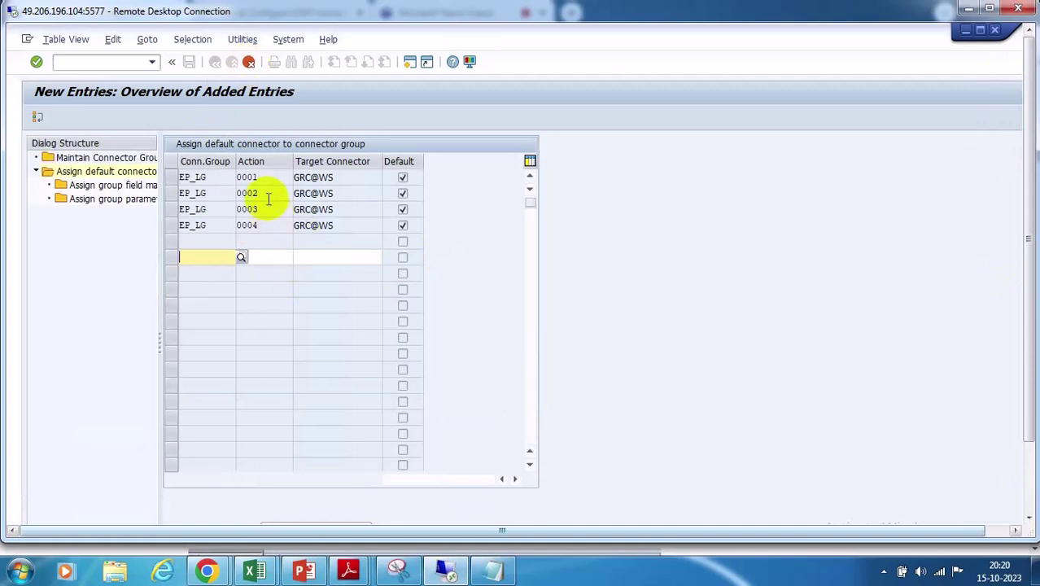
{"action": "left_click", "coordinate": [249, 62]}
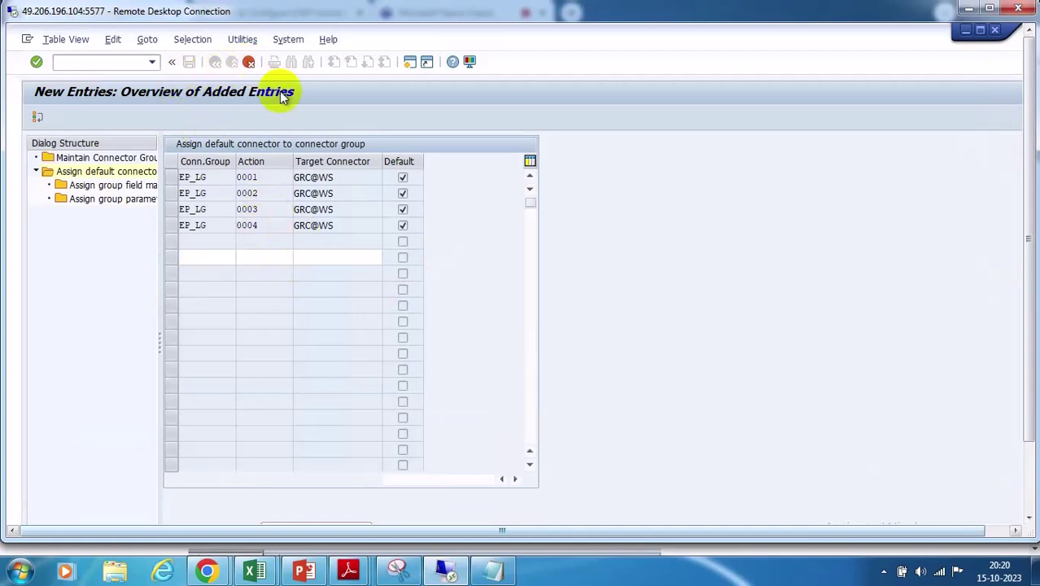
{"action": "left_click", "coordinate": [216, 302]}
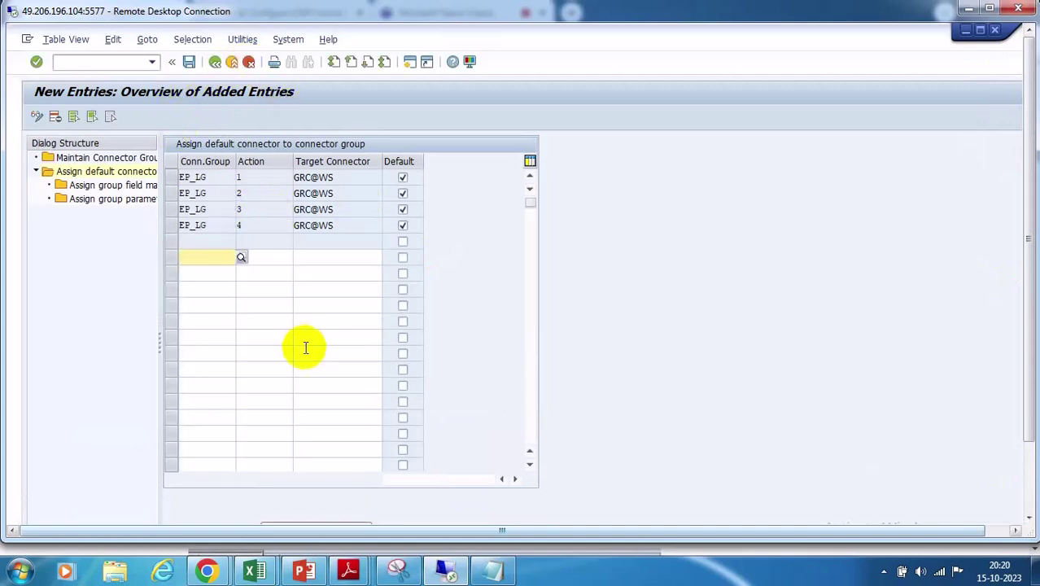
{"action": "left_click", "coordinate": [189, 61]}
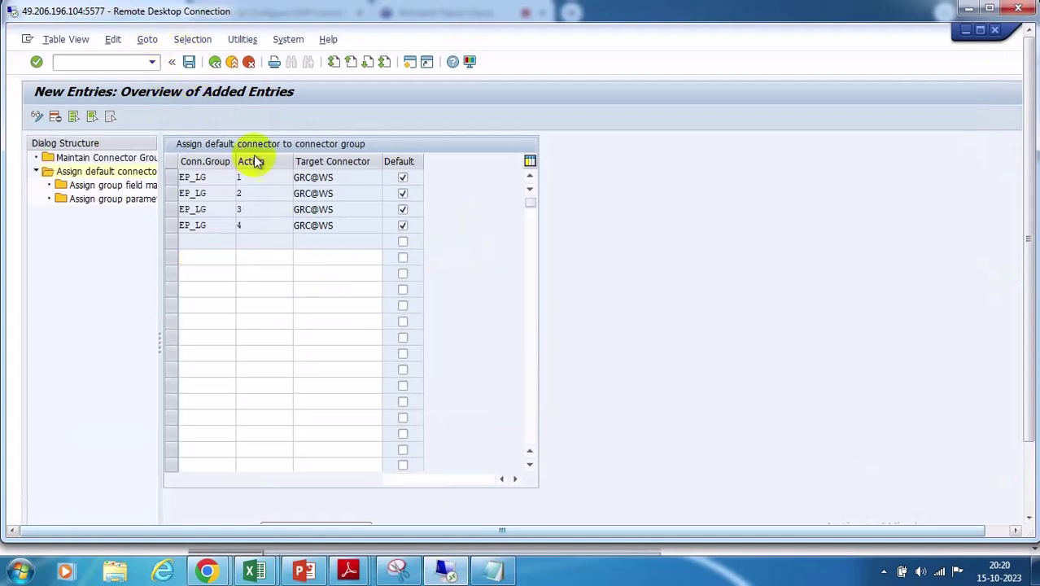
{"action": "left_click", "coordinate": [215, 63]}
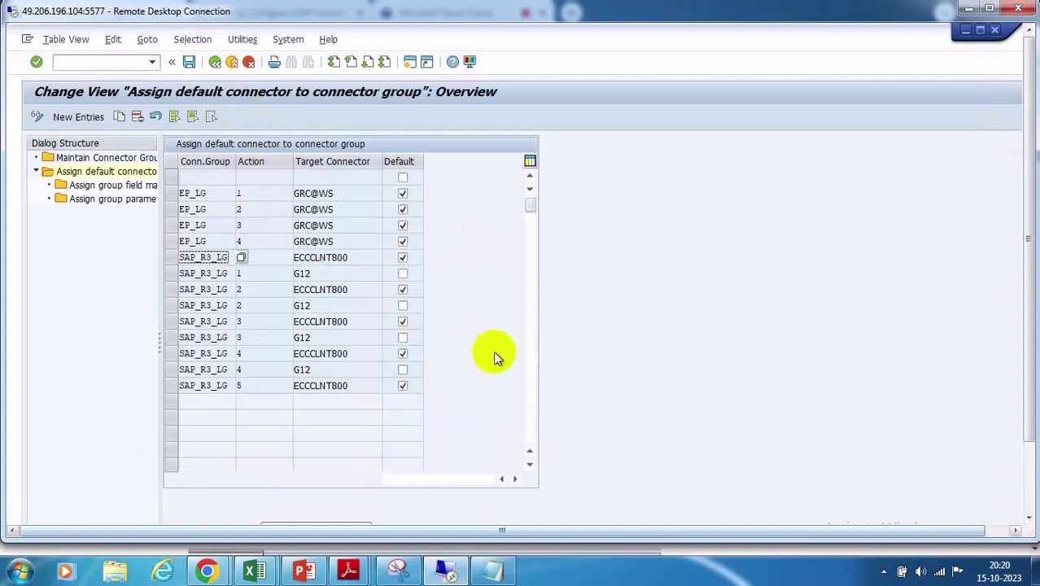
Delete the empty row, view EP_LG action 4's group field mapping, and return to the assignments overview
{"action": "left_click", "coordinate": [170, 178]}
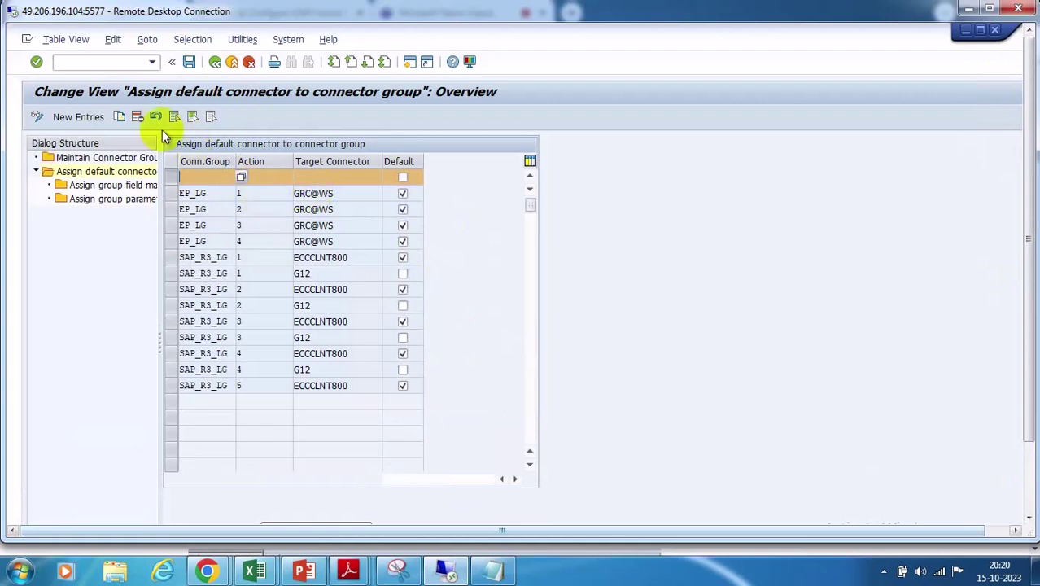
{"action": "left_click", "coordinate": [138, 117]}
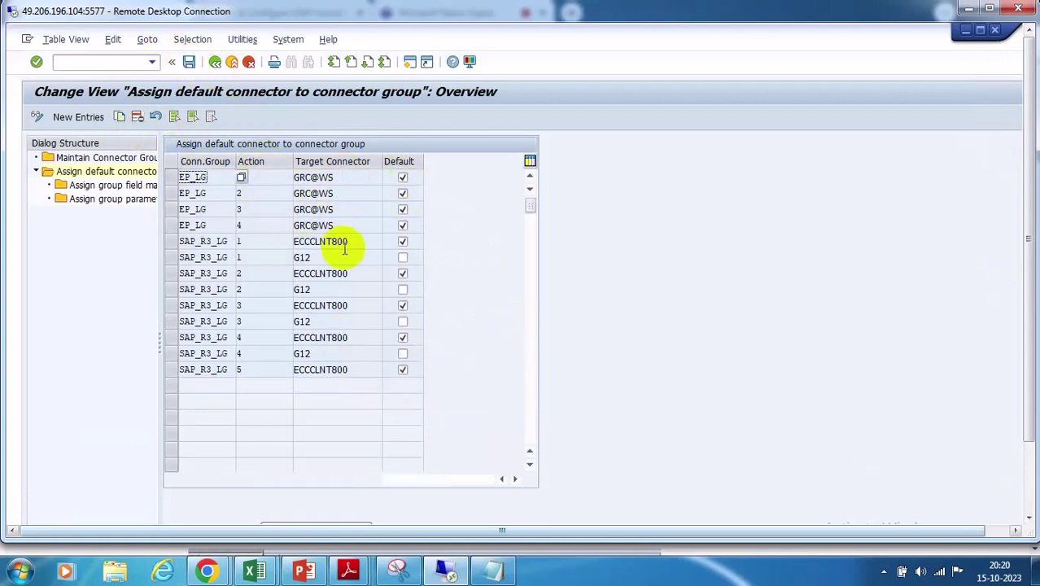
{"action": "left_click", "coordinate": [173, 228]}
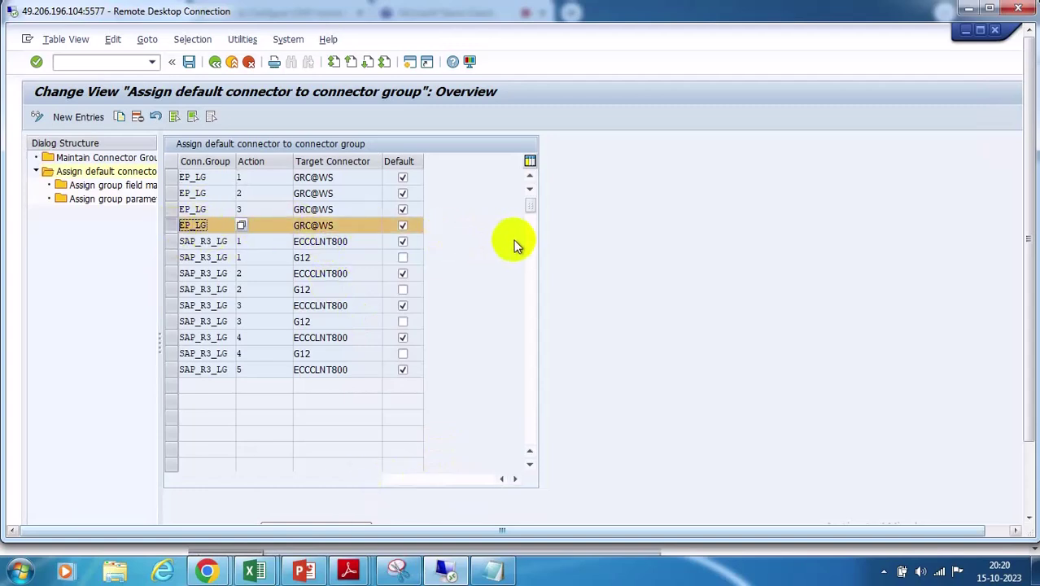
{"action": "double_click", "coordinate": [89, 185]}
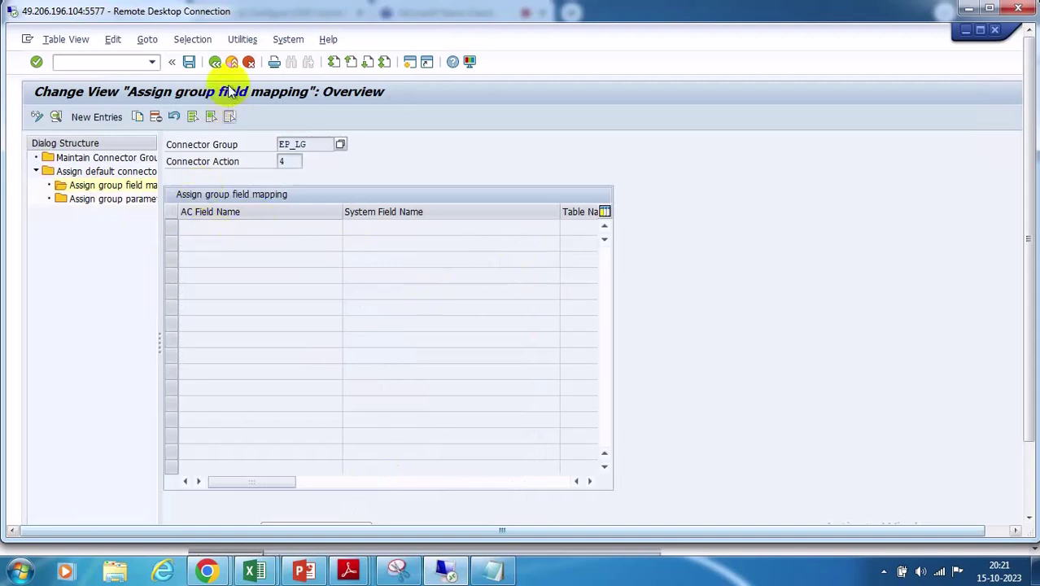
{"action": "left_click", "coordinate": [214, 64]}
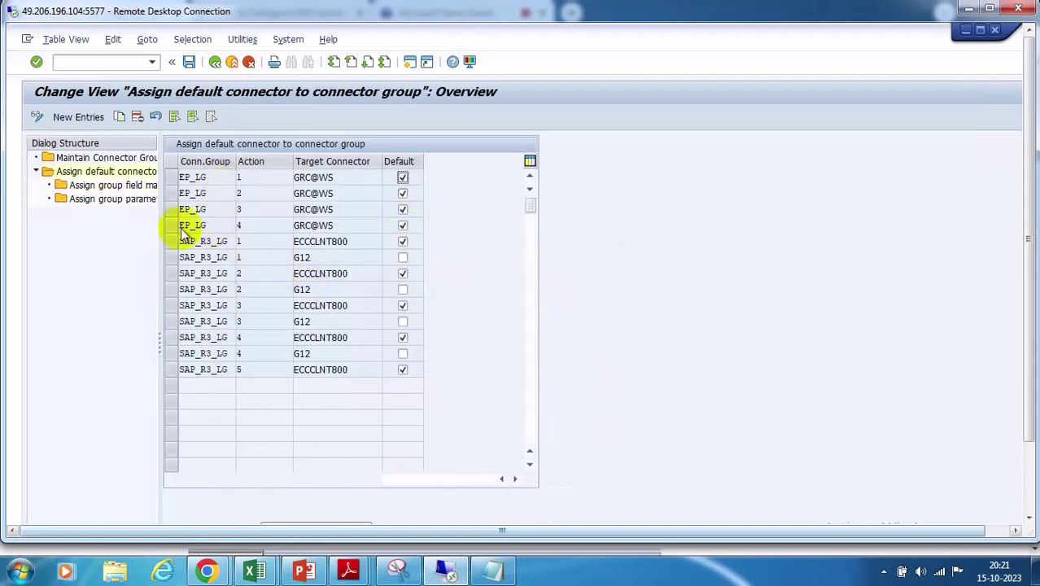
{"action": "left_click", "coordinate": [348, 225]}
{"action": "left_click", "coordinate": [172, 227]}
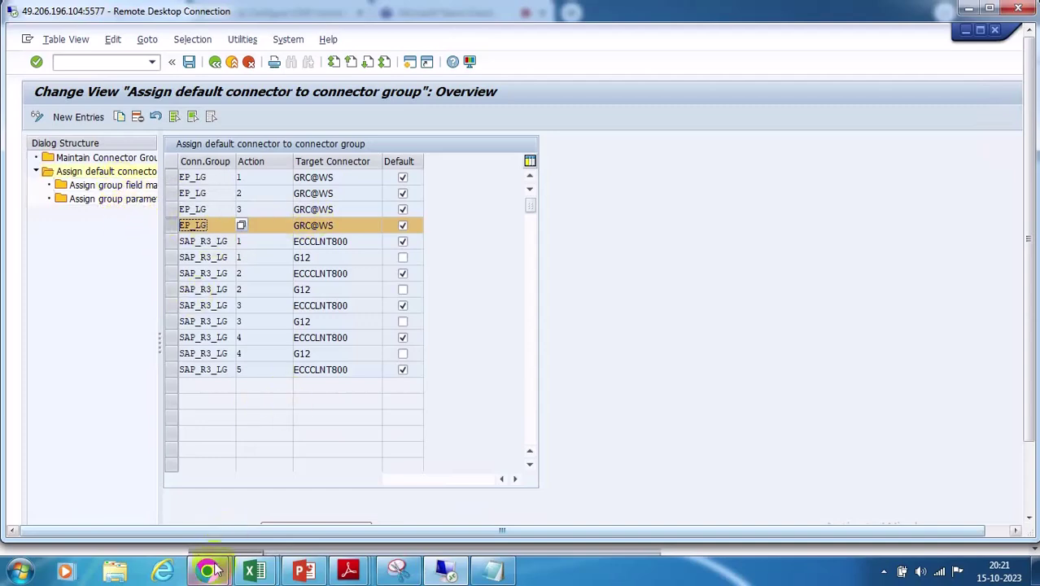
Switch to the Chrome blog article and scroll down to Step 11's group field mapping screenshots
{"action": "mouse_move", "coordinate": [207, 572]}
{"action": "left_click", "coordinate": [117, 499]}
{"action": "scroll", "coordinate": [432, 268], "scroll_direction": "down", "scroll_amount": 5}
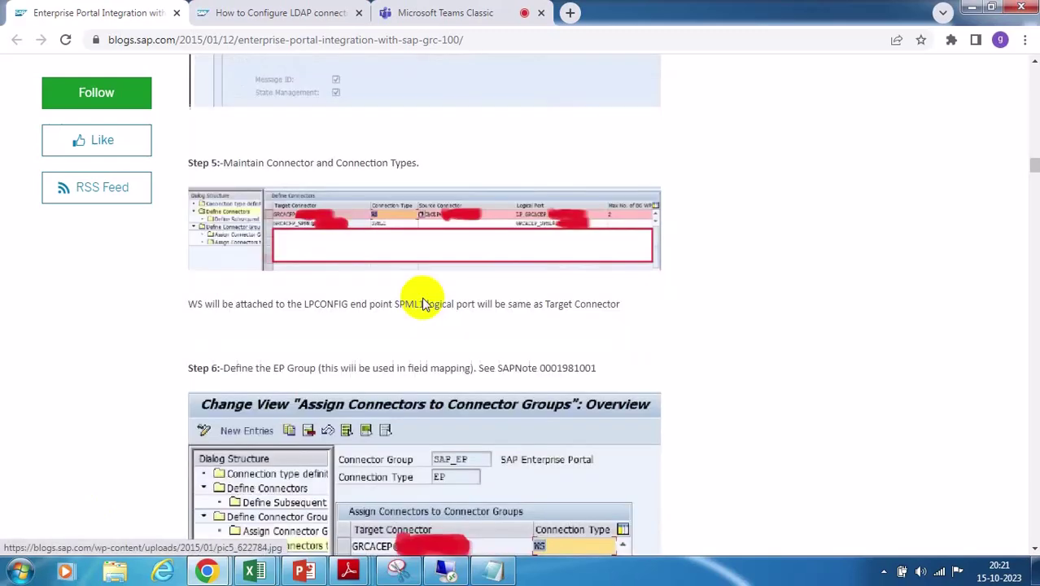
{"action": "scroll", "coordinate": [399, 301], "scroll_direction": "up", "scroll_amount": 9}
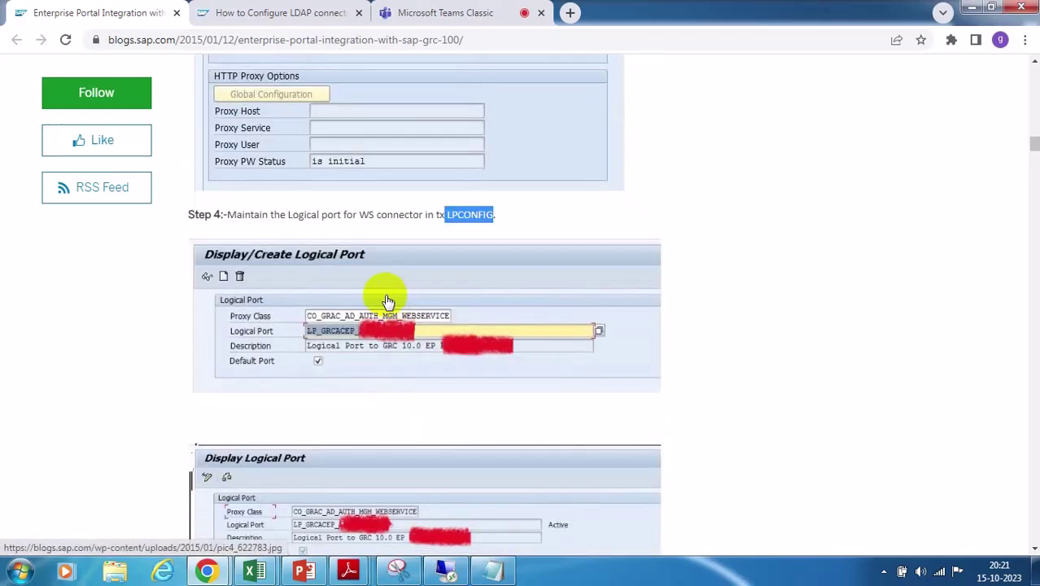
{"action": "scroll", "coordinate": [471, 360], "scroll_direction": "down", "scroll_amount": 5}
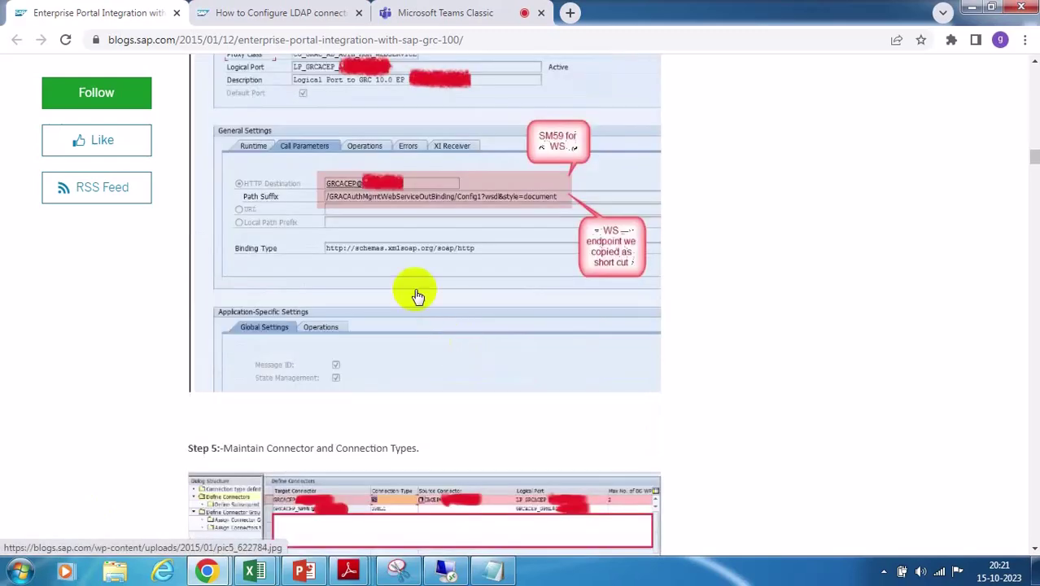
{"action": "scroll", "coordinate": [416, 295], "scroll_direction": "down", "scroll_amount": 3}
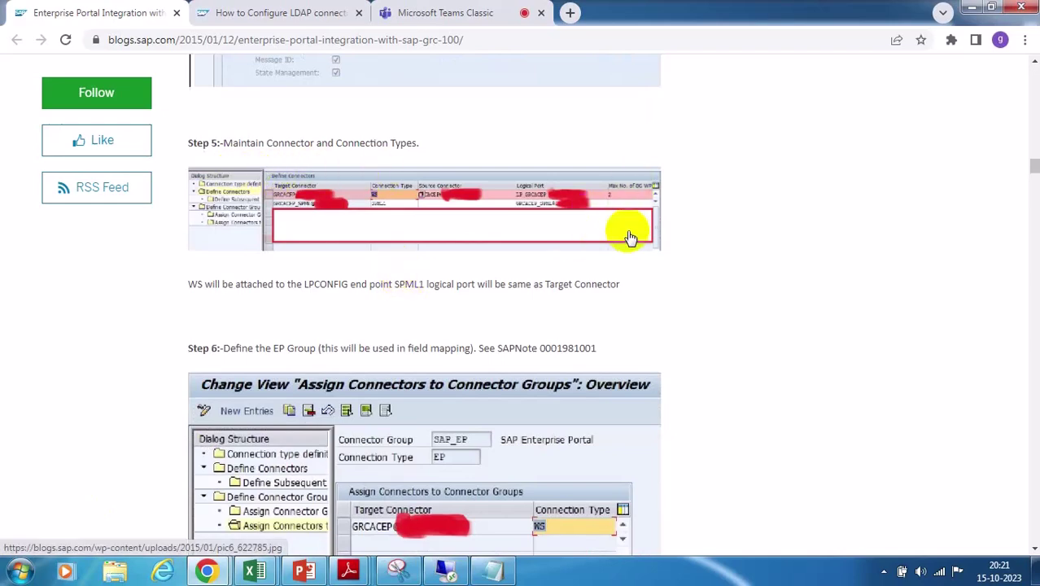
{"action": "scroll", "coordinate": [631, 238], "scroll_direction": "down", "scroll_amount": 3}
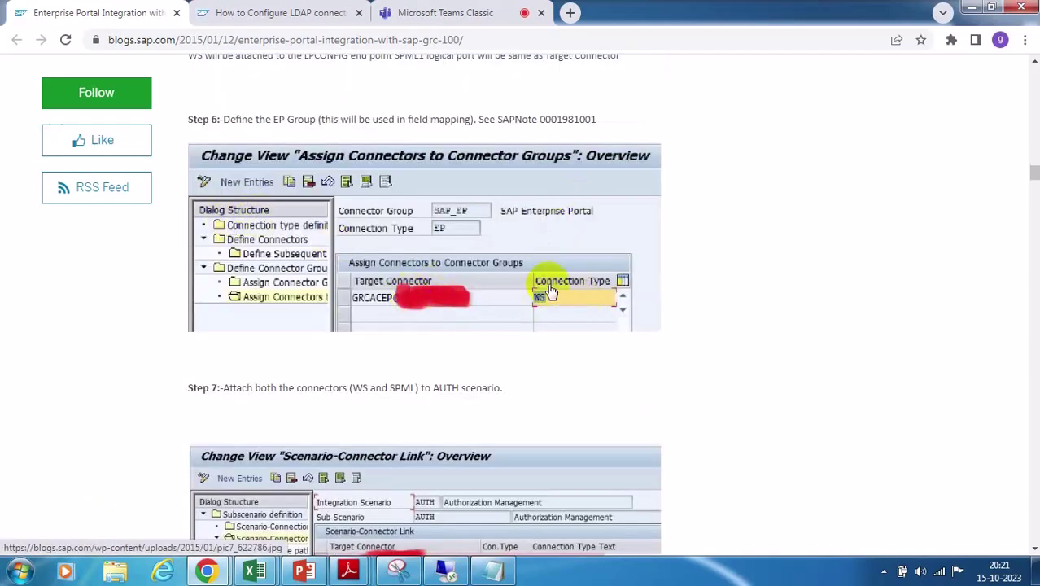
{"action": "scroll", "coordinate": [542, 290], "scroll_direction": "down", "scroll_amount": 3}
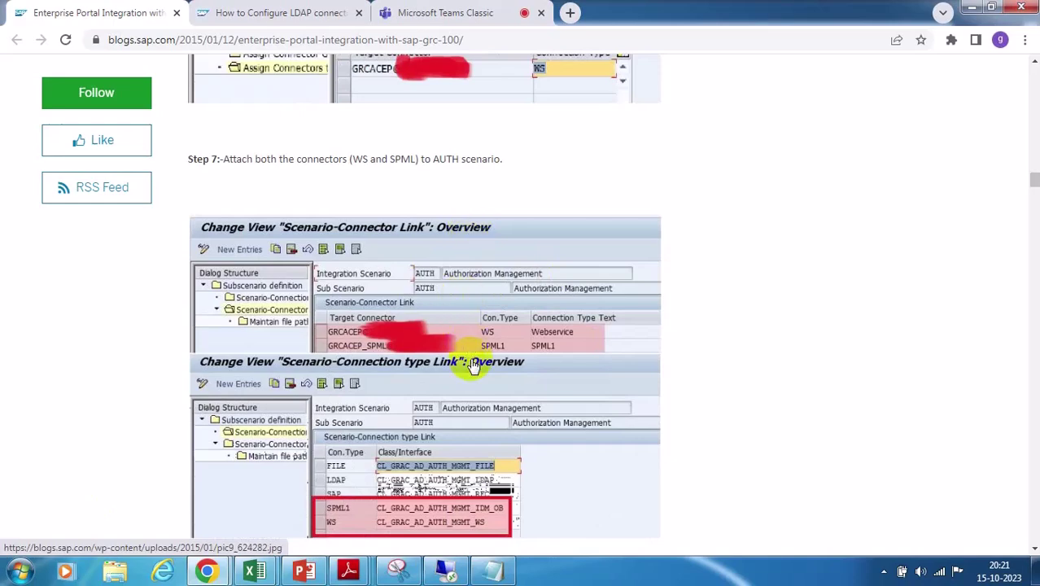
{"action": "scroll", "coordinate": [472, 365], "scroll_direction": "down", "scroll_amount": 2}
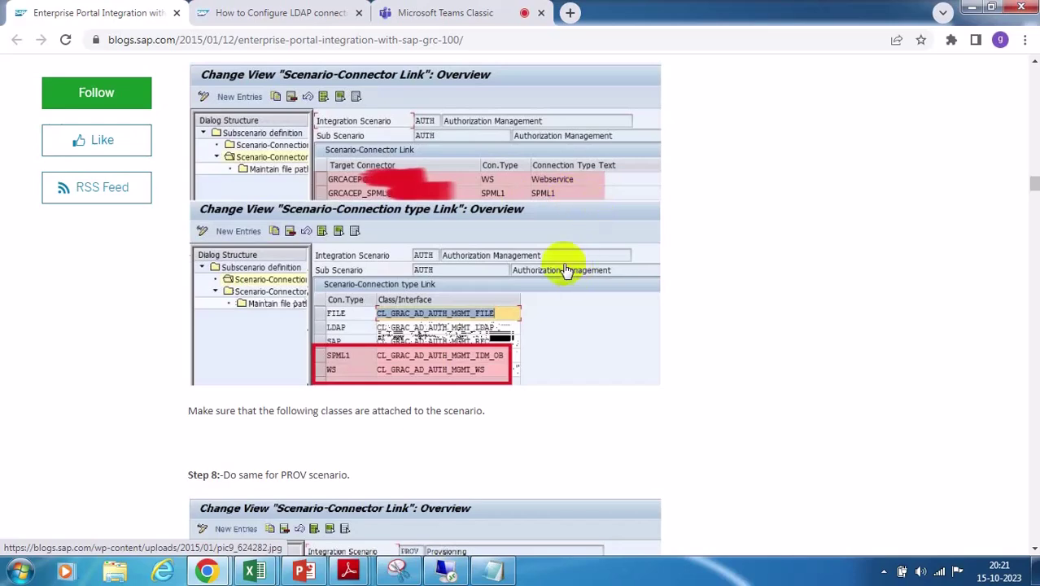
{"action": "scroll", "coordinate": [569, 235], "scroll_direction": "down", "scroll_amount": 5}
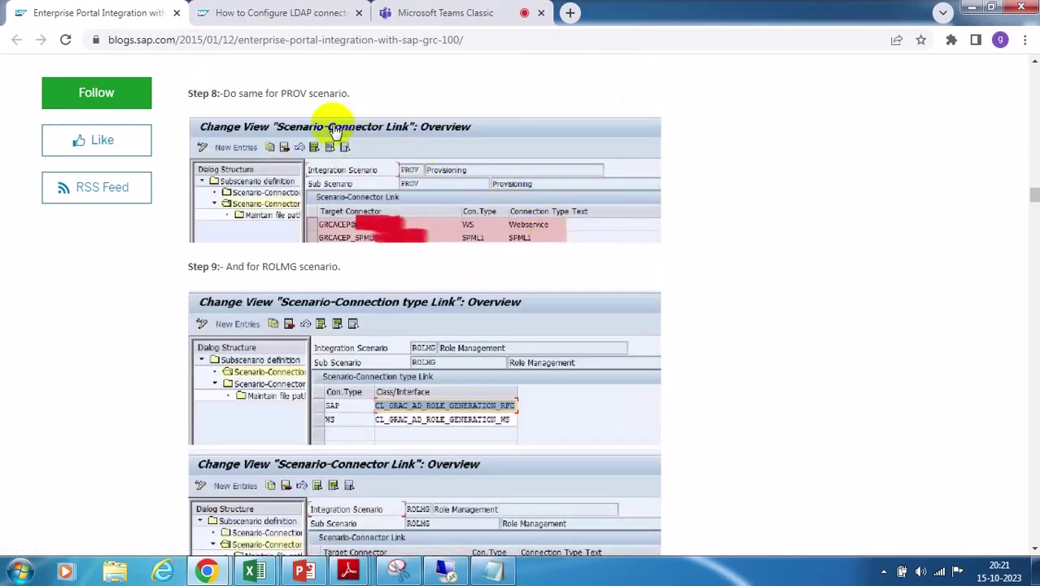
{"action": "scroll", "coordinate": [554, 349], "scroll_direction": "down", "scroll_amount": 3}
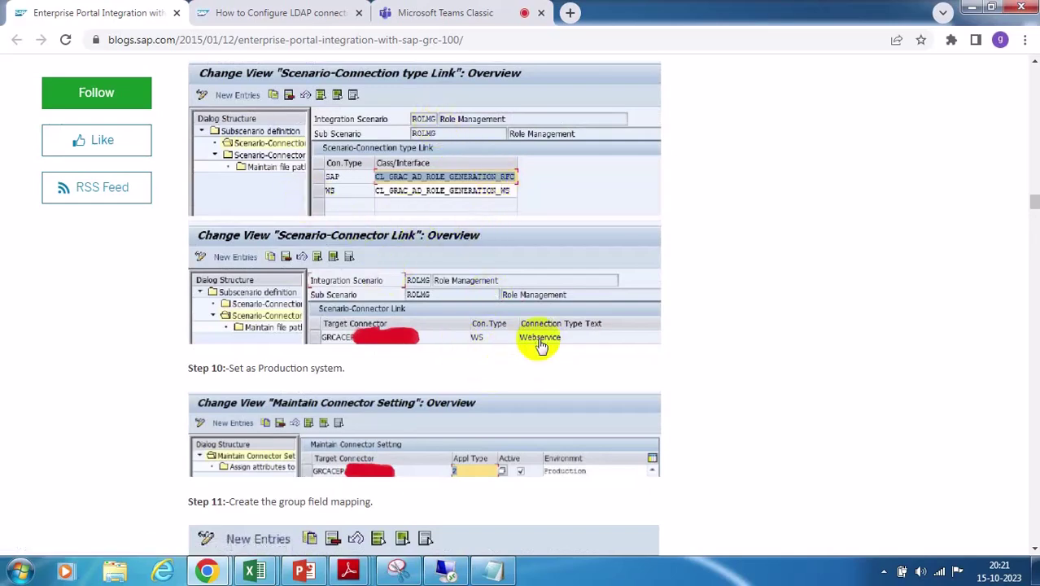
{"action": "scroll", "coordinate": [527, 354], "scroll_direction": "down", "scroll_amount": 3}
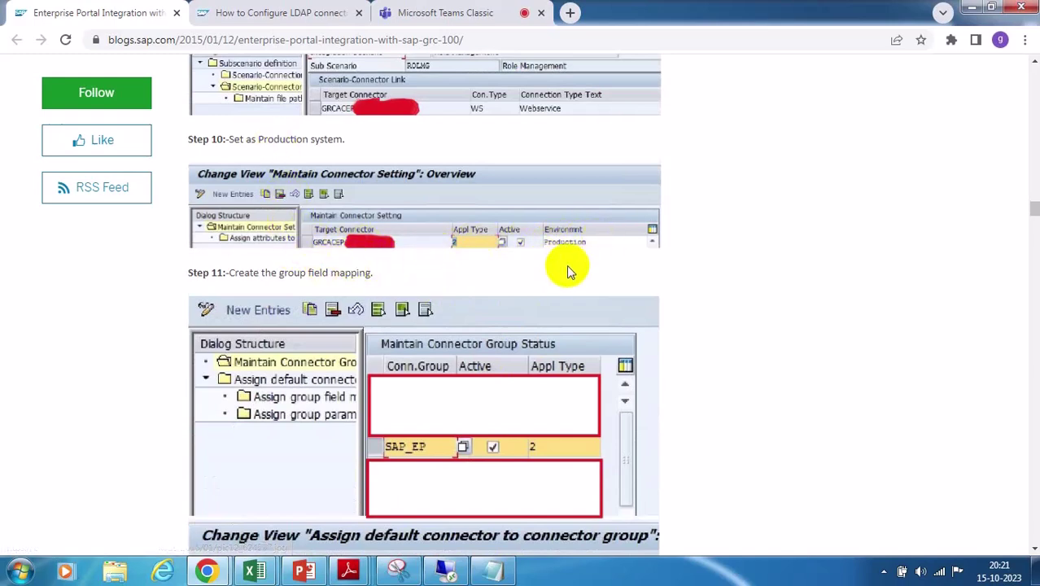
{"action": "scroll", "coordinate": [579, 258], "scroll_direction": "down", "scroll_amount": 3}
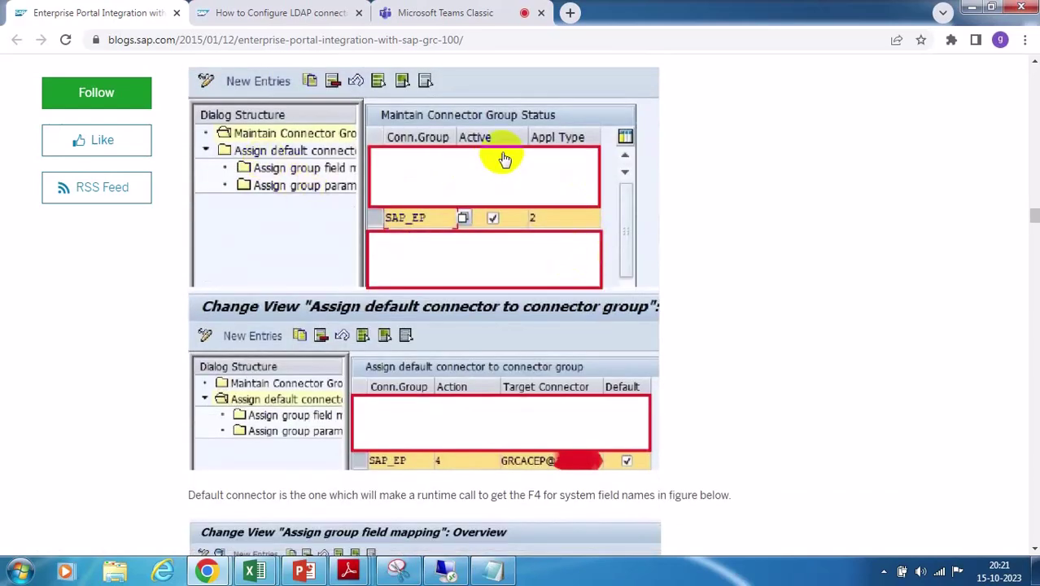
{"action": "scroll", "coordinate": [568, 348], "scroll_direction": "down", "scroll_amount": 2}
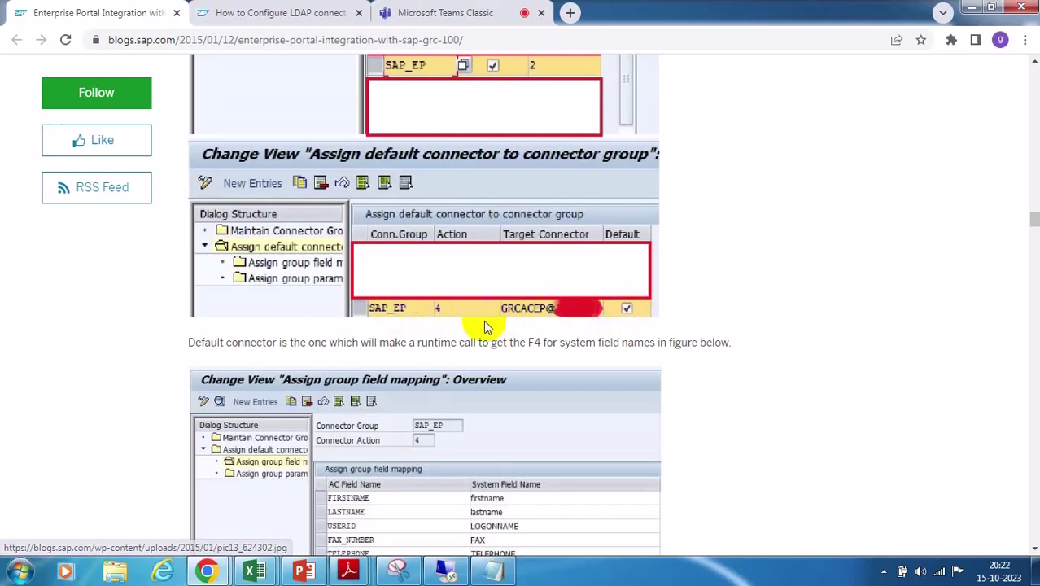
{"action": "scroll", "coordinate": [407, 322], "scroll_direction": "down", "scroll_amount": 2}
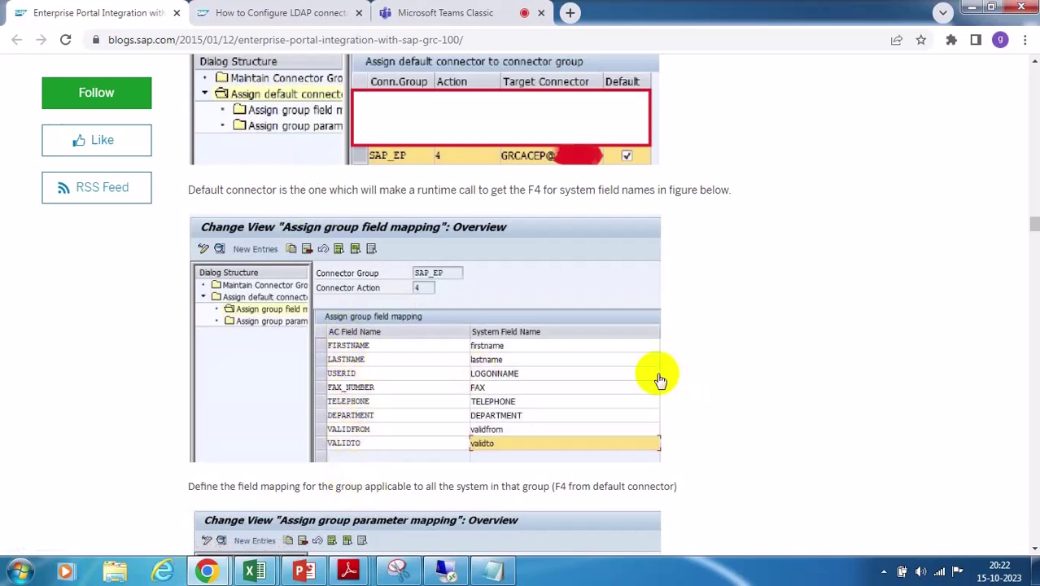
{"action": "scroll", "coordinate": [659, 376], "scroll_direction": "down", "scroll_amount": 1}
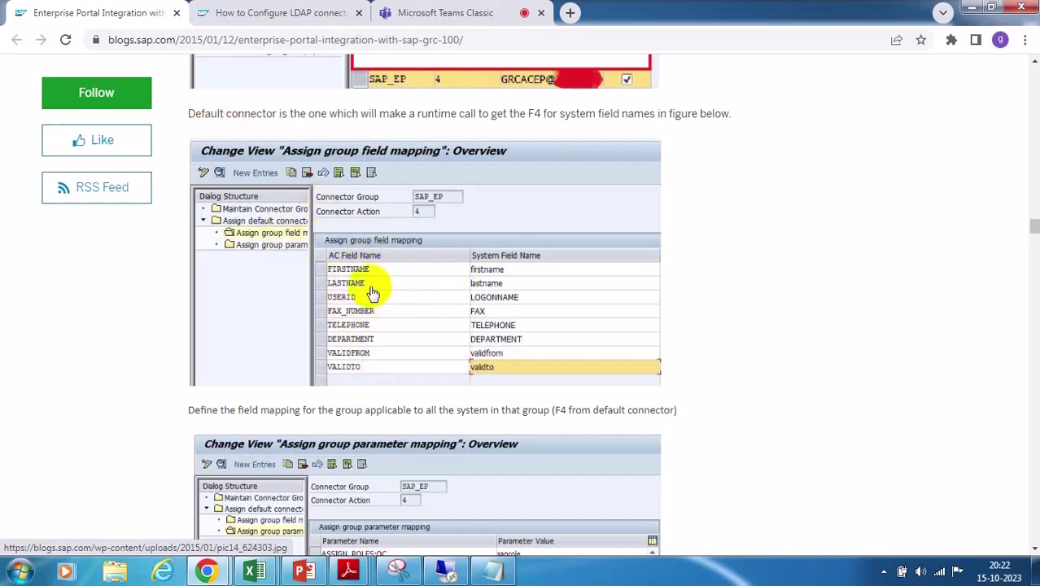
{"action": "scroll", "coordinate": [403, 317], "scroll_direction": "up", "scroll_amount": 3}
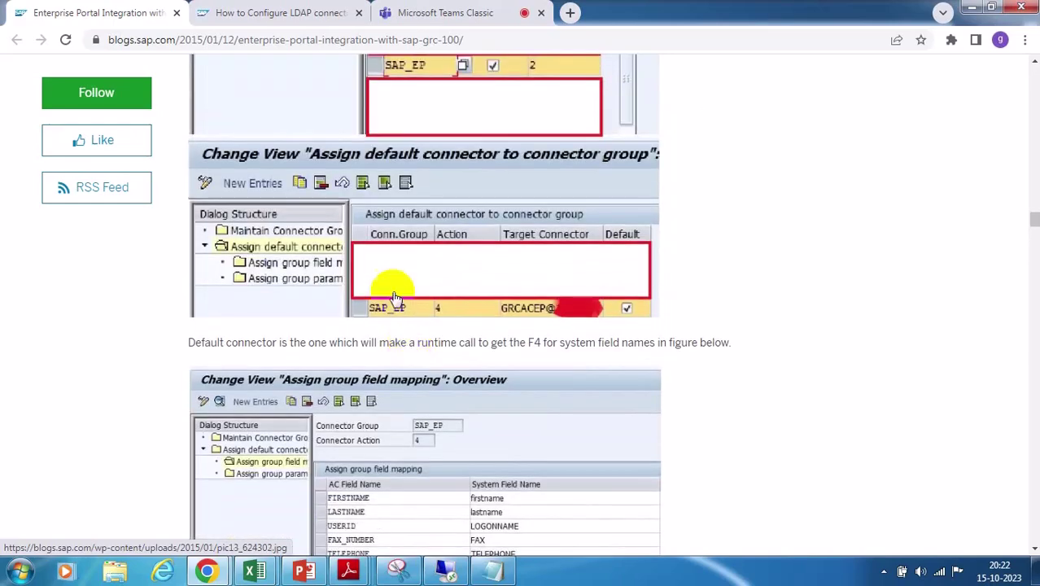
{"action": "scroll", "coordinate": [439, 415], "scroll_direction": "down", "scroll_amount": 3}
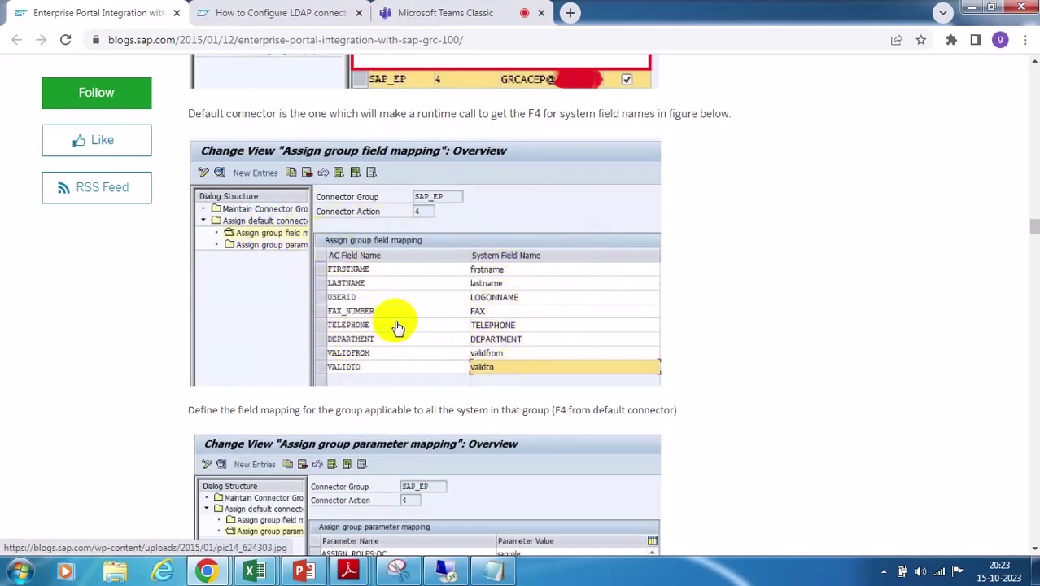
Scroll the blog to the SAP_EP mapping example showing VALIDFROM and VALIDTO mapped to validfrom and validto
{"action": "scroll", "coordinate": [398, 327], "scroll_direction": "down", "scroll_amount": 3}
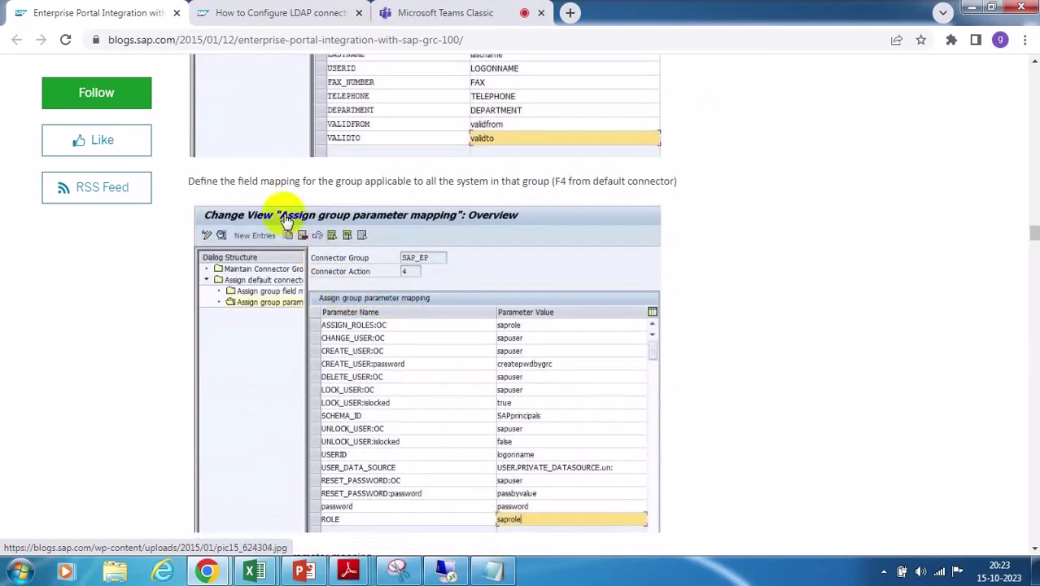
{"action": "scroll", "coordinate": [568, 423], "scroll_direction": "down", "scroll_amount": 1}
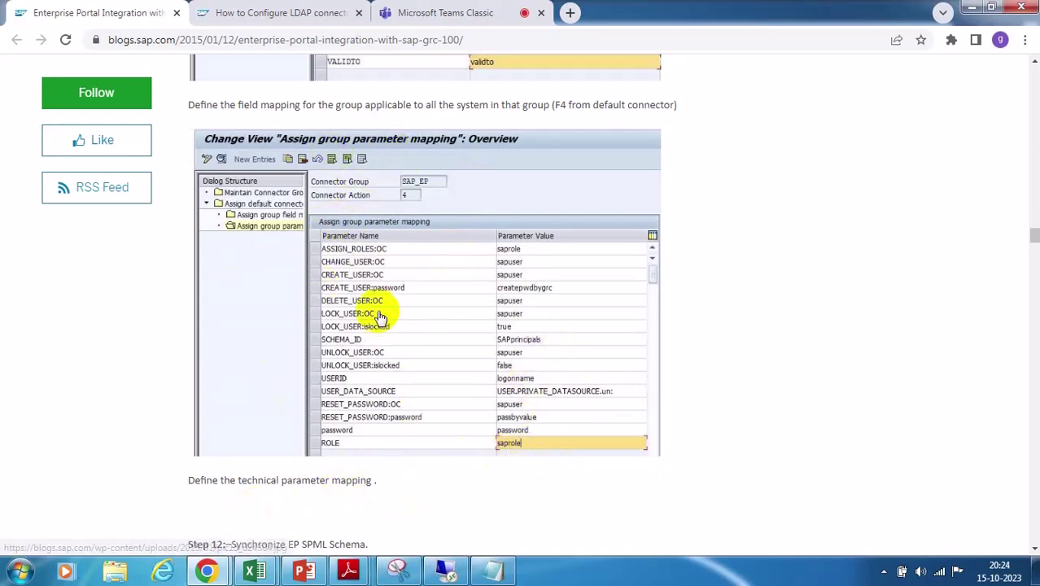
{"action": "scroll", "coordinate": [263, 263], "scroll_direction": "up", "scroll_amount": 1}
{"action": "scroll", "coordinate": [263, 262], "scroll_direction": "up", "scroll_amount": 8}
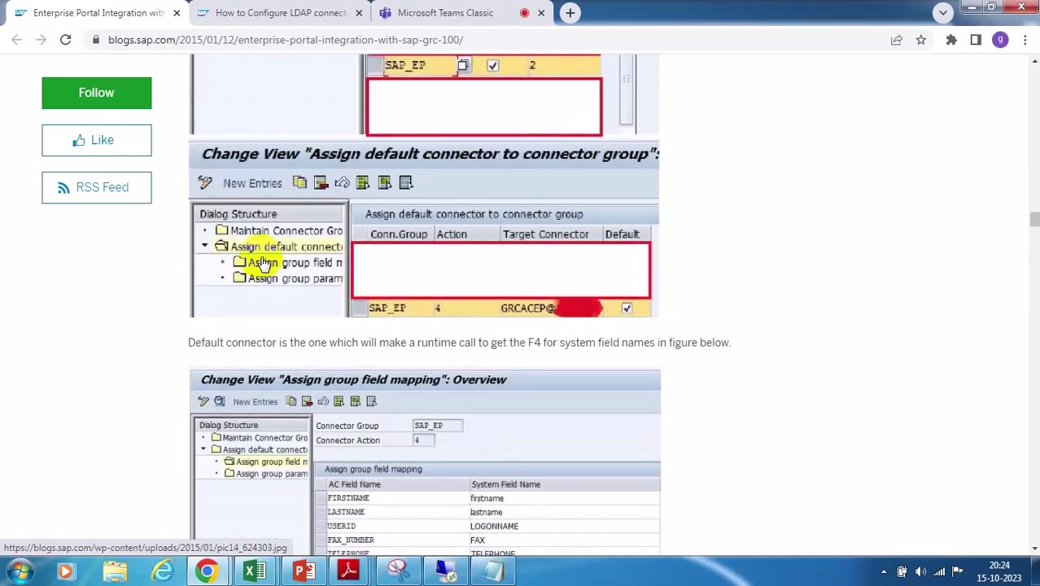
{"action": "scroll", "coordinate": [267, 250], "scroll_direction": "down", "scroll_amount": 3}
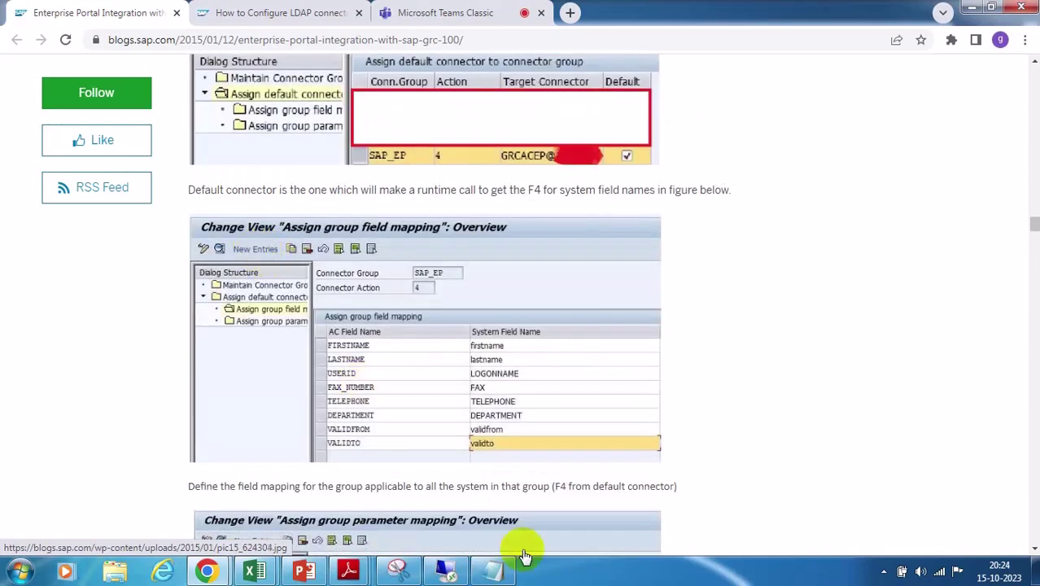
In the remote SAP session, check EP_LG action 4's empty group field and parameter mappings, then minimize it
{"action": "left_click", "coordinate": [446, 570]}
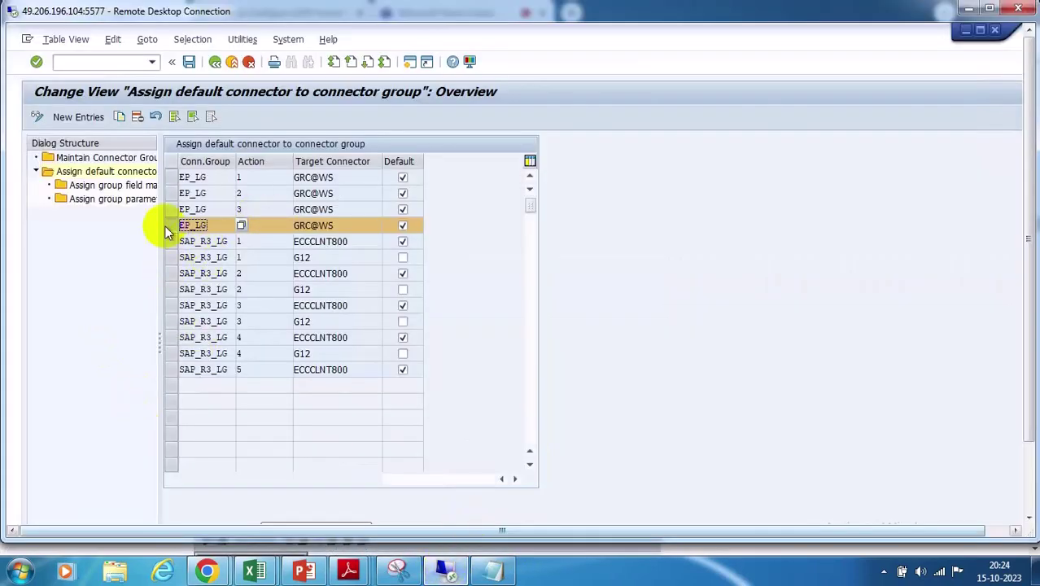
{"action": "double_click", "coordinate": [118, 185]}
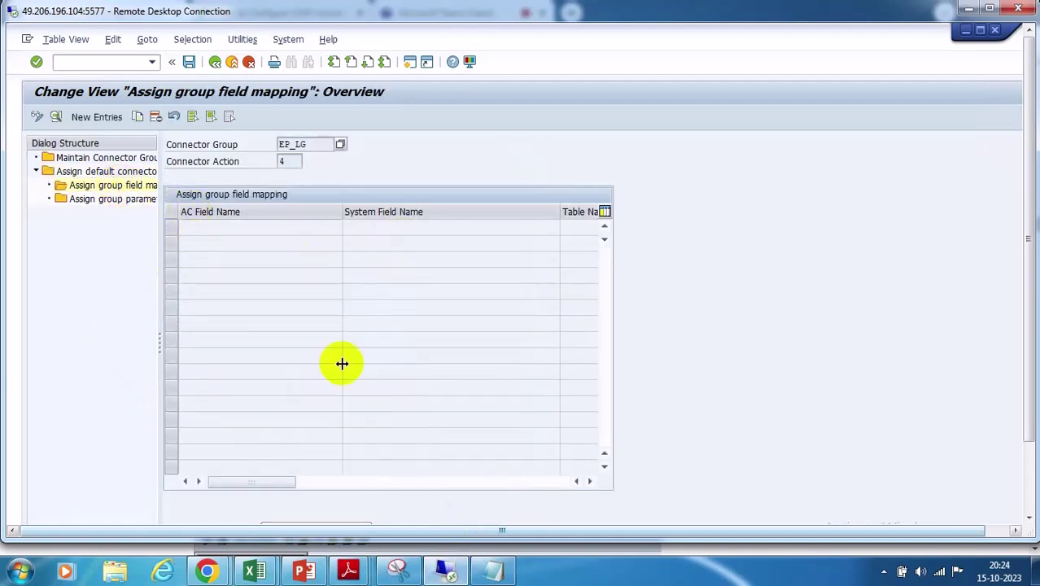
{"action": "double_click", "coordinate": [116, 201]}
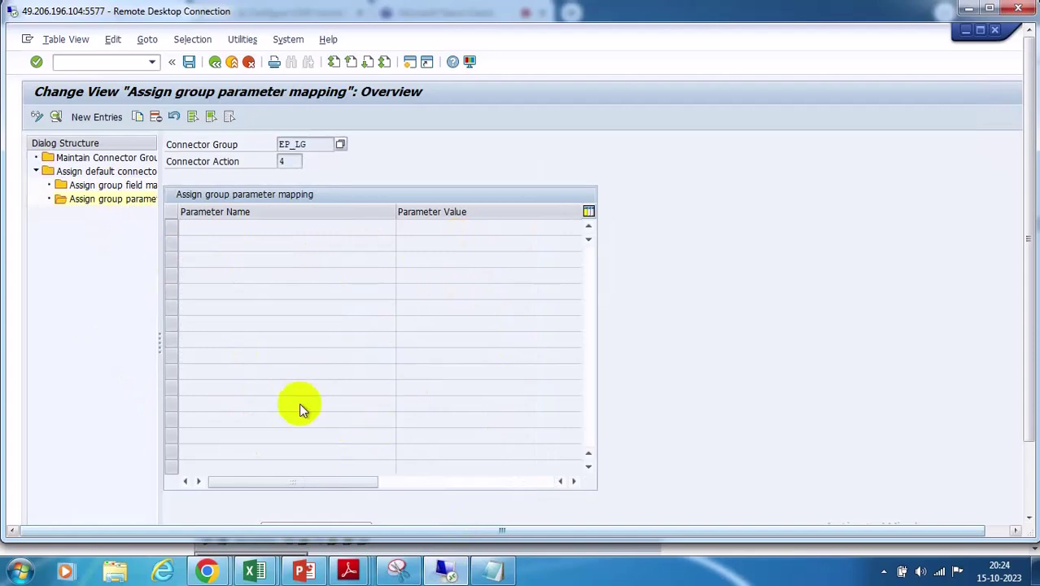
{"action": "left_click", "coordinate": [440, 567]}
{"action": "scroll", "coordinate": [427, 274], "scroll_direction": "down", "scroll_amount": 3}
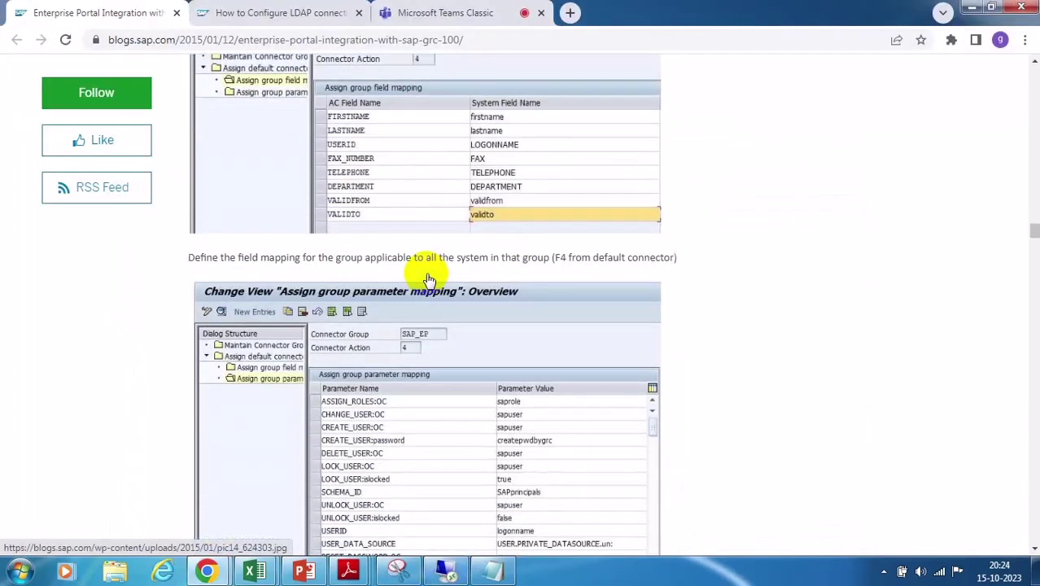
{"action": "scroll", "coordinate": [426, 274], "scroll_direction": "down", "scroll_amount": 2}
{"action": "scroll", "coordinate": [426, 277], "scroll_direction": "down", "scroll_amount": 4}
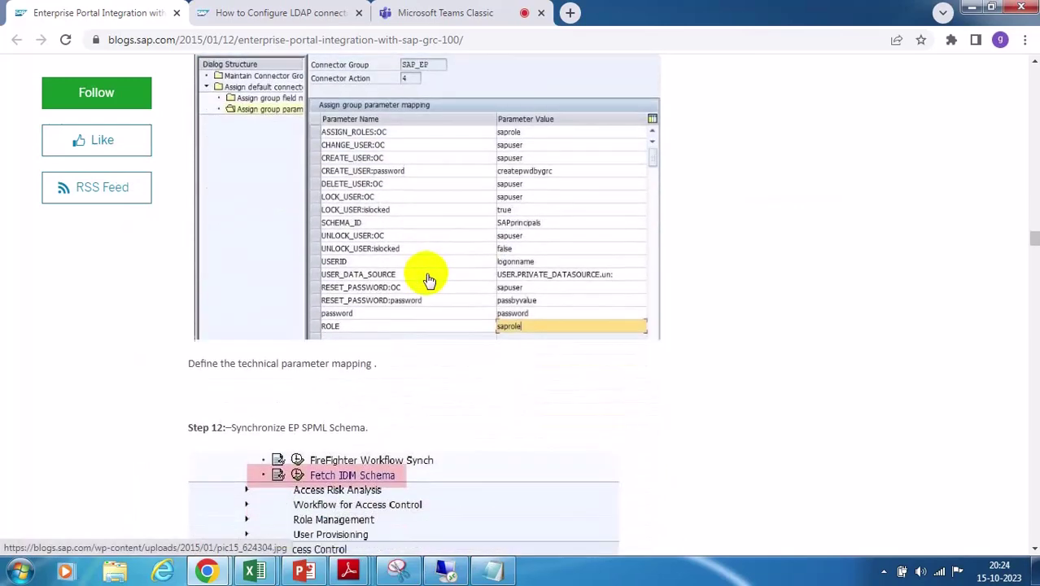
{"action": "scroll", "coordinate": [429, 279], "scroll_direction": "up", "scroll_amount": 7}
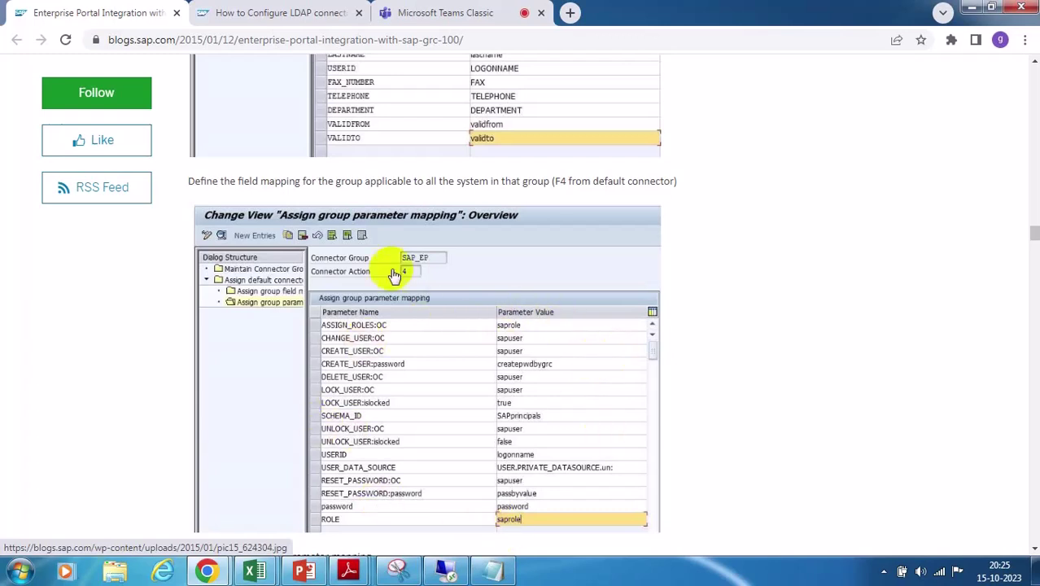
{"action": "scroll", "coordinate": [450, 280], "scroll_direction": "up", "scroll_amount": 2}
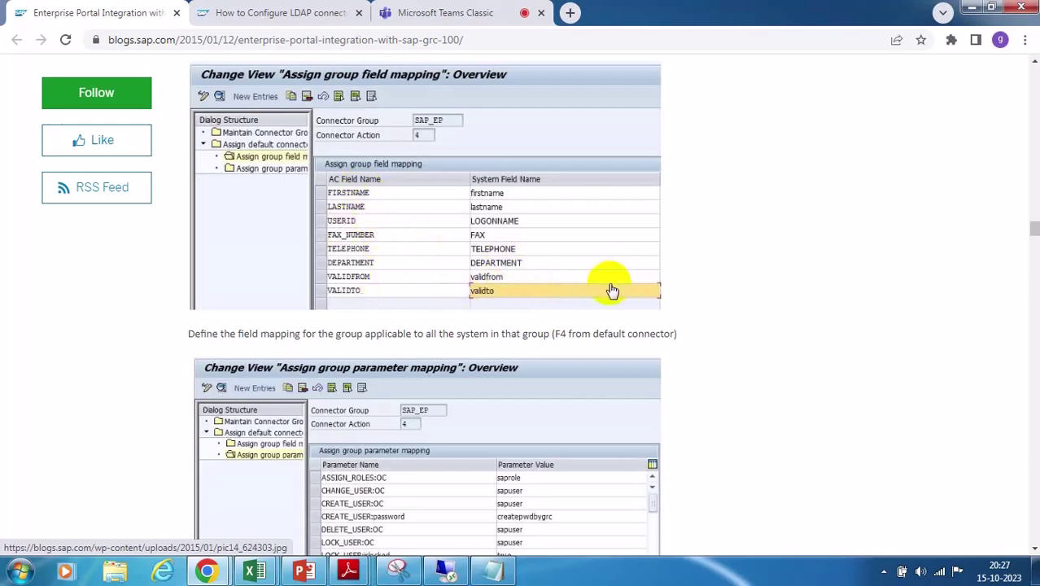
{"action": "scroll", "coordinate": [612, 290], "scroll_direction": "down", "scroll_amount": 2}
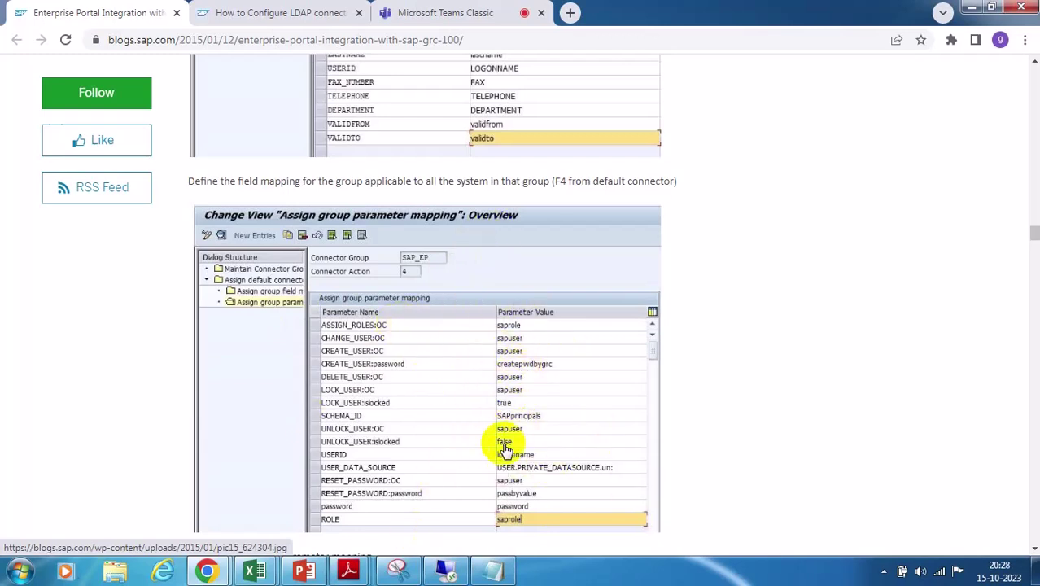
Scroll the blog to the group parameter mapping list ending with ROLE mapped to saprole
{"action": "scroll", "coordinate": [481, 400], "scroll_direction": "down", "scroll_amount": 1}
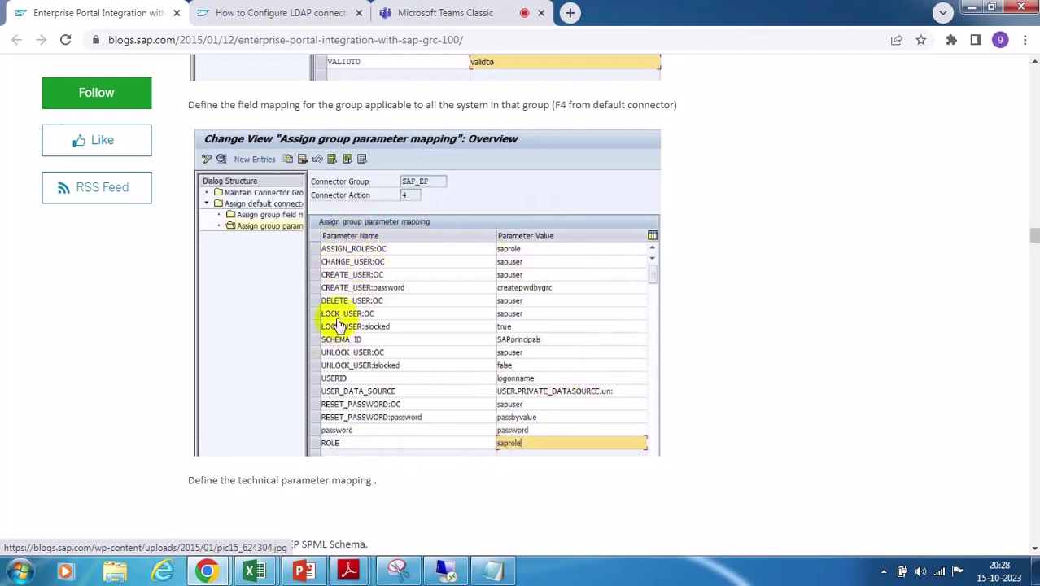
Create a new EP_LG group parameter mapping row with parameter ROLE and value saprole
{"action": "mouse_move", "coordinate": [448, 576]}
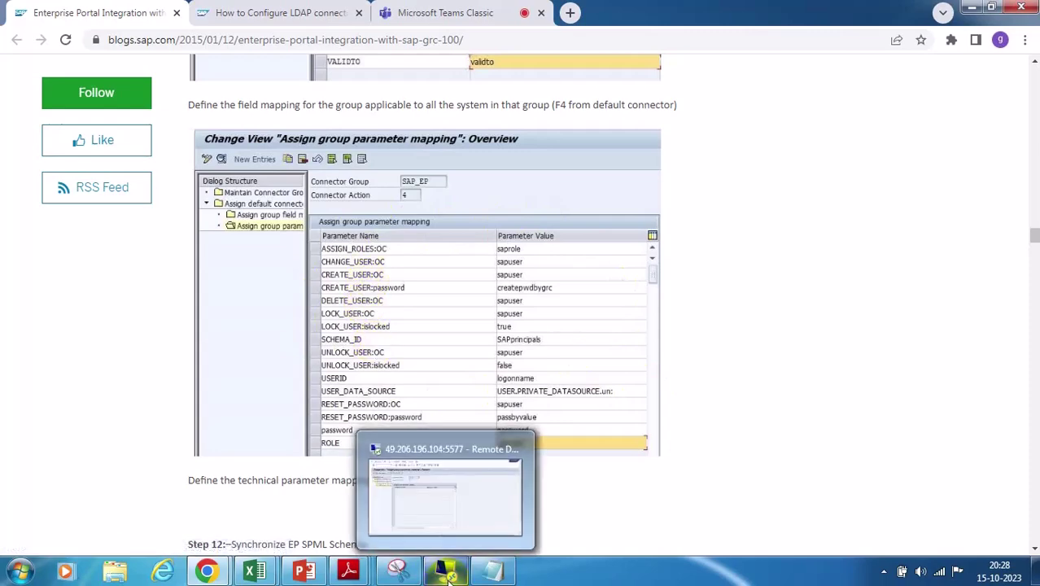
{"action": "left_click", "coordinate": [447, 512]}
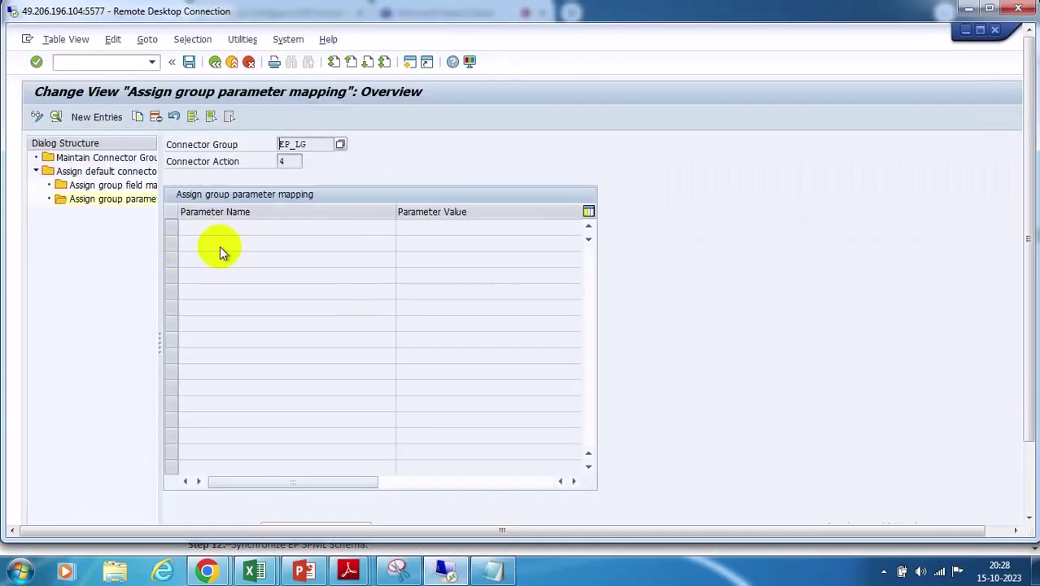
{"action": "left_click", "coordinate": [110, 118]}
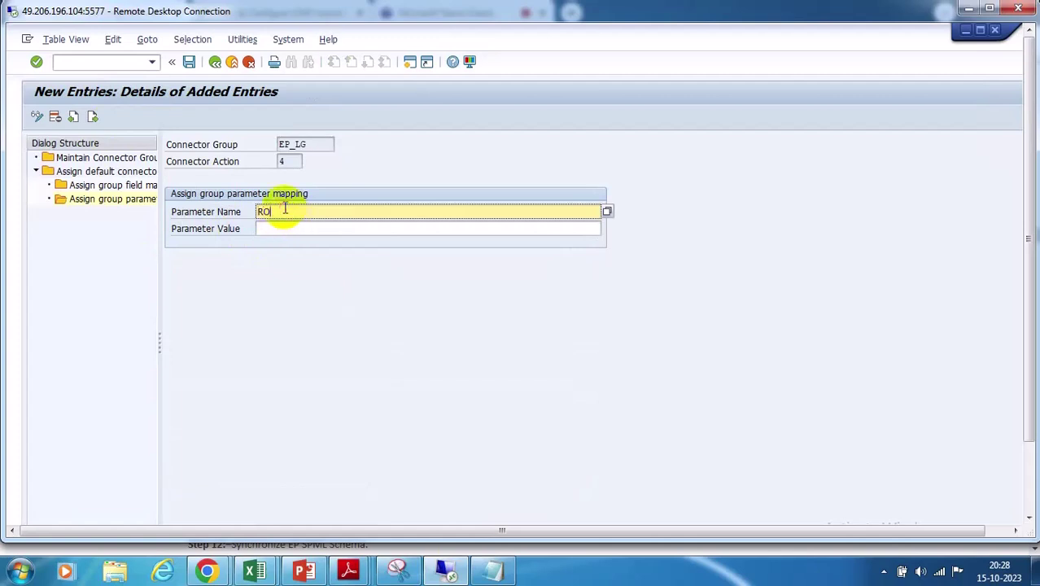
{"action": "key", "text": "Tab"}
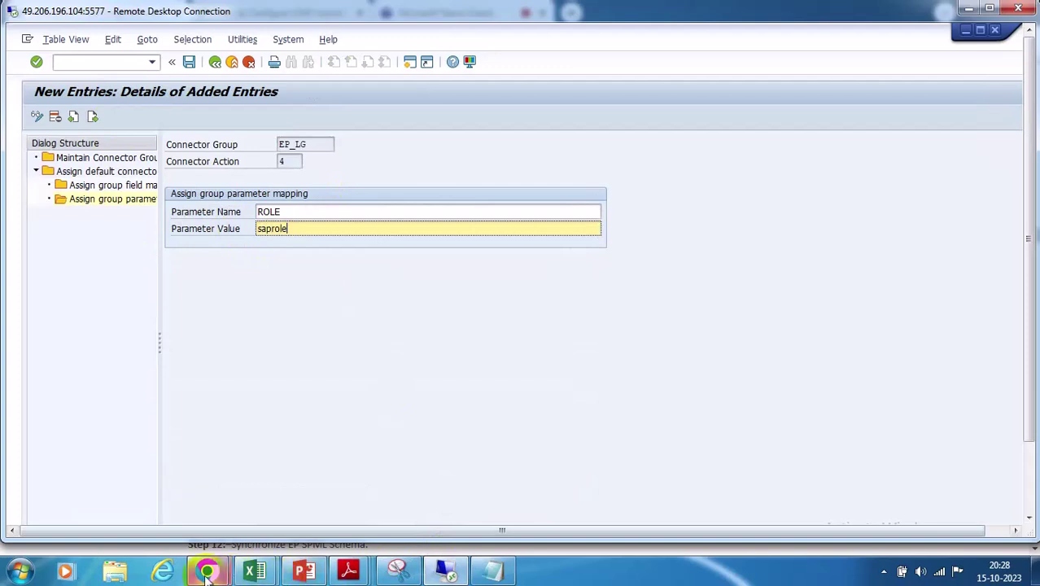
Compare the blog's field mapping screenshot with its parameter mapping example, then return to SAP
{"action": "mouse_move", "coordinate": [207, 572]}
{"action": "left_click", "coordinate": [153, 492]}
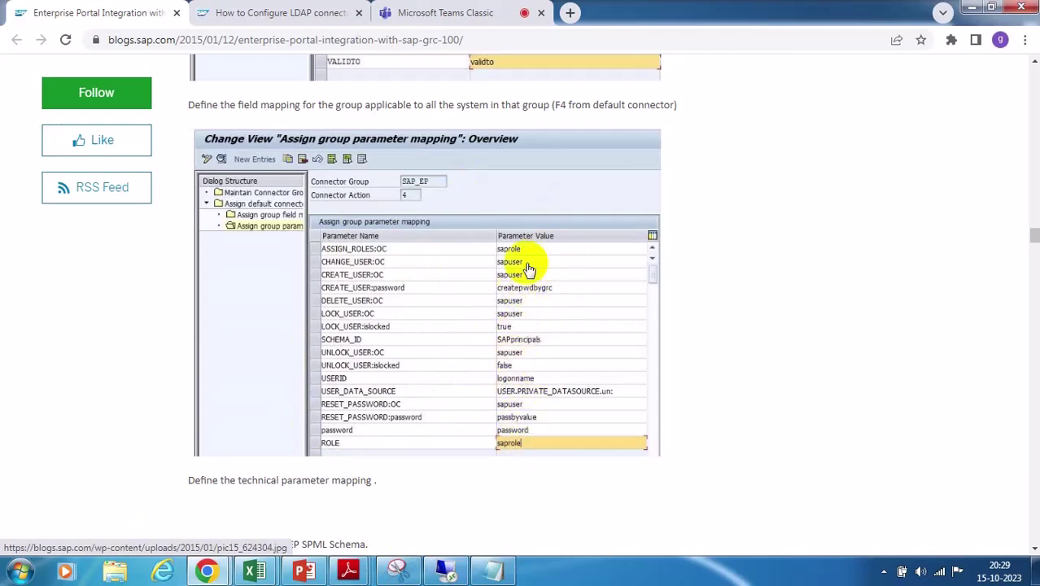
{"action": "scroll", "coordinate": [514, 323], "scroll_direction": "up", "scroll_amount": 3}
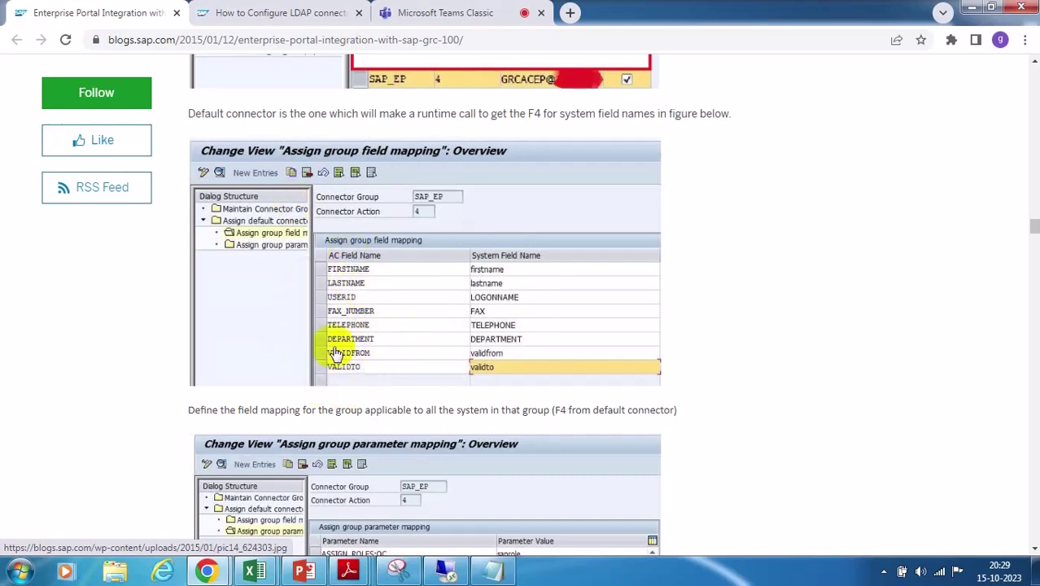
{"action": "scroll", "coordinate": [352, 336], "scroll_direction": "down", "scroll_amount": 4}
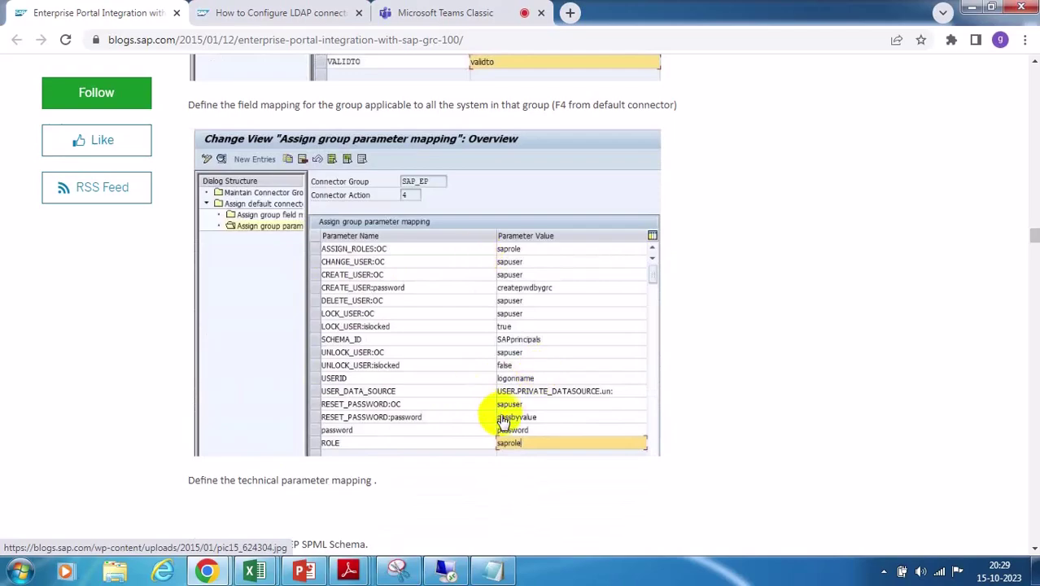
{"action": "left_click", "coordinate": [445, 575]}
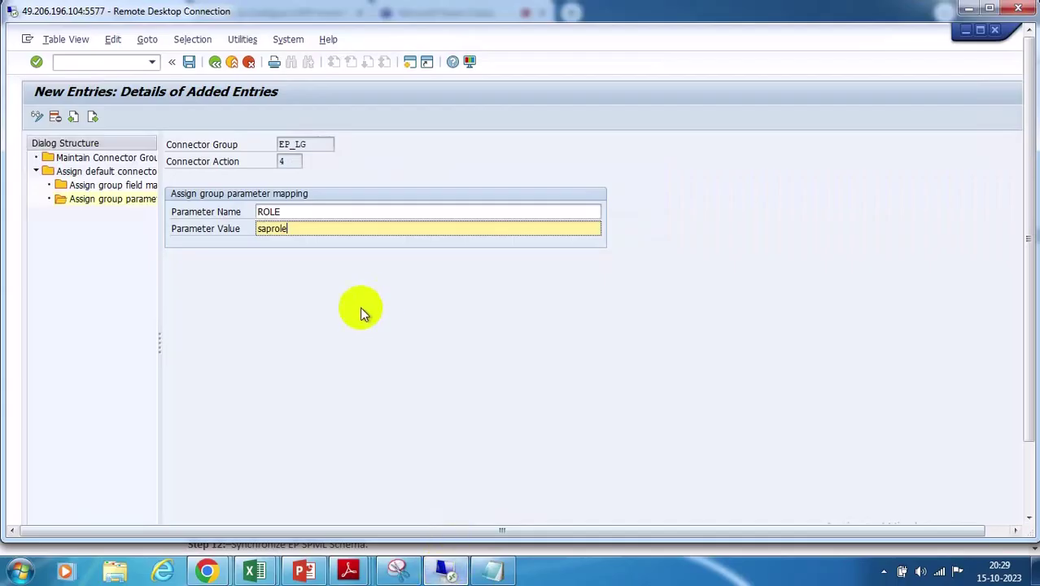
Save the ROLE/saprole entry, verify the row in the overview table, and return to the blog
{"action": "left_click", "coordinate": [188, 62]}
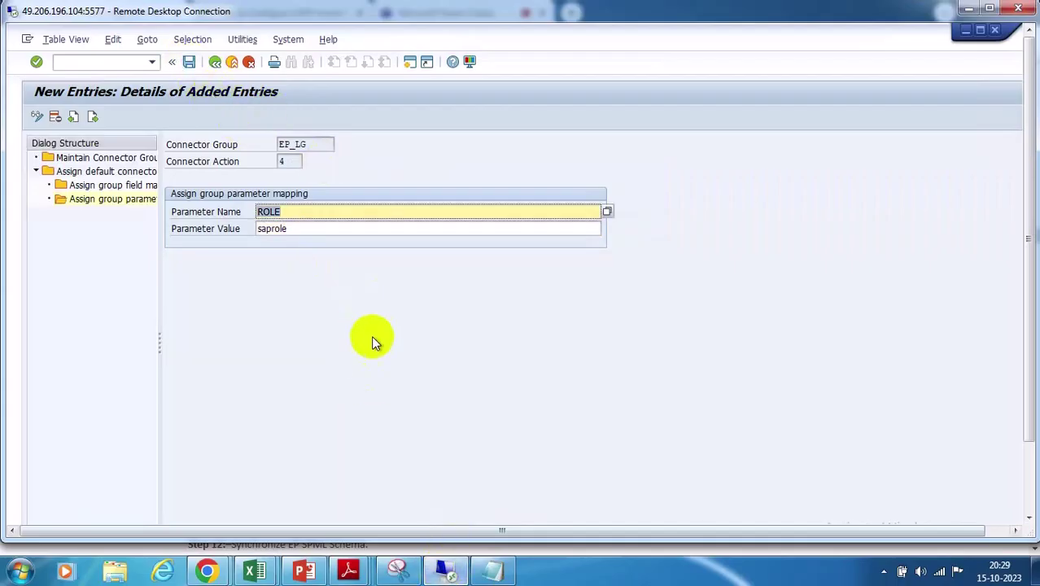
{"action": "left_click", "coordinate": [214, 63]}
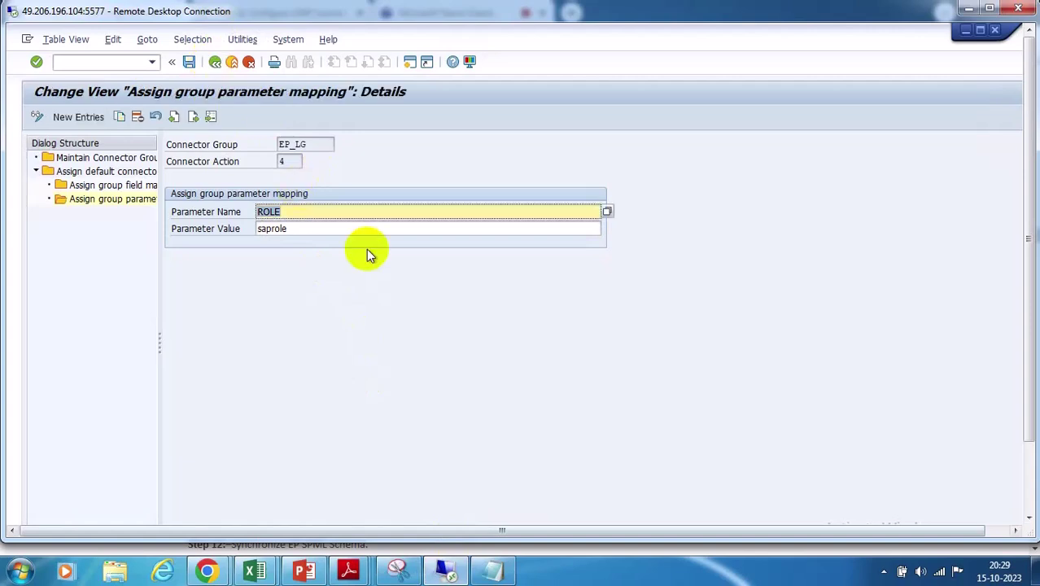
{"action": "left_click", "coordinate": [214, 63]}
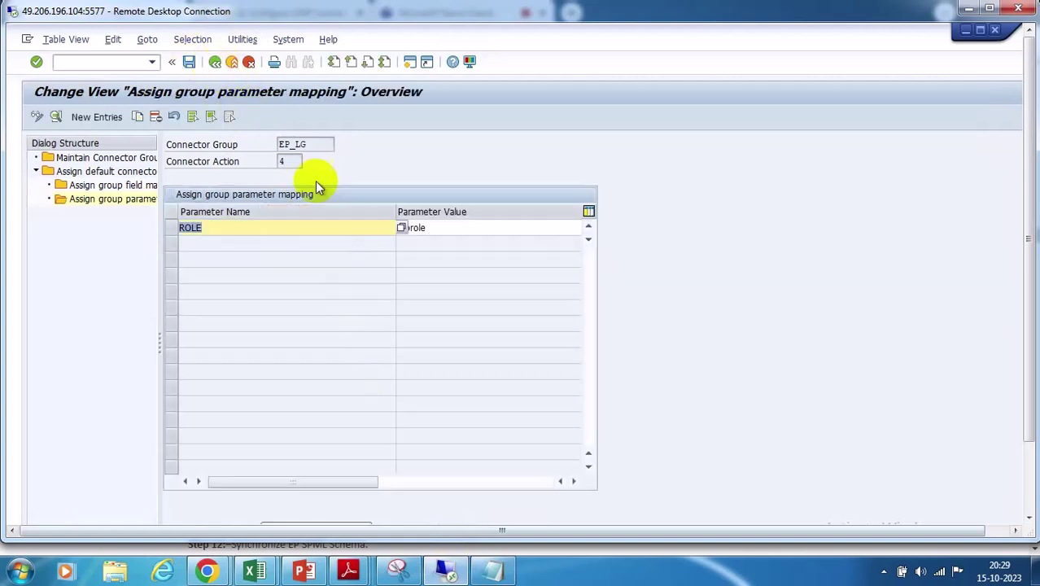
{"action": "left_click", "coordinate": [422, 232]}
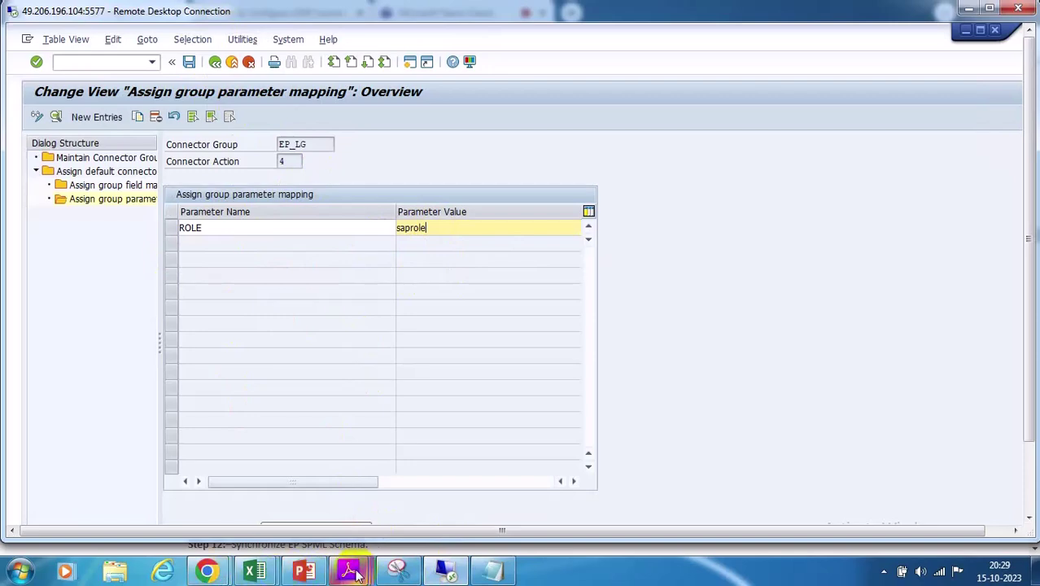
{"action": "mouse_move", "coordinate": [208, 572]}
{"action": "left_click", "coordinate": [144, 488]}
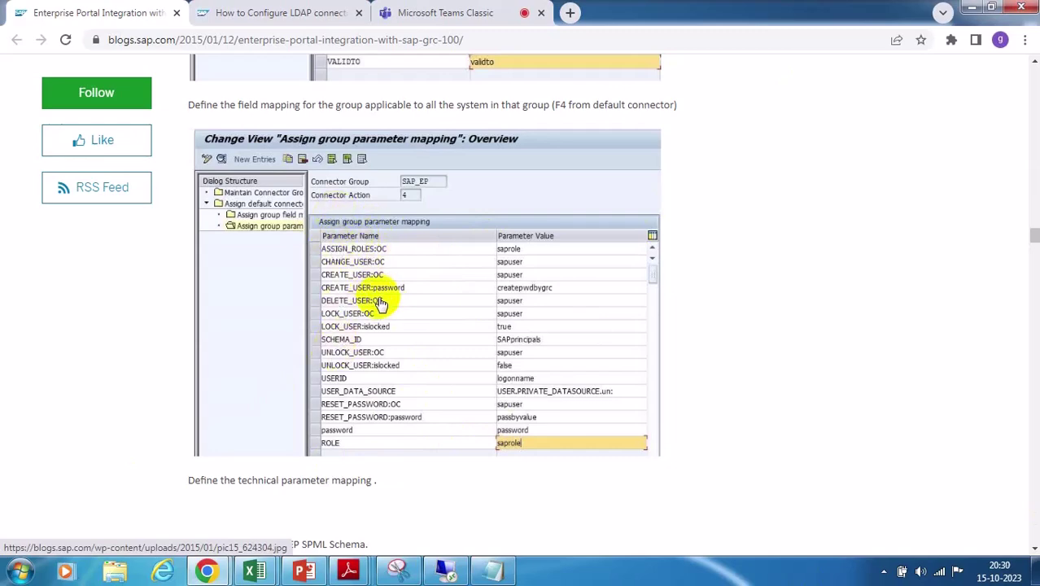
{"action": "scroll", "coordinate": [382, 305], "scroll_direction": "up", "scroll_amount": 2}
{"action": "scroll", "coordinate": [381, 304], "scroll_direction": "up", "scroll_amount": 2}
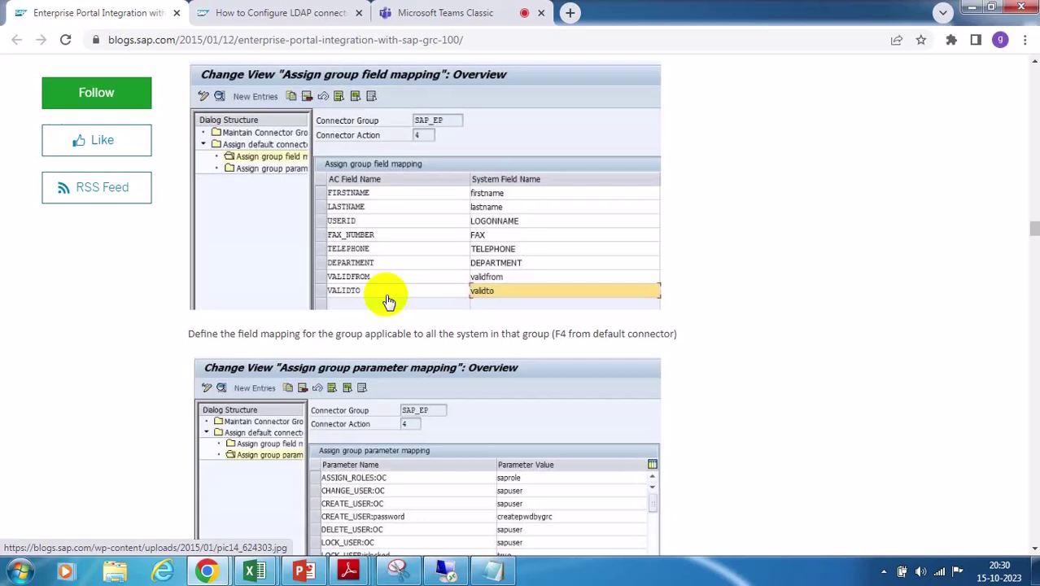
{"action": "scroll", "coordinate": [388, 302], "scroll_direction": "down", "scroll_amount": 5}
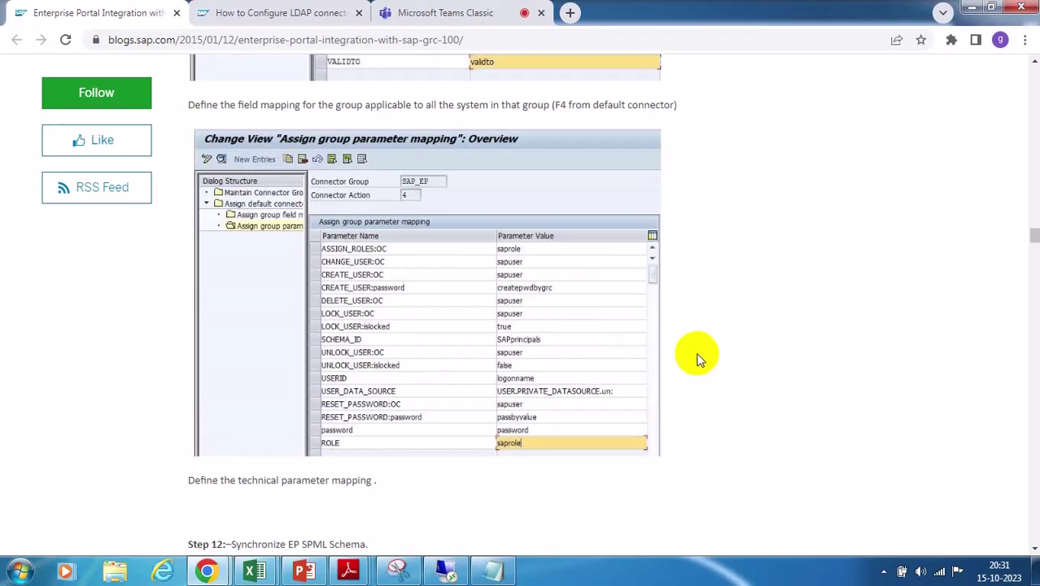
{"action": "scroll", "coordinate": [697, 358], "scroll_direction": "up", "scroll_amount": 1}
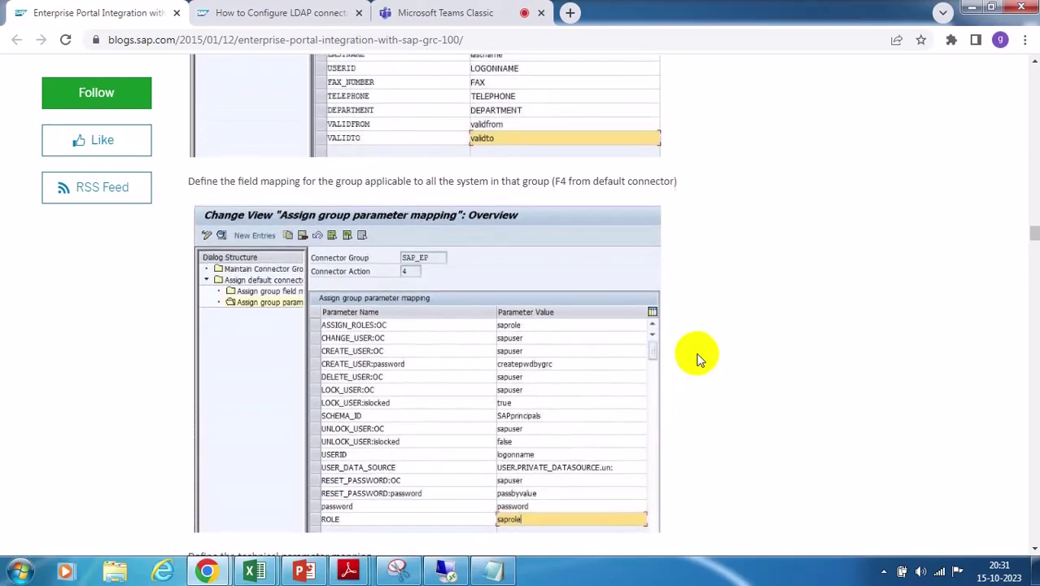
{"action": "scroll", "coordinate": [697, 358], "scroll_direction": "up", "scroll_amount": 2}
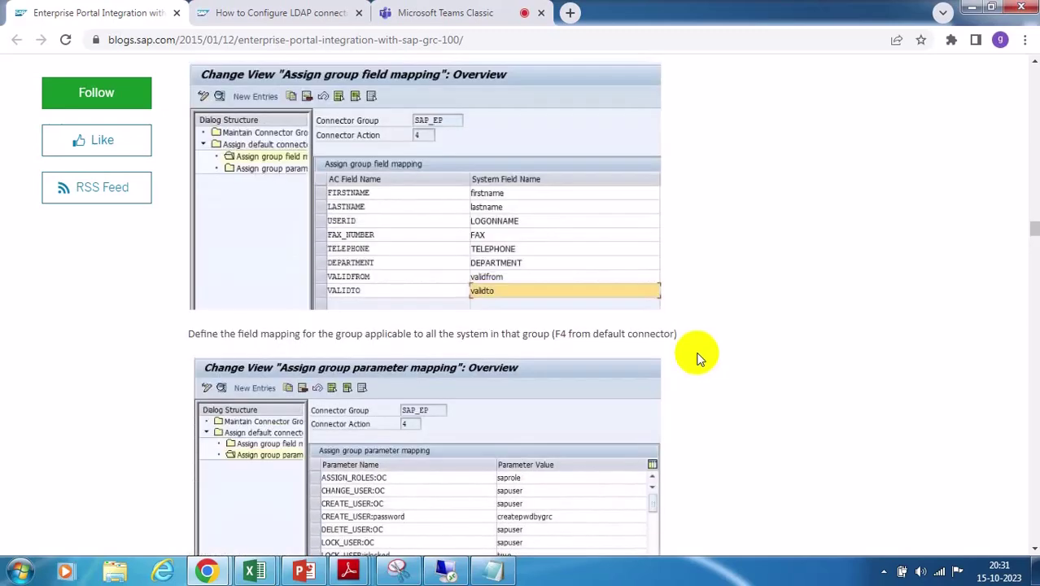
{"action": "scroll", "coordinate": [697, 358], "scroll_direction": "up", "scroll_amount": 3}
{"action": "scroll", "coordinate": [697, 358], "scroll_direction": "up", "scroll_amount": 3}
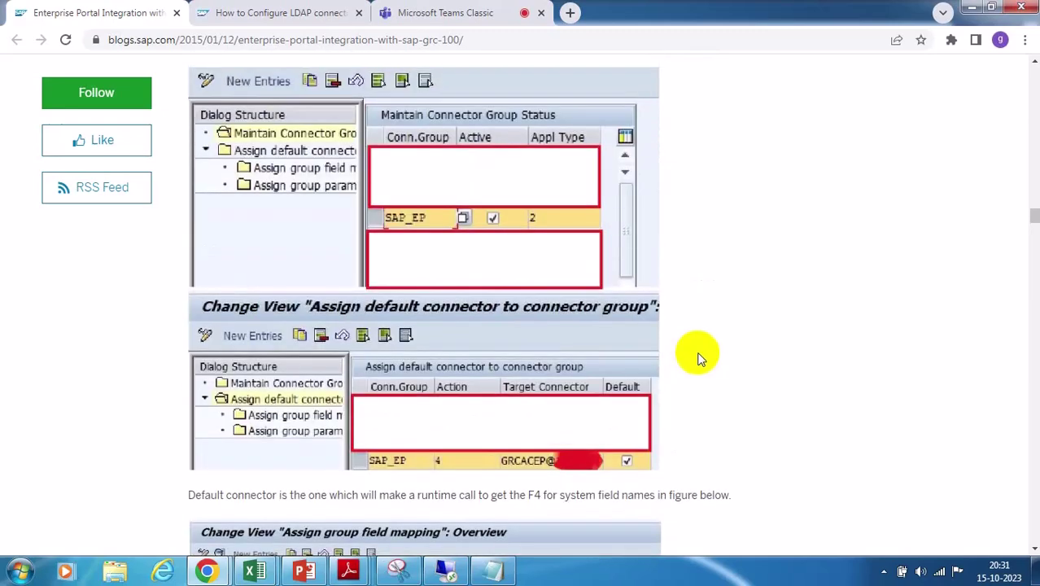
{"action": "scroll", "coordinate": [697, 358], "scroll_direction": "up", "scroll_amount": 2}
{"action": "scroll", "coordinate": [697, 358], "scroll_direction": "up", "scroll_amount": 2}
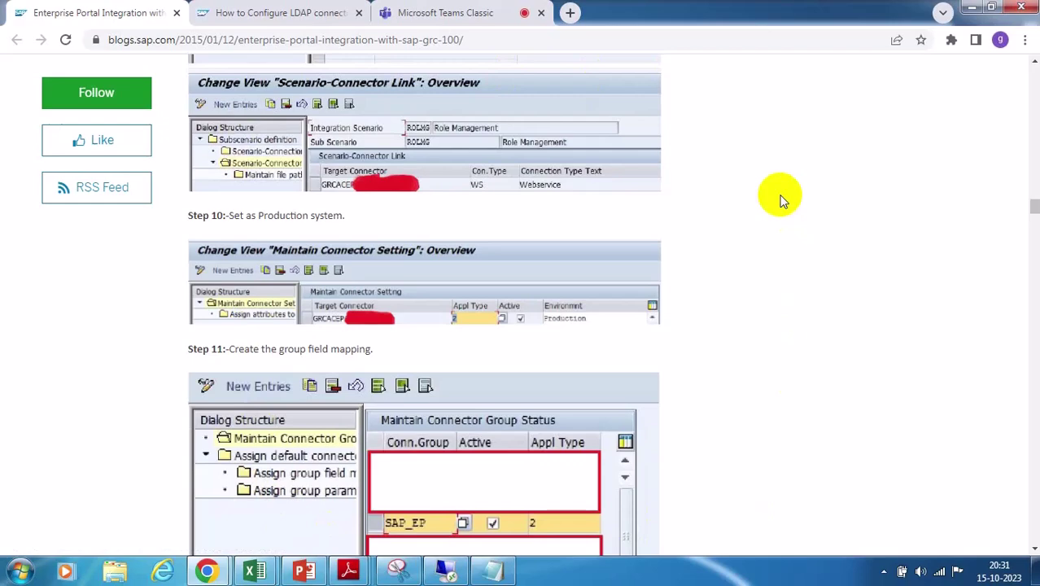
{"action": "scroll", "coordinate": [780, 200], "scroll_direction": "down", "scroll_amount": 6}
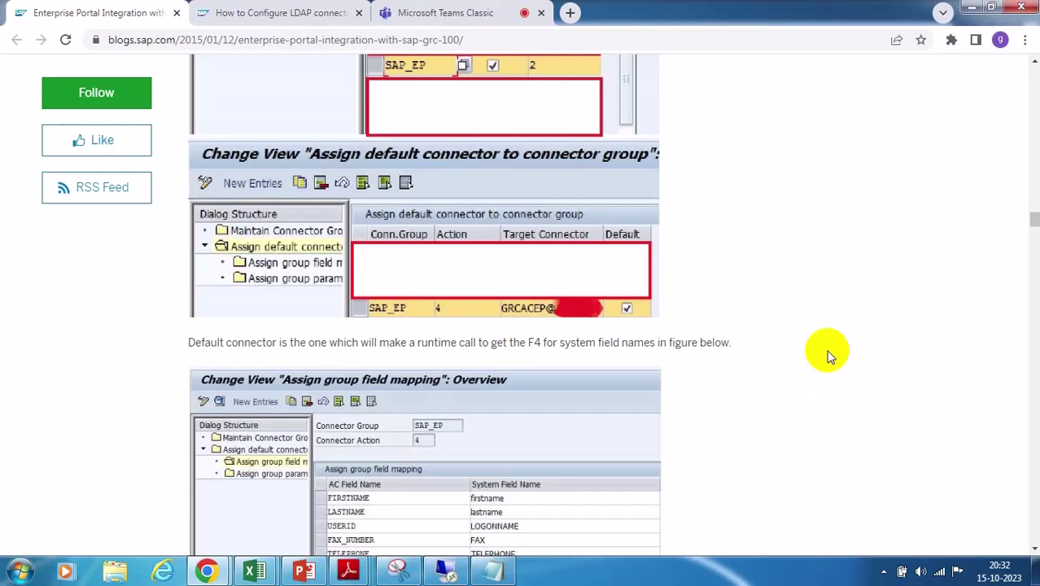
{"action": "scroll", "coordinate": [828, 356], "scroll_direction": "down", "scroll_amount": 5}
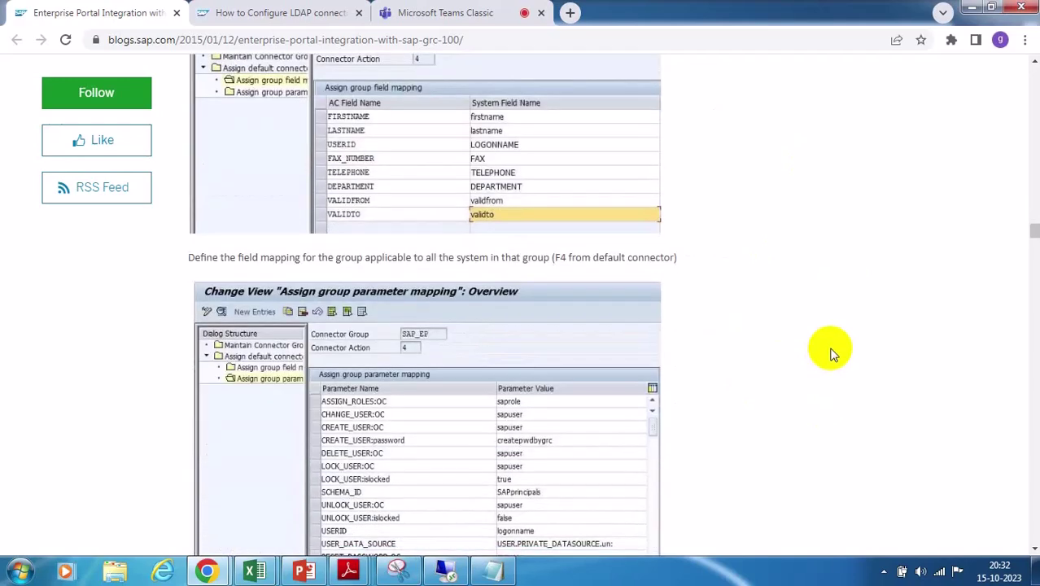
{"action": "scroll", "coordinate": [830, 351], "scroll_direction": "down", "scroll_amount": 3}
{"action": "scroll", "coordinate": [830, 354], "scroll_direction": "up", "scroll_amount": 2}
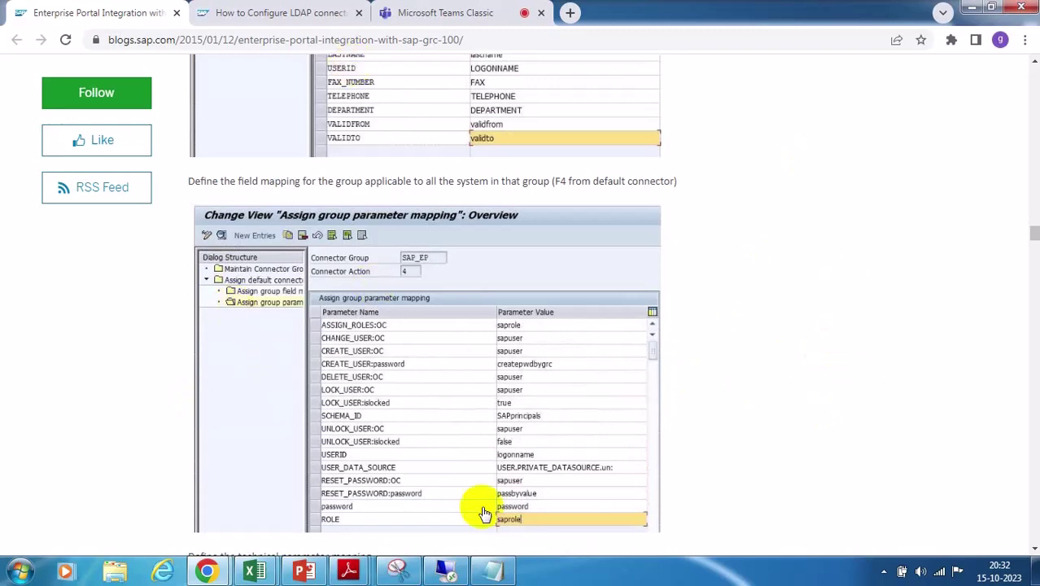
{"action": "scroll", "coordinate": [612, 370], "scroll_direction": "up", "scroll_amount": 1}
{"action": "scroll", "coordinate": [612, 372], "scroll_direction": "up", "scroll_amount": 12}
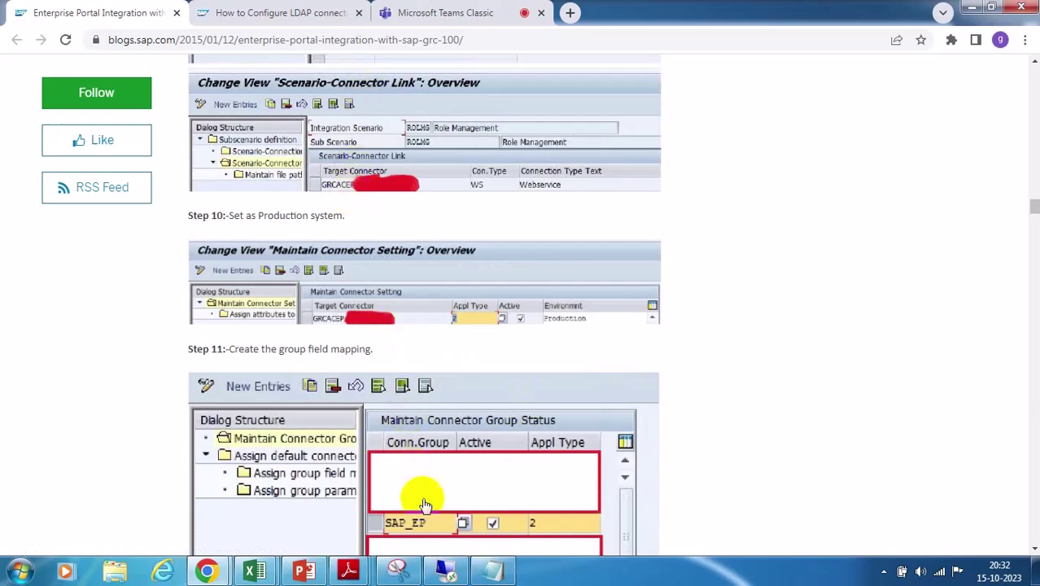
{"action": "scroll", "coordinate": [678, 407], "scroll_direction": "down", "scroll_amount": 10}
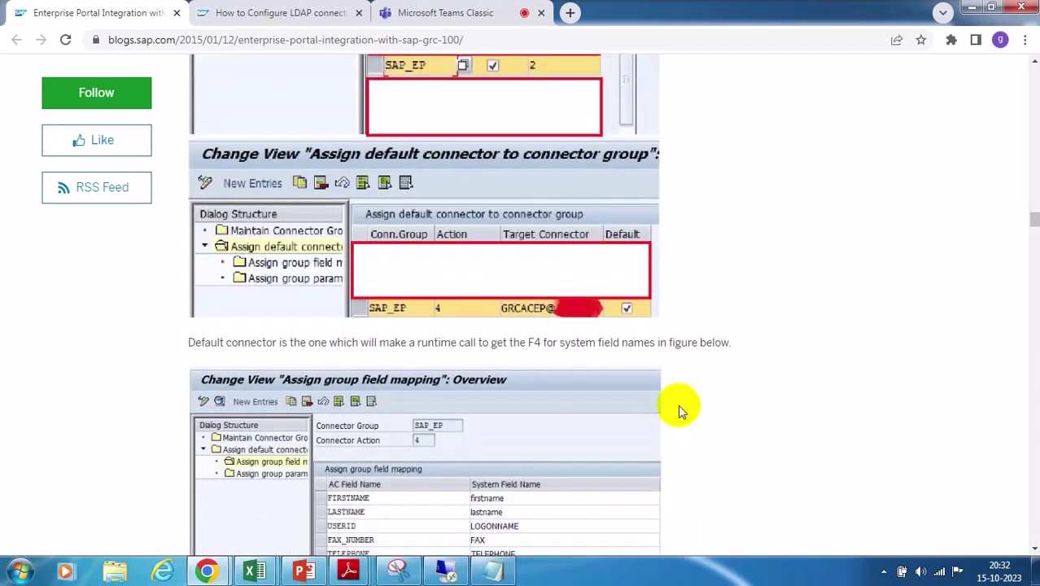
{"action": "scroll", "coordinate": [680, 406], "scroll_direction": "down", "scroll_amount": 6}
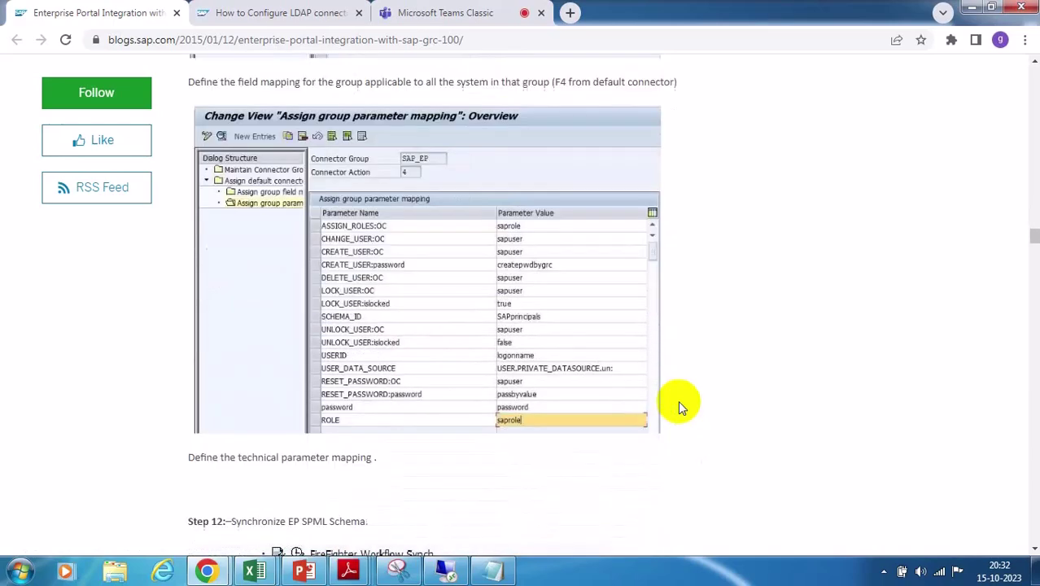
{"action": "scroll", "coordinate": [678, 404], "scroll_direction": "down", "scroll_amount": 5}
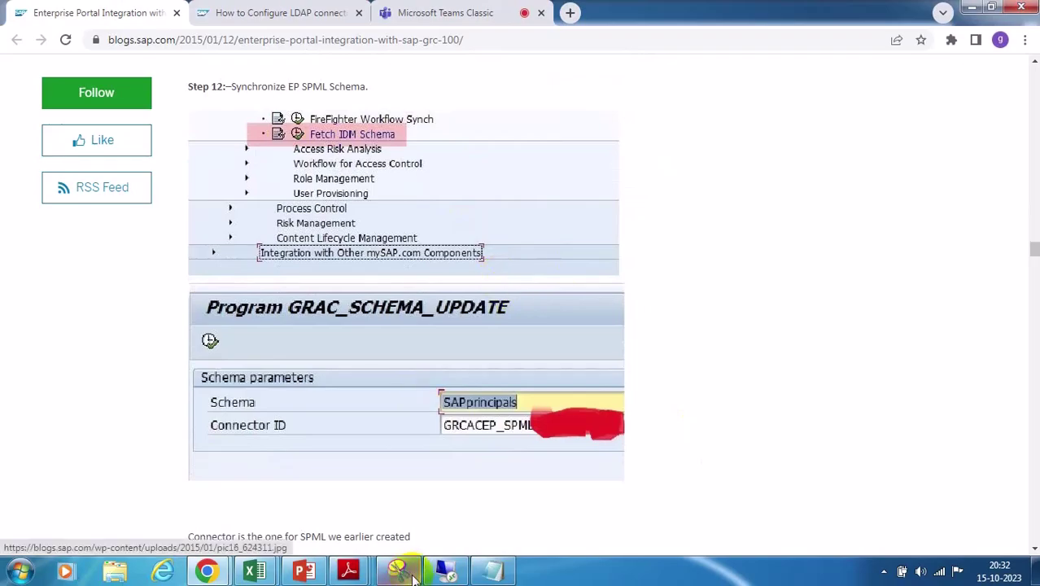
Go back to the IMG and run Fetch IDM Schema under Synchronization Jobs
{"action": "left_click", "coordinate": [444, 571]}
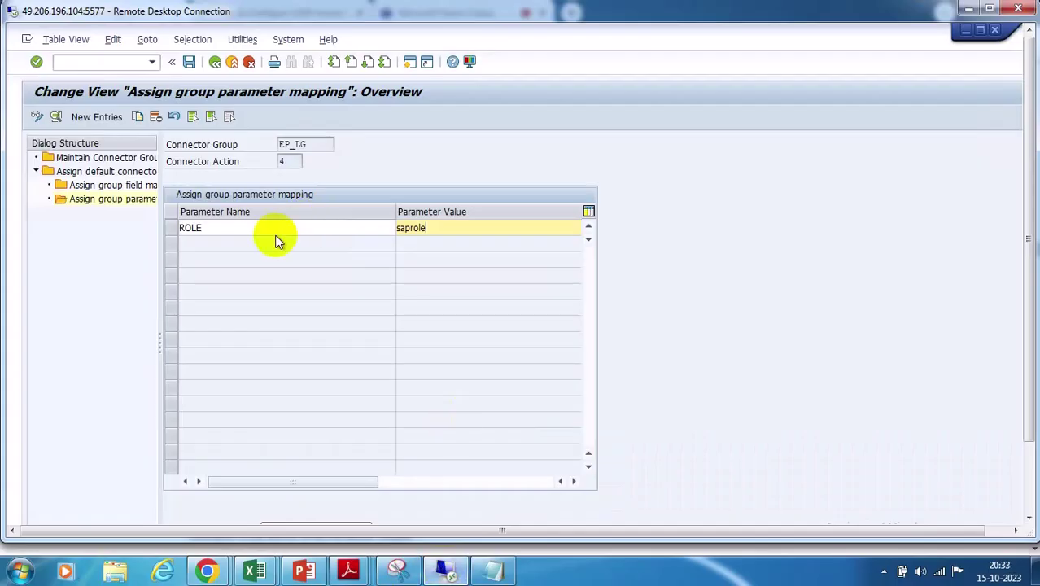
{"action": "left_click", "coordinate": [215, 62]}
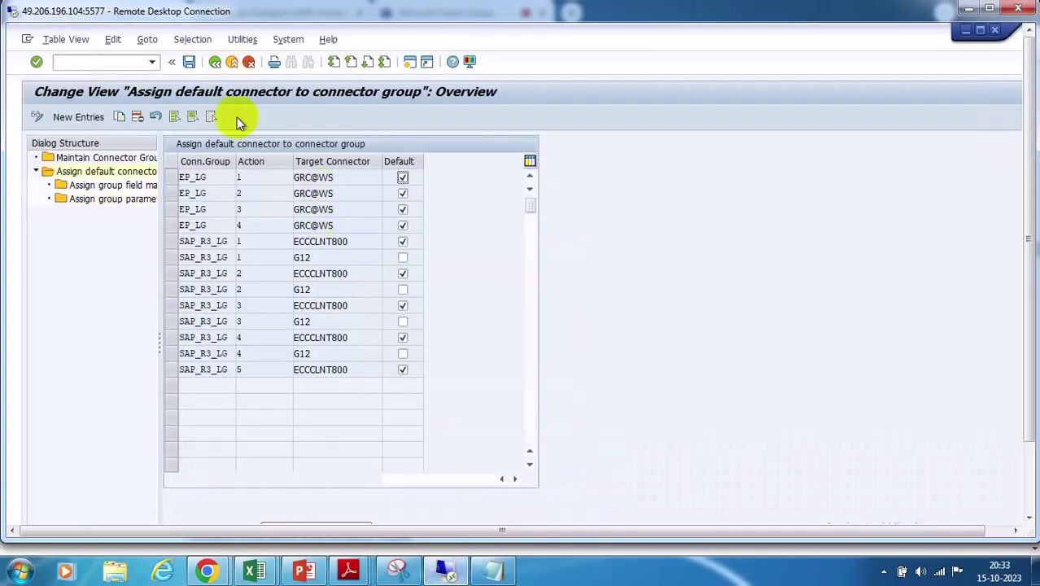
{"action": "left_click", "coordinate": [215, 62]}
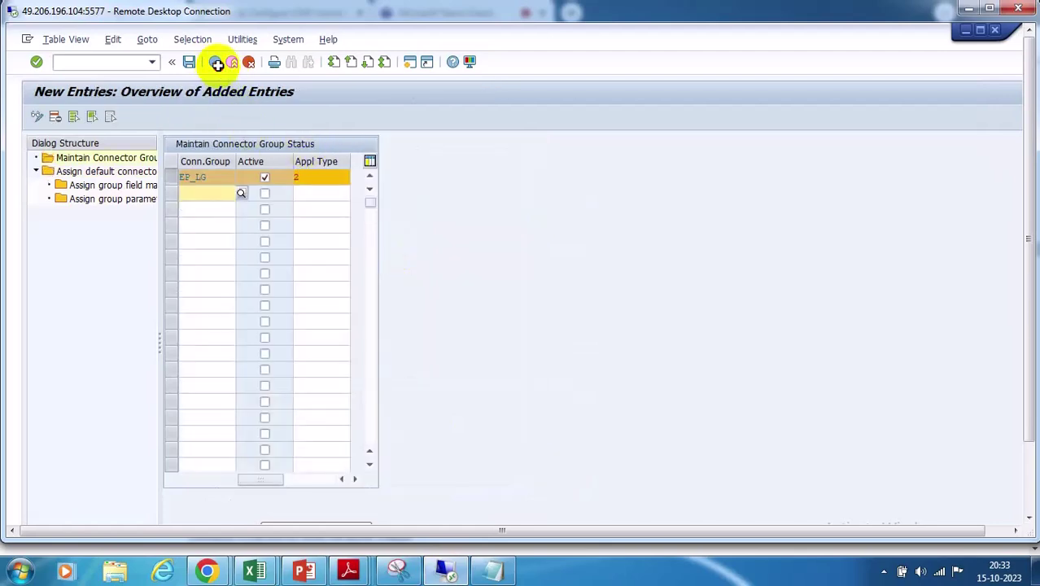
{"action": "left_click", "coordinate": [214, 63]}
{"action": "left_click", "coordinate": [215, 63]}
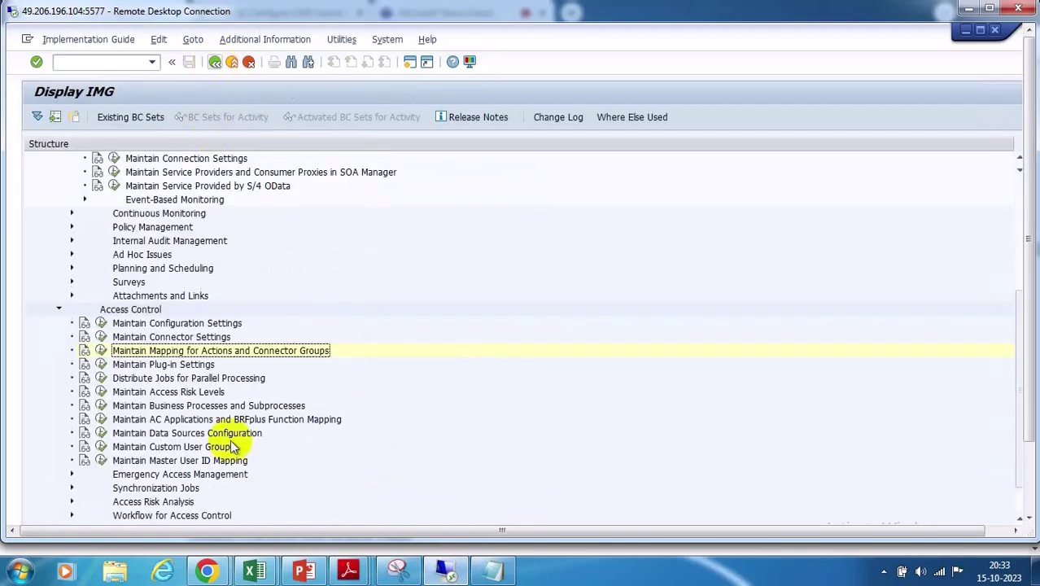
{"action": "scroll", "coordinate": [268, 427], "scroll_direction": "down", "scroll_amount": 3}
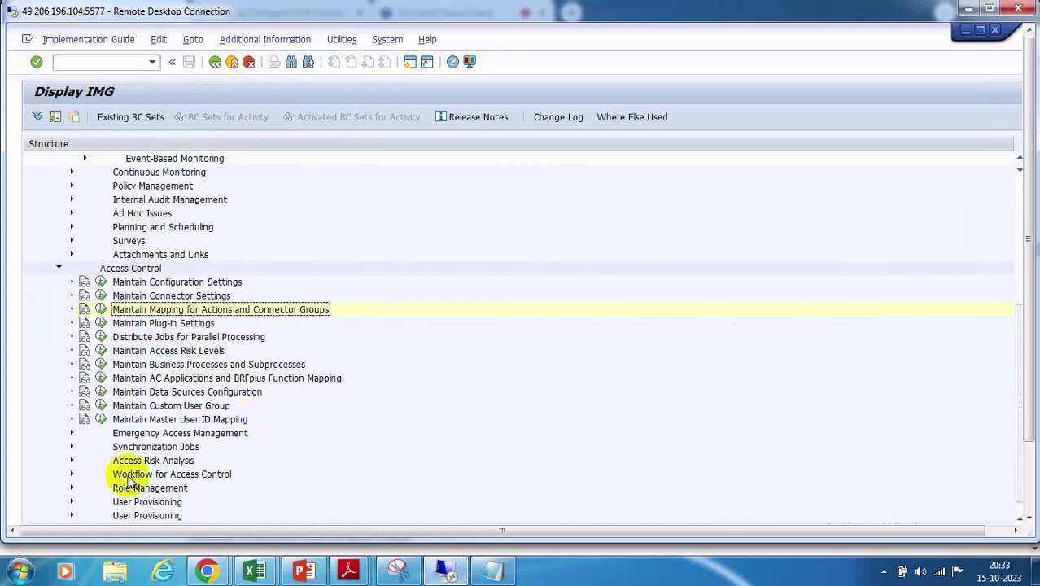
{"action": "left_click", "coordinate": [72, 459]}
{"action": "left_click", "coordinate": [73, 446]}
{"action": "left_click", "coordinate": [72, 433]}
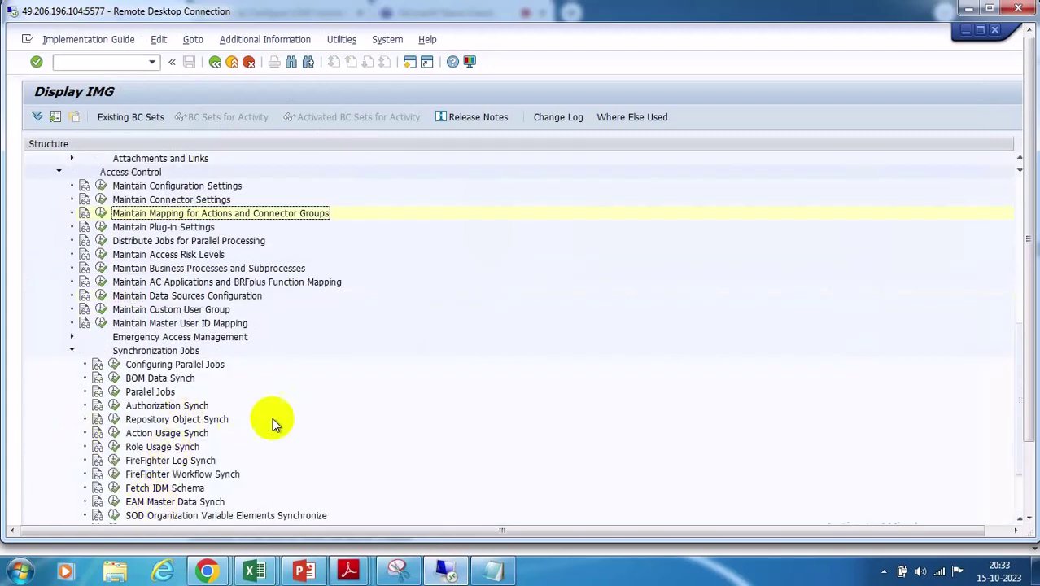
{"action": "scroll", "coordinate": [272, 417], "scroll_direction": "down", "scroll_amount": 4}
{"action": "left_click", "coordinate": [114, 434]}
Enter schema SAPprincipals and connector ID GRC@SPML1, then return to the blog article
{"action": "left_click", "coordinate": [224, 164]}
{"action": "type", "text": "SAPprincipals"}
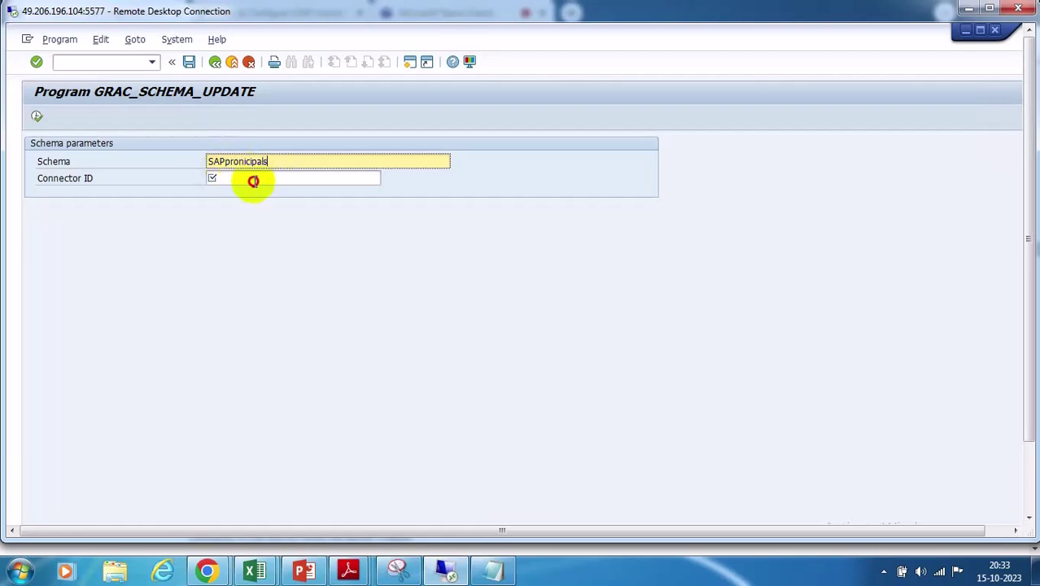
{"action": "left_click", "coordinate": [251, 180]}
{"action": "left_click", "coordinate": [241, 161]}
{"action": "type", "text": "i"}
{"action": "left_click", "coordinate": [221, 178]}
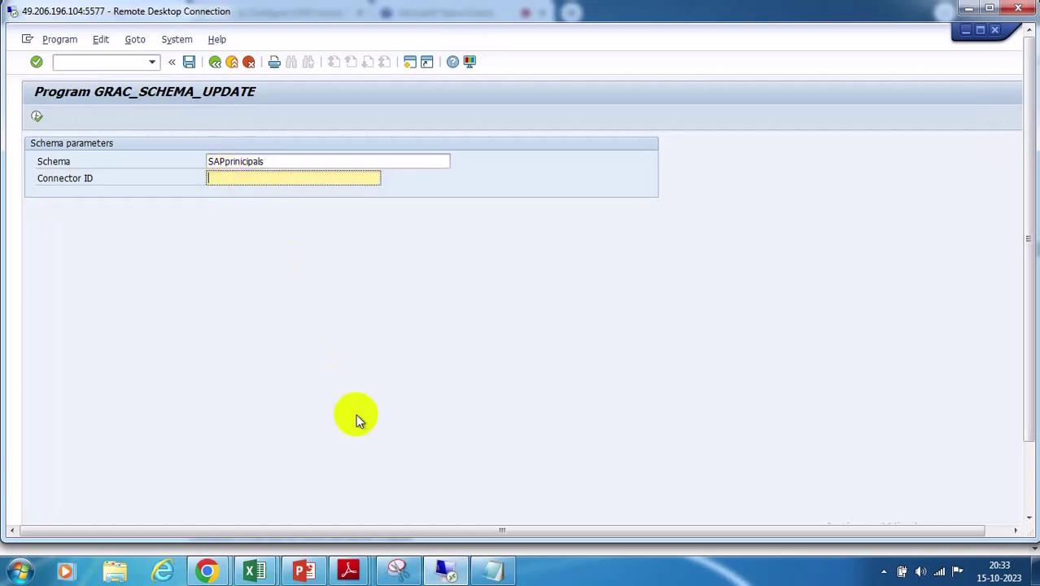
{"action": "type", "text": "GRC@SPML1"}
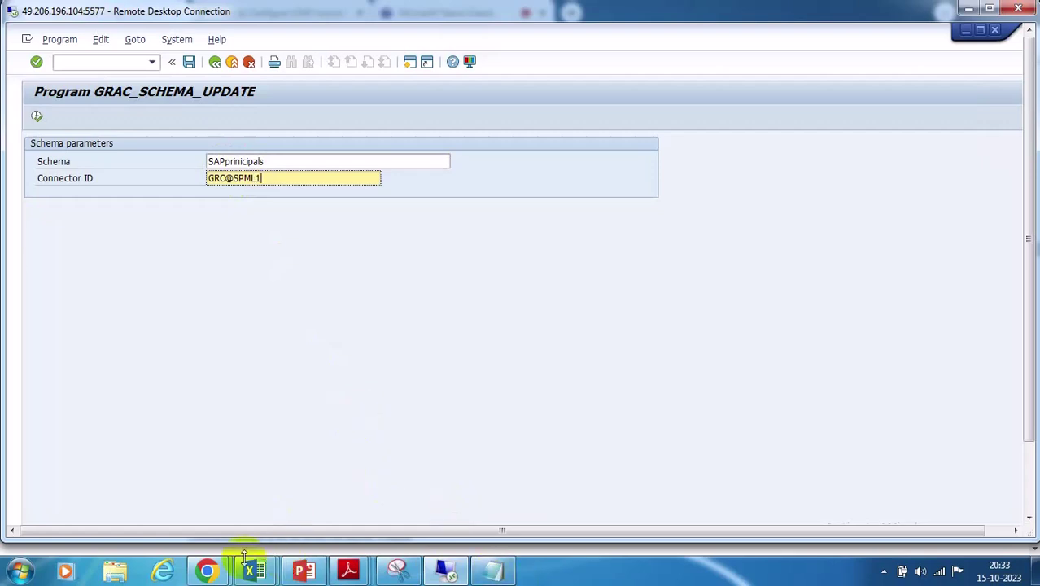
{"action": "mouse_move", "coordinate": [208, 574]}
{"action": "left_click", "coordinate": [131, 499]}
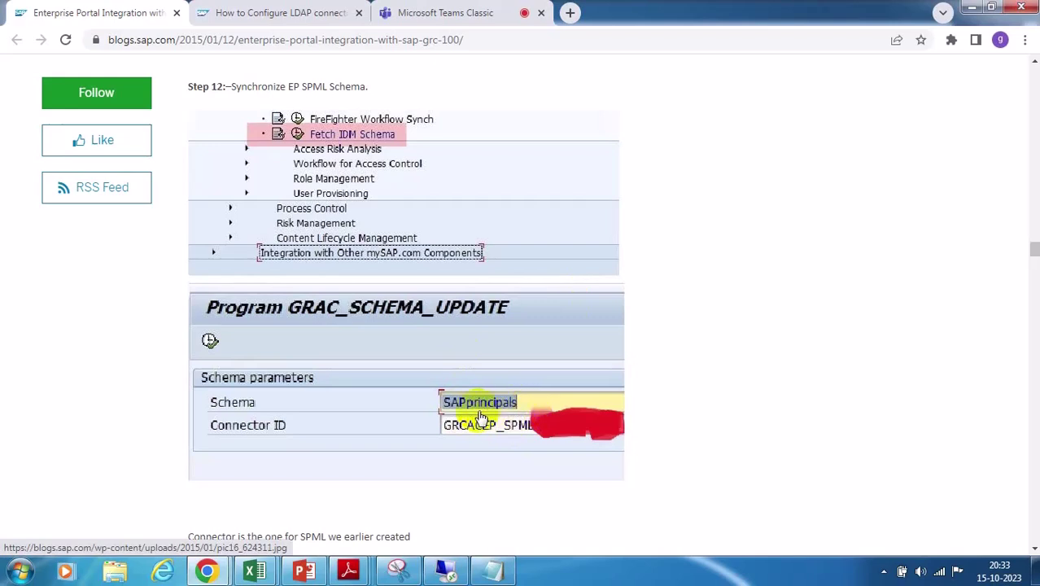
Select the schema name value in SAP, then go back to the blog article
{"action": "left_click", "coordinate": [446, 569]}
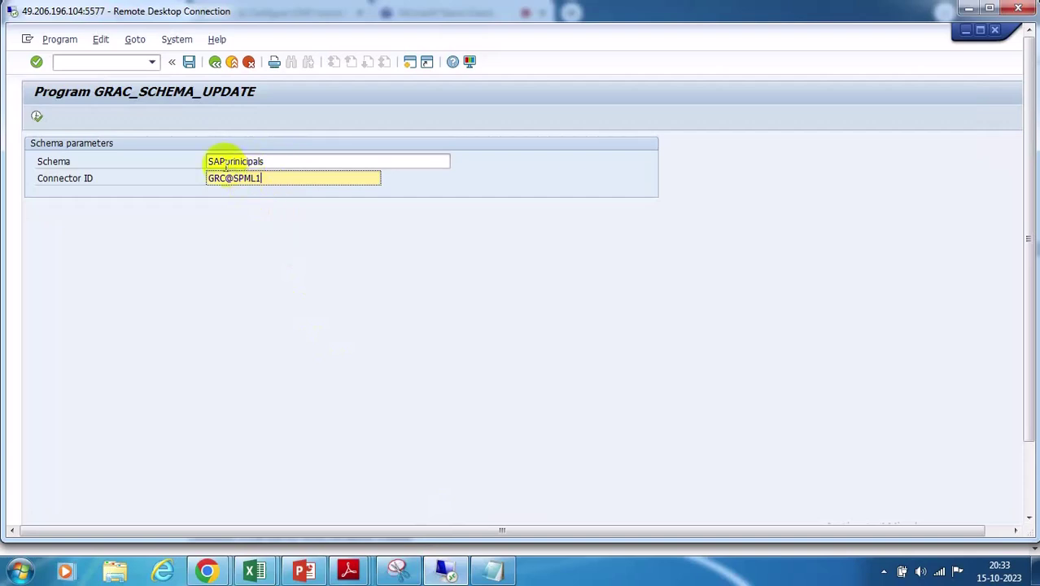
{"action": "double_click", "coordinate": [269, 162]}
{"action": "mouse_move", "coordinate": [206, 569]}
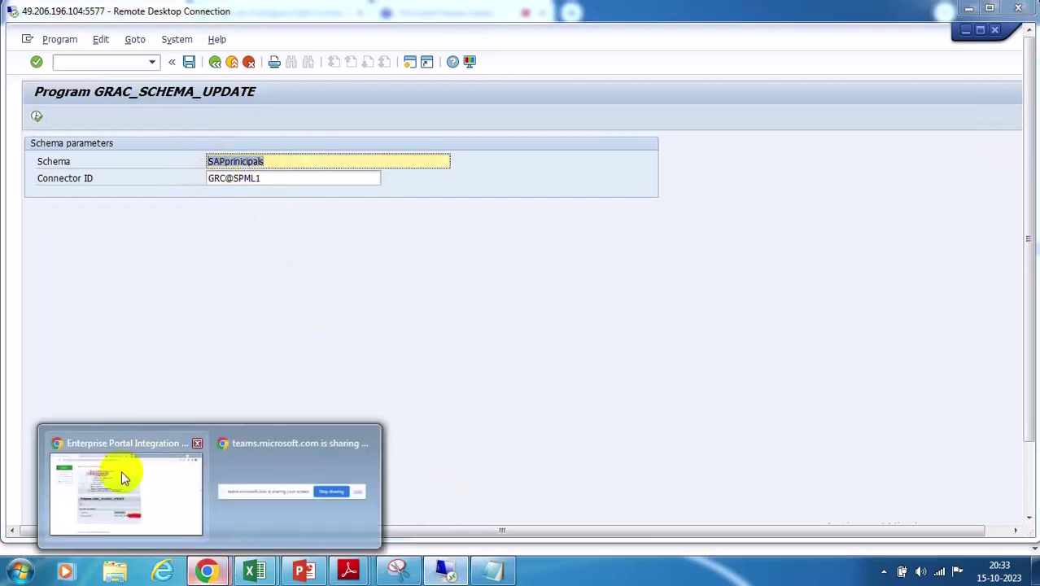
{"action": "left_click", "coordinate": [122, 470]}
Read through blog Steps 13 to 17, then return to the GRAC_SCHEMA_UPDATE screen
{"action": "scroll", "coordinate": [313, 328], "scroll_direction": "up", "scroll_amount": 12}
{"action": "scroll", "coordinate": [326, 358], "scroll_direction": "down", "scroll_amount": 4}
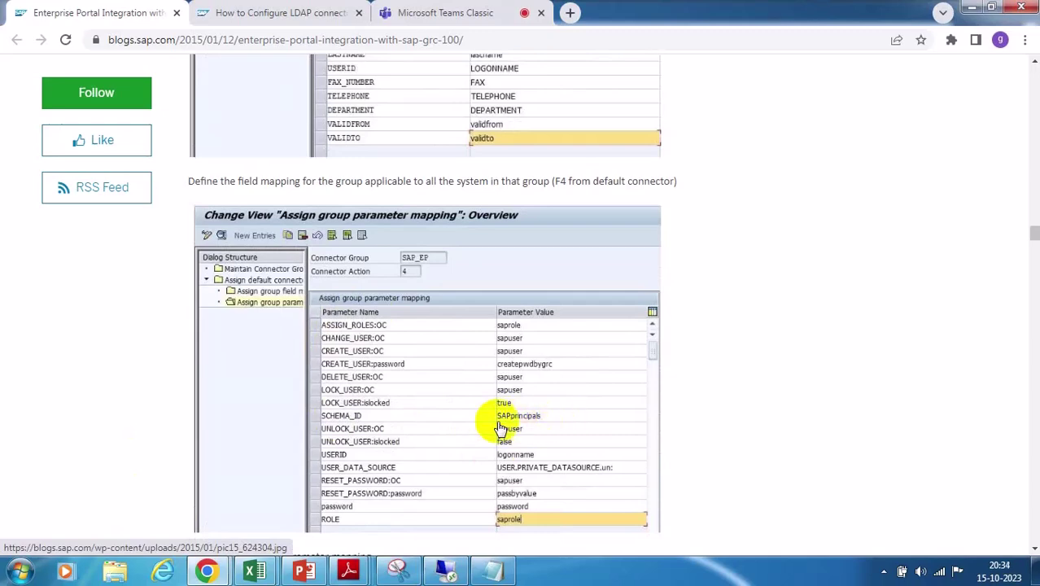
{"action": "scroll", "coordinate": [480, 415], "scroll_direction": "down", "scroll_amount": 8}
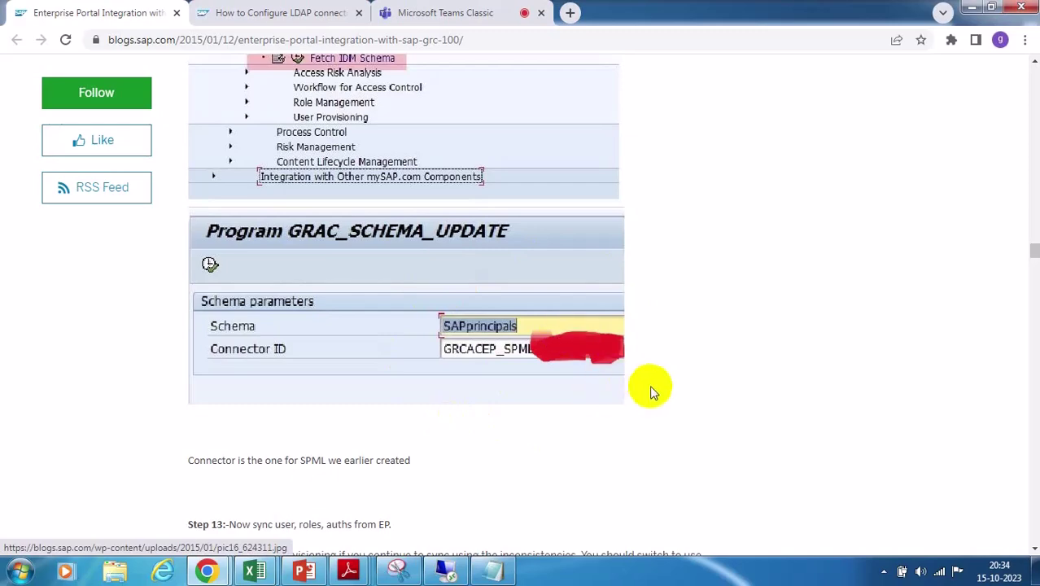
{"action": "scroll", "coordinate": [652, 388], "scroll_direction": "down", "scroll_amount": 3}
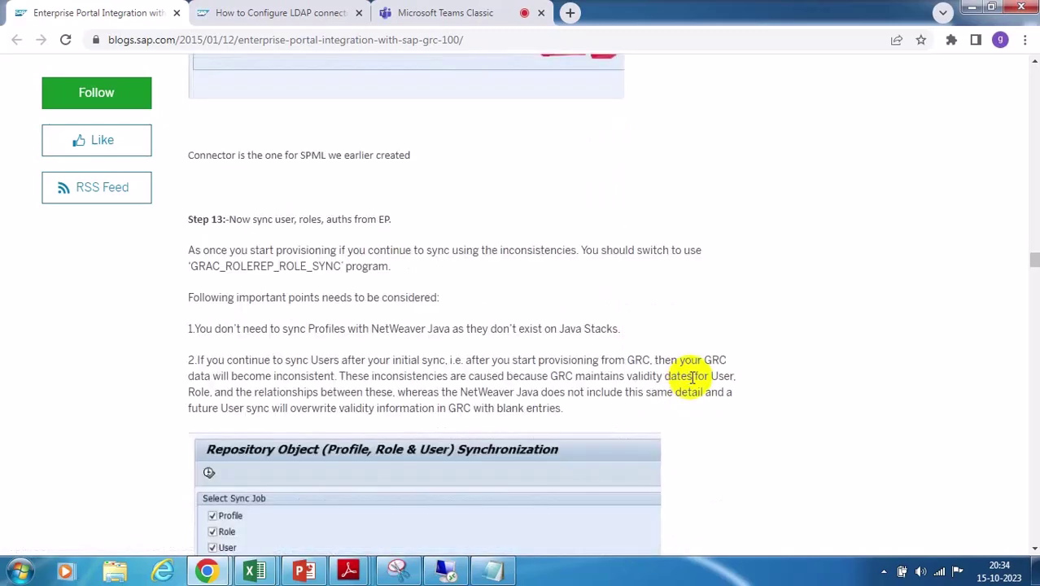
{"action": "scroll", "coordinate": [691, 363], "scroll_direction": "up", "scroll_amount": 3}
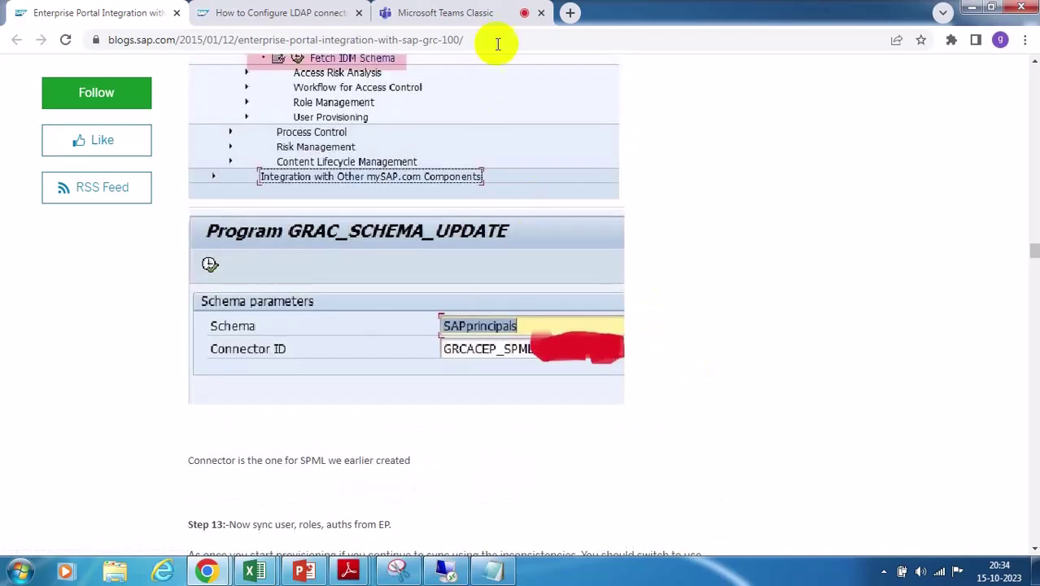
{"action": "scroll", "coordinate": [500, 372], "scroll_direction": "down", "scroll_amount": 4}
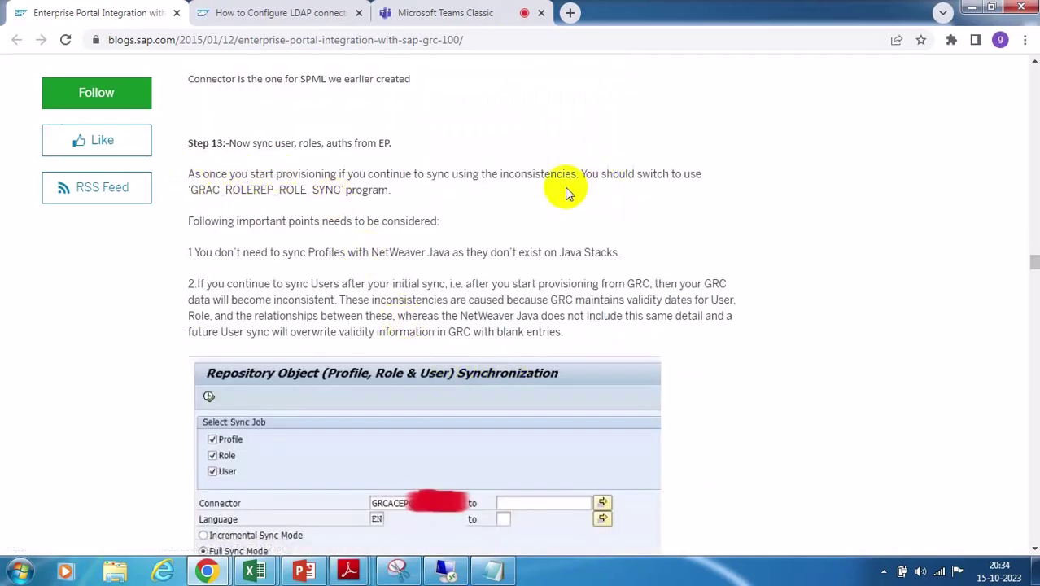
{"action": "scroll", "coordinate": [818, 375], "scroll_direction": "down", "scroll_amount": 6}
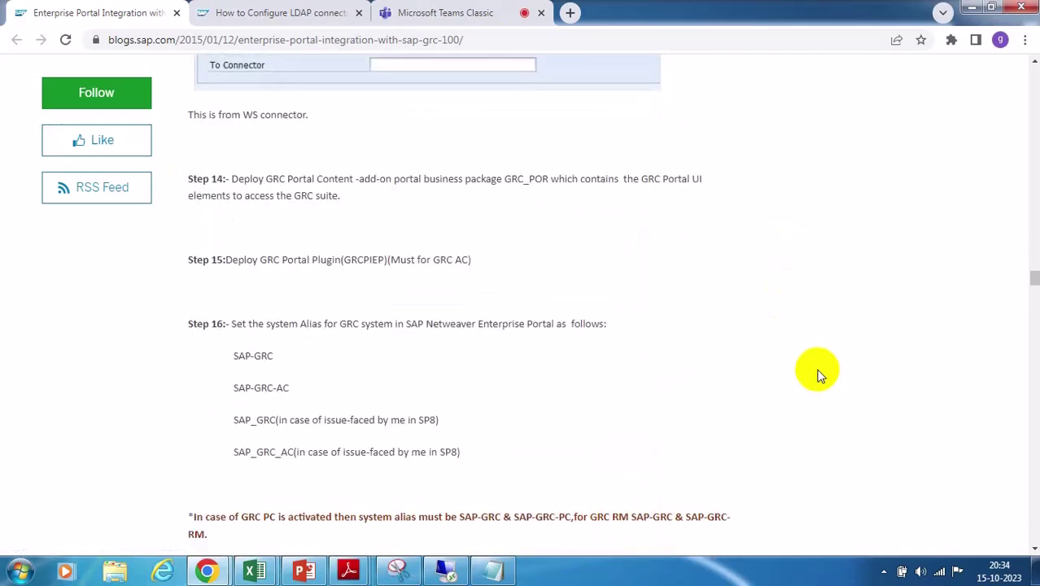
{"action": "scroll", "coordinate": [819, 375], "scroll_direction": "down", "scroll_amount": 3}
{"action": "scroll", "coordinate": [819, 374], "scroll_direction": "down", "scroll_amount": 2}
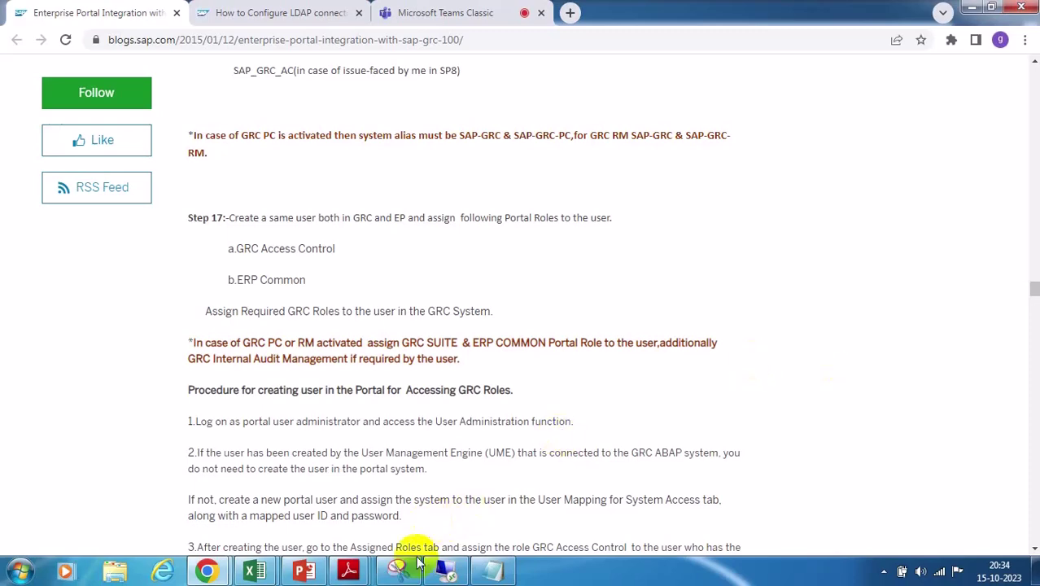
{"action": "left_click", "coordinate": [444, 572]}
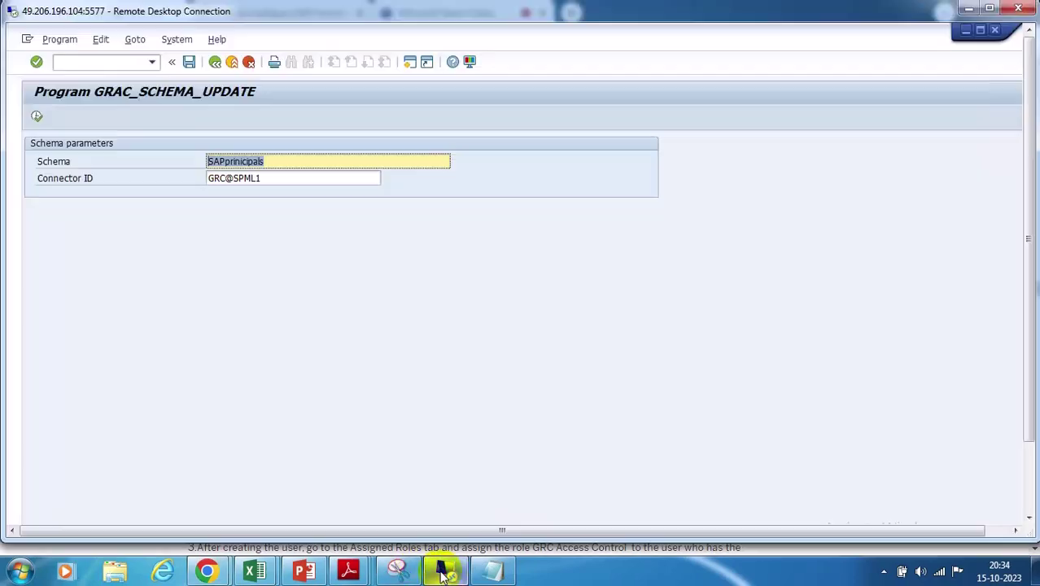
Reload the Access Management tab and log on to GRC with the user's credentials
{"action": "left_click", "coordinate": [410, 63]}
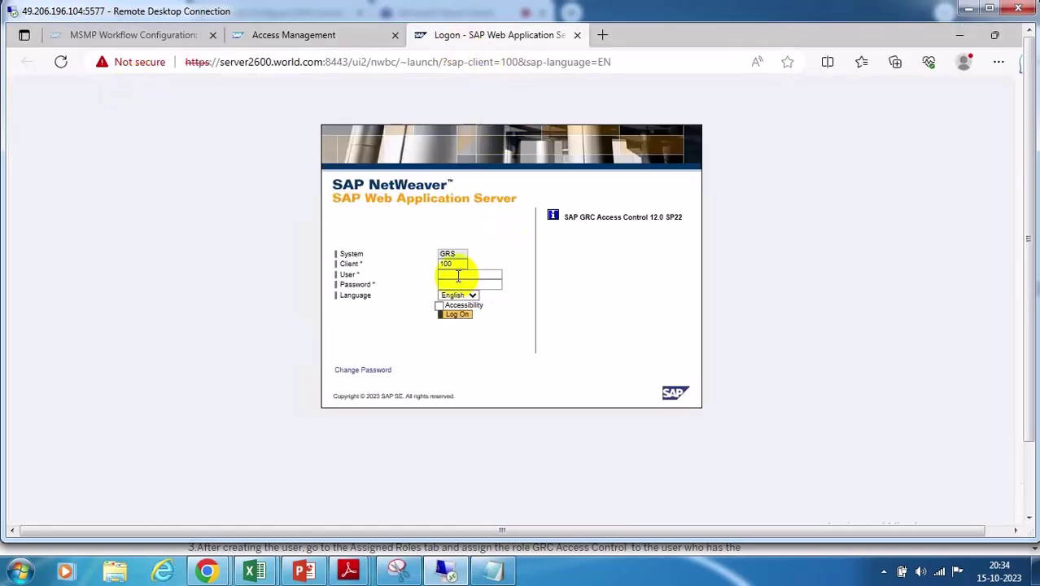
{"action": "left_click", "coordinate": [315, 35]}
{"action": "left_click", "coordinate": [60, 62]}
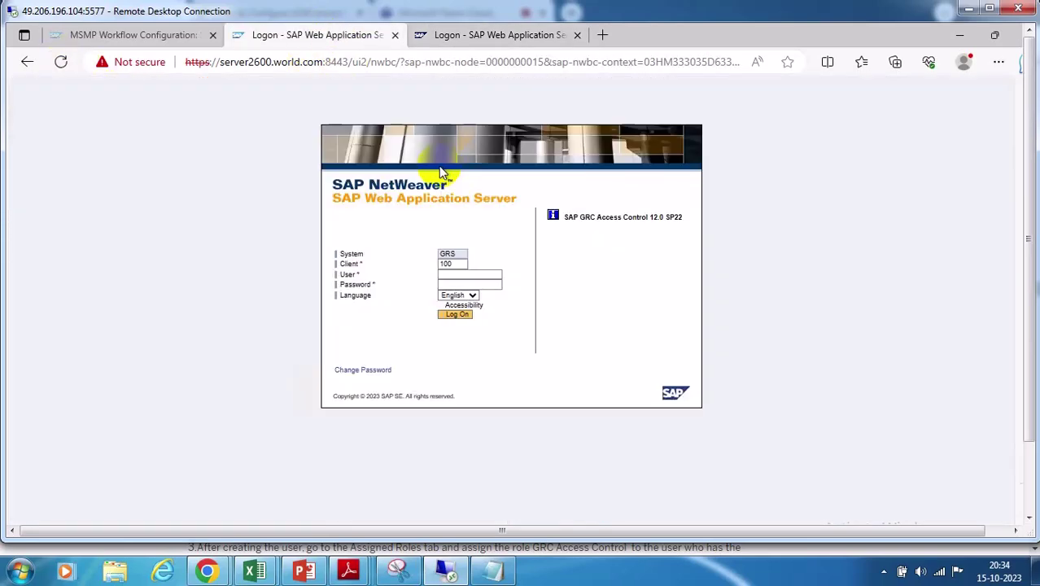
{"action": "left_click", "coordinate": [443, 275]}
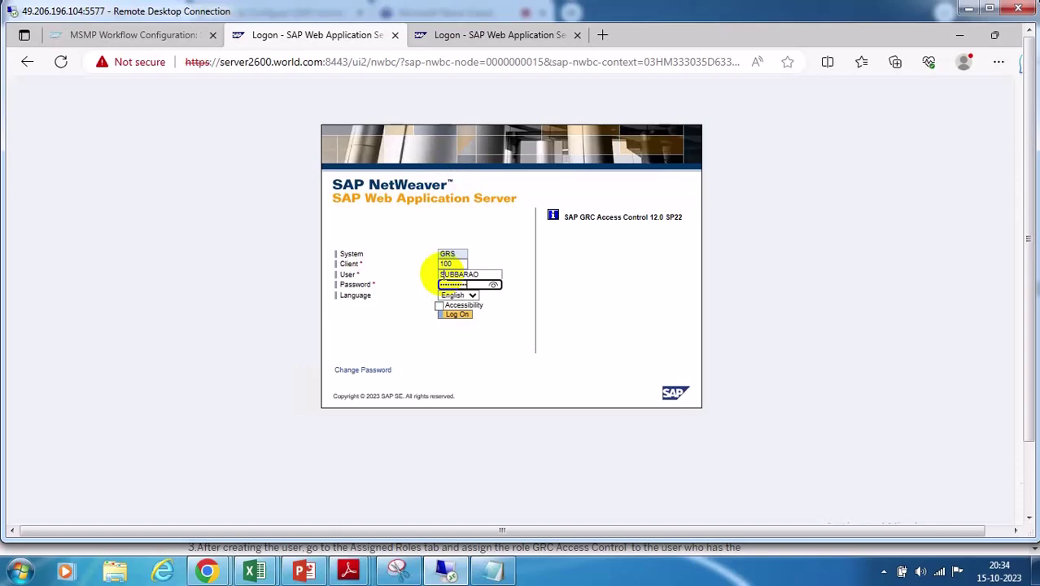
{"action": "key", "text": "Return"}
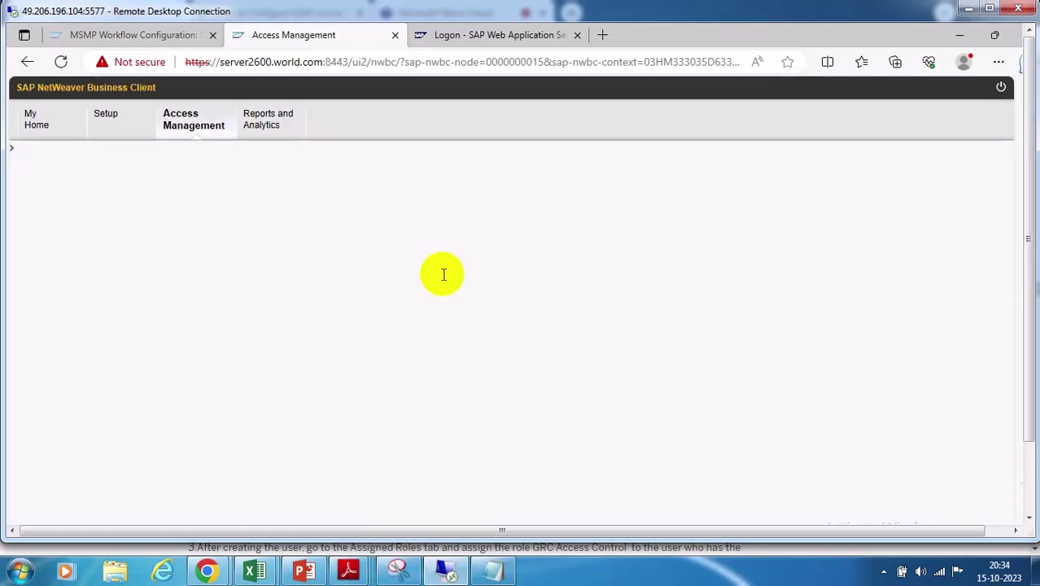
{"action": "left_click", "coordinate": [964, 36]}
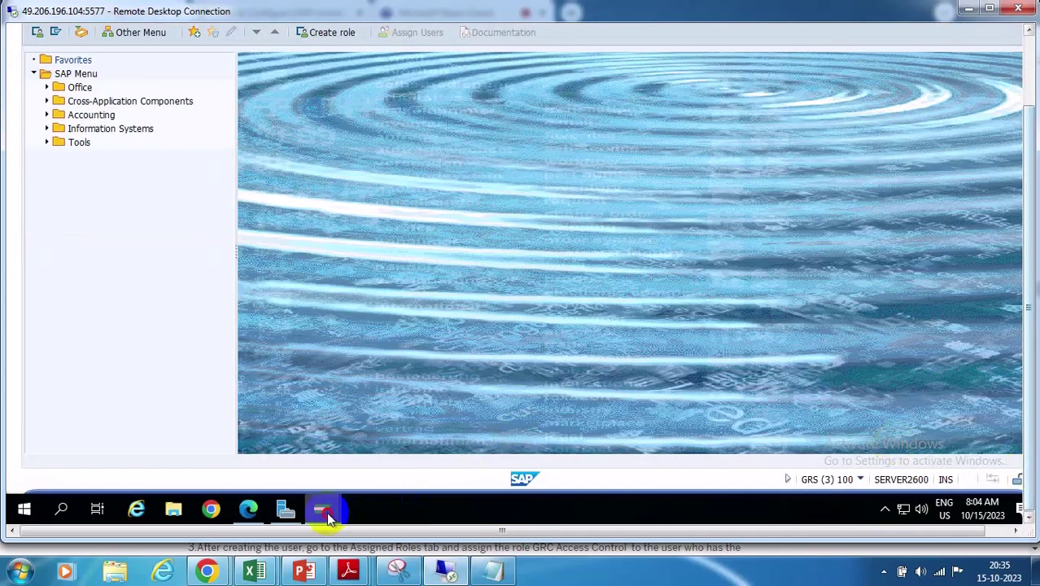
Via SPRO, open GRC > Access Control > Role Management > Maintain Role Type Settings > Deactivate Role Types
{"action": "mouse_move", "coordinate": [323, 507]}
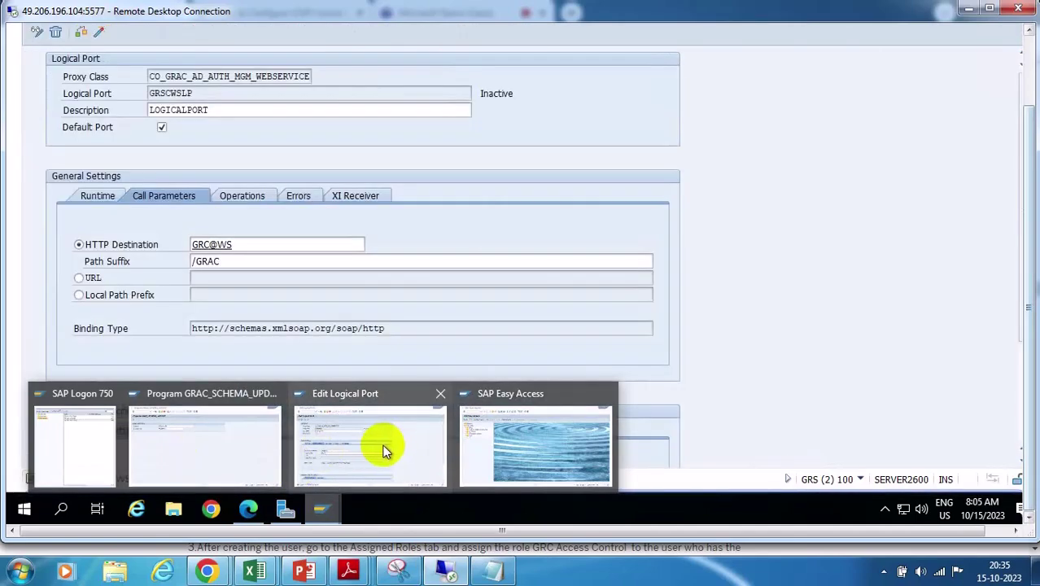
{"action": "left_click", "coordinate": [509, 447]}
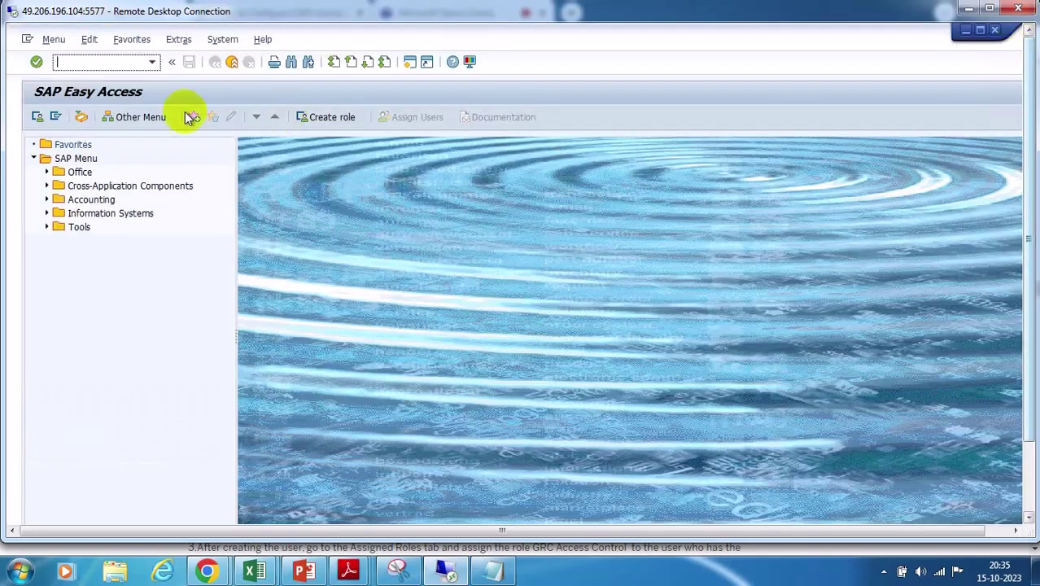
{"action": "left_click", "coordinate": [91, 65]}
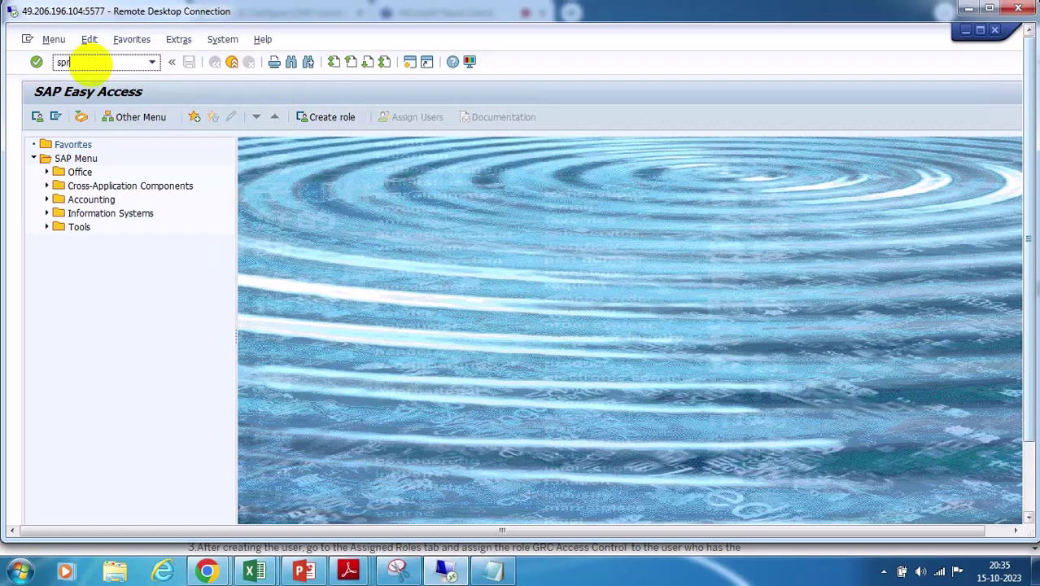
{"action": "key", "text": "Return"}
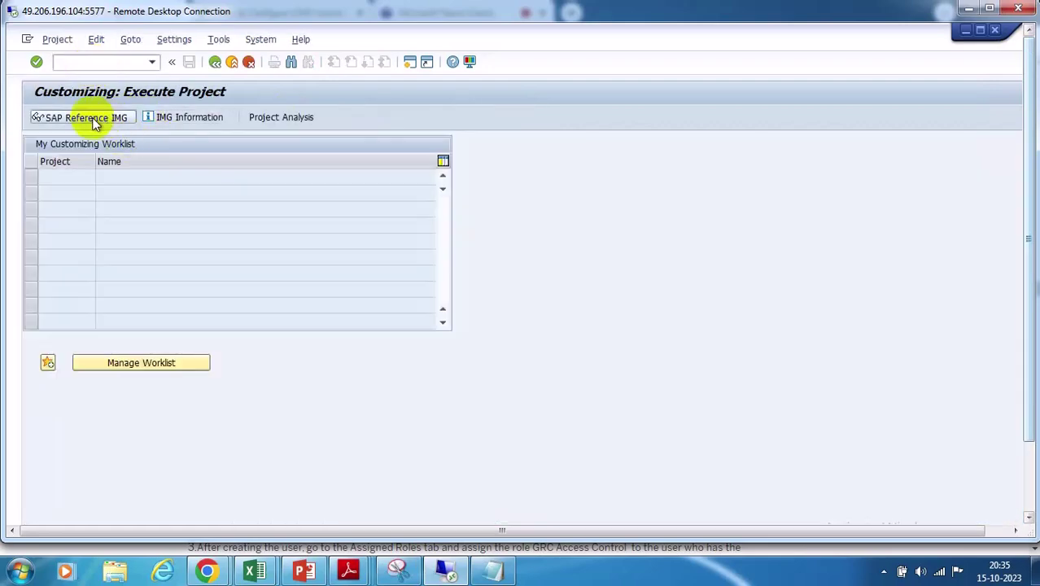
{"action": "left_click", "coordinate": [91, 118]}
{"action": "left_click", "coordinate": [47, 256]}
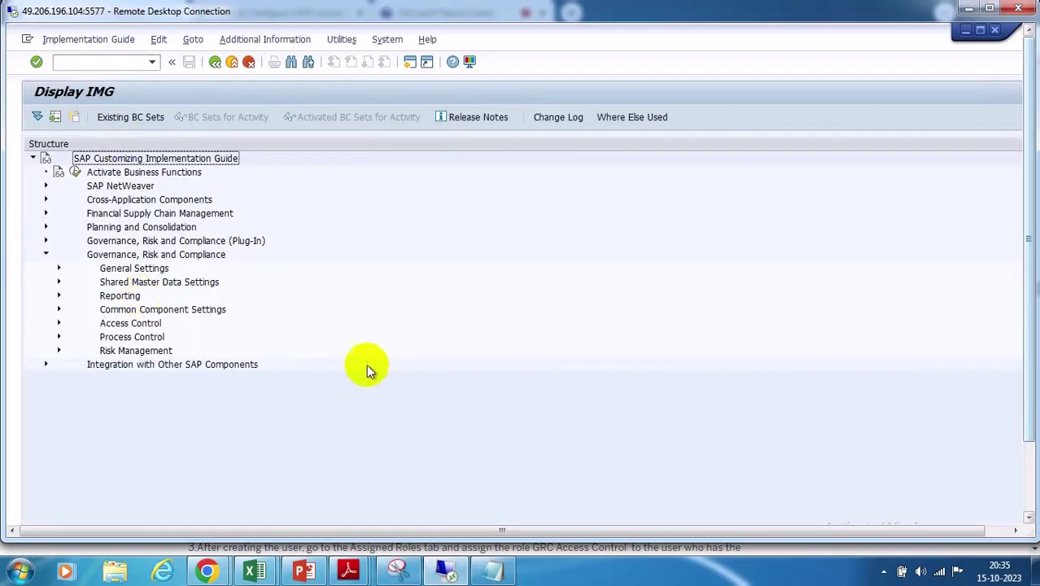
{"action": "left_click", "coordinate": [57, 323]}
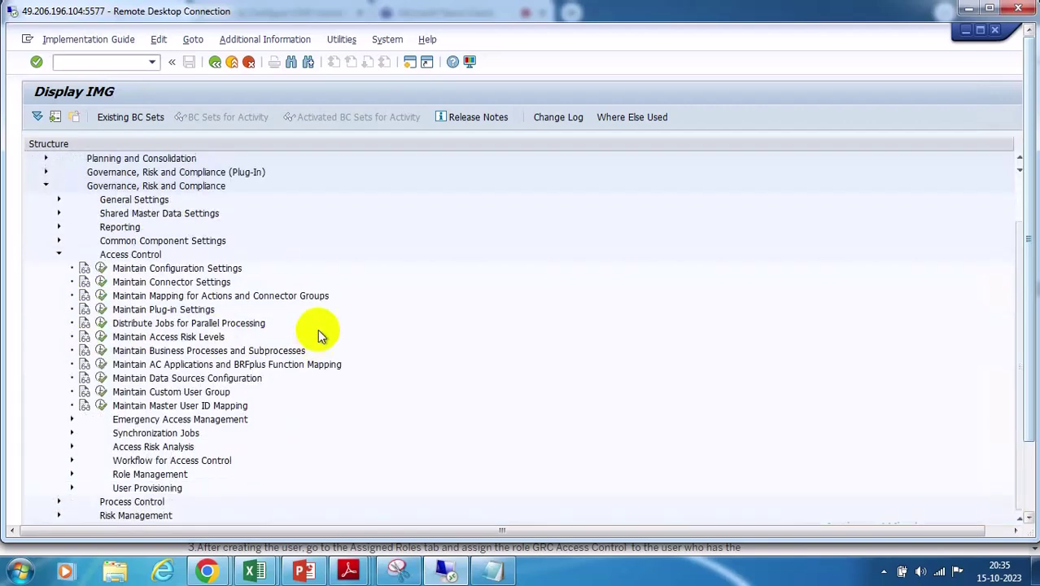
{"action": "left_click", "coordinate": [71, 473]}
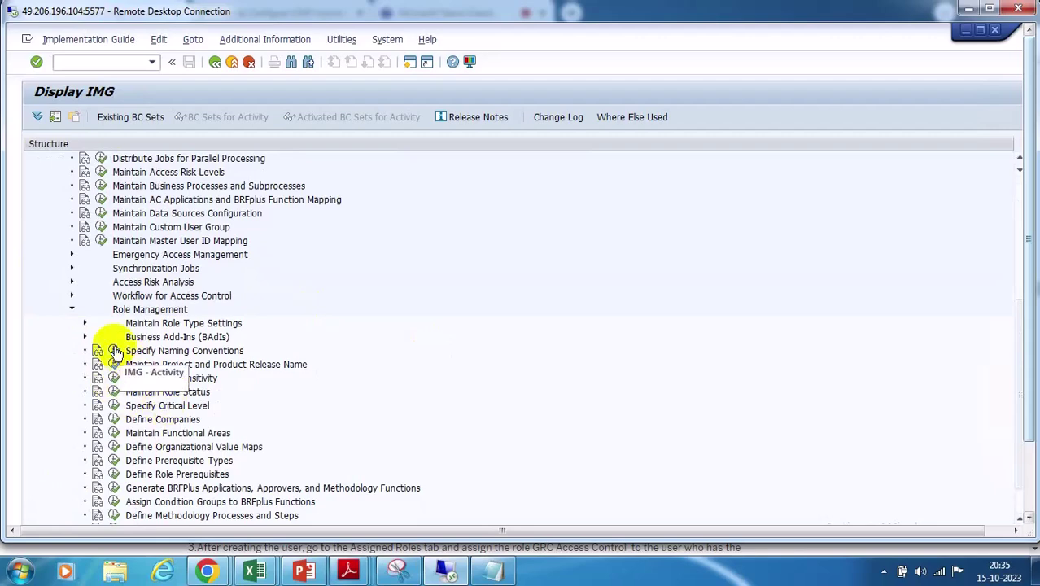
{"action": "left_click", "coordinate": [85, 323]}
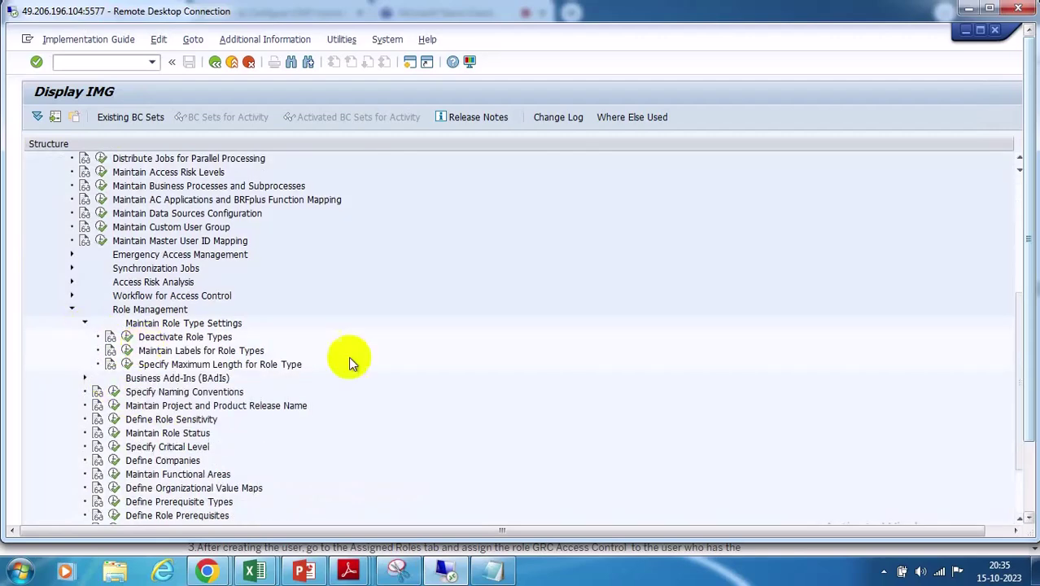
{"action": "left_click", "coordinate": [127, 336]}
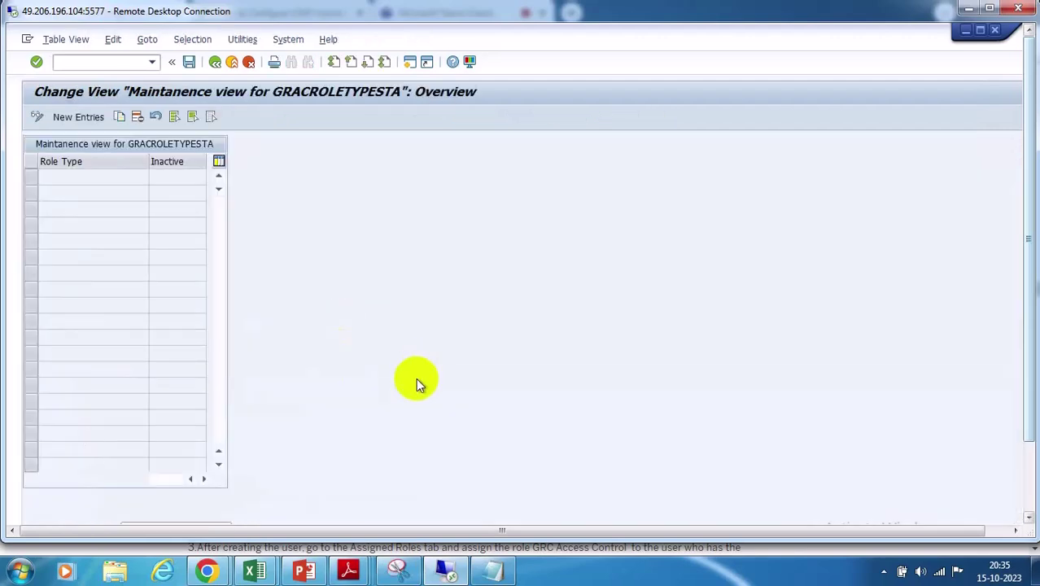
Add a new role type entry PD Profile and mark it Inactive
{"action": "left_click", "coordinate": [62, 116]}
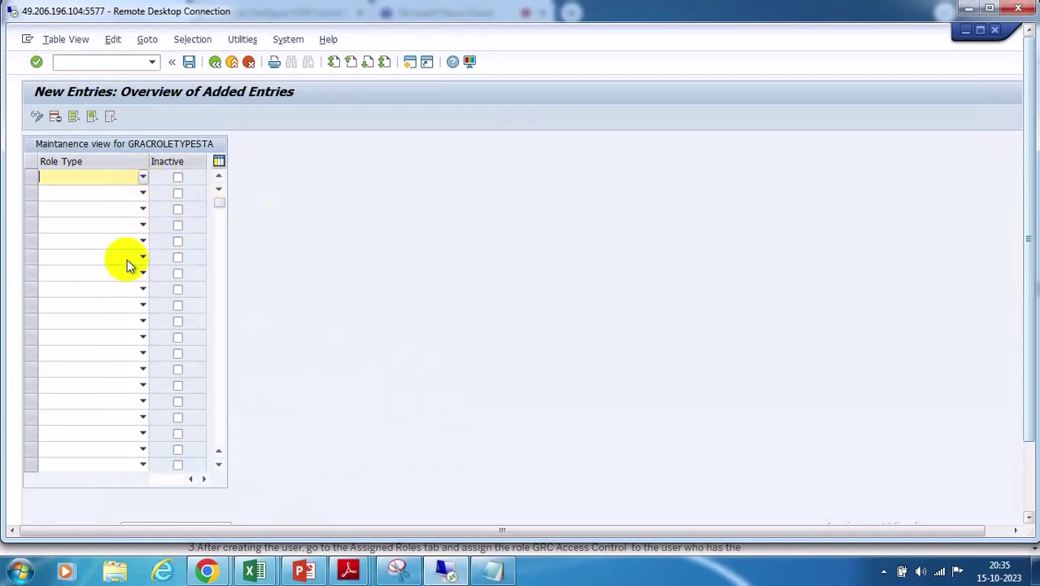
{"action": "left_click", "coordinate": [144, 177]}
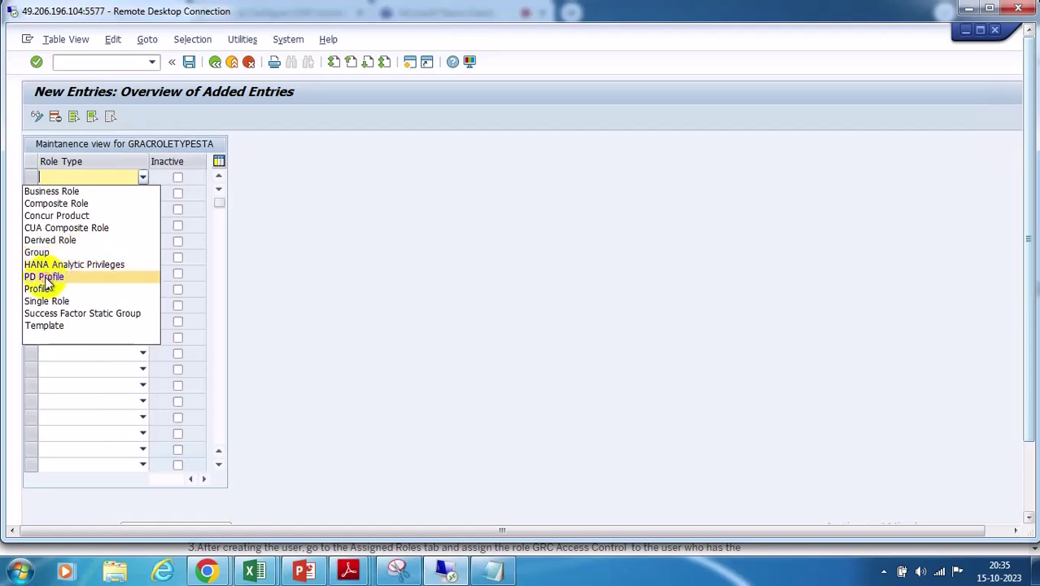
{"action": "left_click", "coordinate": [44, 277]}
{"action": "left_click", "coordinate": [177, 178]}
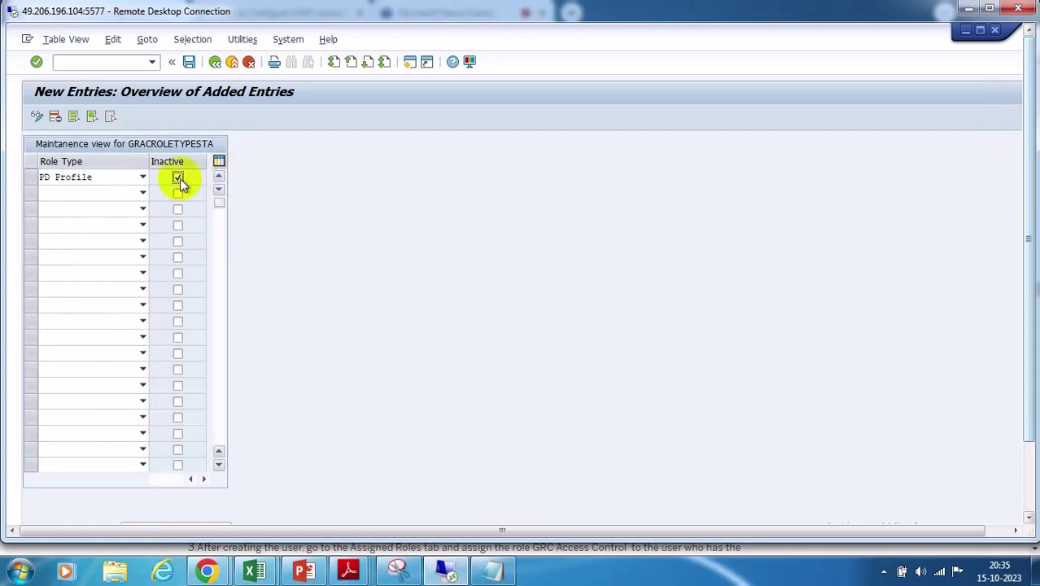
{"action": "left_click", "coordinate": [142, 178]}
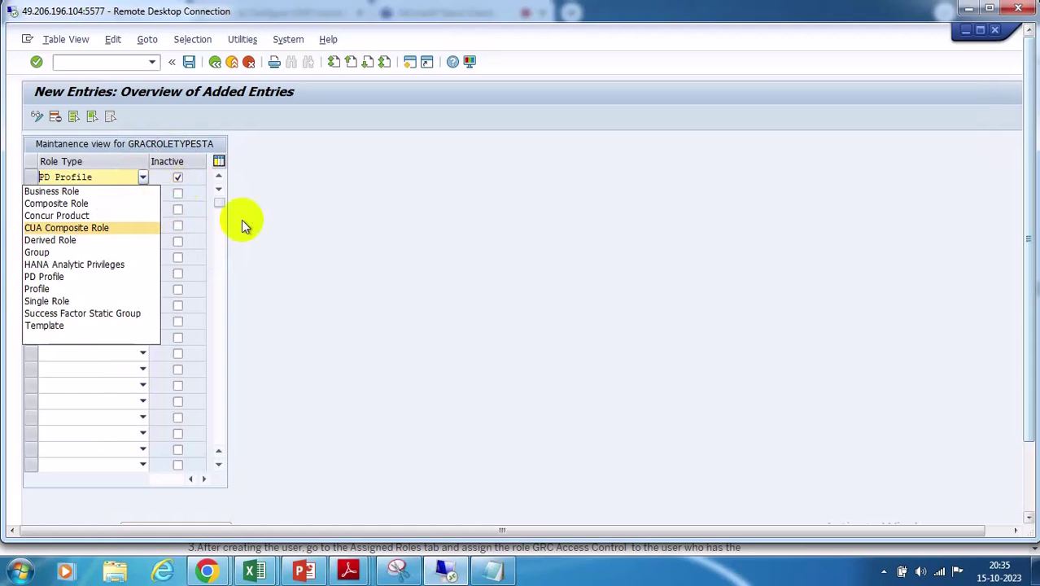
{"action": "left_click", "coordinate": [244, 223]}
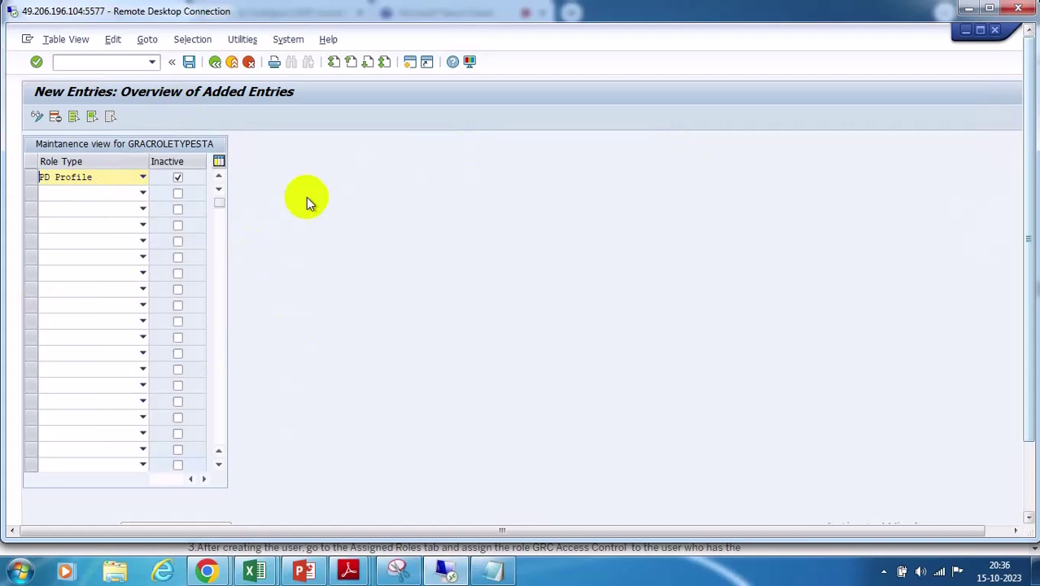
Open the Role Import wizard from the GRC Access Management launchpad
{"action": "left_click", "coordinate": [1027, 472]}
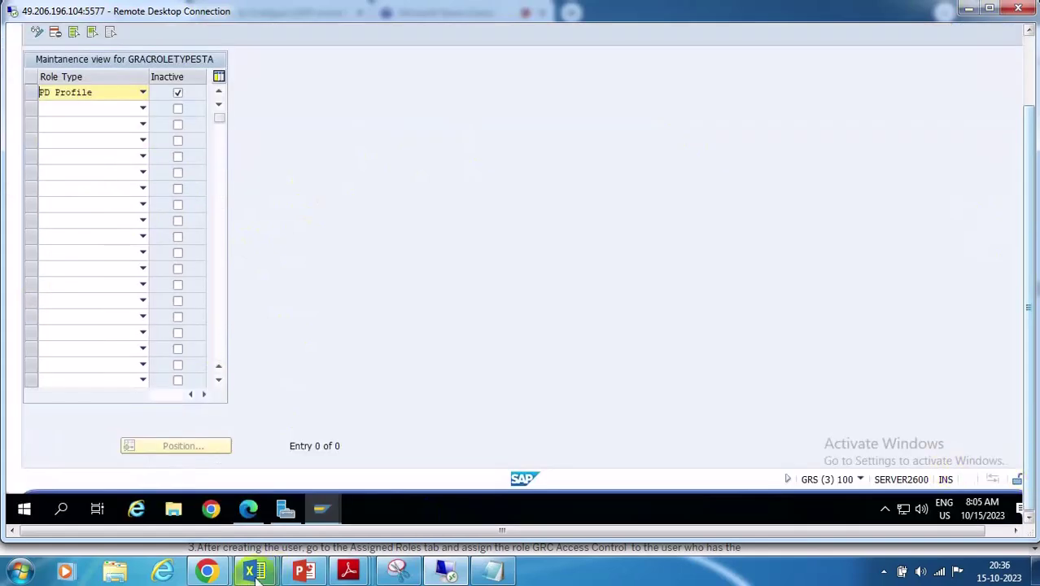
{"action": "left_click", "coordinate": [249, 510]}
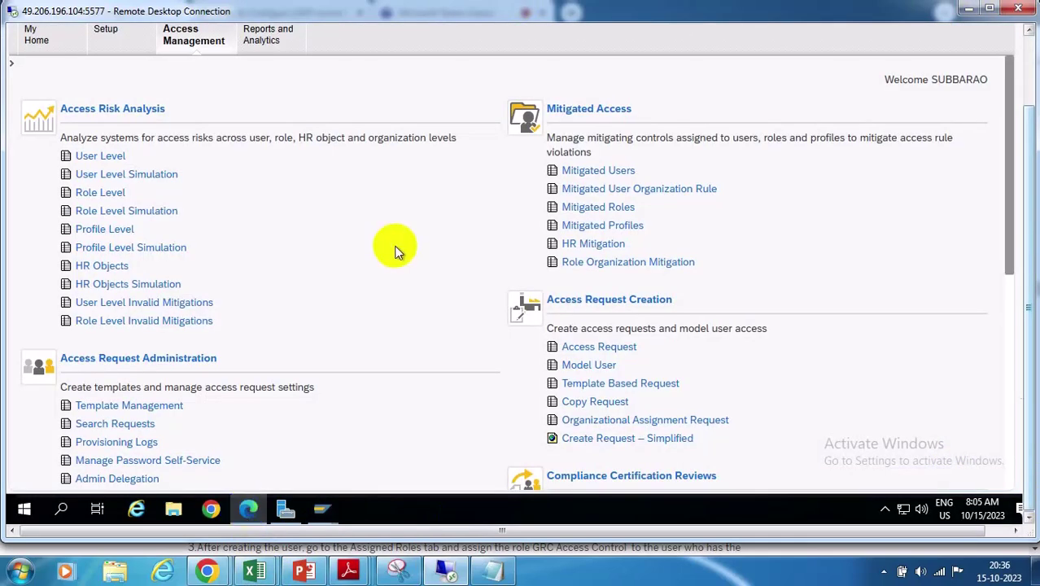
{"action": "scroll", "coordinate": [360, 295], "scroll_direction": "down", "scroll_amount": 5}
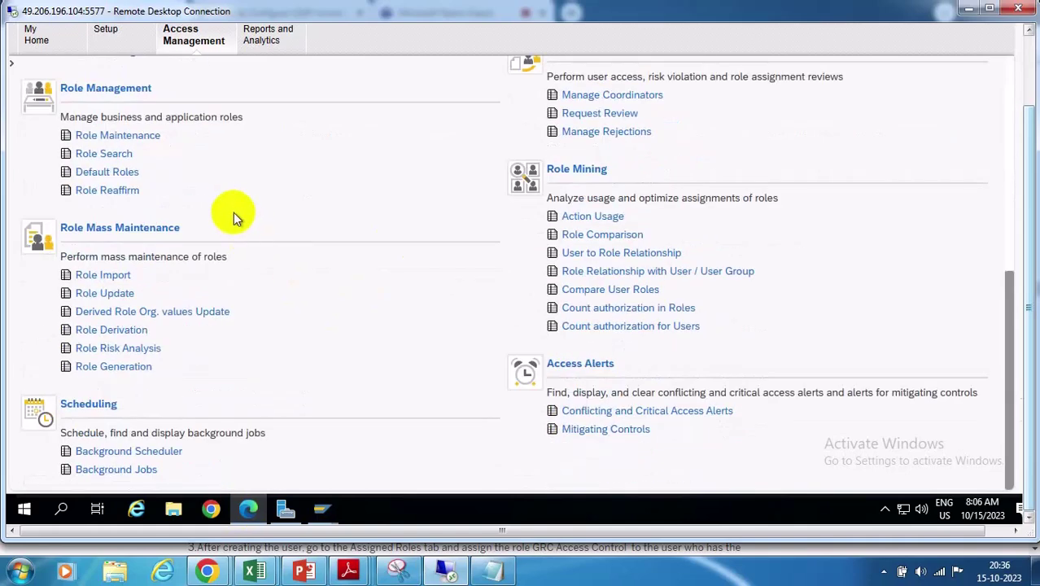
{"action": "left_click", "coordinate": [103, 275]}
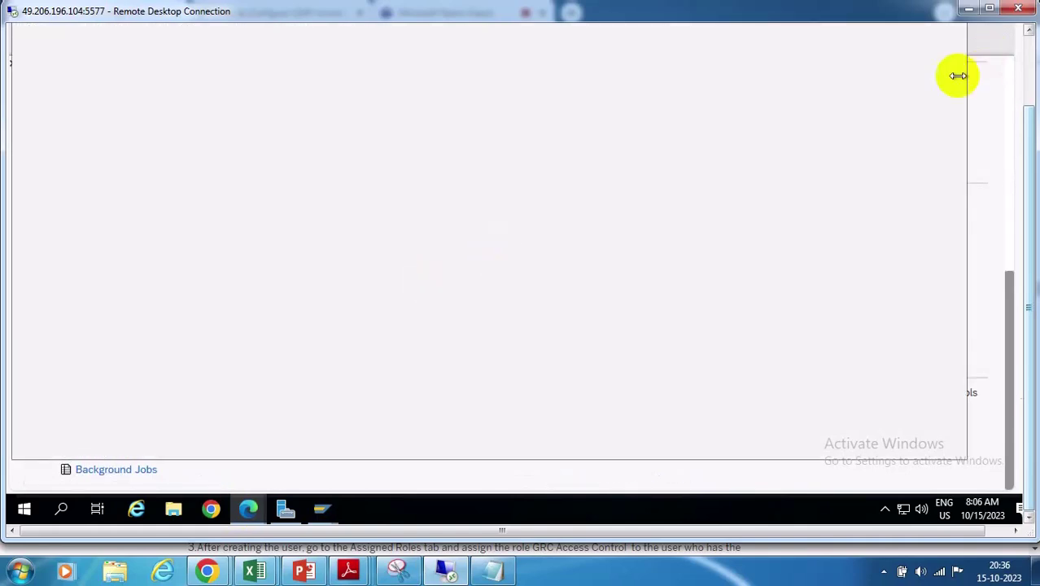
Maximize the Role Import window and explore the Application Type and Landscape choices
{"action": "left_click", "coordinate": [915, 38]}
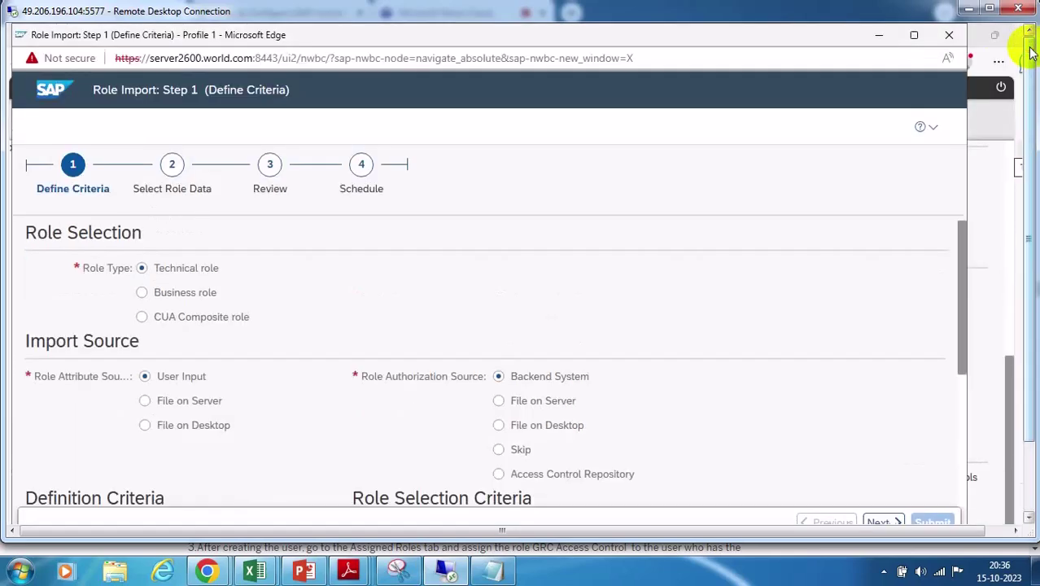
{"action": "left_click", "coordinate": [913, 38]}
{"action": "scroll", "coordinate": [726, 276], "scroll_direction": "down", "scroll_amount": 5}
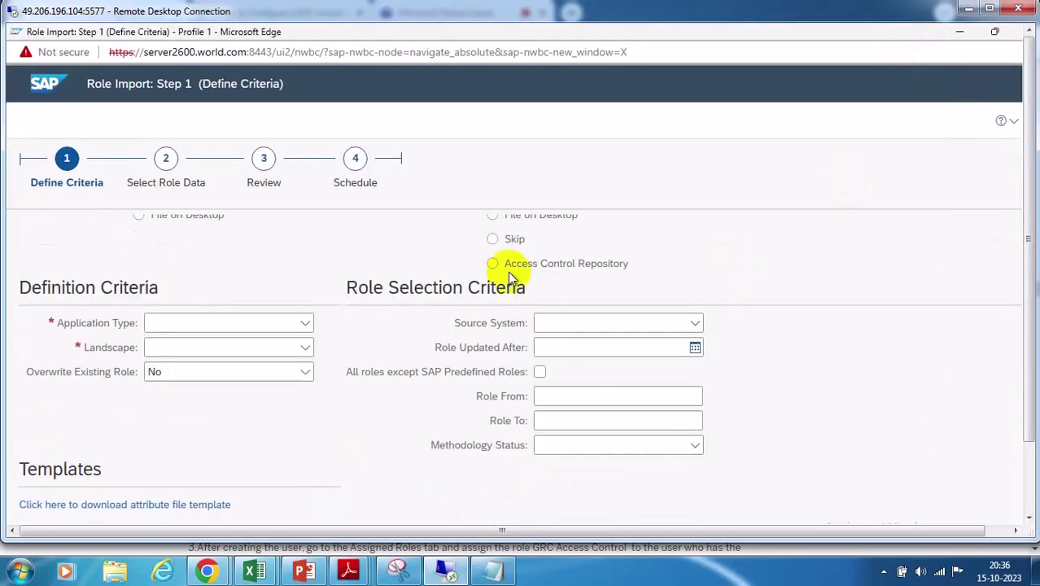
{"action": "scroll", "coordinate": [361, 340], "scroll_direction": "up", "scroll_amount": 2}
{"action": "left_click", "coordinate": [304, 420]}
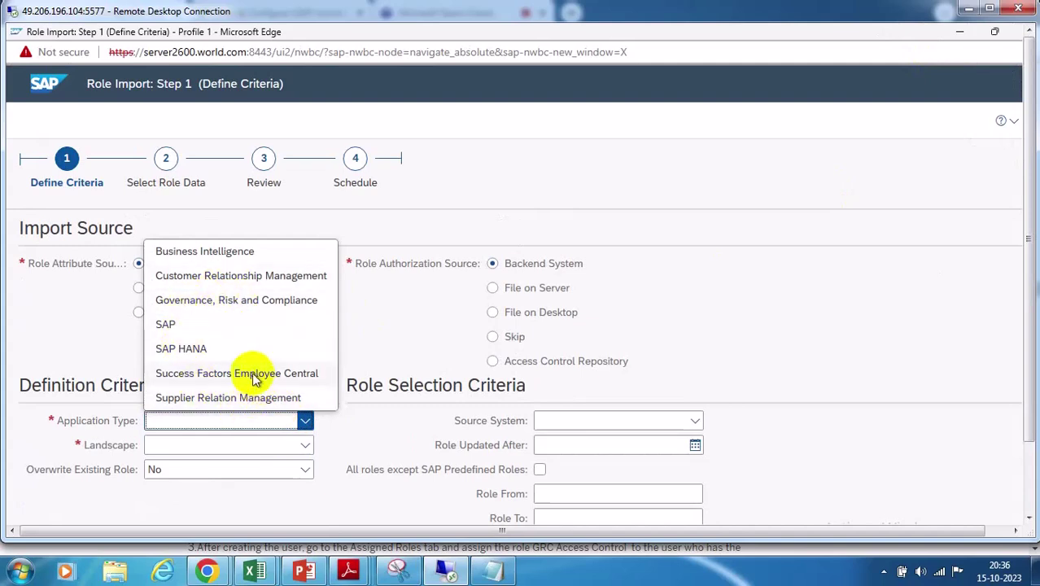
{"action": "left_click", "coordinate": [191, 325]}
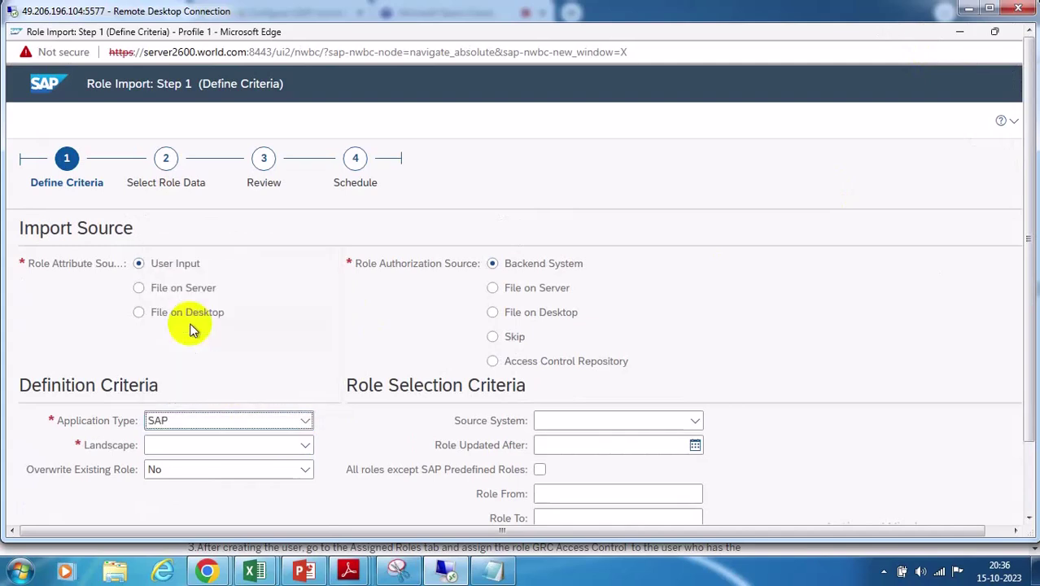
{"action": "left_click", "coordinate": [303, 446]}
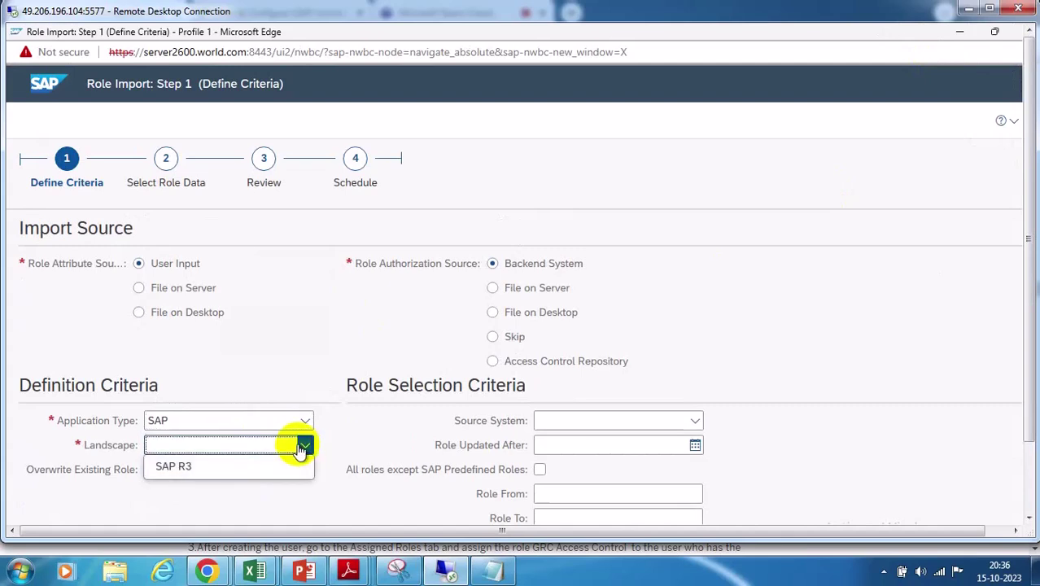
{"action": "left_click", "coordinate": [358, 436]}
{"action": "left_click", "coordinate": [303, 421]}
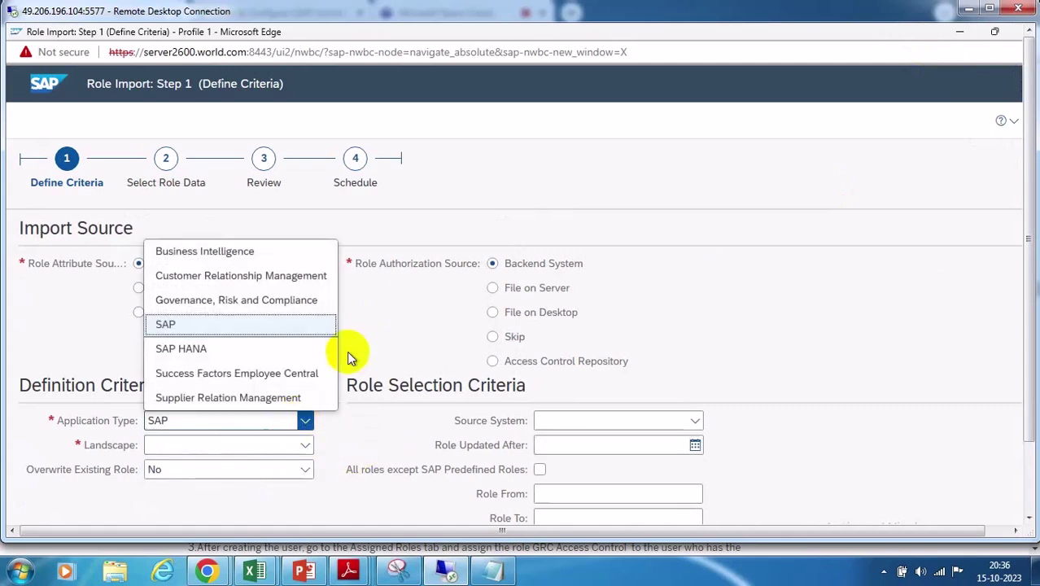
{"action": "left_click", "coordinate": [386, 306]}
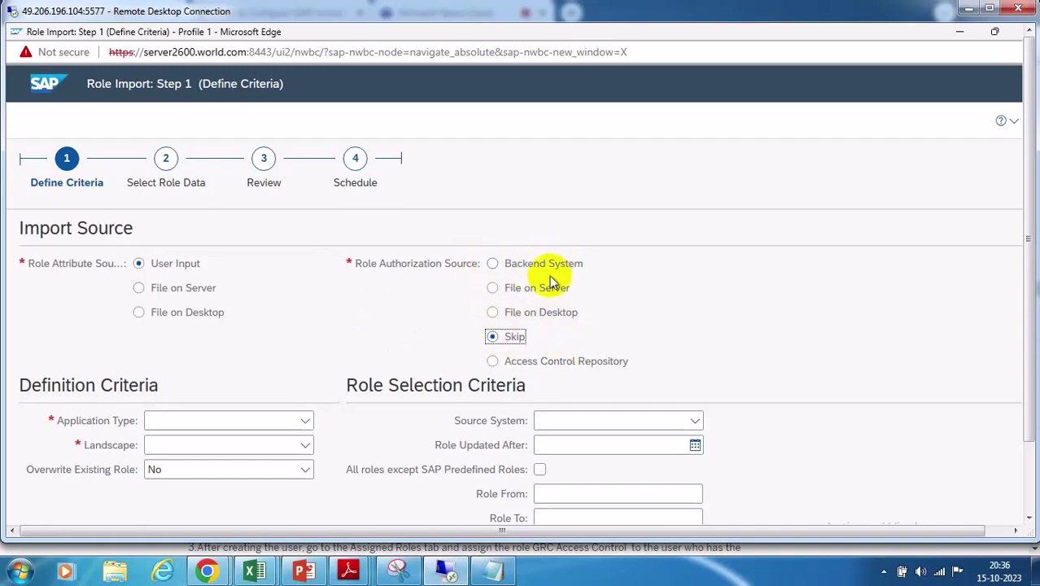
{"action": "left_click", "coordinate": [304, 422]}
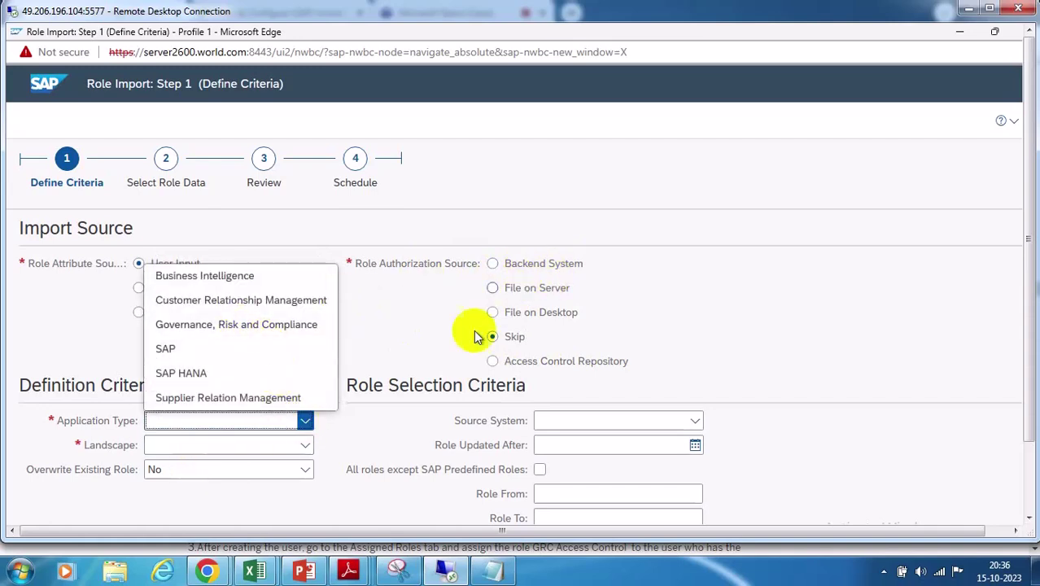
{"action": "left_click", "coordinate": [515, 336]}
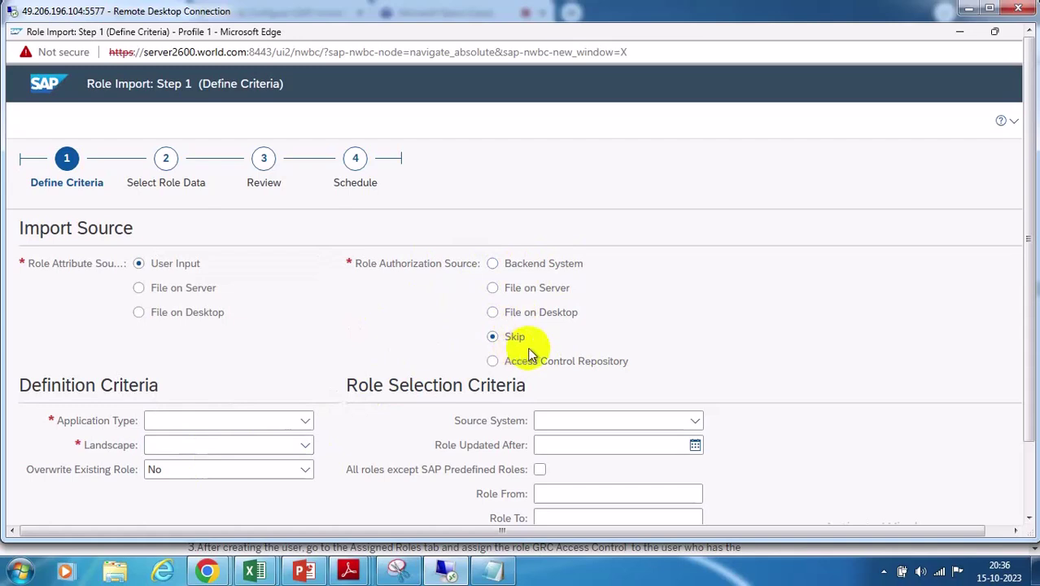
Set File on Desktop, Skip, Enterprise Portal, portal group landscape, Overwrite Yes, methodology status Complete
{"action": "left_click", "coordinate": [138, 315]}
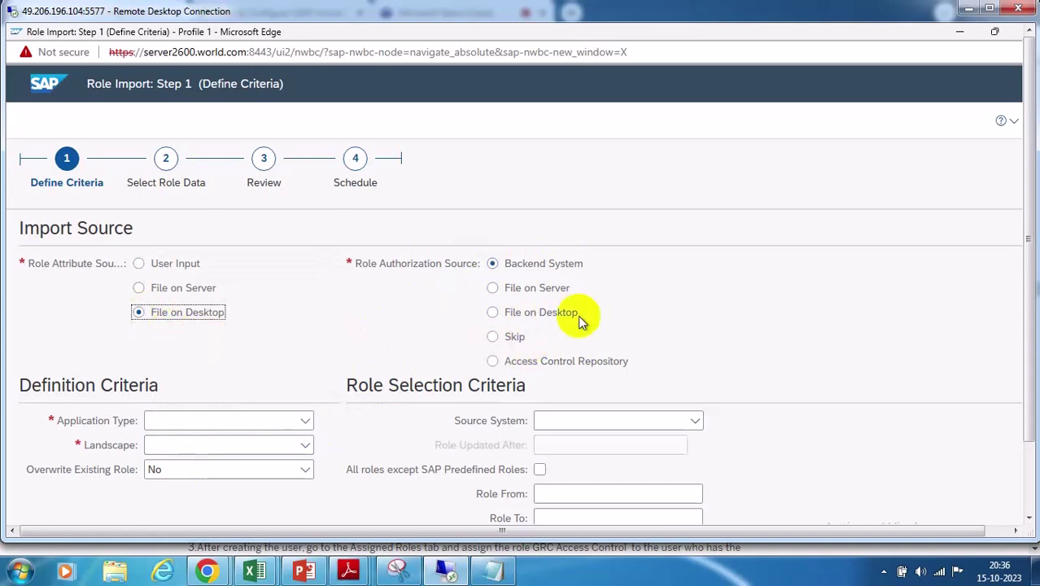
{"action": "left_click", "coordinate": [493, 339]}
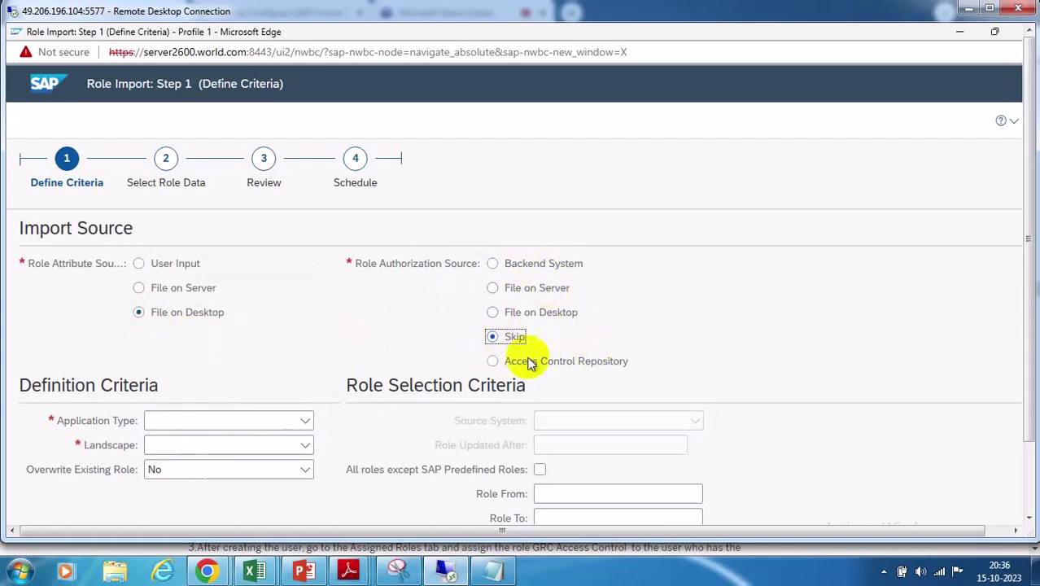
{"action": "left_click", "coordinate": [304, 421]}
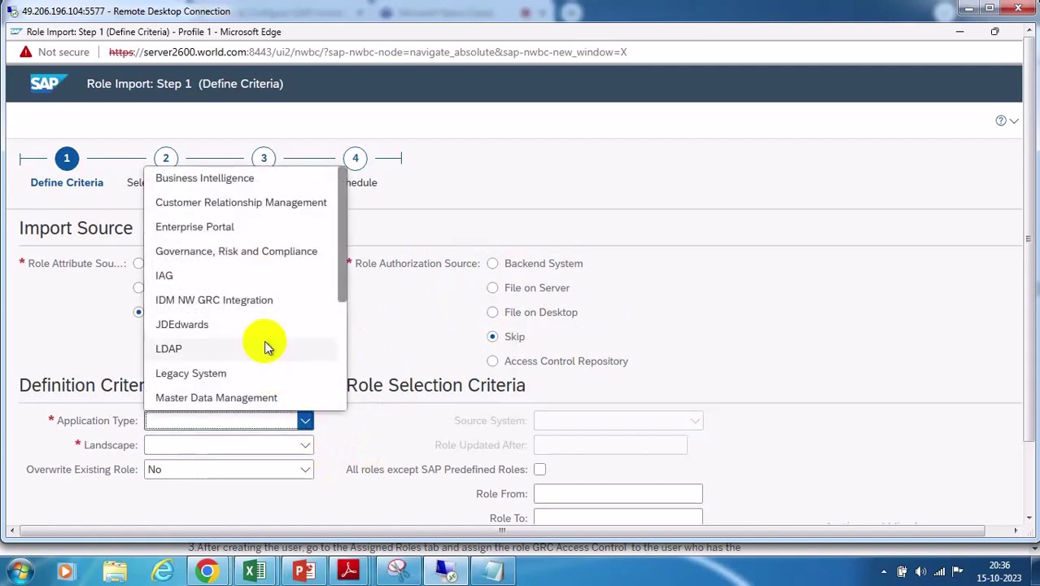
{"action": "left_click", "coordinate": [196, 228]}
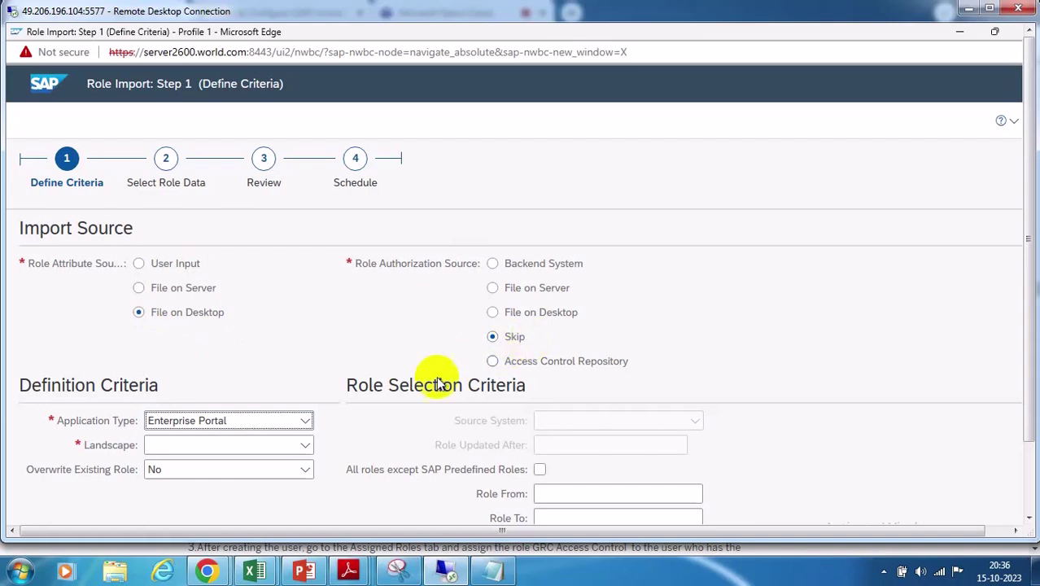
{"action": "left_click", "coordinate": [301, 446]}
{"action": "left_click", "coordinate": [195, 467]}
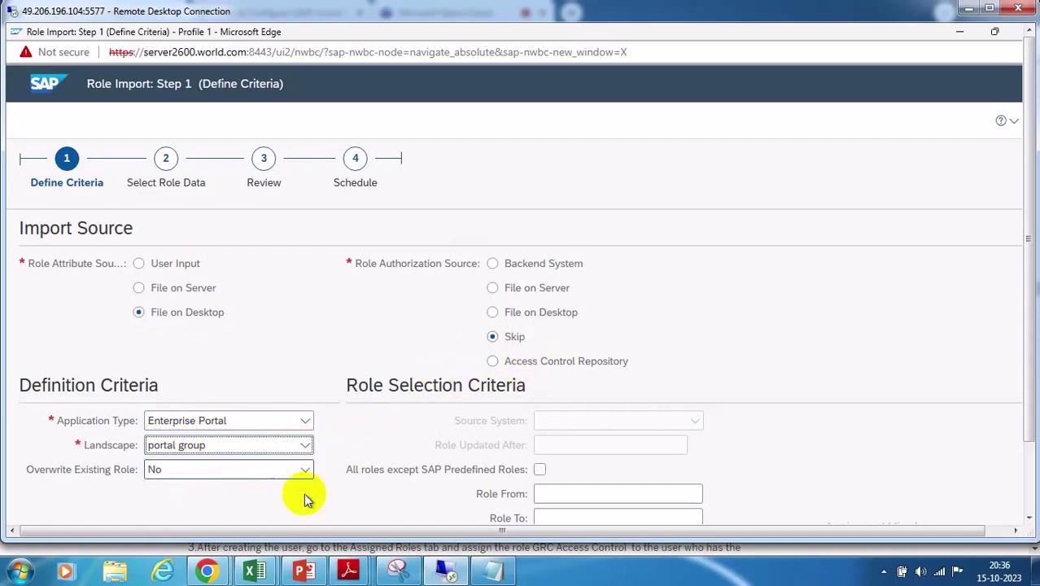
{"action": "left_click", "coordinate": [304, 468]}
{"action": "left_click", "coordinate": [188, 494]}
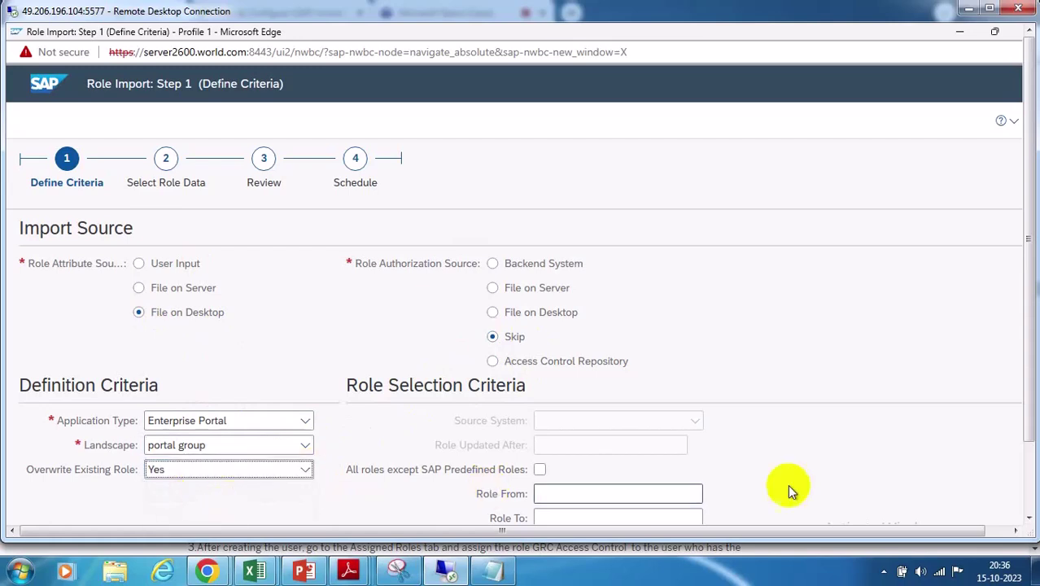
{"action": "scroll", "coordinate": [789, 484], "scroll_direction": "down", "scroll_amount": 2}
{"action": "left_click", "coordinate": [694, 445]}
{"action": "left_click", "coordinate": [568, 466]}
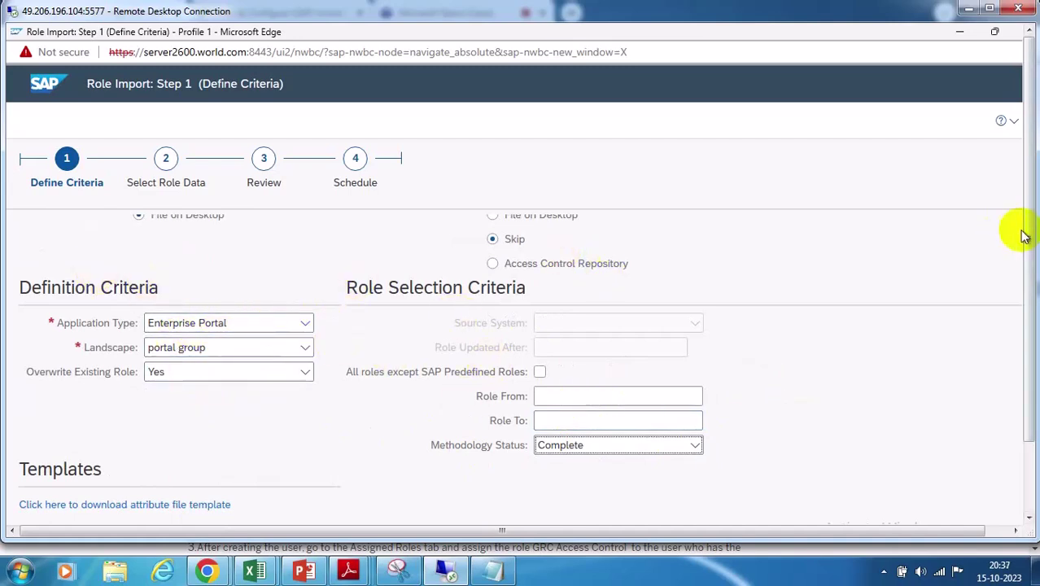
{"action": "scroll", "coordinate": [578, 326], "scroll_direction": "up", "scroll_amount": 1}
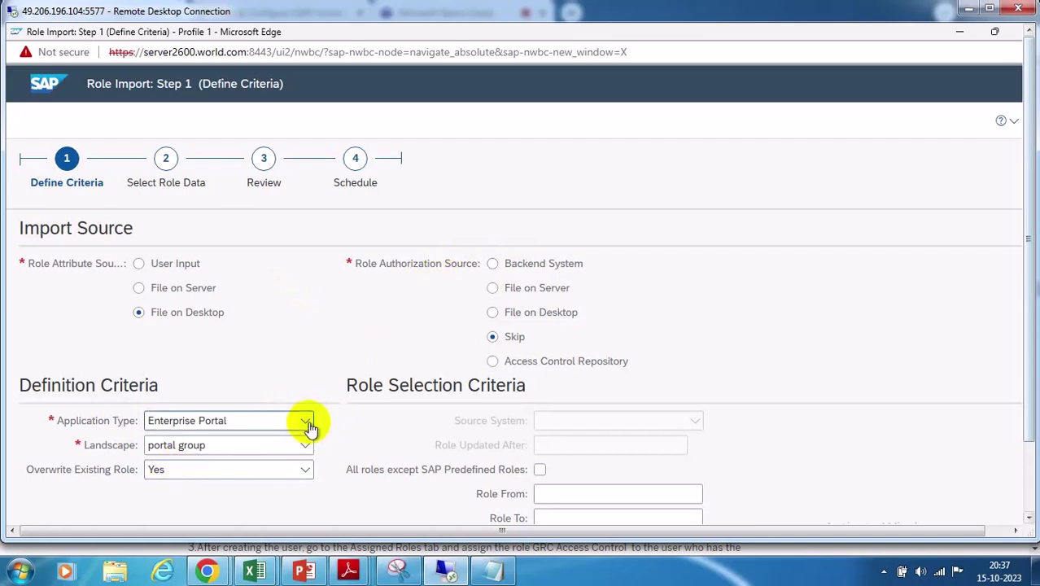
Compare Application Type options under Backend System versus Skip, leaving Skip selected
{"action": "left_click", "coordinate": [492, 264]}
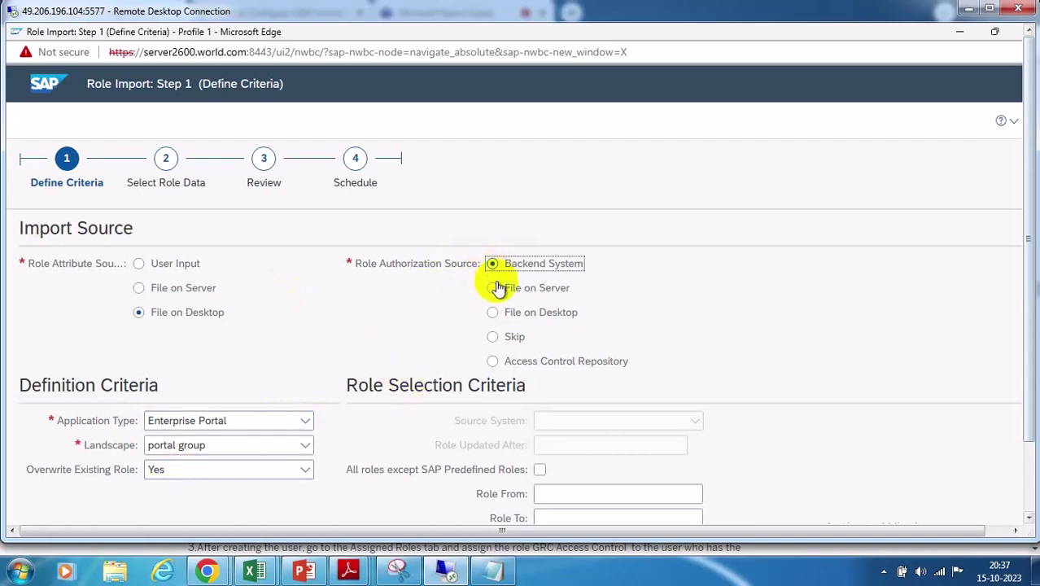
{"action": "left_click", "coordinate": [305, 422]}
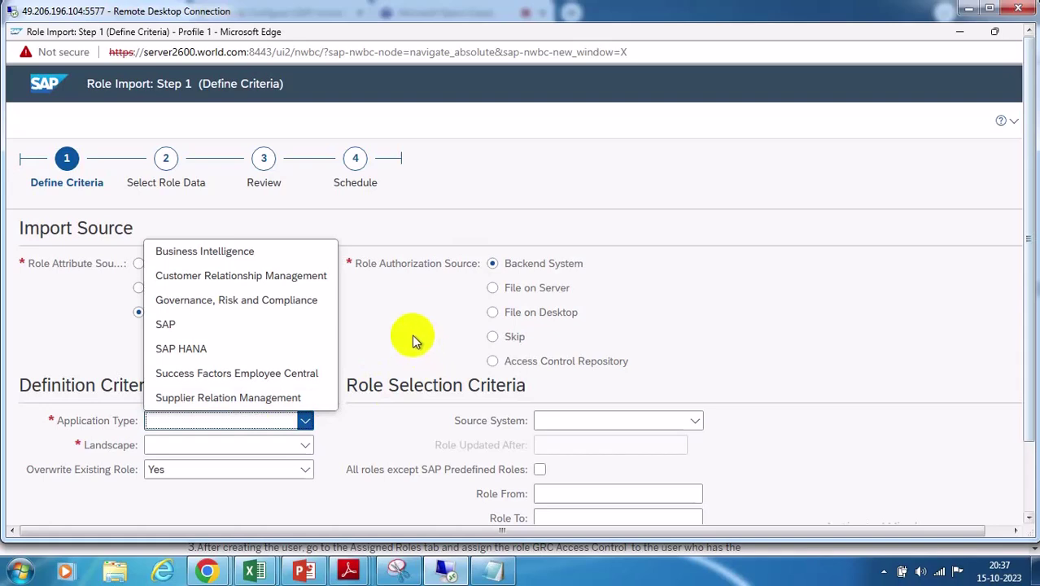
{"action": "left_click", "coordinate": [789, 304]}
{"action": "left_click", "coordinate": [515, 339]}
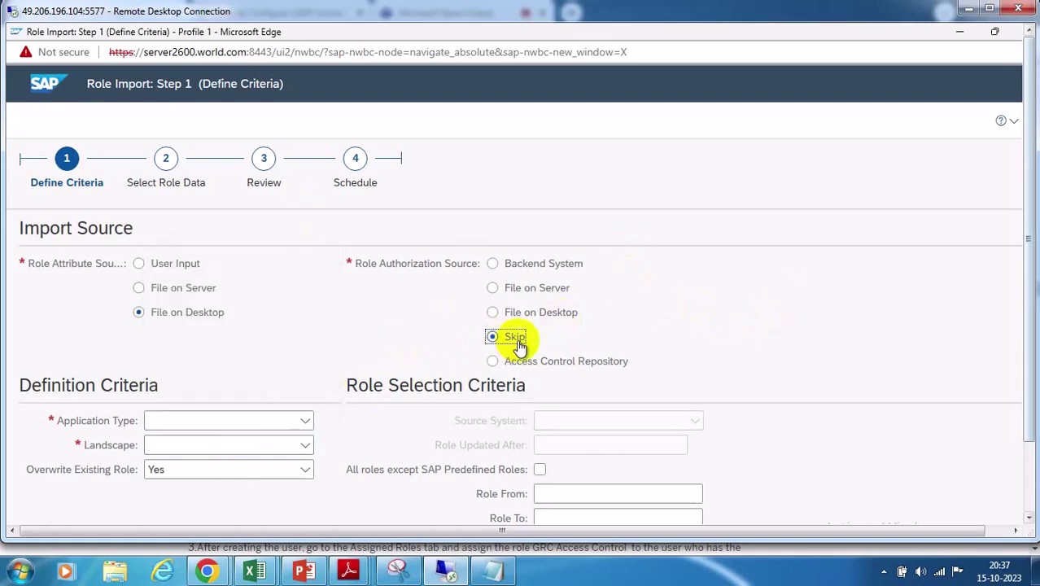
{"action": "left_click", "coordinate": [304, 419]}
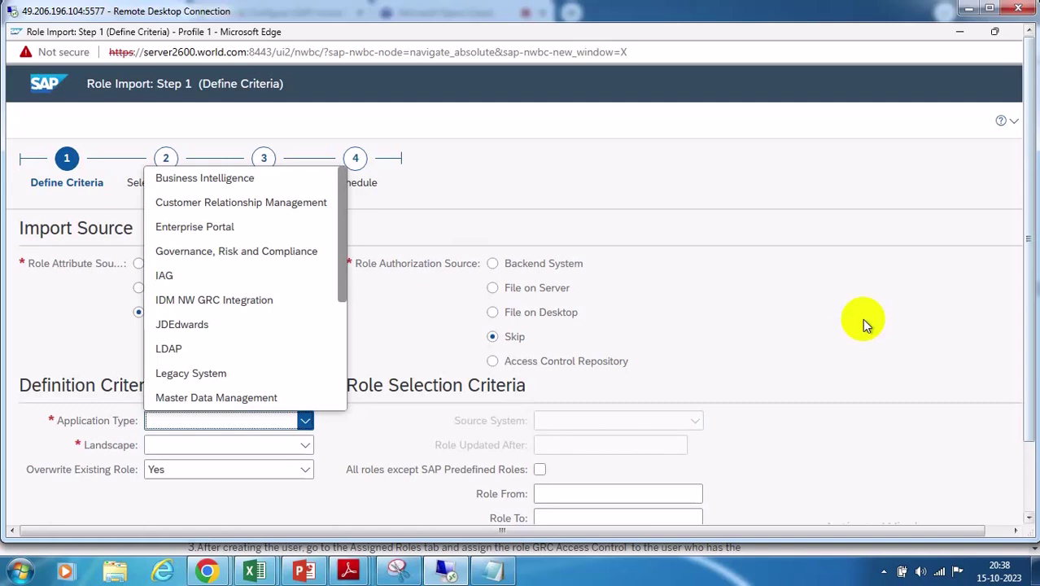
{"action": "left_click", "coordinate": [771, 310]}
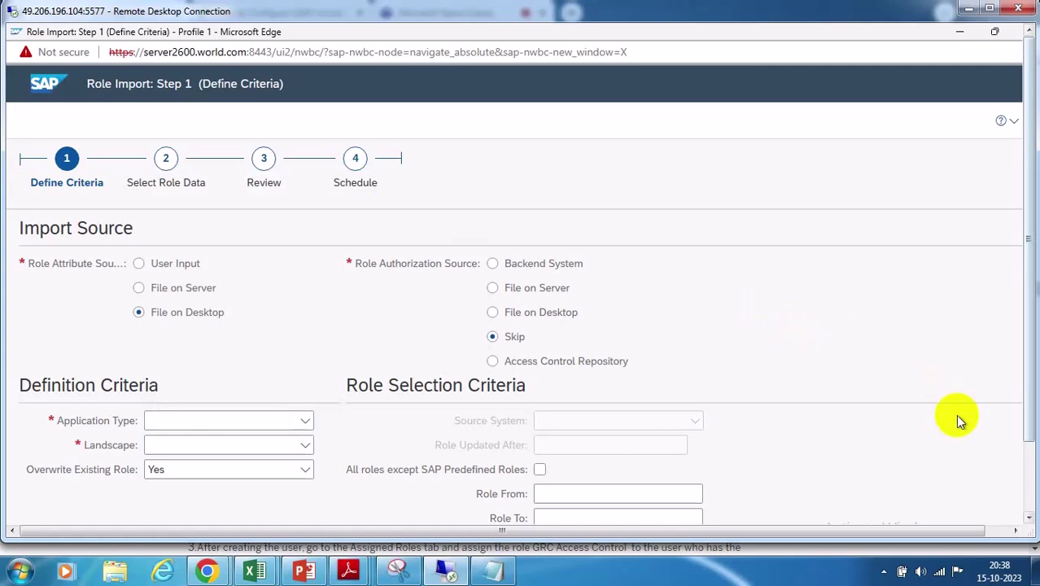
{"action": "left_click", "coordinate": [1029, 485]}
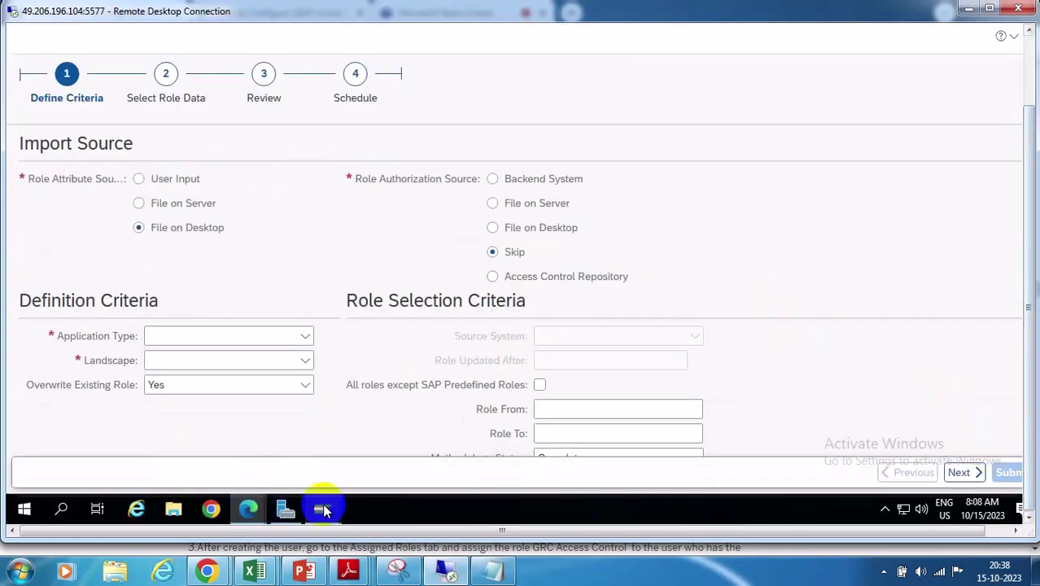
{"action": "mouse_move", "coordinate": [322, 508]}
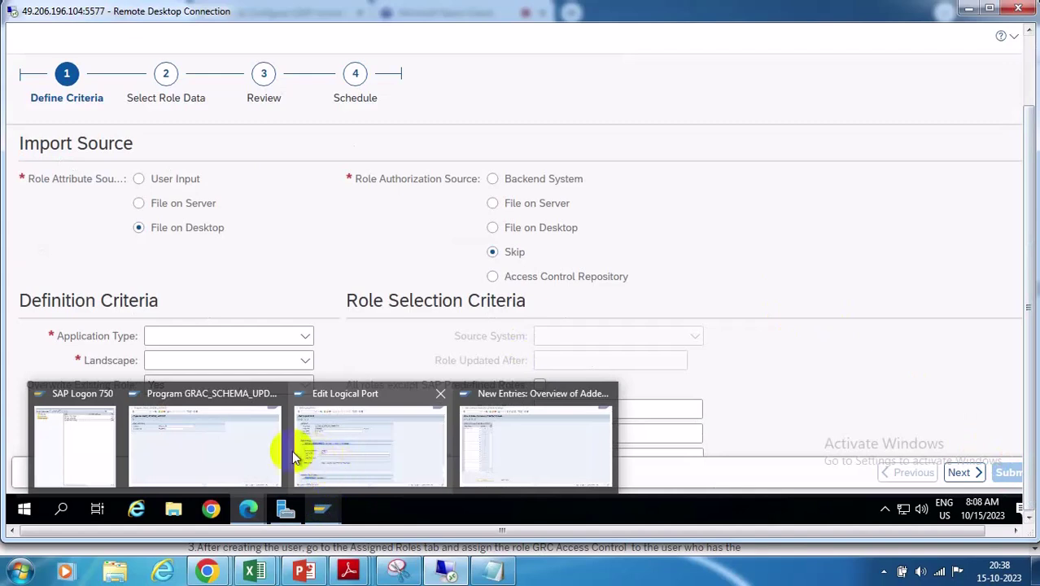
Return to the GRAC_SCHEMA_UPDATE program window with schema SAPprincipals and connector GRC@SPML1, shown full screen
{"action": "left_click", "coordinate": [252, 453]}
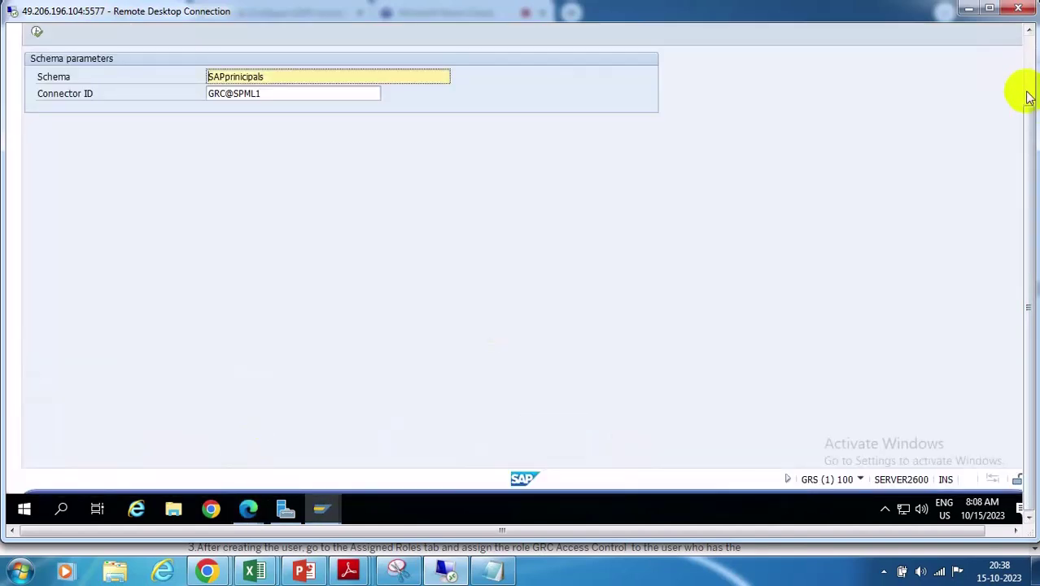
{"action": "left_click", "coordinate": [1027, 63]}
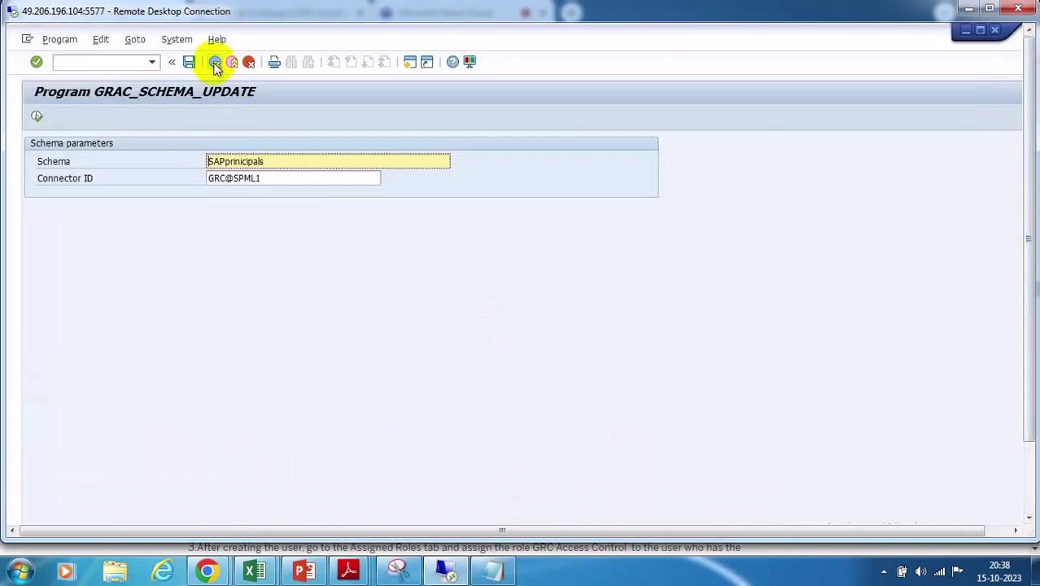
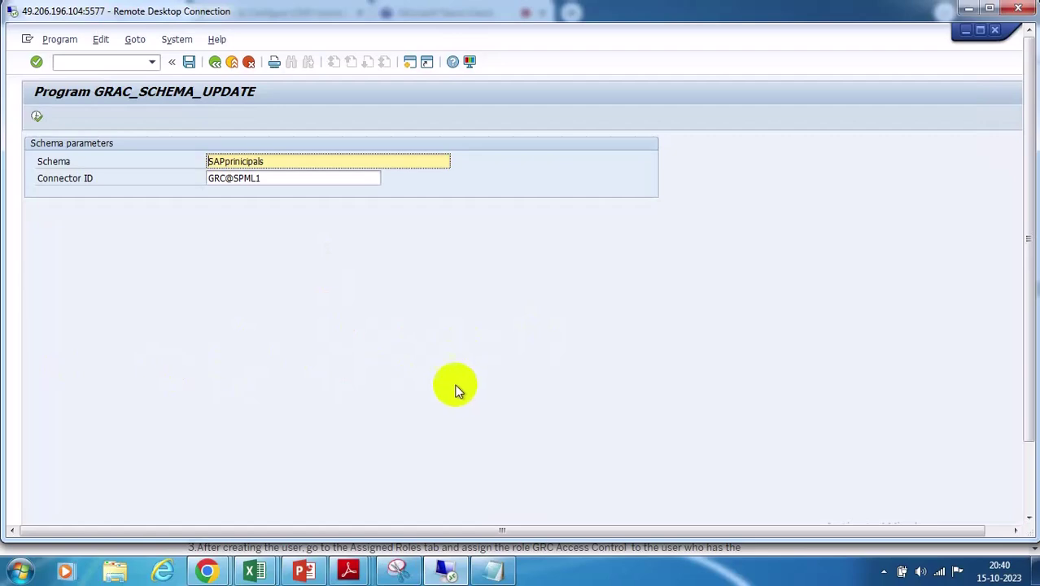
Switch to the browser window showing the Enterprise Portal Integration with SAP GRC 10.0 blog at Step 17
{"action": "mouse_move", "coordinate": [206, 571]}
{"action": "left_click", "coordinate": [112, 512]}
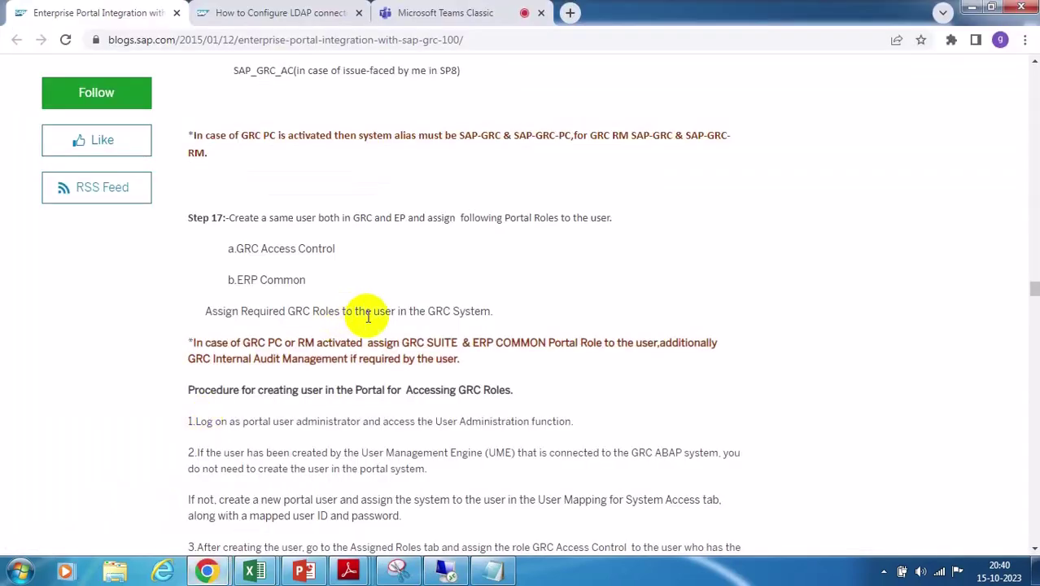
{"action": "scroll", "coordinate": [403, 276], "scroll_direction": "down", "scroll_amount": 5}
{"action": "scroll", "coordinate": [399, 282], "scroll_direction": "up", "scroll_amount": 8}
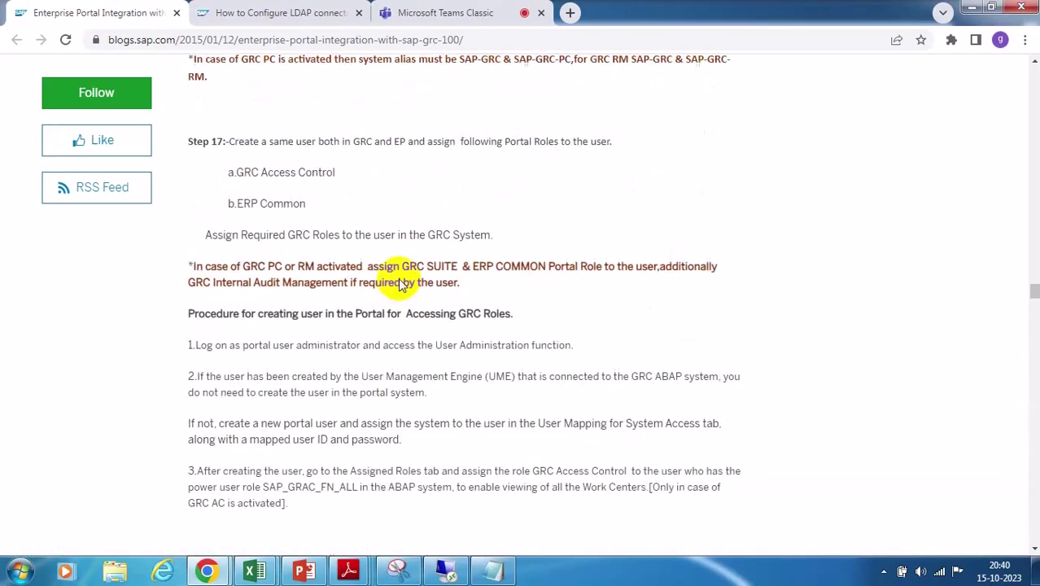
{"action": "scroll", "coordinate": [399, 286], "scroll_direction": "up", "scroll_amount": 12}
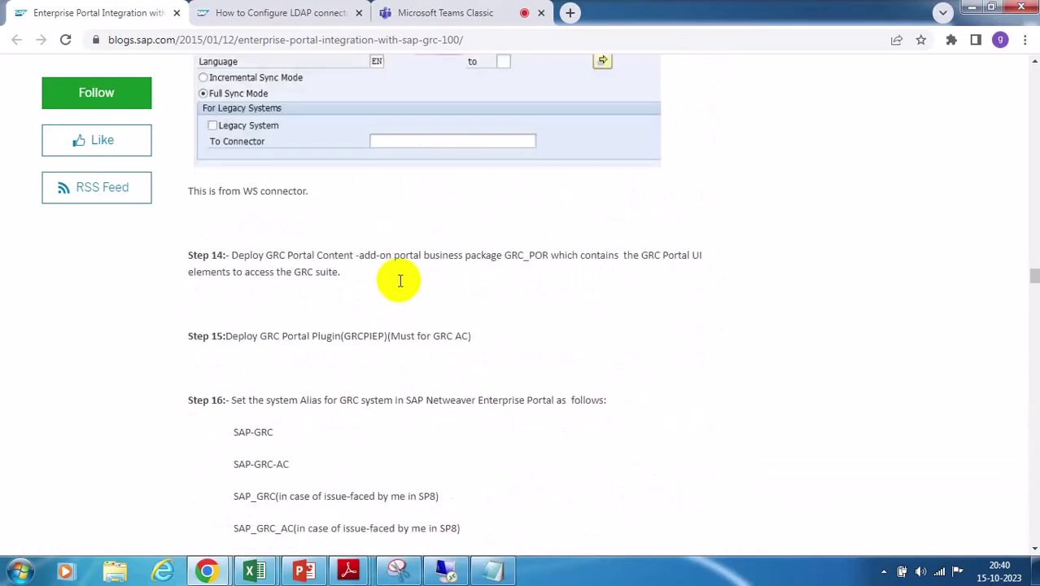
{"action": "scroll", "coordinate": [399, 292], "scroll_direction": "up", "scroll_amount": 15}
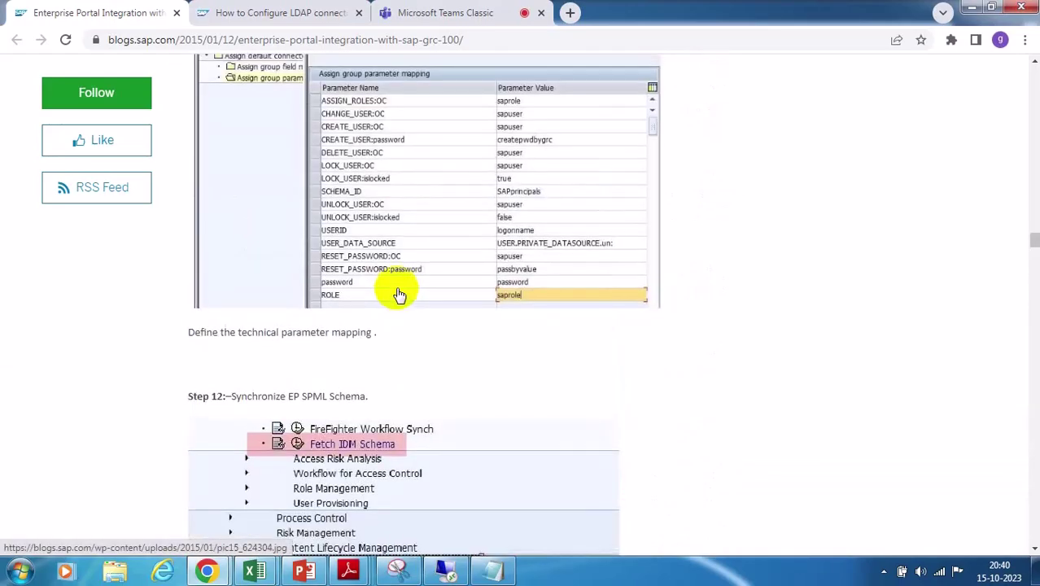
{"action": "scroll", "coordinate": [397, 293], "scroll_direction": "up", "scroll_amount": 15}
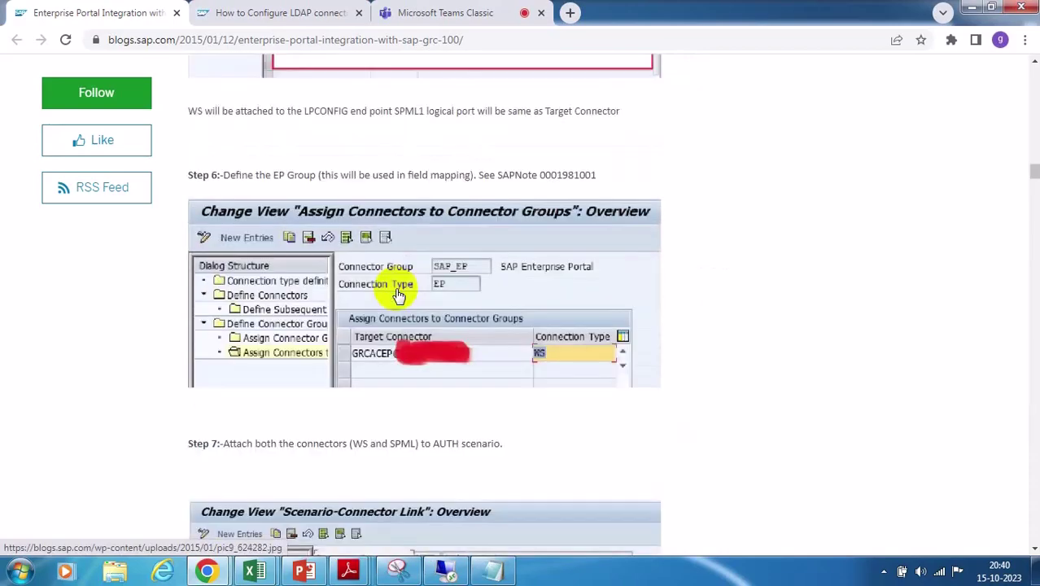
{"action": "scroll", "coordinate": [399, 296], "scroll_direction": "up", "scroll_amount": 10}
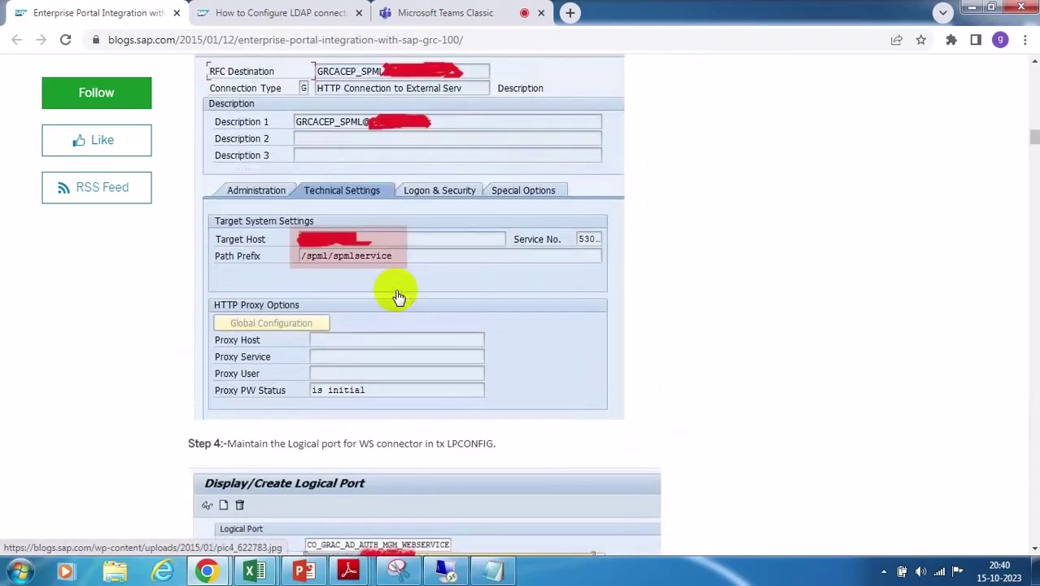
{"action": "scroll", "coordinate": [399, 296], "scroll_direction": "up", "scroll_amount": 10}
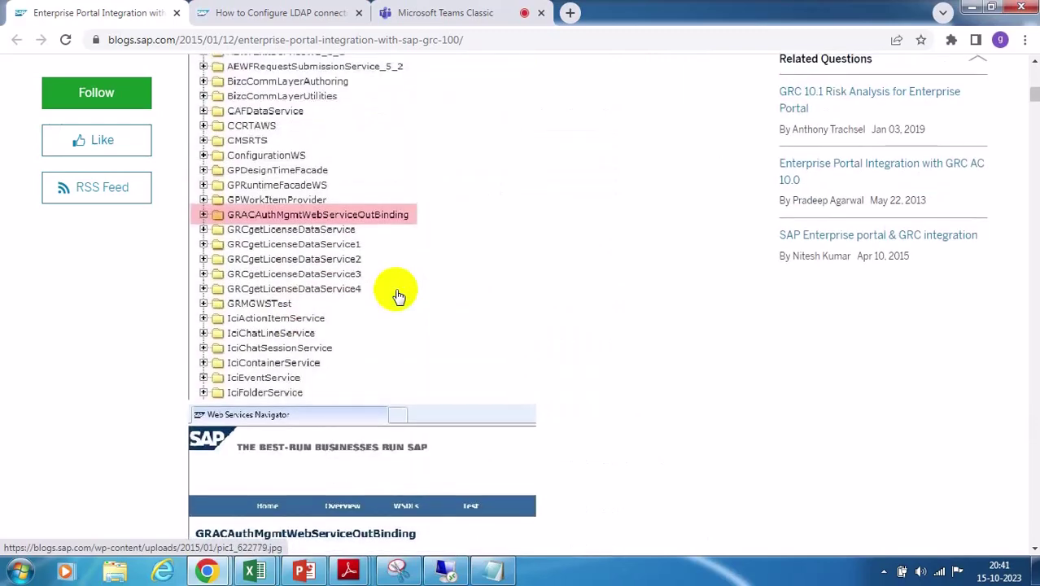
{"action": "scroll", "coordinate": [398, 297], "scroll_direction": "up", "scroll_amount": 1}
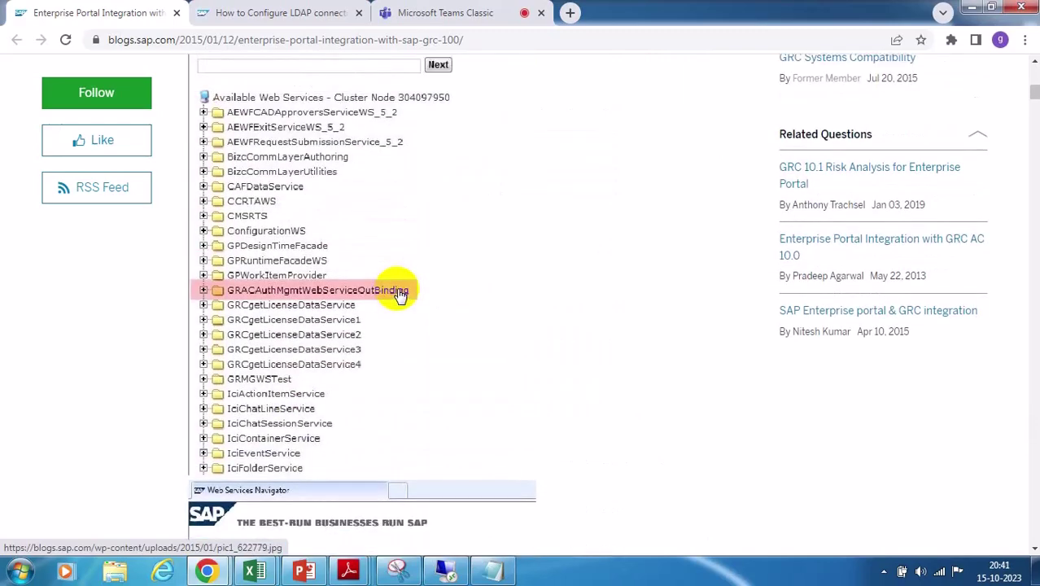
{"action": "scroll", "coordinate": [399, 295], "scroll_direction": "up", "scroll_amount": 7}
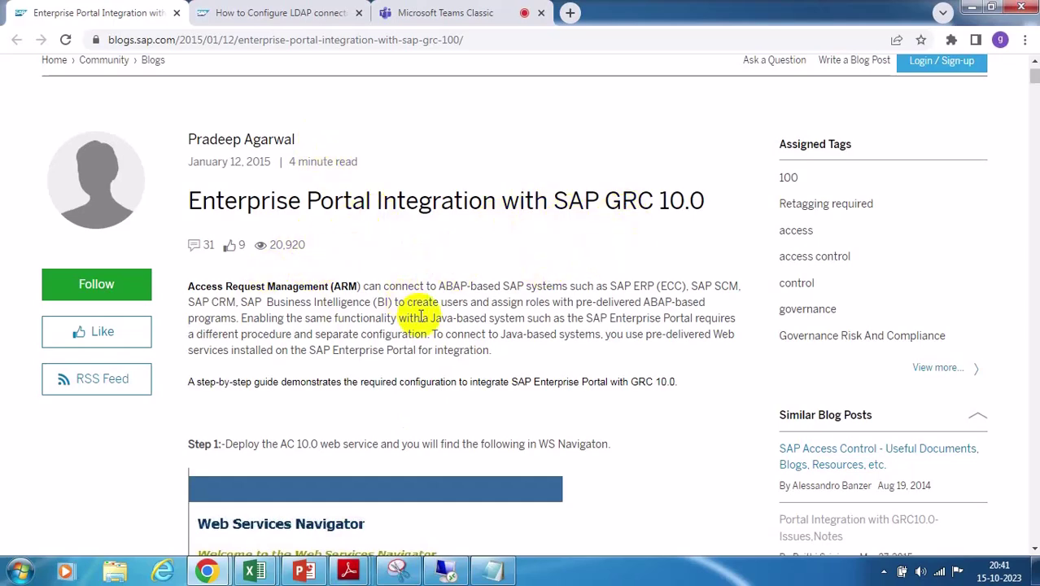
{"action": "scroll", "coordinate": [407, 303], "scroll_direction": "up", "scroll_amount": 1}
{"action": "scroll", "coordinate": [520, 371], "scroll_direction": "down", "scroll_amount": 20}
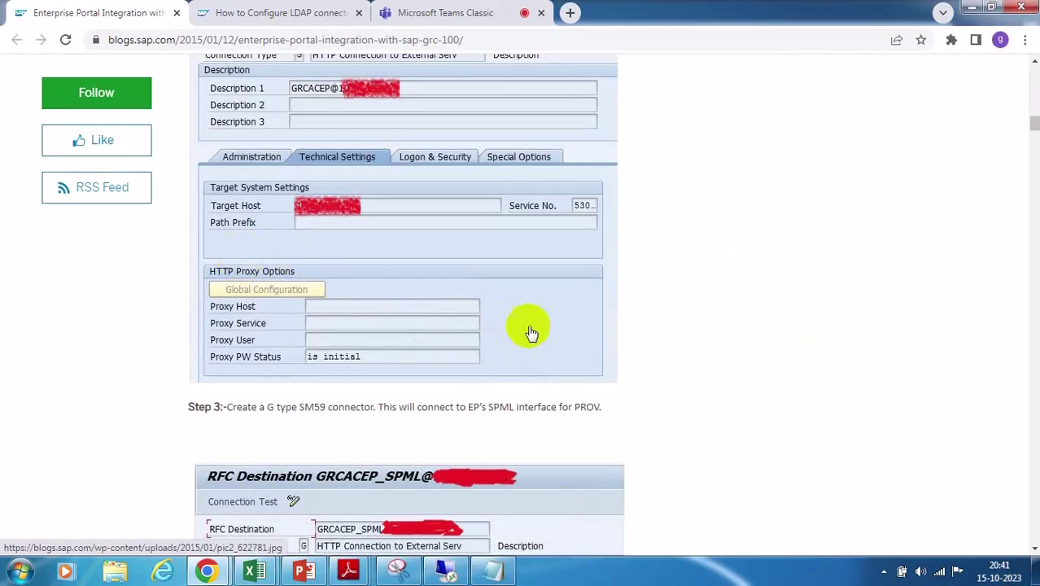
{"action": "scroll", "coordinate": [530, 333], "scroll_direction": "up", "scroll_amount": 2}
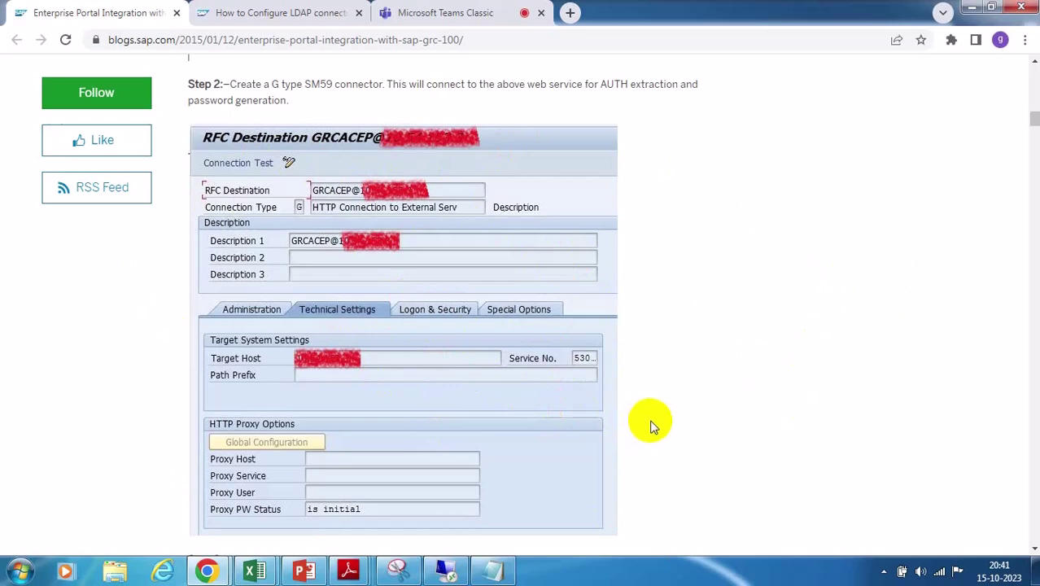
{"action": "scroll", "coordinate": [651, 423], "scroll_direction": "down", "scroll_amount": 5}
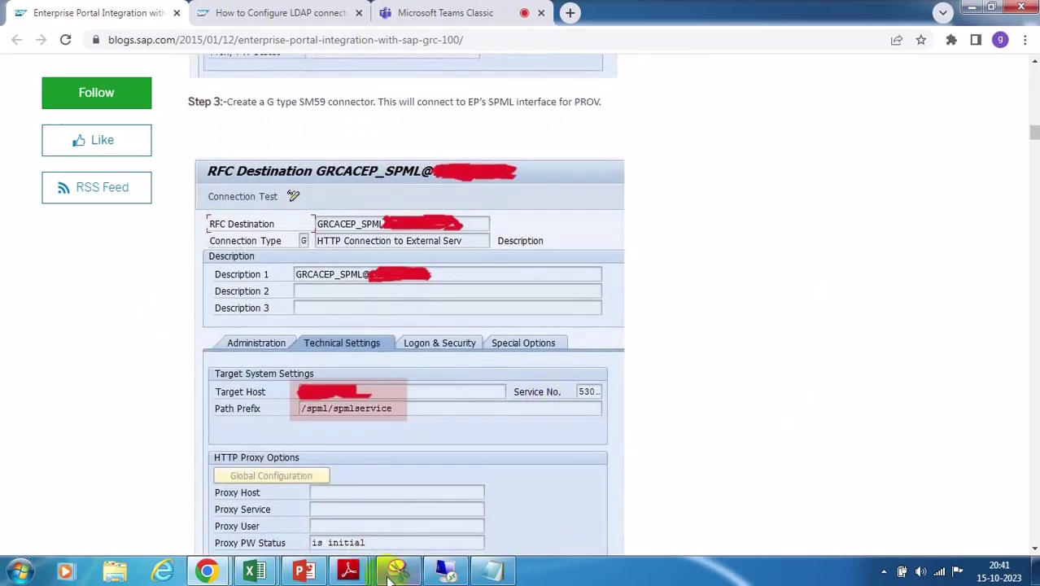
{"action": "left_click", "coordinate": [443, 574]}
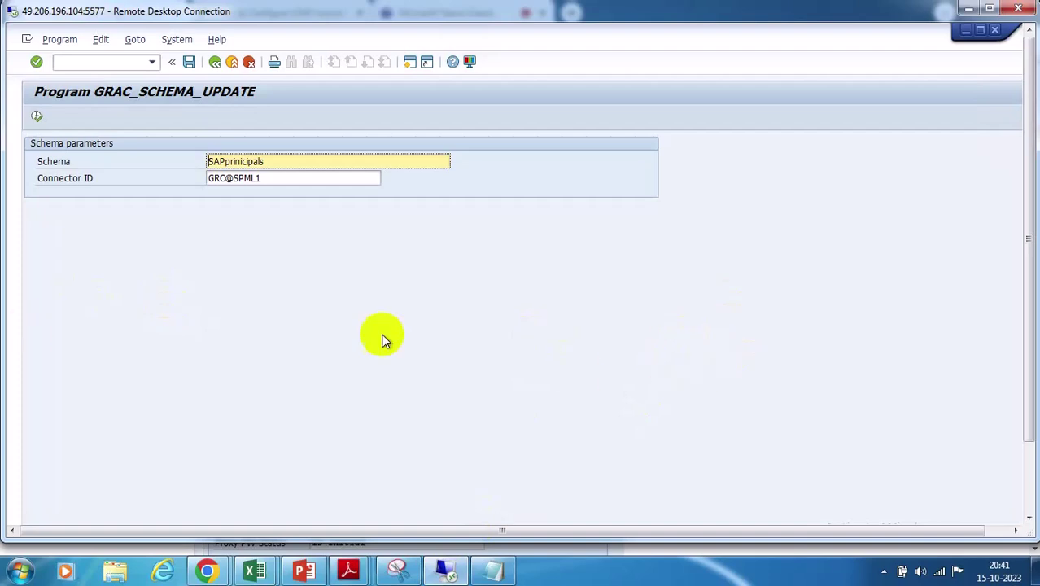
{"action": "mouse_move", "coordinate": [208, 573]}
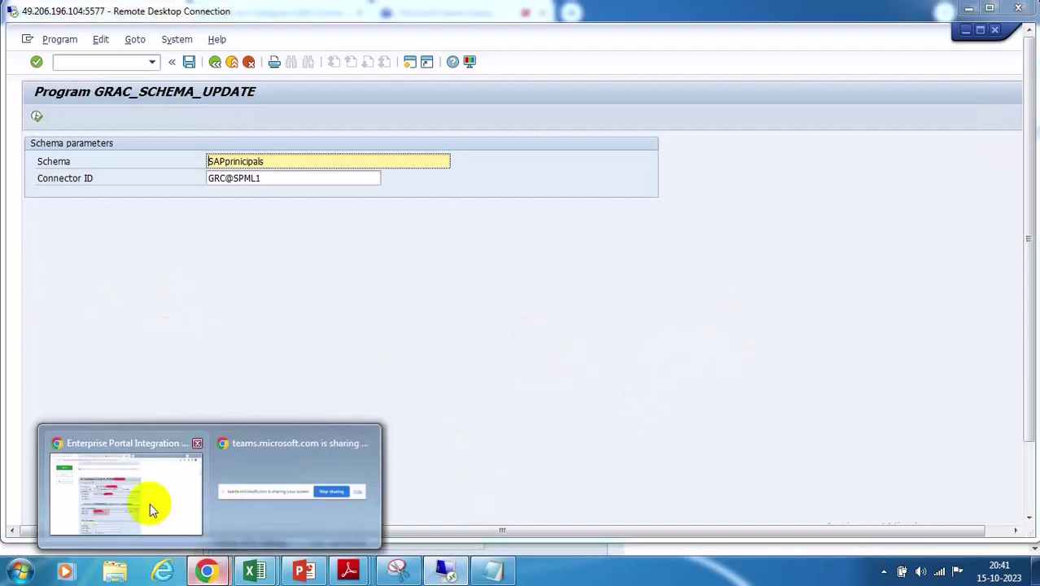
{"action": "left_click", "coordinate": [150, 504]}
Scroll down the blog through the Step 5 and Step 6 connector configuration screenshots
{"action": "scroll", "coordinate": [628, 390], "scroll_direction": "down", "scroll_amount": 2}
{"action": "scroll", "coordinate": [628, 398], "scroll_direction": "down", "scroll_amount": 2}
{"action": "scroll", "coordinate": [628, 397], "scroll_direction": "down", "scroll_amount": 3}
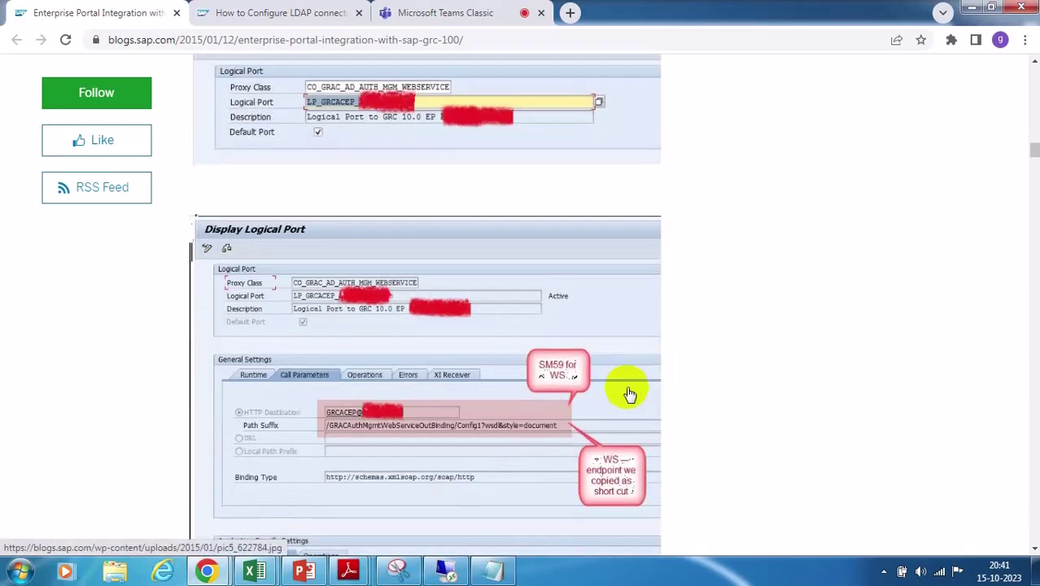
{"action": "scroll", "coordinate": [629, 394], "scroll_direction": "down", "scroll_amount": 5}
{"action": "scroll", "coordinate": [628, 394], "scroll_direction": "down", "scroll_amount": 5}
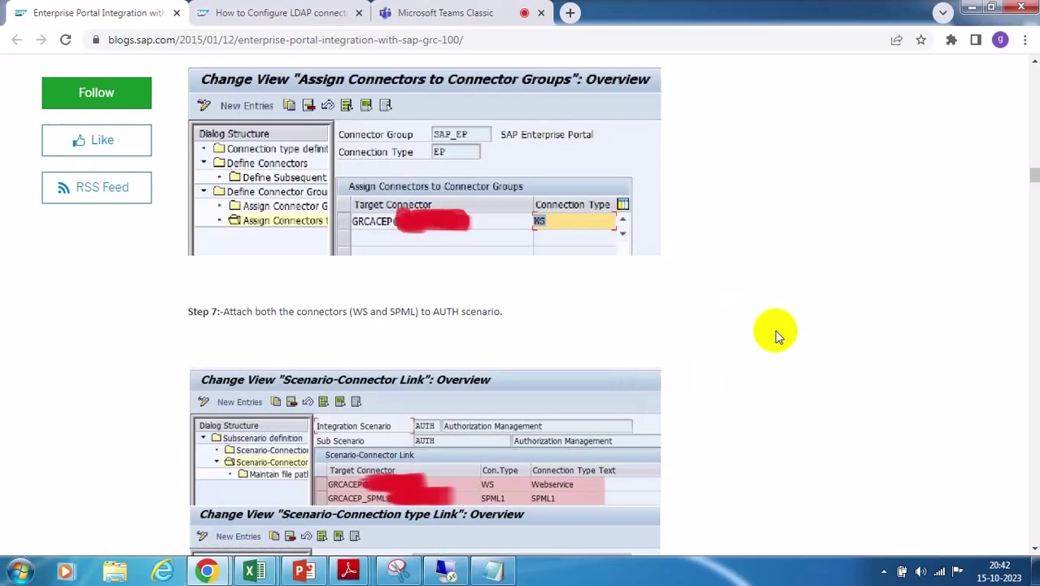
{"action": "scroll", "coordinate": [775, 328], "scroll_direction": "down", "scroll_amount": 8}
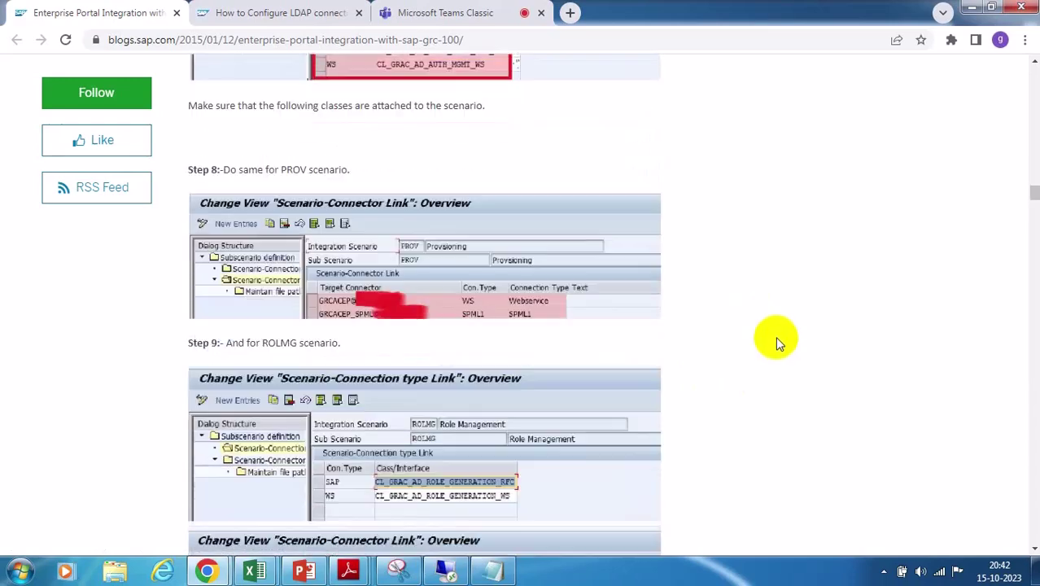
{"action": "scroll", "coordinate": [775, 336], "scroll_direction": "down", "scroll_amount": 7}
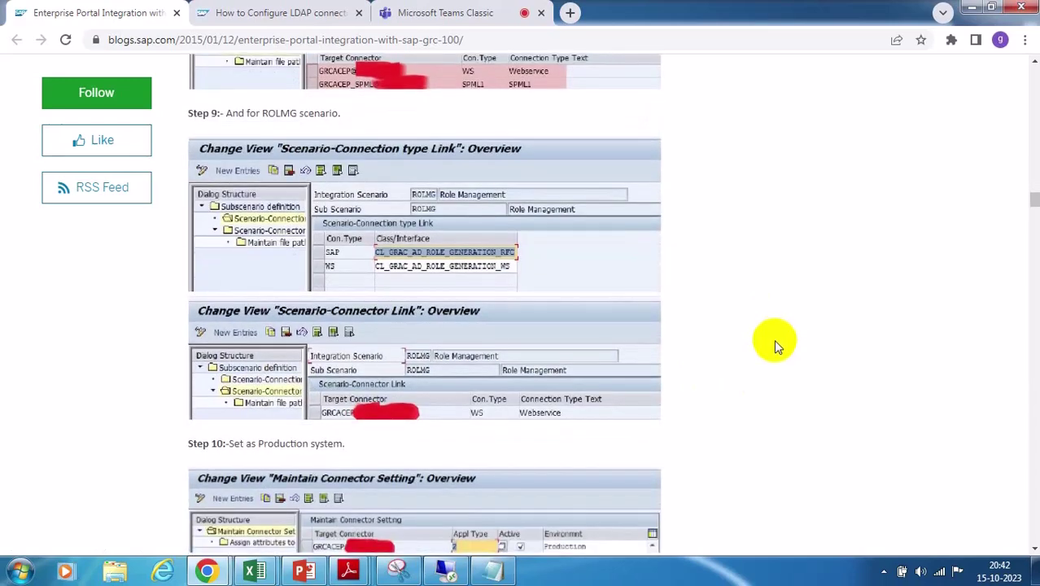
{"action": "scroll", "coordinate": [774, 340], "scroll_direction": "down", "scroll_amount": 4}
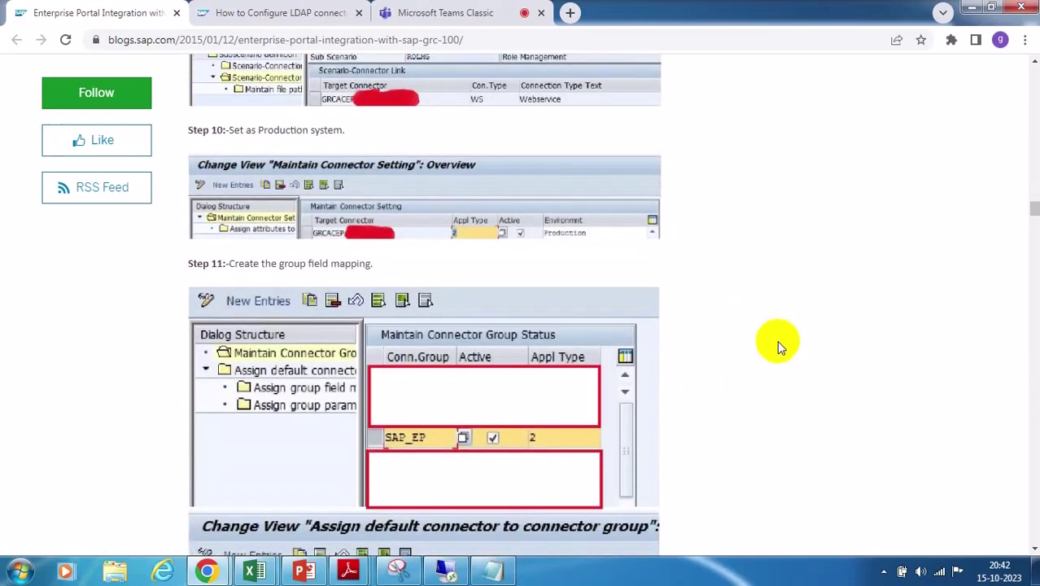
{"action": "scroll", "coordinate": [774, 342], "scroll_direction": "down", "scroll_amount": 3}
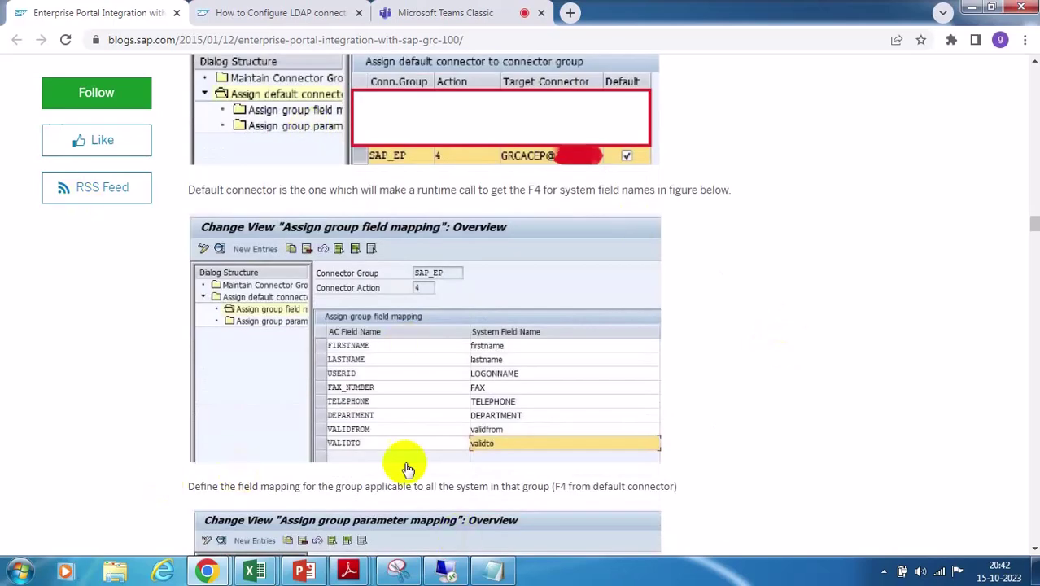
{"action": "scroll", "coordinate": [708, 348], "scroll_direction": "down", "scroll_amount": 3}
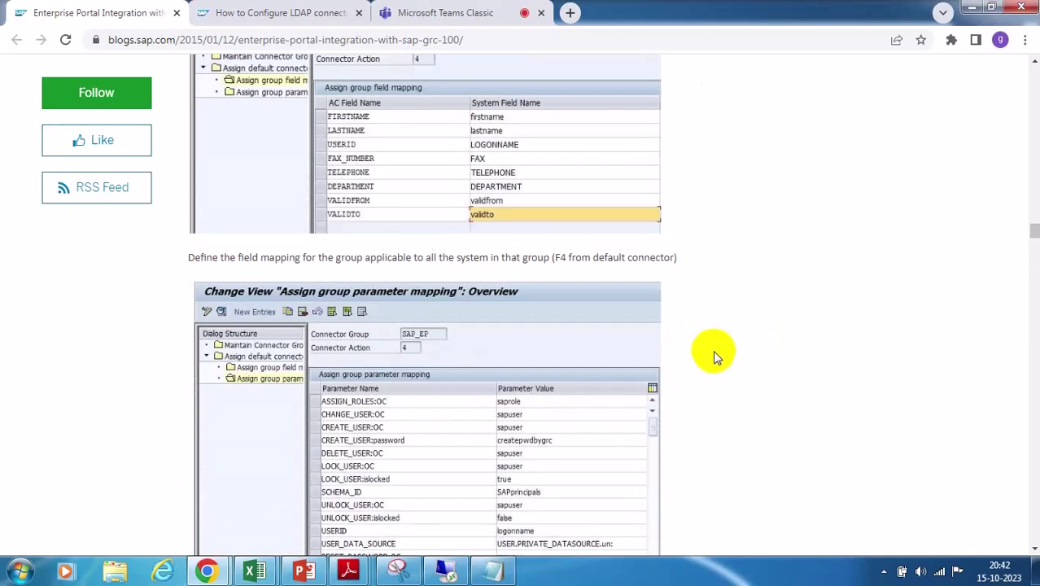
Scroll back up, then down again to Step 6's SAP_EP connector group and Step 7
{"action": "scroll", "coordinate": [712, 350], "scroll_direction": "up", "scroll_amount": 15}
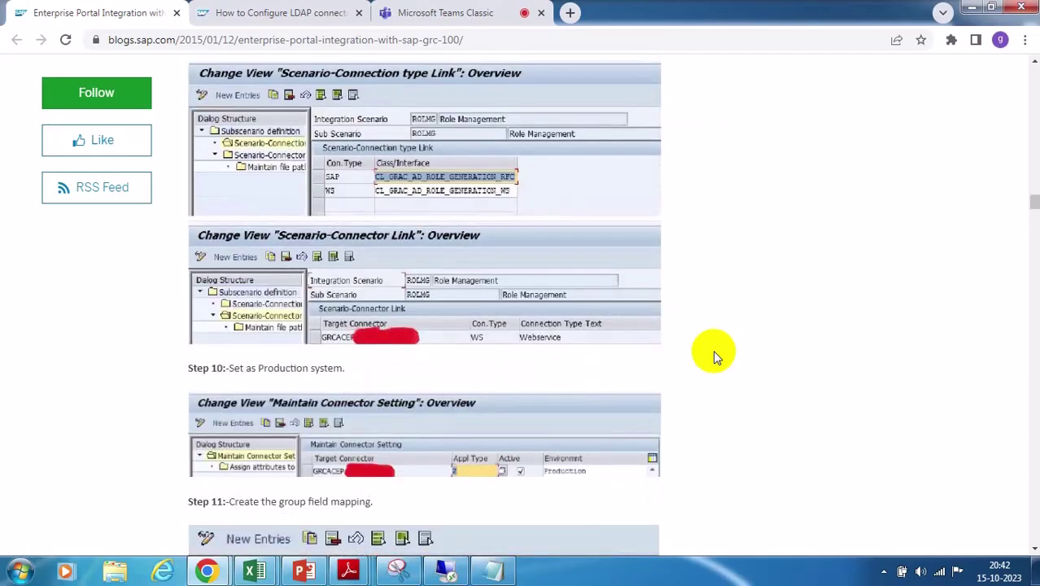
{"action": "scroll", "coordinate": [713, 350], "scroll_direction": "up", "scroll_amount": 15}
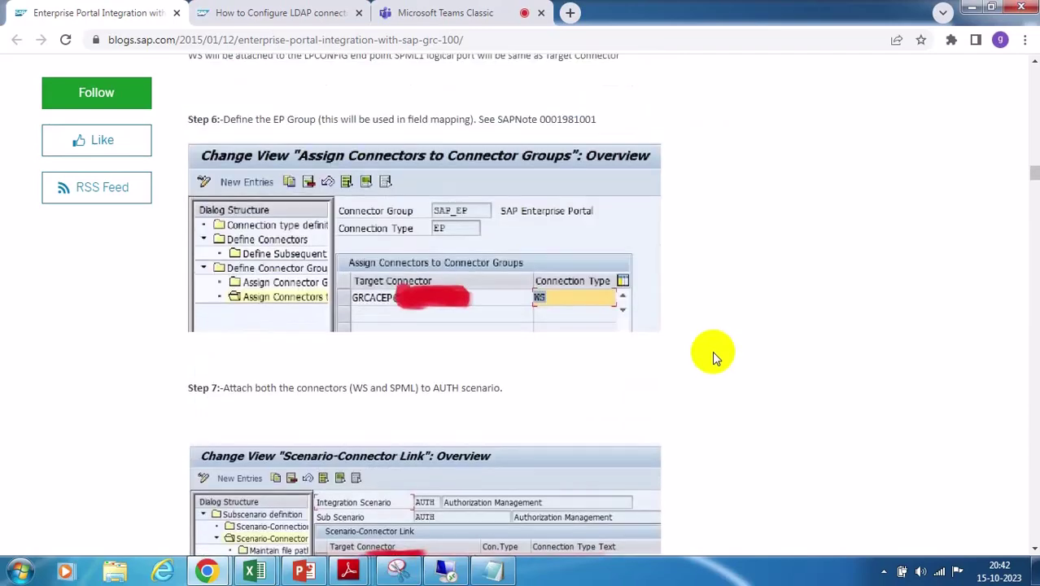
{"action": "scroll", "coordinate": [713, 354], "scroll_direction": "up", "scroll_amount": 4}
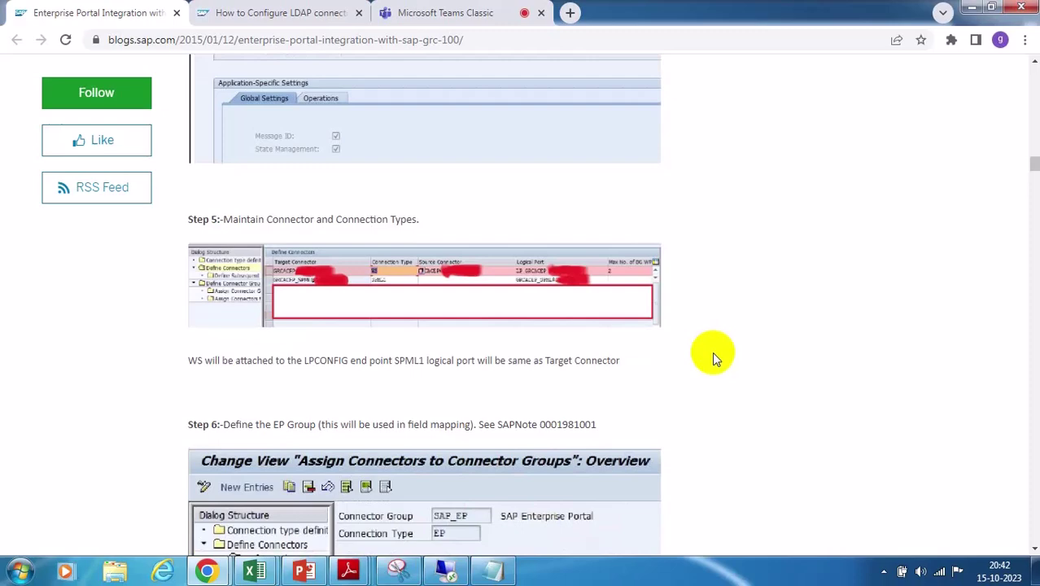
{"action": "scroll", "coordinate": [712, 352], "scroll_direction": "up", "scroll_amount": 12}
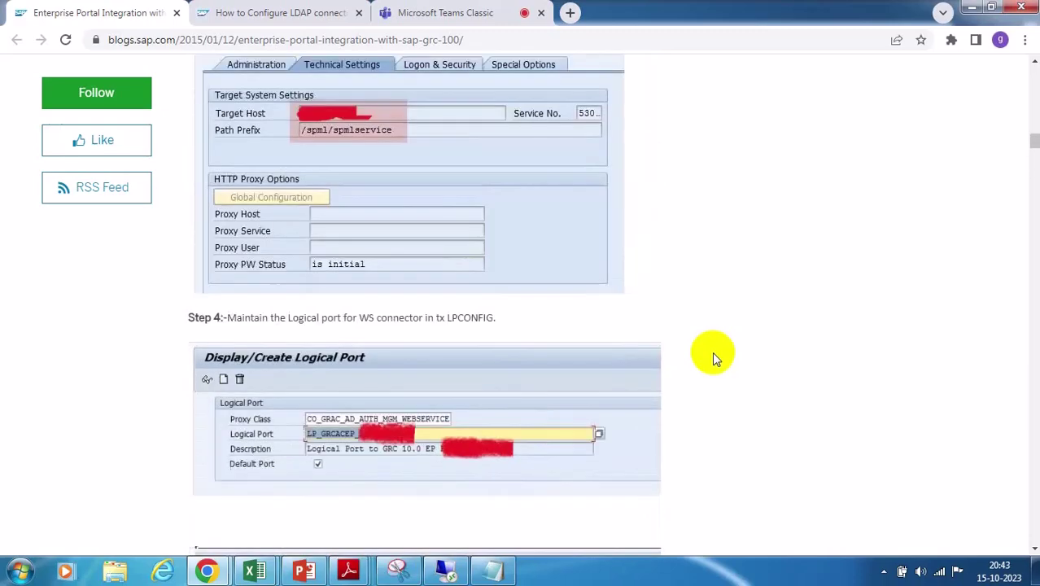
{"action": "scroll", "coordinate": [712, 352], "scroll_direction": "up", "scroll_amount": 2}
{"action": "scroll", "coordinate": [712, 358], "scroll_direction": "up", "scroll_amount": 2}
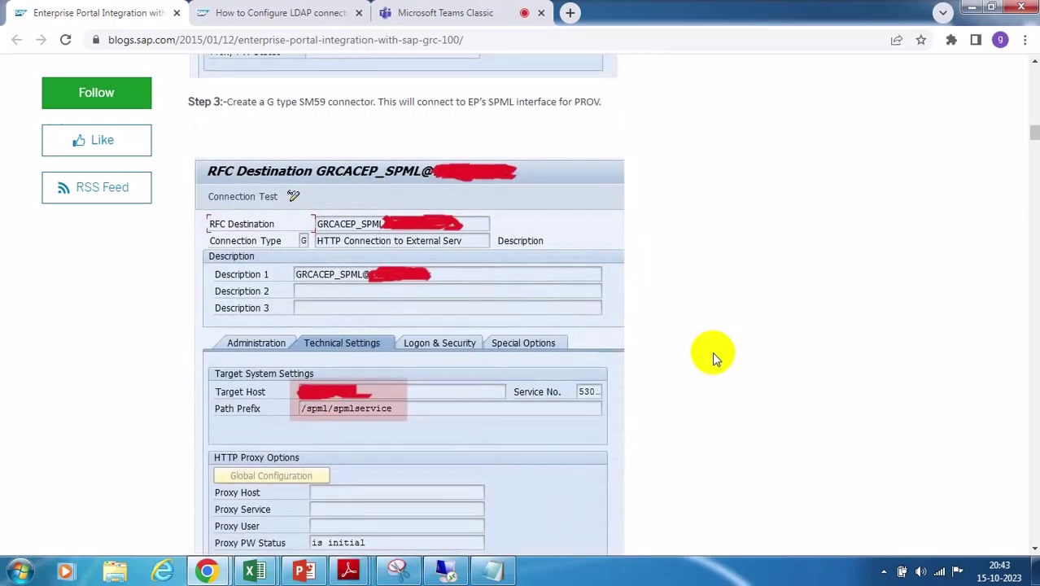
{"action": "scroll", "coordinate": [714, 358], "scroll_direction": "up", "scroll_amount": 3}
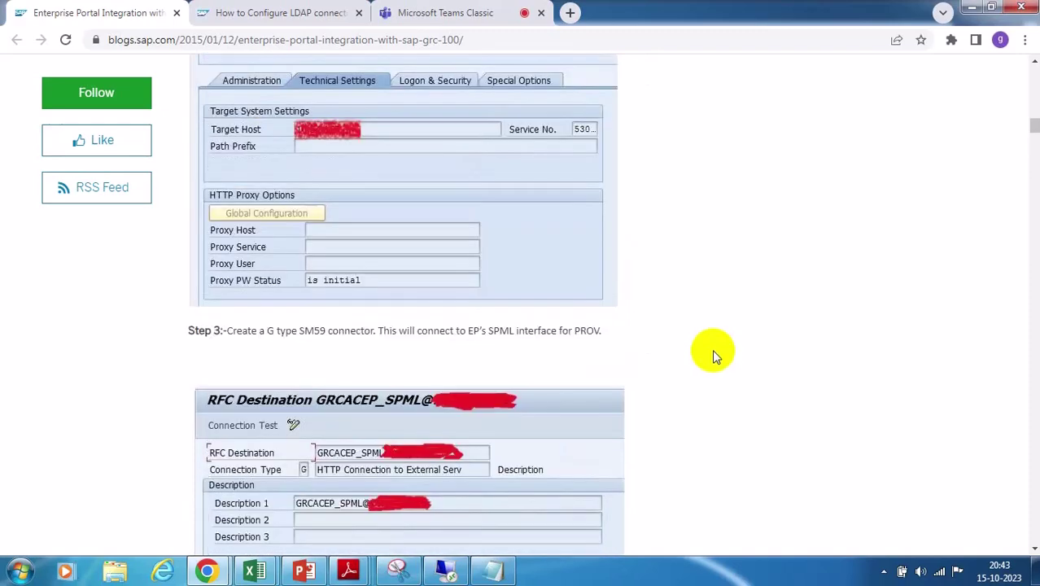
{"action": "scroll", "coordinate": [714, 356], "scroll_direction": "up", "scroll_amount": 4}
{"action": "scroll", "coordinate": [713, 356], "scroll_direction": "up", "scroll_amount": 10}
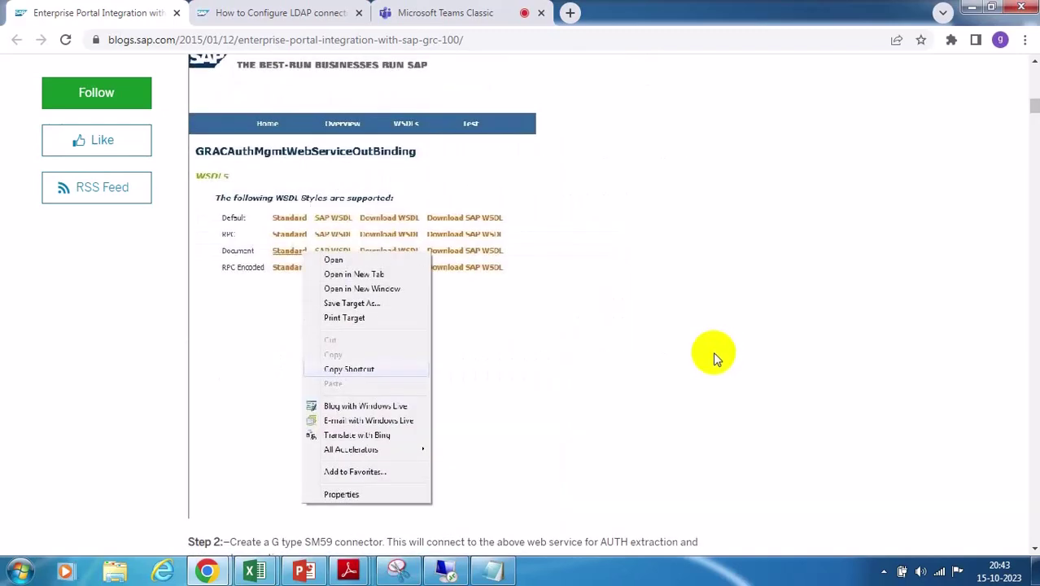
{"action": "scroll", "coordinate": [713, 352], "scroll_direction": "up", "scroll_amount": 5}
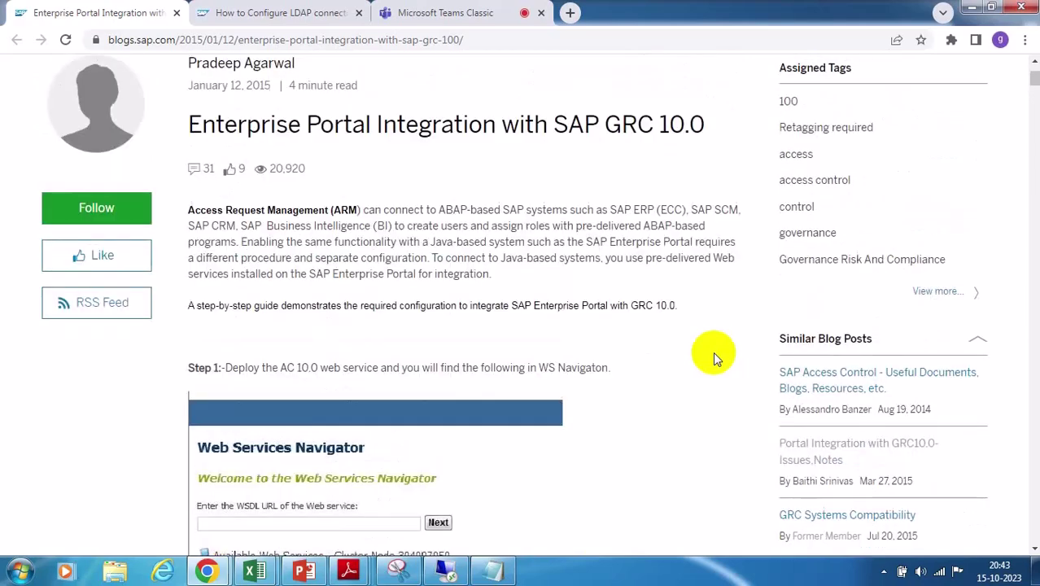
{"action": "scroll", "coordinate": [710, 349], "scroll_direction": "up", "scroll_amount": 1}
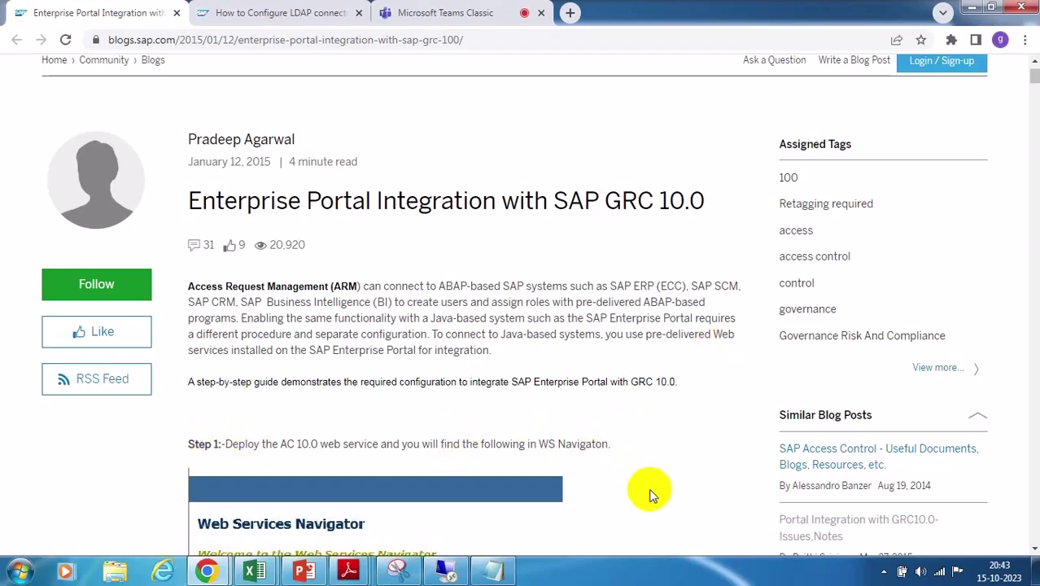
{"action": "scroll", "coordinate": [643, 470], "scroll_direction": "down", "scroll_amount": 8}
{"action": "scroll", "coordinate": [640, 462], "scroll_direction": "down", "scroll_amount": 20}
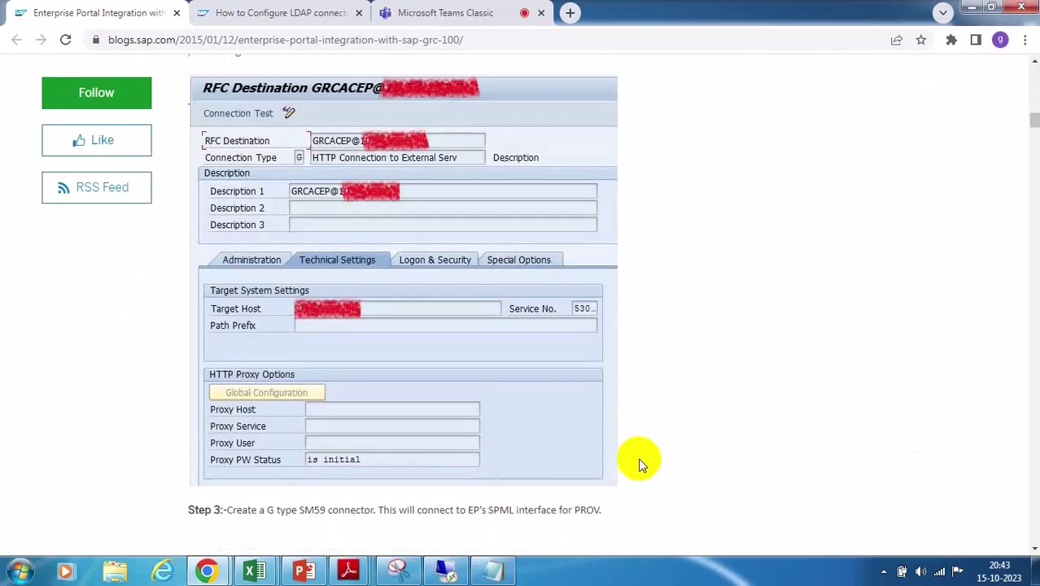
{"action": "scroll", "coordinate": [638, 460], "scroll_direction": "down", "scroll_amount": 15}
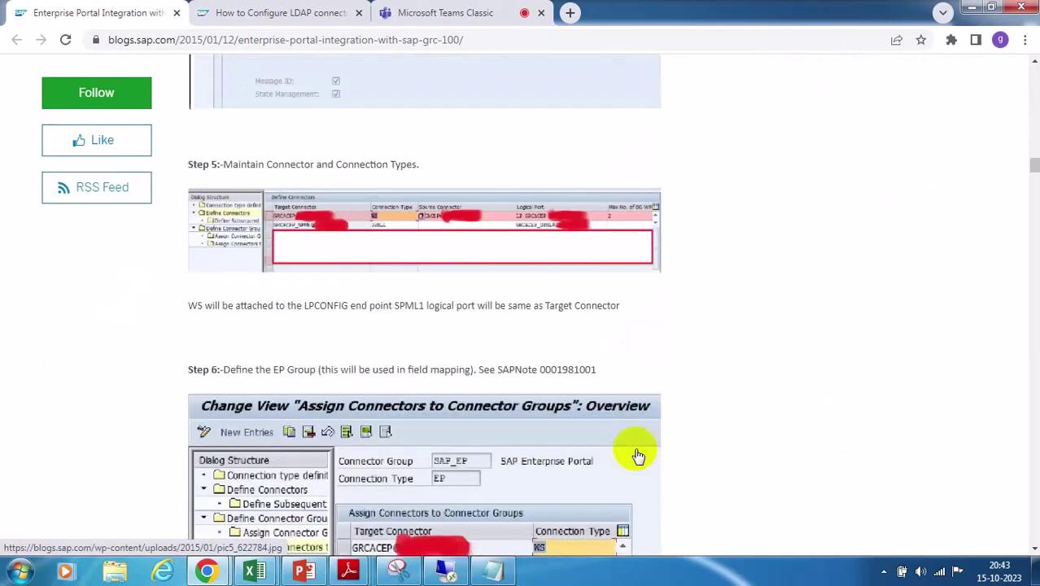
{"action": "scroll", "coordinate": [639, 454], "scroll_direction": "down", "scroll_amount": 2}
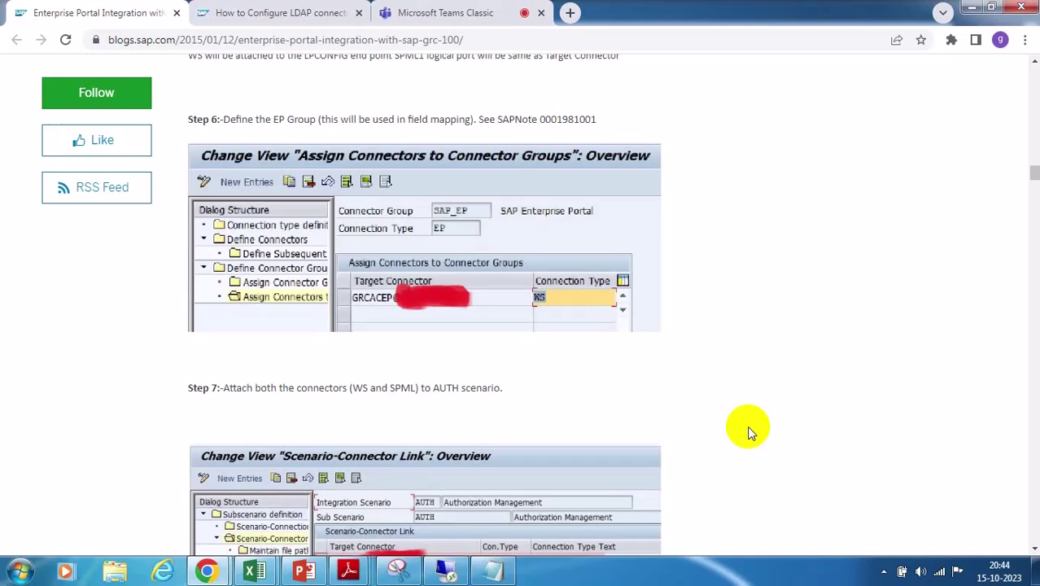
Move the blog past Steps 8 and 9 to the SAP_EP group parameter mapping screenshot
{"action": "left_click", "coordinate": [893, 232]}
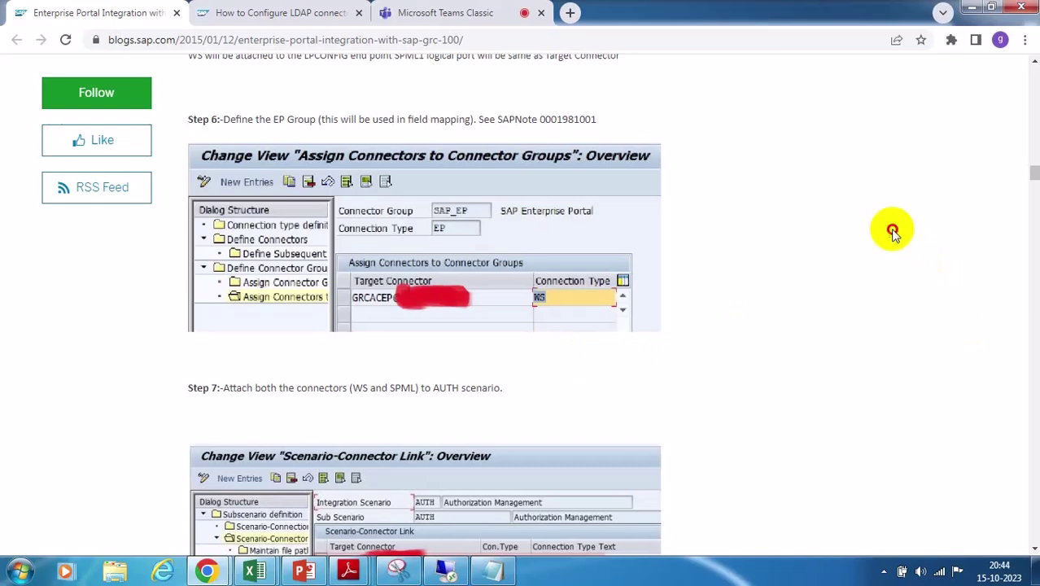
{"action": "scroll", "coordinate": [865, 301], "scroll_direction": "down", "scroll_amount": 7}
{"action": "scroll", "coordinate": [864, 303], "scroll_direction": "down", "scroll_amount": 18}
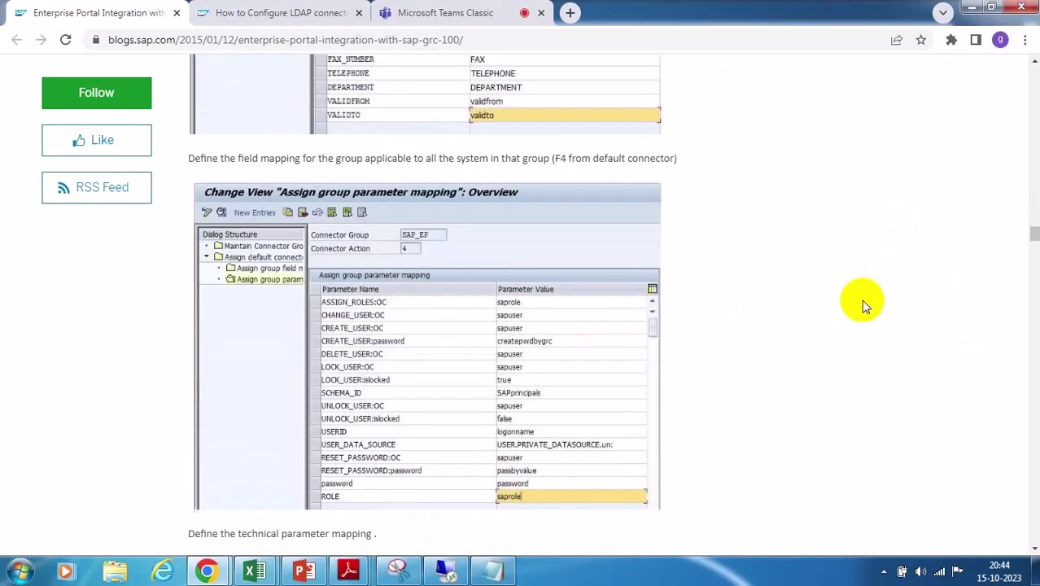
{"action": "scroll", "coordinate": [865, 305], "scroll_direction": "down", "scroll_amount": 10}
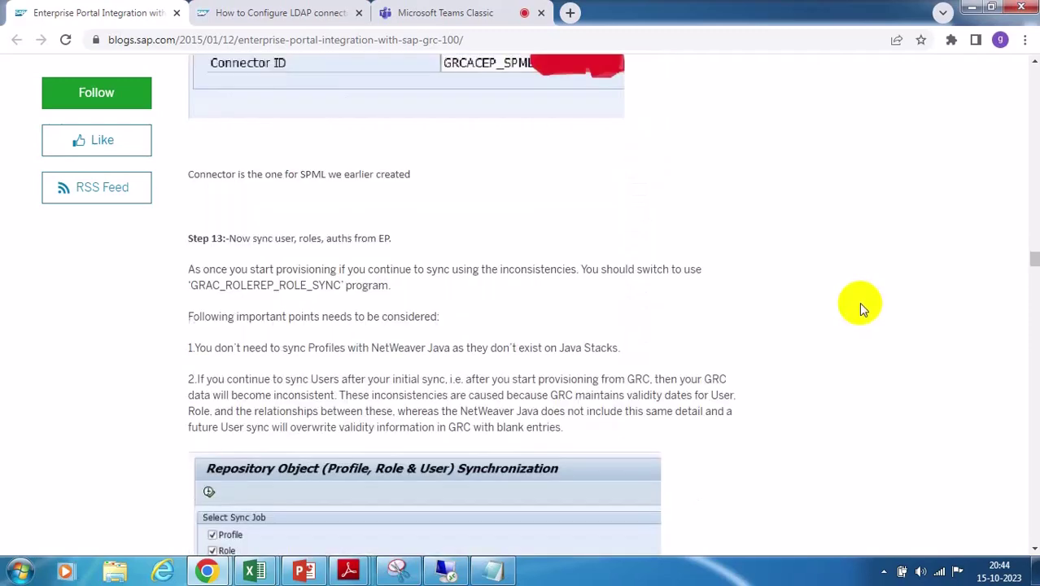
Skim a little further down, then scroll back up to the article's introduction and Step 1
{"action": "scroll", "coordinate": [863, 305], "scroll_direction": "down", "scroll_amount": 4}
{"action": "scroll", "coordinate": [863, 306], "scroll_direction": "down", "scroll_amount": 5}
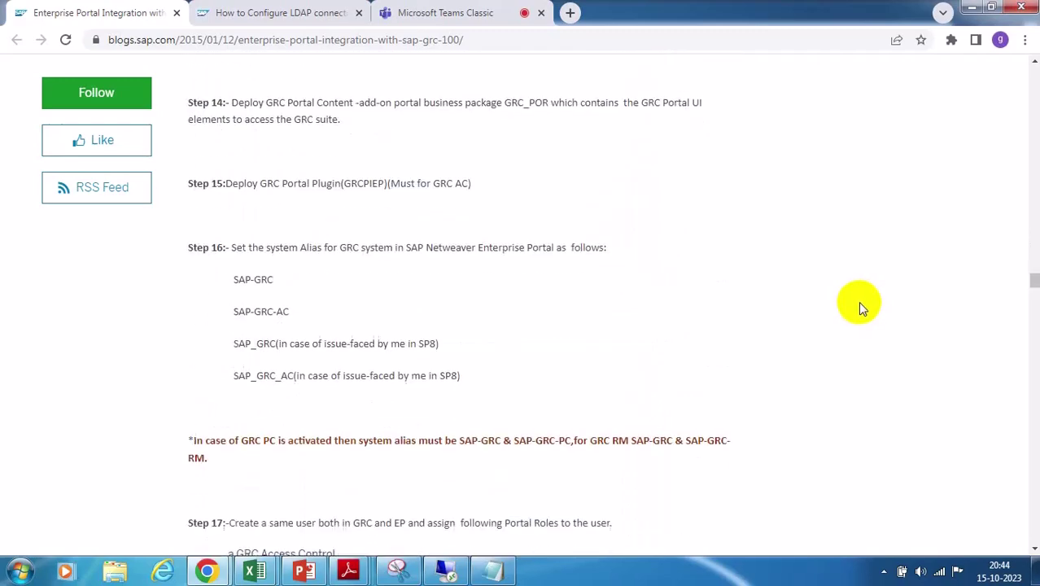
{"action": "scroll", "coordinate": [862, 307], "scroll_direction": "up", "scroll_amount": 1}
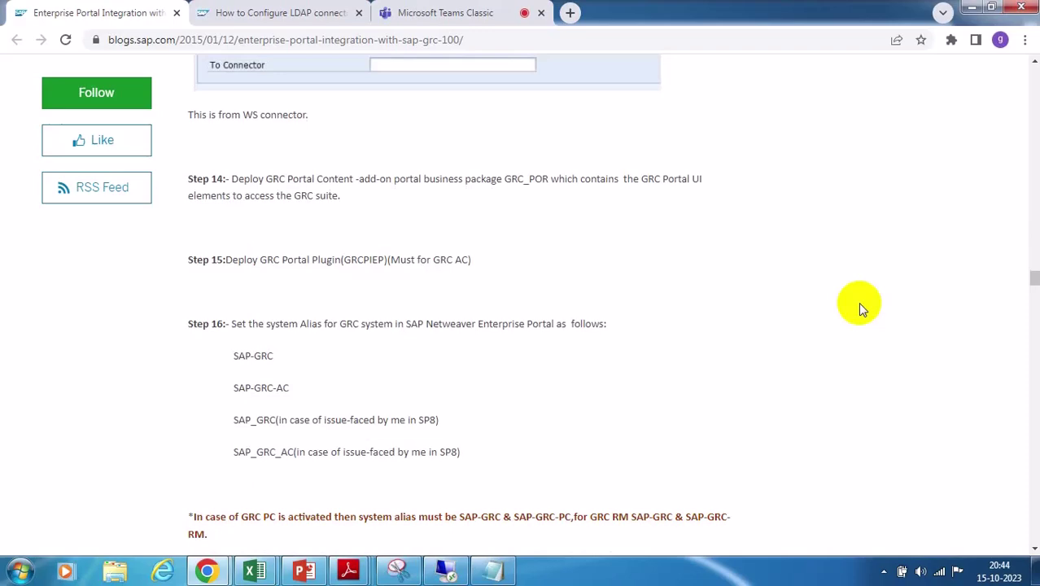
{"action": "scroll", "coordinate": [861, 306], "scroll_direction": "up", "scroll_amount": 9}
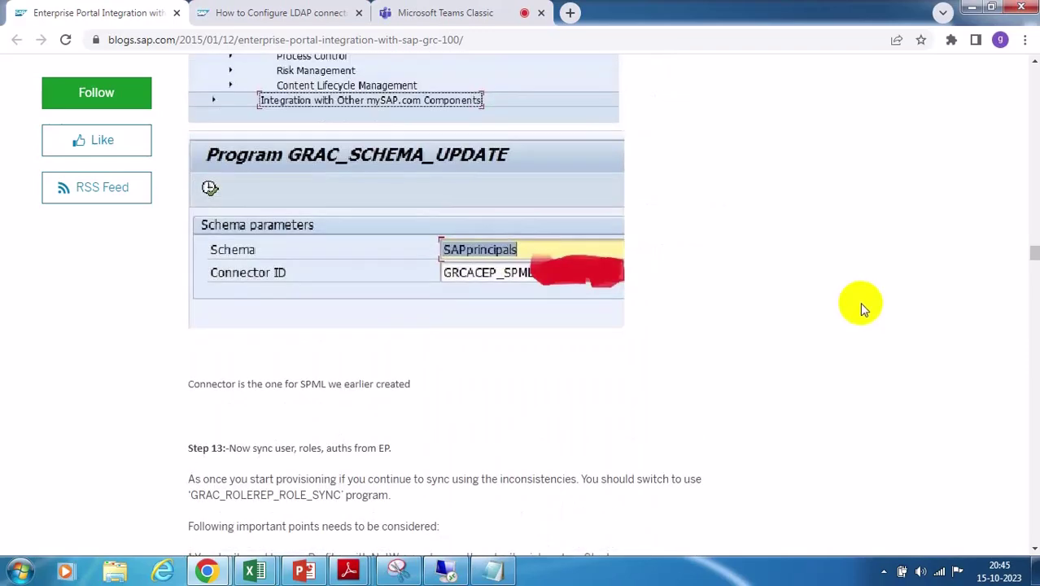
{"action": "scroll", "coordinate": [863, 307], "scroll_direction": "up", "scroll_amount": 12}
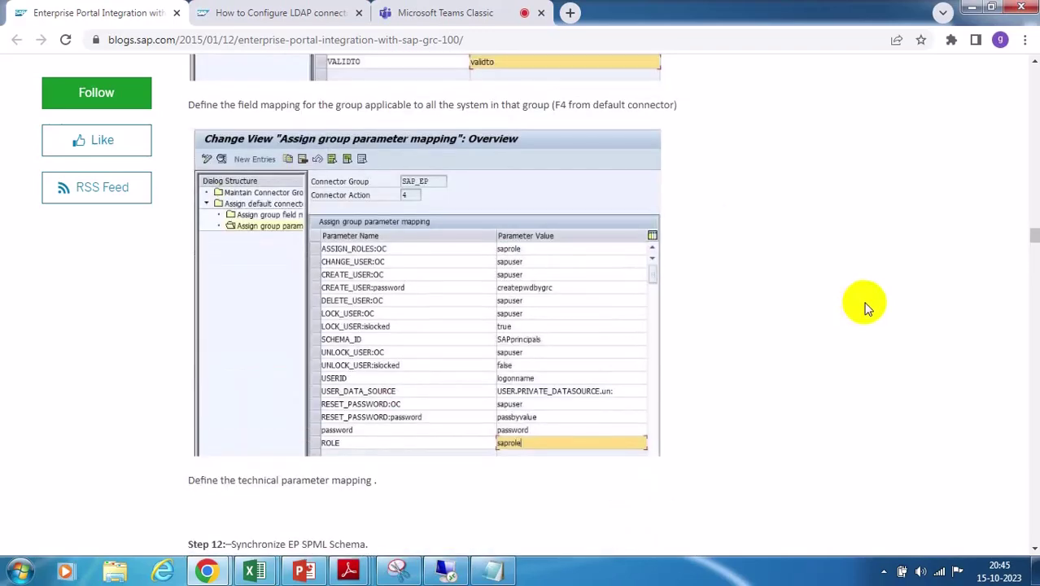
{"action": "scroll", "coordinate": [866, 307], "scroll_direction": "up", "scroll_amount": 5}
{"action": "scroll", "coordinate": [867, 307], "scroll_direction": "up", "scroll_amount": 4}
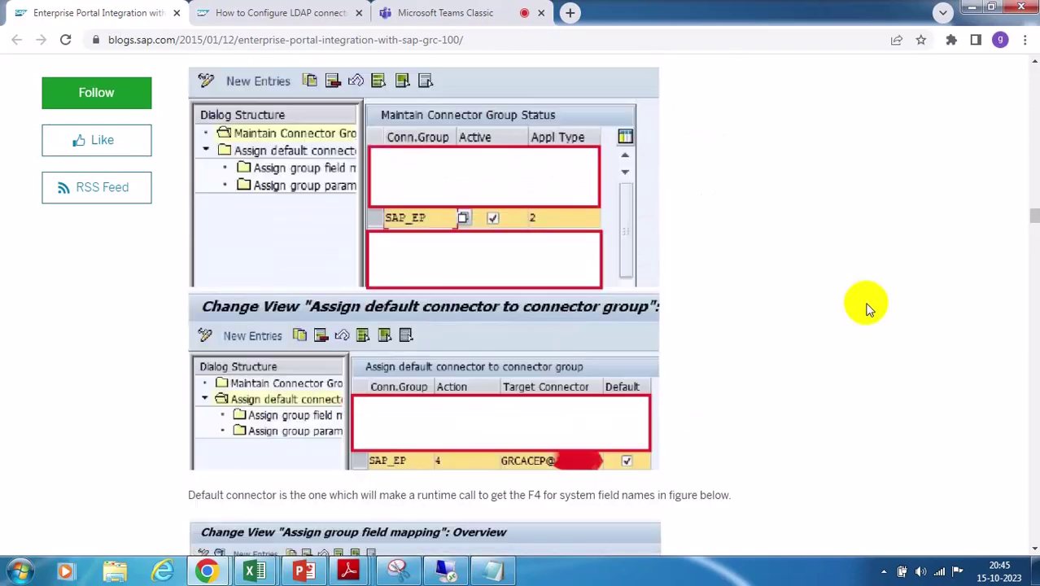
{"action": "scroll", "coordinate": [868, 307], "scroll_direction": "up", "scroll_amount": 5}
{"action": "scroll", "coordinate": [868, 307], "scroll_direction": "up", "scroll_amount": 3}
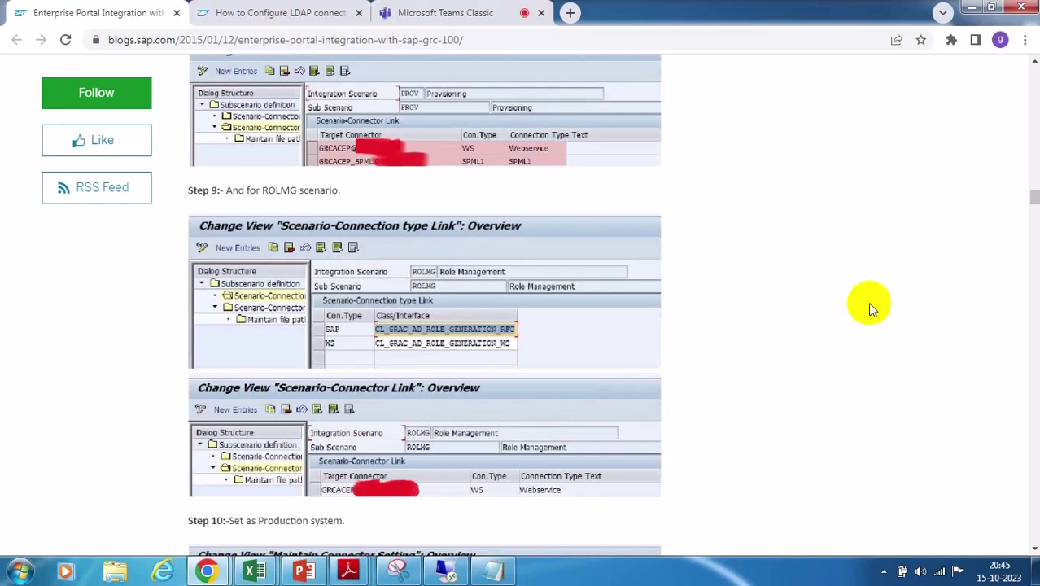
{"action": "scroll", "coordinate": [868, 307], "scroll_direction": "up", "scroll_amount": 4}
{"action": "scroll", "coordinate": [867, 308], "scroll_direction": "up", "scroll_amount": 3}
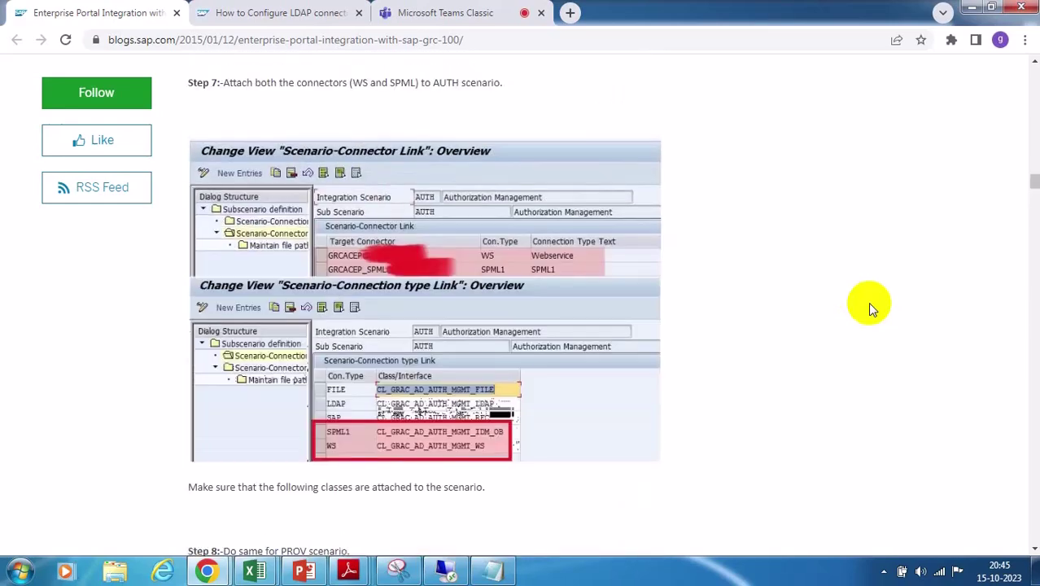
{"action": "scroll", "coordinate": [867, 302], "scroll_direction": "up", "scroll_amount": 4}
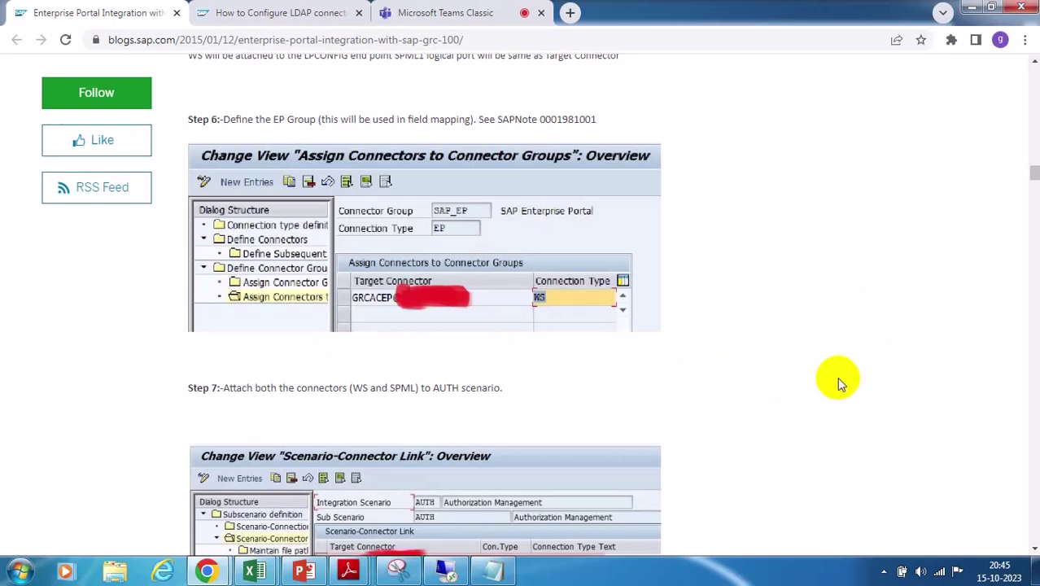
{"action": "scroll", "coordinate": [837, 376], "scroll_direction": "up", "scroll_amount": 5}
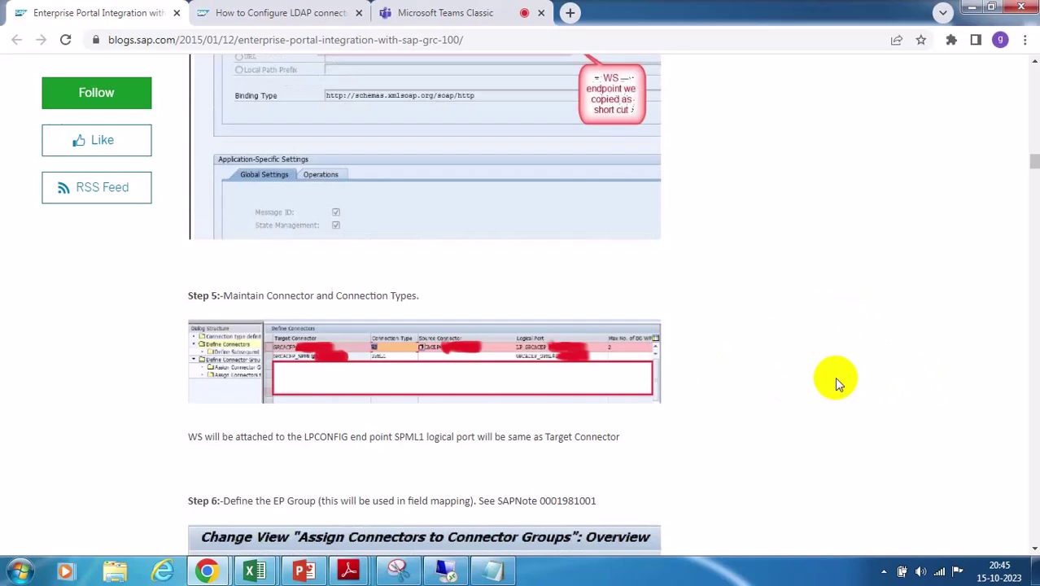
{"action": "scroll", "coordinate": [837, 380], "scroll_direction": "up", "scroll_amount": 3}
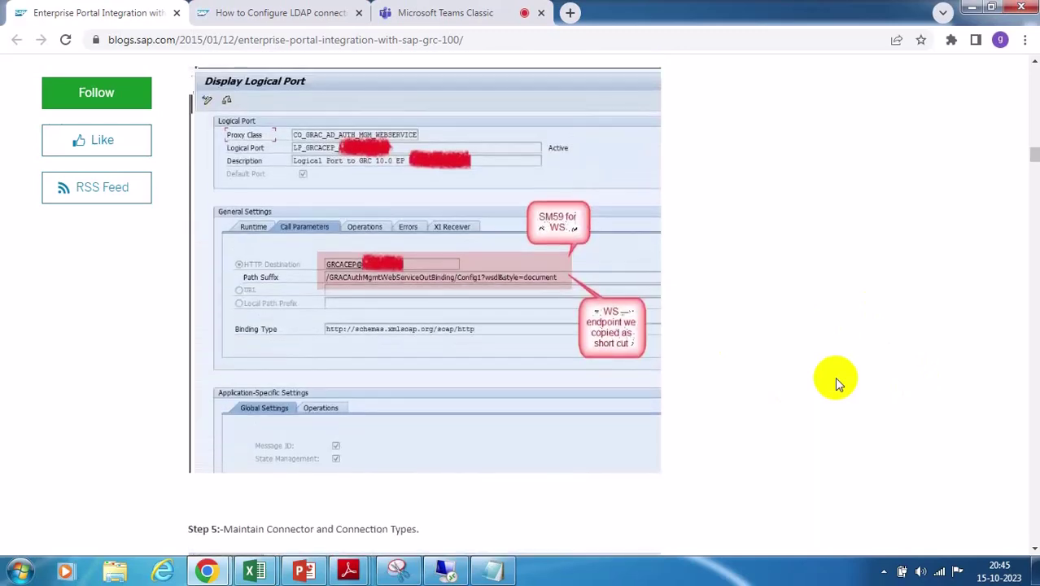
{"action": "scroll", "coordinate": [836, 378], "scroll_direction": "up", "scroll_amount": 12}
{"action": "scroll", "coordinate": [838, 382], "scroll_direction": "up", "scroll_amount": 15}
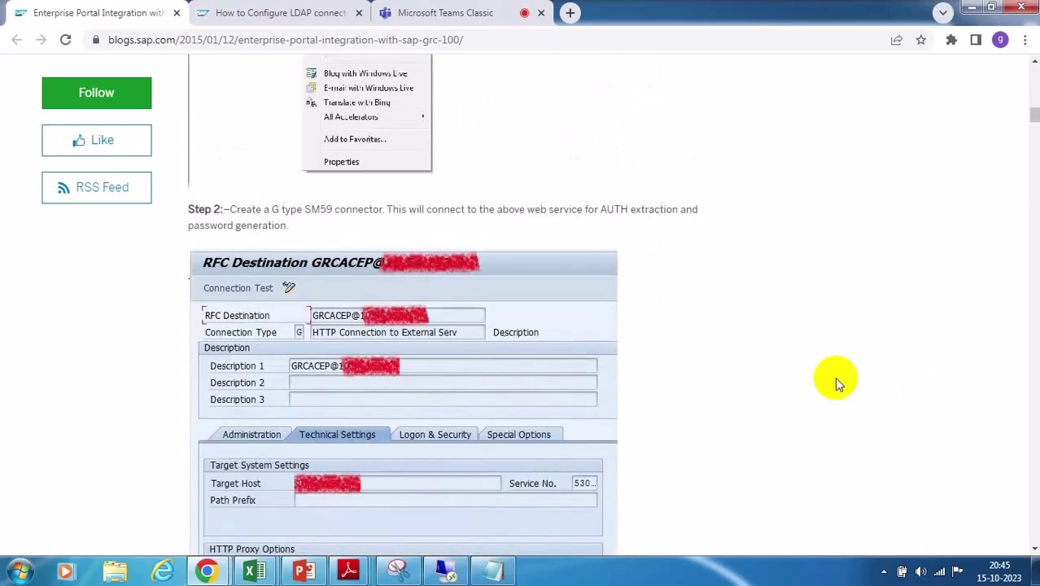
{"action": "scroll", "coordinate": [838, 384], "scroll_direction": "up", "scroll_amount": 1}
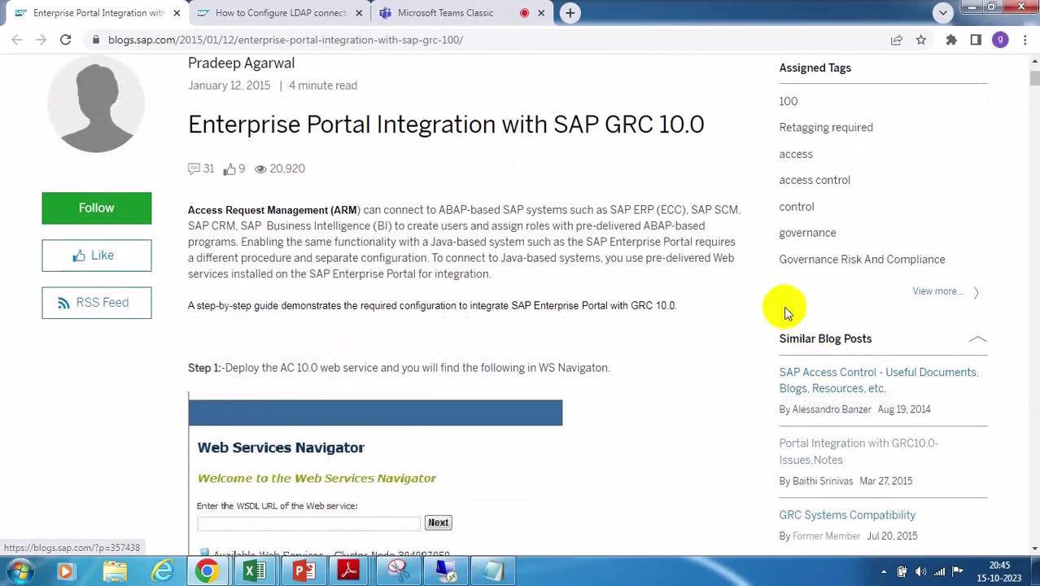
{"action": "scroll", "coordinate": [761, 310], "scroll_direction": "up", "scroll_amount": 2}
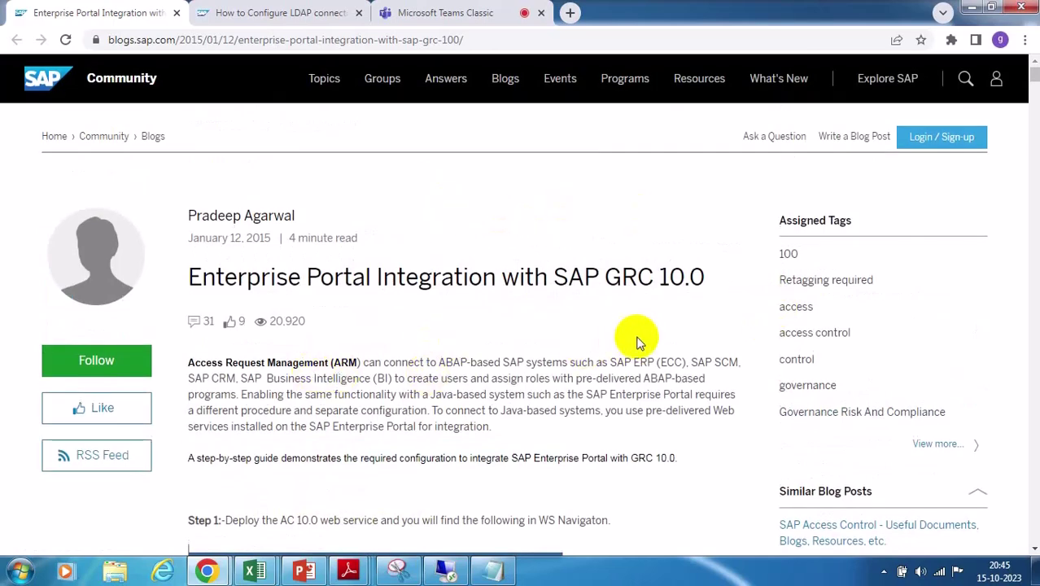
Highlight the 'Enterprise Portal Integration with SAP GRC 10.0' title, then switch back to the remote SAP GUI session
{"action": "left_click_drag", "start_coordinate": [304, 277], "coordinate": [697, 271]}
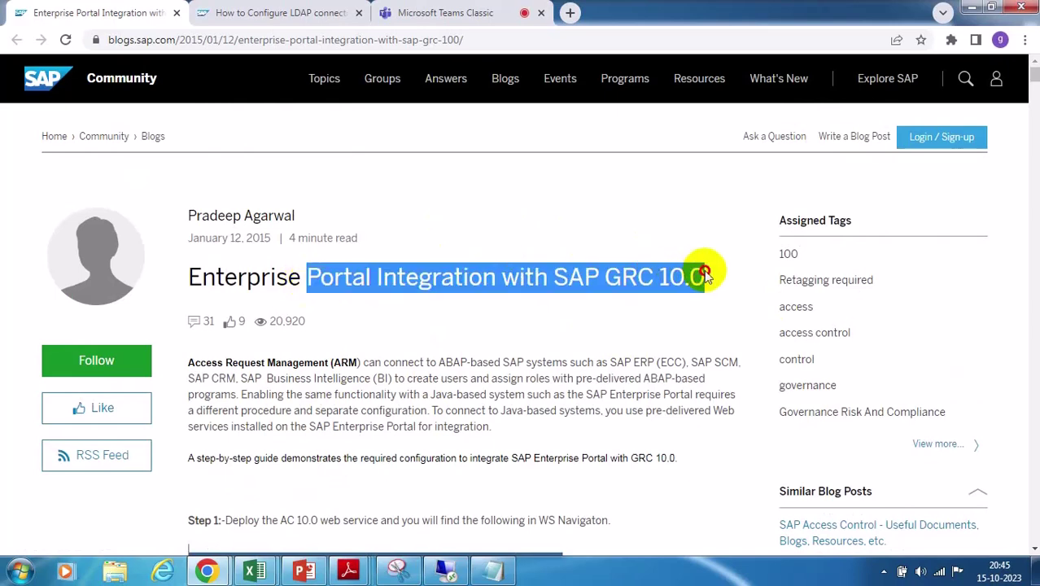
{"action": "left_click", "coordinate": [484, 317]}
{"action": "left_click_drag", "start_coordinate": [186, 277], "coordinate": [748, 279]}
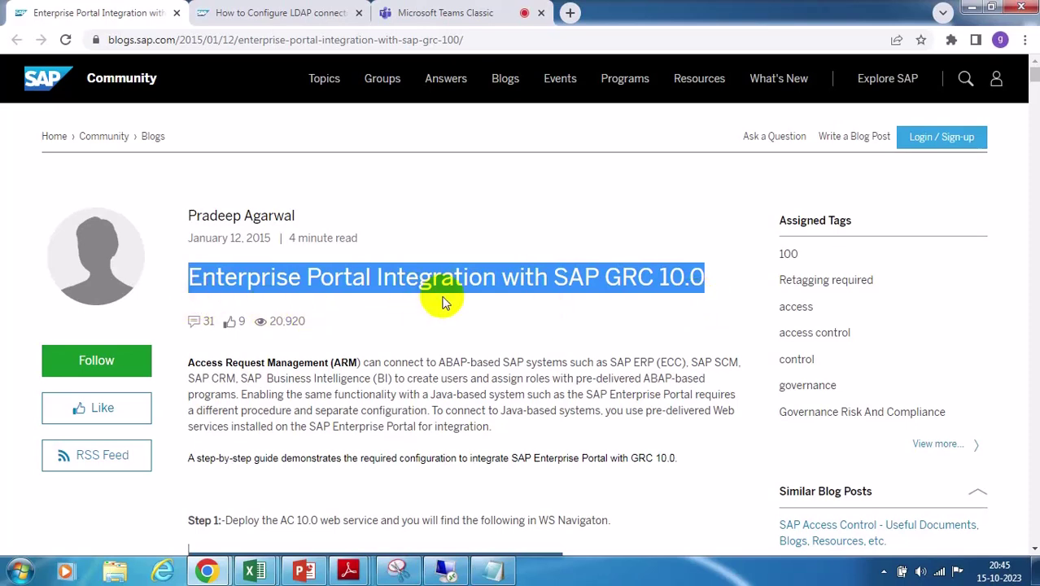
{"action": "left_click", "coordinate": [720, 296]}
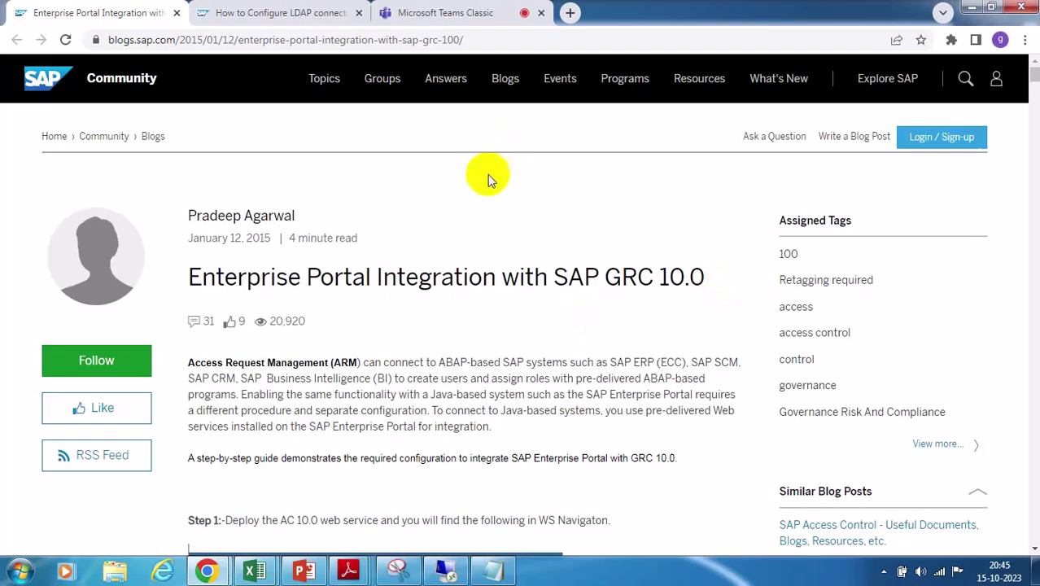
{"action": "left_click", "coordinate": [444, 572]}
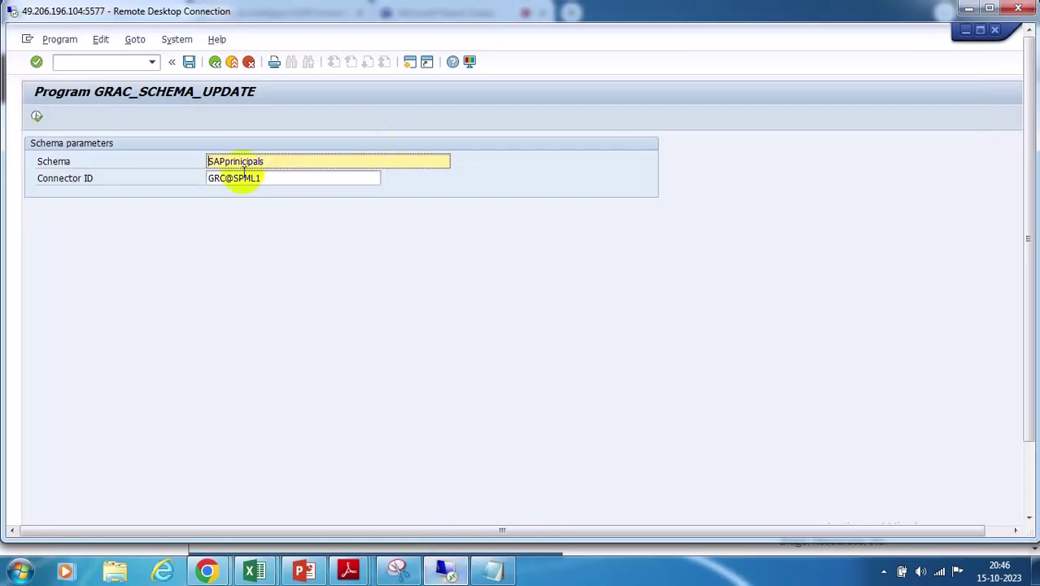
Bring the remote GRAC_SCHEMA_UPDATE window full screen and exit back to the IMG structure
{"action": "left_click", "coordinate": [1028, 468]}
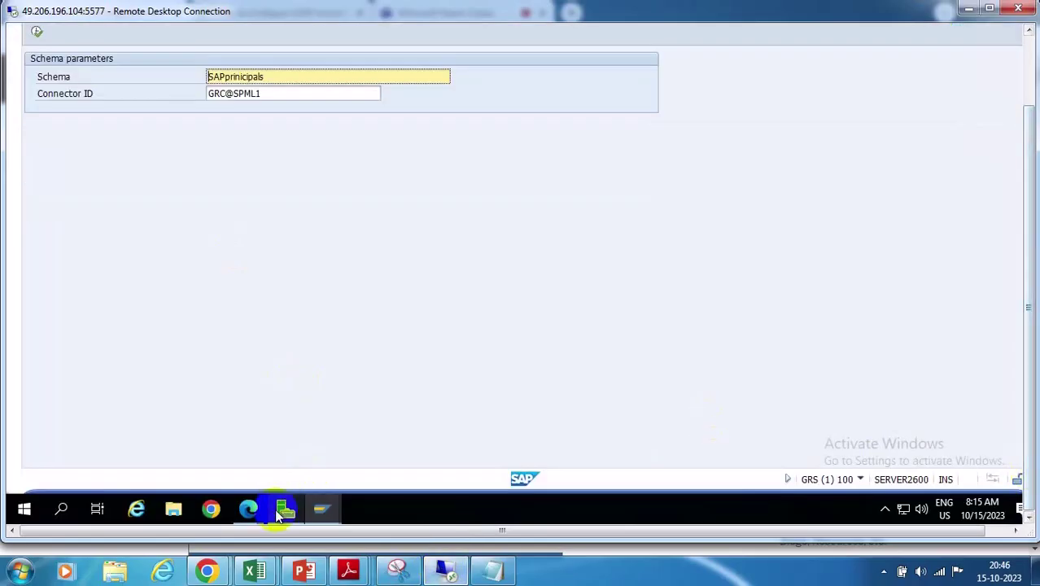
{"action": "mouse_move", "coordinate": [325, 508]}
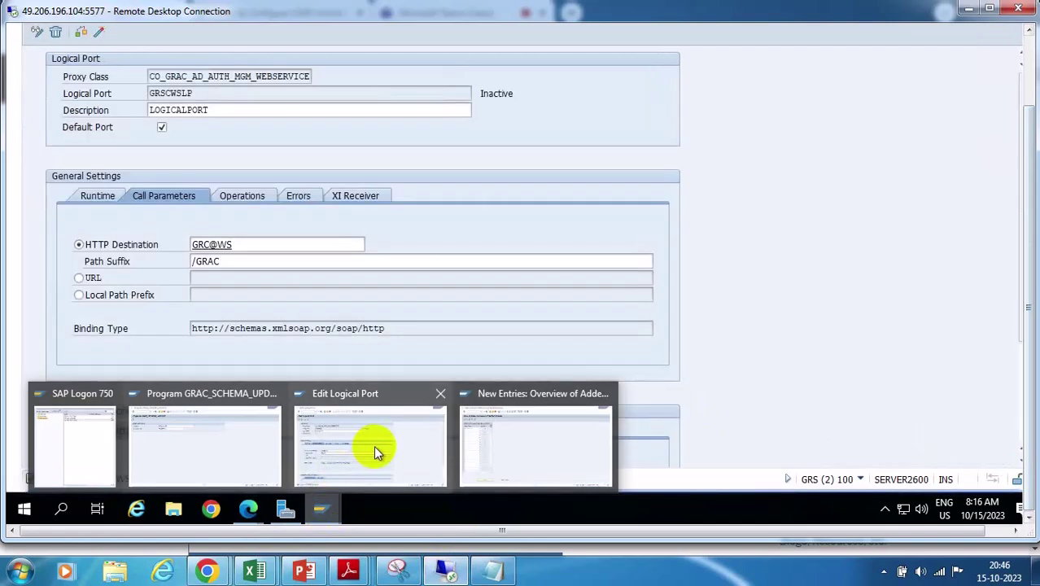
{"action": "left_click", "coordinate": [234, 445]}
{"action": "left_click", "coordinate": [1027, 58]}
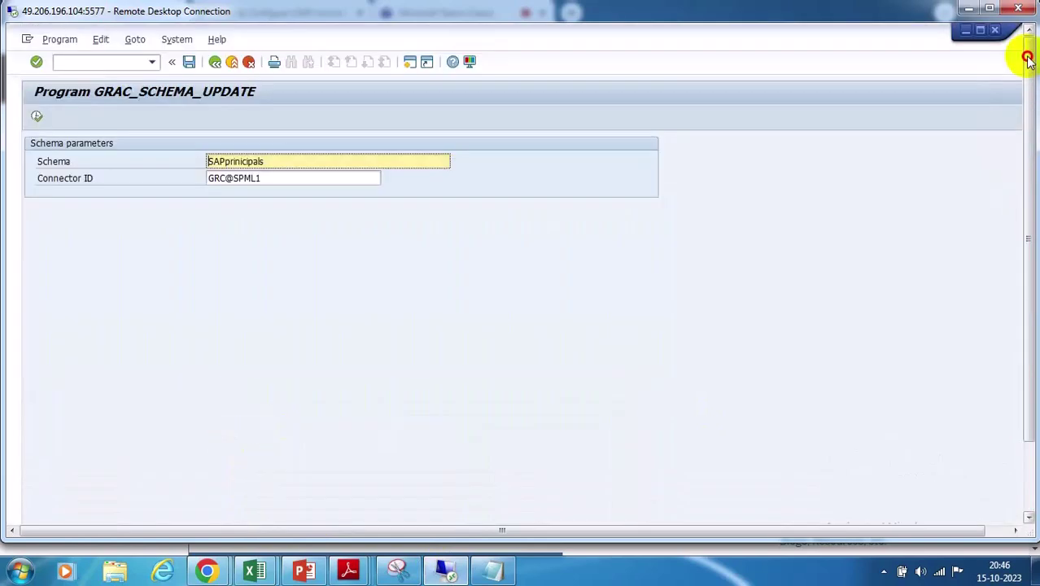
{"action": "left_click", "coordinate": [217, 63]}
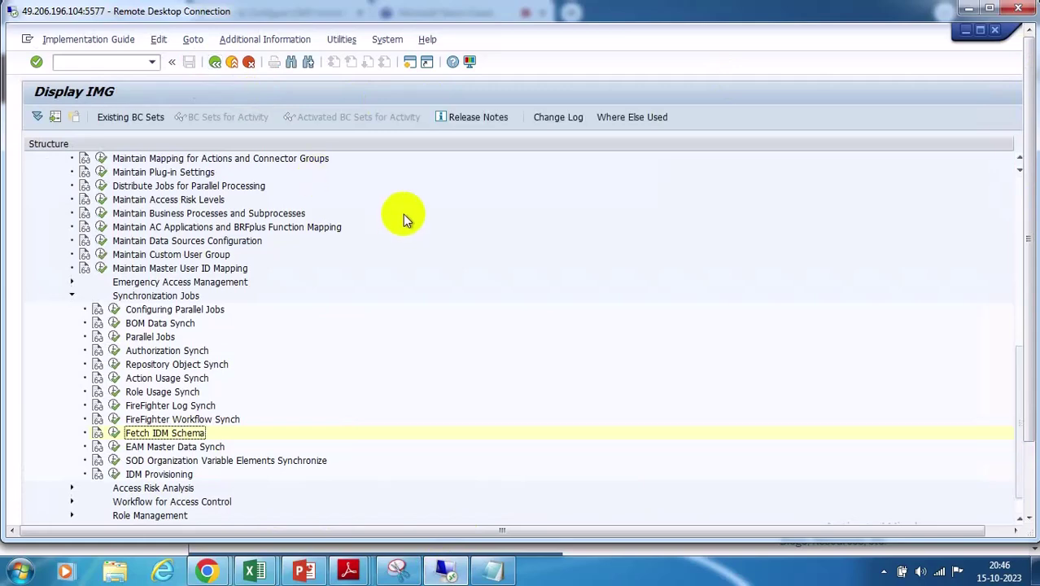
{"action": "scroll", "coordinate": [282, 311], "scroll_direction": "up", "scroll_amount": 1}
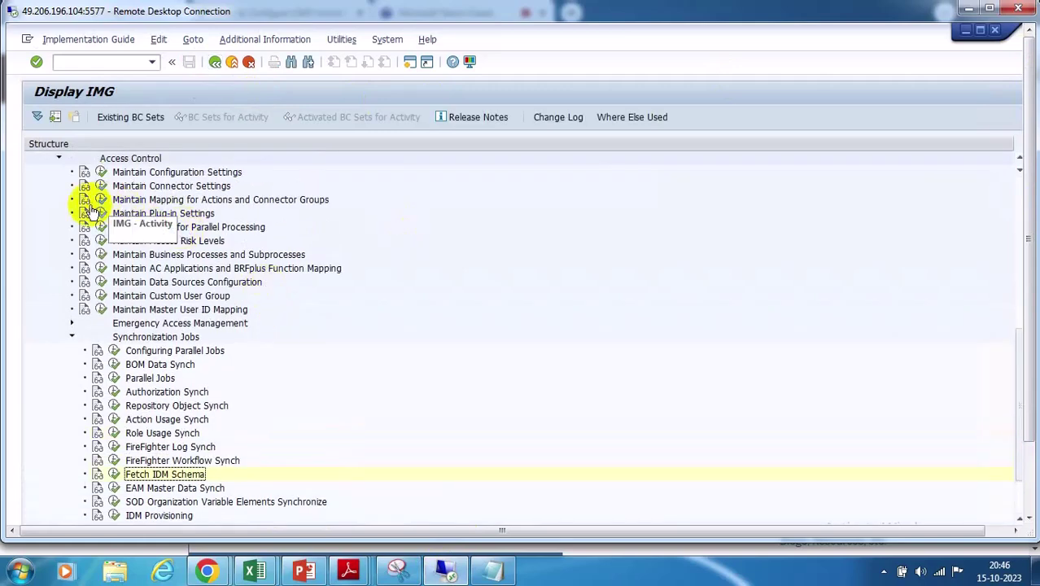
{"action": "scroll", "coordinate": [186, 270], "scroll_direction": "up", "scroll_amount": 1}
{"action": "scroll", "coordinate": [186, 271], "scroll_direction": "up", "scroll_amount": 2}
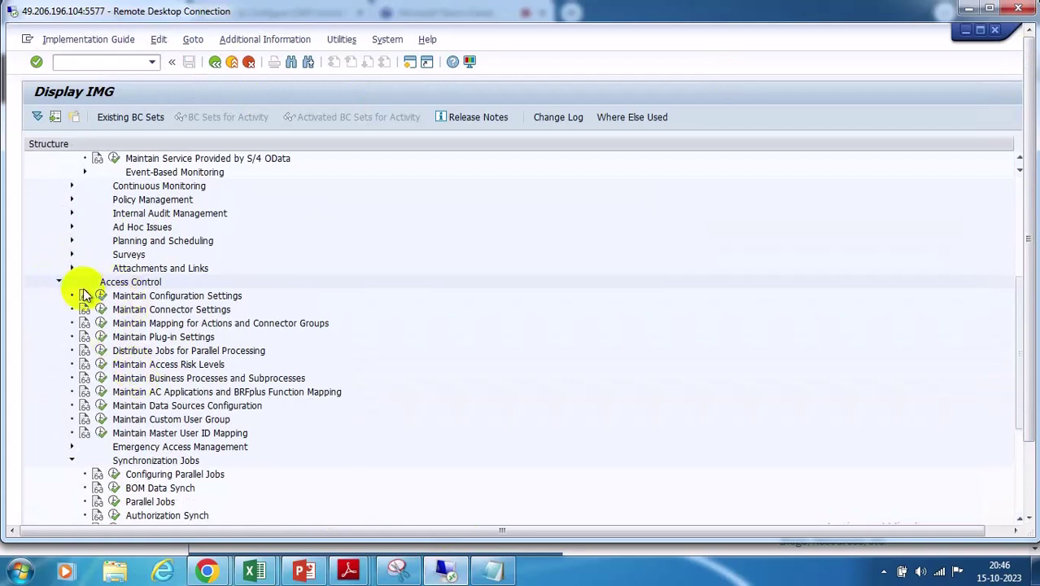
{"action": "scroll", "coordinate": [128, 236], "scroll_direction": "up", "scroll_amount": 1}
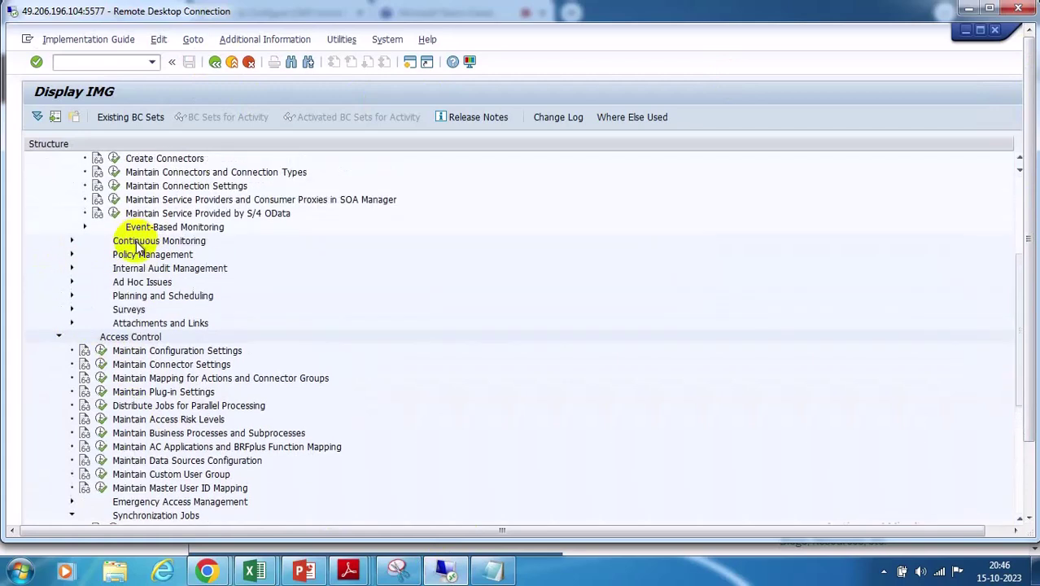
Check the connection type definitions, then open Maintain Connection Settings with work area PROV
{"action": "left_click", "coordinate": [114, 172]}
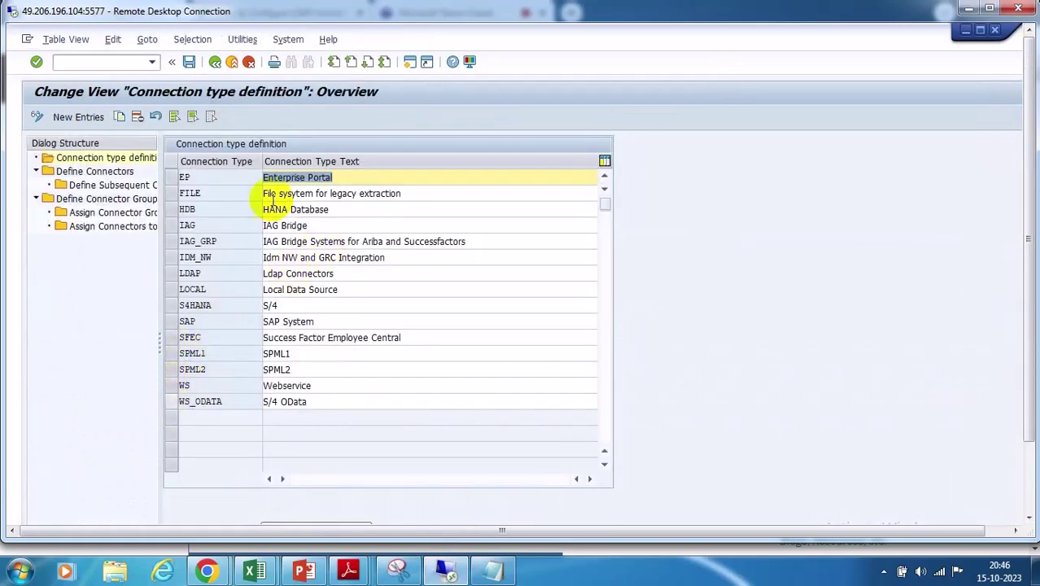
{"action": "left_click", "coordinate": [215, 62]}
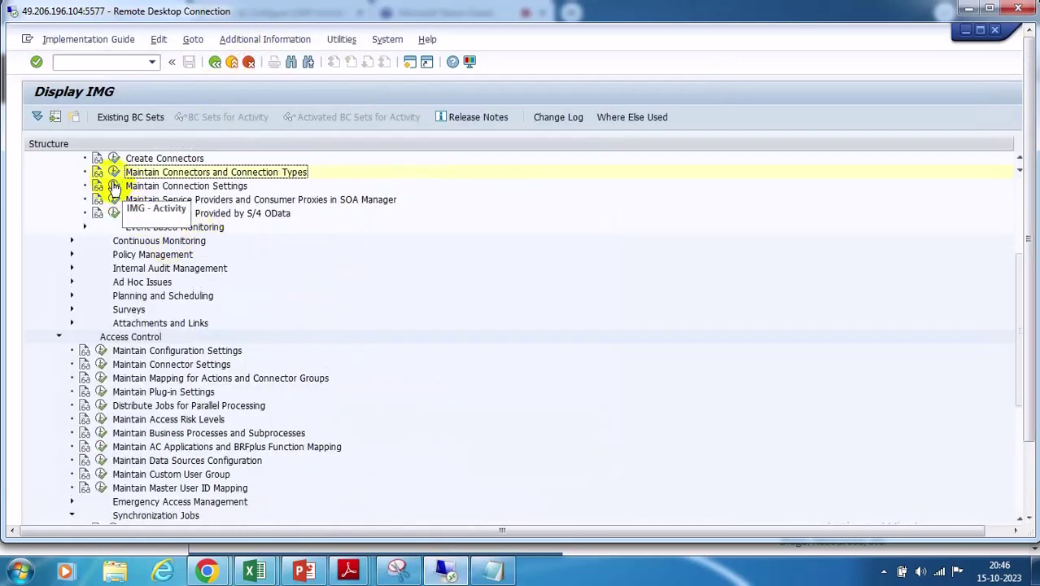
{"action": "left_click", "coordinate": [114, 186]}
{"action": "left_click", "coordinate": [282, 221]}
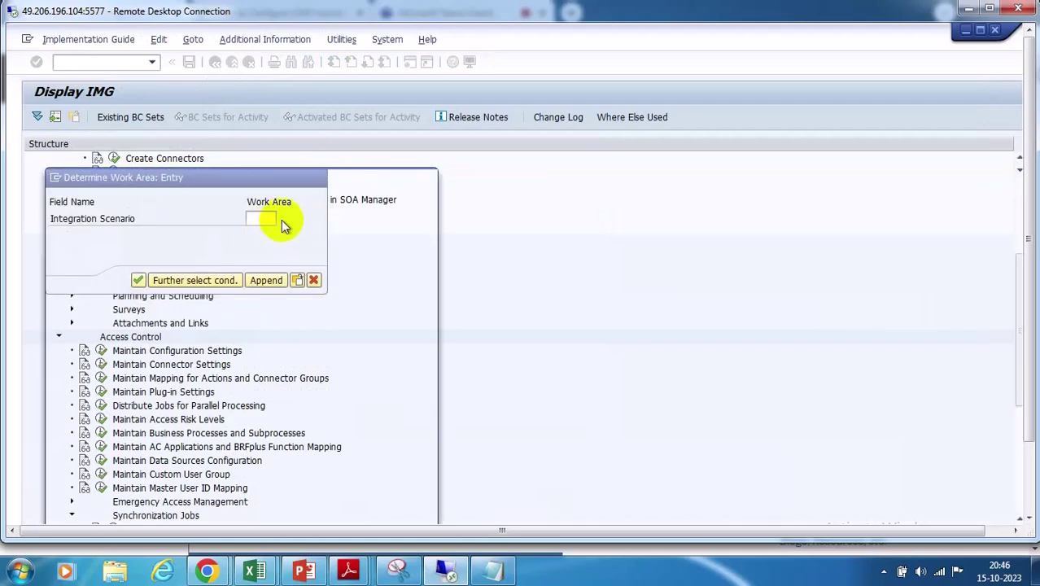
{"action": "left_click", "coordinate": [65, 297]}
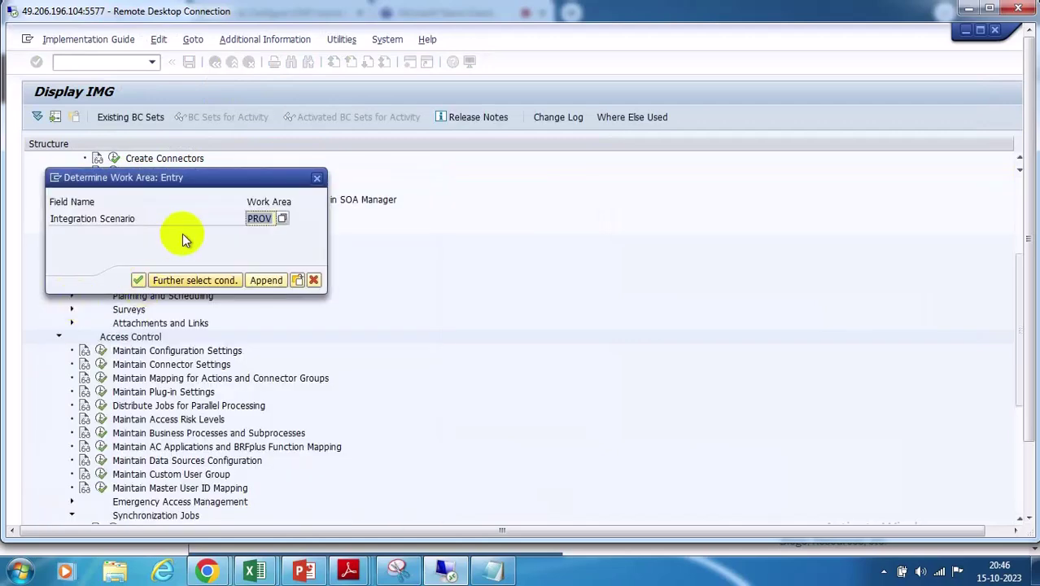
{"action": "left_click", "coordinate": [140, 275]}
Open the Scenario-Connection links for the PROV subscenario and highlight the PROV scenario value
{"action": "left_click", "coordinate": [175, 196]}
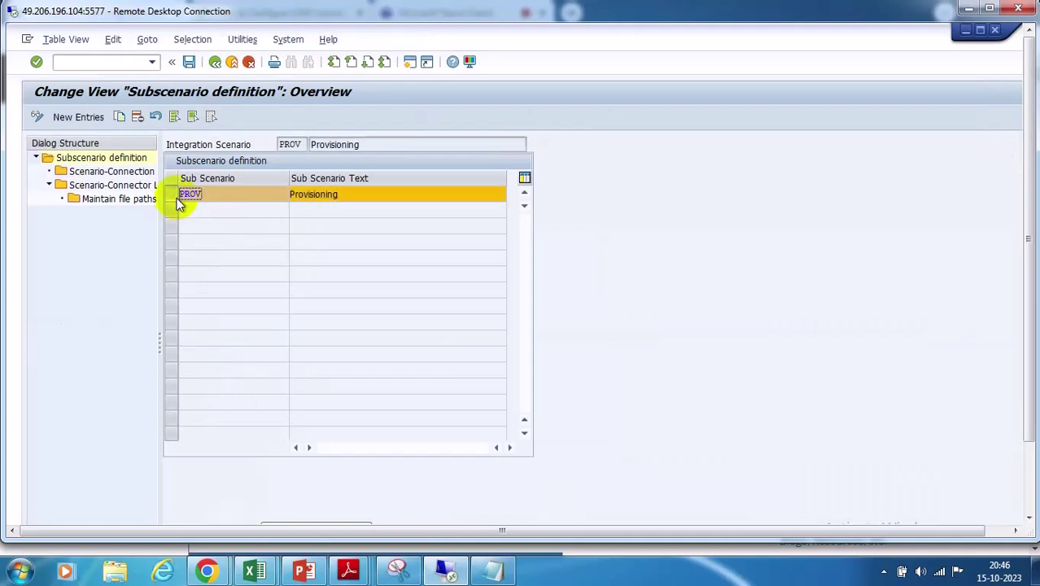
{"action": "double_click", "coordinate": [113, 171]}
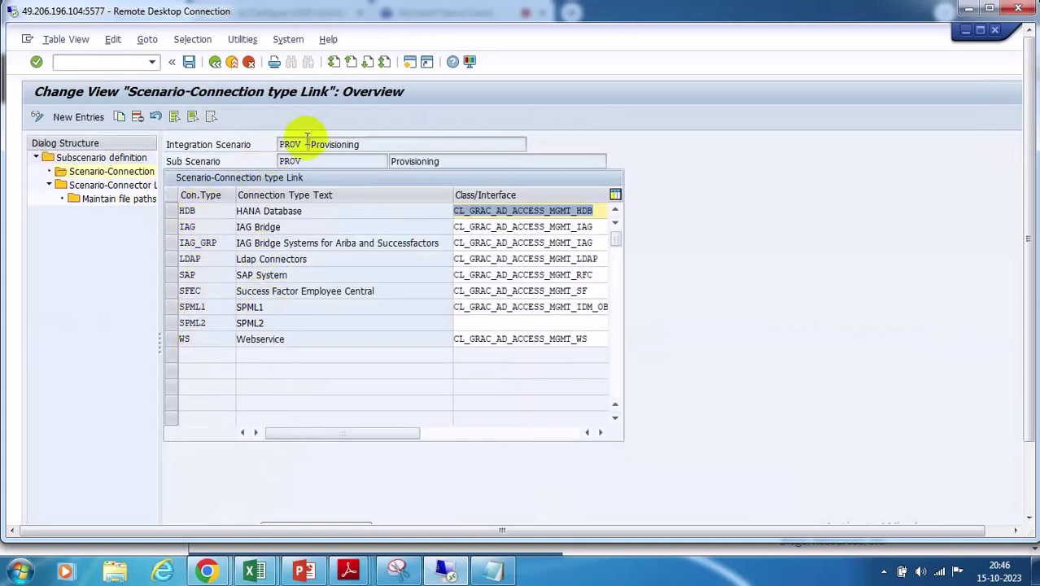
{"action": "left_click_drag", "start_coordinate": [302, 144], "coordinate": [269, 136]}
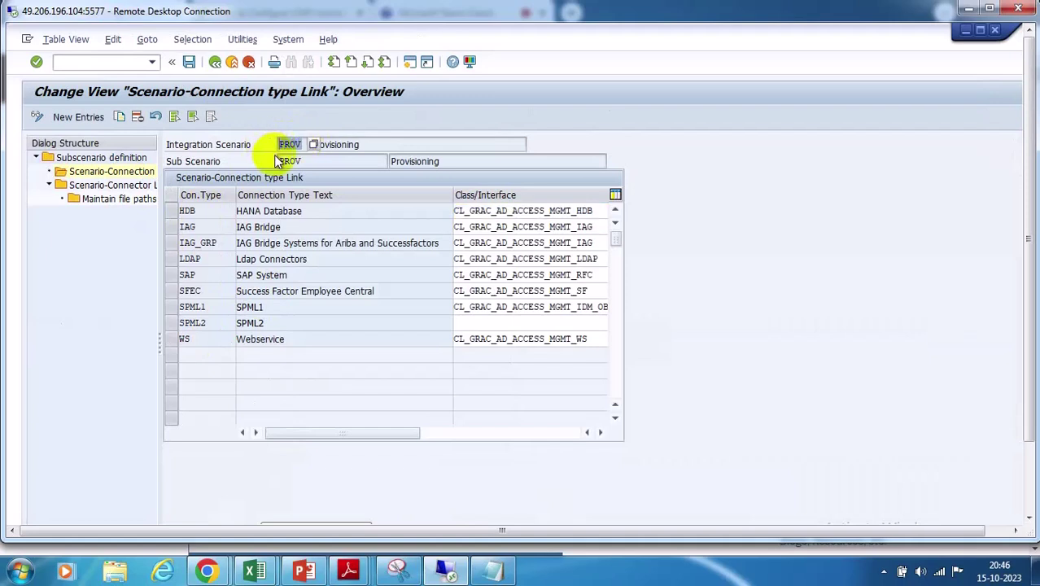
{"action": "left_click", "coordinate": [306, 144]}
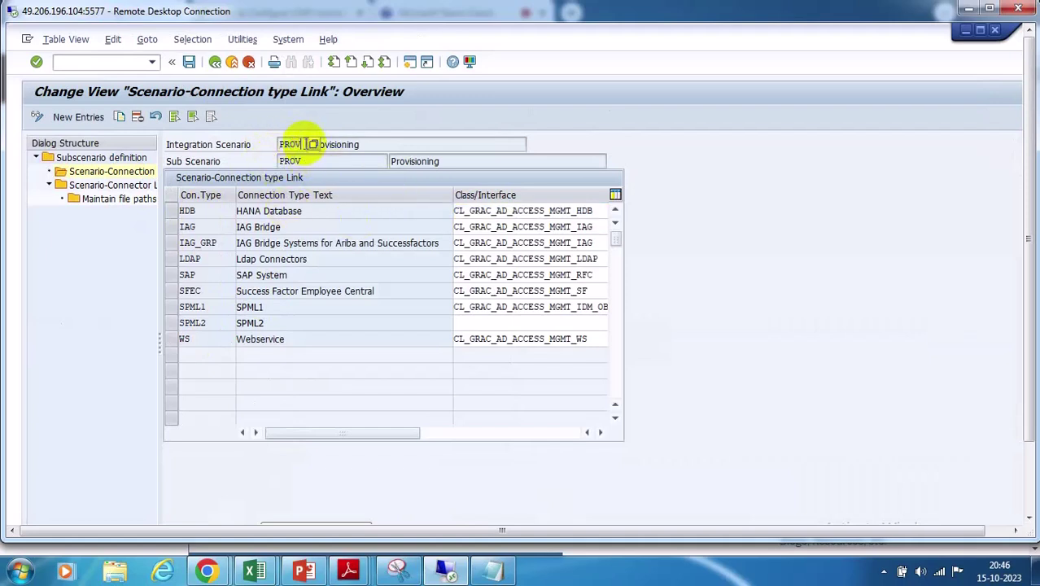
{"action": "left_click_drag", "start_coordinate": [297, 143], "coordinate": [262, 144]}
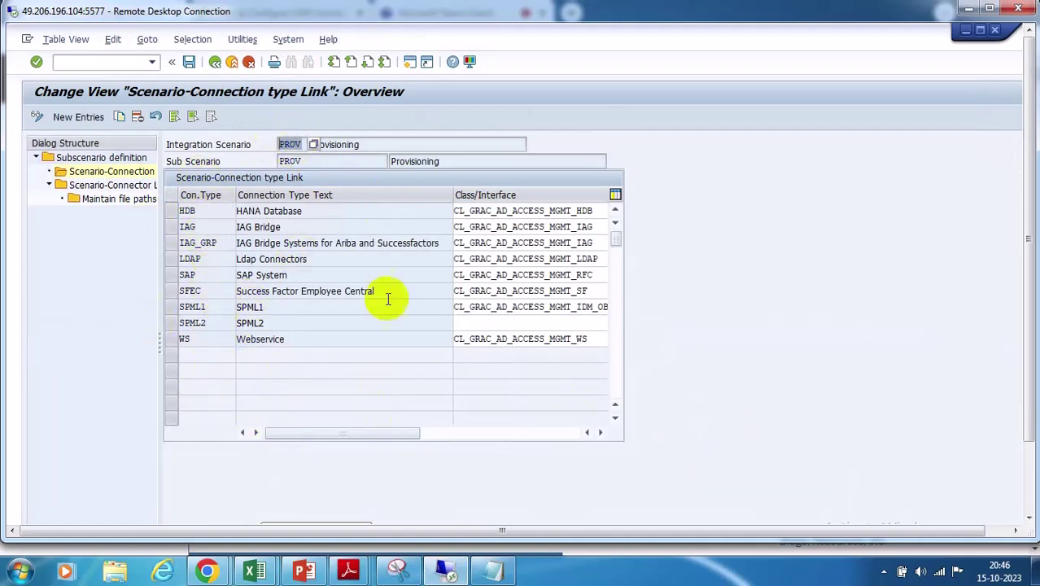
Step through the HDB, IAG_GRP, LDAP, SAP, SFEC and SPML1 connection types, reading IAG_GRP's description
{"action": "double_click", "coordinate": [187, 211]}
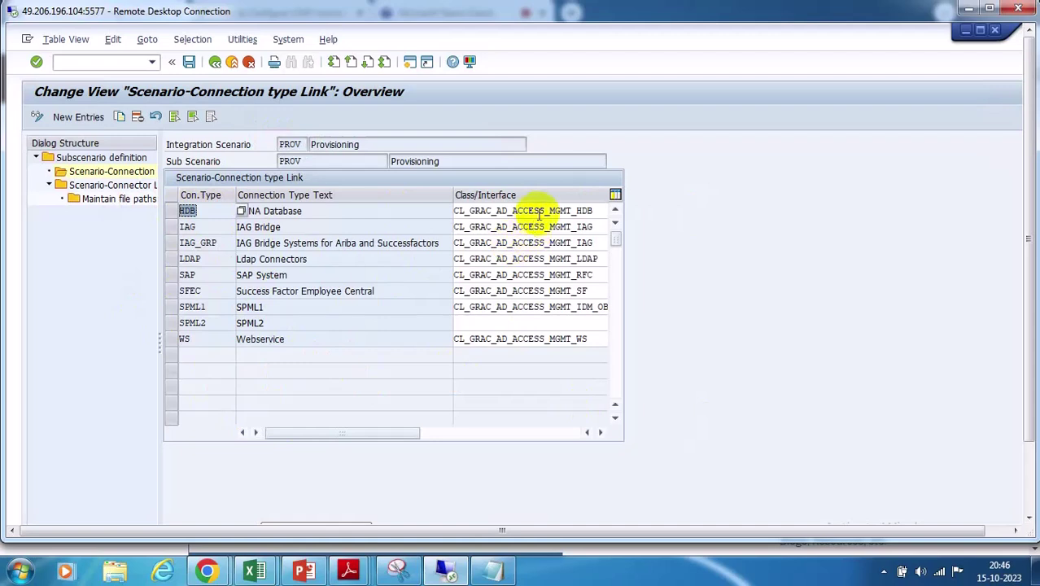
{"action": "left_click", "coordinate": [195, 227]}
{"action": "left_click", "coordinate": [211, 243]}
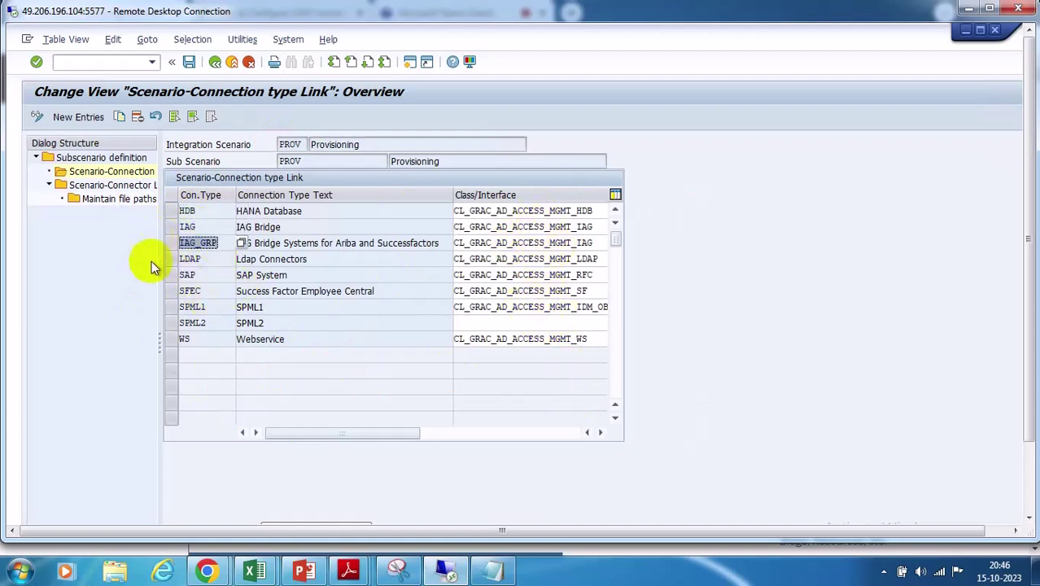
{"action": "left_click", "coordinate": [191, 259]}
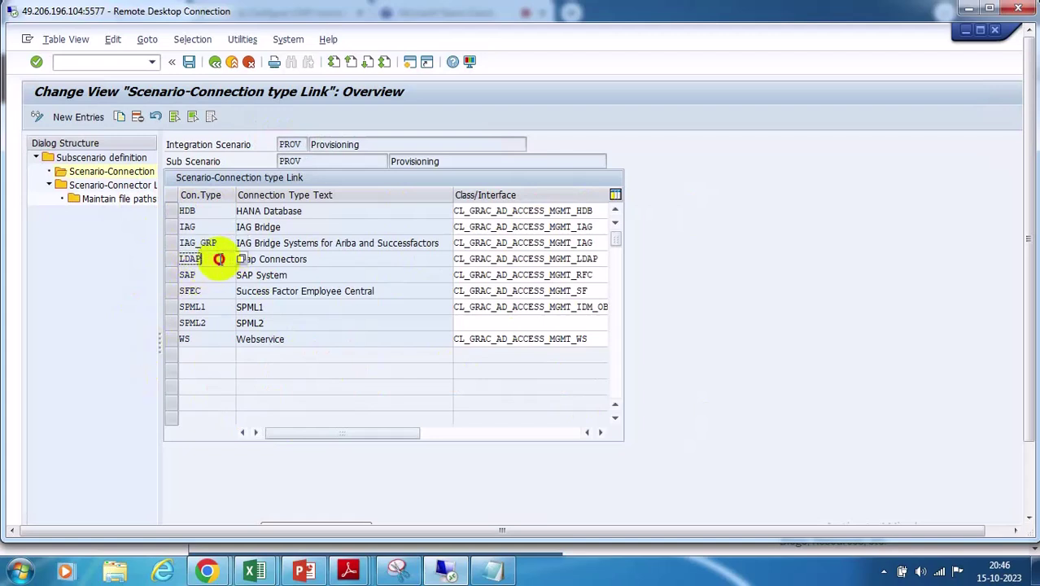
{"action": "left_click", "coordinate": [196, 275]}
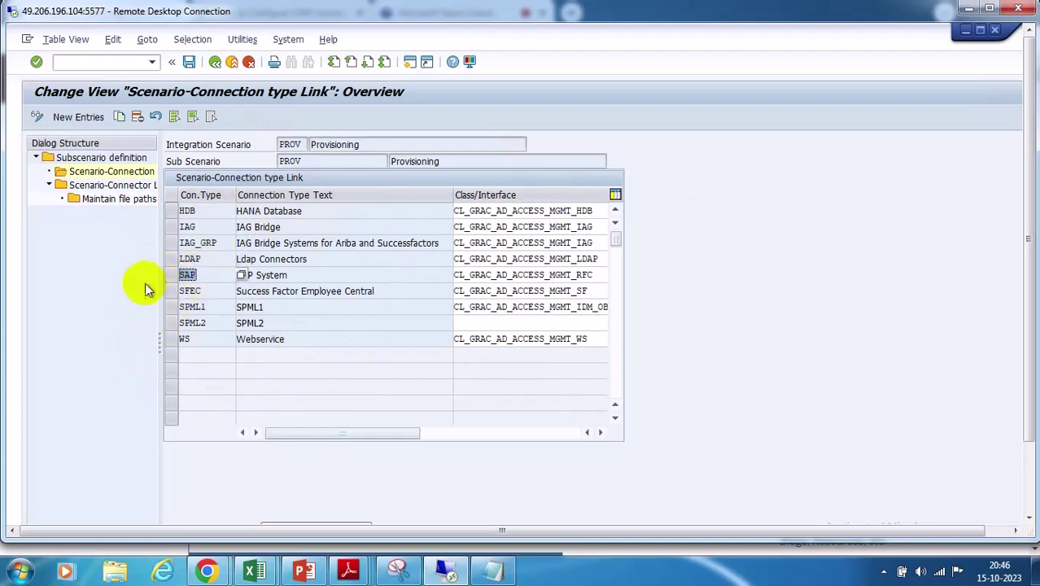
{"action": "left_click", "coordinate": [196, 290]}
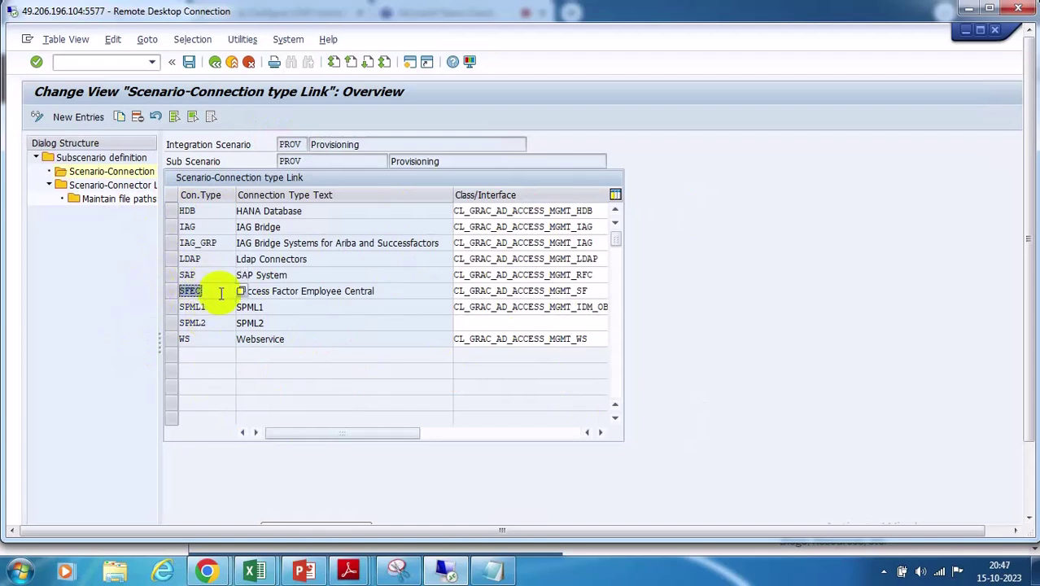
{"action": "left_click", "coordinate": [201, 307]}
{"action": "left_click", "coordinate": [209, 291]}
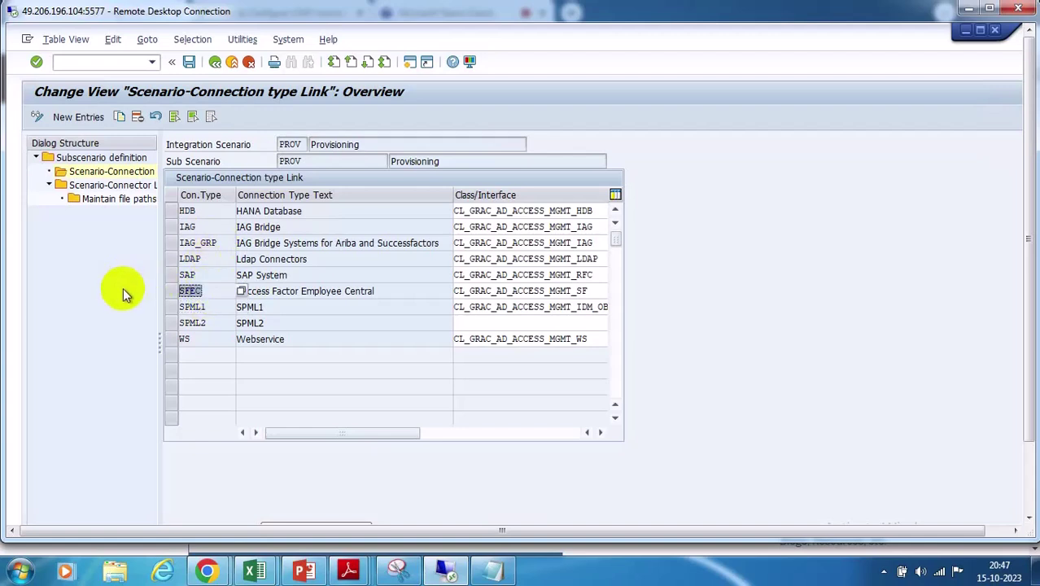
{"action": "double_click", "coordinate": [217, 286]}
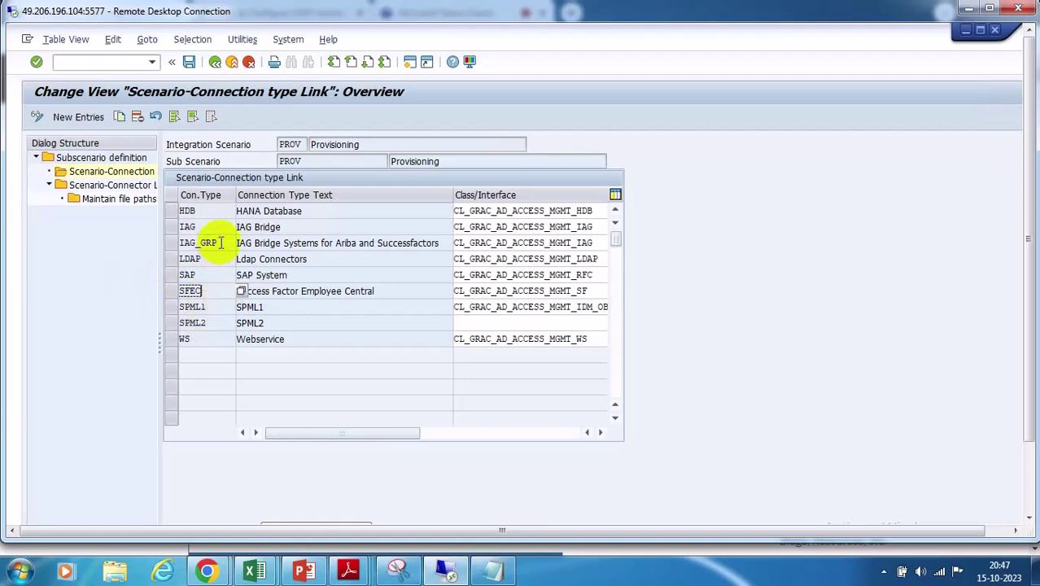
{"action": "double_click", "coordinate": [213, 242]}
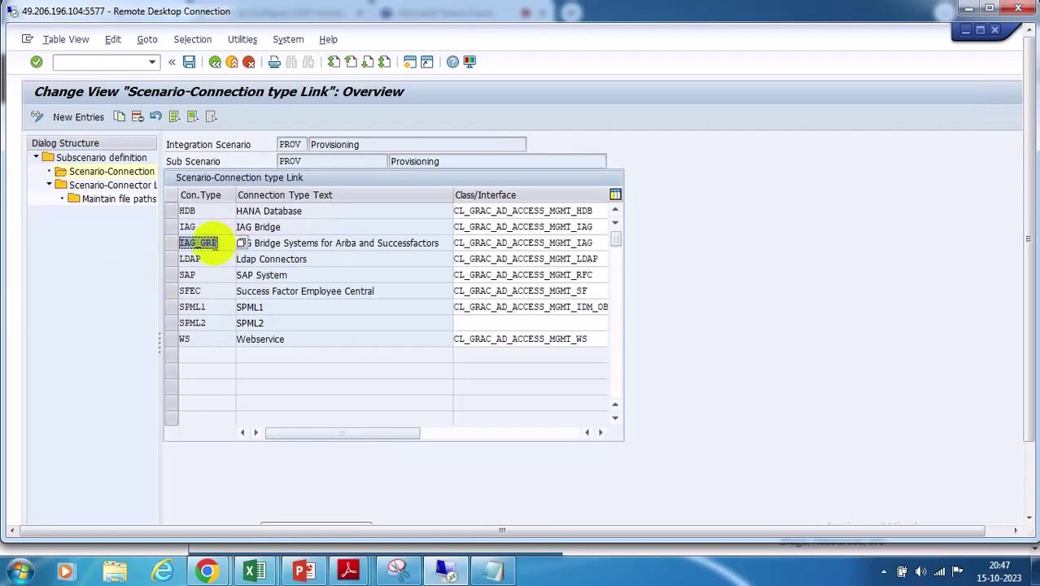
{"action": "left_click", "coordinate": [445, 244]}
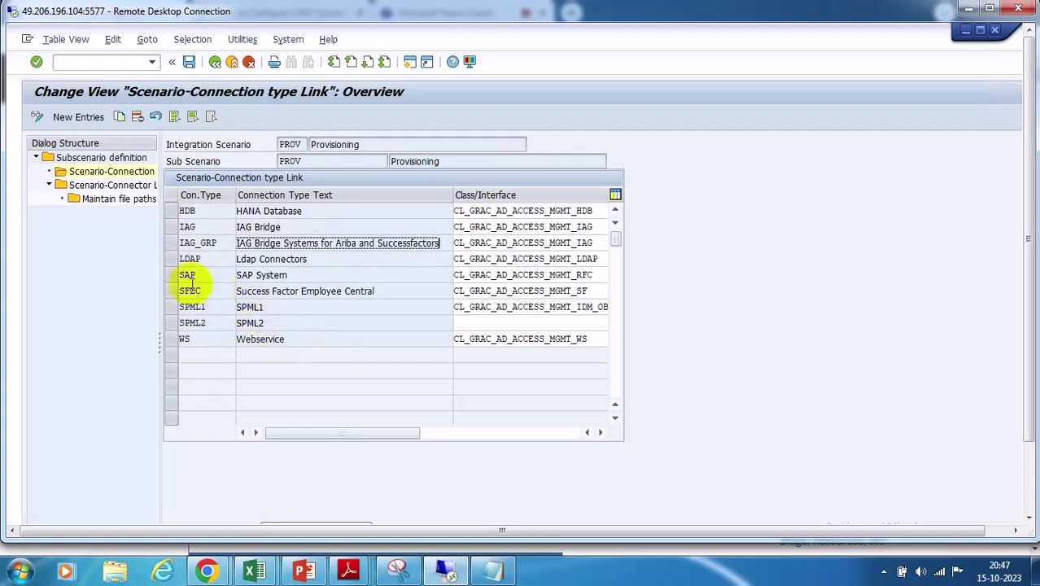
Inspect SPML1's class interface CL_GRAC_AD_ACCESS_MGMT_IDM_OB…, noting SPML2 has none
{"action": "left_click", "coordinate": [195, 307]}
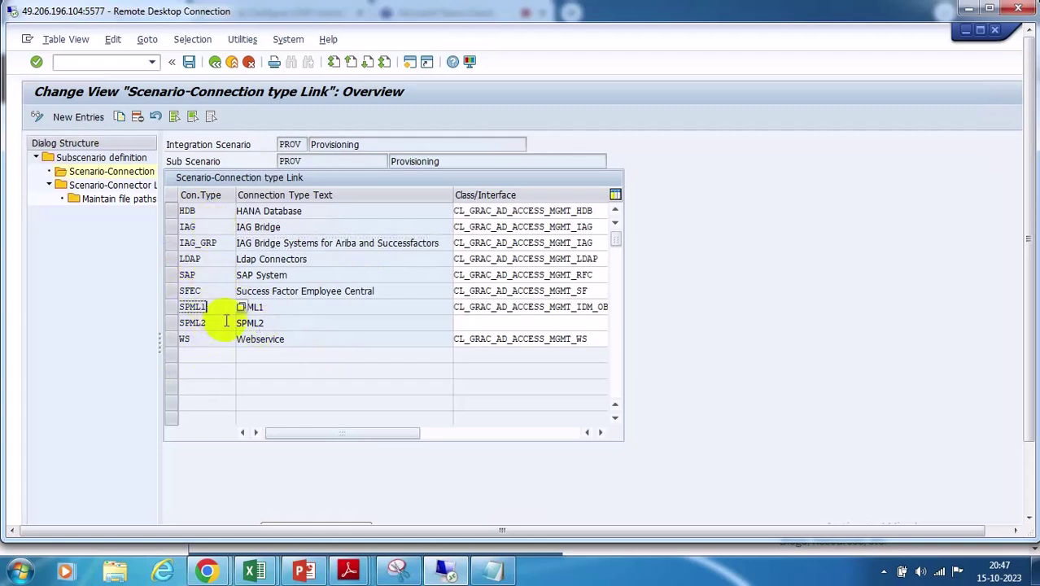
{"action": "left_click", "coordinate": [545, 307]}
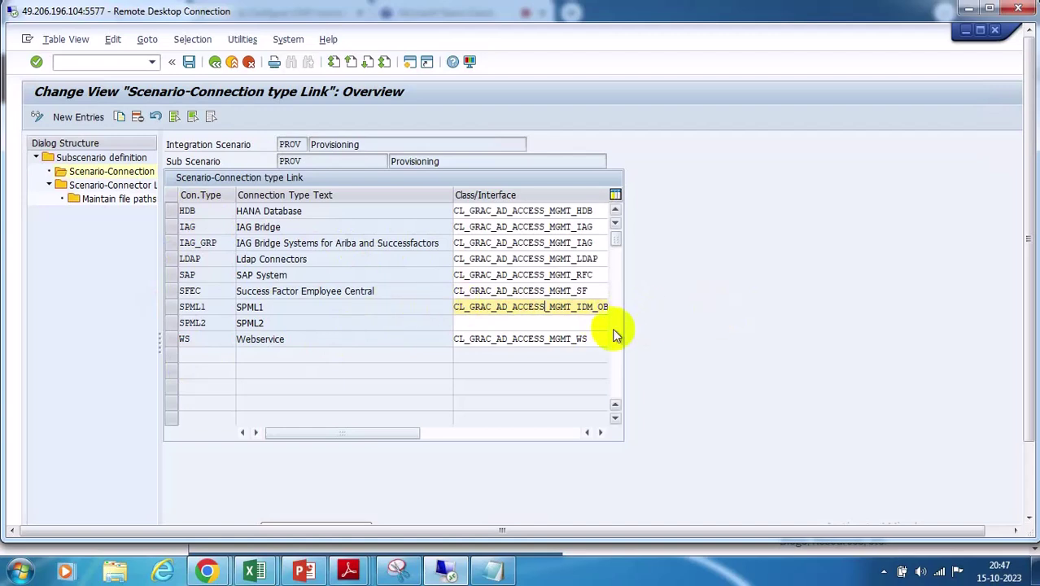
{"action": "left_click", "coordinate": [171, 306]}
{"action": "left_click_drag", "start_coordinate": [576, 308], "coordinate": [591, 309]}
{"action": "left_click", "coordinate": [170, 371]}
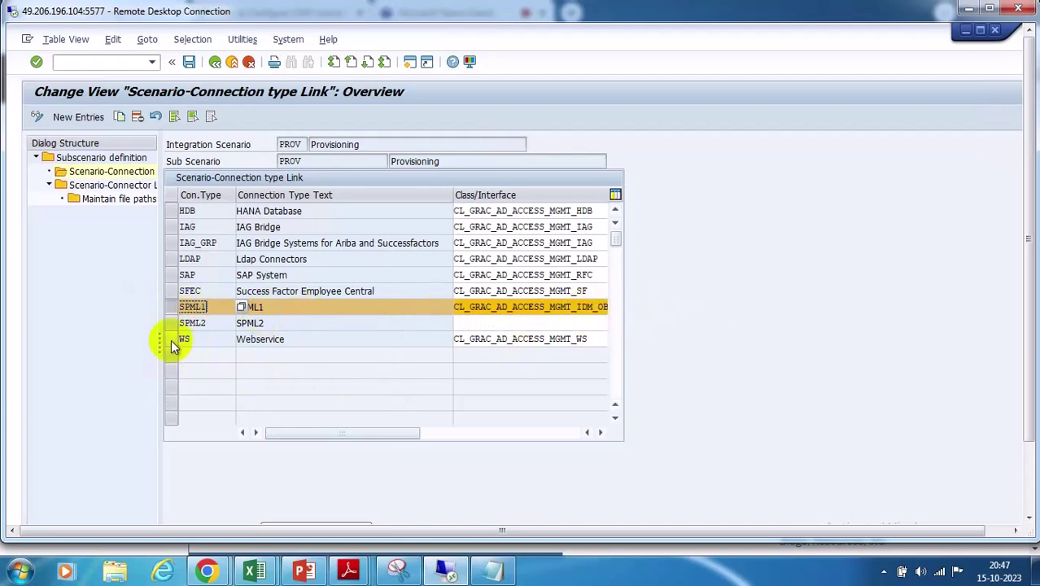
Select the WS Webservice row, then go back to the PROV subscenario definition overview
{"action": "left_click", "coordinate": [203, 343]}
{"action": "left_click", "coordinate": [171, 340]}
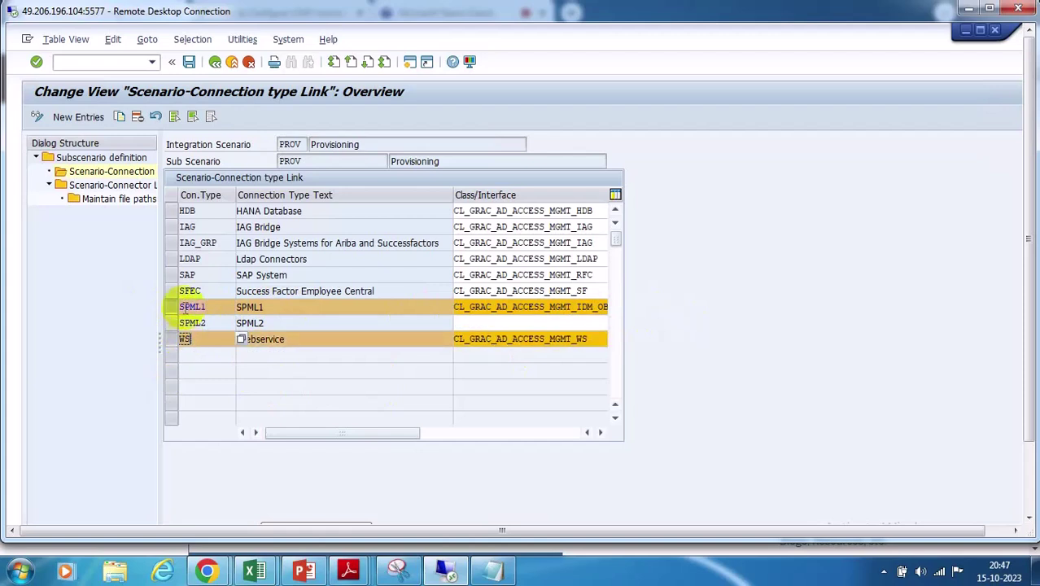
{"action": "left_click", "coordinate": [171, 306]}
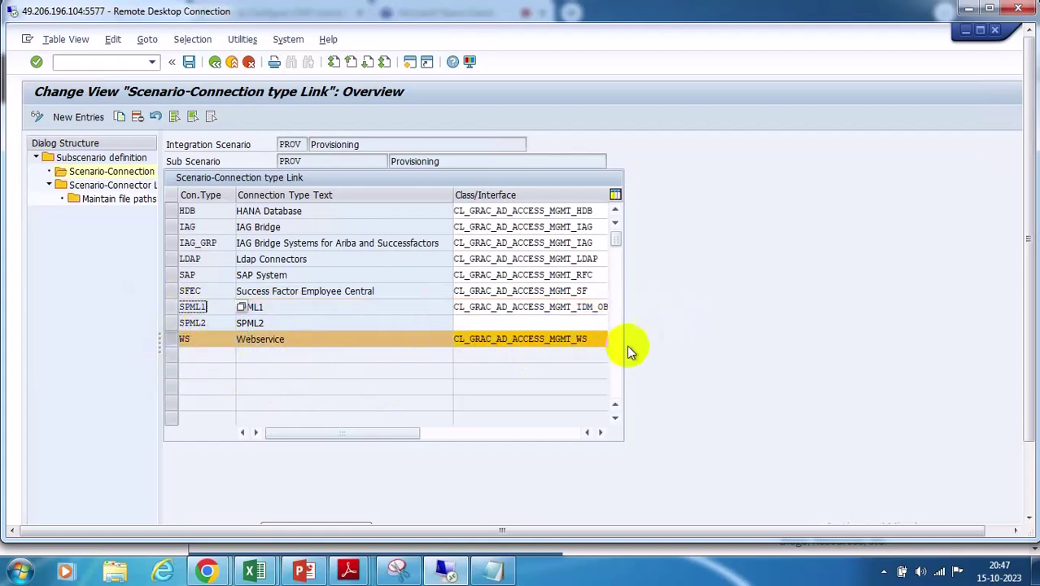
{"action": "left_click", "coordinate": [262, 339]}
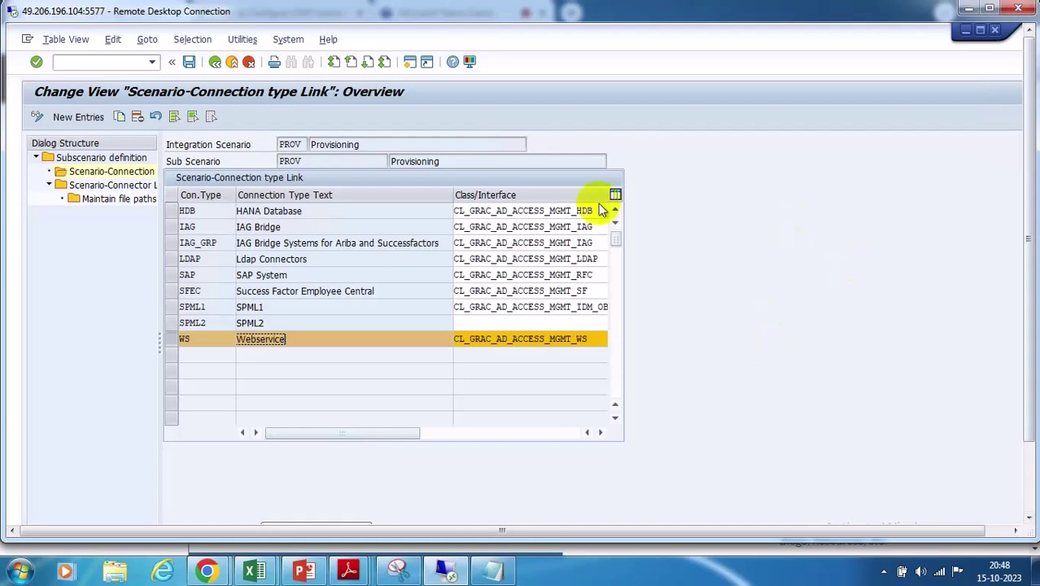
{"action": "left_click", "coordinate": [215, 63]}
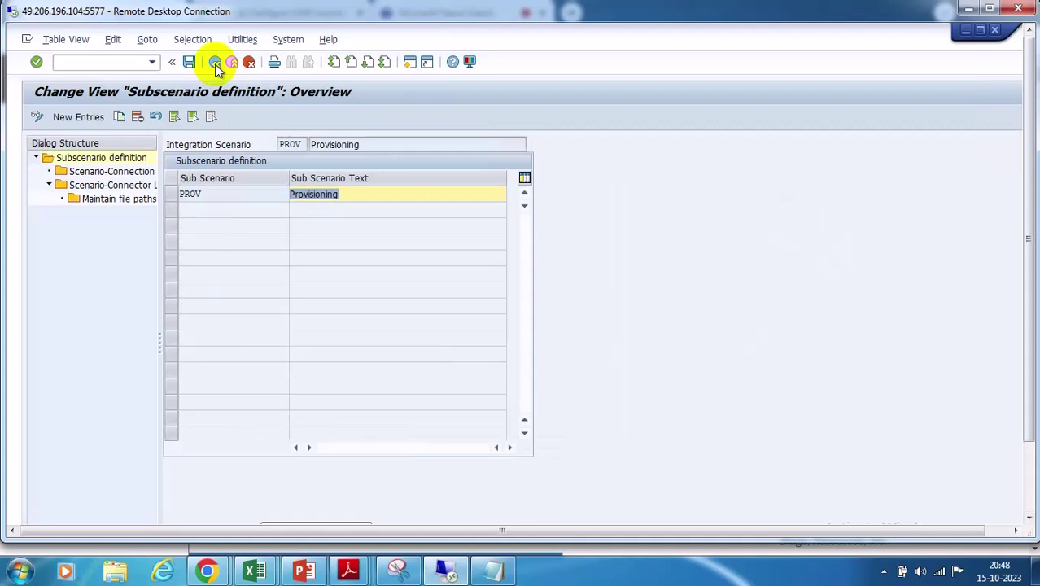
Reopen PROV's connection type links, review the IAG rows, and select the LDAP Connectors entry
{"action": "left_click", "coordinate": [172, 195]}
{"action": "double_click", "coordinate": [121, 174]}
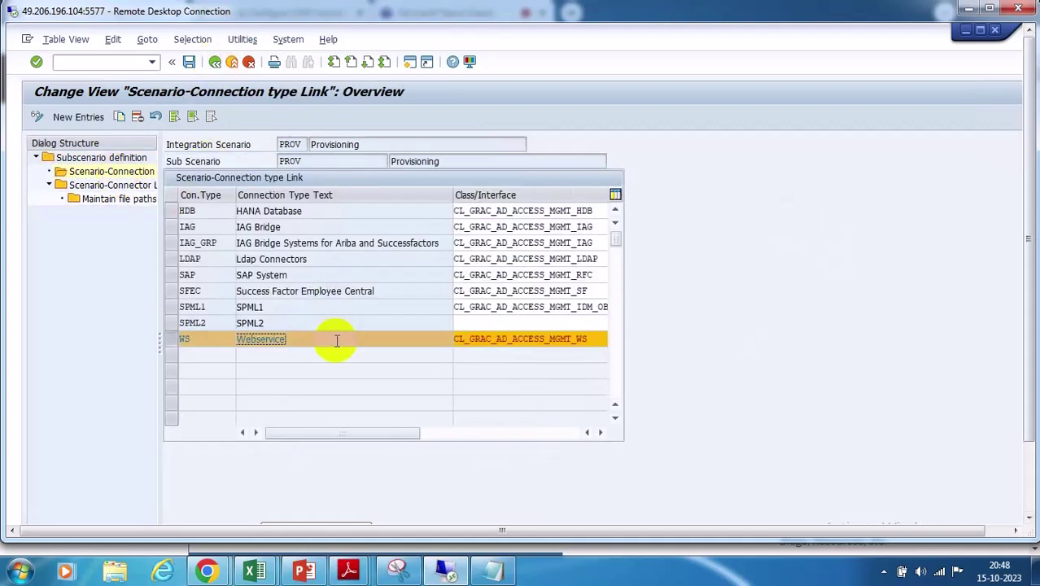
{"action": "left_click", "coordinate": [173, 242]}
{"action": "left_click", "coordinate": [439, 243]}
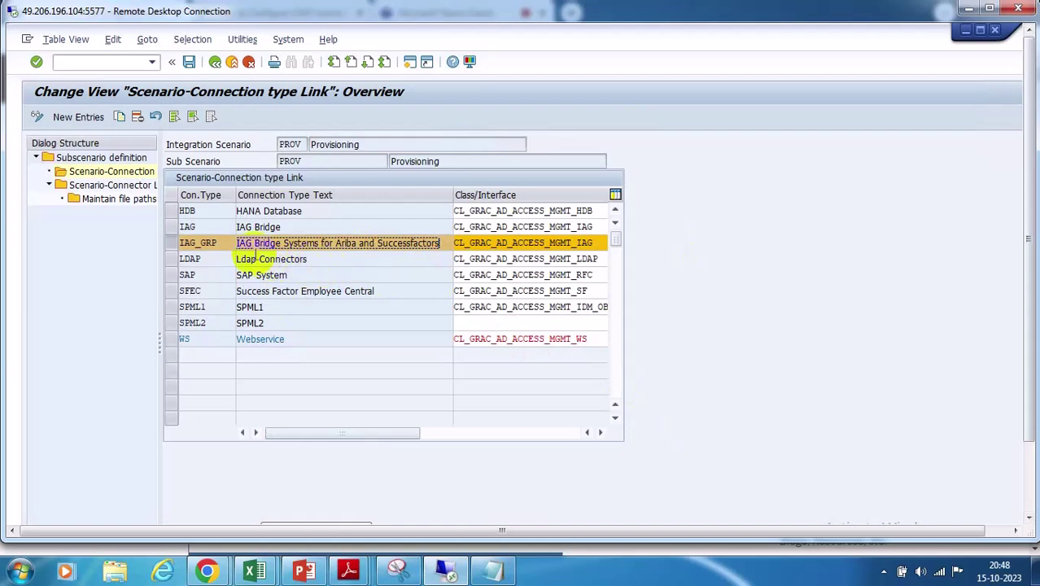
{"action": "left_click", "coordinate": [168, 226]}
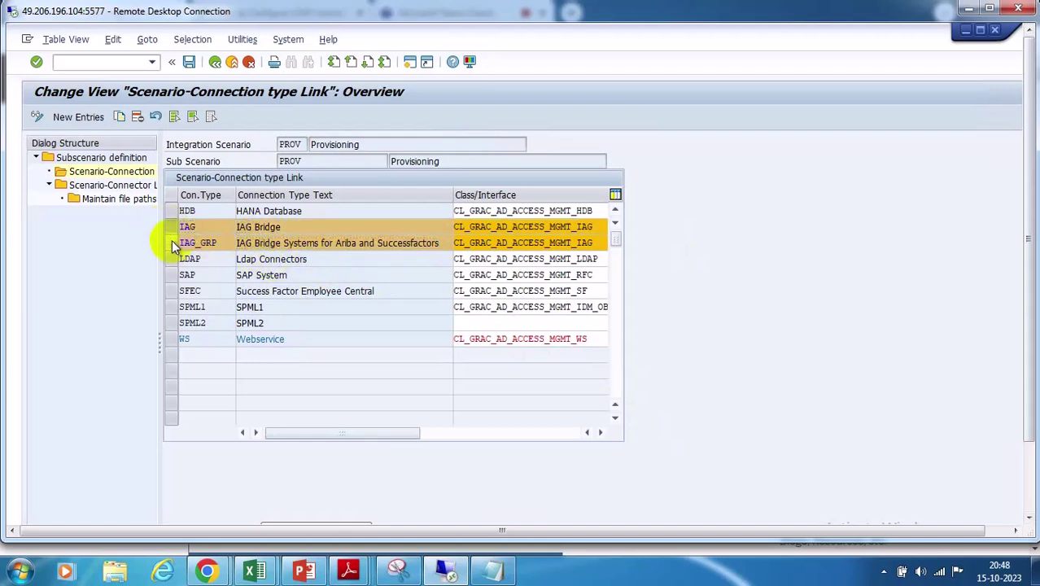
{"action": "left_click_drag", "start_coordinate": [237, 227], "coordinate": [283, 227]}
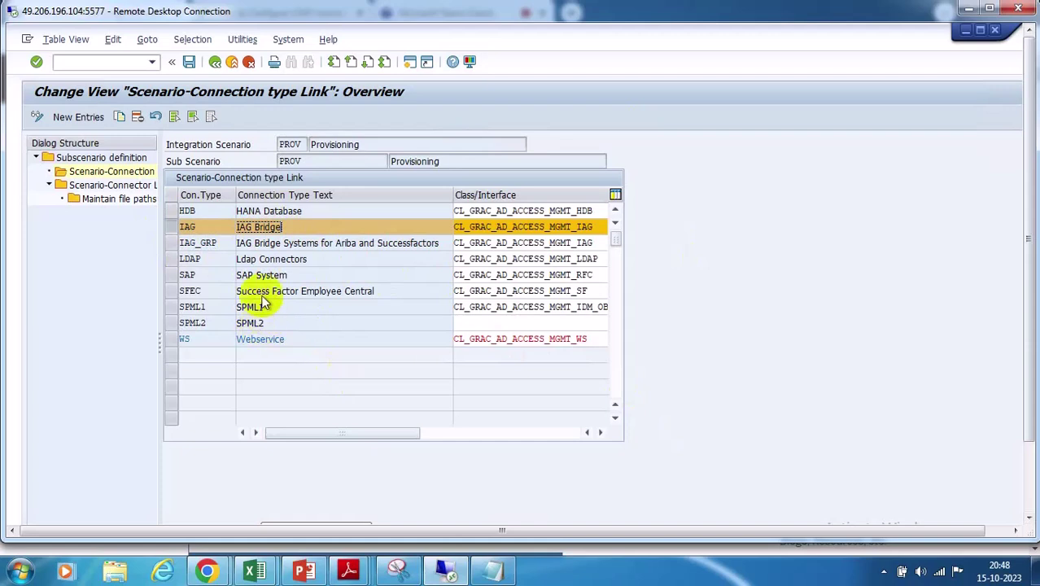
{"action": "left_click", "coordinate": [438, 244]}
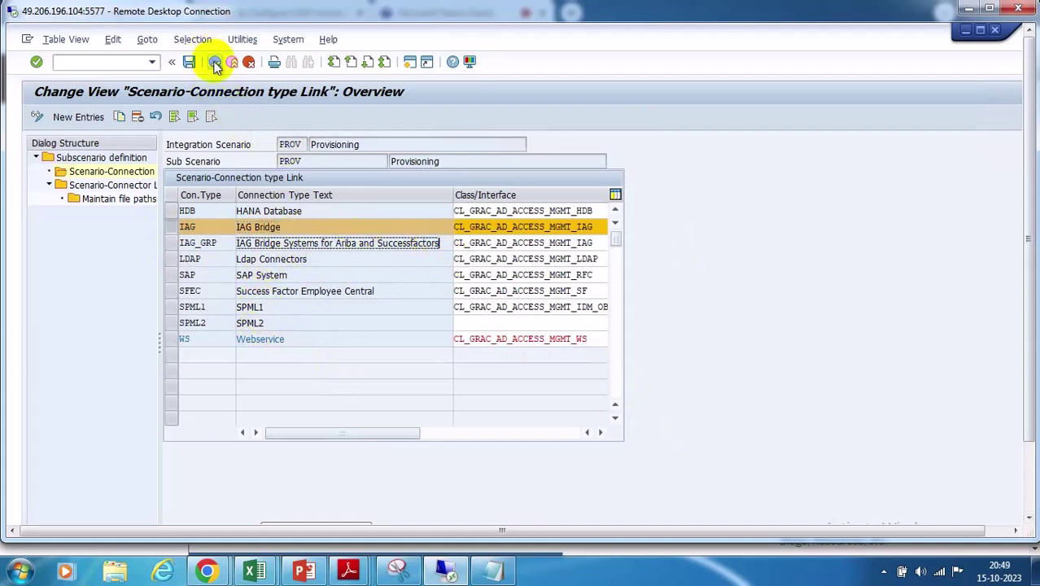
{"action": "left_click", "coordinate": [179, 259]}
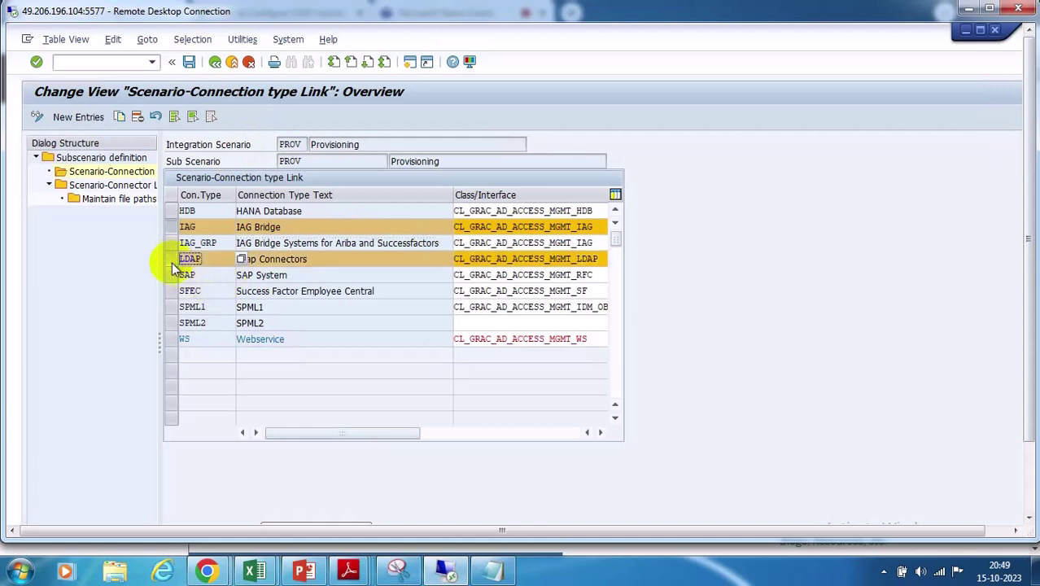
{"action": "left_click", "coordinate": [175, 229]}
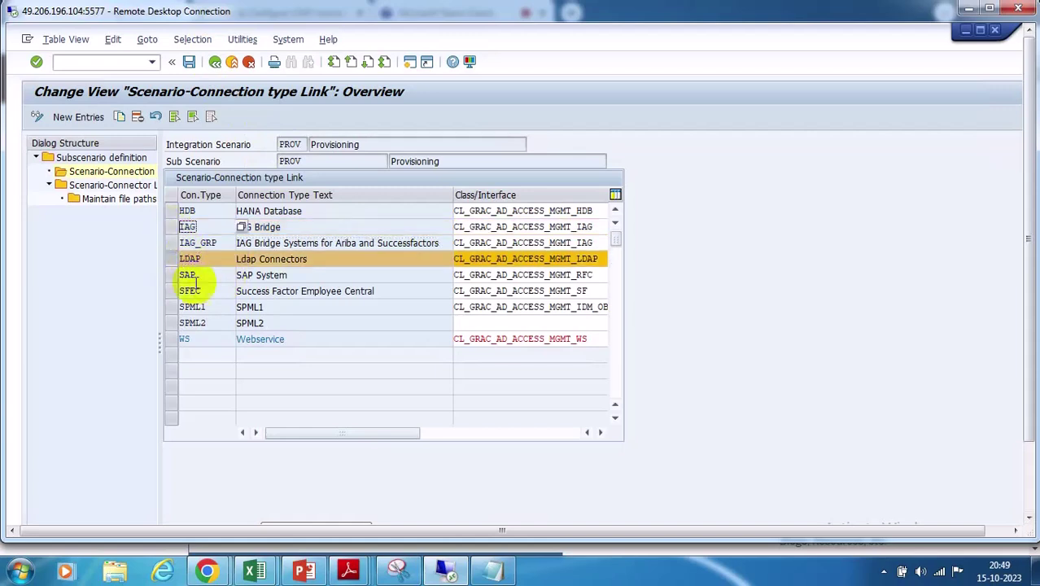
{"action": "left_click", "coordinate": [334, 258]}
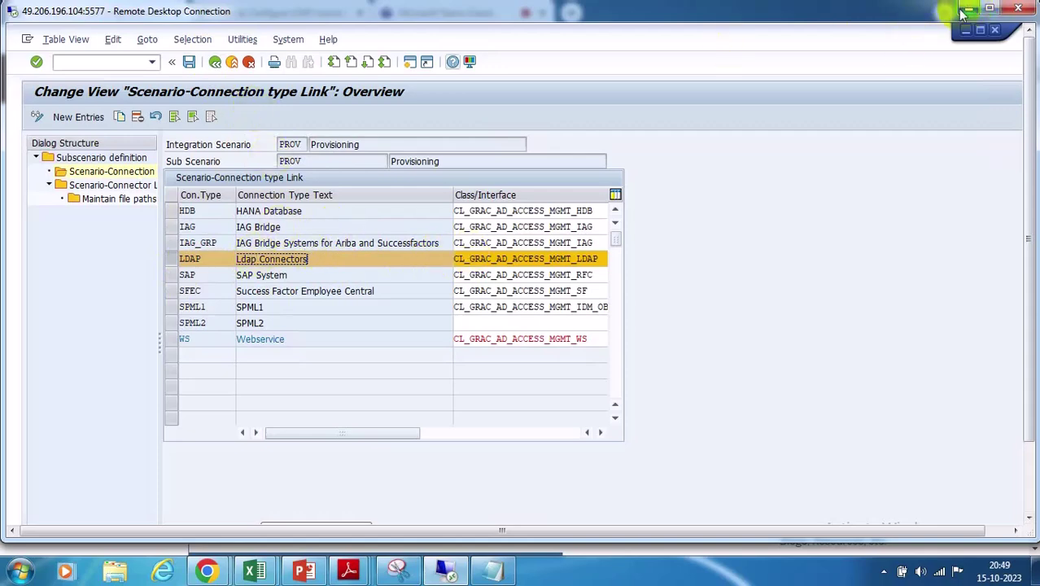
Minimize the SAP session and scroll the blog in the browser
{"action": "left_click", "coordinate": [971, 9]}
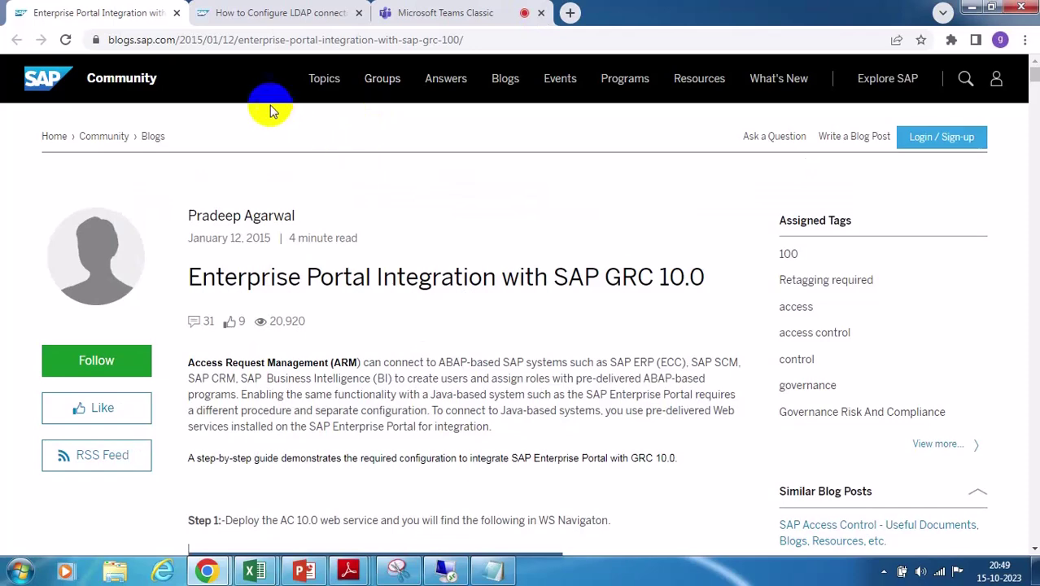
{"action": "scroll", "coordinate": [452, 336], "scroll_direction": "down", "scroll_amount": 12}
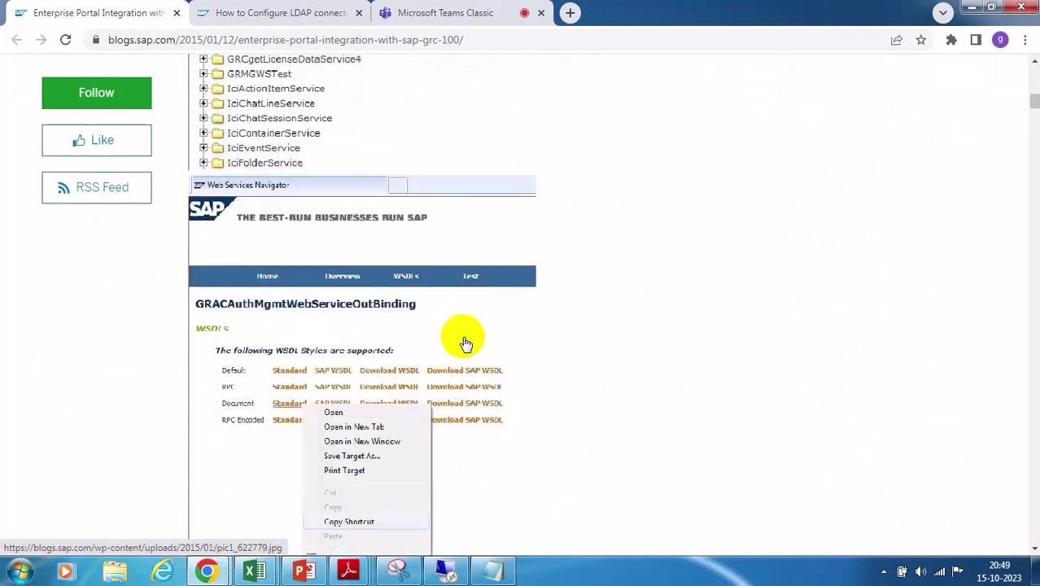
{"action": "scroll", "coordinate": [643, 326], "scroll_direction": "down", "scroll_amount": 8}
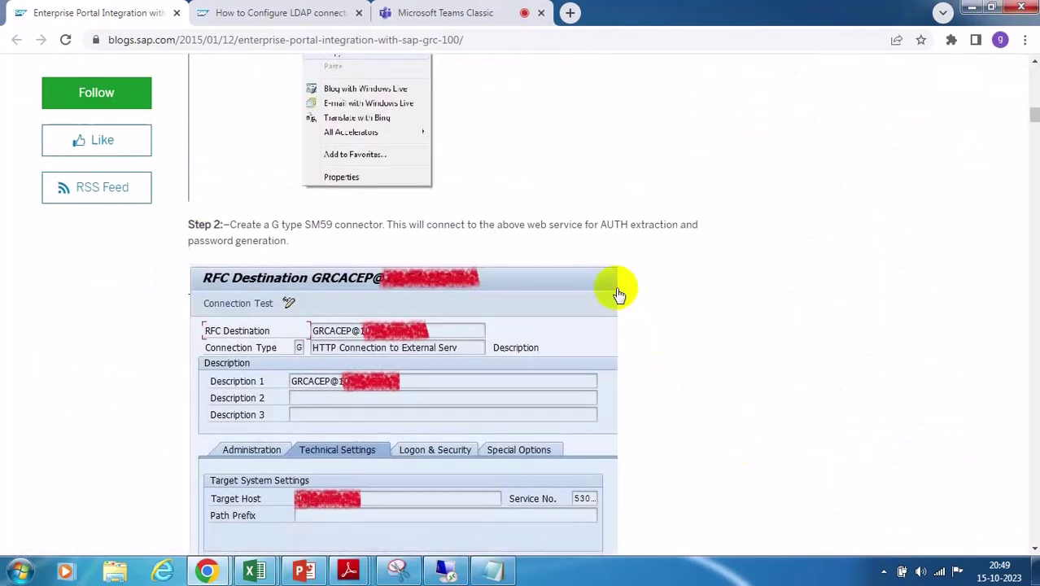
{"action": "scroll", "coordinate": [613, 286], "scroll_direction": "up", "scroll_amount": 4}
Open the How to Configure LDAP connector wiki and scroll through its RFC, LDAP connector and Server Names screenshots
{"action": "left_click", "coordinate": [246, 12]}
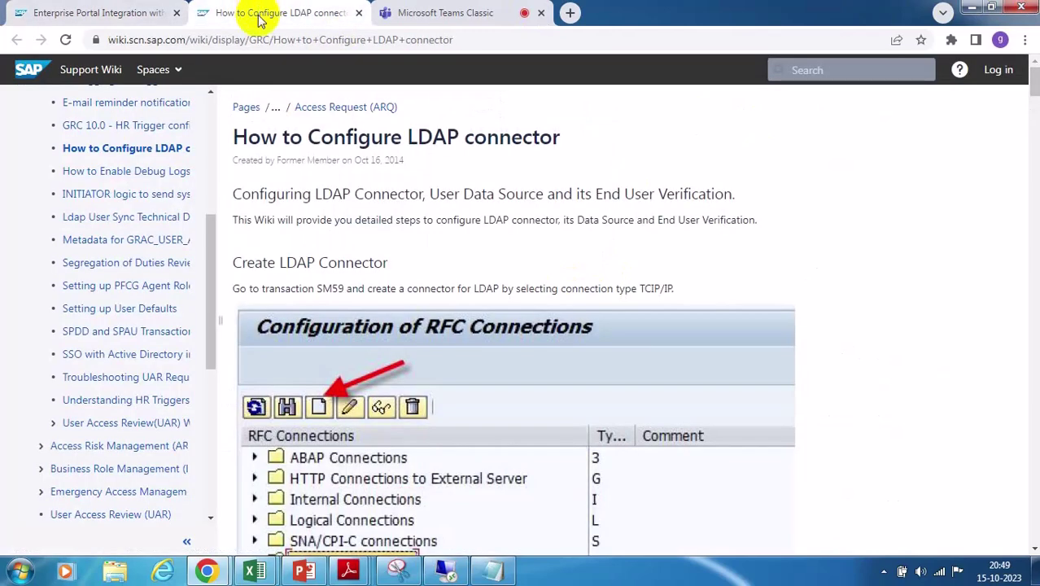
{"action": "scroll", "coordinate": [943, 364], "scroll_direction": "down", "scroll_amount": 2}
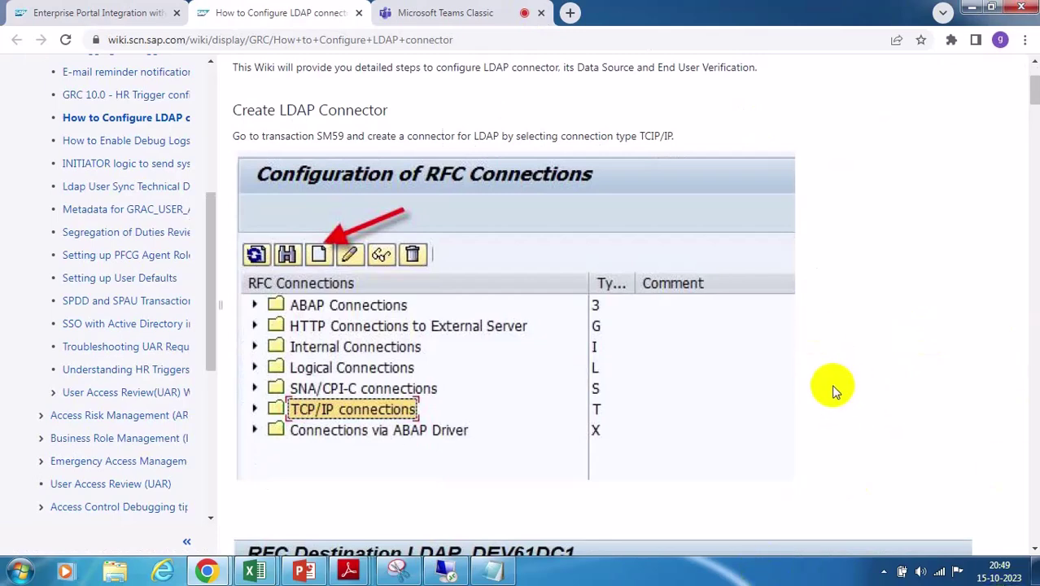
{"action": "scroll", "coordinate": [808, 371], "scroll_direction": "down", "scroll_amount": 5}
{"action": "scroll", "coordinate": [805, 365], "scroll_direction": "down", "scroll_amount": 3}
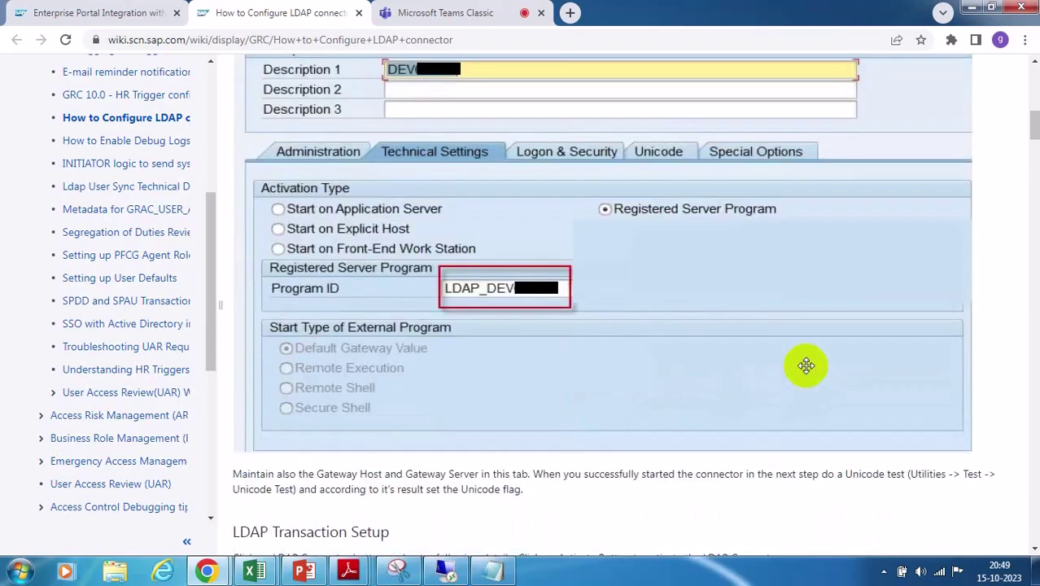
{"action": "scroll", "coordinate": [806, 365], "scroll_direction": "down", "scroll_amount": 9}
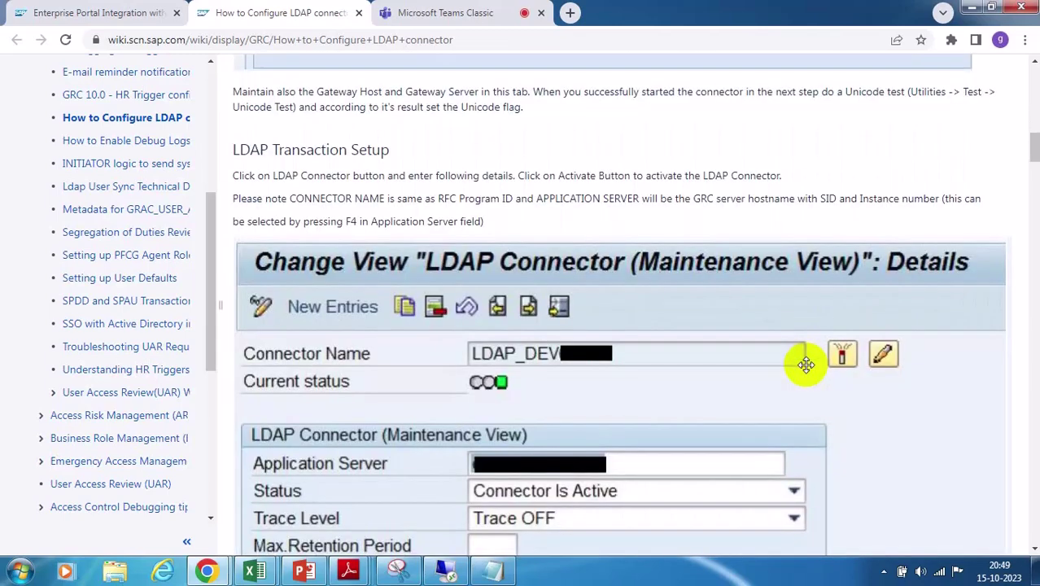
{"action": "scroll", "coordinate": [806, 365], "scroll_direction": "down", "scroll_amount": 7}
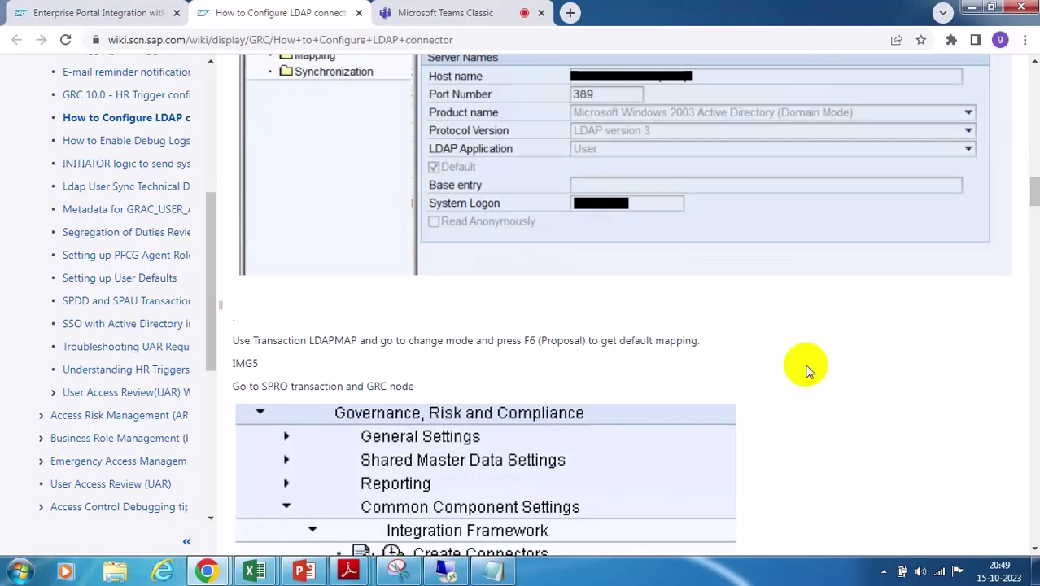
{"action": "scroll", "coordinate": [802, 370], "scroll_direction": "up", "scroll_amount": 5}
{"action": "scroll", "coordinate": [802, 367], "scroll_direction": "down", "scroll_amount": 9}
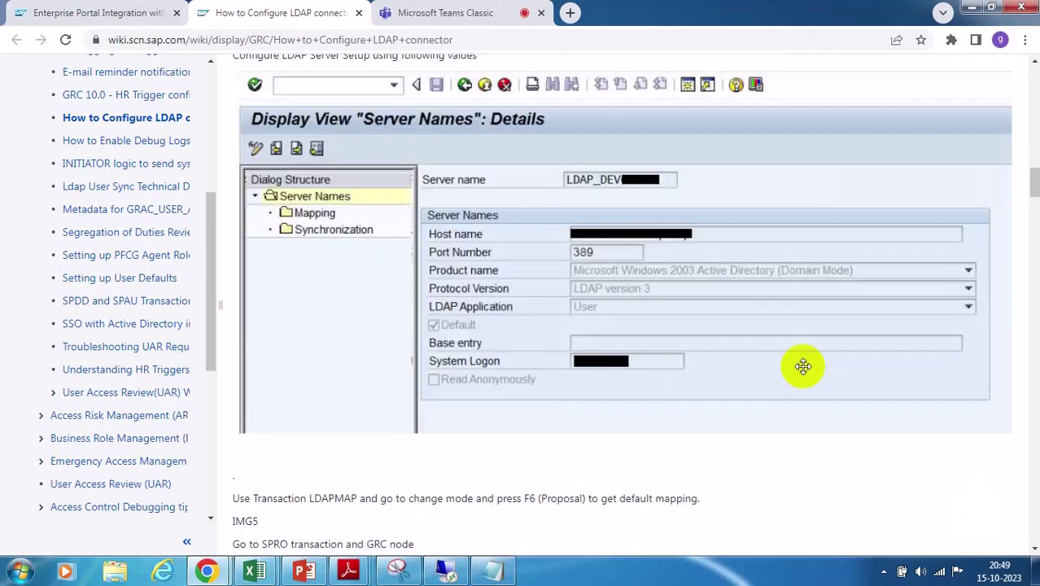
{"action": "scroll", "coordinate": [802, 367], "scroll_direction": "up", "scroll_amount": 10}
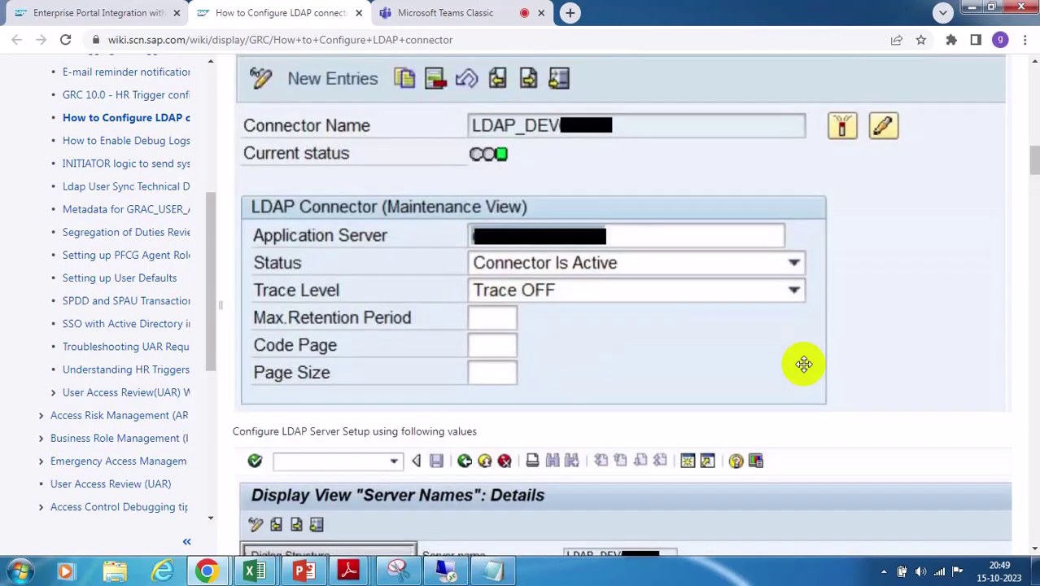
{"action": "scroll", "coordinate": [804, 364], "scroll_direction": "up", "scroll_amount": 5}
{"action": "scroll", "coordinate": [804, 364], "scroll_direction": "up", "scroll_amount": 4}
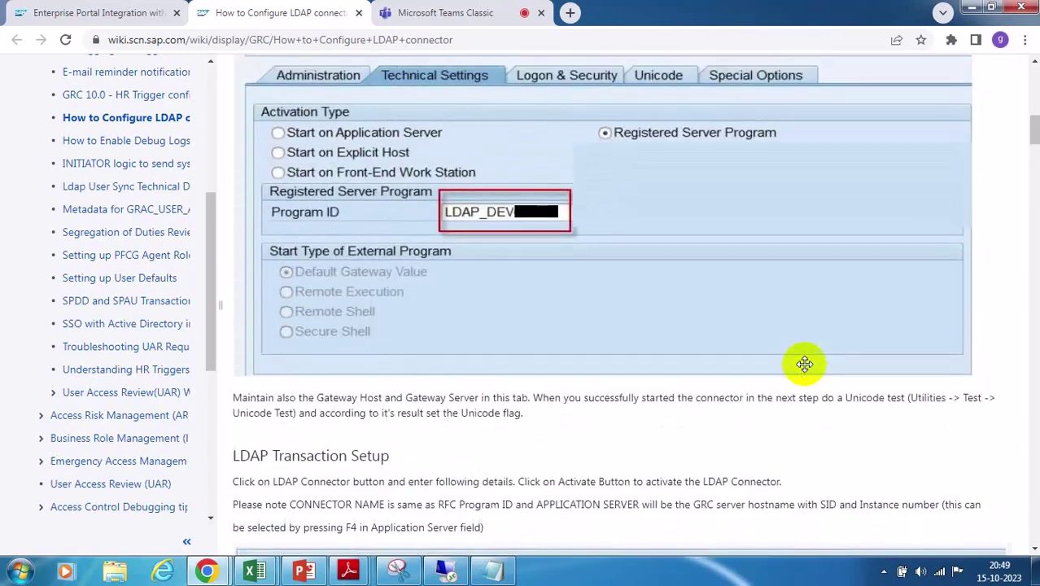
{"action": "scroll", "coordinate": [804, 363], "scroll_direction": "up", "scroll_amount": 5}
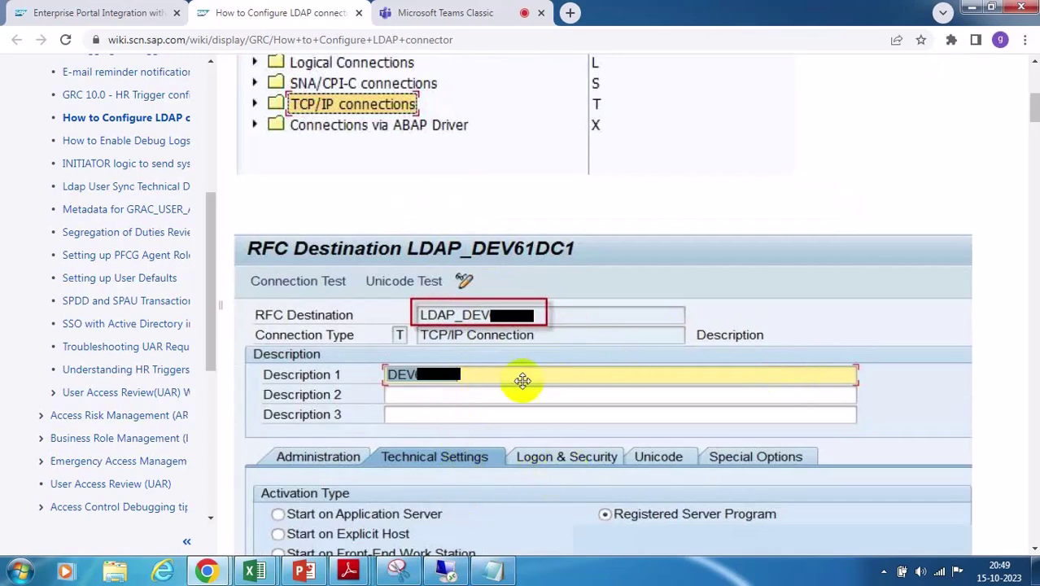
{"action": "scroll", "coordinate": [640, 344], "scroll_direction": "down", "scroll_amount": 1}
{"action": "scroll", "coordinate": [641, 344], "scroll_direction": "up", "scroll_amount": 3}
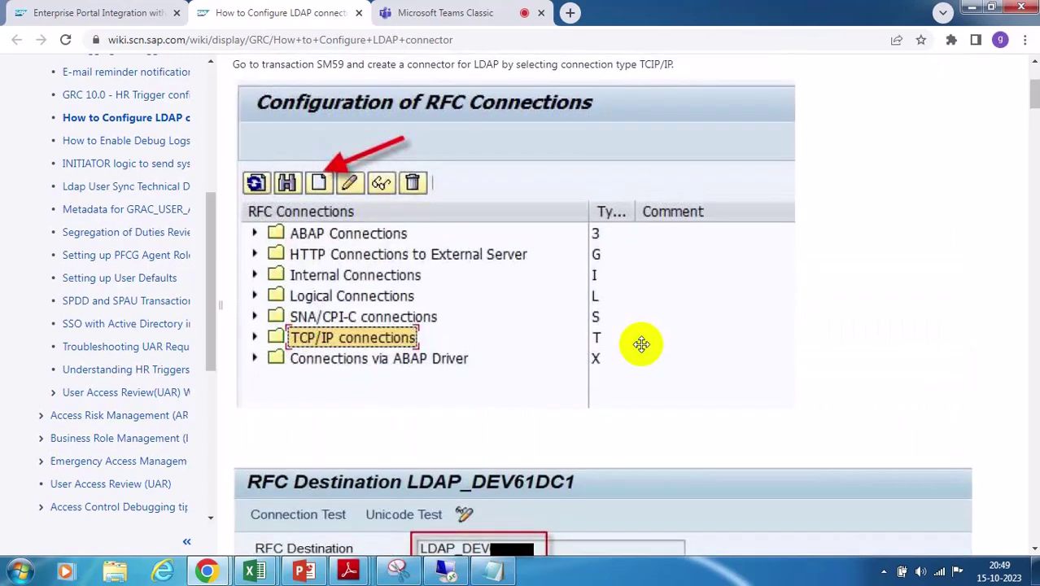
{"action": "scroll", "coordinate": [641, 344], "scroll_direction": "up", "scroll_amount": 2}
{"action": "scroll", "coordinate": [641, 345], "scroll_direction": "up", "scroll_amount": 1}
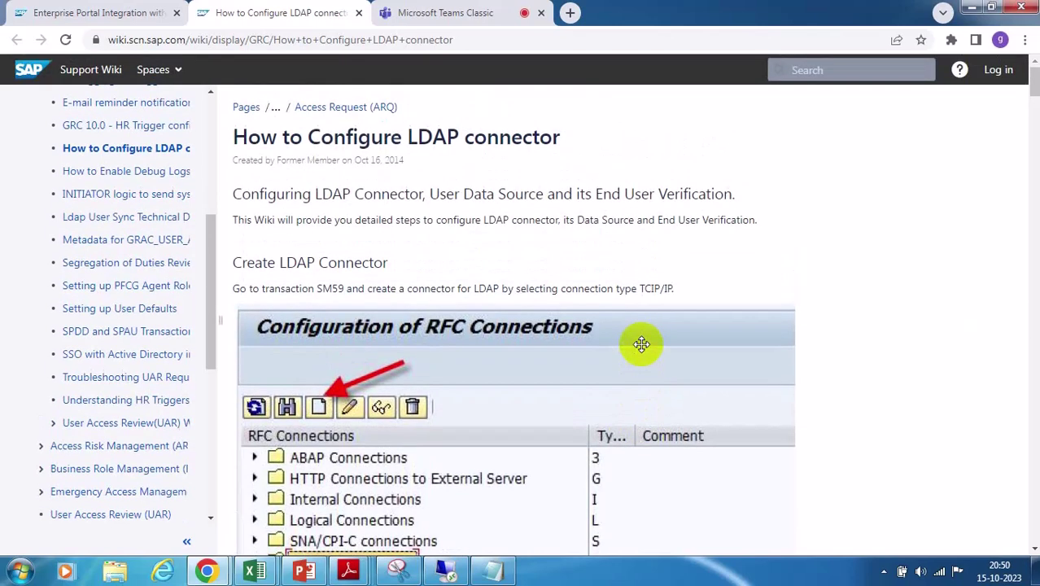
Skim the blog's RFC destination and logical port Steps 2–5, then return to the LDAP connector guide
{"action": "left_click", "coordinate": [41, 12]}
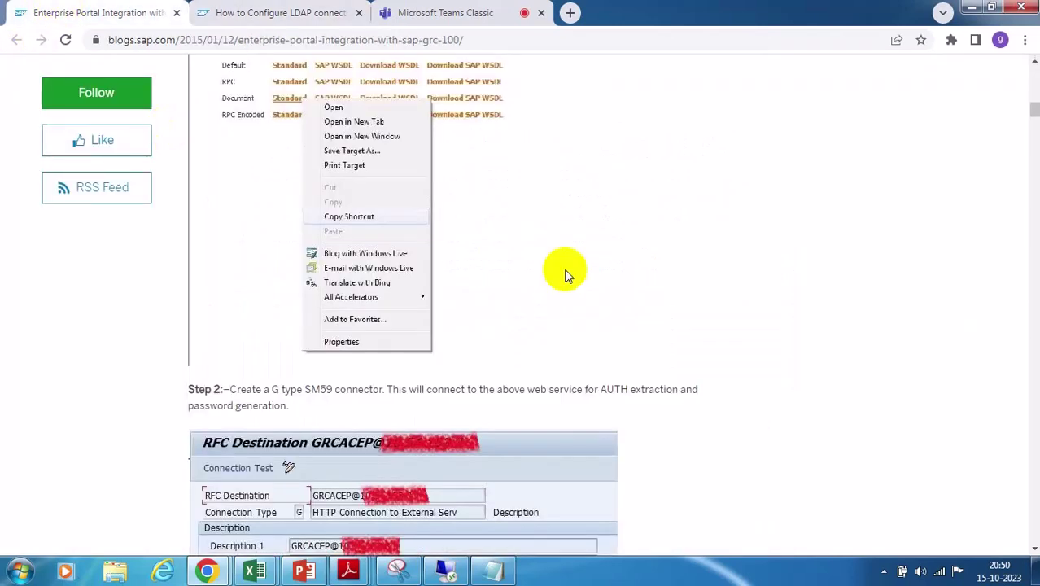
{"action": "scroll", "coordinate": [623, 284], "scroll_direction": "down", "scroll_amount": 2}
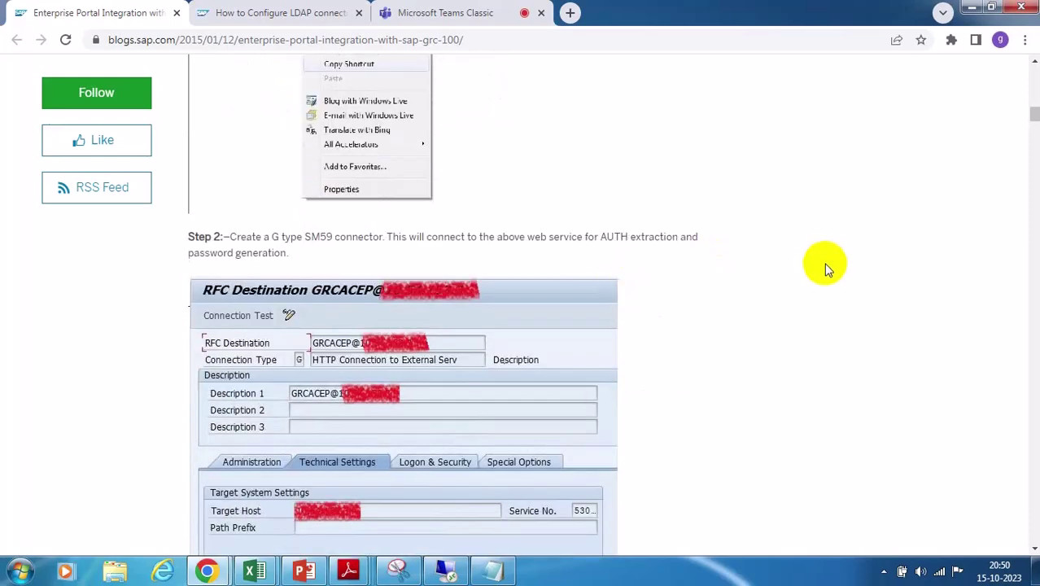
{"action": "scroll", "coordinate": [826, 281], "scroll_direction": "down", "scroll_amount": 5}
{"action": "scroll", "coordinate": [824, 280], "scroll_direction": "down", "scroll_amount": 9}
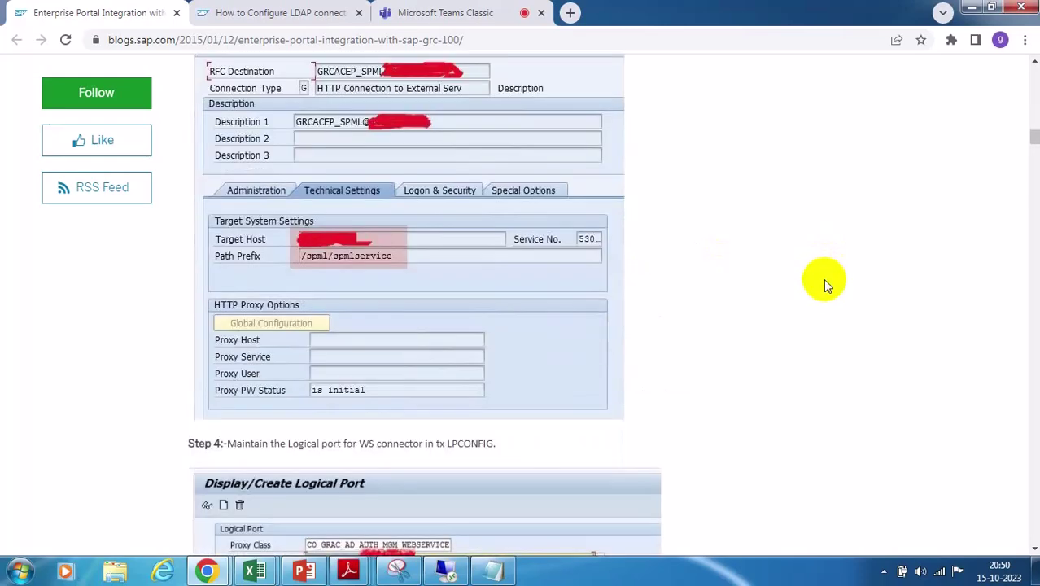
{"action": "scroll", "coordinate": [823, 281], "scroll_direction": "down", "scroll_amount": 4}
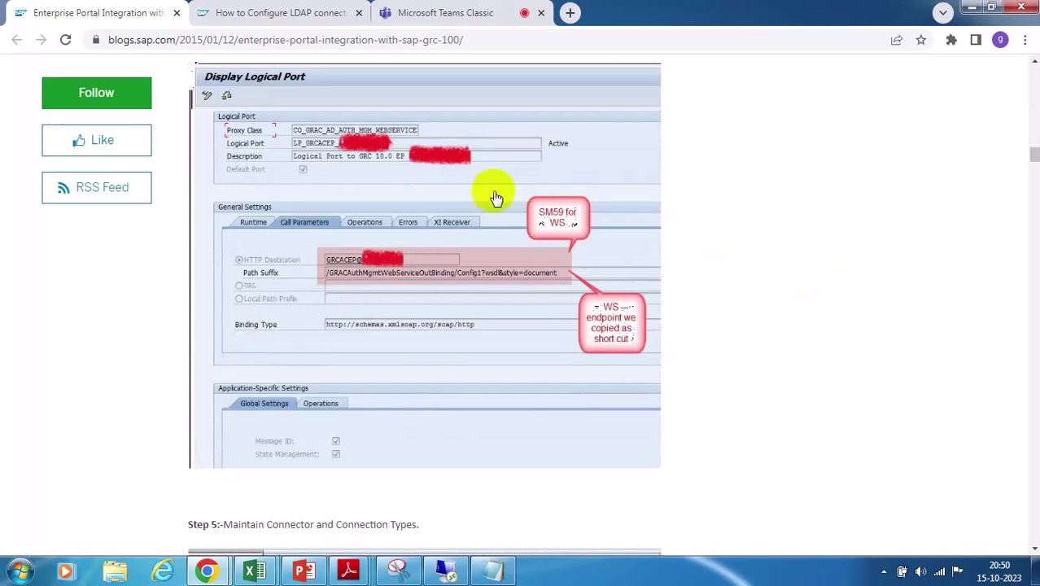
{"action": "left_click", "coordinate": [280, 14]}
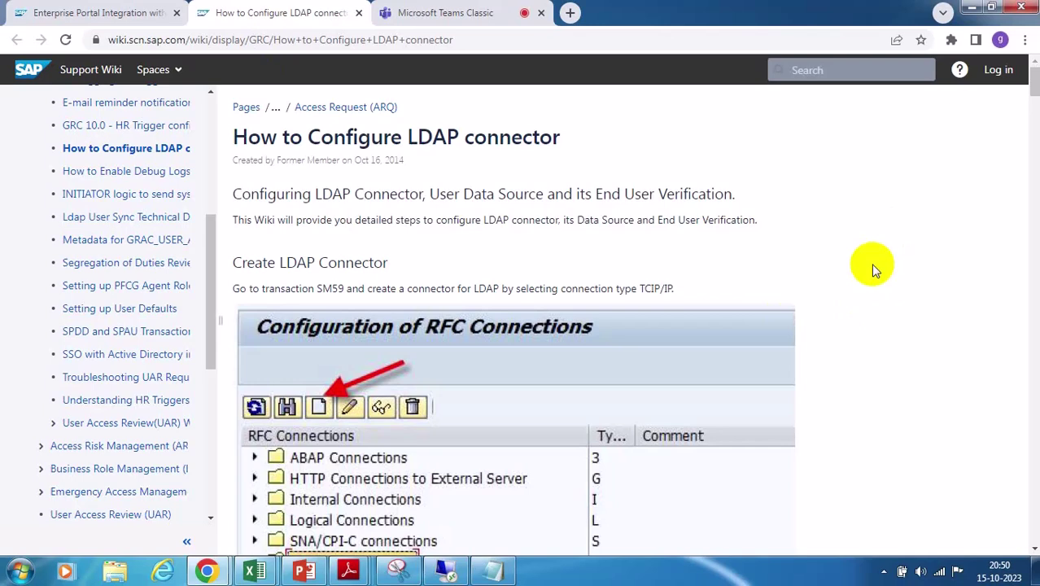
Back out twice from the connection type settings to the Display IMG tree, scroll it to the top, and minimize SAP
{"action": "left_click", "coordinate": [449, 567]}
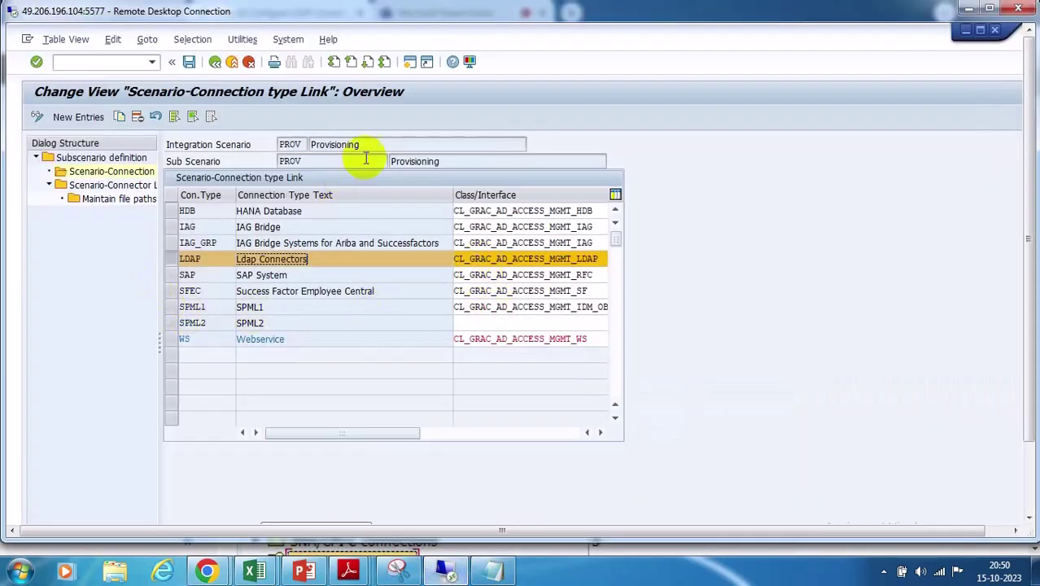
{"action": "left_click", "coordinate": [214, 62]}
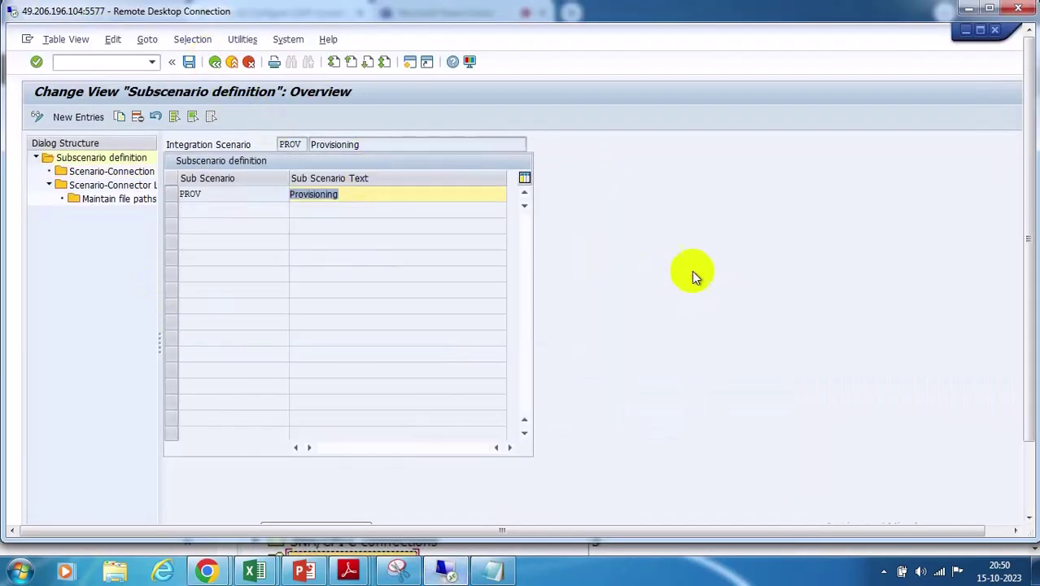
{"action": "left_click", "coordinate": [214, 63]}
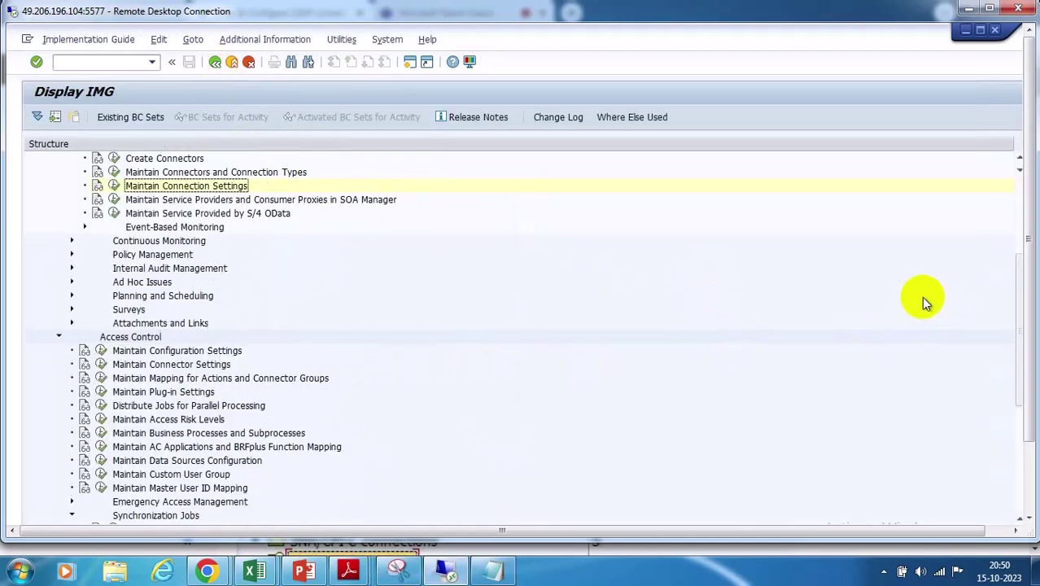
{"action": "left_click", "coordinate": [1020, 197]}
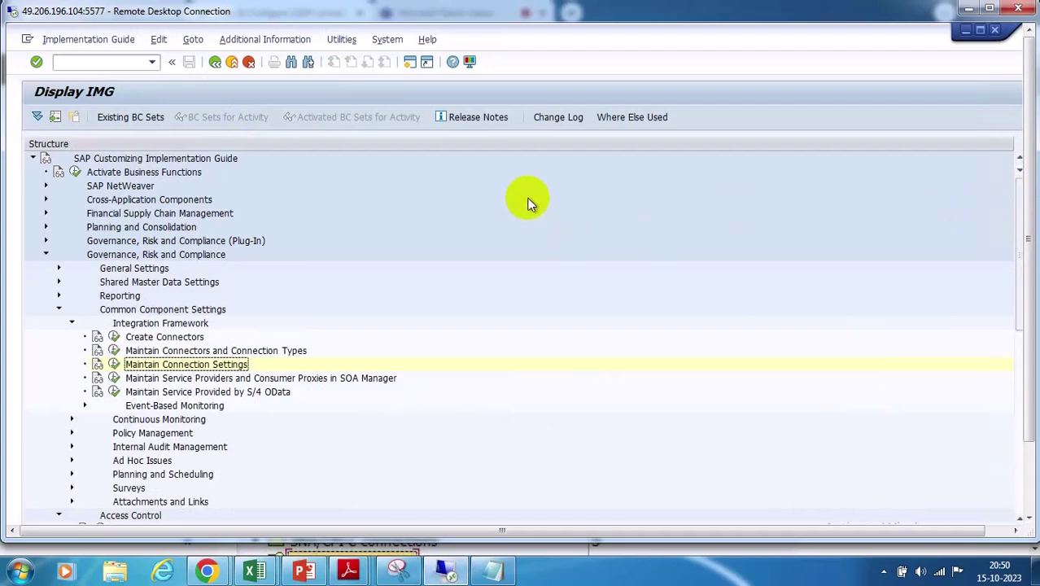
{"action": "left_click", "coordinate": [969, 8]}
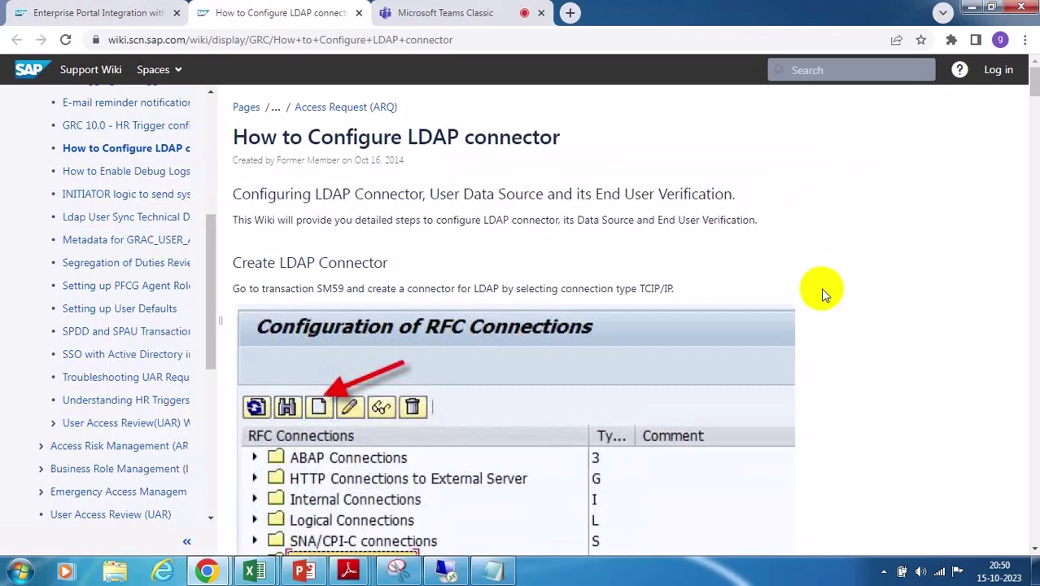
Scroll the LDAP wiki guide past the Technical Settings screenshot down to LDAP Transaction Setup
{"action": "scroll", "coordinate": [822, 288], "scroll_direction": "down", "scroll_amount": 2}
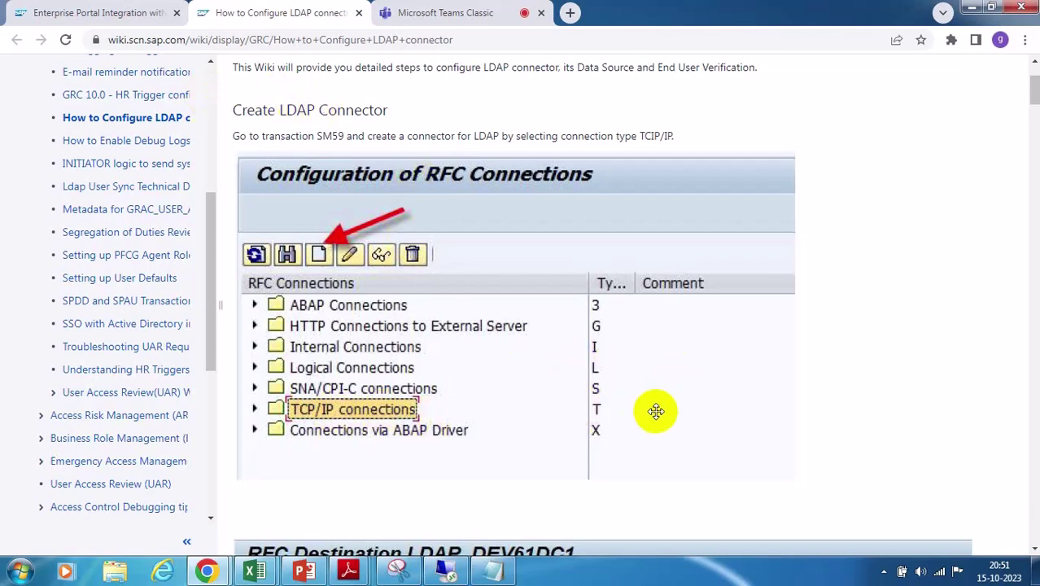
{"action": "scroll", "coordinate": [655, 407], "scroll_direction": "down", "scroll_amount": 3}
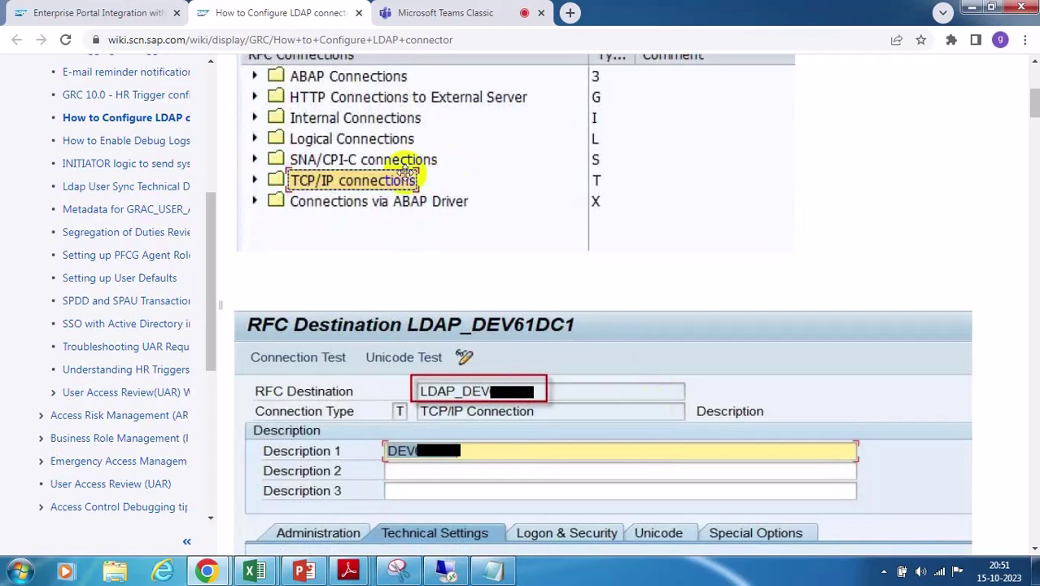
{"action": "scroll", "coordinate": [581, 232], "scroll_direction": "down", "scroll_amount": 3}
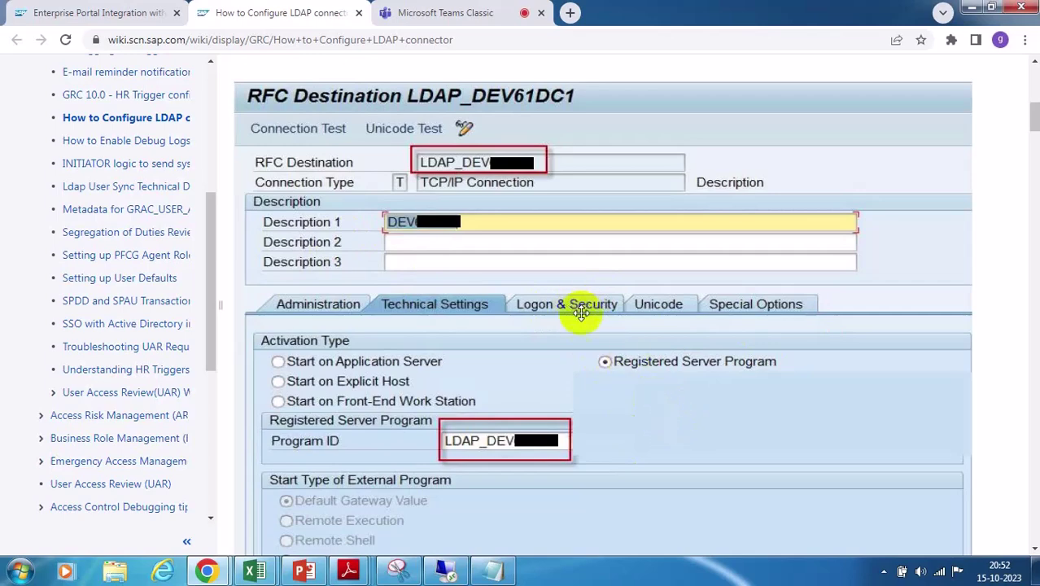
{"action": "scroll", "coordinate": [580, 313], "scroll_direction": "down", "scroll_amount": 2}
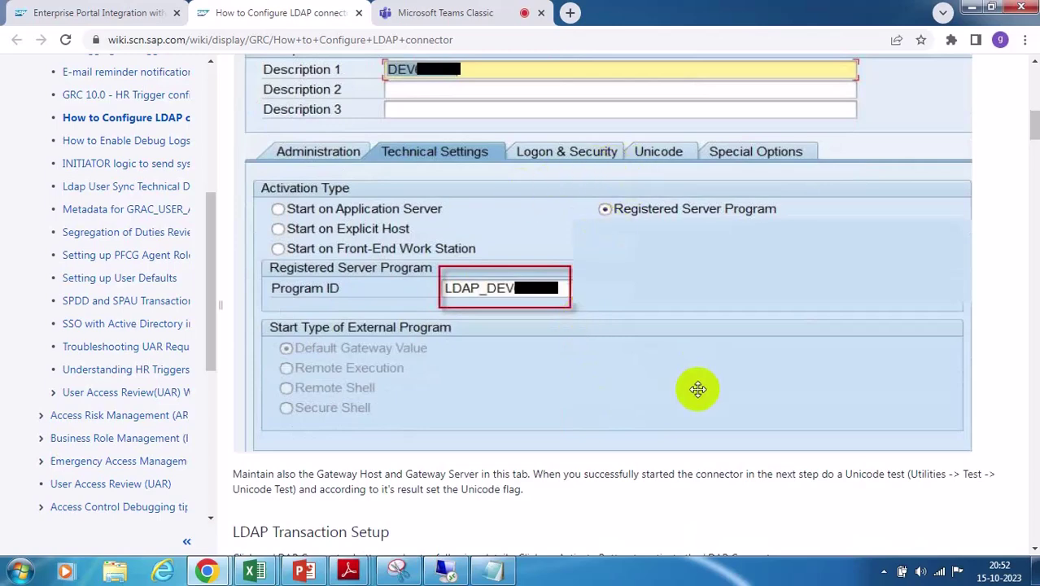
{"action": "scroll", "coordinate": [691, 382], "scroll_direction": "down", "scroll_amount": 4}
{"action": "scroll", "coordinate": [694, 375], "scroll_direction": "down", "scroll_amount": 1}
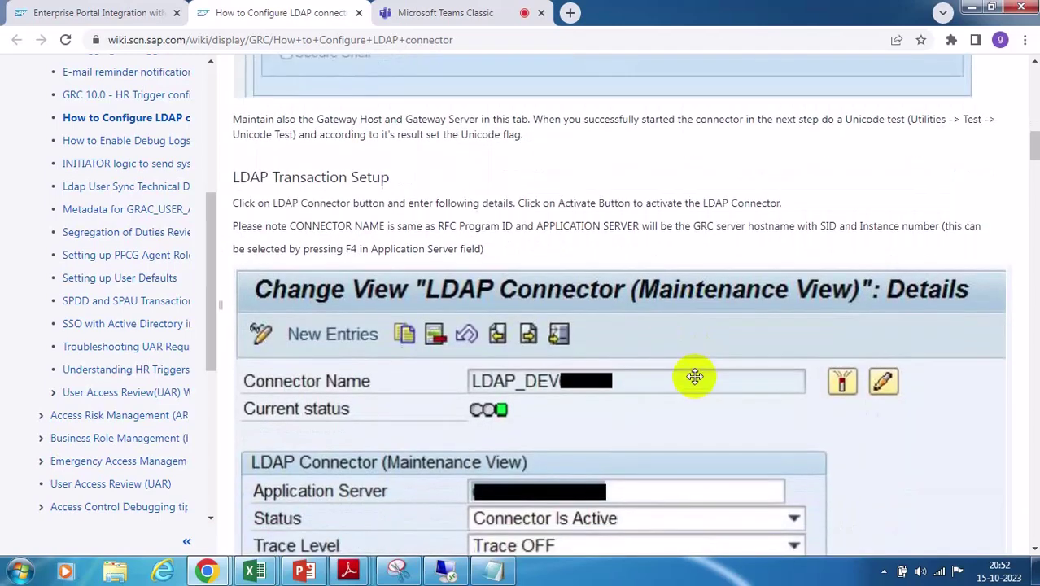
{"action": "scroll", "coordinate": [694, 375], "scroll_direction": "up", "scroll_amount": 6}
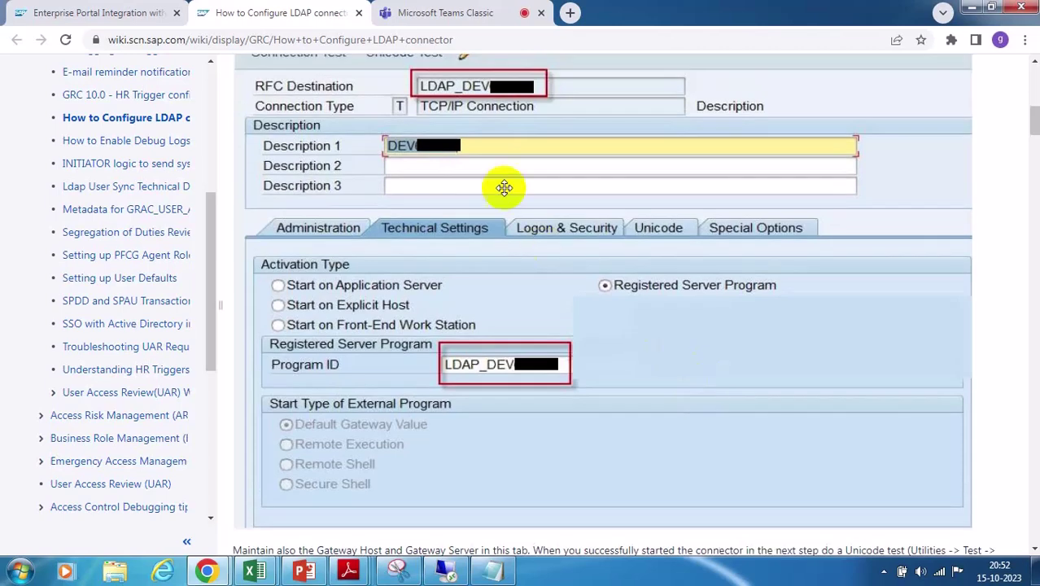
{"action": "scroll", "coordinate": [575, 401], "scroll_direction": "down", "scroll_amount": 7}
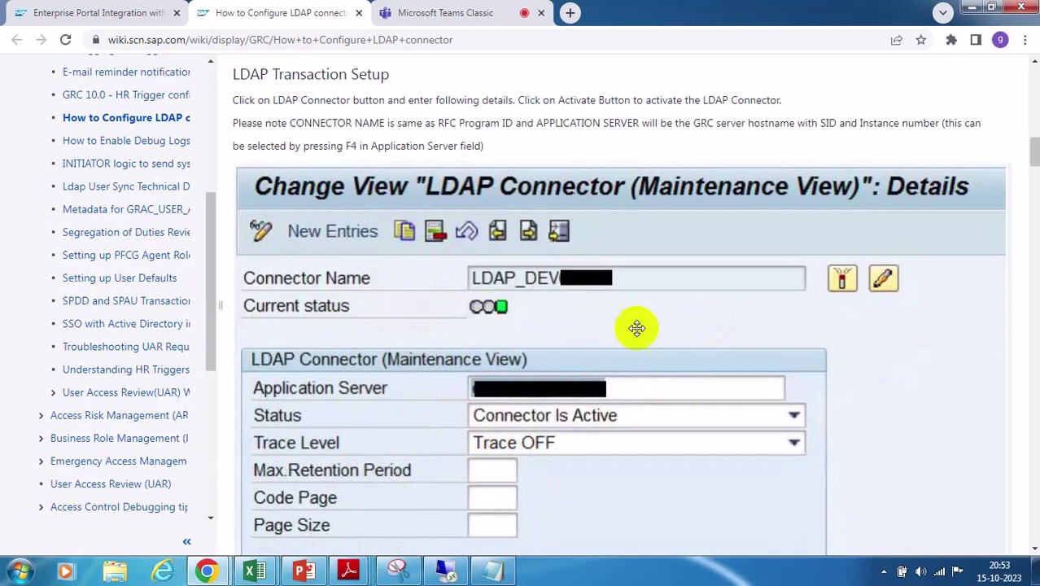
Return to SAP Easy Access and run transaction LDAP to reach the Directory Service Interface
{"action": "left_click", "coordinate": [446, 569]}
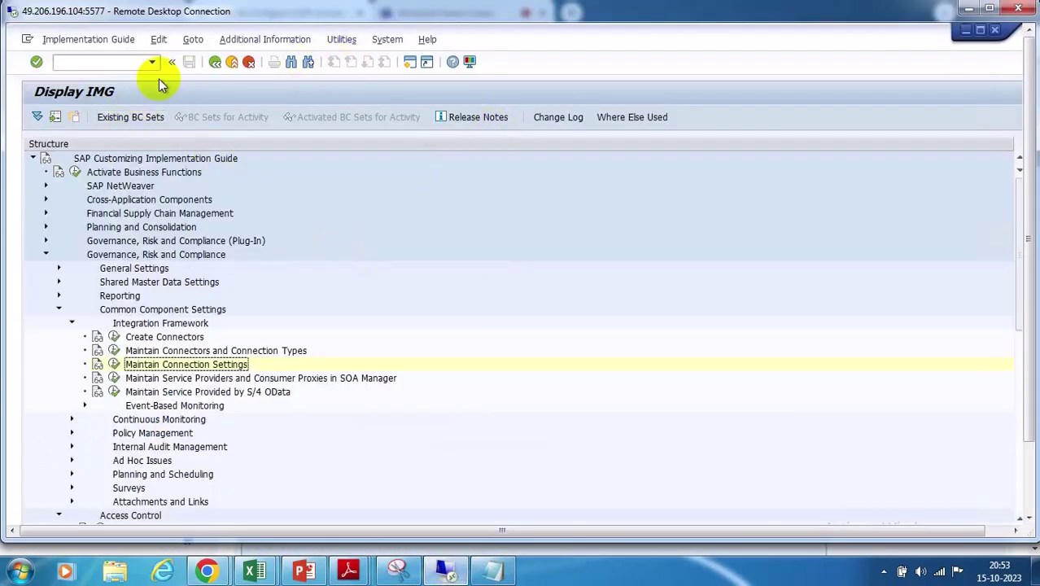
{"action": "left_click", "coordinate": [215, 62]}
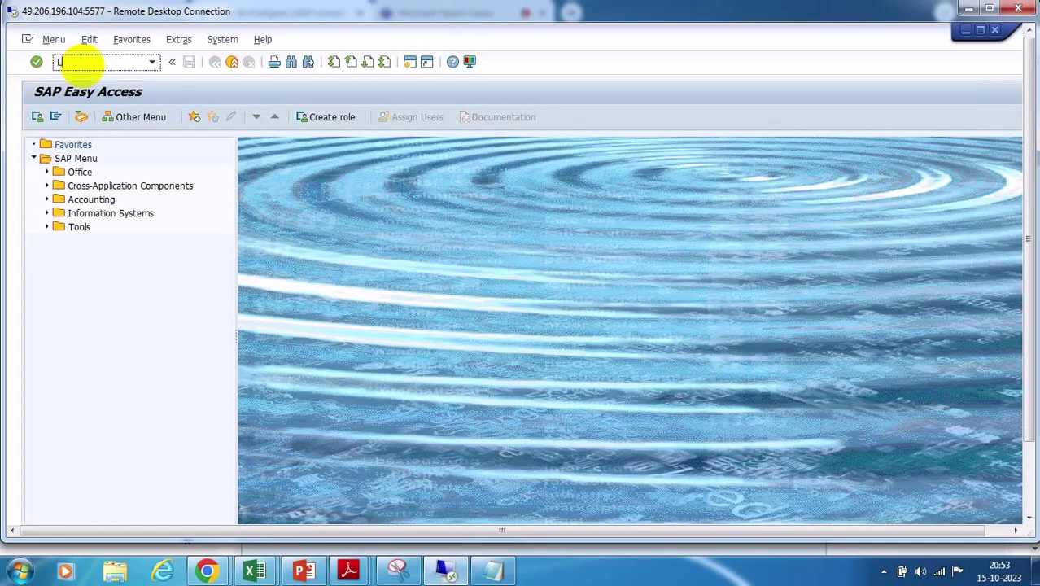
{"action": "key", "text": "Return"}
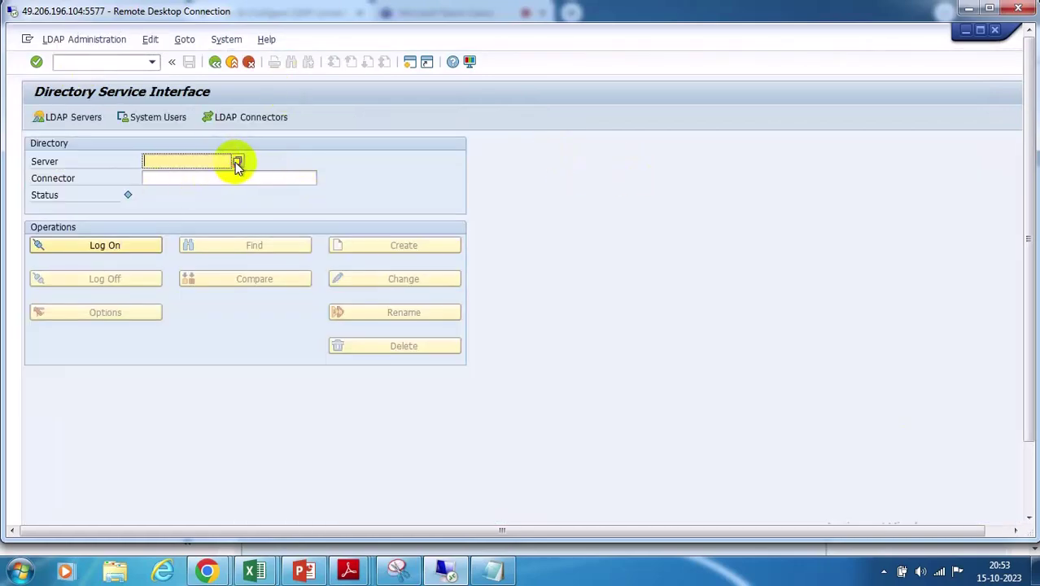
{"action": "key", "text": "Tab"}
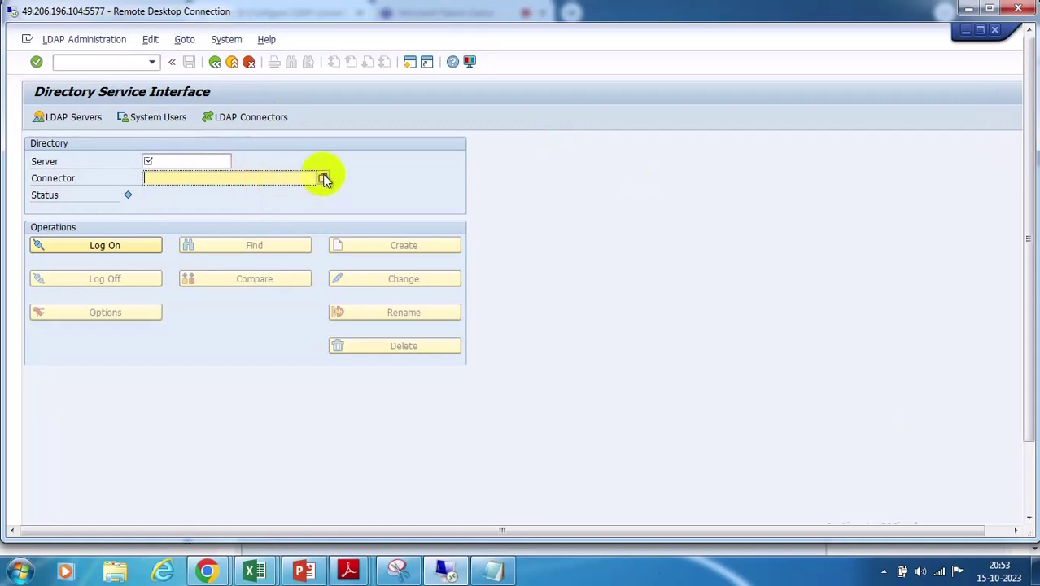
{"action": "left_click", "coordinate": [195, 160]}
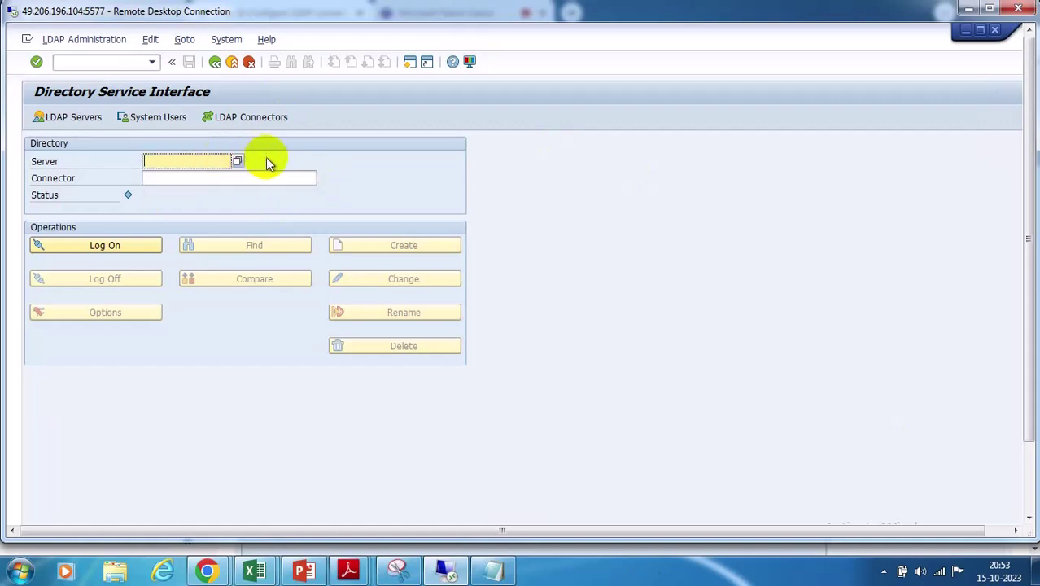
Consult the LDAP configuration guide in Chrome, then return to the SAP session
{"action": "mouse_move", "coordinate": [207, 574]}
{"action": "left_click", "coordinate": [156, 515]}
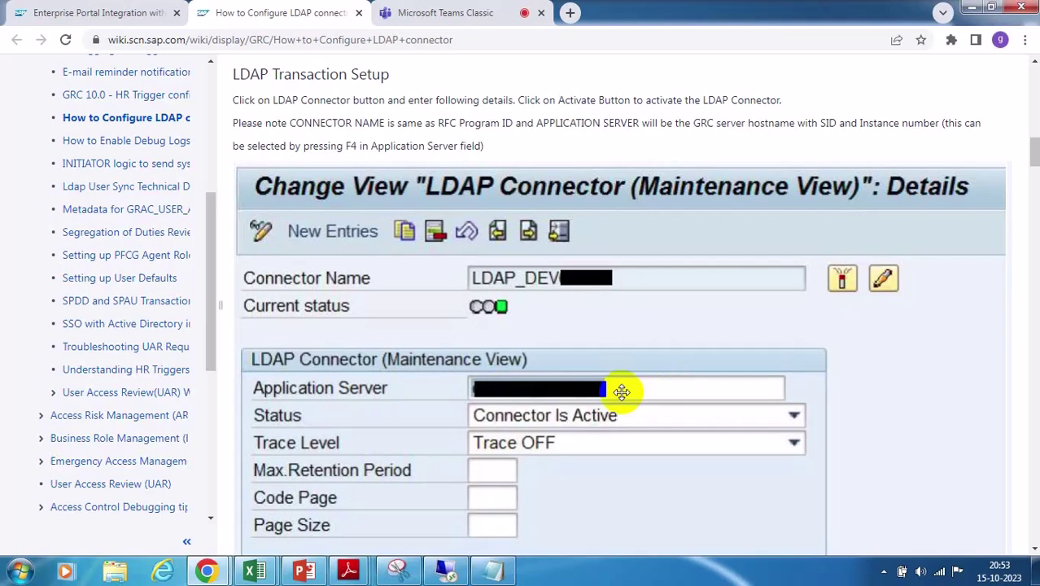
{"action": "left_click", "coordinate": [446, 570]}
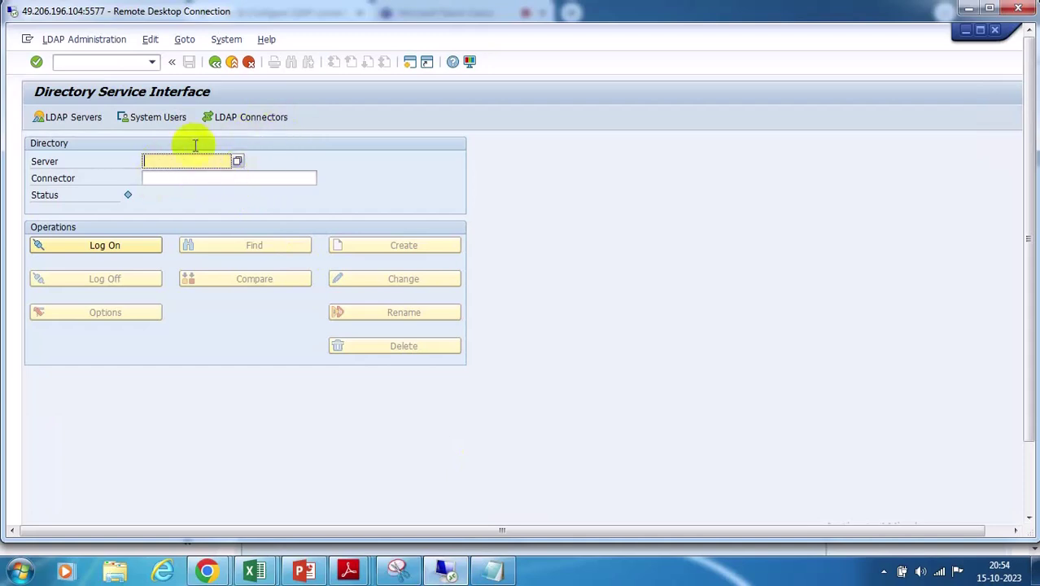
{"action": "left_click", "coordinate": [65, 121]}
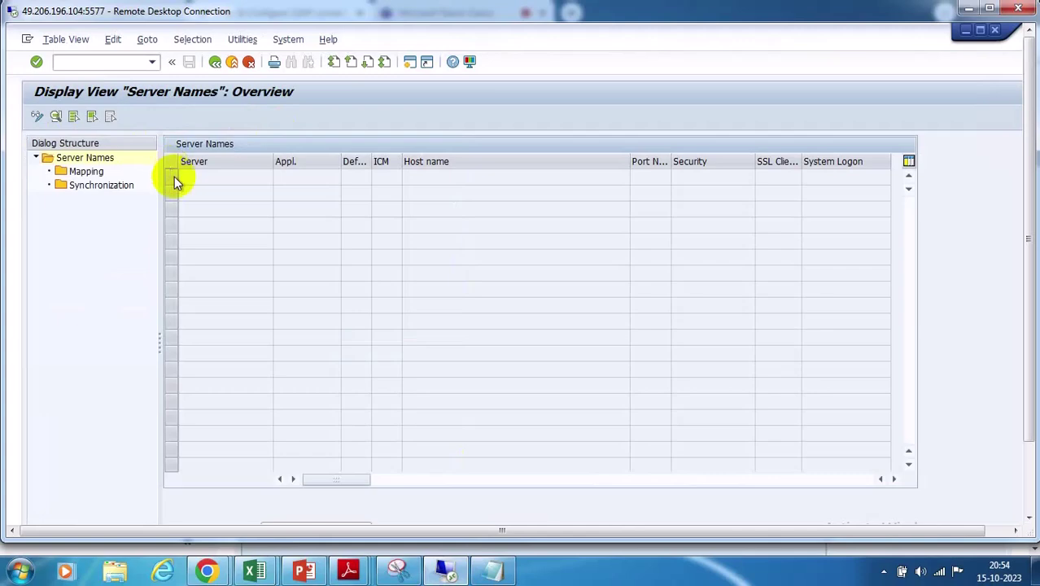
{"action": "left_click", "coordinate": [214, 62]}
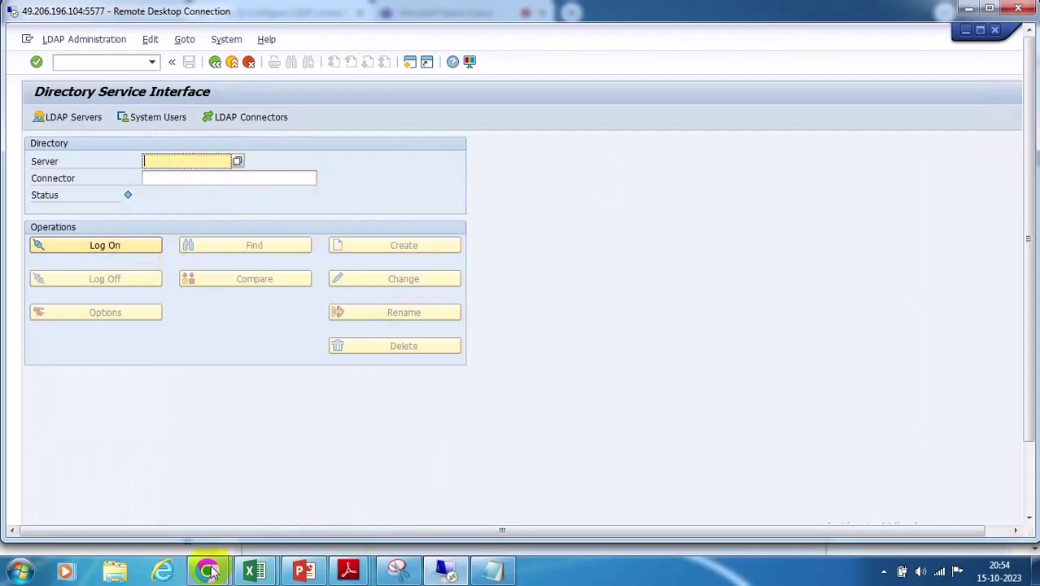
Scroll the wiki guide to the Configure LDAP Server Setup screenshot showing port 389 and LDAP version 3
{"action": "mouse_move", "coordinate": [209, 572]}
{"action": "left_click", "coordinate": [122, 481]}
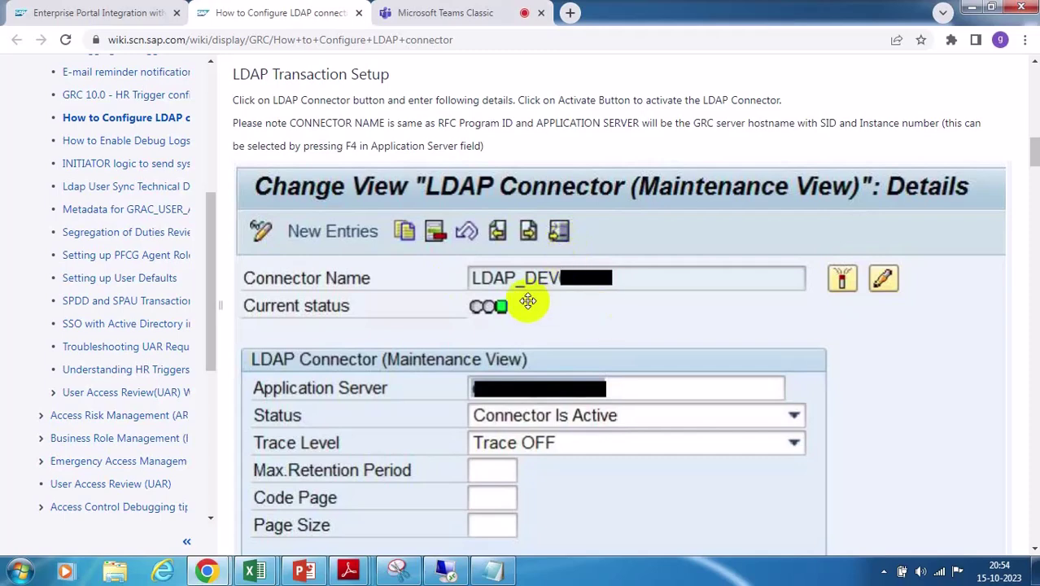
{"action": "scroll", "coordinate": [582, 410], "scroll_direction": "down", "scroll_amount": 2}
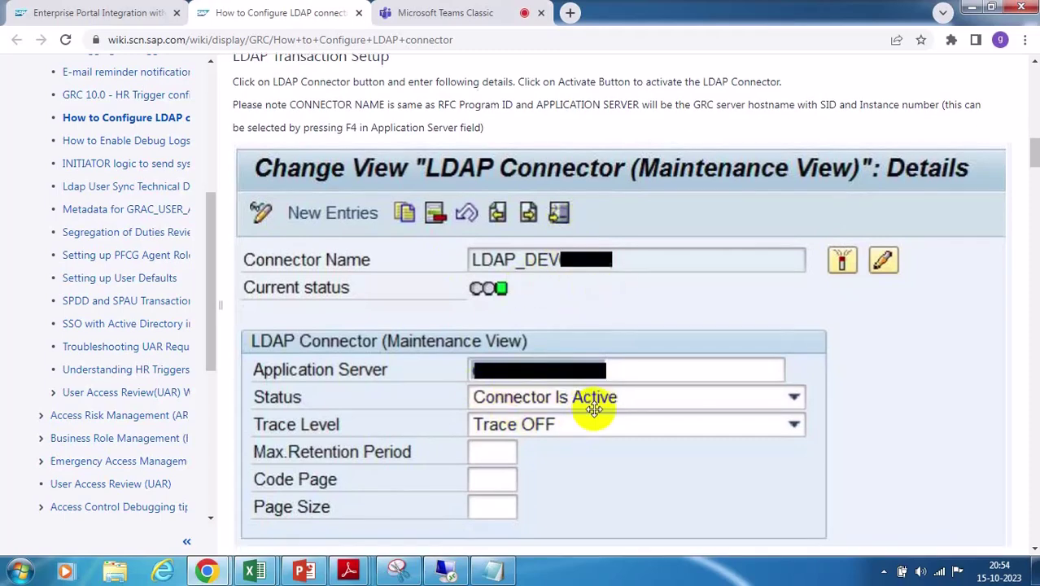
{"action": "scroll", "coordinate": [594, 406], "scroll_direction": "down", "scroll_amount": 4}
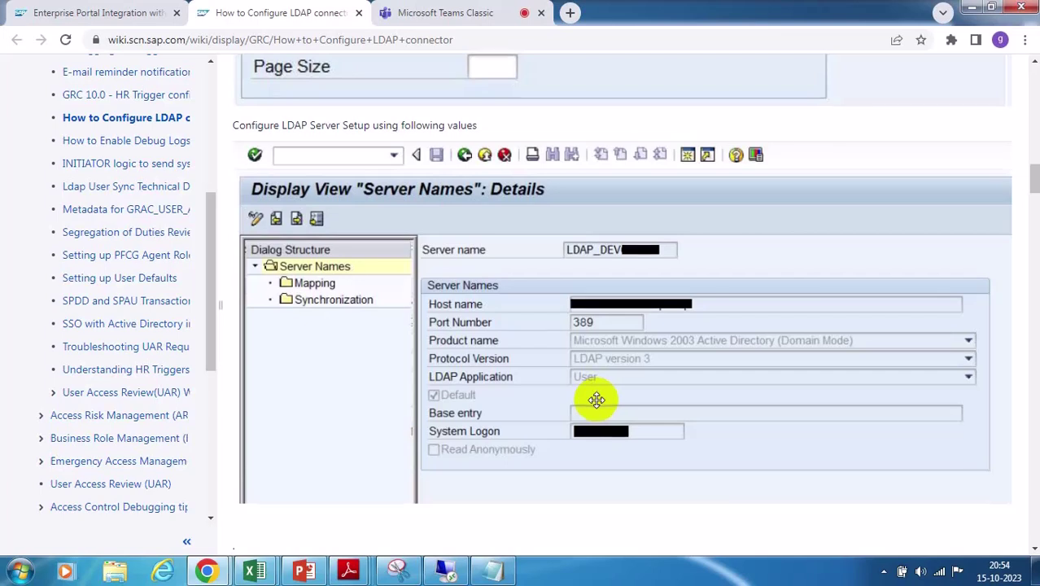
{"action": "scroll", "coordinate": [597, 399], "scroll_direction": "down", "scroll_amount": 2}
{"action": "scroll", "coordinate": [597, 399], "scroll_direction": "up", "scroll_amount": 2}
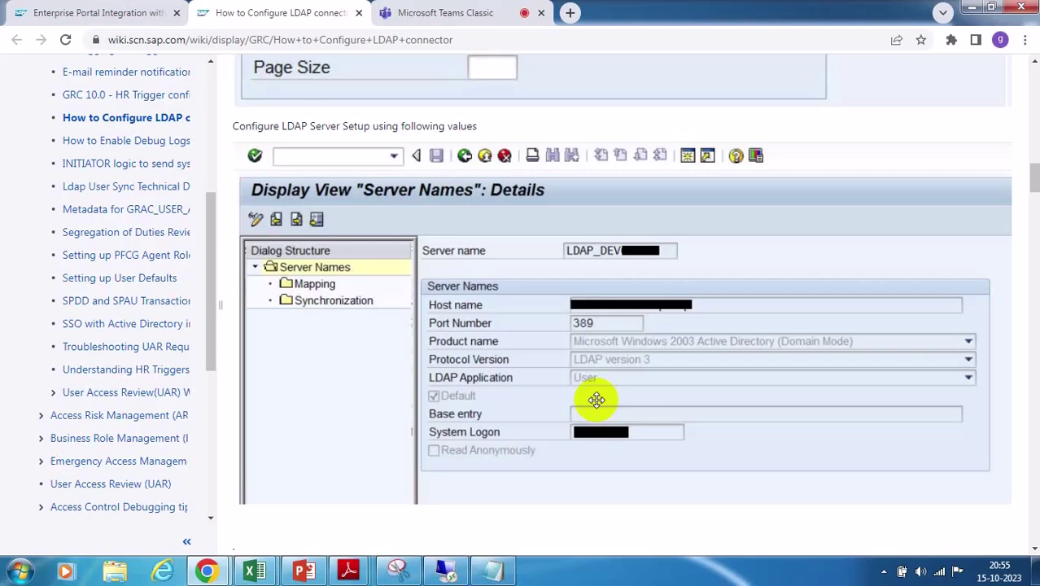
{"action": "scroll", "coordinate": [596, 398], "scroll_direction": "down", "scroll_amount": 1}
{"action": "scroll", "coordinate": [596, 399], "scroll_direction": "down", "scroll_amount": 1}
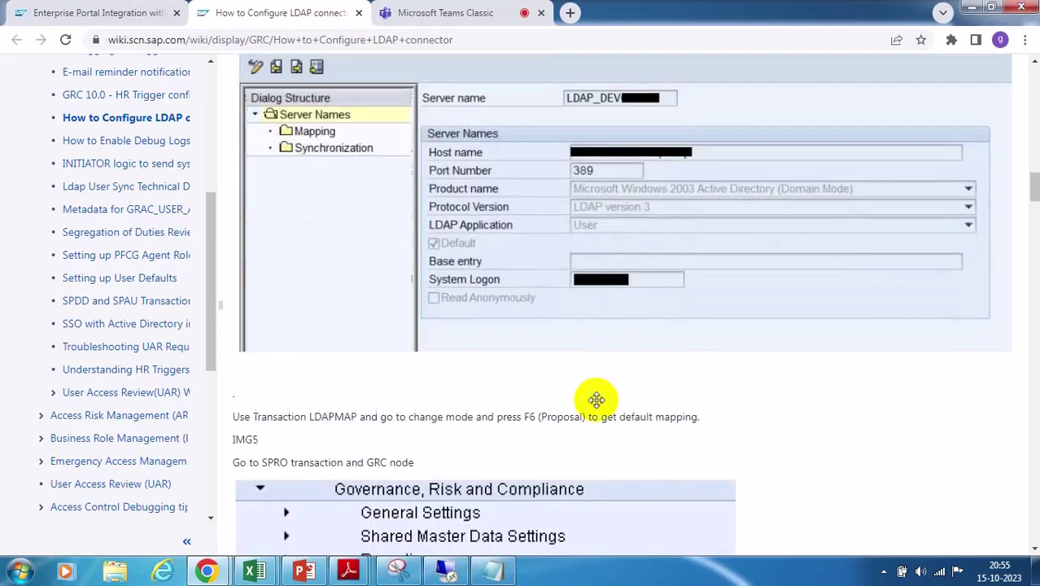
{"action": "scroll", "coordinate": [636, 456], "scroll_direction": "down", "scroll_amount": 4}
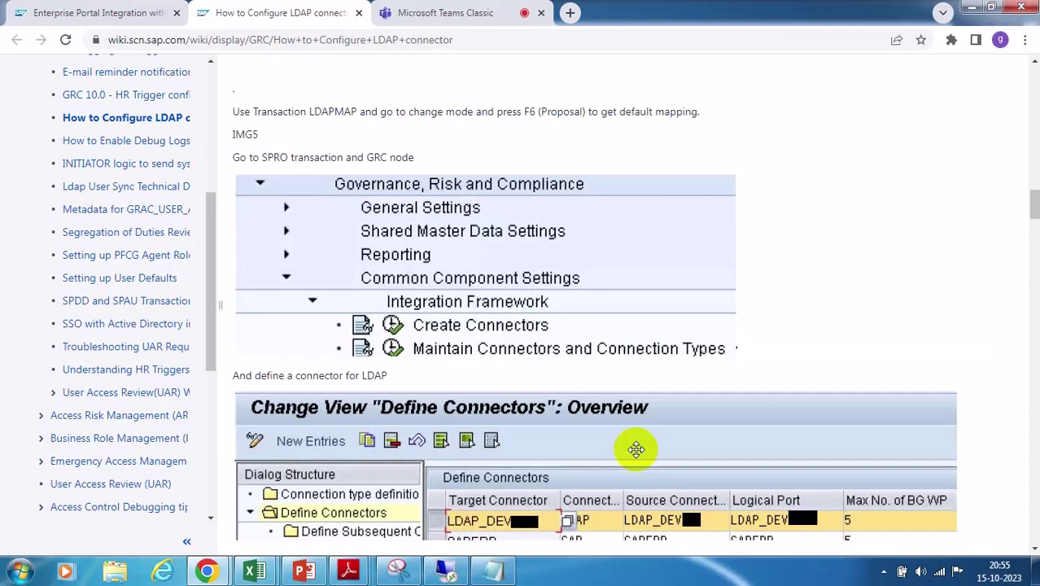
{"action": "scroll", "coordinate": [635, 449], "scroll_direction": "up", "scroll_amount": 5}
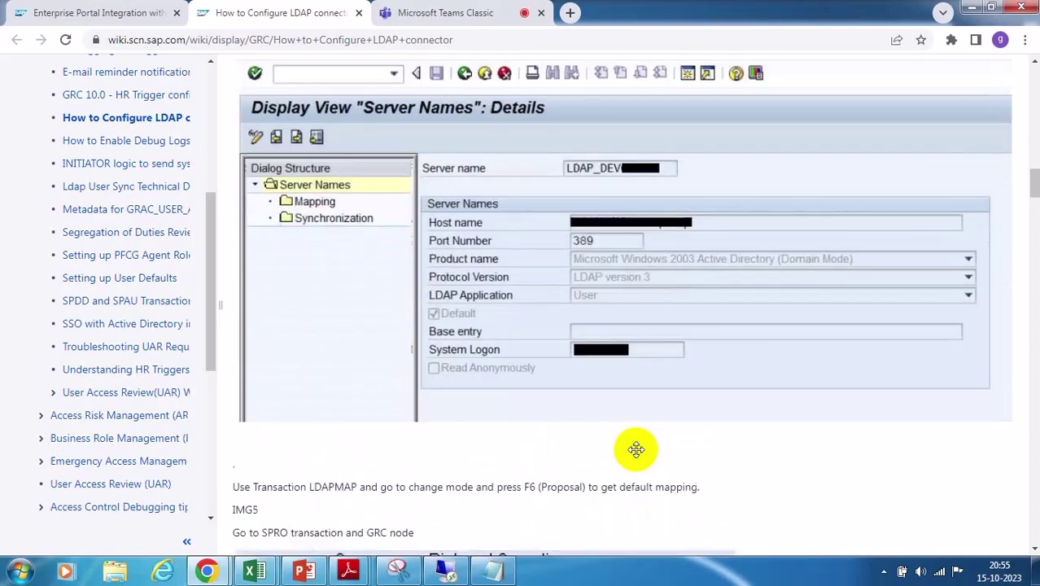
{"action": "scroll", "coordinate": [637, 455], "scroll_direction": "up", "scroll_amount": 1}
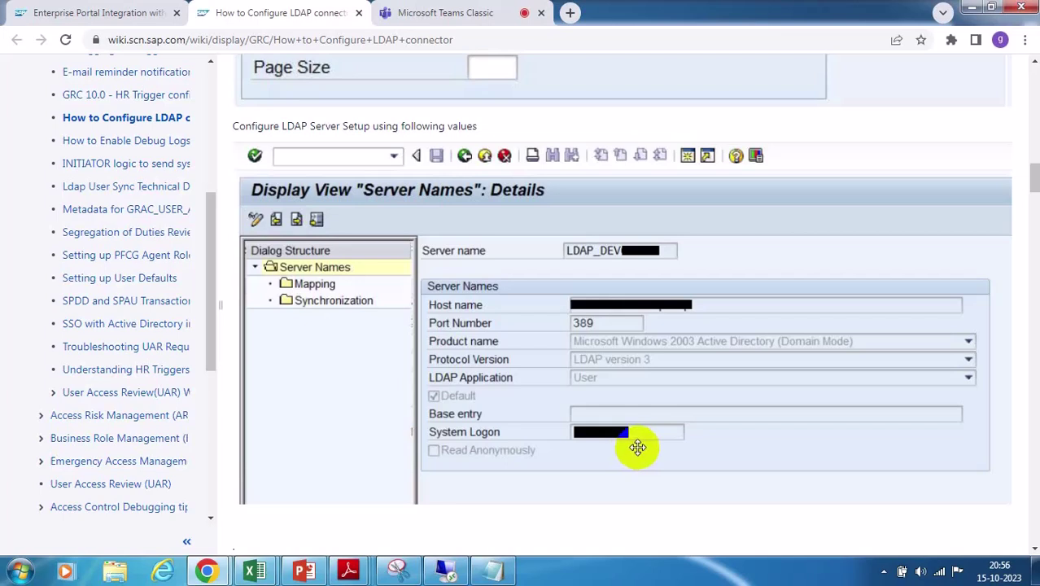
{"action": "scroll", "coordinate": [637, 447], "scroll_direction": "up", "scroll_amount": 3}
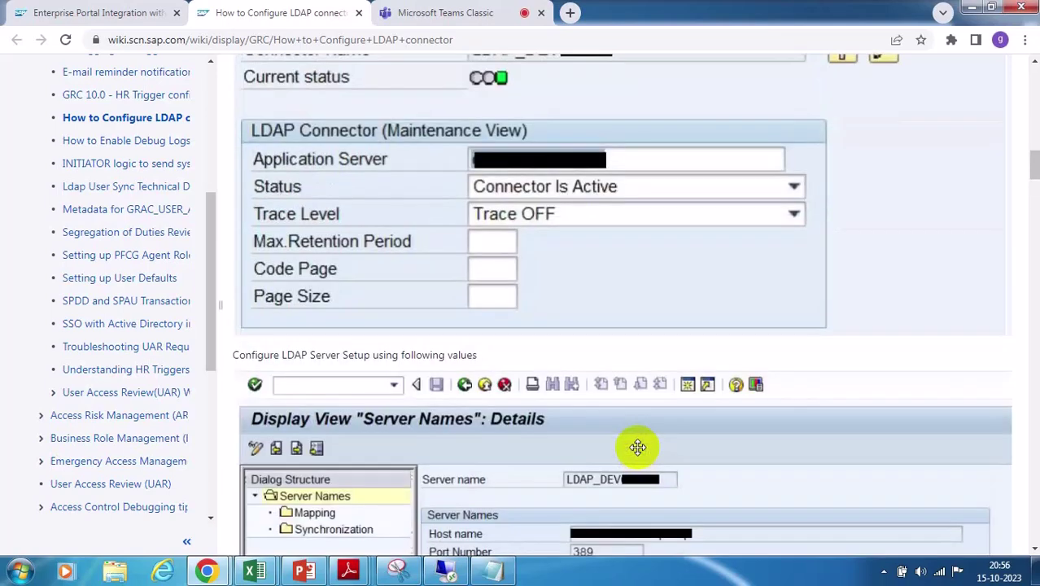
{"action": "scroll", "coordinate": [637, 447], "scroll_direction": "up", "scroll_amount": 4}
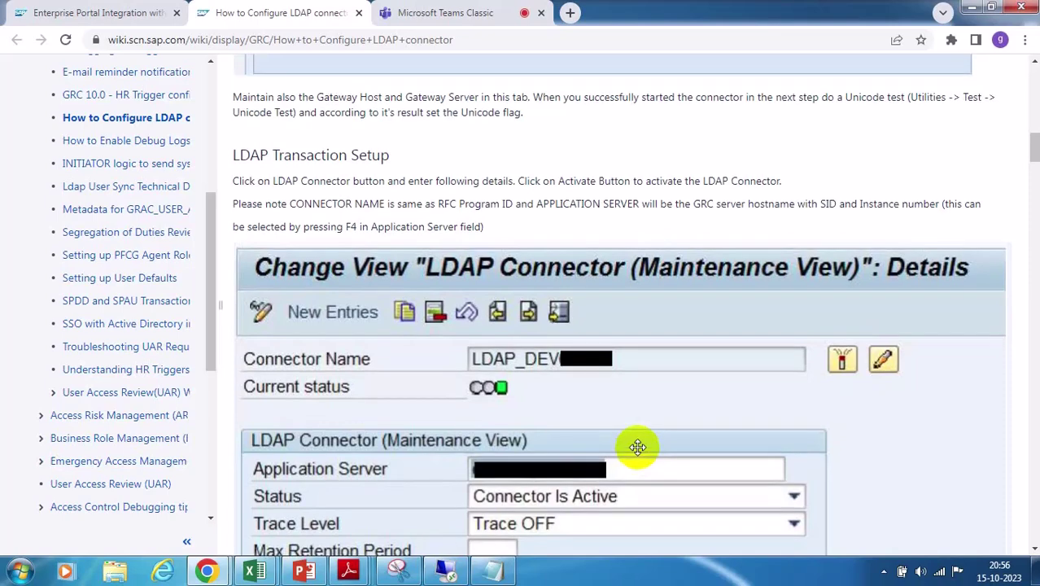
{"action": "scroll", "coordinate": [637, 447], "scroll_direction": "up", "scroll_amount": 3}
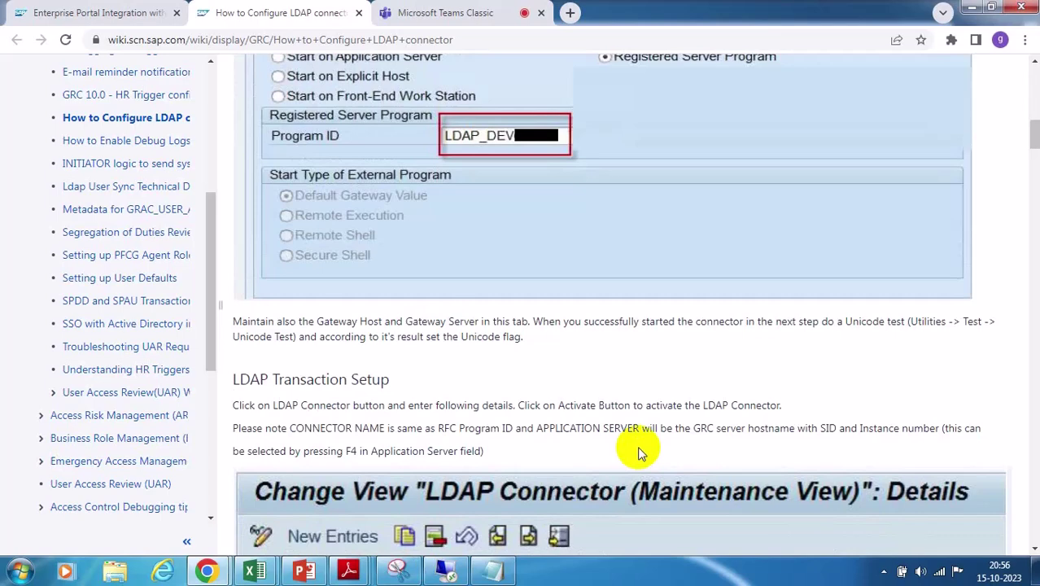
{"action": "scroll", "coordinate": [639, 453], "scroll_direction": "down", "scroll_amount": 4}
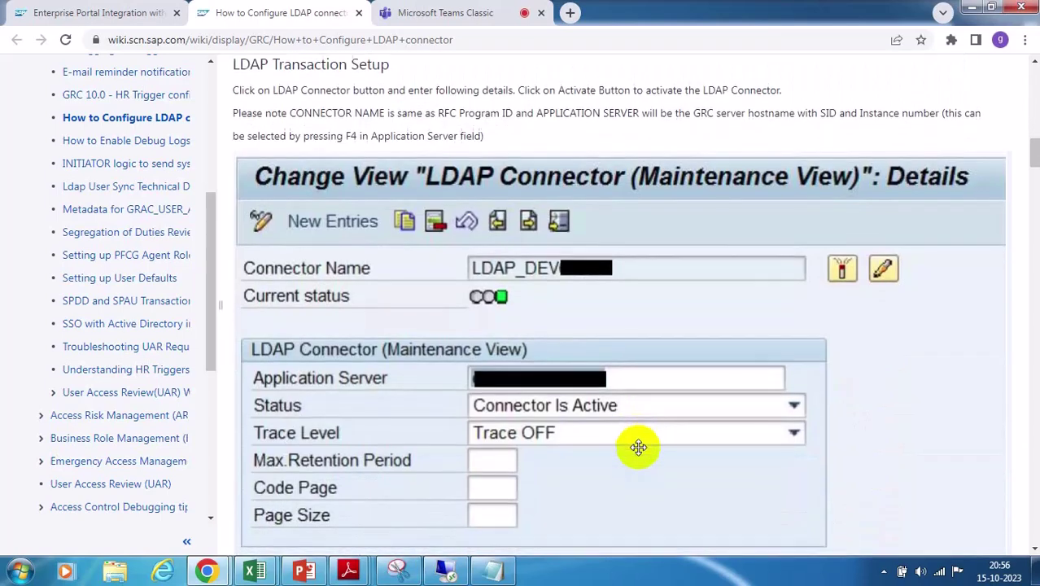
{"action": "scroll", "coordinate": [638, 446], "scroll_direction": "down", "scroll_amount": 2}
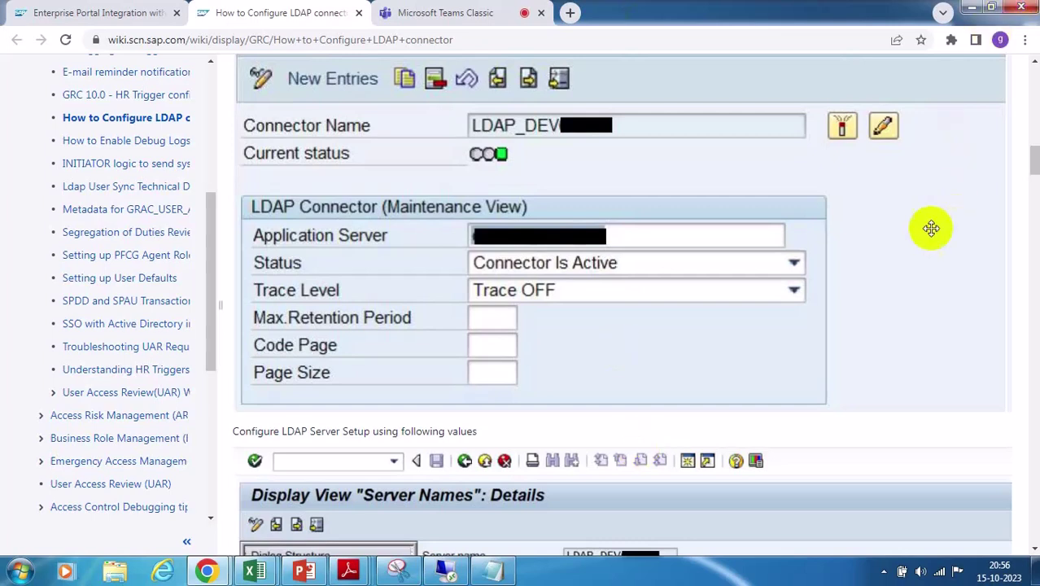
{"action": "scroll", "coordinate": [735, 275], "scroll_direction": "down", "scroll_amount": 4}
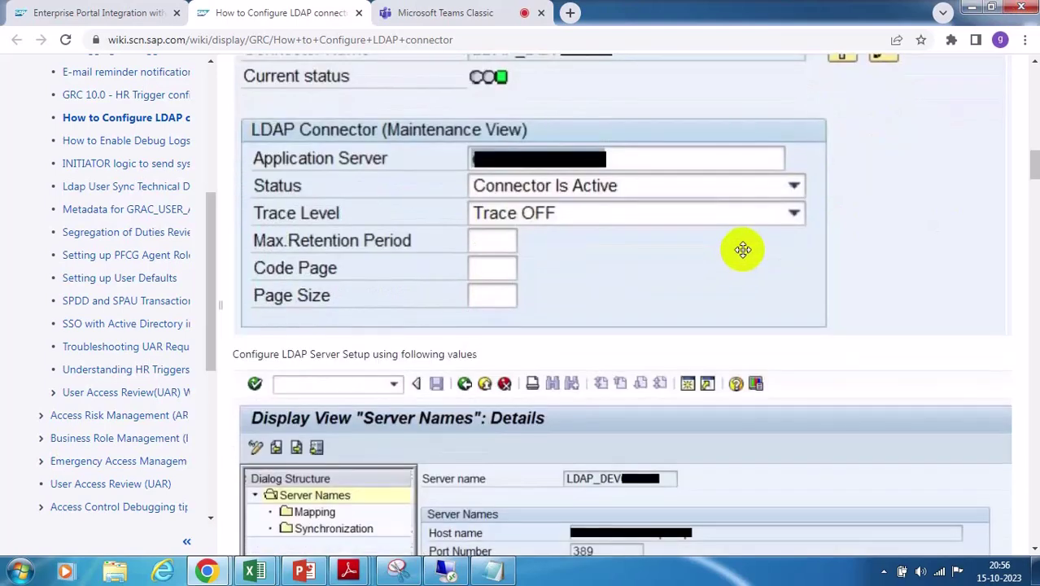
{"action": "scroll", "coordinate": [742, 250], "scroll_direction": "down", "scroll_amount": 1}
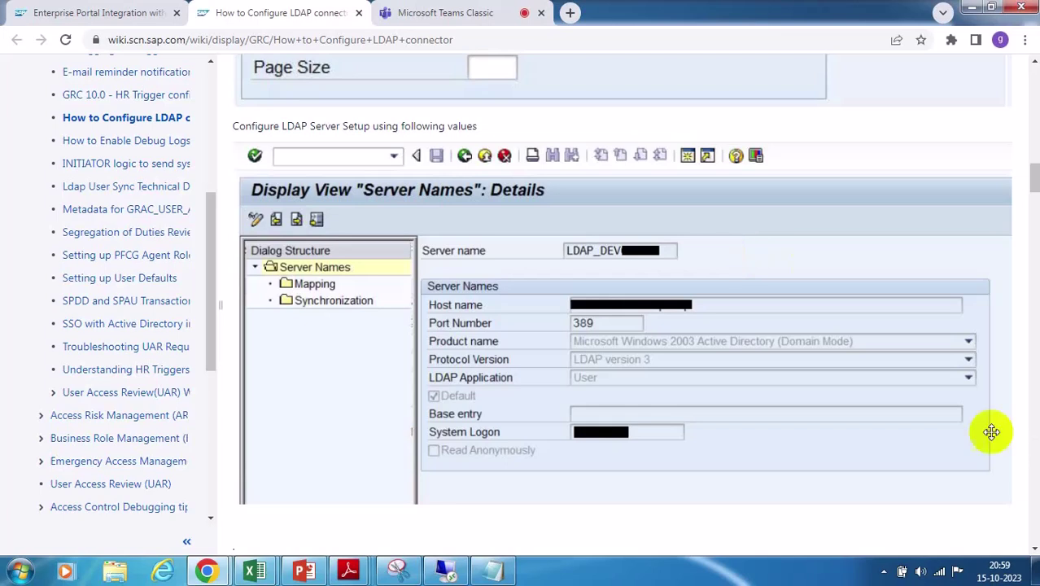
{"action": "scroll", "coordinate": [940, 402], "scroll_direction": "down", "scroll_amount": 3}
{"action": "scroll", "coordinate": [940, 402], "scroll_direction": "down", "scroll_amount": 3}
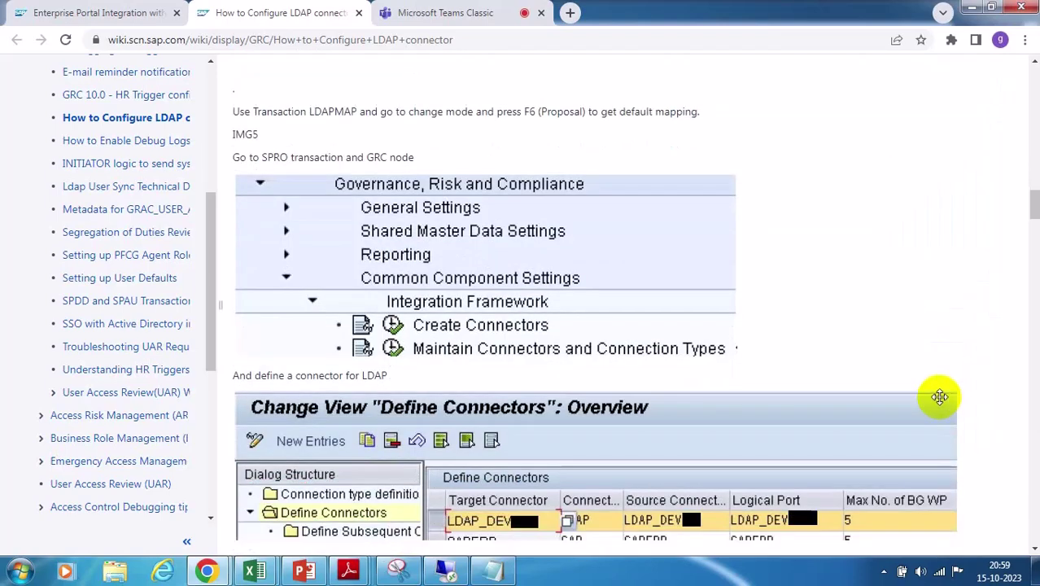
{"action": "scroll", "coordinate": [886, 320], "scroll_direction": "down", "scroll_amount": 1}
{"action": "scroll", "coordinate": [883, 318], "scroll_direction": "down", "scroll_amount": 4}
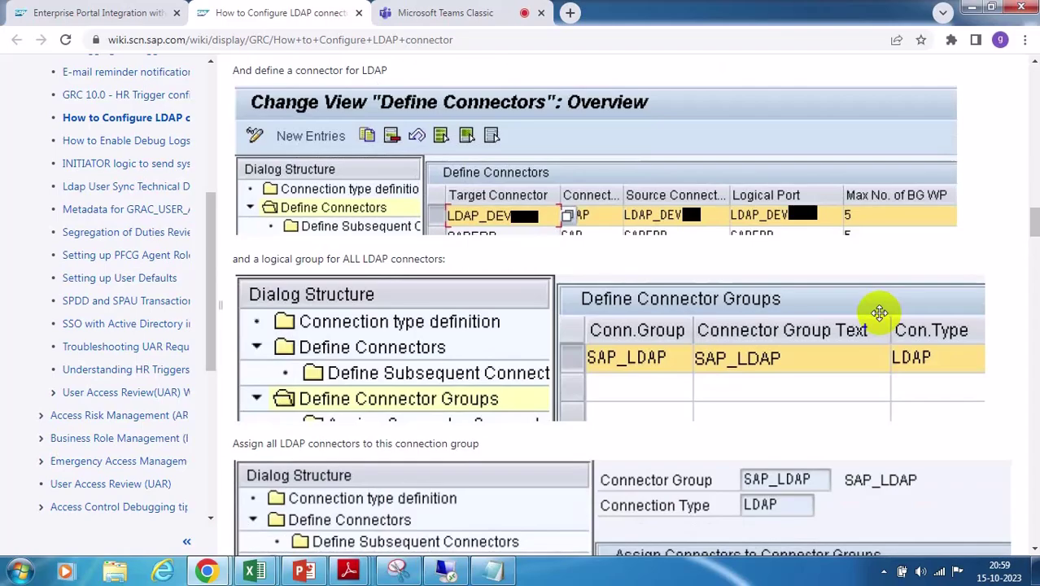
{"action": "scroll", "coordinate": [879, 313], "scroll_direction": "down", "scroll_amount": 7}
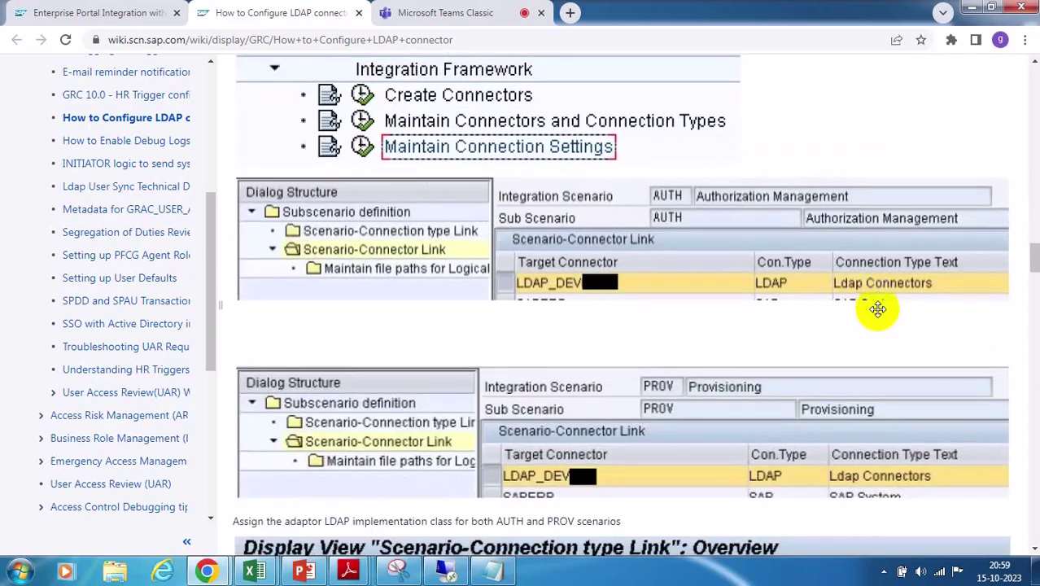
{"action": "scroll", "coordinate": [877, 308], "scroll_direction": "down", "scroll_amount": 10}
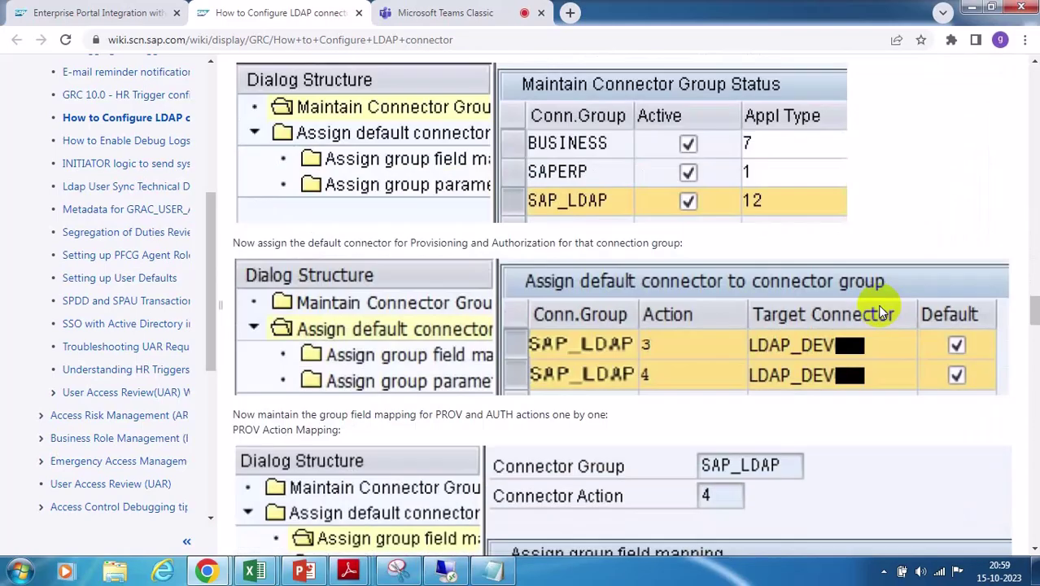
{"action": "scroll", "coordinate": [878, 304], "scroll_direction": "down", "scroll_amount": 8}
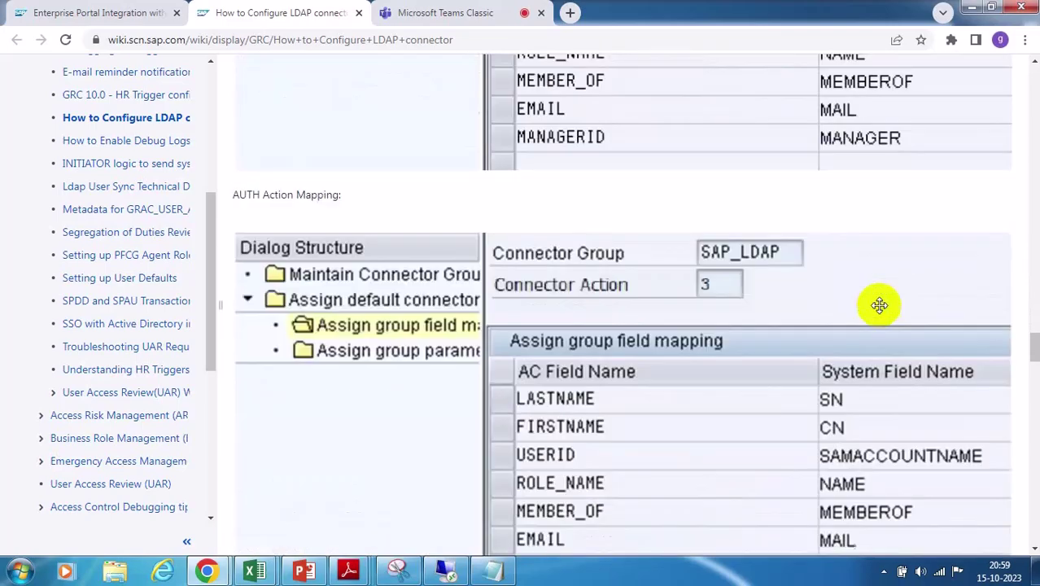
{"action": "scroll", "coordinate": [879, 306], "scroll_direction": "down", "scroll_amount": 8}
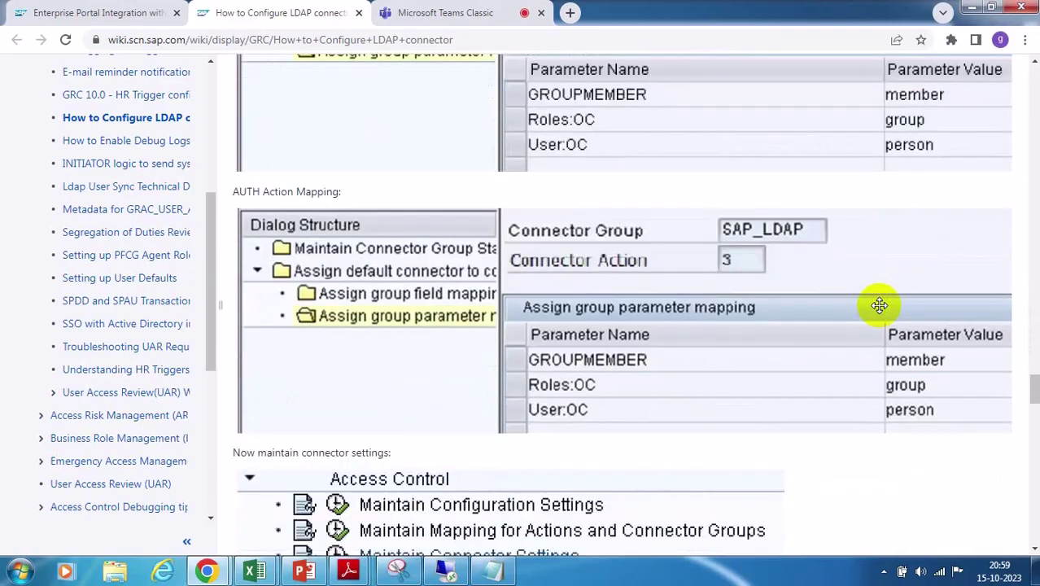
{"action": "scroll", "coordinate": [879, 305], "scroll_direction": "down", "scroll_amount": 6}
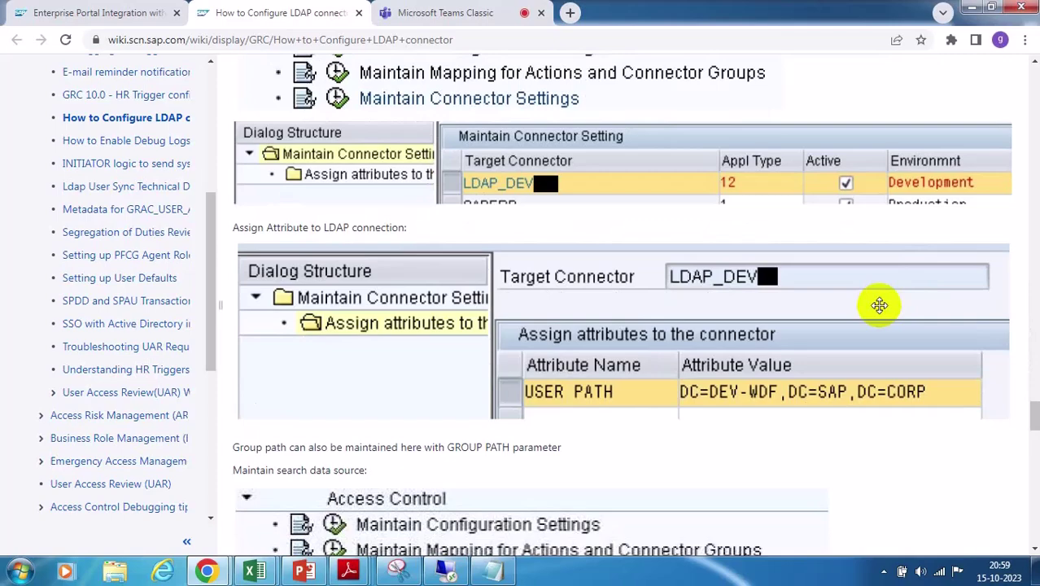
{"action": "scroll", "coordinate": [879, 305], "scroll_direction": "down", "scroll_amount": 10}
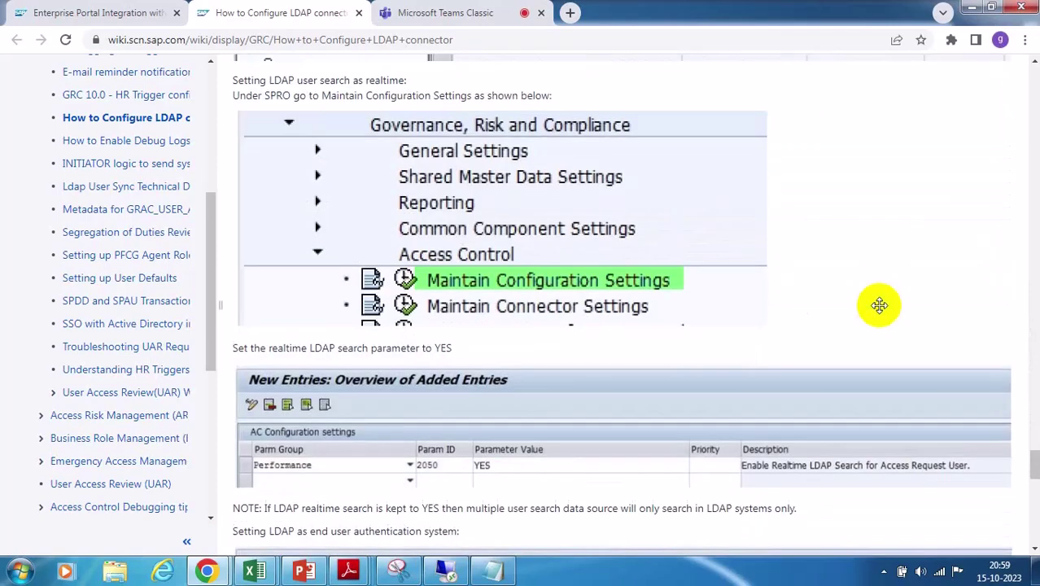
{"action": "scroll", "coordinate": [879, 305], "scroll_direction": "down", "scroll_amount": 6}
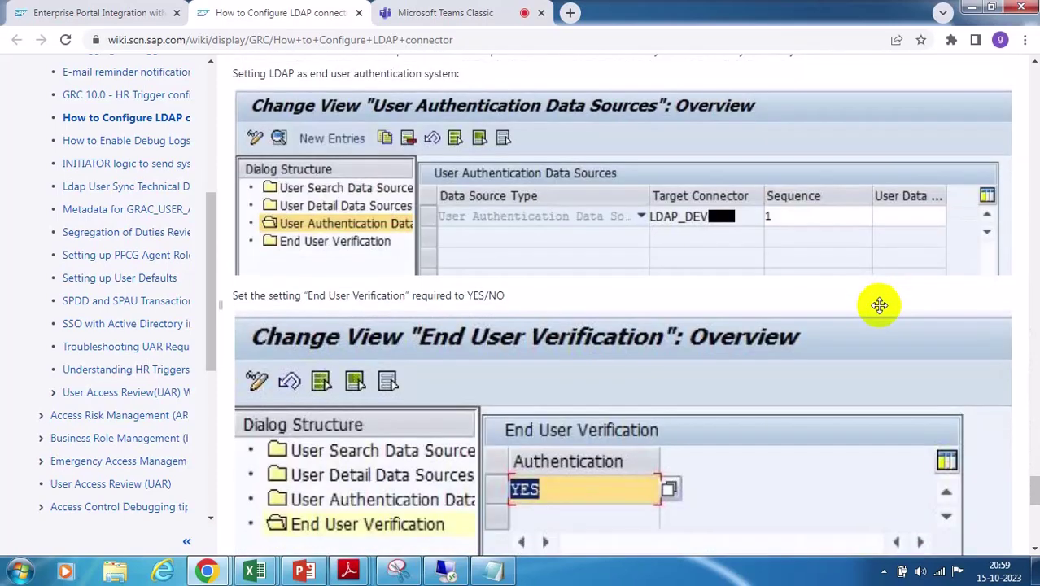
{"action": "scroll", "coordinate": [879, 306], "scroll_direction": "down", "scroll_amount": 6}
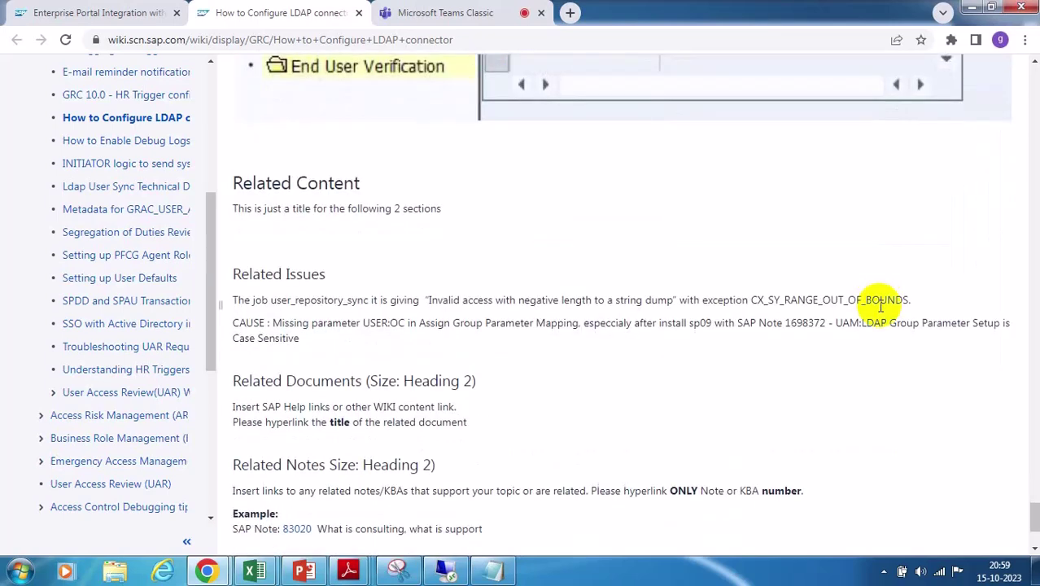
{"action": "scroll", "coordinate": [880, 306], "scroll_direction": "up", "scroll_amount": 1}
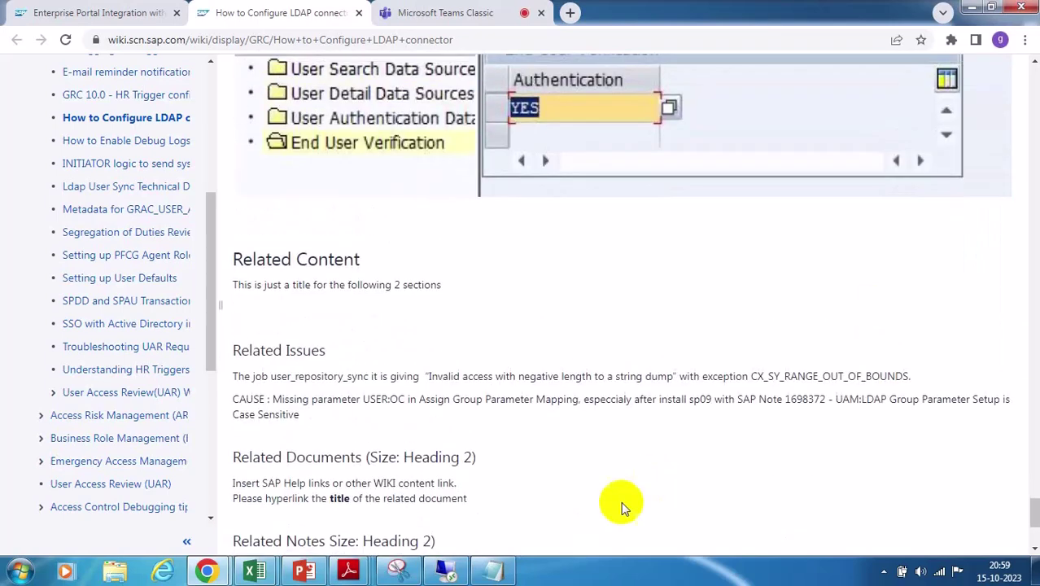
Run transaction LDAP from SAP Easy Access and open the empty LDAP Servers list
{"action": "left_click", "coordinate": [442, 569]}
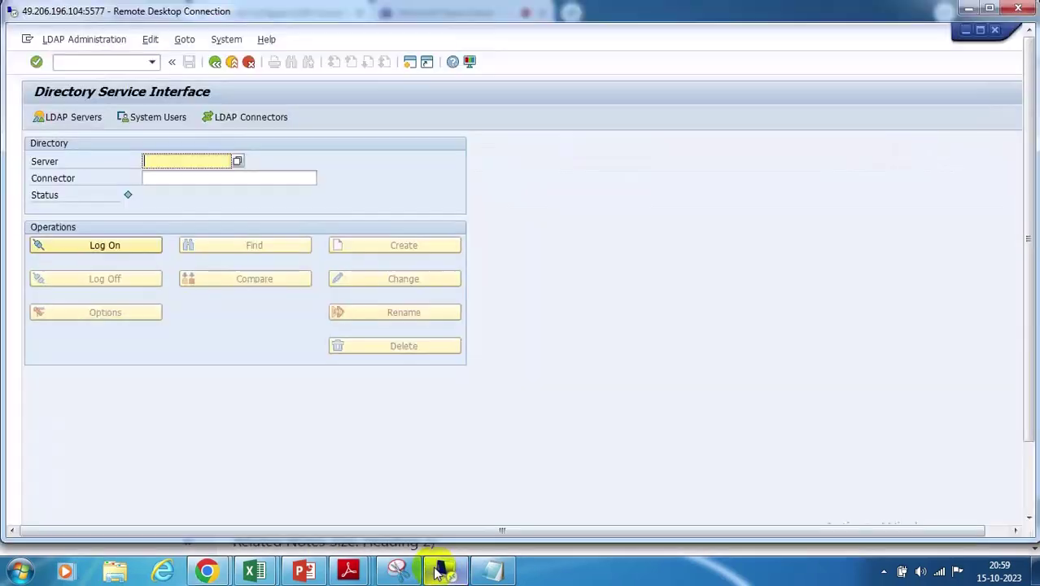
{"action": "left_click", "coordinate": [215, 62]}
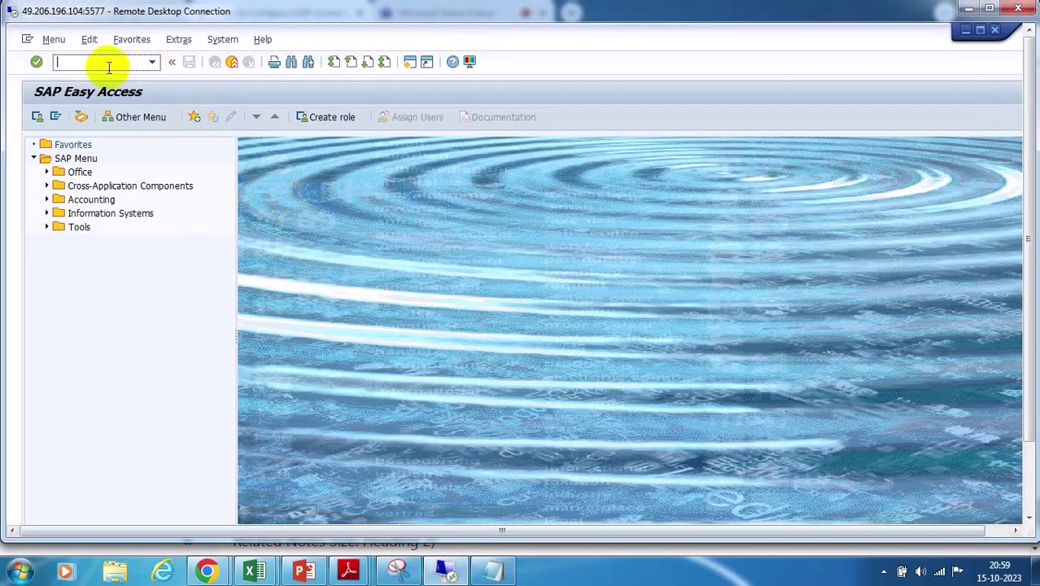
{"action": "type", "text": "LA"}
{"action": "key", "text": "BackSpace"}
{"action": "type", "text": "DAP"}
{"action": "key", "text": "Return"}
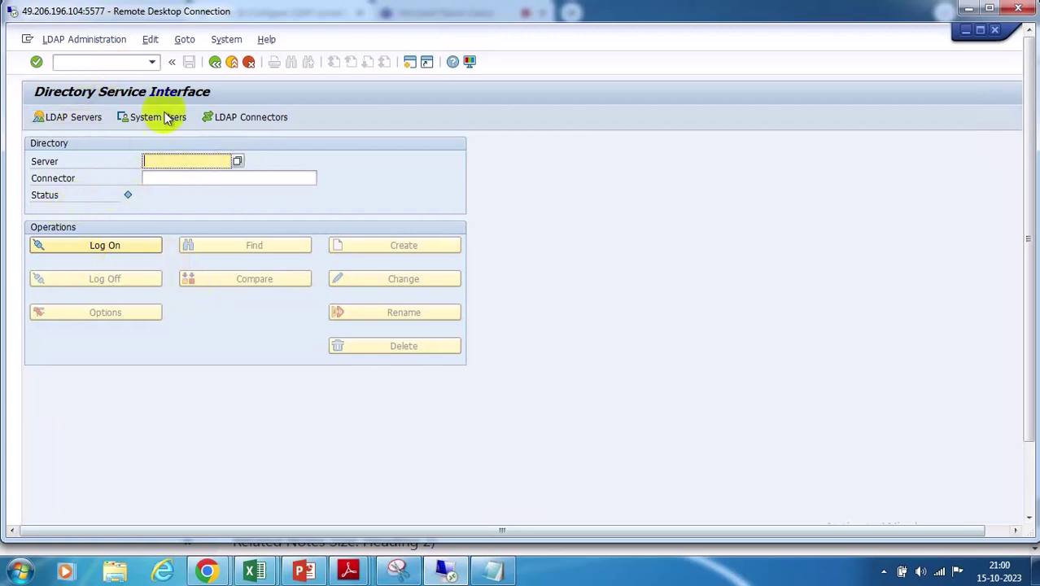
{"action": "left_click", "coordinate": [214, 61]}
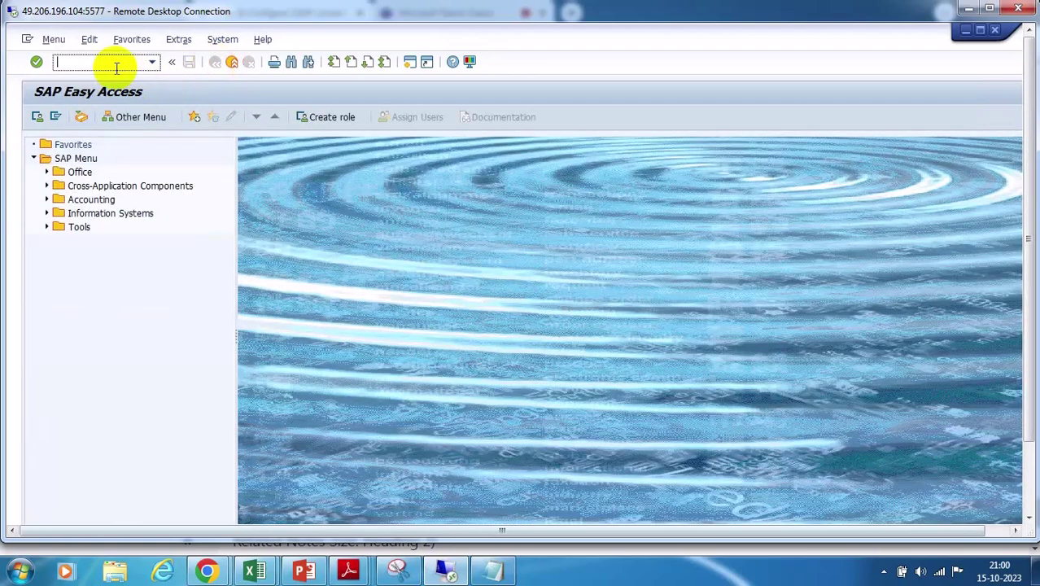
{"action": "type", "text": "LDAP"}
{"action": "key", "text": "Return"}
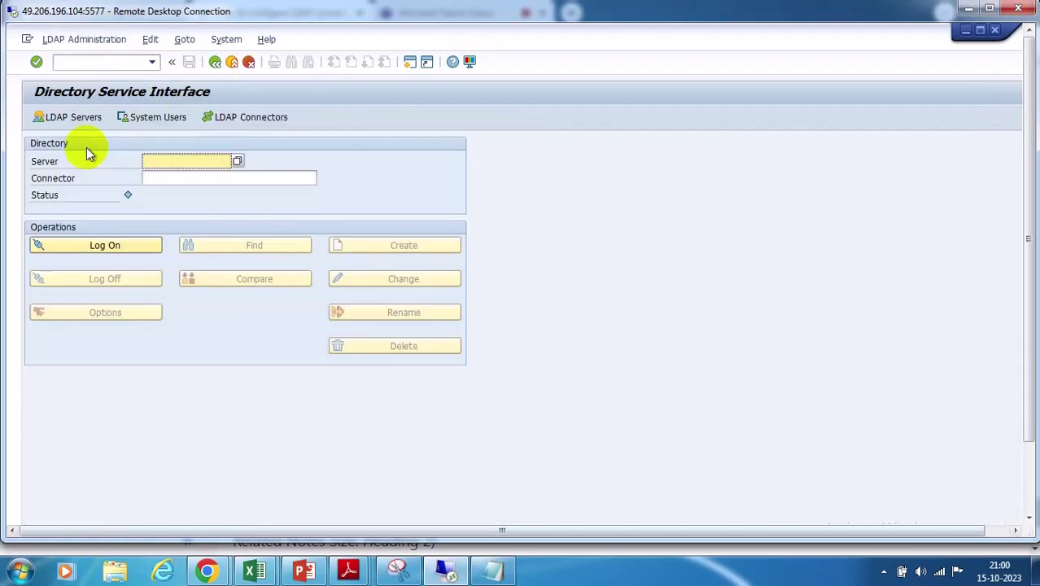
{"action": "left_click", "coordinate": [71, 120]}
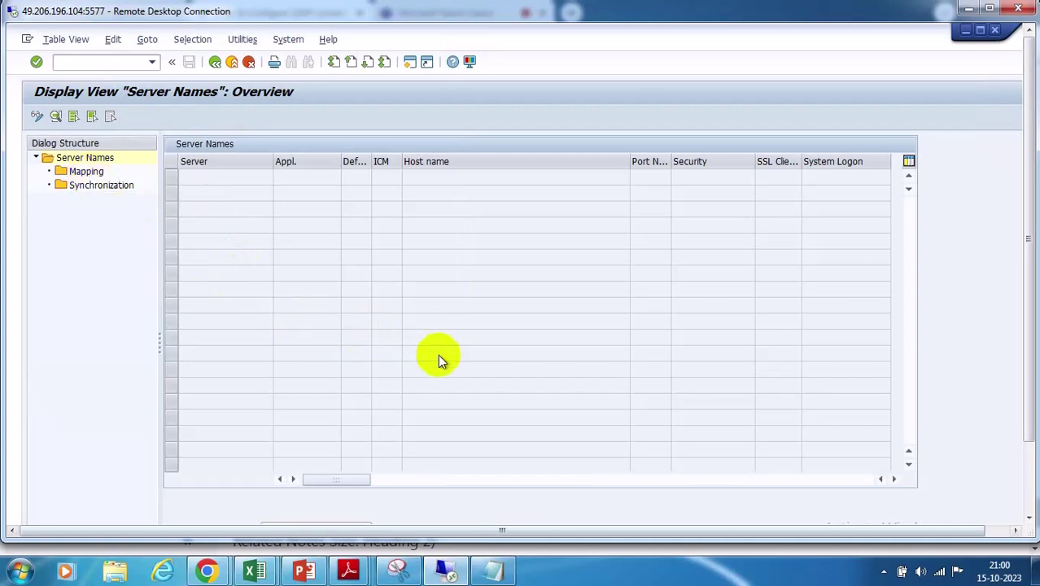
Switch Server Names to change mode and create a new entry, placing the cursor in Host name
{"action": "left_click", "coordinate": [36, 117]}
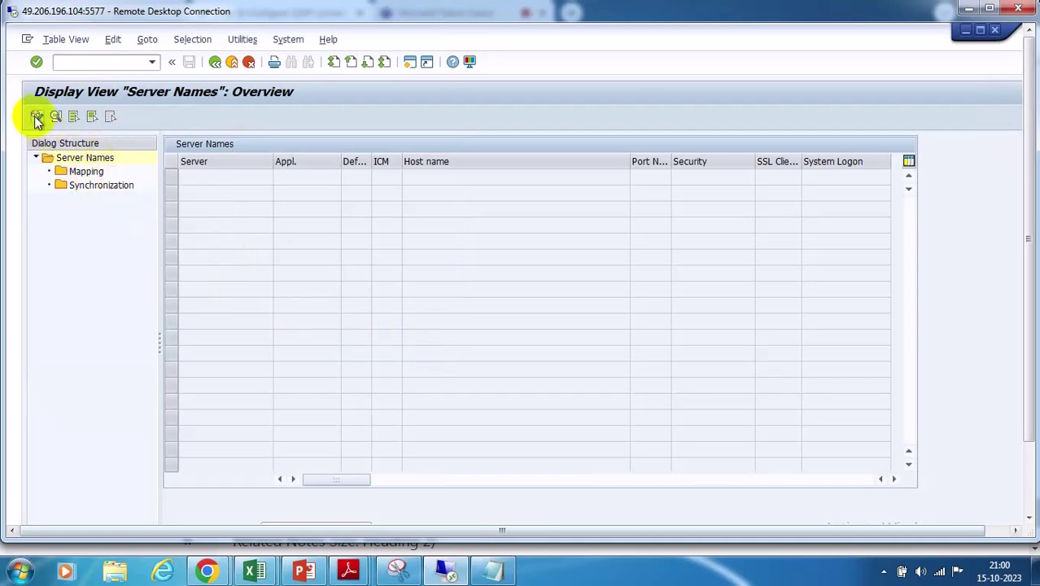
{"action": "left_click", "coordinate": [90, 118]}
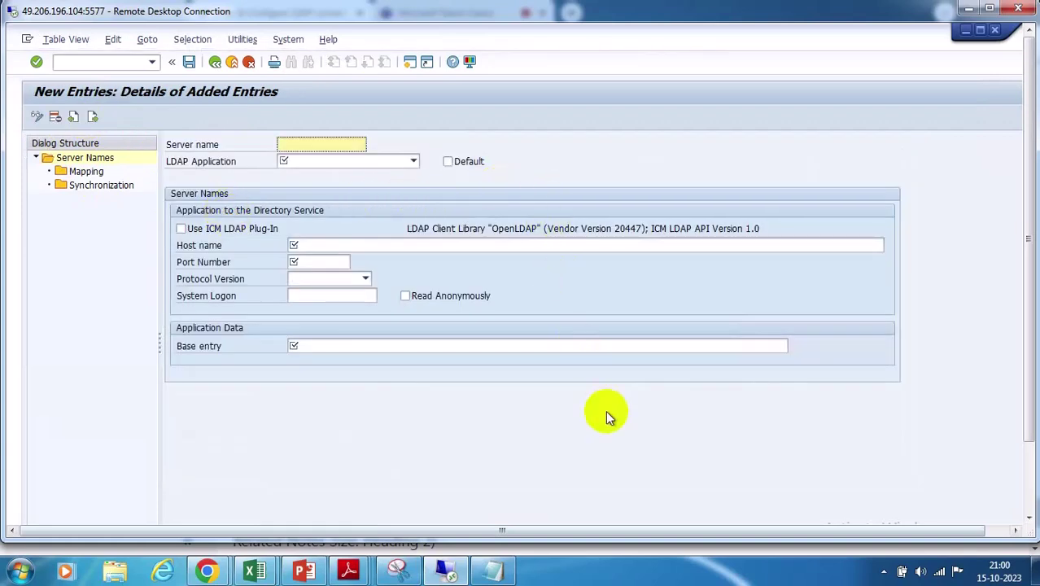
{"action": "left_click", "coordinate": [312, 247]}
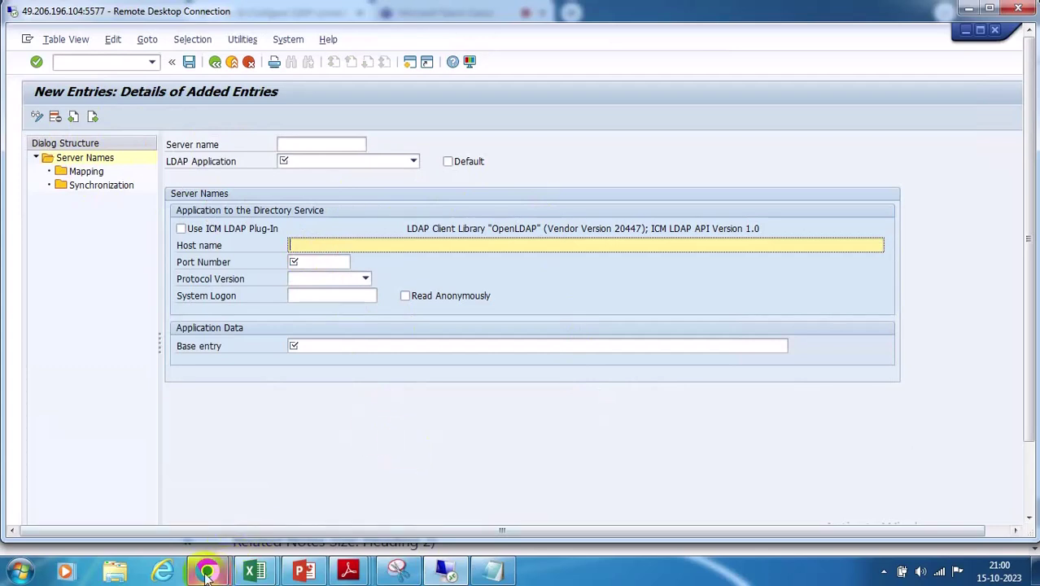
Bring up the wiki guide's Server Names reference values with port 389
{"action": "mouse_move", "coordinate": [207, 569]}
{"action": "left_click", "coordinate": [153, 513]}
{"action": "middle_click", "coordinate": [633, 210]}
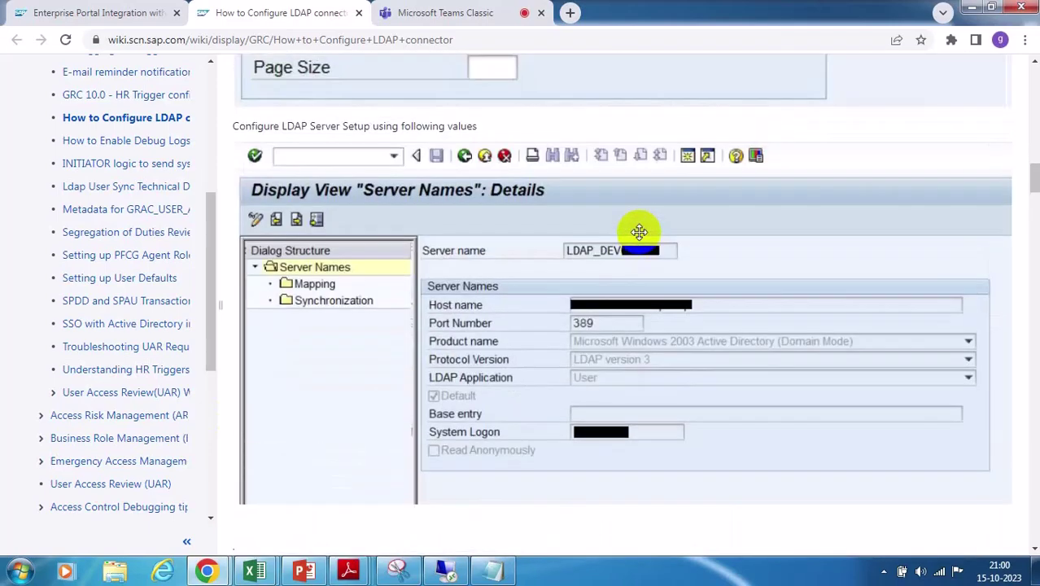
Return to SAP GUI's blank New Entries screen for the LDAP server
{"action": "mouse_move", "coordinate": [444, 570]}
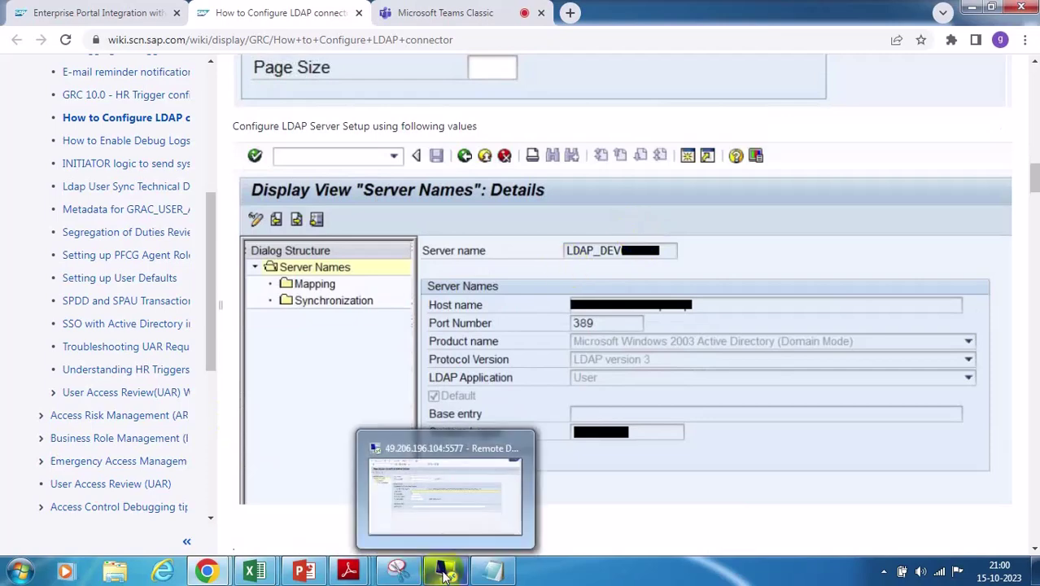
{"action": "left_click", "coordinate": [448, 533]}
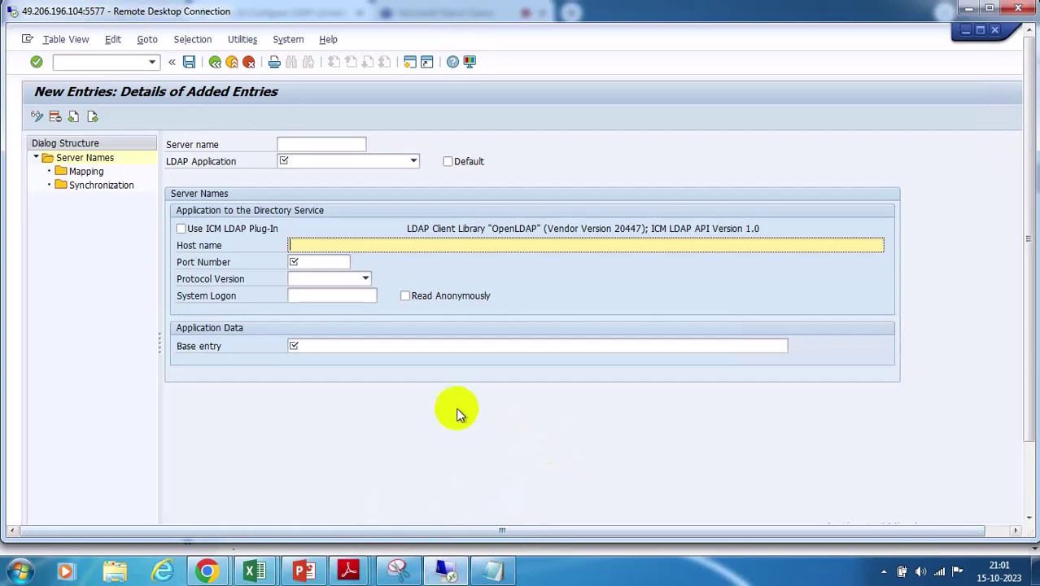
Open the entry's Mapping section and choose User as the LDAP Application
{"action": "left_click", "coordinate": [297, 348]}
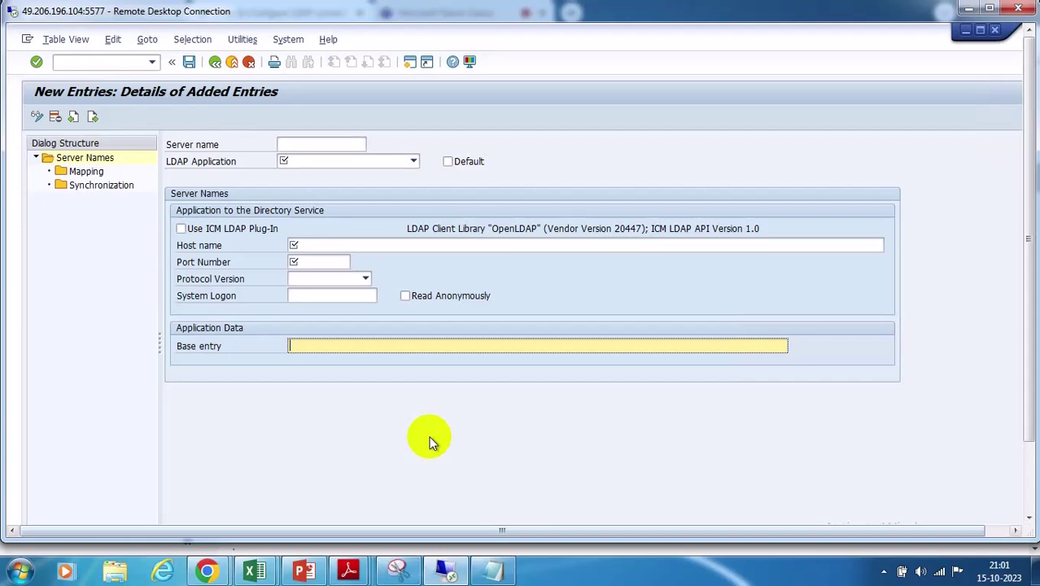
{"action": "left_click", "coordinate": [86, 174]}
{"action": "double_click", "coordinate": [86, 176]}
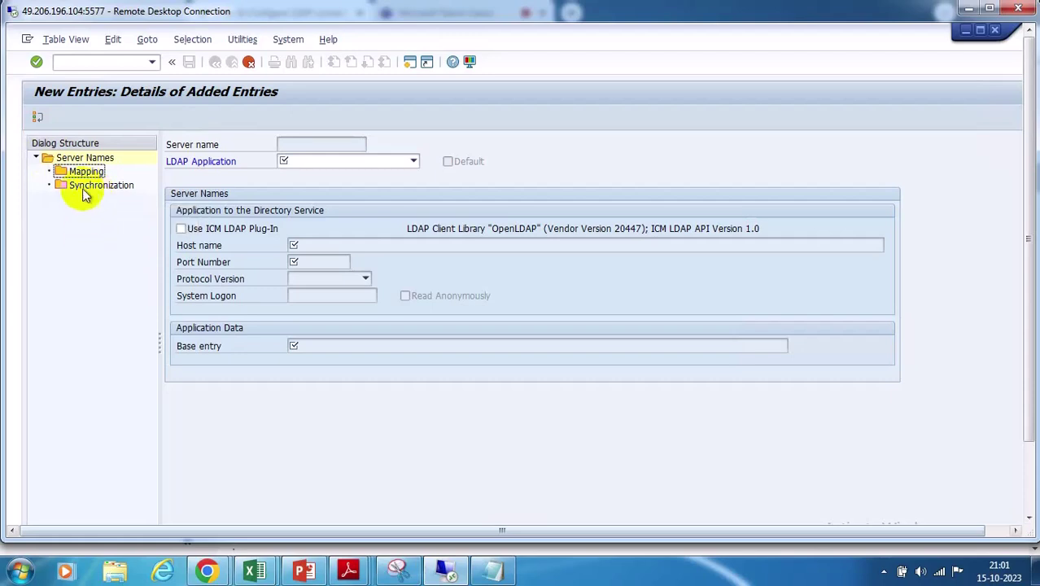
{"action": "left_click", "coordinate": [412, 162]}
{"action": "left_click", "coordinate": [413, 162]}
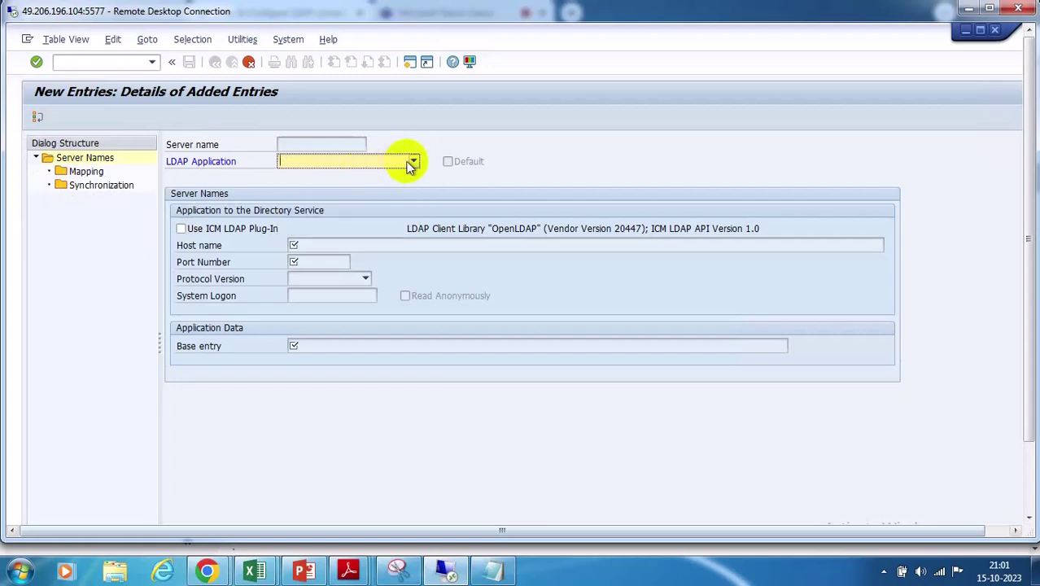
{"action": "left_click", "coordinate": [412, 163]}
{"action": "left_click", "coordinate": [309, 189]}
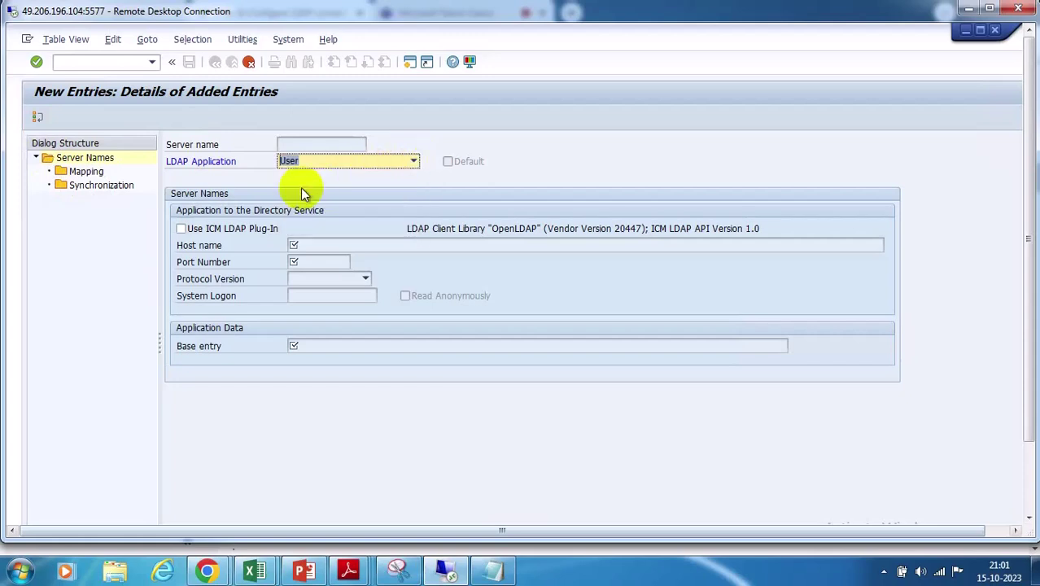
Try marking the server as default, then move between the Host name and Base entry fields
{"action": "left_click", "coordinate": [82, 172]}
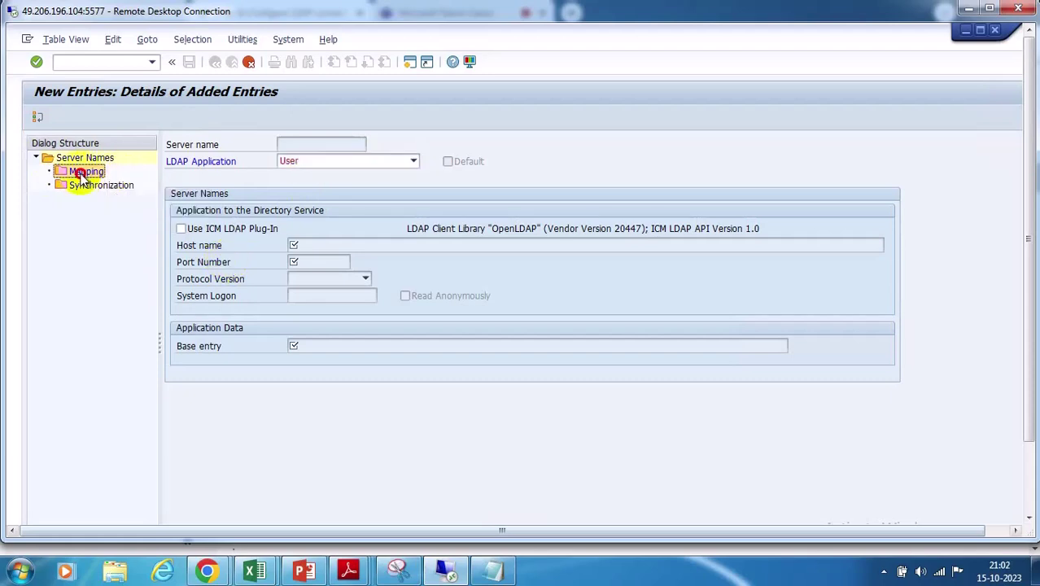
{"action": "left_click", "coordinate": [525, 165]}
{"action": "left_click", "coordinate": [296, 245]}
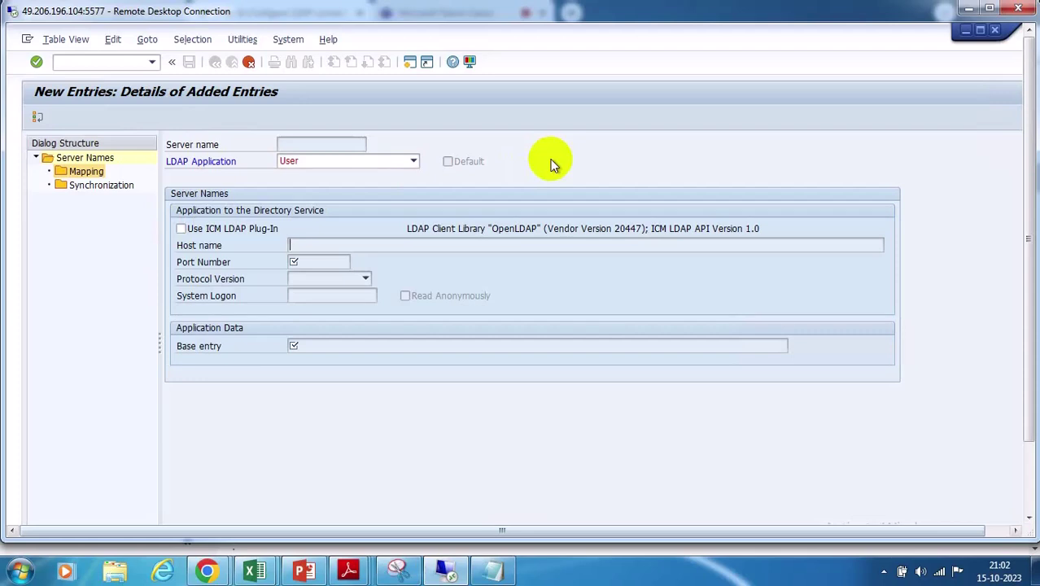
{"action": "left_click", "coordinate": [293, 345]}
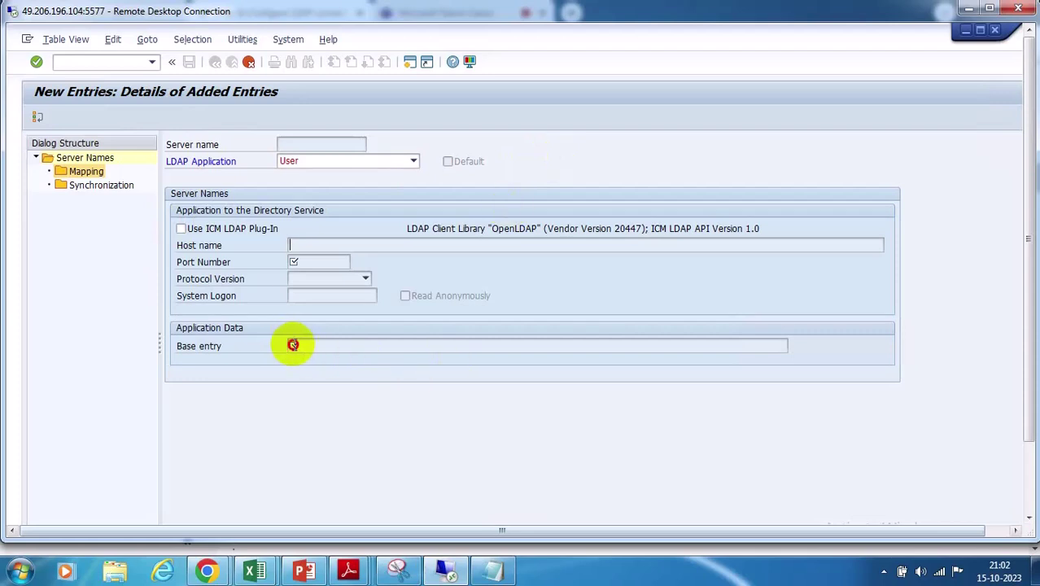
{"action": "left_click", "coordinate": [302, 244]}
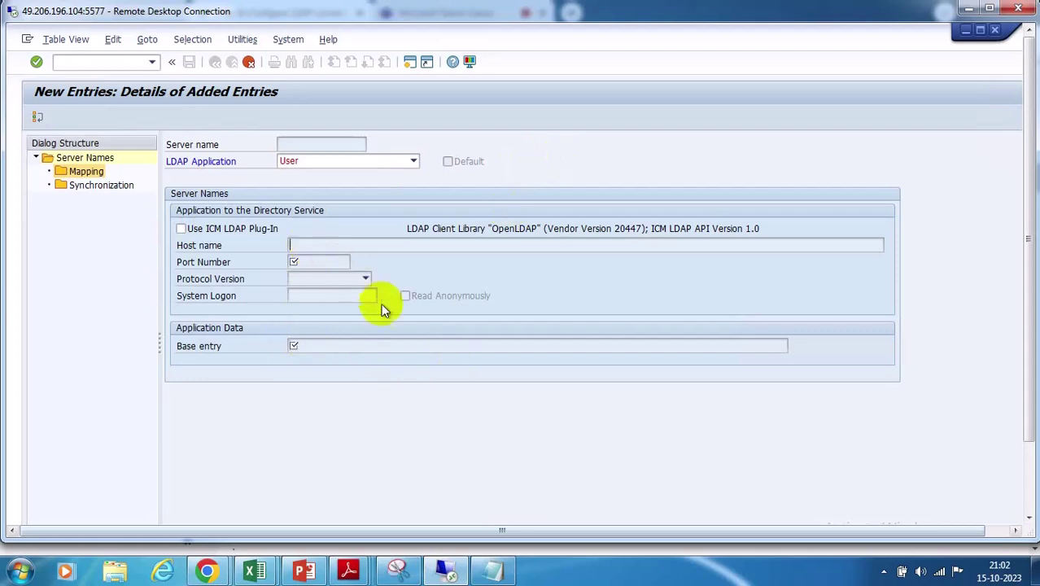
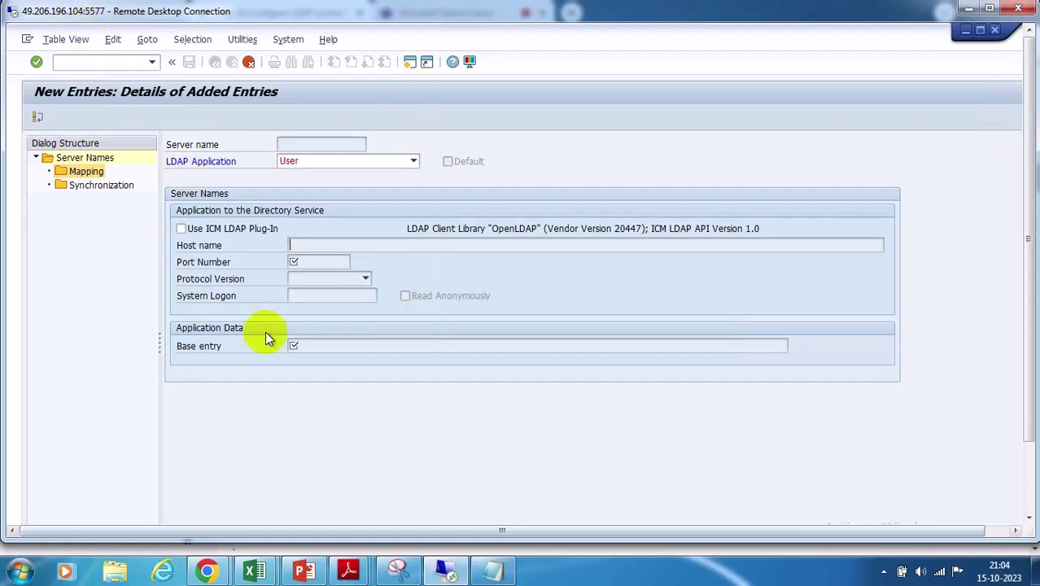
Show previews of the open SAP windows from the remote desktop's taskbar
{"action": "left_click", "coordinate": [1028, 480]}
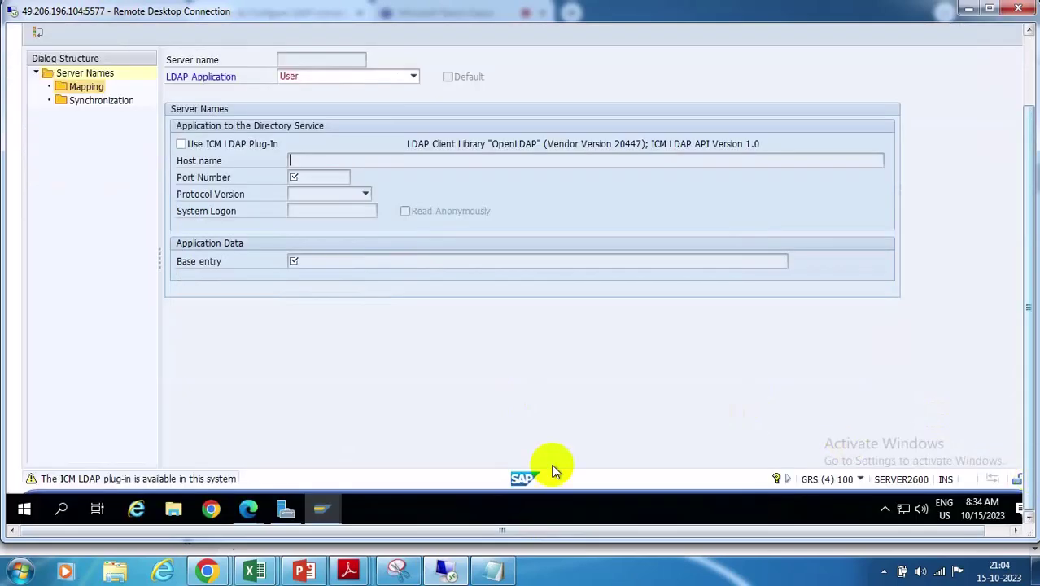
{"action": "left_click", "coordinate": [331, 507]}
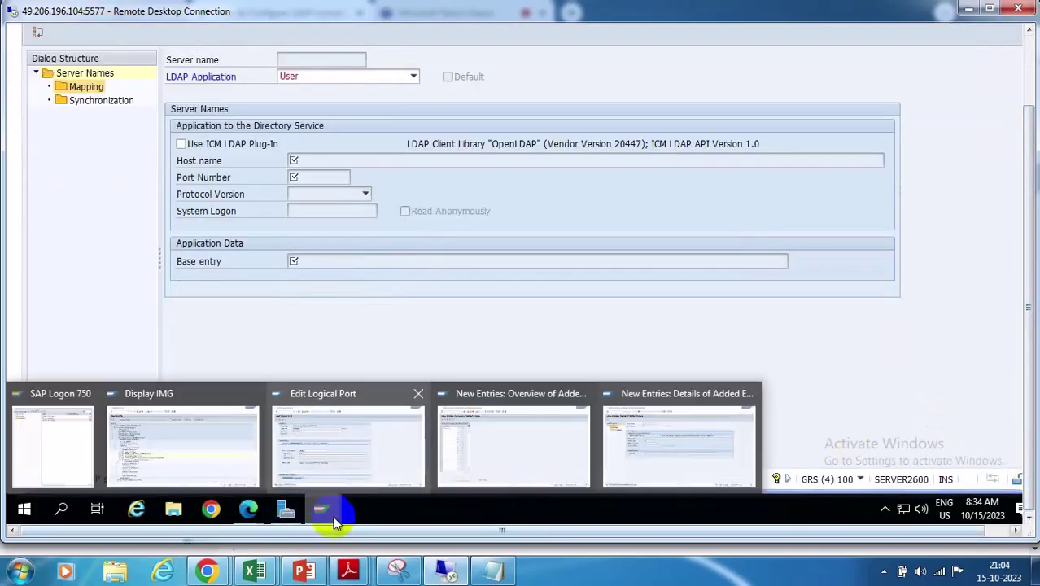
Switch to the role type maintenance window and start transaction SA38
{"action": "mouse_move", "coordinate": [503, 457]}
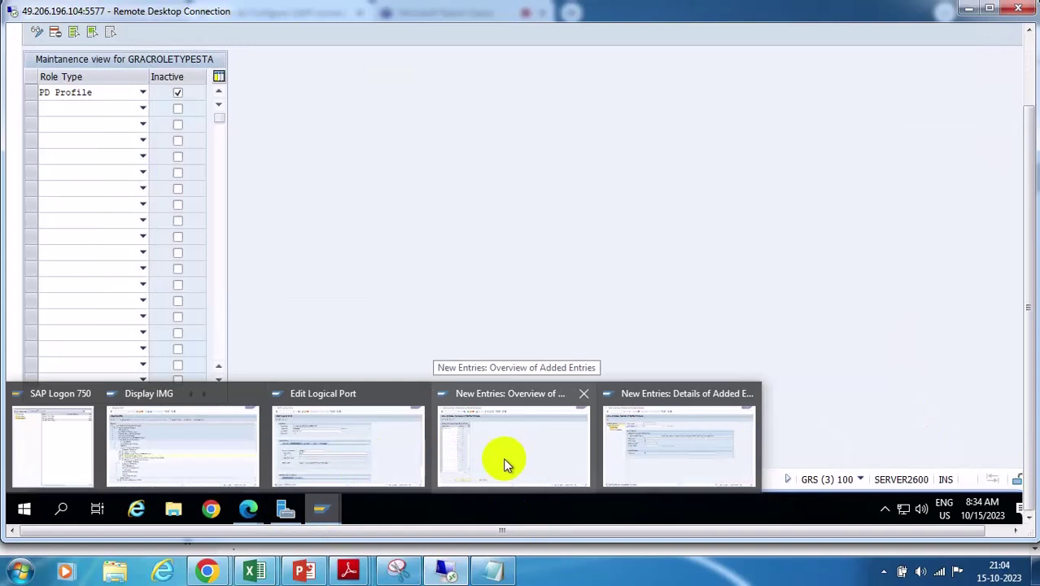
{"action": "left_click", "coordinate": [500, 459]}
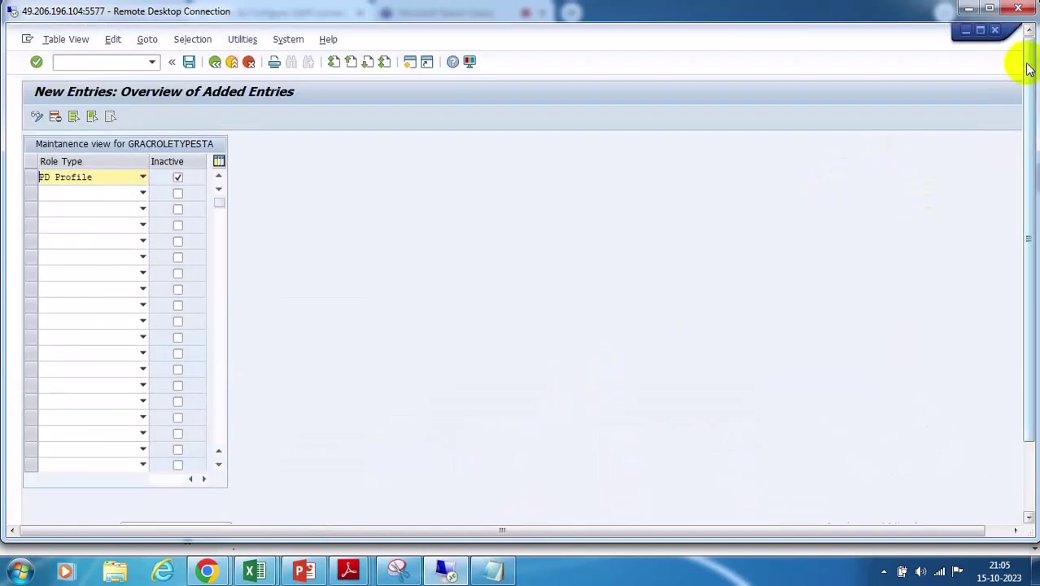
{"action": "left_click", "coordinate": [85, 67]}
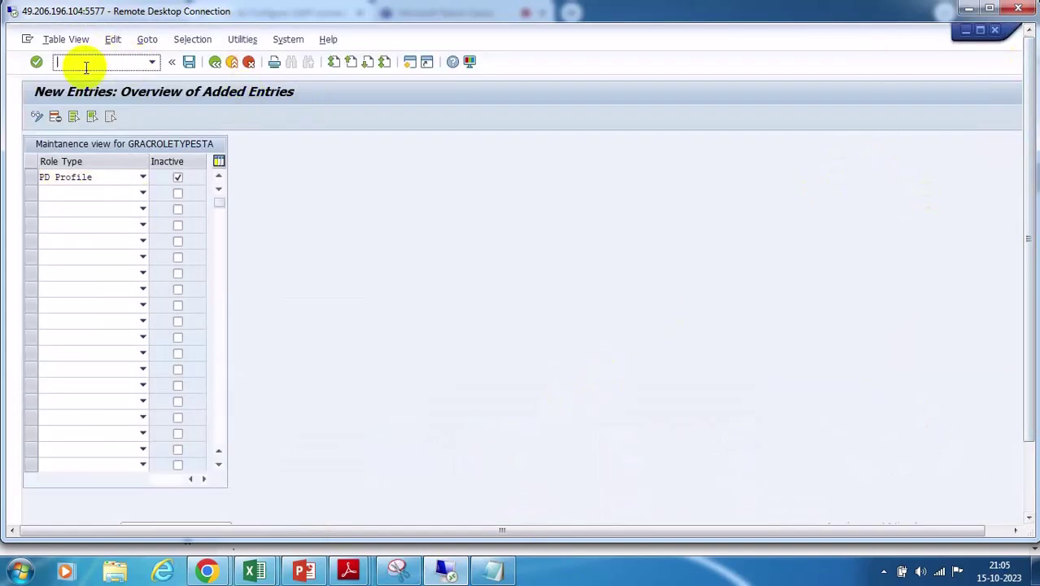
{"action": "type", "text": "/NSA38"}
{"action": "key", "text": "Return"}
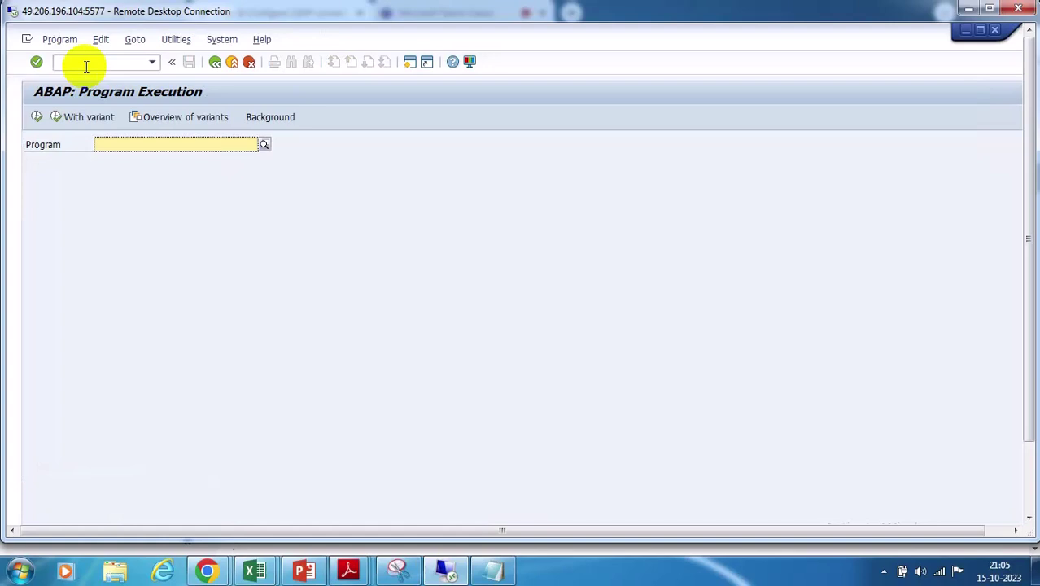
Search programs matching *LDAP* and choose RSLDAPSCHEMAEXT
{"action": "left_click", "coordinate": [111, 141]}
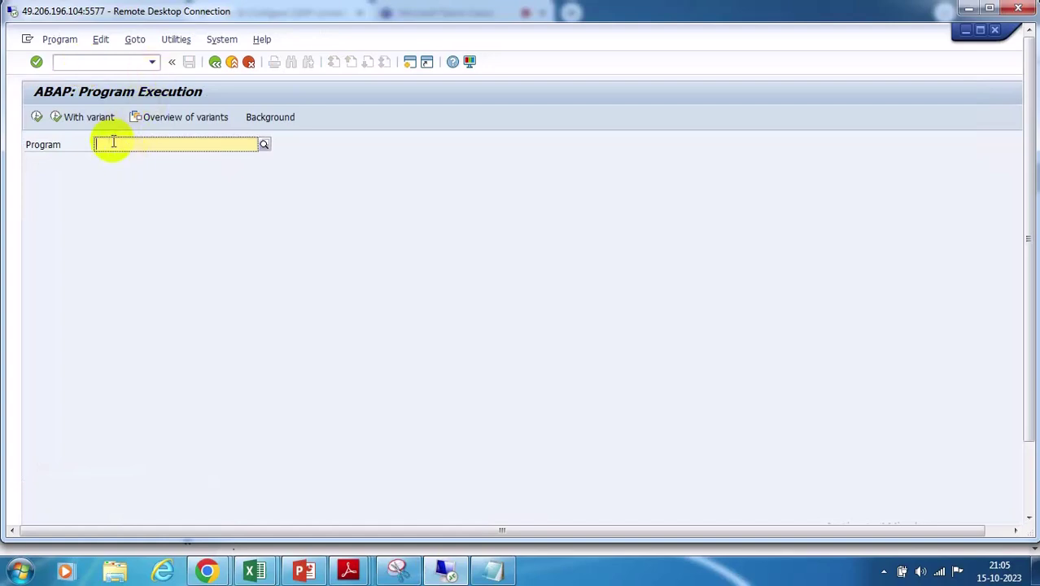
{"action": "type", "text": "*"}
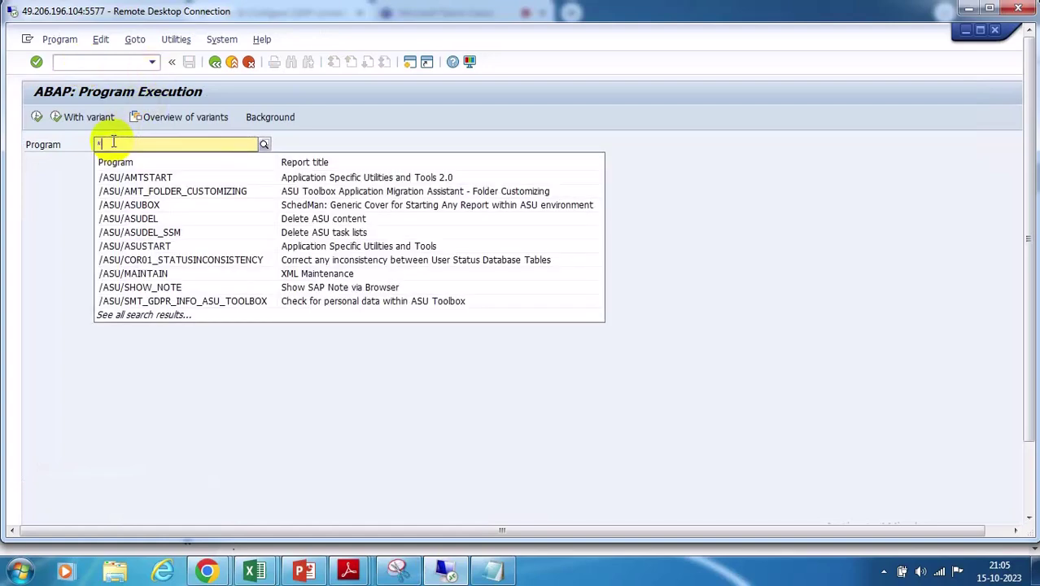
{"action": "type", "text": "LDAP"}
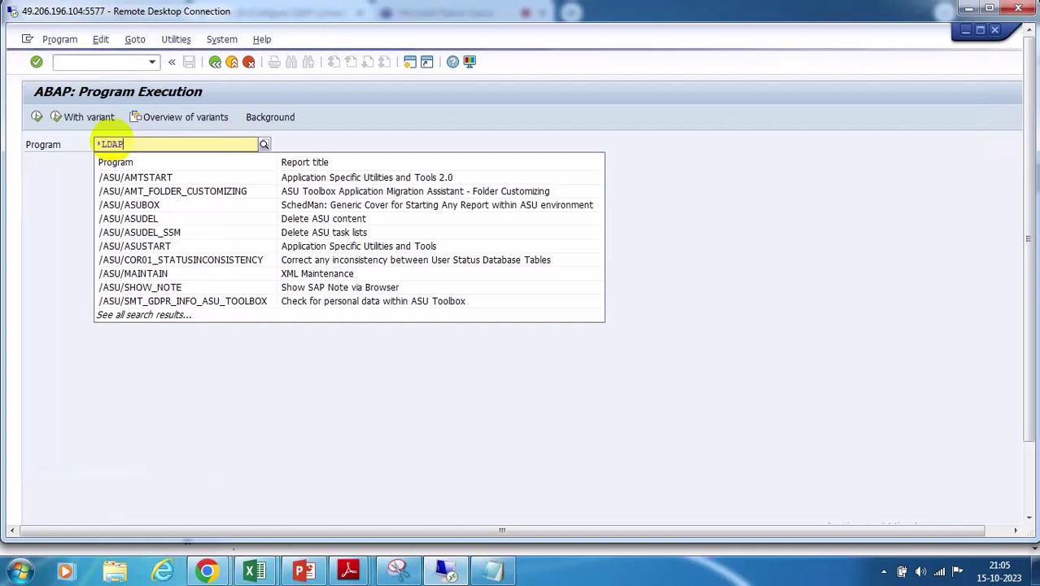
{"action": "type", "text": "*"}
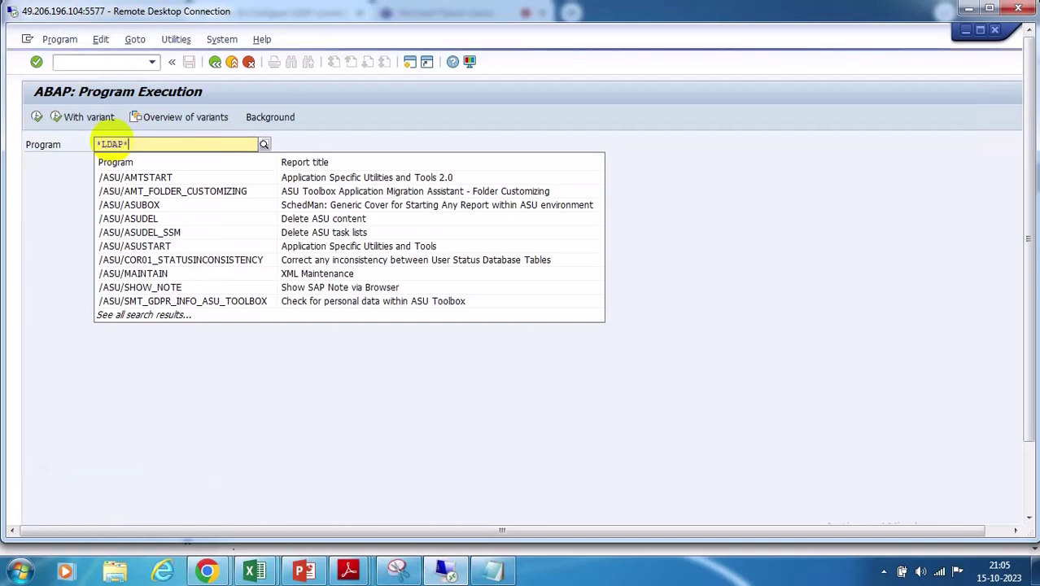
{"action": "left_click", "coordinate": [263, 144]}
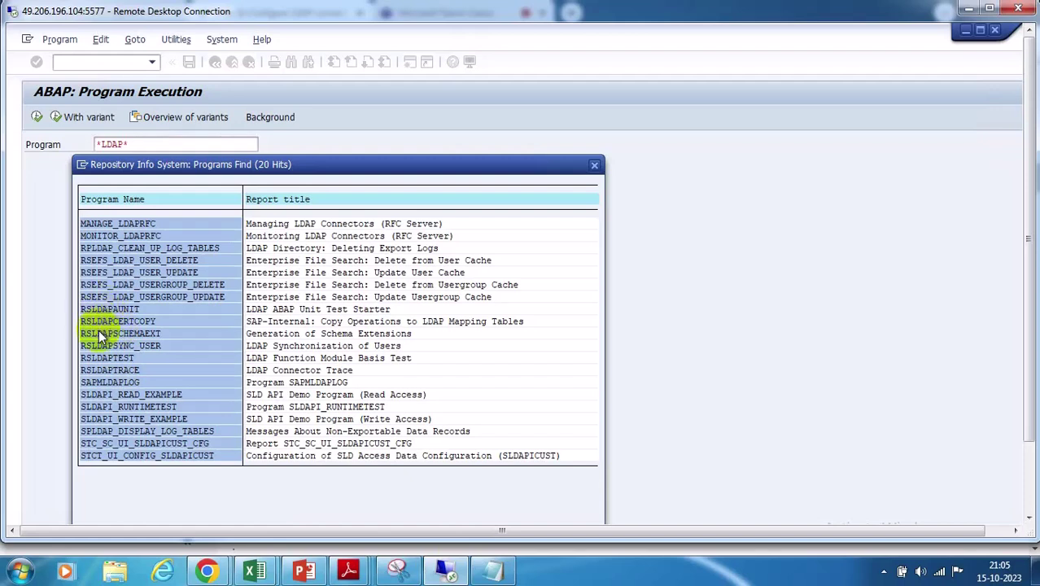
{"action": "double_click", "coordinate": [98, 332]}
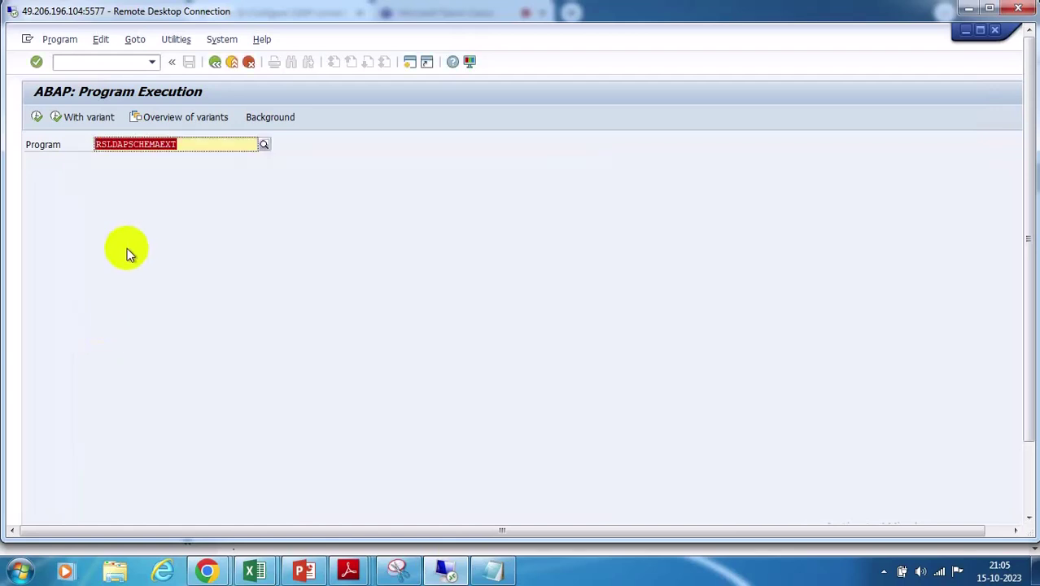
Execute RSLDAPSCHEMAEXT and set Product to Microsoft Windows 2003 Active Directory (Application Mode)
{"action": "left_click", "coordinate": [37, 116]}
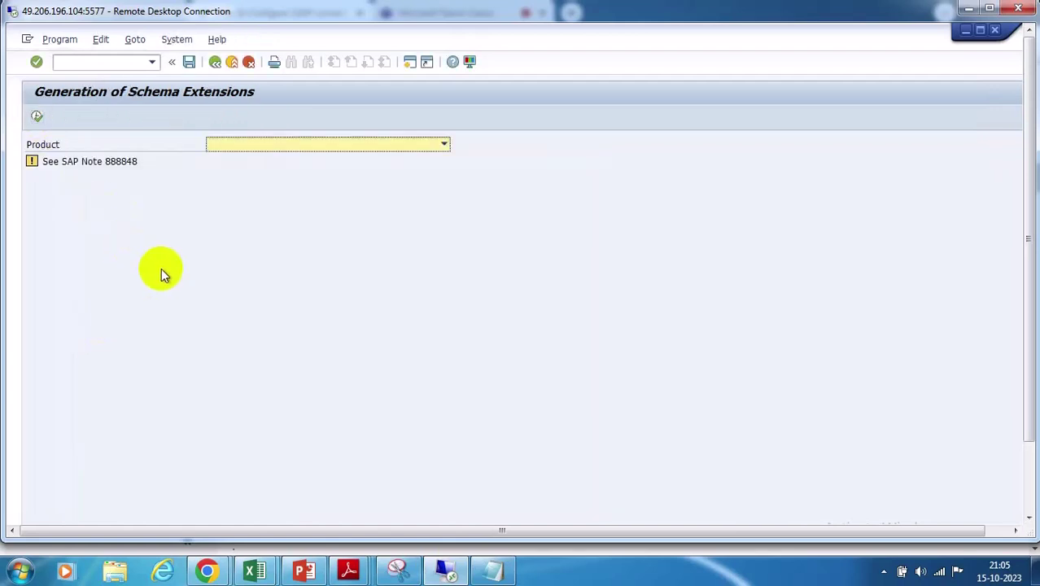
{"action": "left_click", "coordinate": [445, 144]}
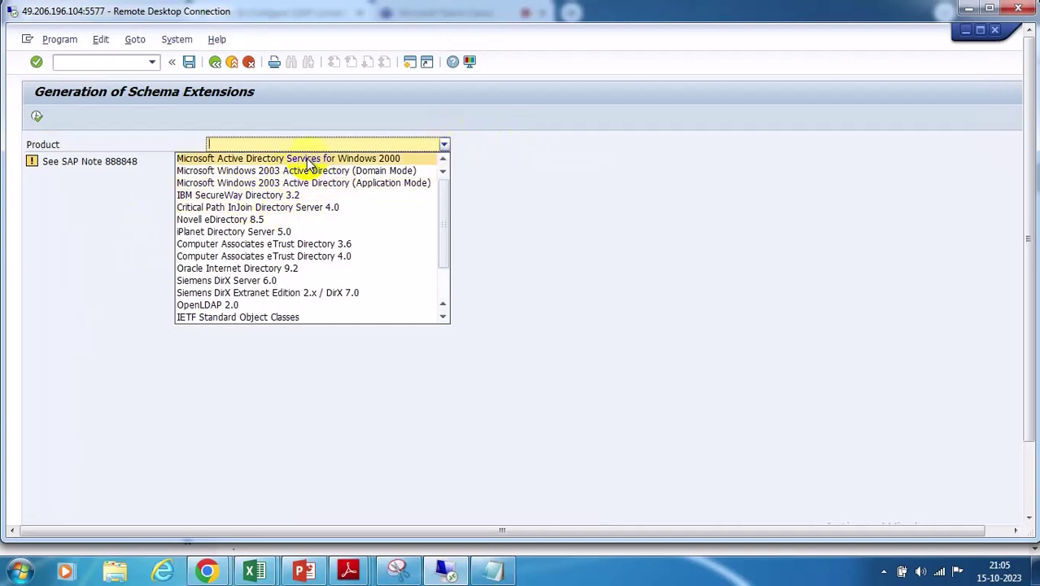
{"action": "left_click", "coordinate": [301, 183]}
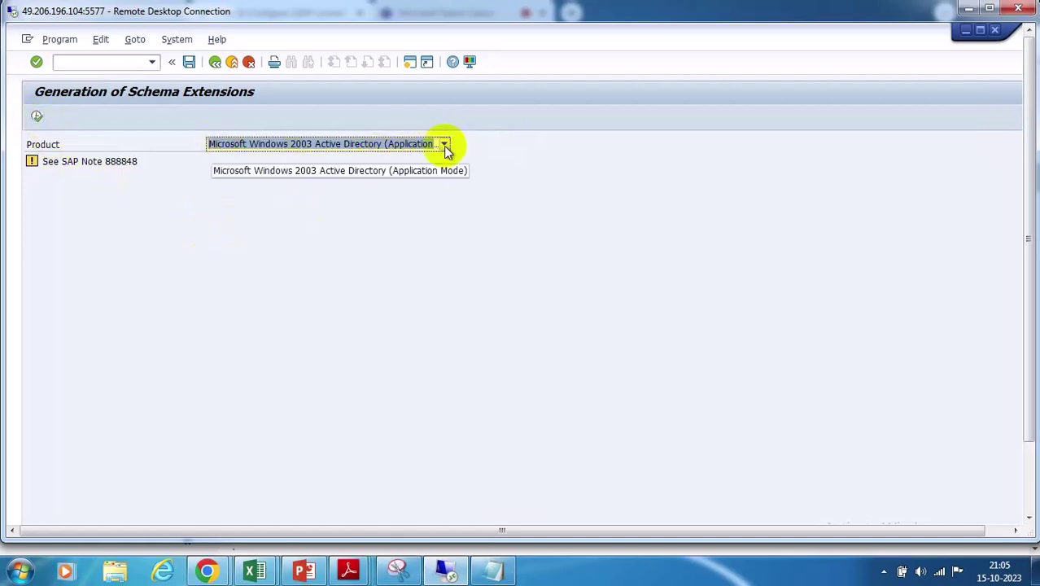
Generate the LDIF output and point out the roomNumber entry's changetype add line
{"action": "left_click", "coordinate": [36, 118]}
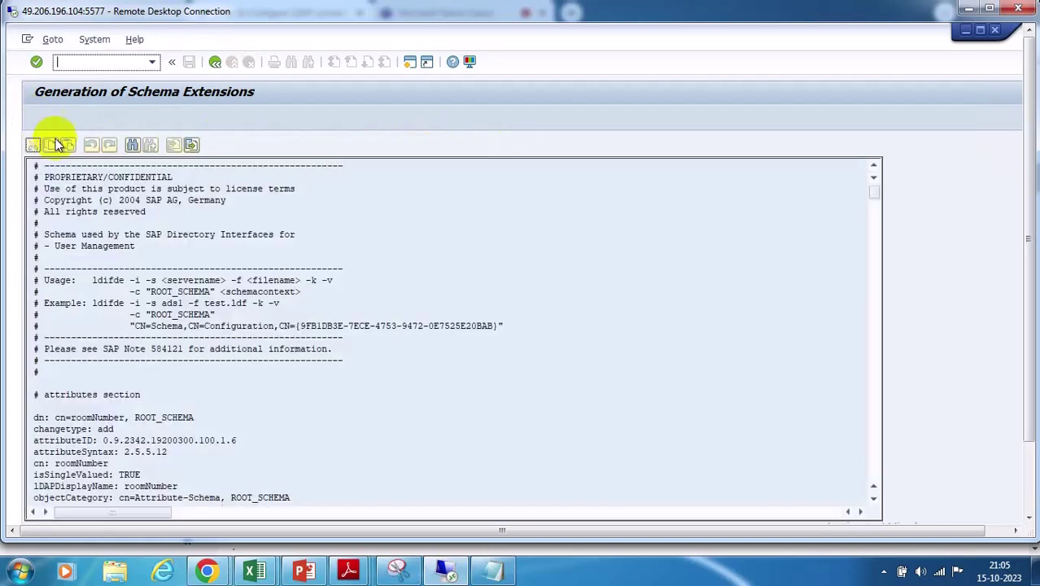
{"action": "scroll", "coordinate": [483, 355], "scroll_direction": "down", "scroll_amount": 7}
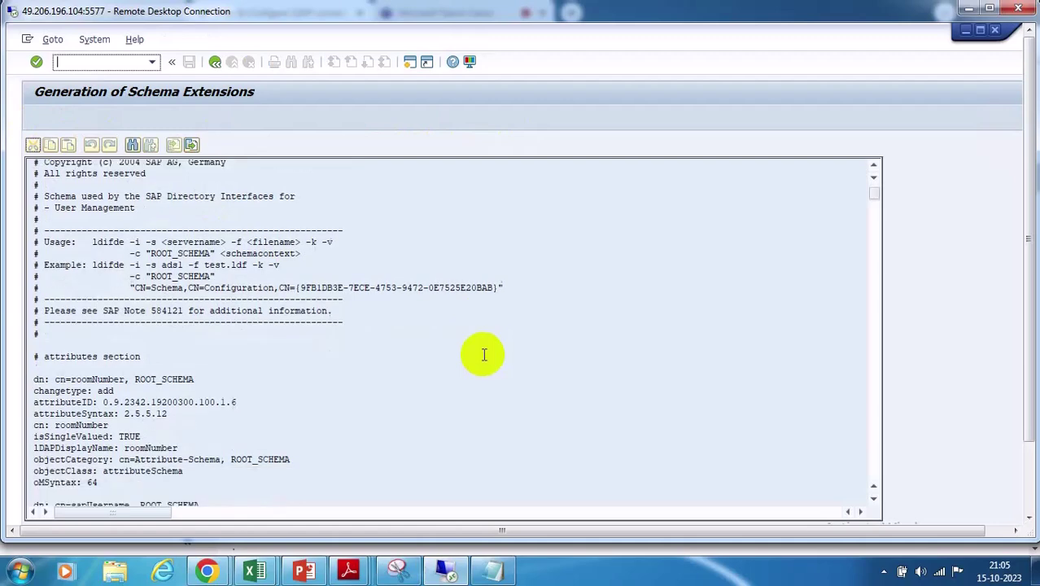
{"action": "scroll", "coordinate": [482, 352], "scroll_direction": "down", "scroll_amount": 1}
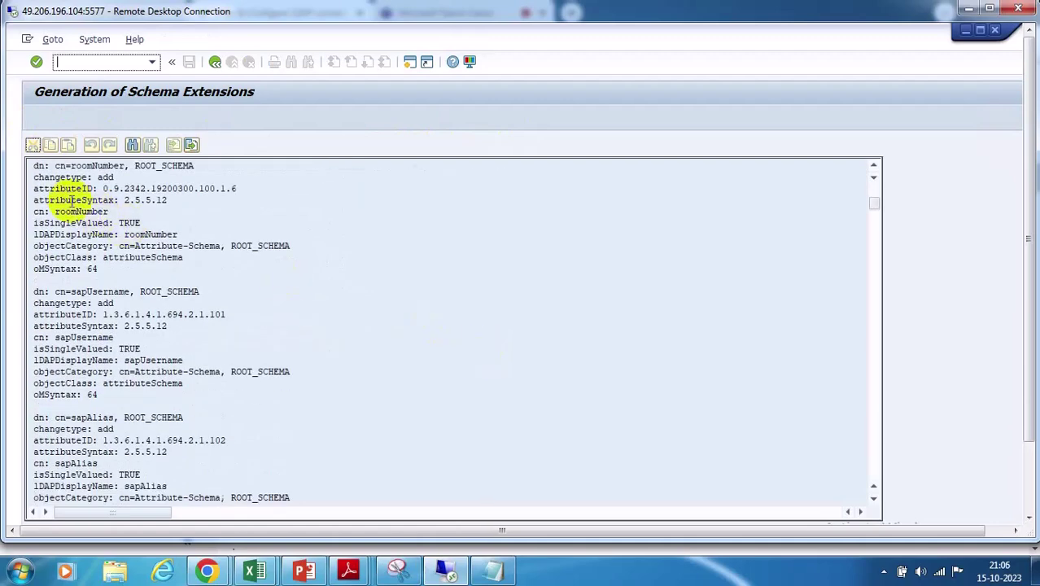
{"action": "left_click", "coordinate": [67, 167]}
{"action": "left_click", "coordinate": [120, 173]}
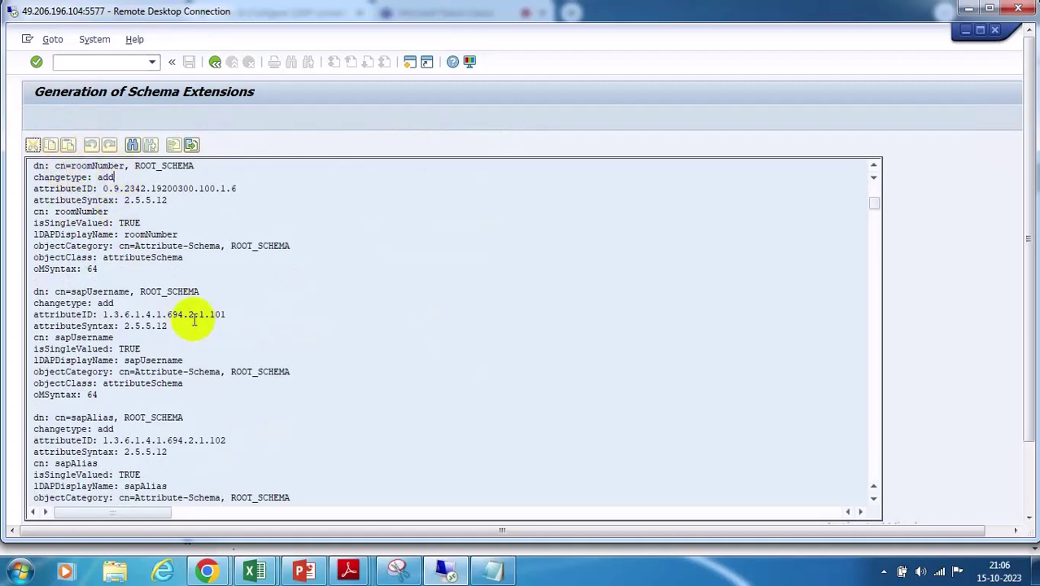
{"action": "scroll", "coordinate": [195, 320], "scroll_direction": "down", "scroll_amount": 9}
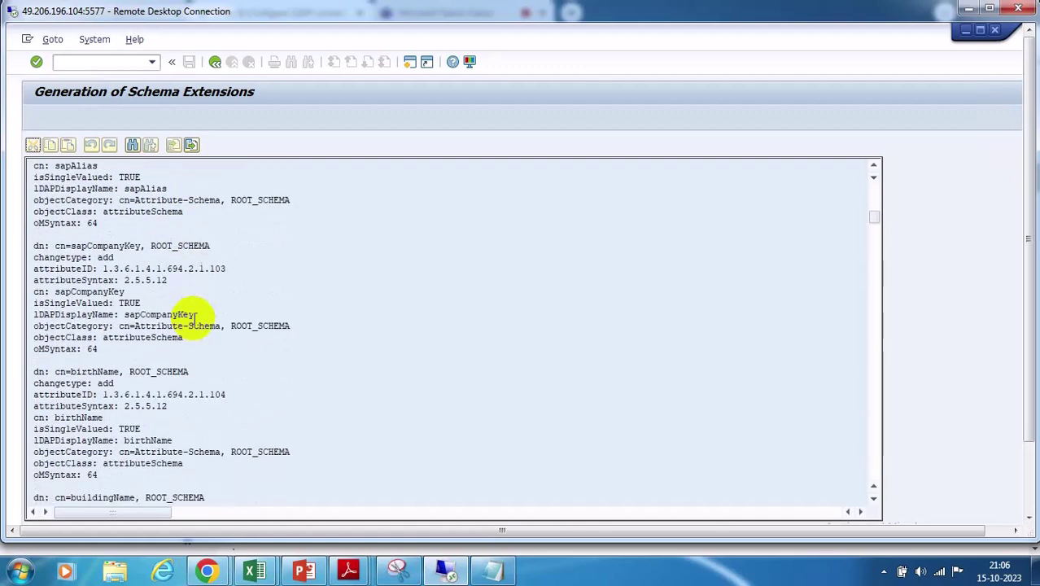
{"action": "scroll", "coordinate": [195, 320], "scroll_direction": "down", "scroll_amount": 2}
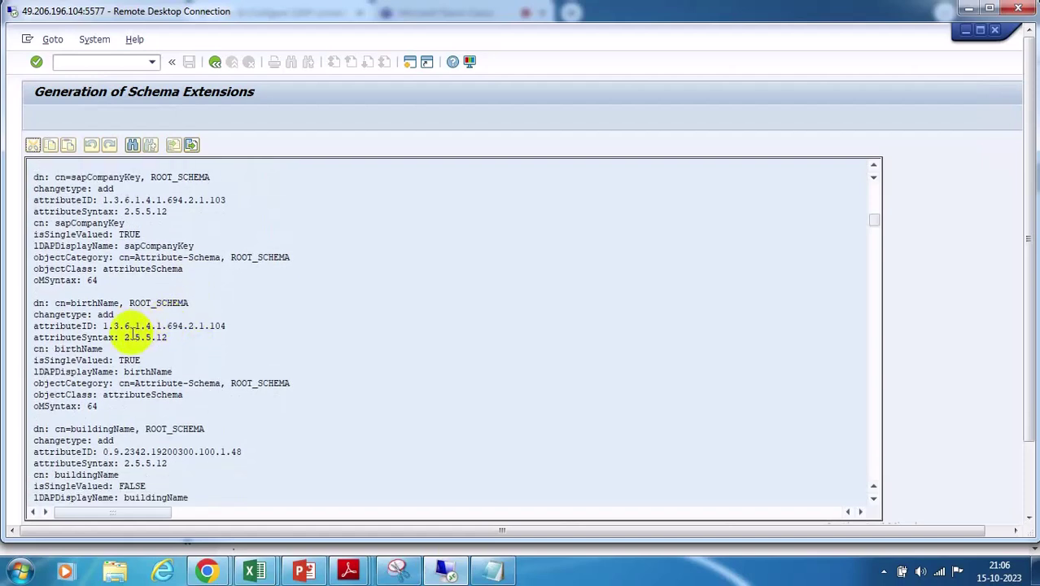
Highlight the sapCompanyKey, birthName and buildingName entry names in the schema text
{"action": "left_click", "coordinate": [53, 176]}
{"action": "left_click_drag", "start_coordinate": [53, 177], "coordinate": [141, 177]}
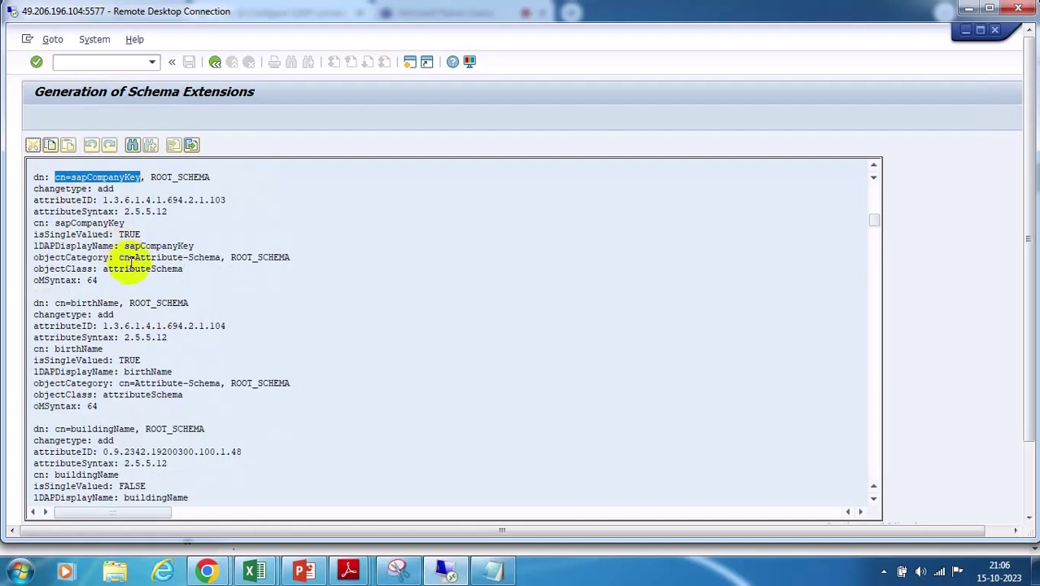
{"action": "left_click_drag", "start_coordinate": [52, 303], "coordinate": [119, 303]}
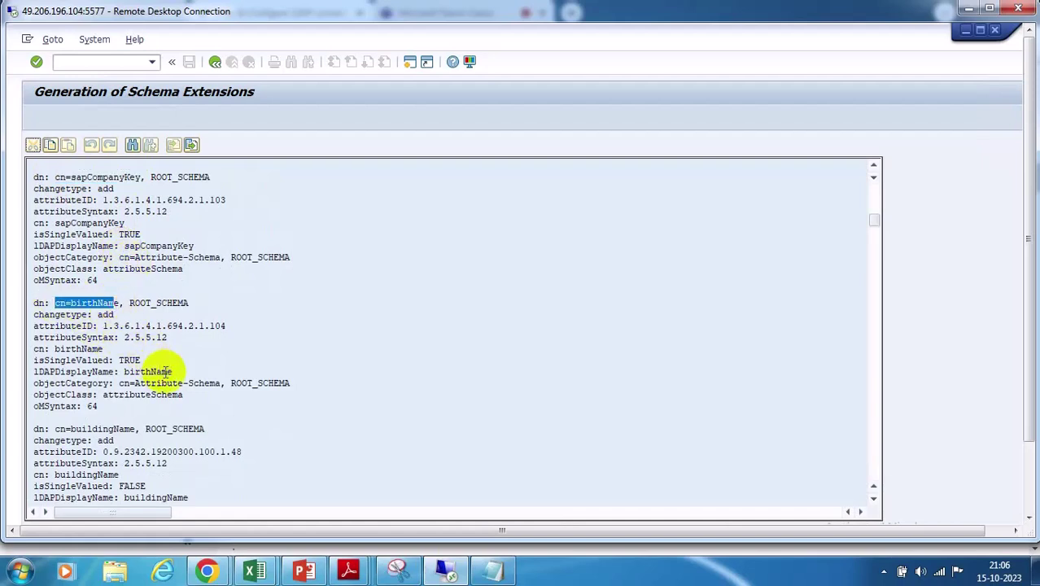
{"action": "left_click_drag", "start_coordinate": [55, 429], "coordinate": [135, 429]}
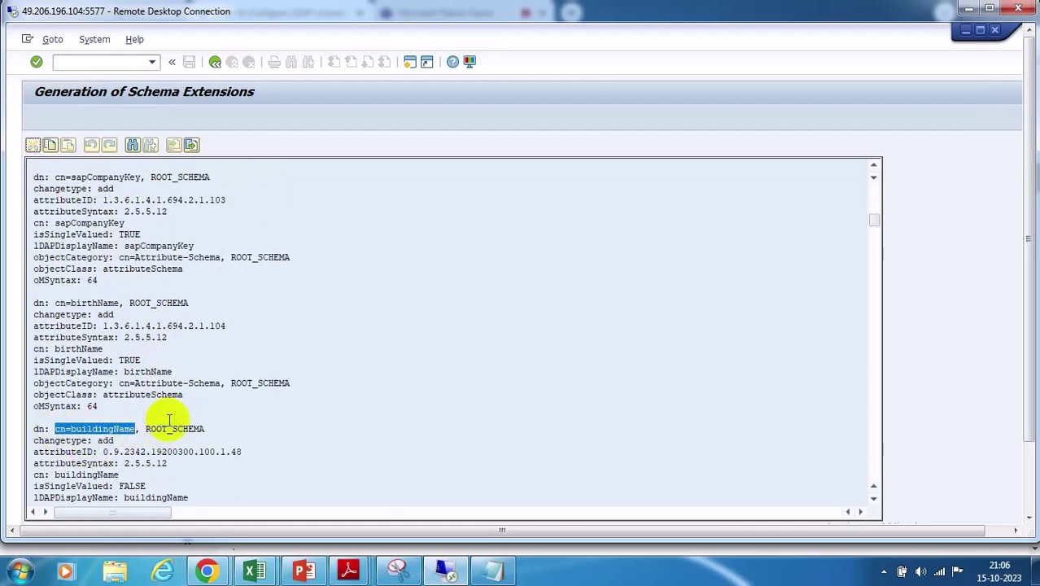
Move down to the sapValidTo entry and mark the sapValidTo and sapValidFrom distinguished names
{"action": "scroll", "coordinate": [265, 380], "scroll_direction": "down", "scroll_amount": 1}
{"action": "scroll", "coordinate": [265, 379], "scroll_direction": "down", "scroll_amount": 7}
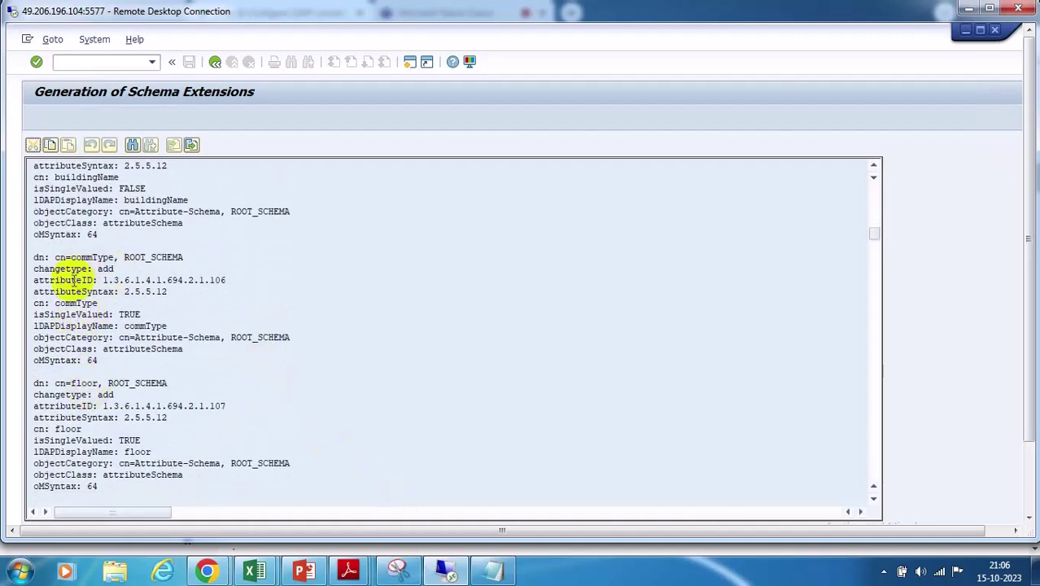
{"action": "scroll", "coordinate": [202, 336], "scroll_direction": "down", "scroll_amount": 1}
{"action": "scroll", "coordinate": [201, 335], "scroll_direction": "down", "scroll_amount": 5}
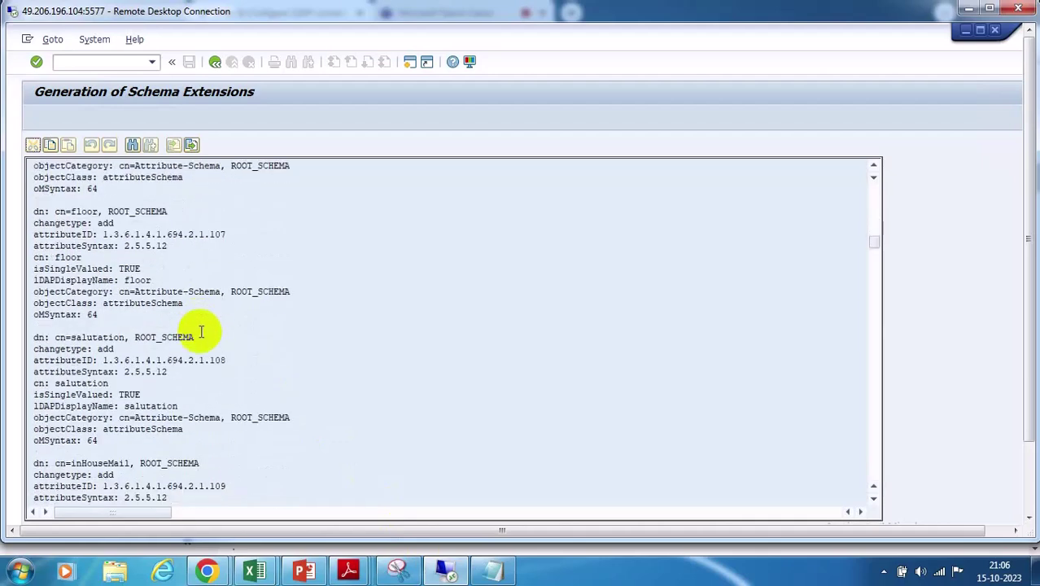
{"action": "scroll", "coordinate": [199, 331], "scroll_direction": "down", "scroll_amount": 2}
{"action": "scroll", "coordinate": [199, 331], "scroll_direction": "down", "scroll_amount": 9}
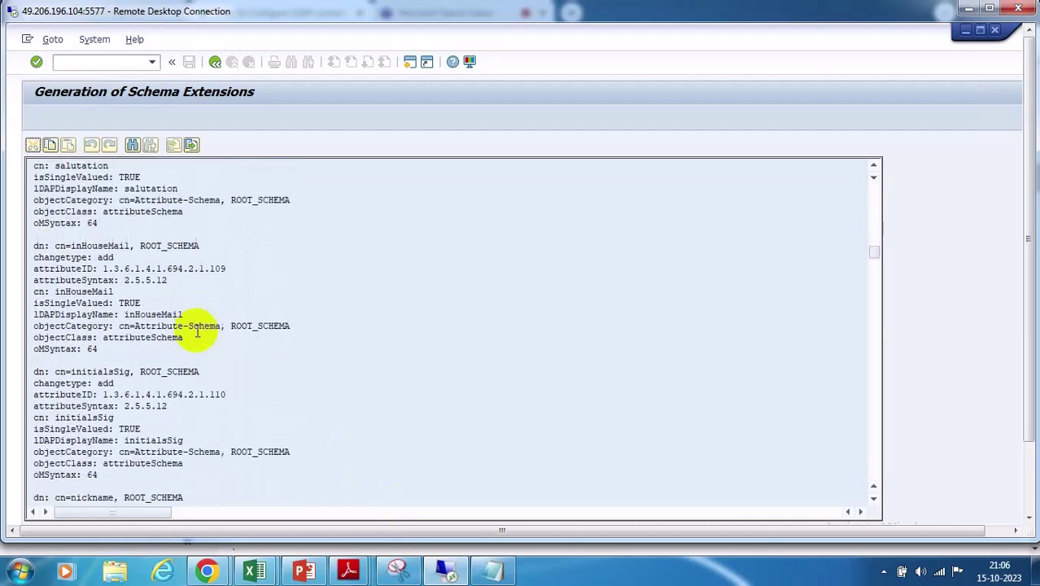
{"action": "scroll", "coordinate": [197, 331], "scroll_direction": "down", "scroll_amount": 4}
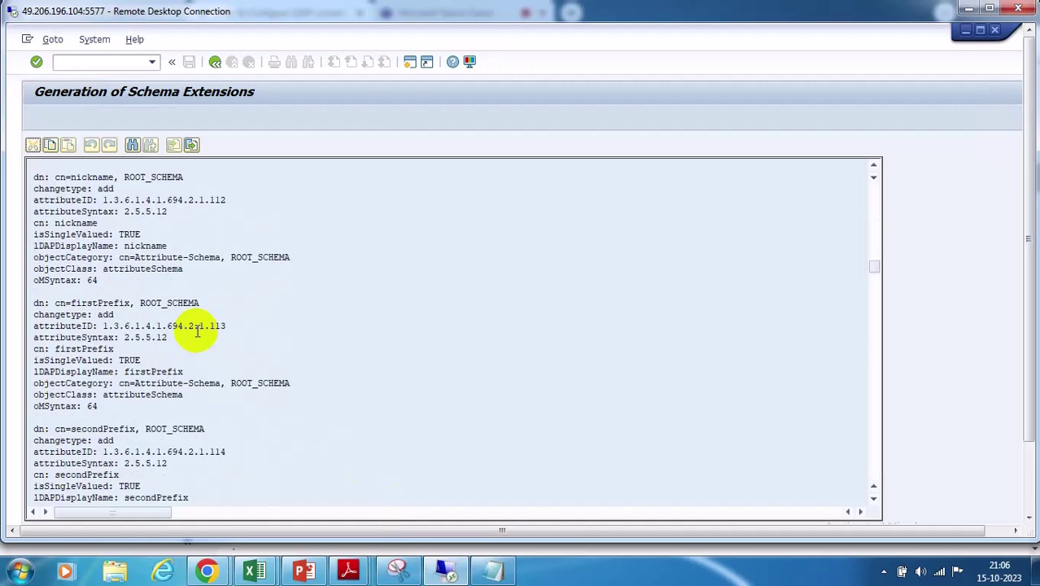
{"action": "scroll", "coordinate": [197, 331], "scroll_direction": "down", "scroll_amount": 5}
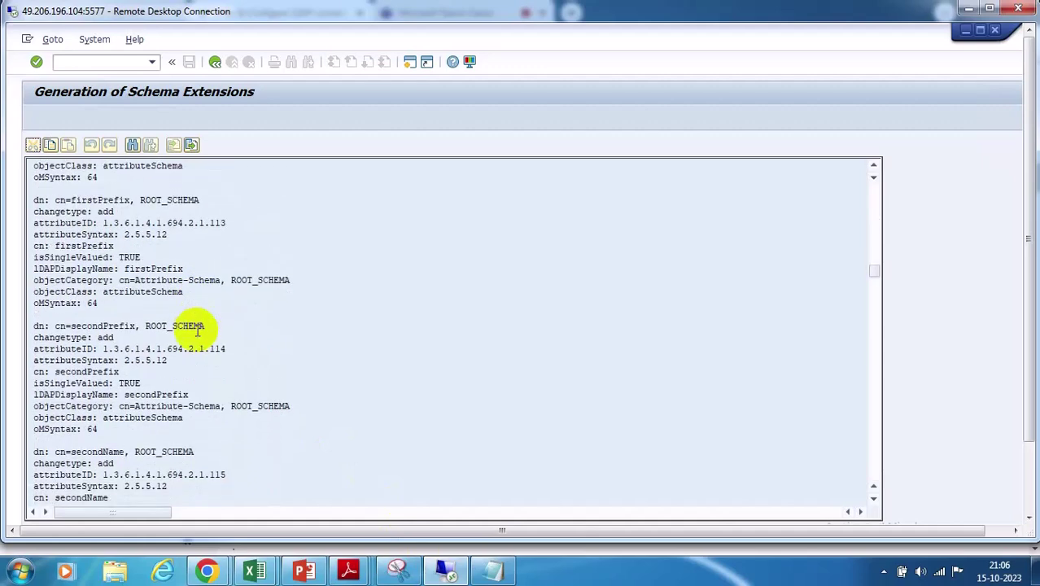
{"action": "scroll", "coordinate": [197, 329], "scroll_direction": "down", "scroll_amount": 9}
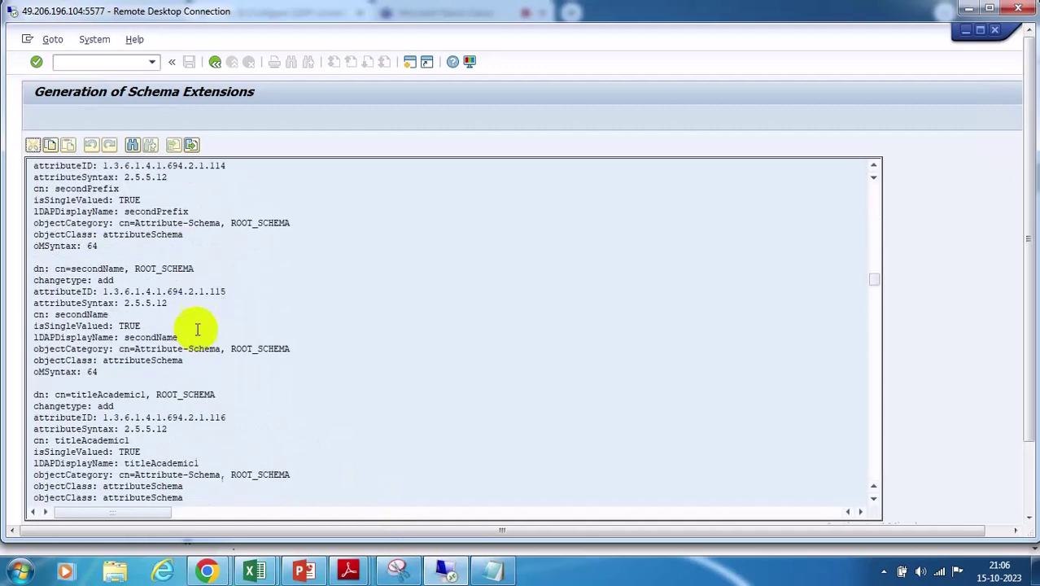
{"action": "scroll", "coordinate": [197, 329], "scroll_direction": "down", "scroll_amount": 8}
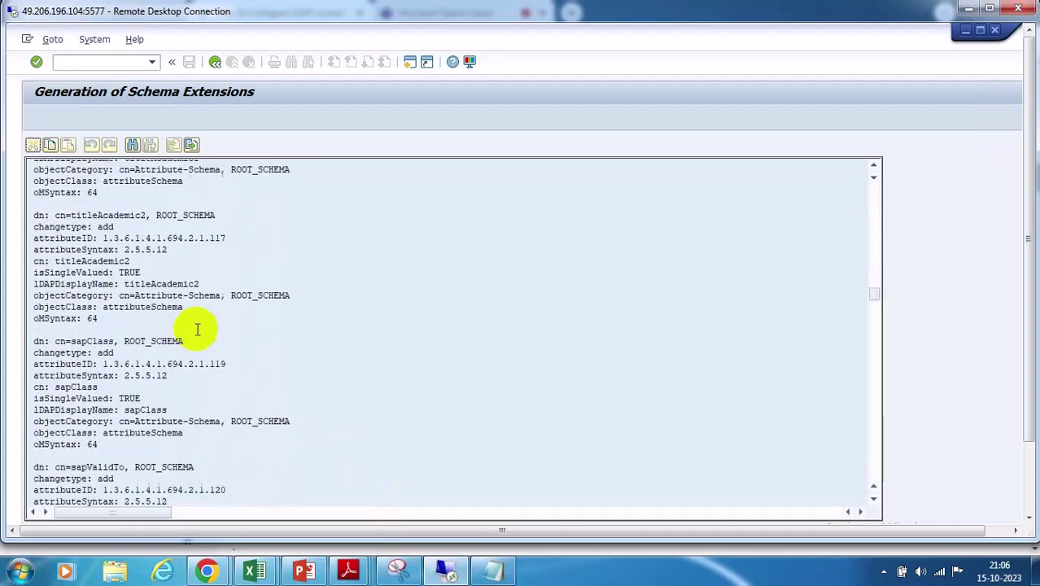
{"action": "scroll", "coordinate": [197, 330], "scroll_direction": "down", "scroll_amount": 1}
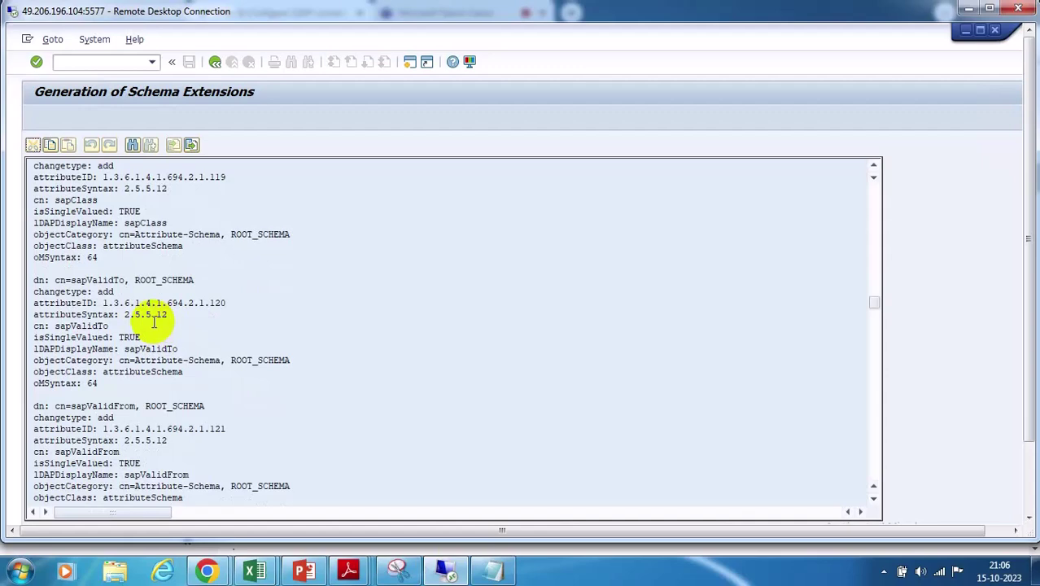
{"action": "scroll", "coordinate": [153, 319], "scroll_direction": "up", "scroll_amount": 2}
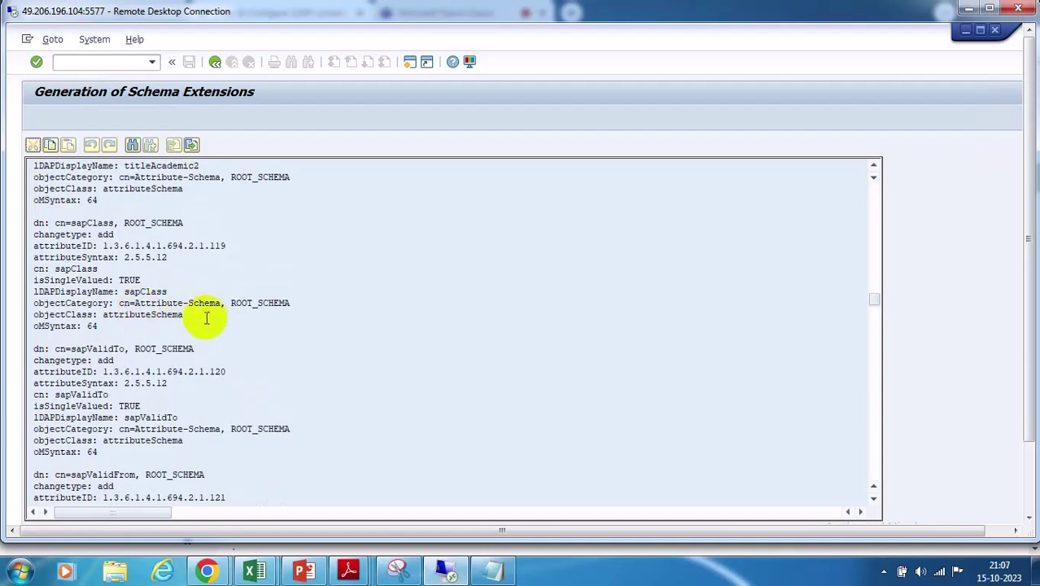
{"action": "scroll", "coordinate": [206, 319], "scroll_direction": "up", "scroll_amount": 1}
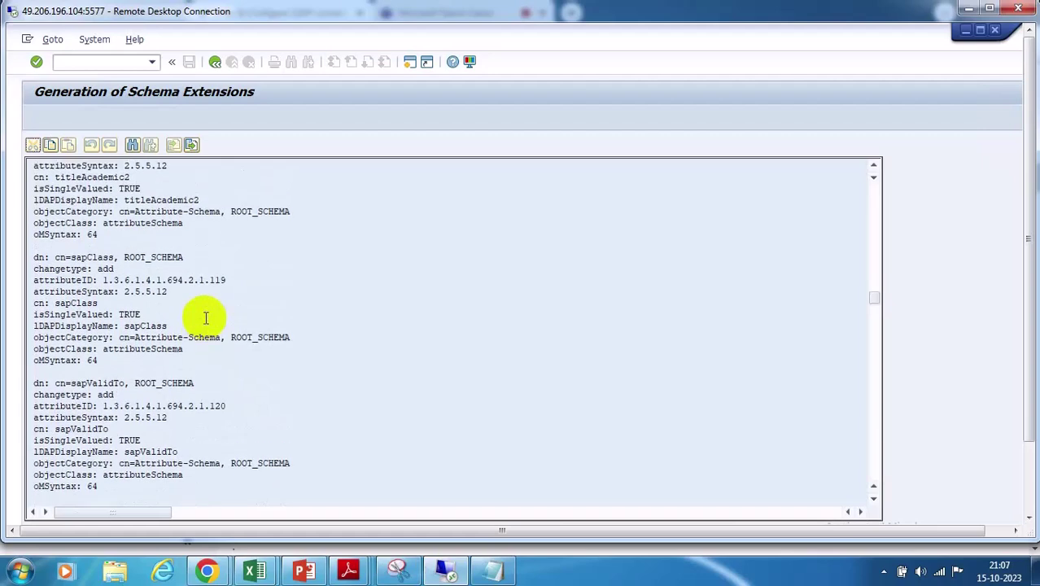
{"action": "scroll", "coordinate": [206, 318], "scroll_direction": "up", "scroll_amount": 1}
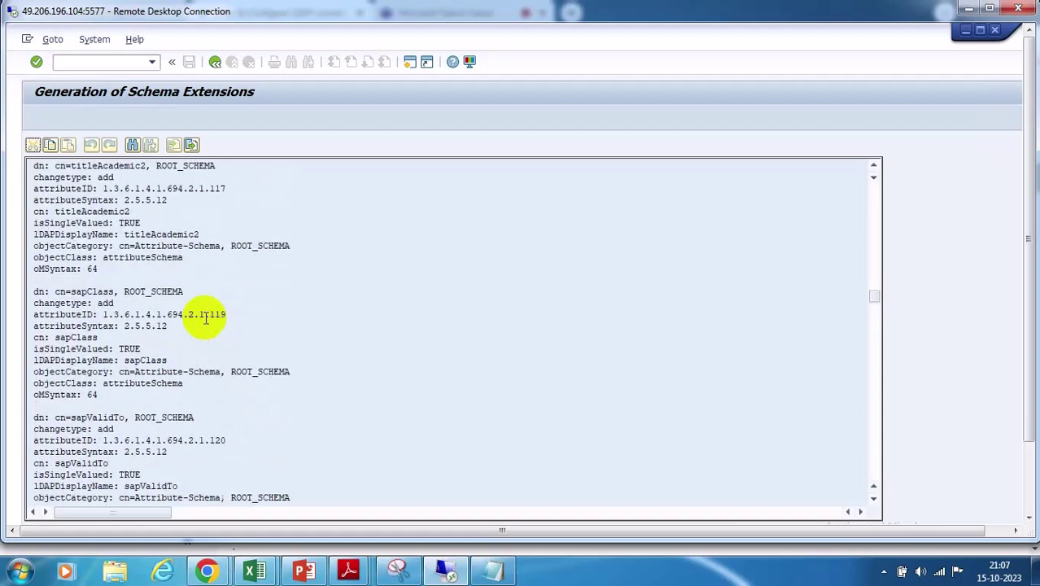
{"action": "scroll", "coordinate": [206, 318], "scroll_direction": "down", "scroll_amount": 3}
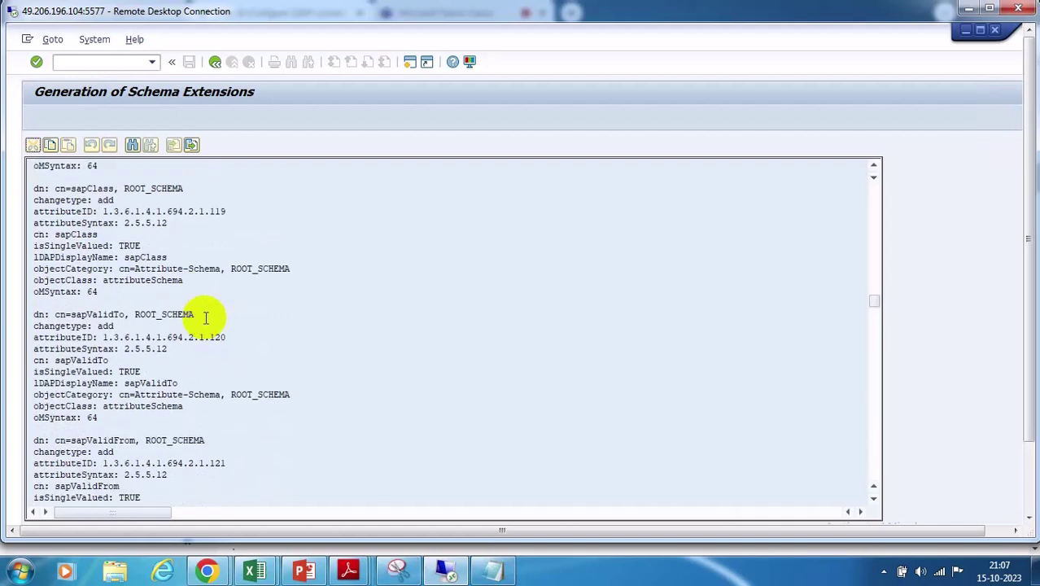
{"action": "left_click_drag", "start_coordinate": [54, 314], "coordinate": [122, 315]}
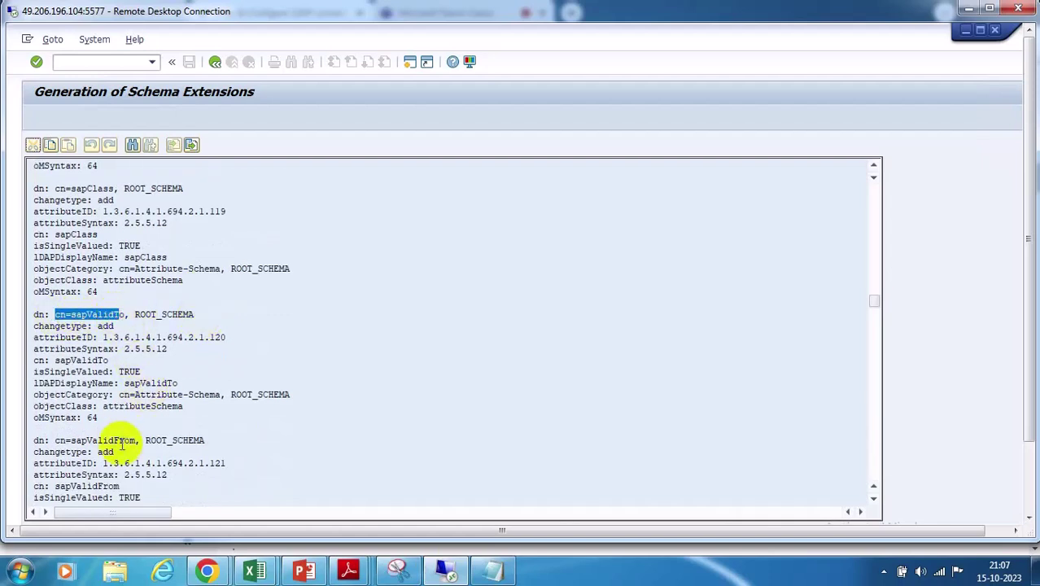
{"action": "left_click_drag", "start_coordinate": [133, 440], "coordinate": [55, 440]}
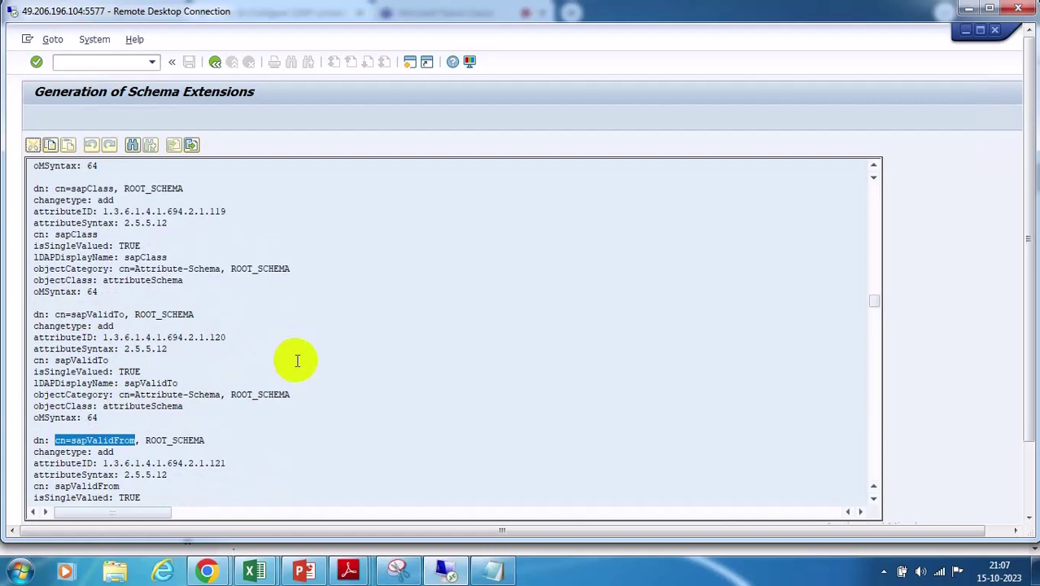
{"action": "left_click", "coordinate": [59, 314]}
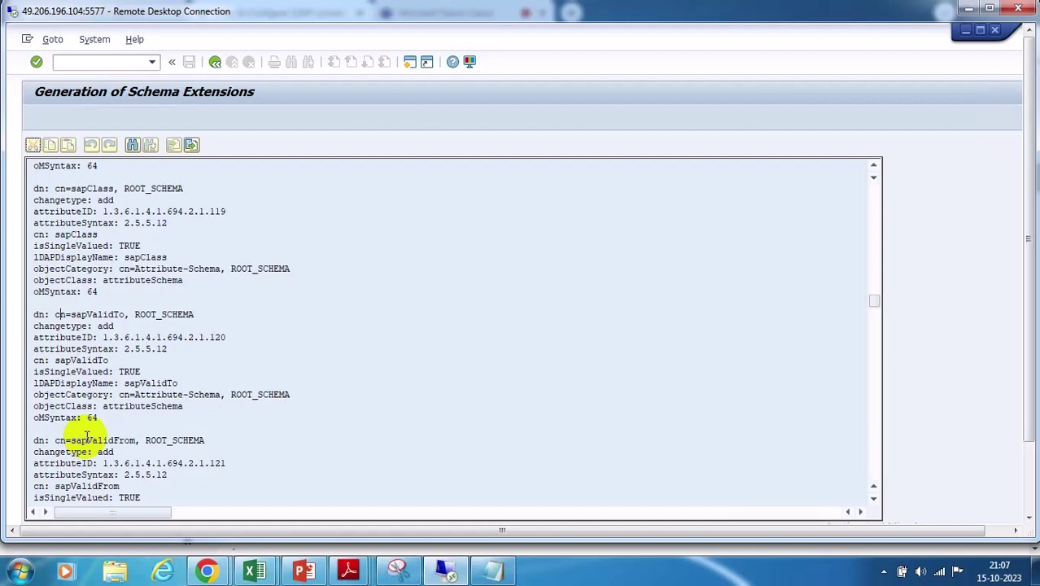
Mark sapValidTo's cn, Attribute-Schema category, isSingleValued TRUE and lDAPDisplayName lines
{"action": "left_click_drag", "start_coordinate": [109, 360], "coordinate": [34, 364]}
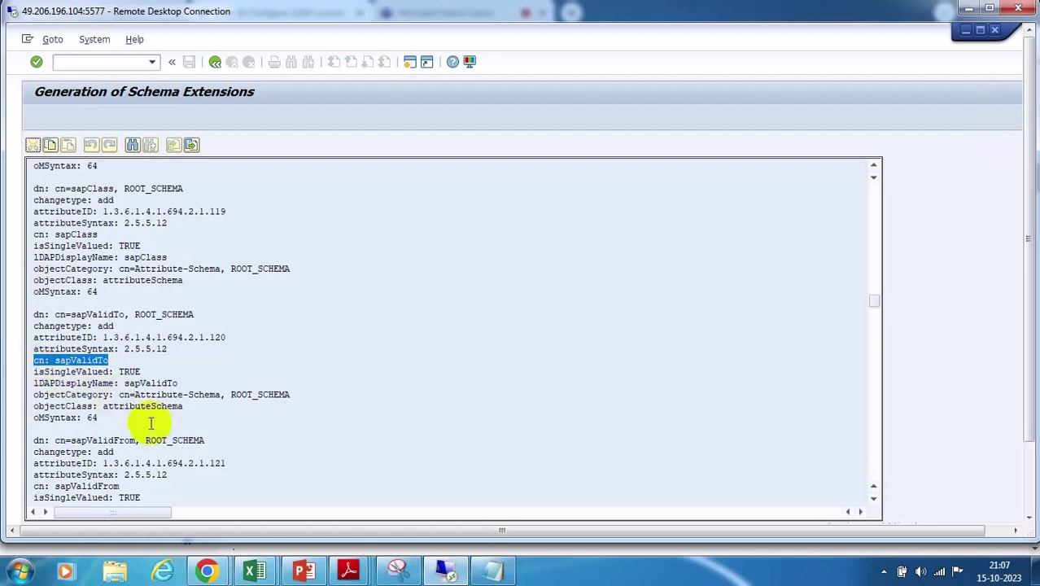
{"action": "left_click_drag", "start_coordinate": [119, 395], "coordinate": [200, 396]}
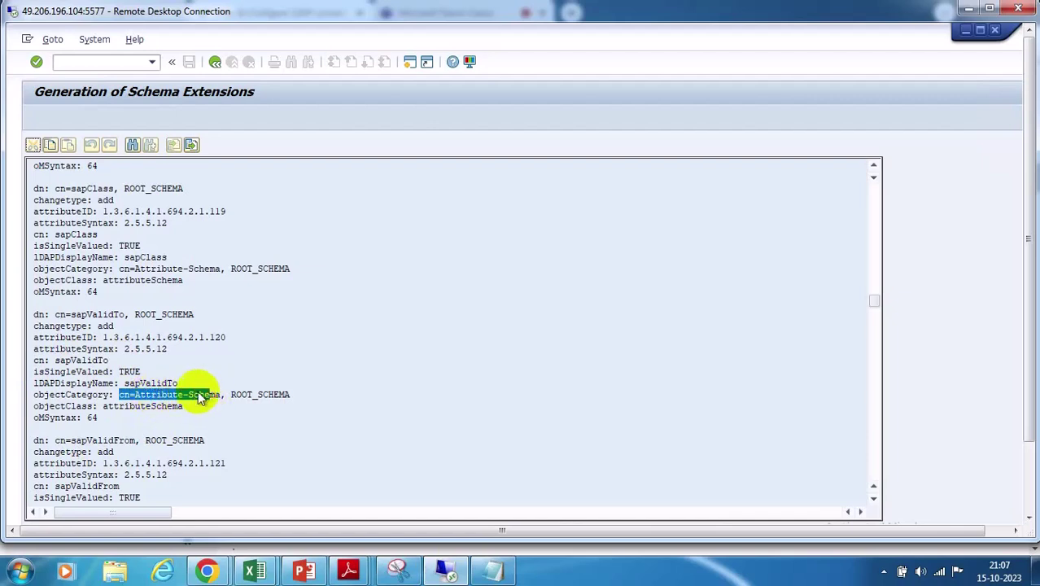
{"action": "left_click_drag", "start_coordinate": [142, 371], "coordinate": [34, 371]}
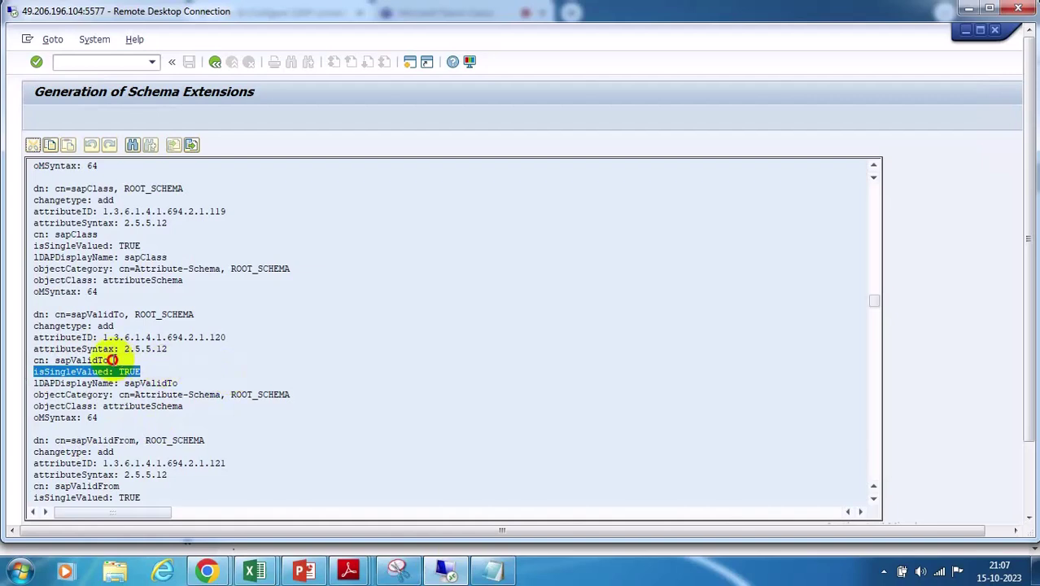
{"action": "left_click_drag", "start_coordinate": [50, 360], "coordinate": [108, 360]}
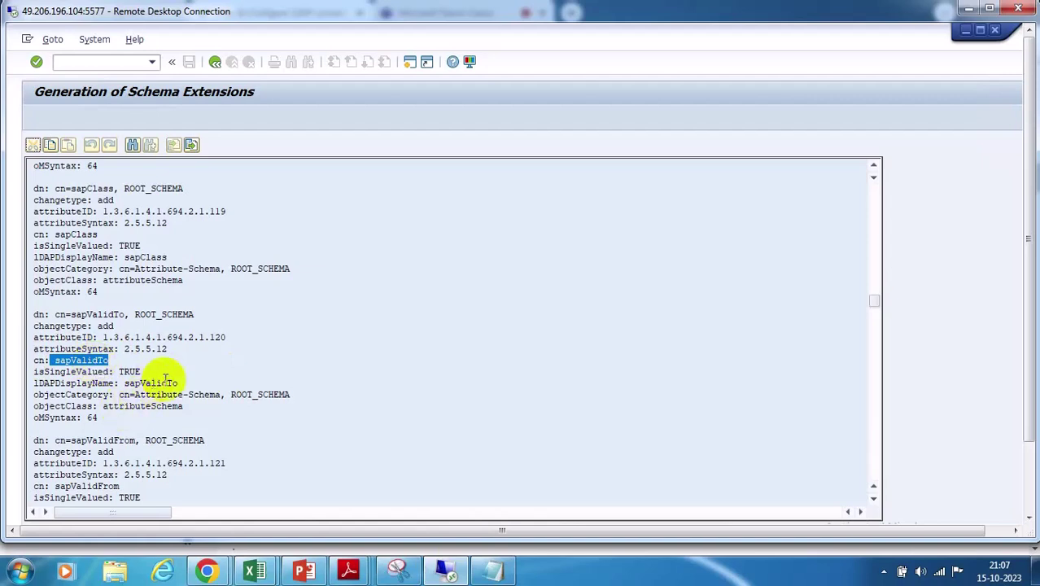
{"action": "left_click_drag", "start_coordinate": [177, 382], "coordinate": [35, 387]}
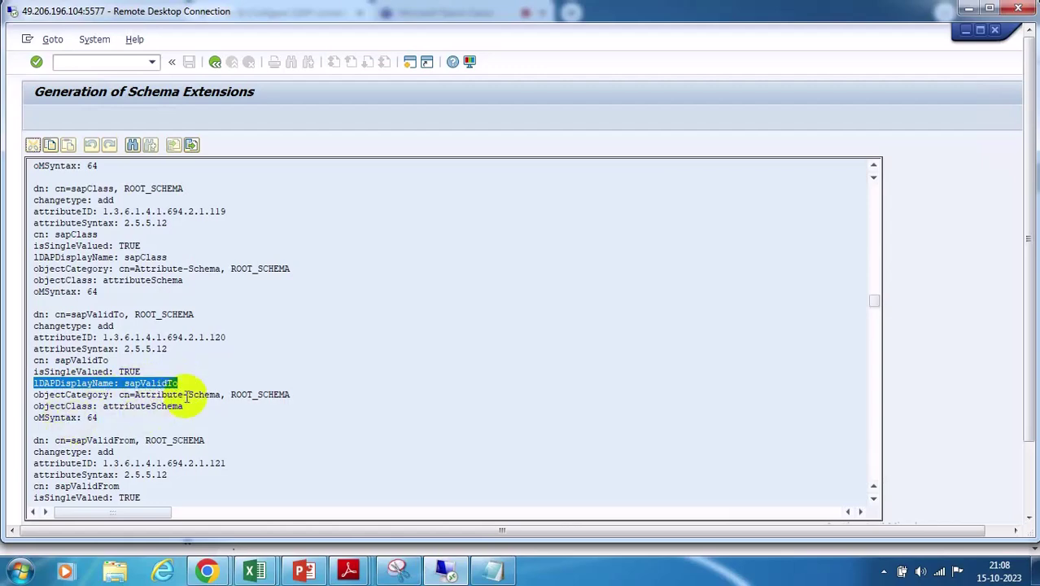
Scroll on through the schema output to the sapLanguage, sapTimeZone and sapUserType definitions
{"action": "scroll", "coordinate": [174, 395], "scroll_direction": "down", "scroll_amount": 3}
{"action": "scroll", "coordinate": [188, 391], "scroll_direction": "down", "scroll_amount": 7}
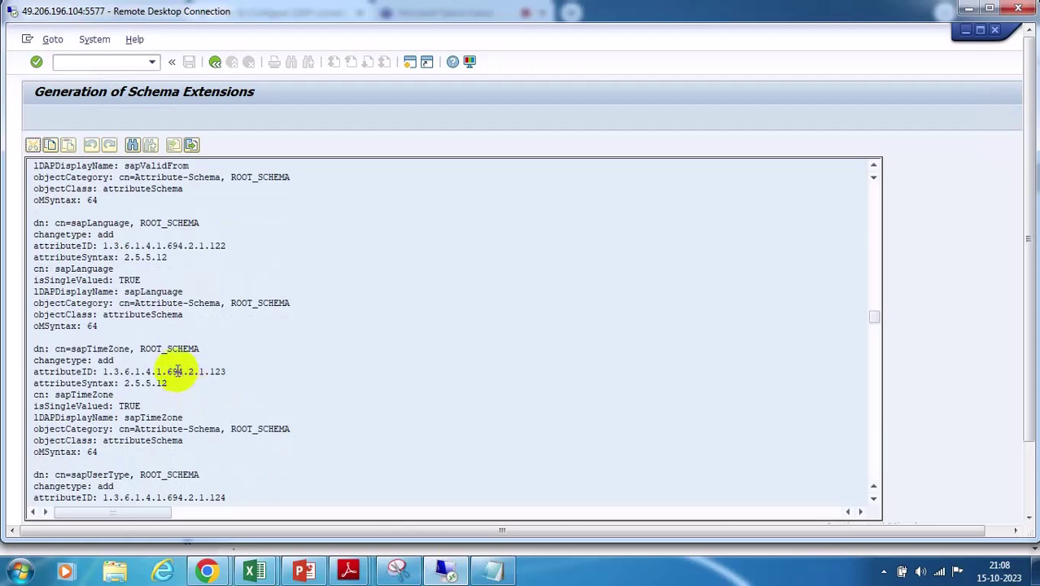
{"action": "scroll", "coordinate": [178, 368], "scroll_direction": "down", "scroll_amount": 2}
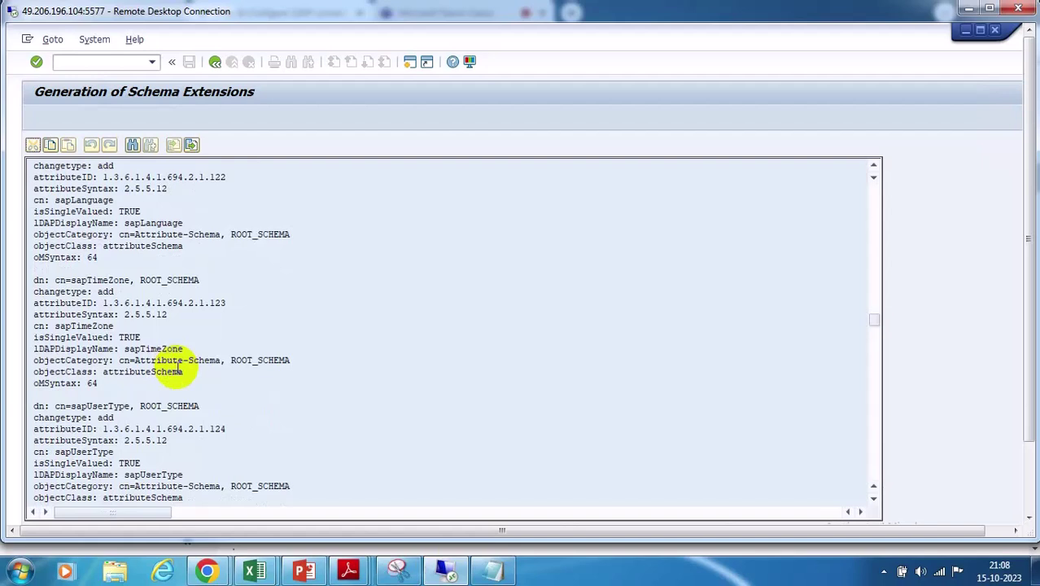
{"action": "scroll", "coordinate": [177, 367], "scroll_direction": "down", "scroll_amount": 1}
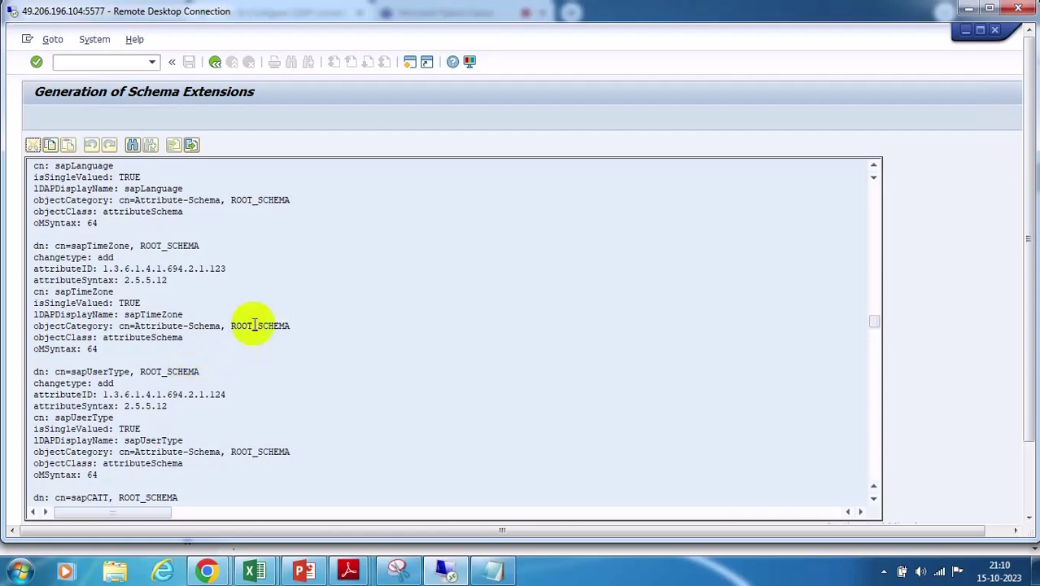
Return to the wiki guide's group field mapping: USERID→SAMACCOUNTNAME, EMAIL→MAIL, MANAGERID→MANAGER
{"action": "mouse_move", "coordinate": [207, 572]}
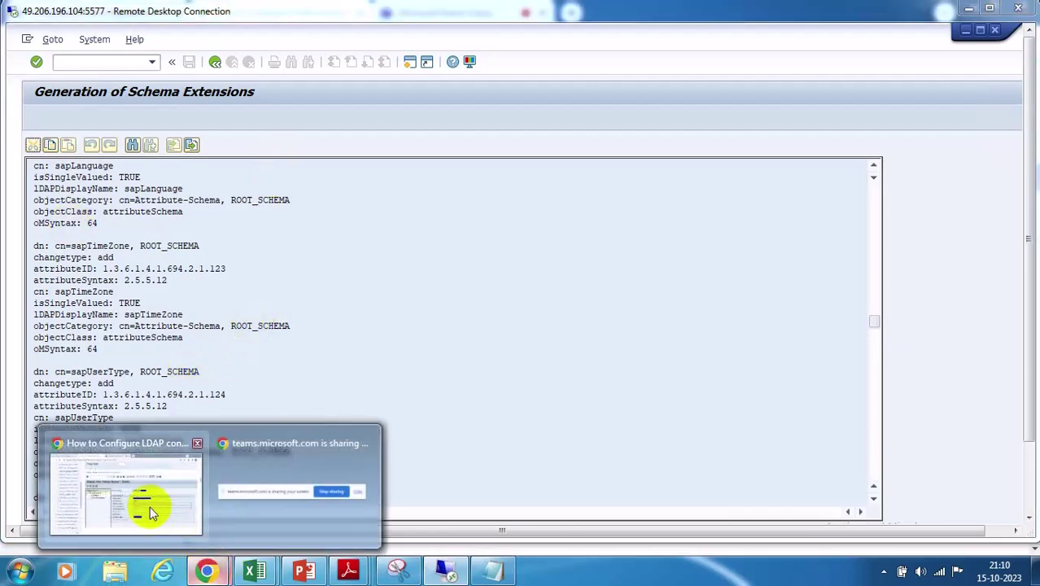
{"action": "left_click", "coordinate": [146, 504]}
{"action": "scroll", "coordinate": [511, 388], "scroll_direction": "down", "scroll_amount": 1}
{"action": "scroll", "coordinate": [504, 378], "scroll_direction": "down", "scroll_amount": 10}
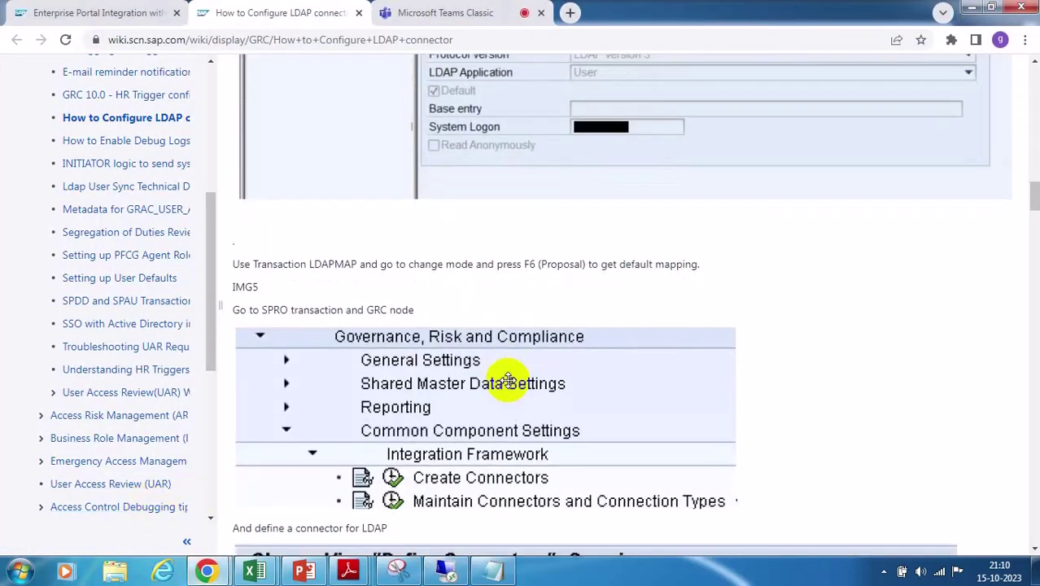
{"action": "scroll", "coordinate": [503, 373], "scroll_direction": "down", "scroll_amount": 7}
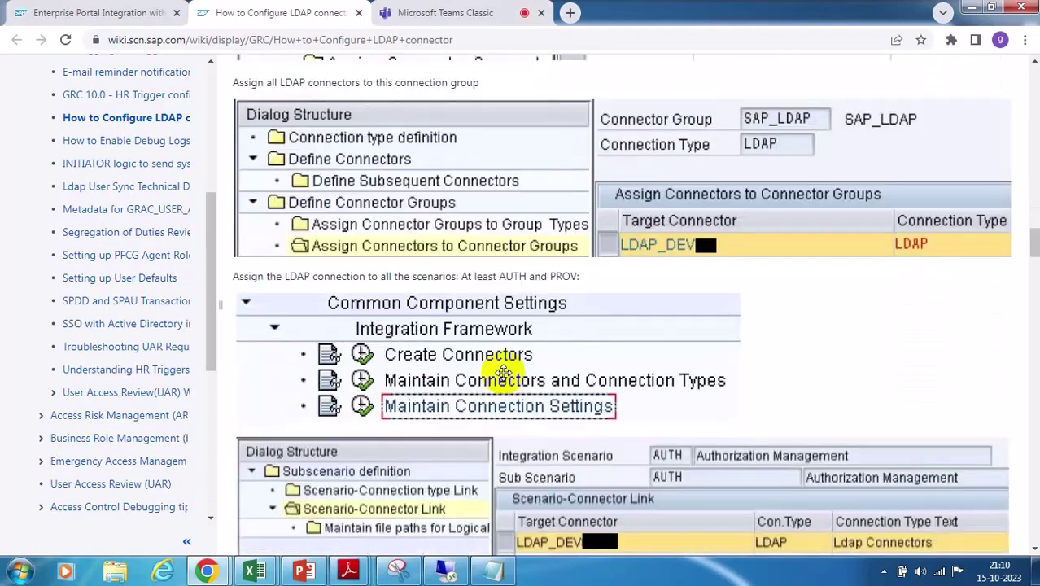
{"action": "scroll", "coordinate": [503, 371], "scroll_direction": "down", "scroll_amount": 10}
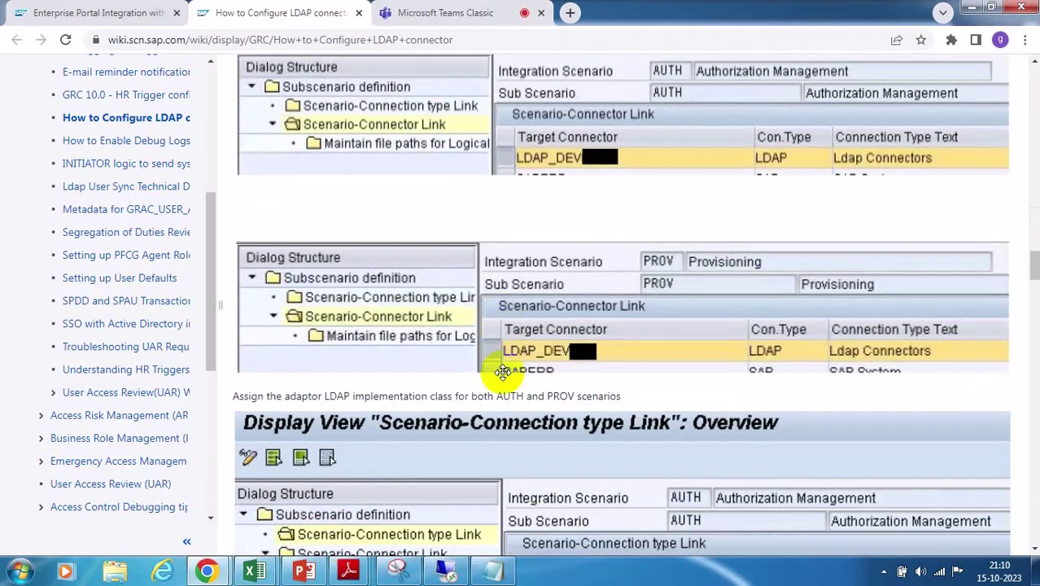
{"action": "scroll", "coordinate": [503, 371], "scroll_direction": "down", "scroll_amount": 5}
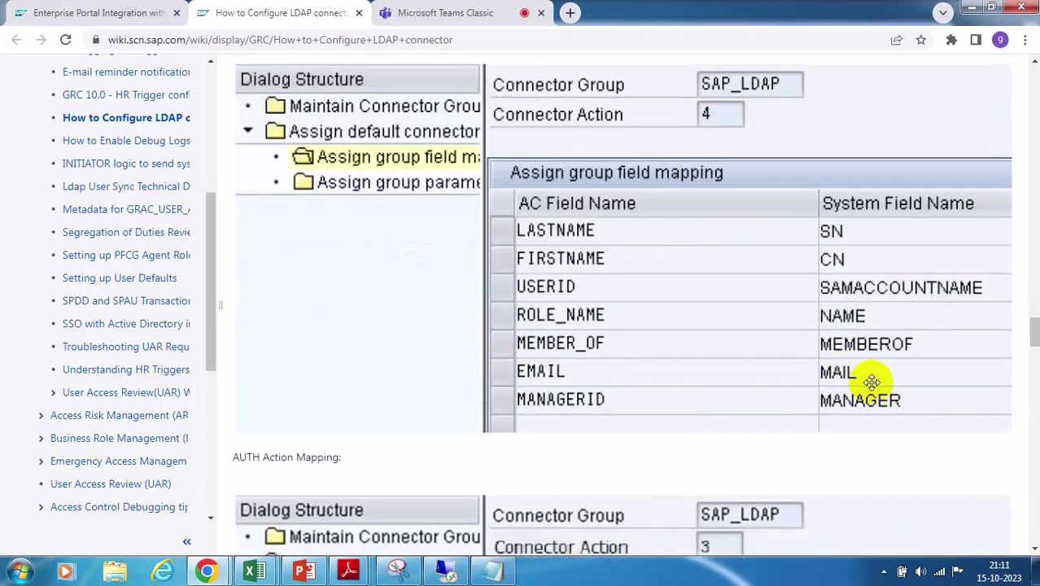
{"action": "scroll", "coordinate": [871, 382], "scroll_direction": "down", "scroll_amount": 1}
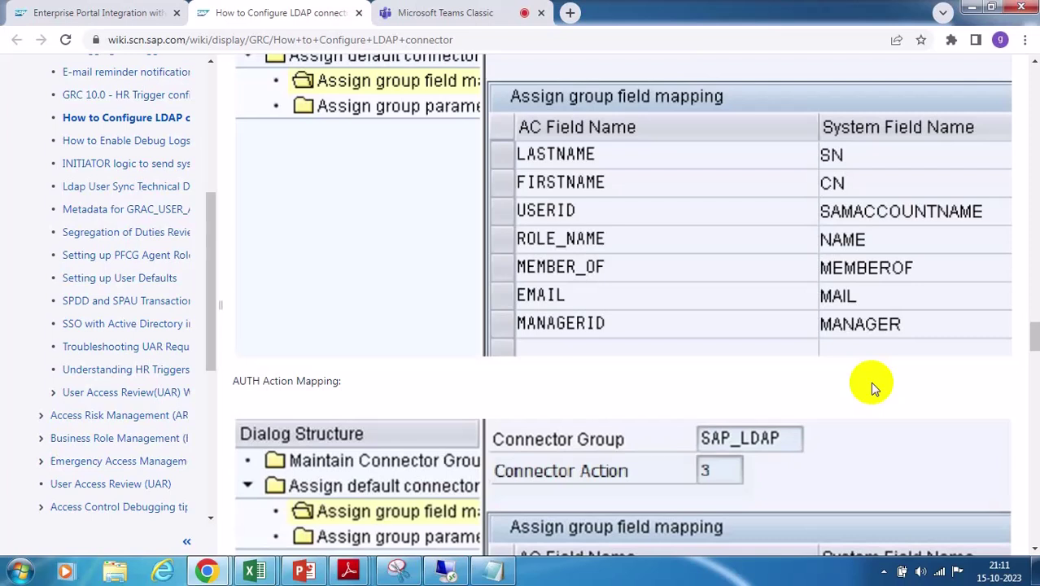
Go back to SA38, search *RSLDAP and execute RSLDAPSYNC_USER
{"action": "left_click", "coordinate": [447, 570]}
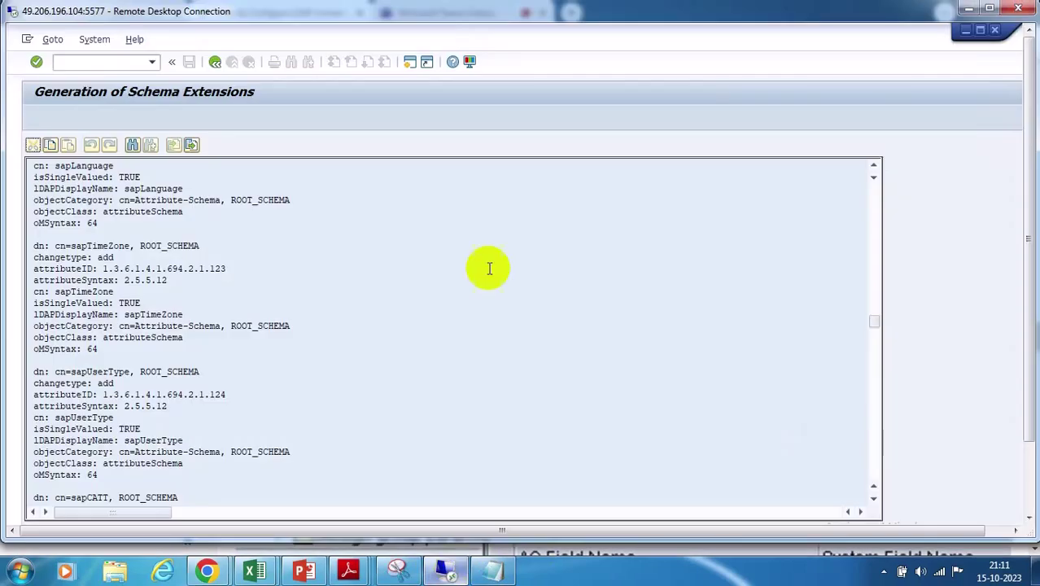
{"action": "left_click", "coordinate": [215, 62]}
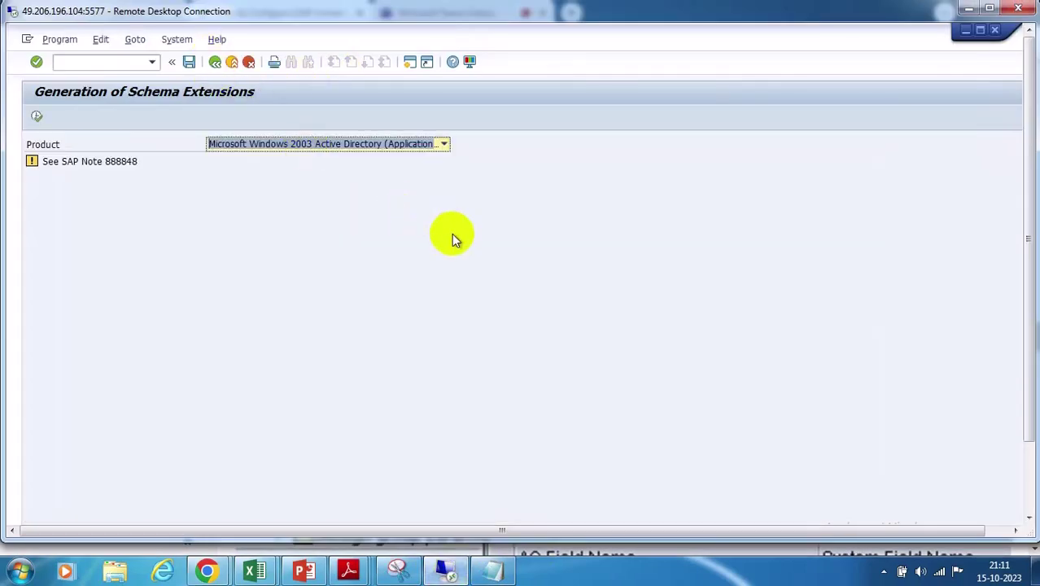
{"action": "left_click", "coordinate": [214, 64]}
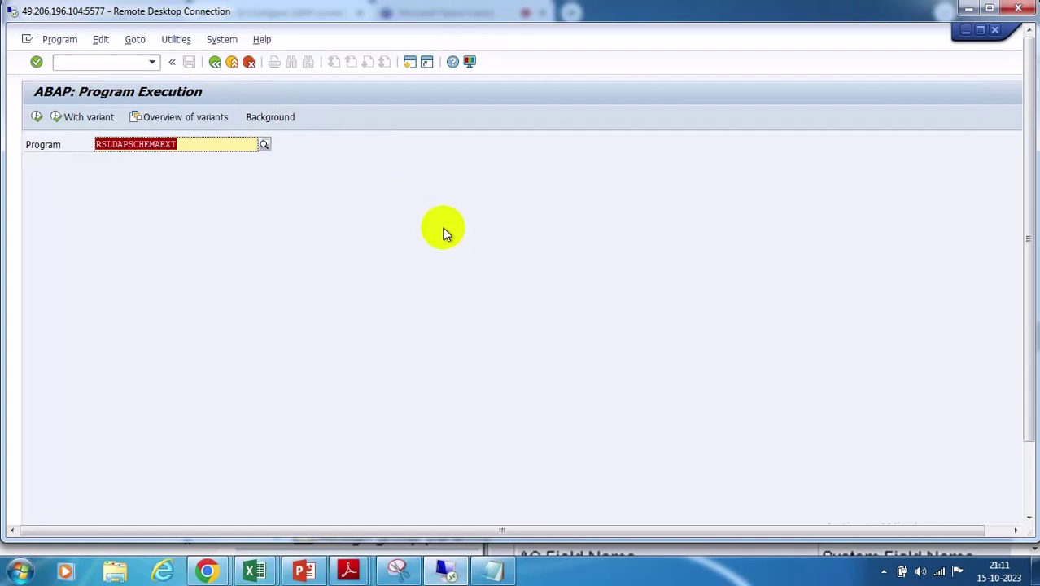
{"action": "type", "text": "*"}
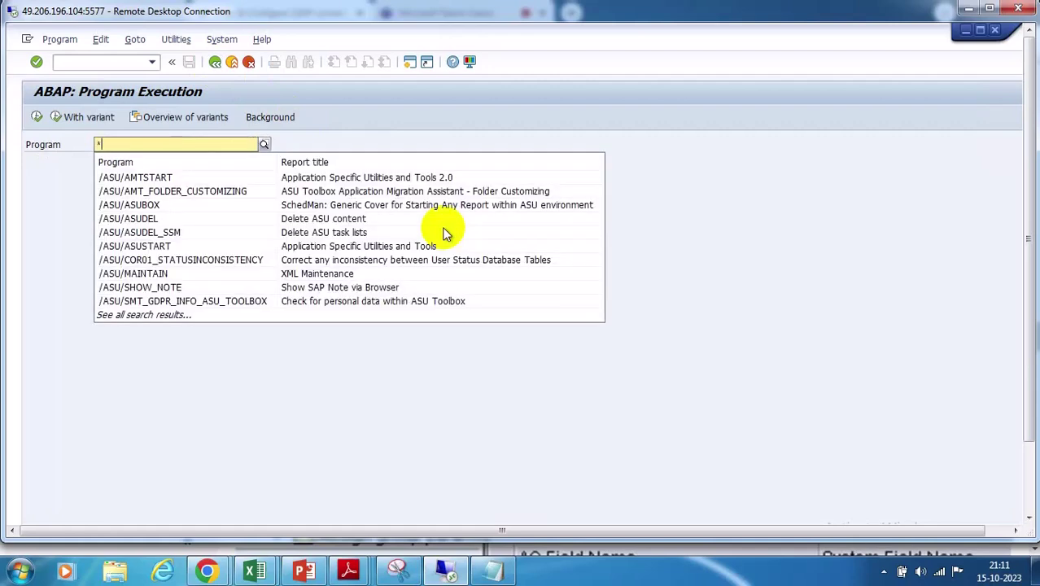
{"action": "type", "text": "RSLDAP"}
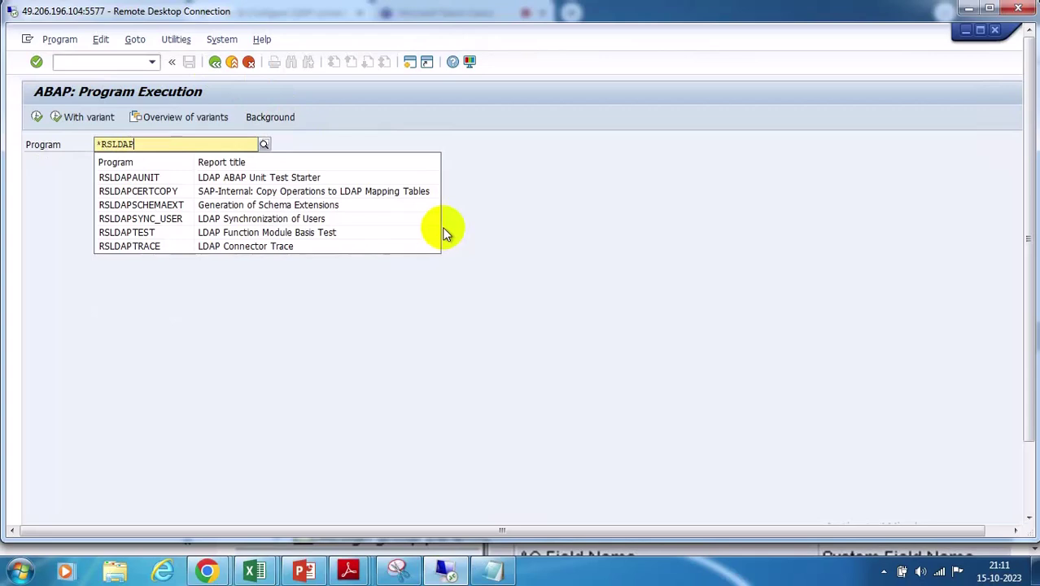
{"action": "left_click", "coordinate": [168, 218]}
{"action": "left_click", "coordinate": [38, 117]}
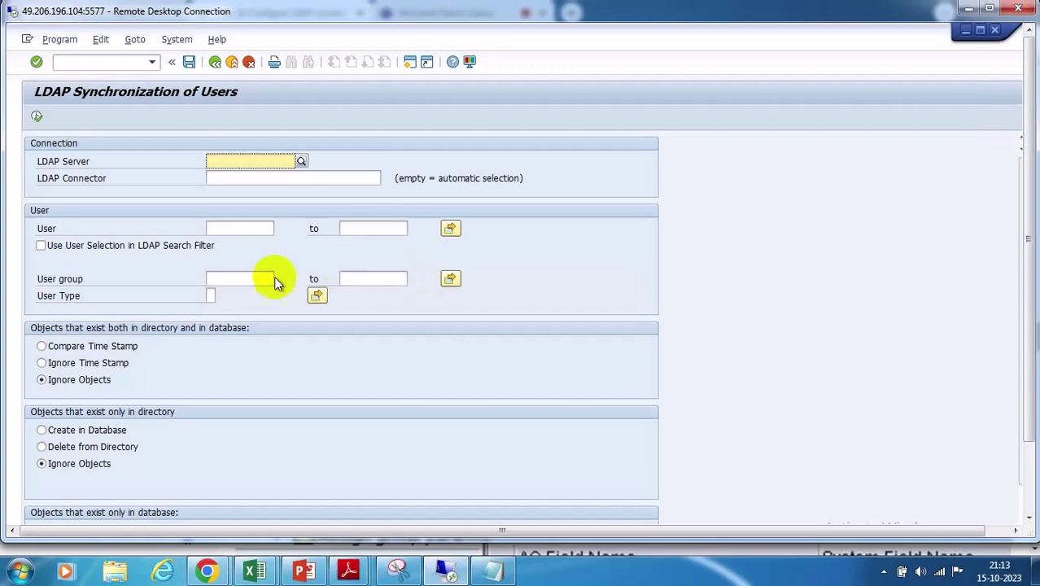
{"action": "scroll", "coordinate": [259, 272], "scroll_direction": "down", "scroll_amount": 1}
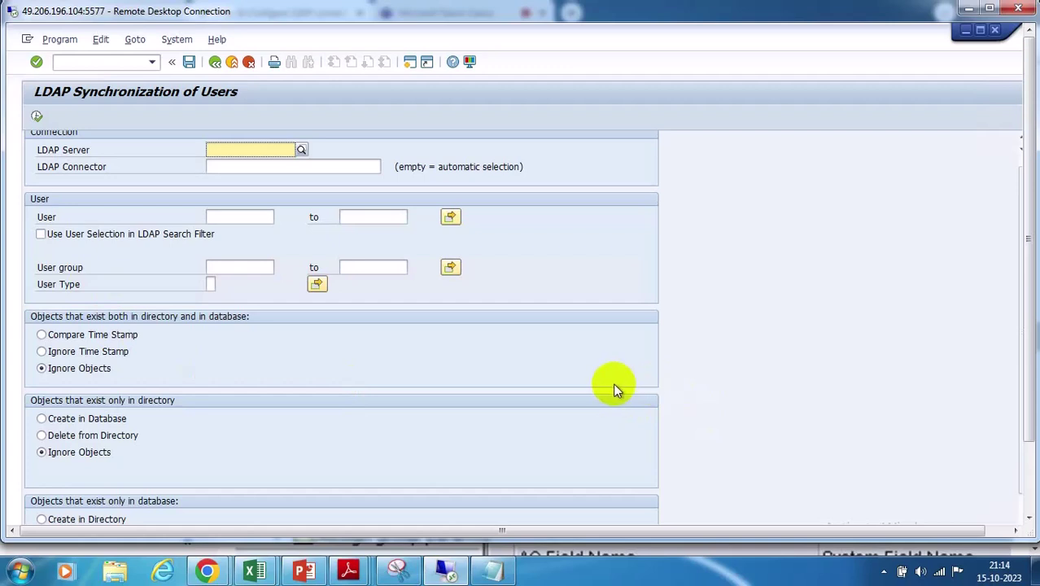
Scroll down the LDAP Synchronization of Users screen to its object comparison options
{"action": "scroll", "coordinate": [615, 388], "scroll_direction": "down", "scroll_amount": 1}
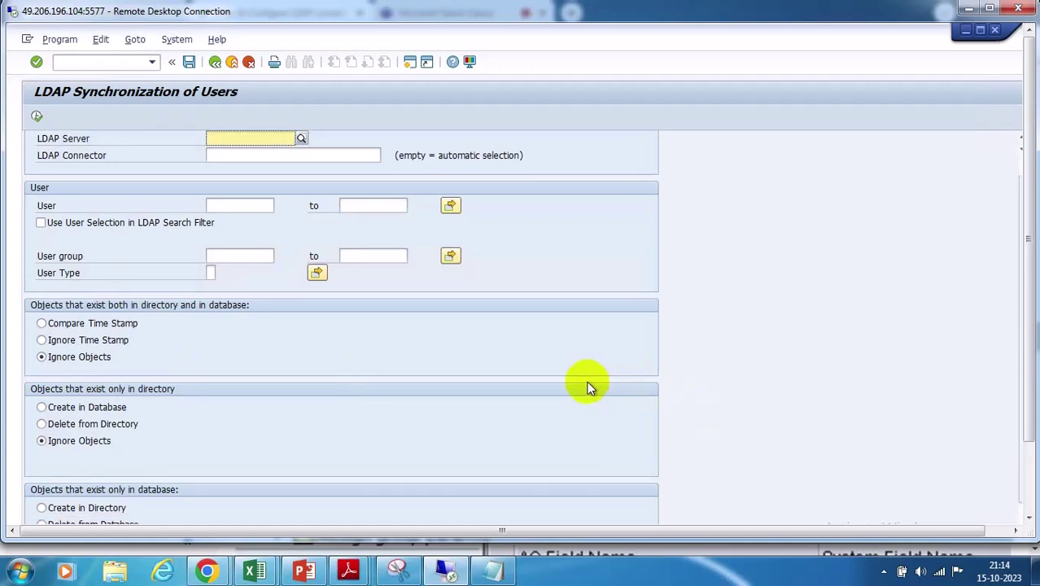
{"action": "scroll", "coordinate": [567, 389], "scroll_direction": "down", "scroll_amount": 1}
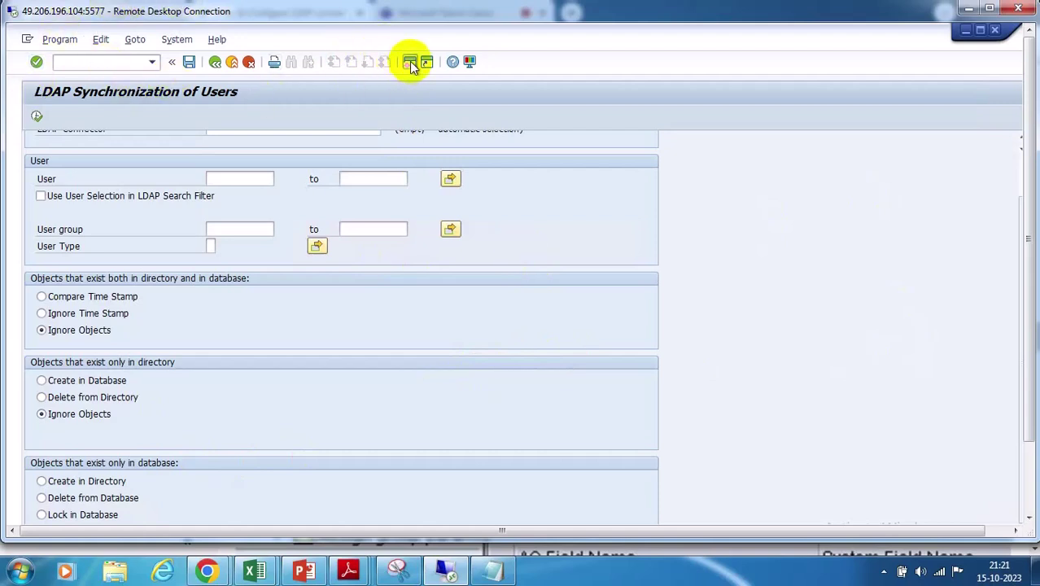
Exit to SAP Easy Access and run transaction LDAPLOG for the LDAPSYNC/USER log
{"action": "key", "text": "F3"}
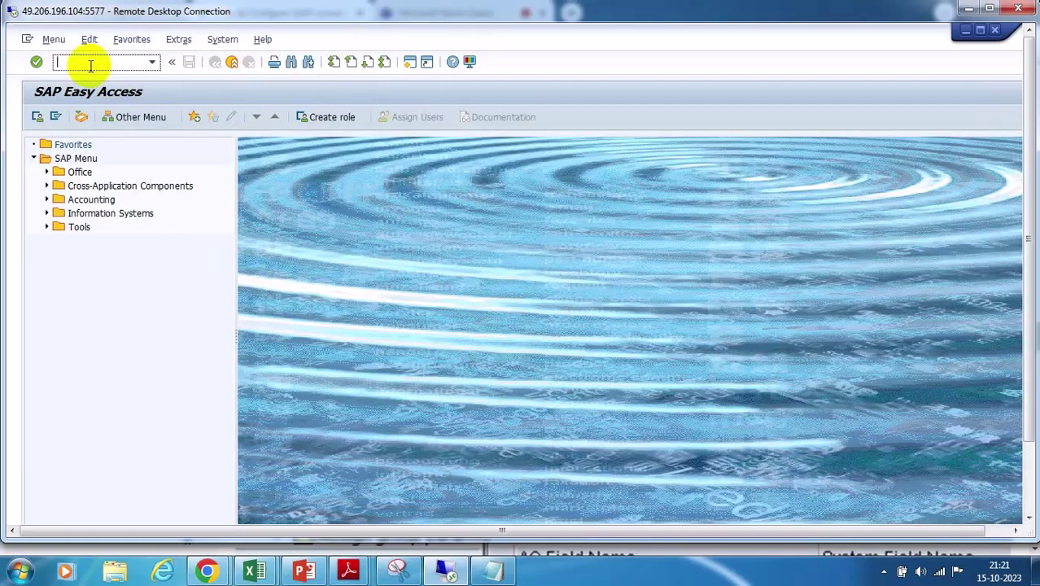
{"action": "type", "text": "LDAPLOG"}
{"action": "key", "text": "Return"}
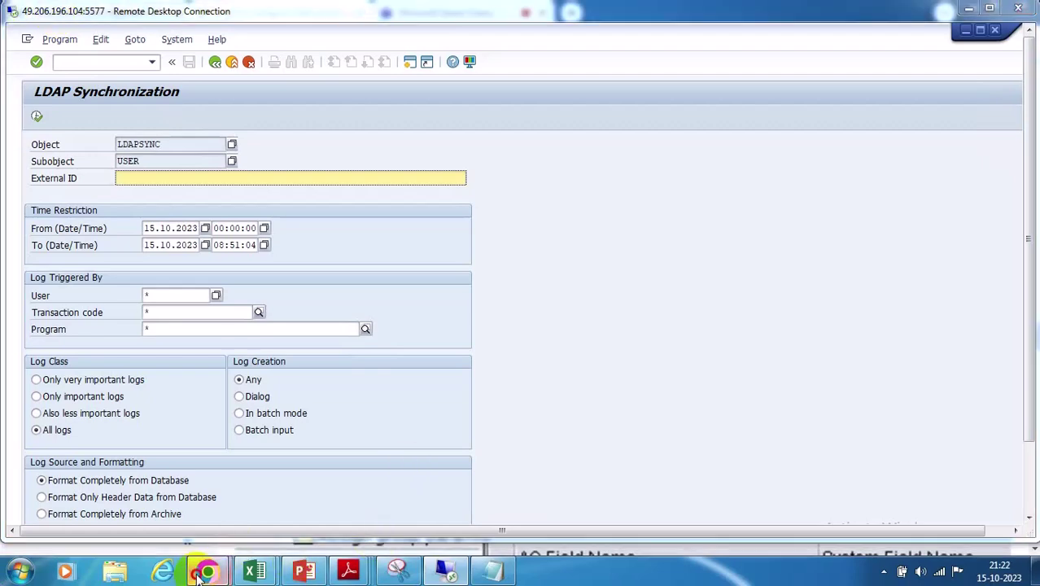
Bring the wiki guide back and scroll up to its connector group step
{"action": "mouse_move", "coordinate": [198, 575]}
{"action": "left_click", "coordinate": [139, 465]}
{"action": "scroll", "coordinate": [572, 320], "scroll_direction": "up", "scroll_amount": 5}
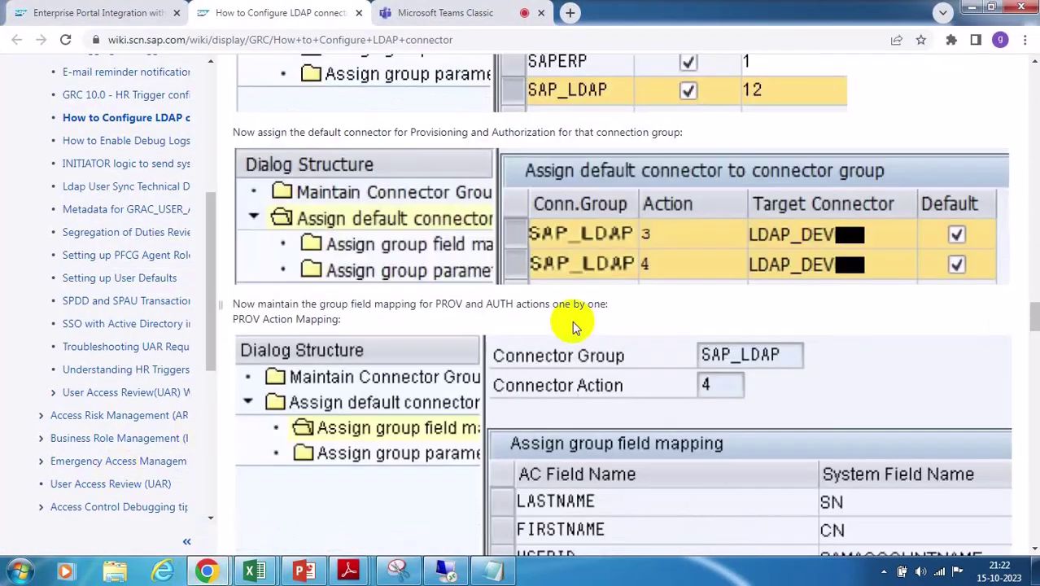
{"action": "scroll", "coordinate": [572, 320], "scroll_direction": "up", "scroll_amount": 15}
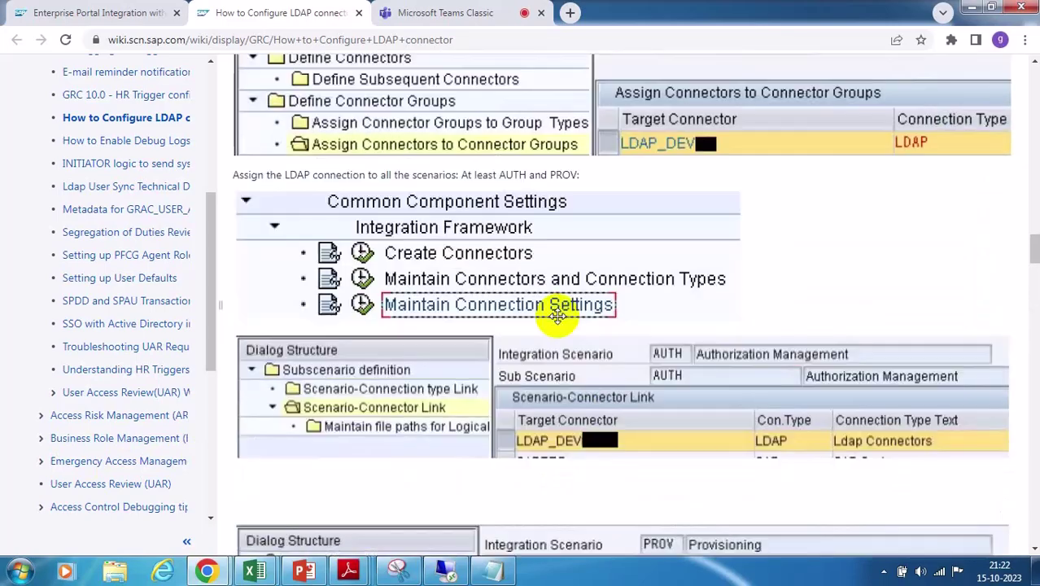
{"action": "scroll", "coordinate": [556, 316], "scroll_direction": "up", "scroll_amount": 10}
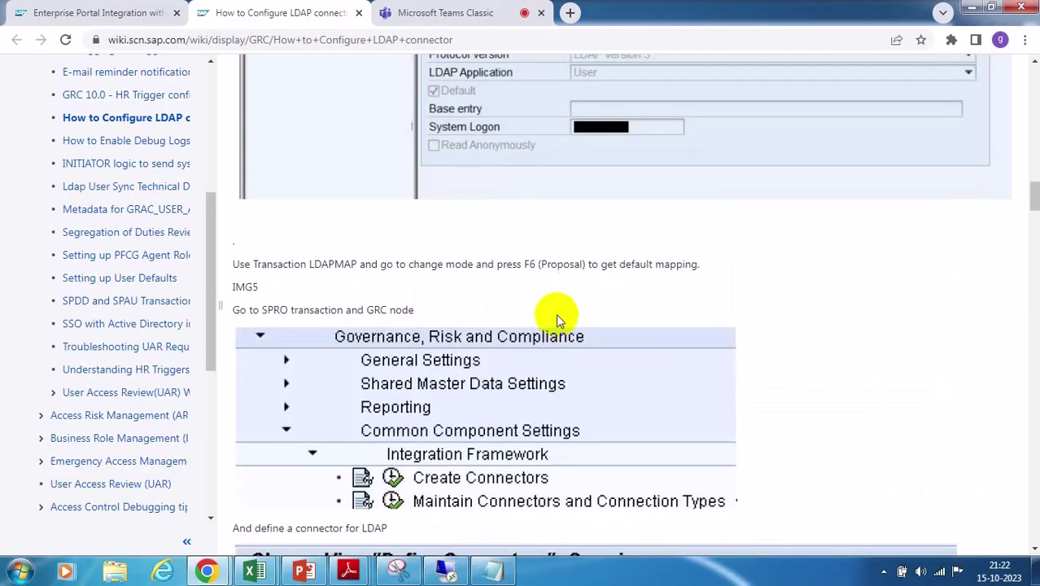
{"action": "scroll", "coordinate": [555, 312], "scroll_direction": "up", "scroll_amount": 4}
{"action": "scroll", "coordinate": [551, 308], "scroll_direction": "down", "scroll_amount": 5}
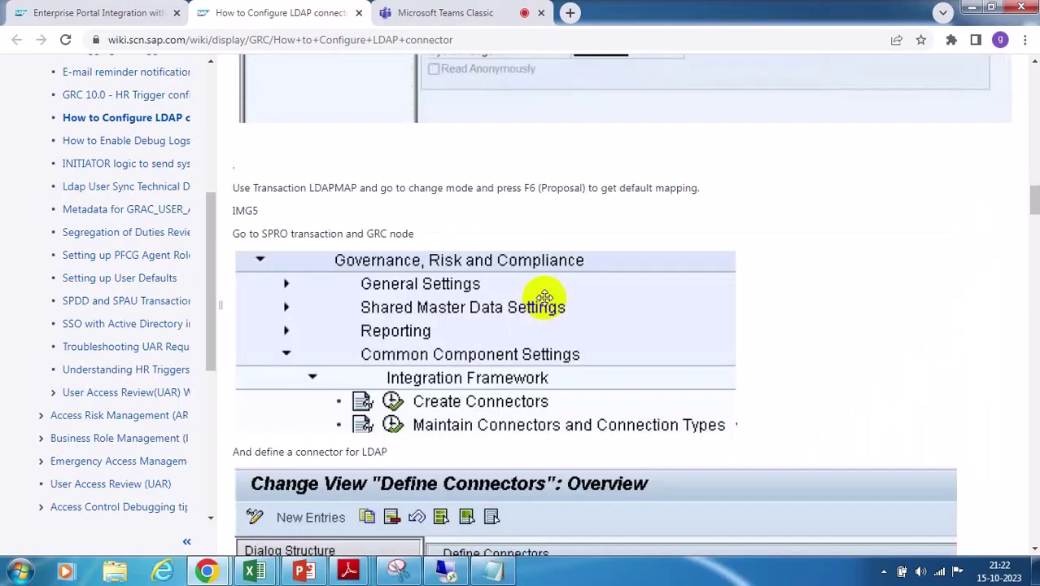
{"action": "scroll", "coordinate": [544, 296], "scroll_direction": "down", "scroll_amount": 4}
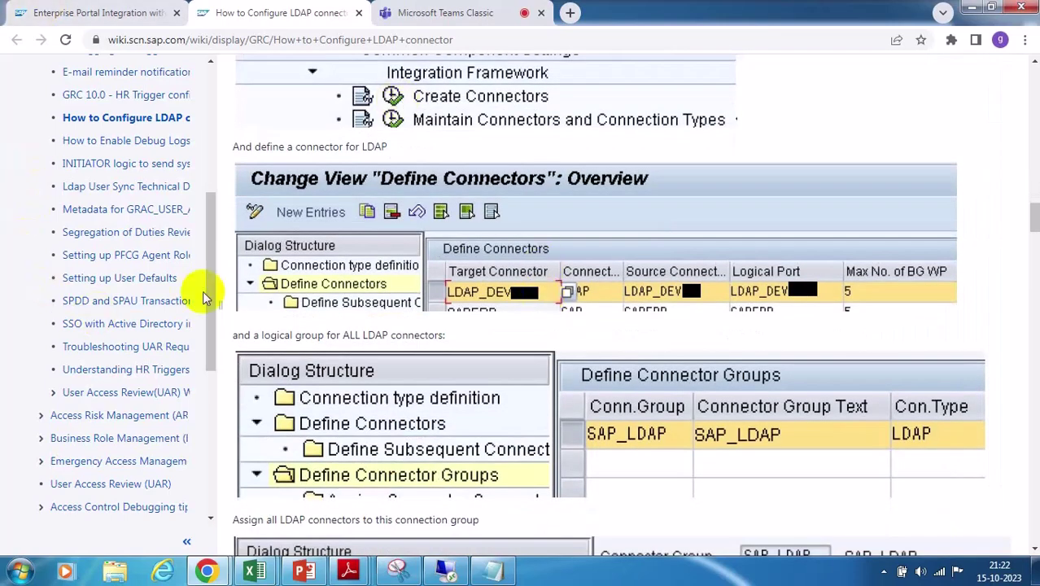
Read through the scenario link and PROV/AUTH mapping screenshots to SAP_LDAP action 3
{"action": "scroll", "coordinate": [472, 454], "scroll_direction": "up", "scroll_amount": 3}
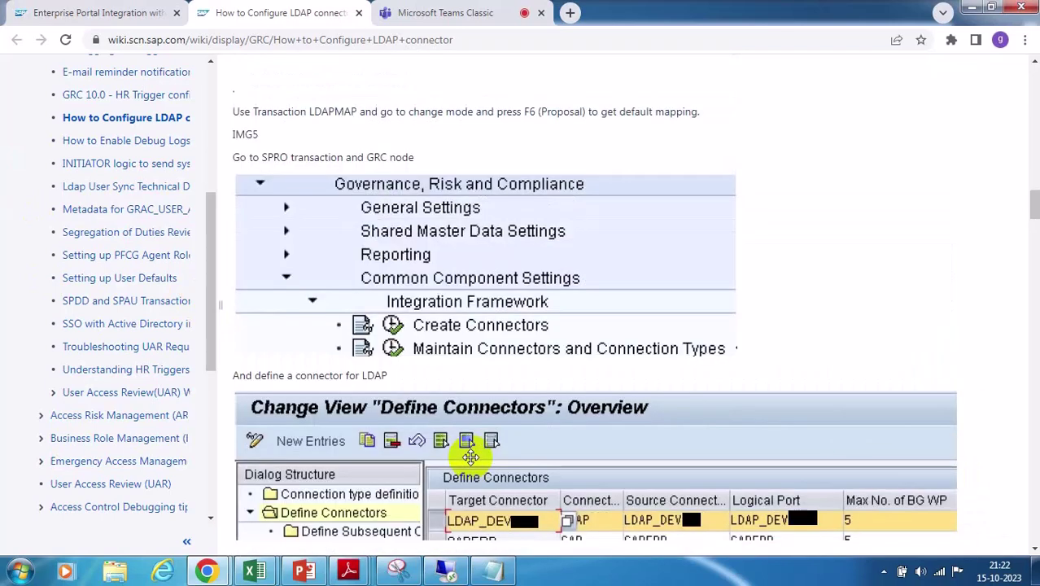
{"action": "scroll", "coordinate": [468, 456], "scroll_direction": "down", "scroll_amount": 3}
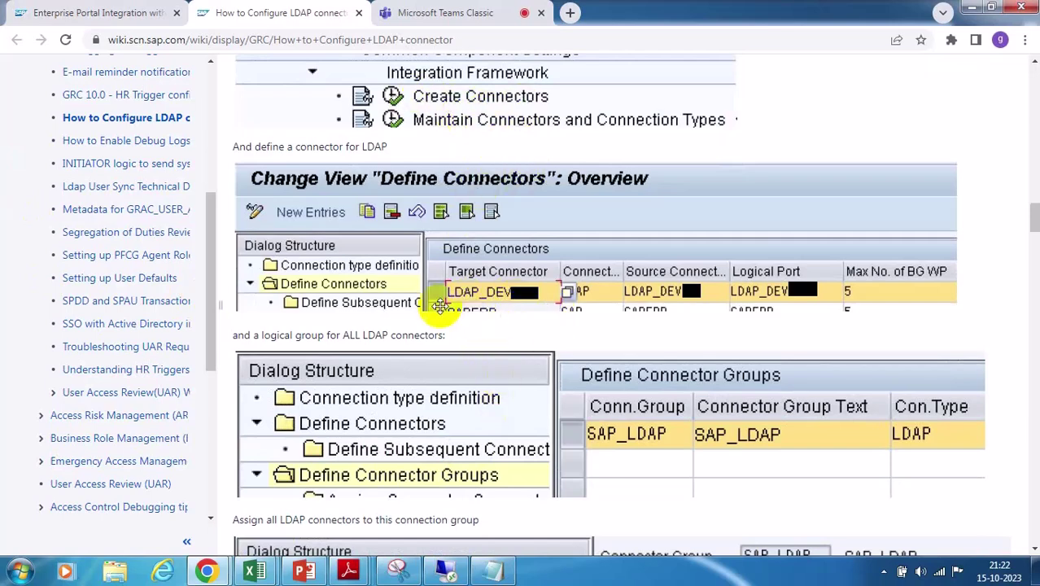
{"action": "scroll", "coordinate": [693, 381], "scroll_direction": "down", "scroll_amount": 3}
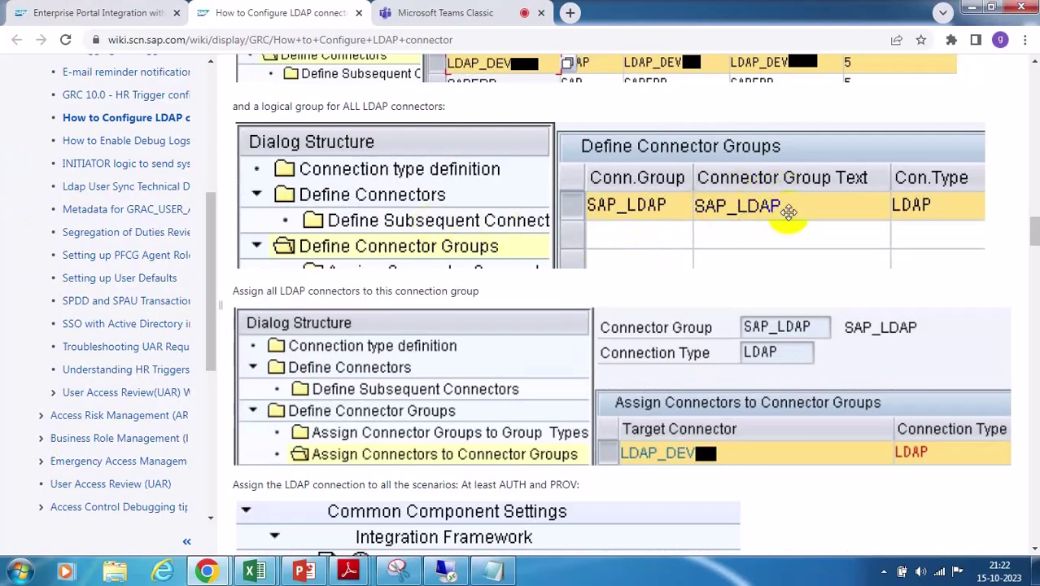
{"action": "scroll", "coordinate": [662, 395], "scroll_direction": "down", "scroll_amount": 4}
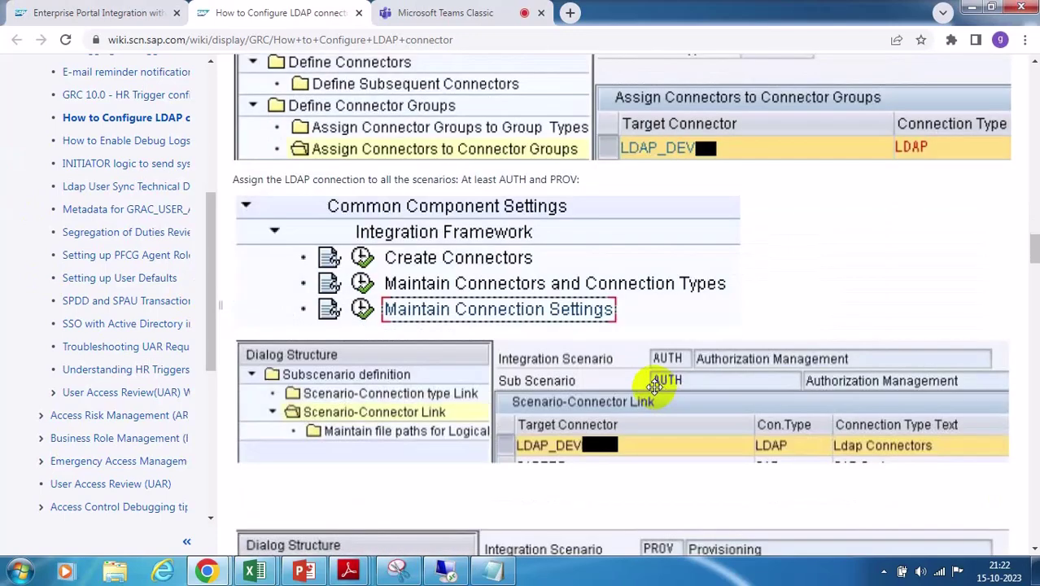
{"action": "scroll", "coordinate": [655, 385], "scroll_direction": "down", "scroll_amount": 2}
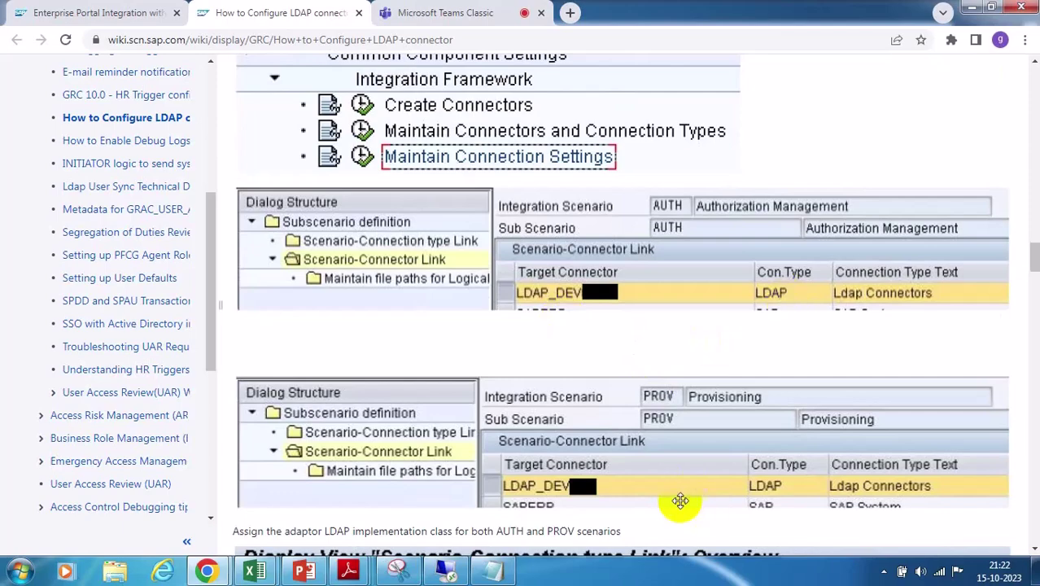
{"action": "scroll", "coordinate": [681, 431], "scroll_direction": "down", "scroll_amount": 5}
{"action": "scroll", "coordinate": [682, 431], "scroll_direction": "down", "scroll_amount": 2}
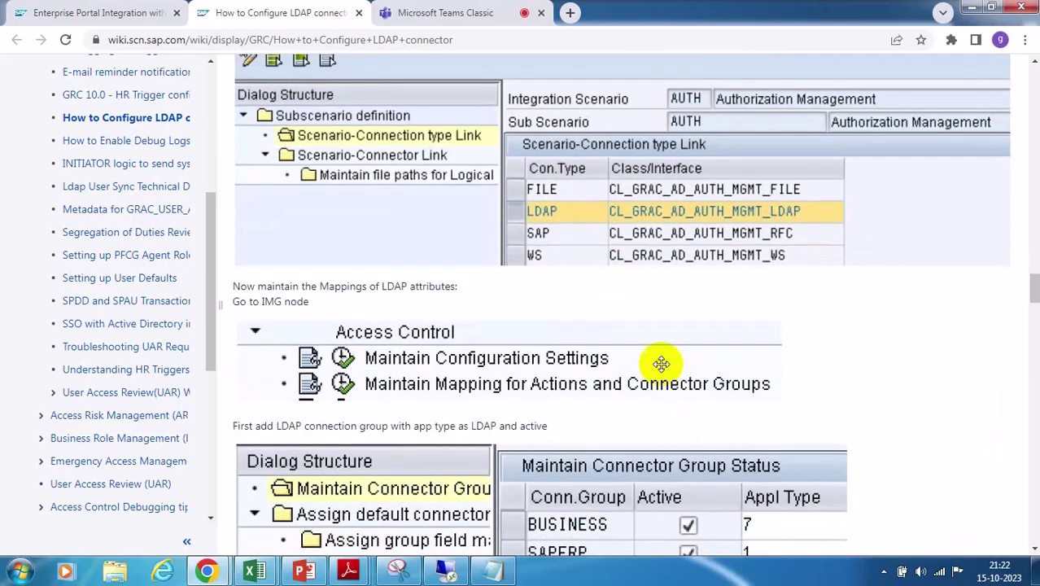
{"action": "scroll", "coordinate": [724, 402], "scroll_direction": "down", "scroll_amount": 3}
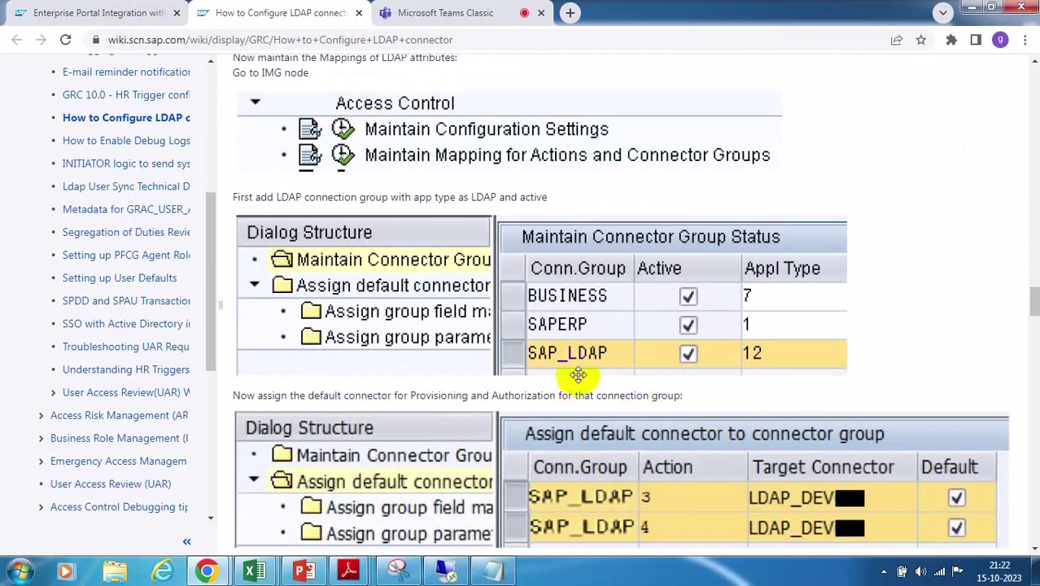
{"action": "scroll", "coordinate": [639, 374], "scroll_direction": "down", "scroll_amount": 1}
{"action": "scroll", "coordinate": [640, 367], "scroll_direction": "down", "scroll_amount": 2}
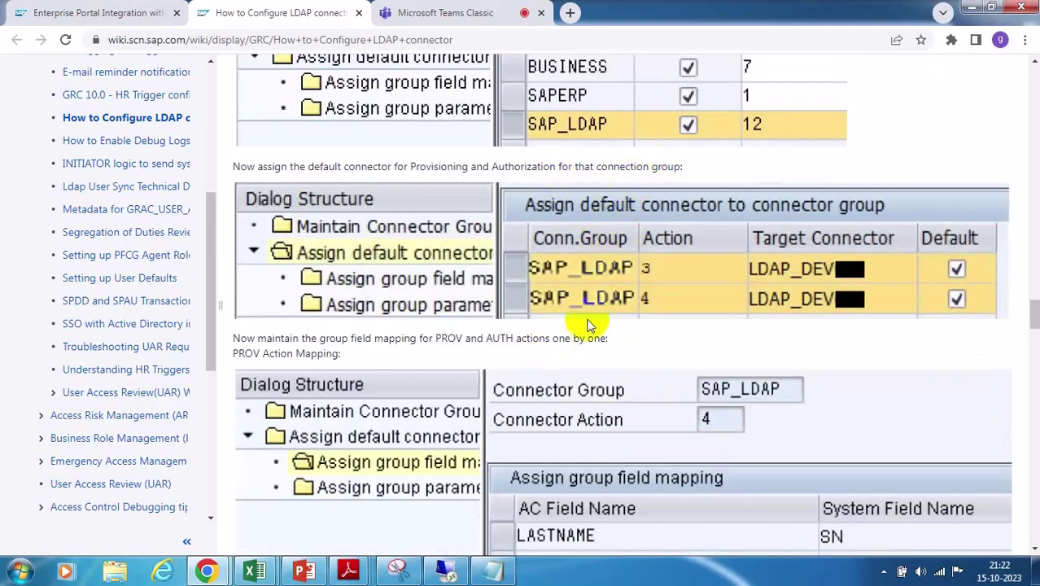
{"action": "scroll", "coordinate": [731, 340], "scroll_direction": "down", "scroll_amount": 5}
{"action": "scroll", "coordinate": [651, 244], "scroll_direction": "up", "scroll_amount": 3}
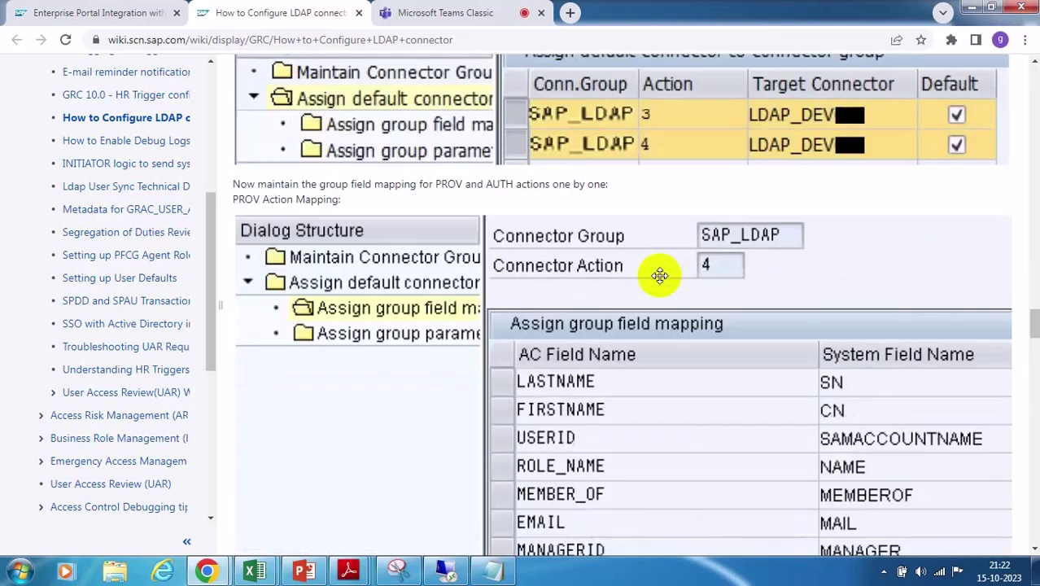
{"action": "scroll", "coordinate": [708, 366], "scroll_direction": "down", "scroll_amount": 2}
{"action": "scroll", "coordinate": [702, 371], "scroll_direction": "down", "scroll_amount": 1}
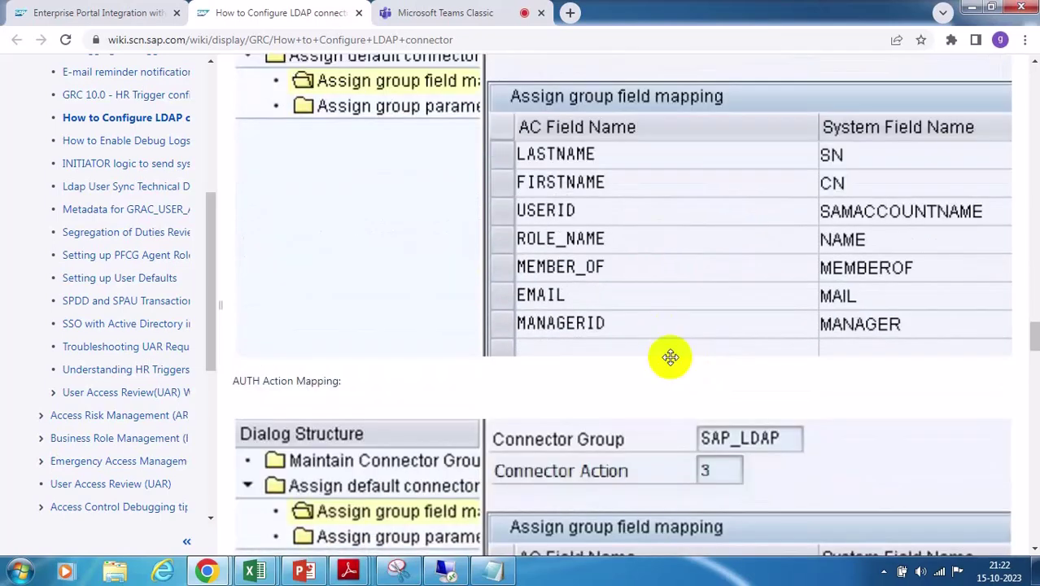
{"action": "scroll", "coordinate": [671, 356], "scroll_direction": "down", "scroll_amount": 10}
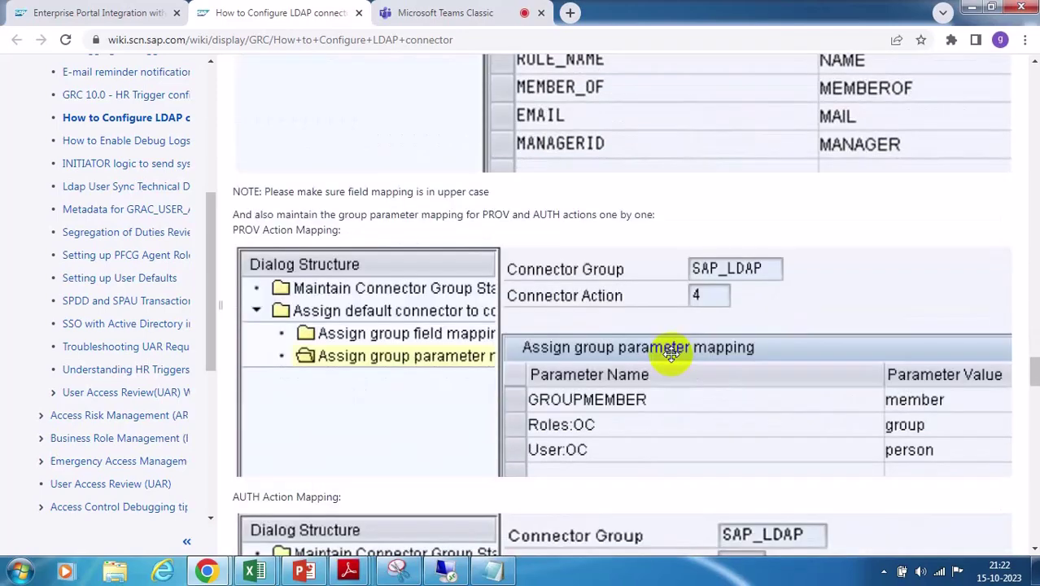
{"action": "scroll", "coordinate": [670, 356], "scroll_direction": "down", "scroll_amount": 4}
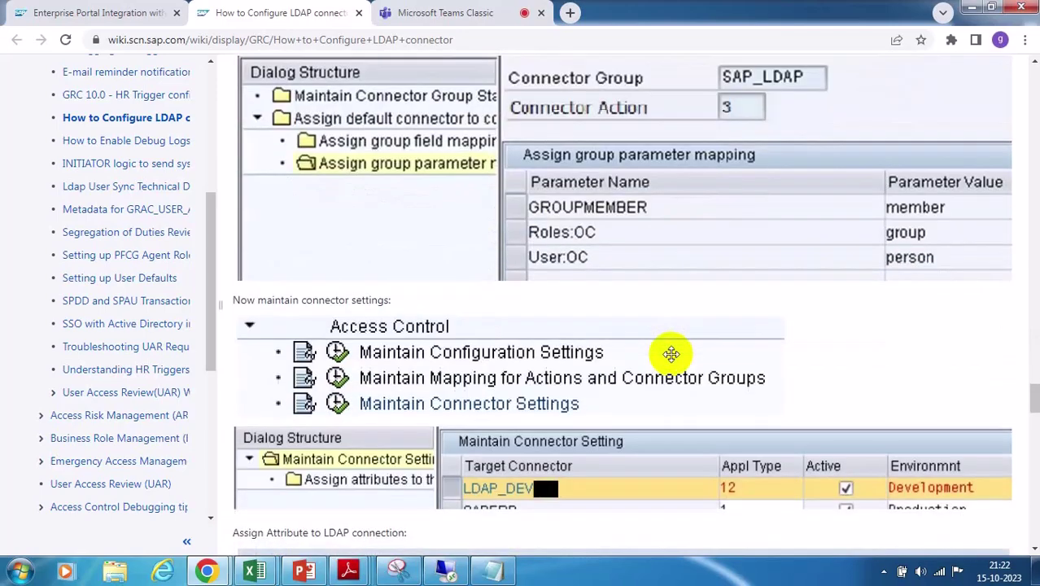
{"action": "scroll", "coordinate": [671, 352], "scroll_direction": "down", "scroll_amount": 3}
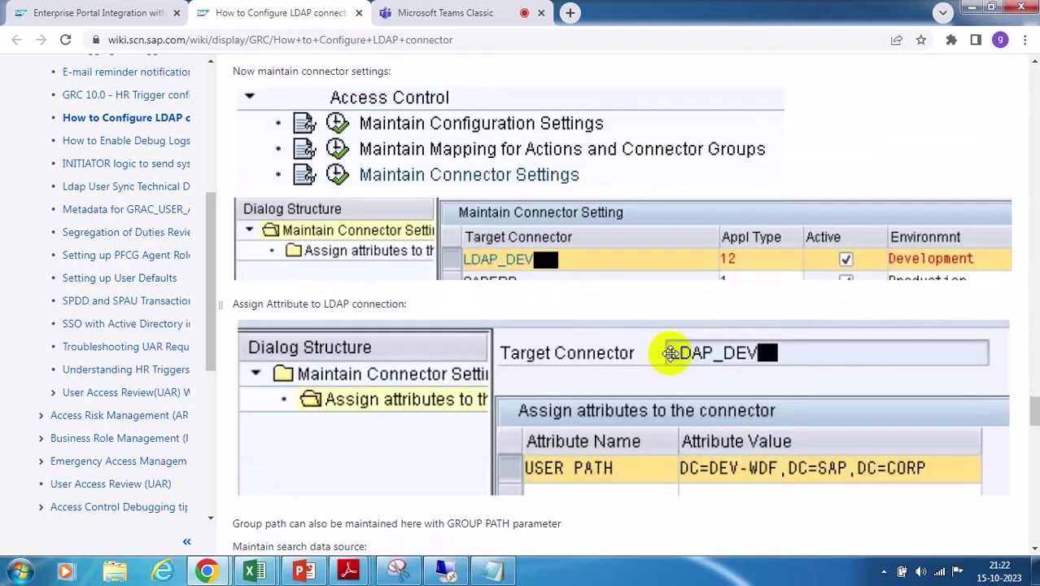
{"action": "scroll", "coordinate": [671, 352], "scroll_direction": "up", "scroll_amount": 9}
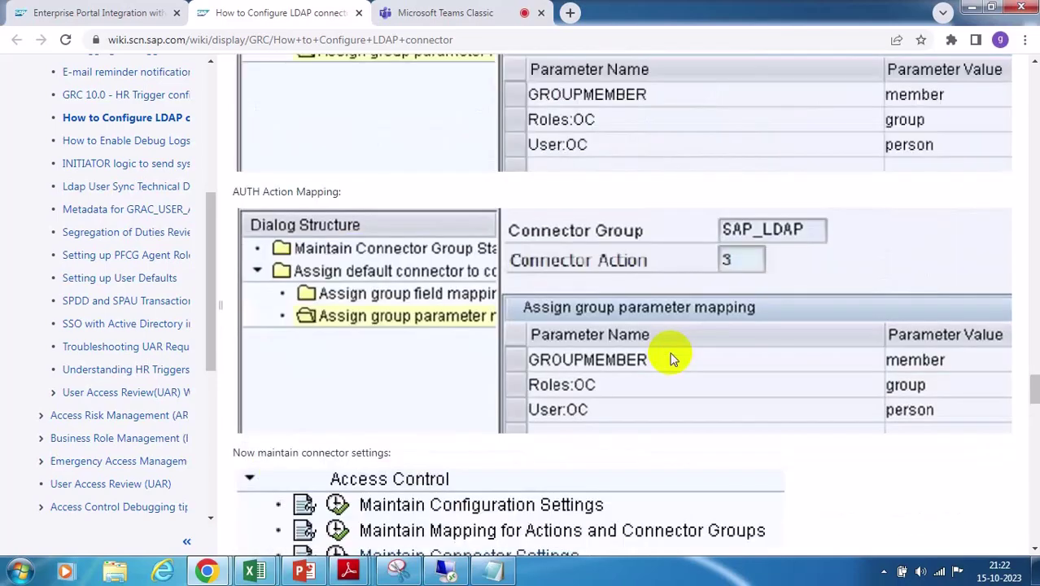
{"action": "scroll", "coordinate": [670, 353], "scroll_direction": "up", "scroll_amount": 1}
{"action": "scroll", "coordinate": [671, 352], "scroll_direction": "down", "scroll_amount": 6}
{"action": "scroll", "coordinate": [670, 352], "scroll_direction": "up", "scroll_amount": 2}
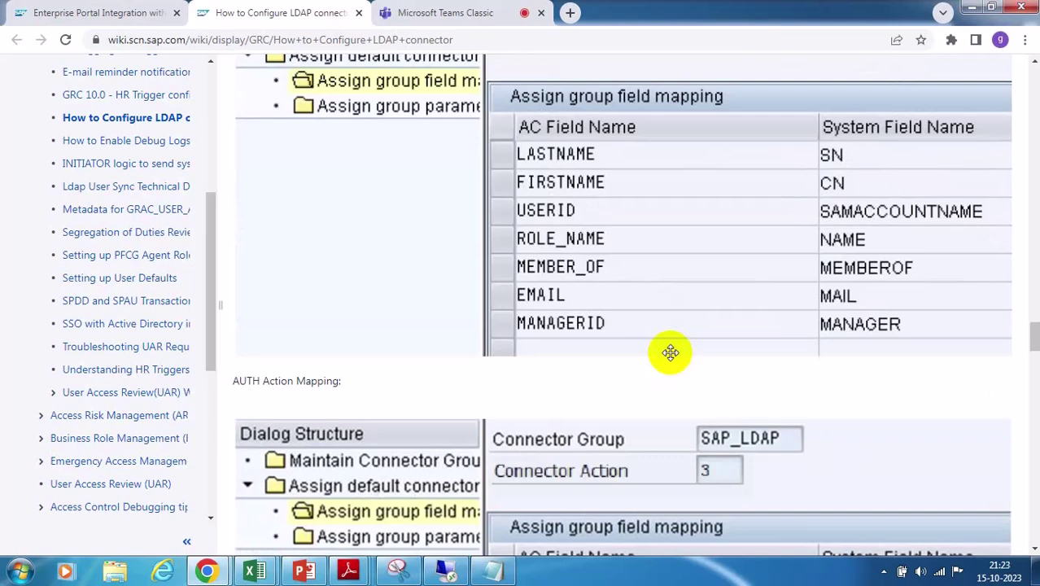
{"action": "scroll", "coordinate": [670, 352], "scroll_direction": "up", "scroll_amount": 2}
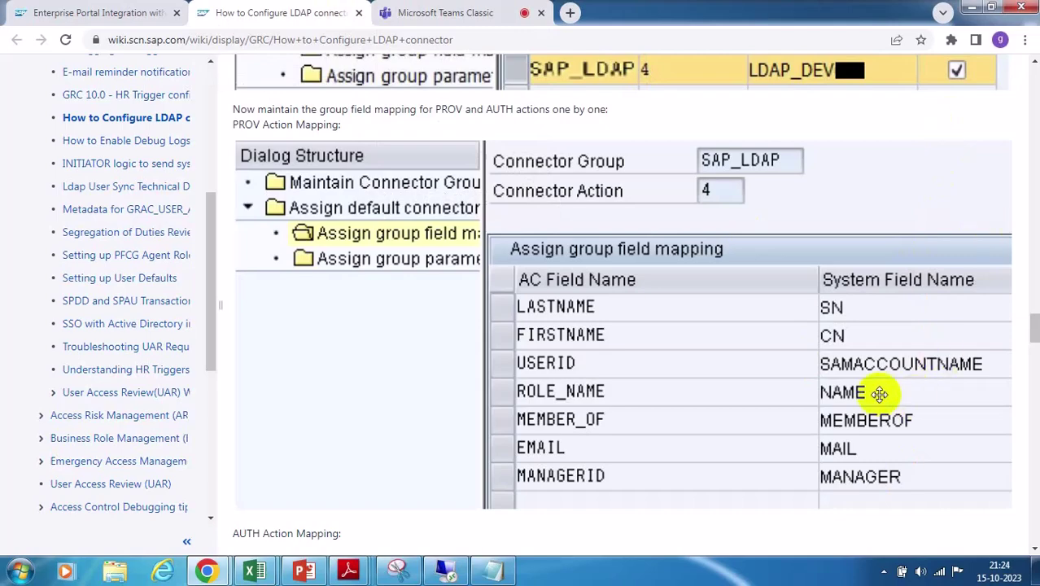
Scroll the wiki guide back to its LDAP server setup section with port 389 and Windows 2003 Active Directory
{"action": "scroll", "coordinate": [878, 393], "scroll_direction": "up", "scroll_amount": 4}
{"action": "scroll", "coordinate": [877, 392], "scroll_direction": "down", "scroll_amount": 10}
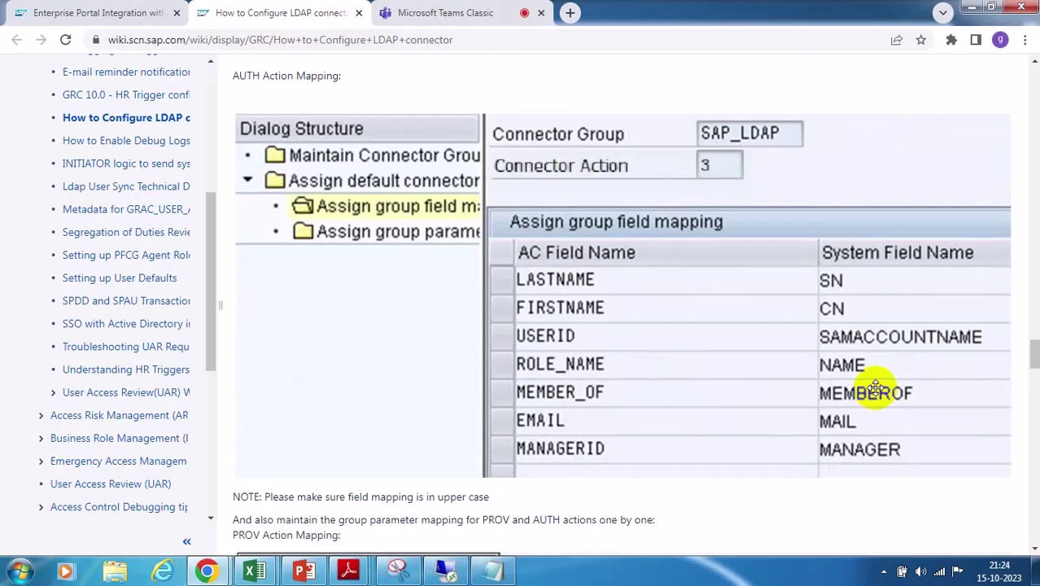
{"action": "scroll", "coordinate": [875, 391], "scroll_direction": "down", "scroll_amount": 2}
{"action": "scroll", "coordinate": [877, 394], "scroll_direction": "down", "scroll_amount": 3}
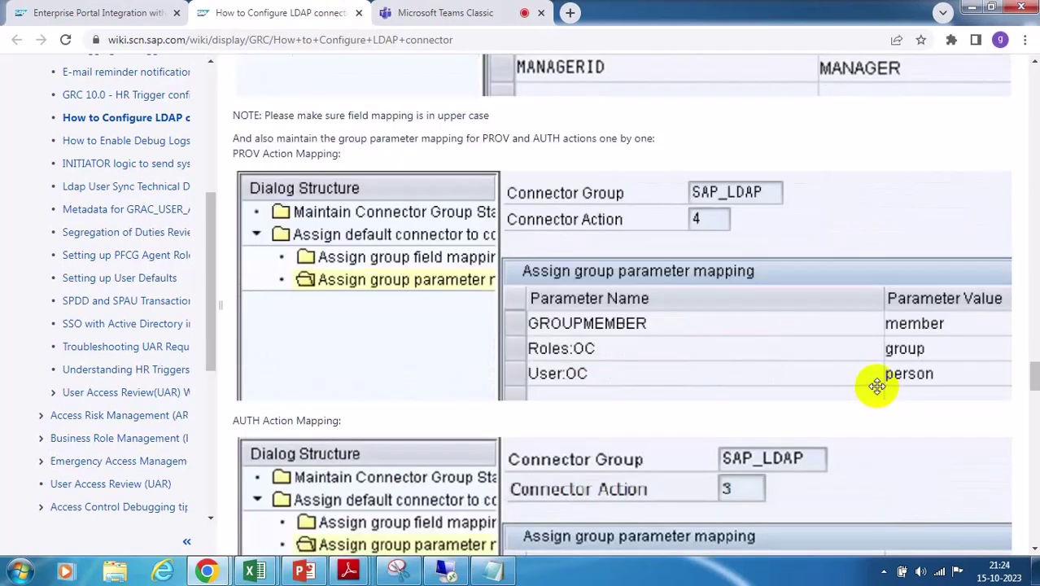
{"action": "scroll", "coordinate": [877, 386], "scroll_direction": "down", "scroll_amount": 4}
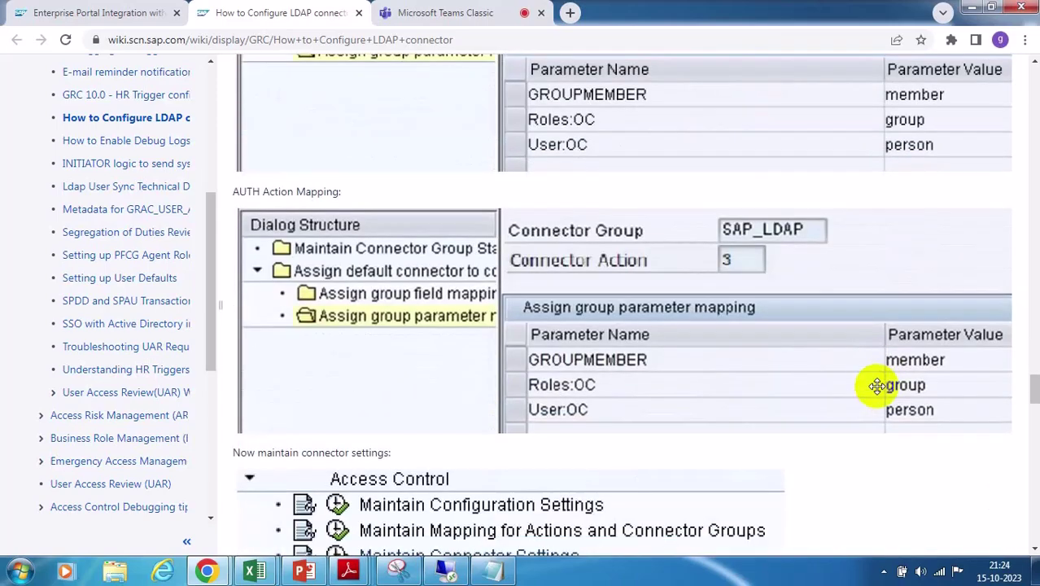
{"action": "scroll", "coordinate": [877, 394], "scroll_direction": "down", "scroll_amount": 3}
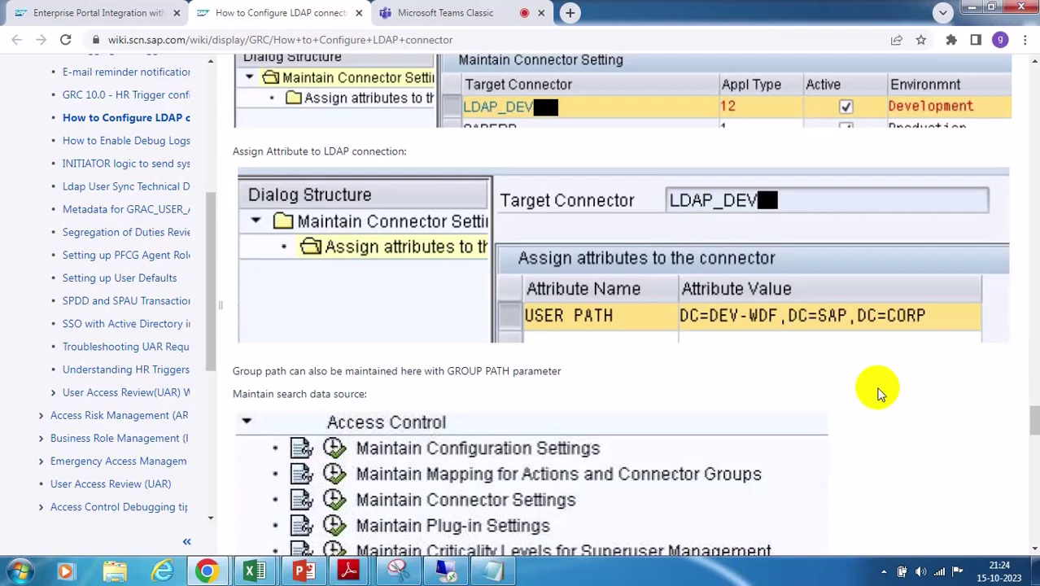
{"action": "scroll", "coordinate": [877, 391], "scroll_direction": "up", "scroll_amount": 2}
{"action": "scroll", "coordinate": [877, 388], "scroll_direction": "down", "scroll_amount": 5}
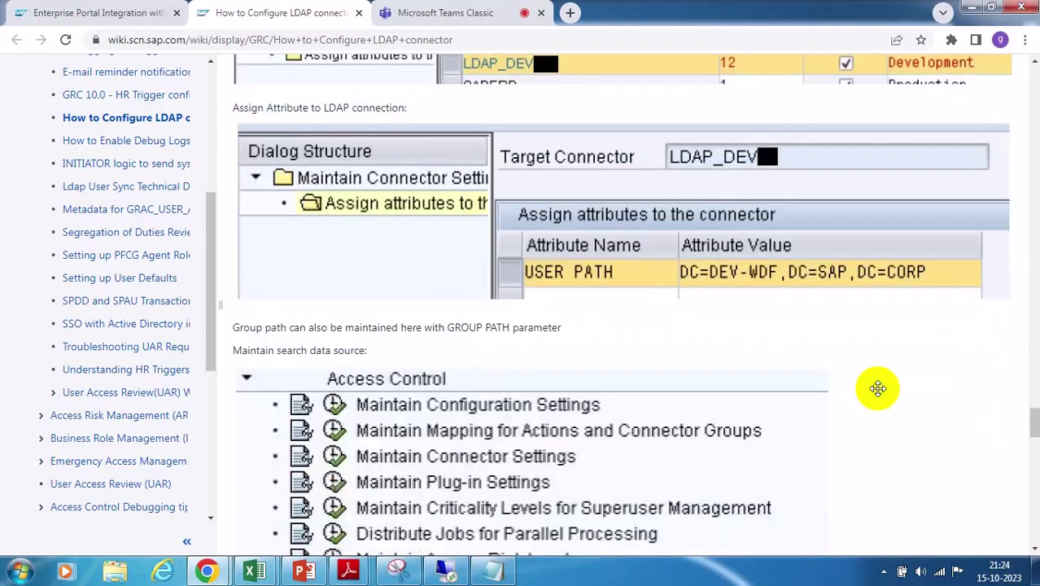
{"action": "scroll", "coordinate": [877, 394], "scroll_direction": "up", "scroll_amount": 3}
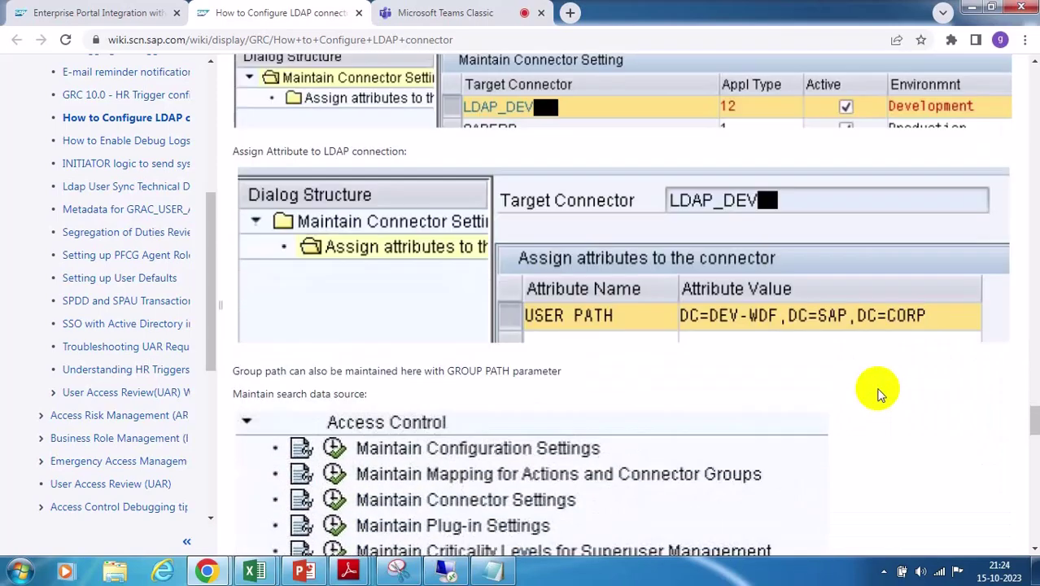
{"action": "scroll", "coordinate": [877, 394], "scroll_direction": "down", "scroll_amount": 6}
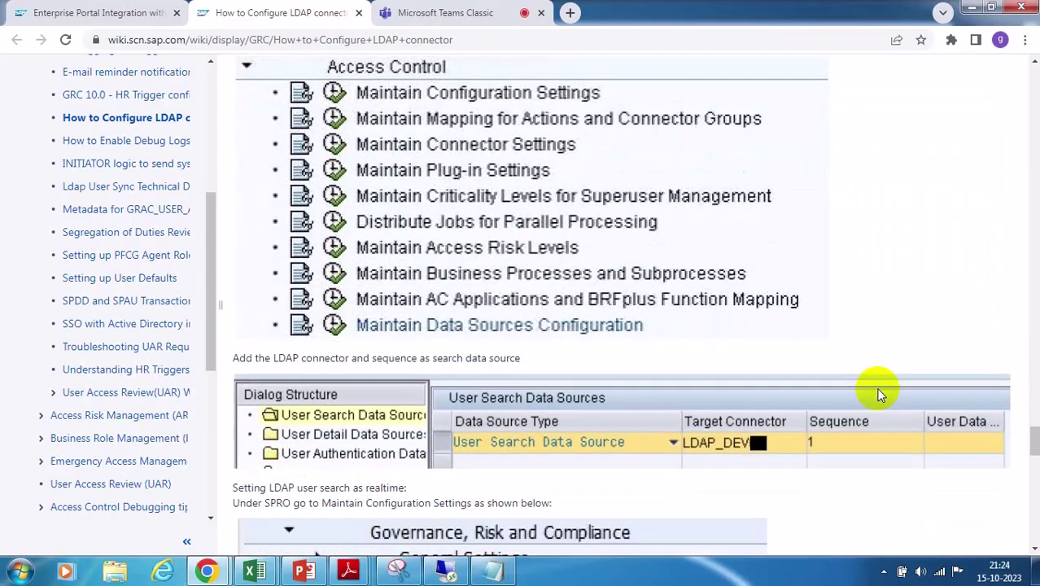
{"action": "scroll", "coordinate": [877, 394], "scroll_direction": "down", "scroll_amount": 3}
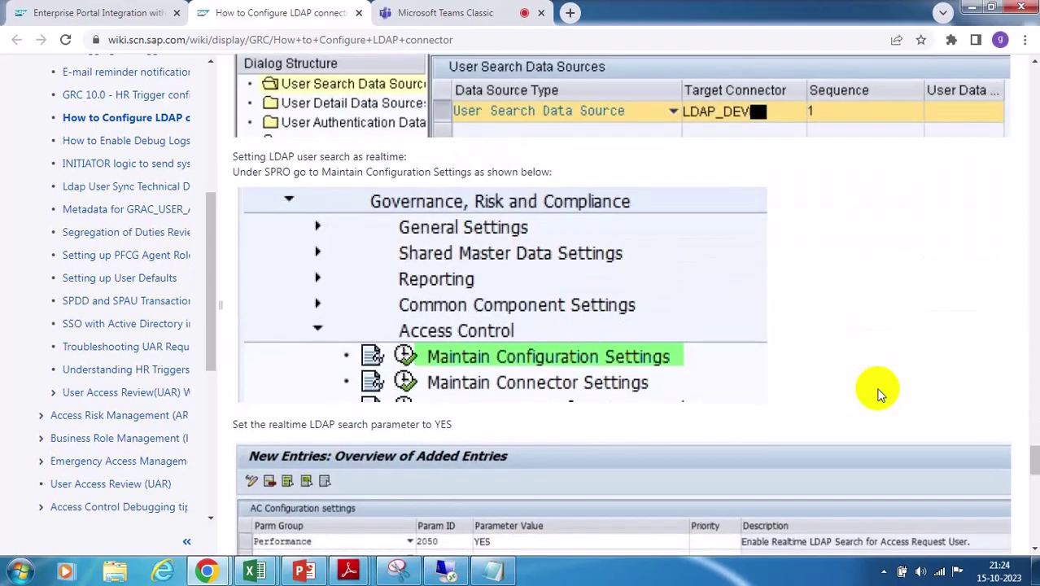
{"action": "scroll", "coordinate": [877, 394], "scroll_direction": "down", "scroll_amount": 5}
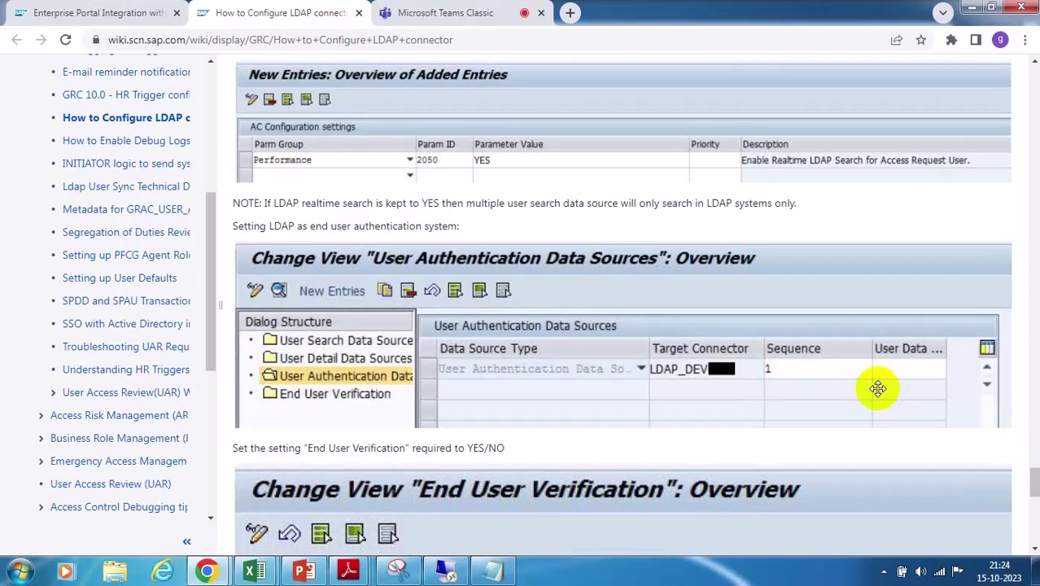
{"action": "scroll", "coordinate": [877, 388], "scroll_direction": "down", "scroll_amount": 1}
{"action": "scroll", "coordinate": [877, 388], "scroll_direction": "down", "scroll_amount": 3}
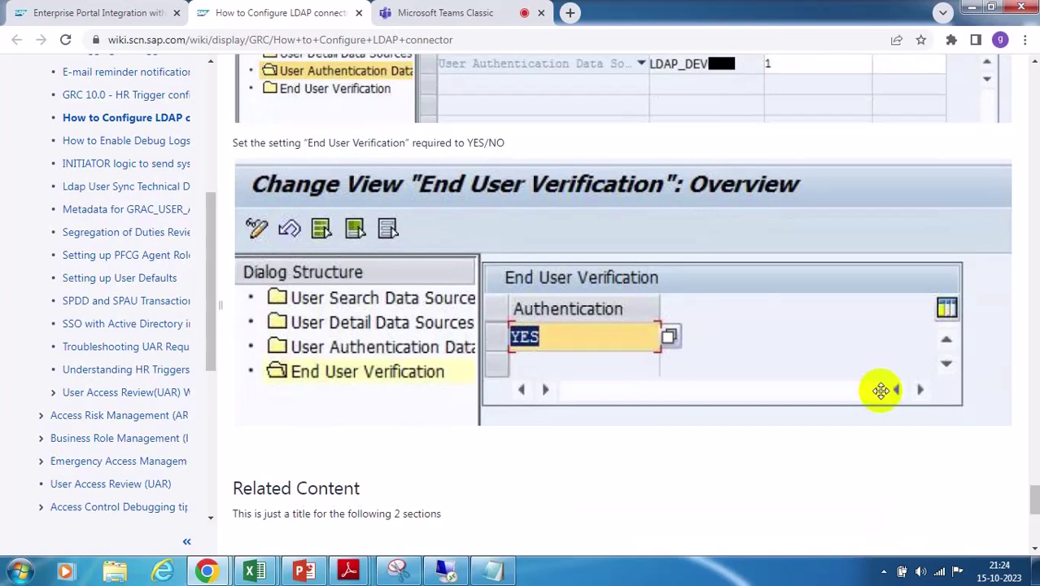
{"action": "scroll", "coordinate": [878, 389], "scroll_direction": "up", "scroll_amount": 1}
{"action": "scroll", "coordinate": [878, 389], "scroll_direction": "up", "scroll_amount": 10}
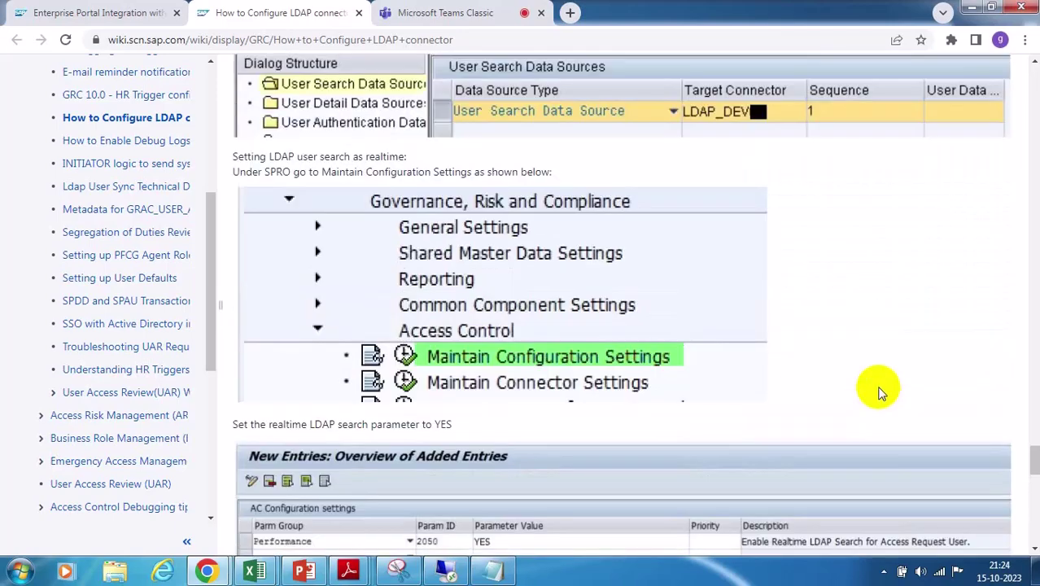
{"action": "scroll", "coordinate": [878, 389], "scroll_direction": "up", "scroll_amount": 3}
{"action": "scroll", "coordinate": [878, 389], "scroll_direction": "up", "scroll_amount": 14}
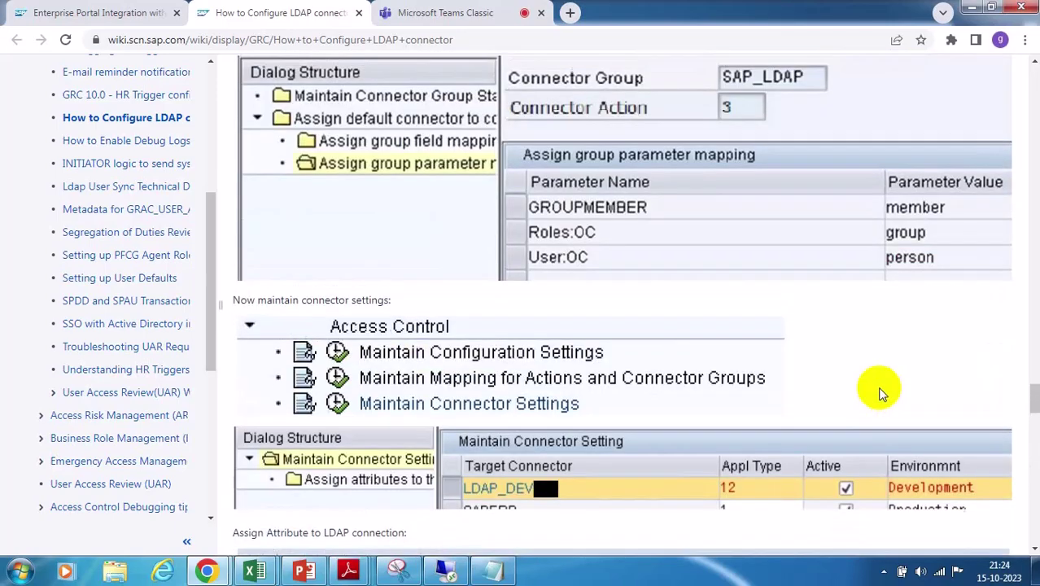
{"action": "scroll", "coordinate": [877, 393], "scroll_direction": "up", "scroll_amount": 20}
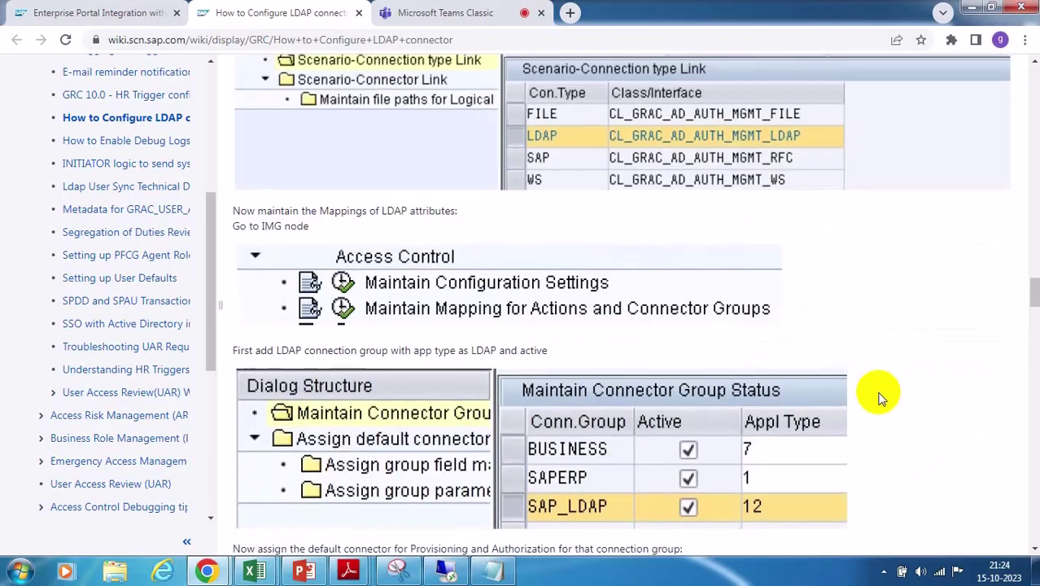
{"action": "scroll", "coordinate": [878, 399], "scroll_direction": "up", "scroll_amount": 15}
{"action": "scroll", "coordinate": [878, 399], "scroll_direction": "up", "scroll_amount": 15}
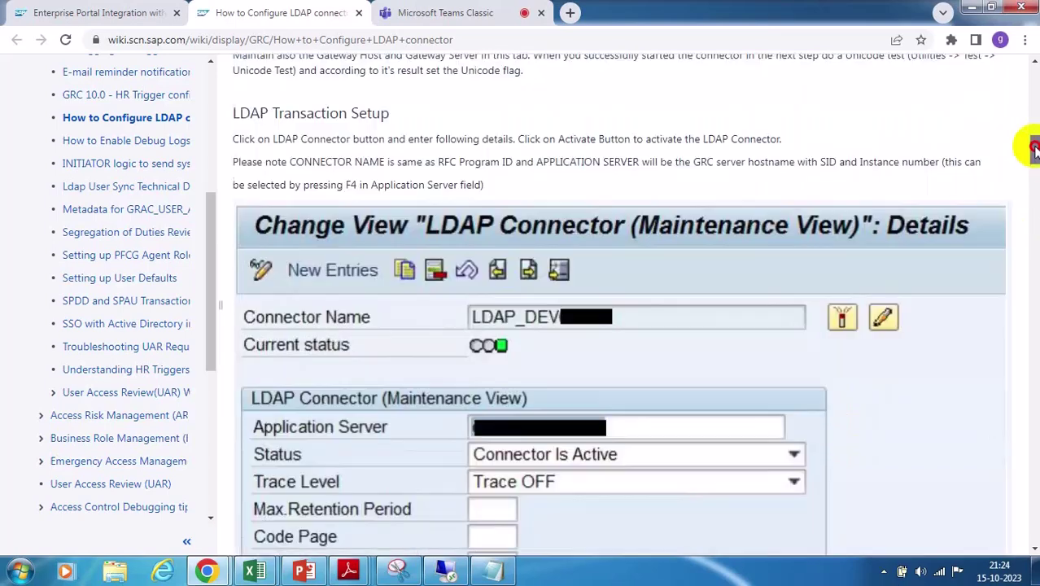
Drag the scrollbar up to the RFC destination screenshot with the LDAP_DEV registered program ID
{"action": "left_click_drag", "start_coordinate": [1033, 165], "coordinate": [1033, 118]}
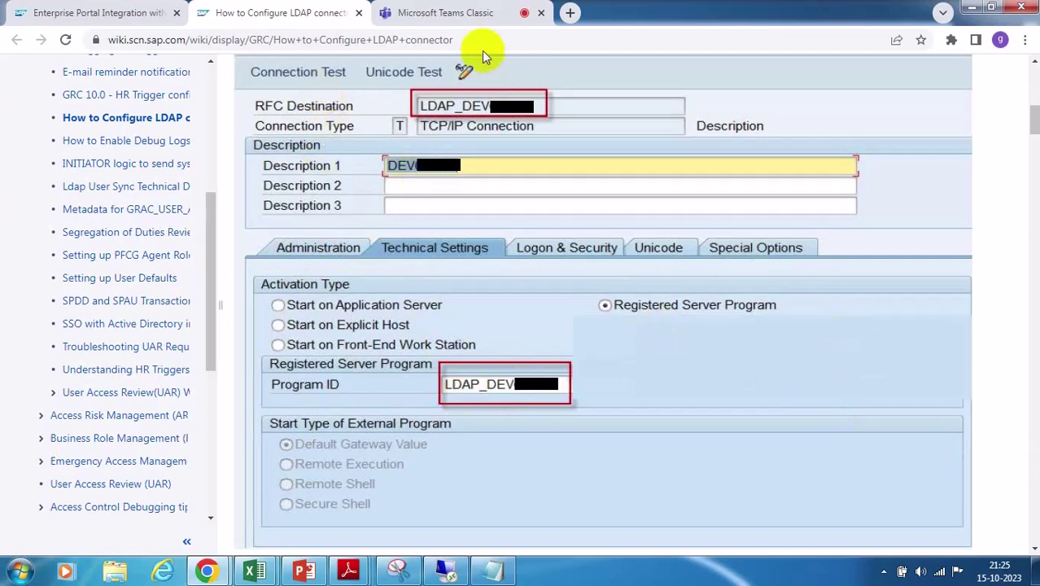
Select the guide's web address a few times, then scroll to the LDAP Connector maintenance view showing Connector Is Active
{"action": "left_click", "coordinate": [459, 38]}
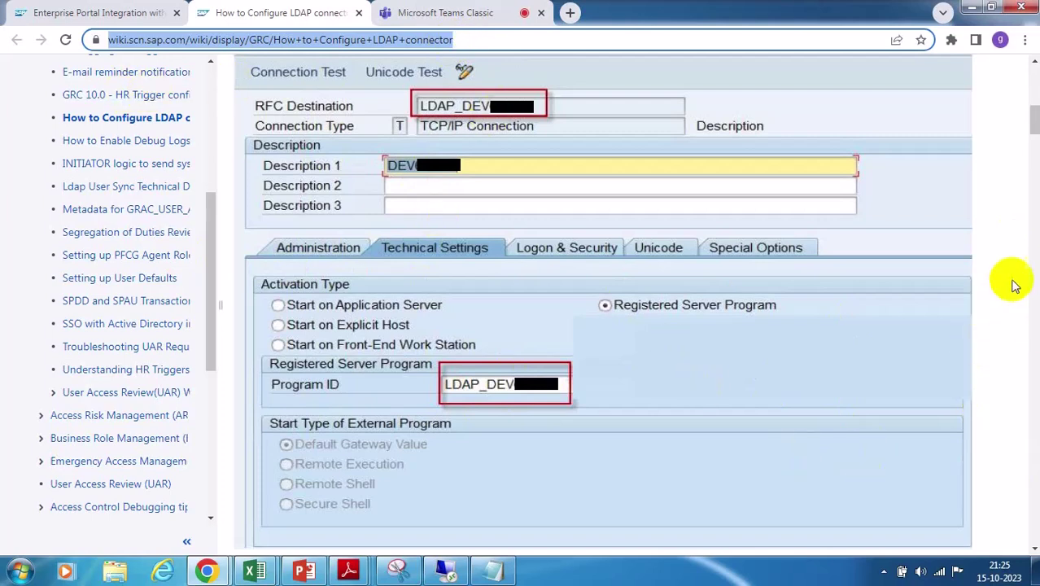
{"action": "left_click", "coordinate": [1003, 253]}
{"action": "left_click", "coordinate": [472, 39]}
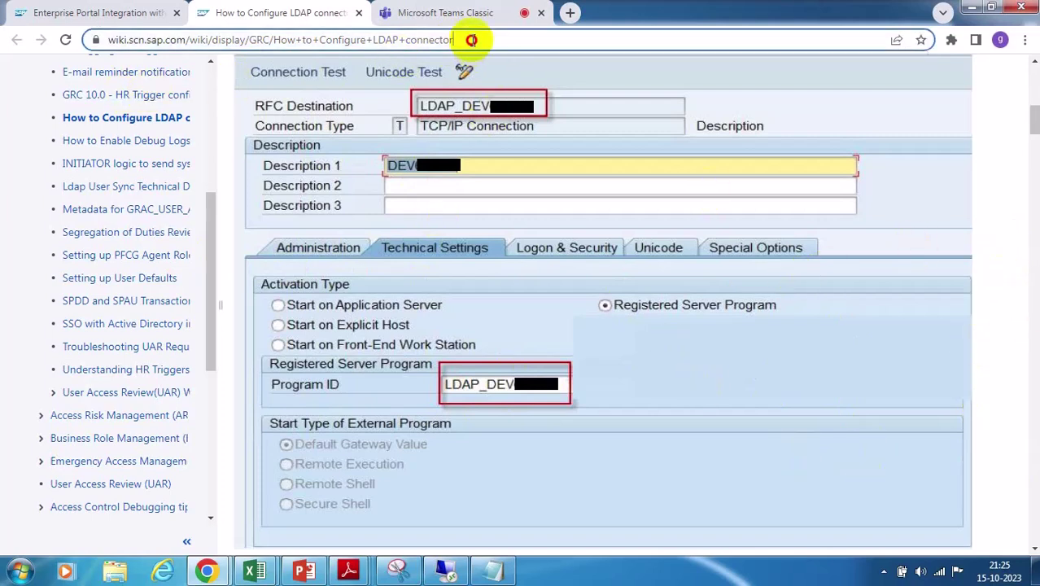
{"action": "left_click", "coordinate": [1003, 216]}
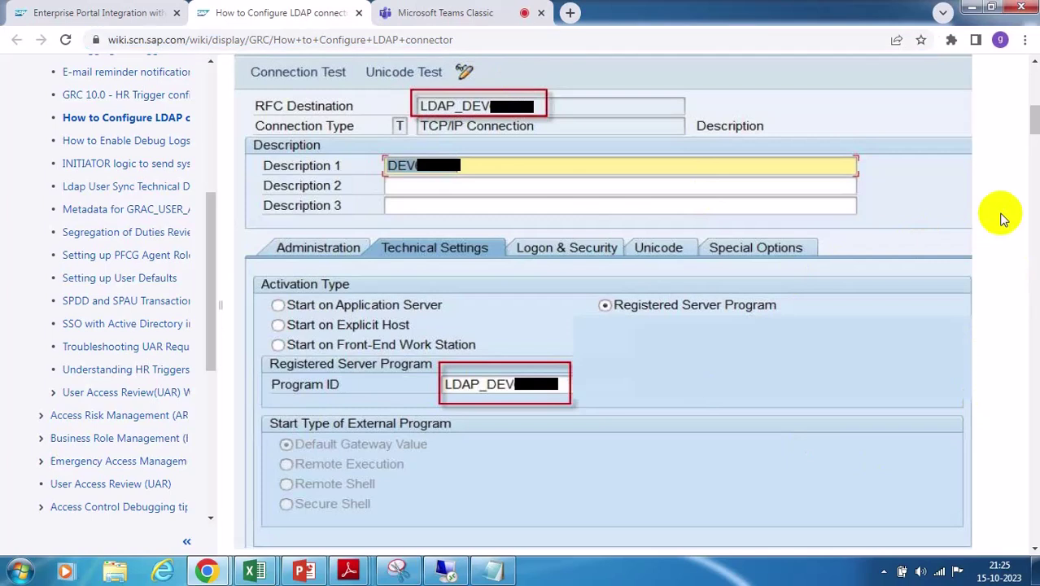
{"action": "left_click", "coordinate": [457, 40]}
{"action": "left_click", "coordinate": [990, 179]}
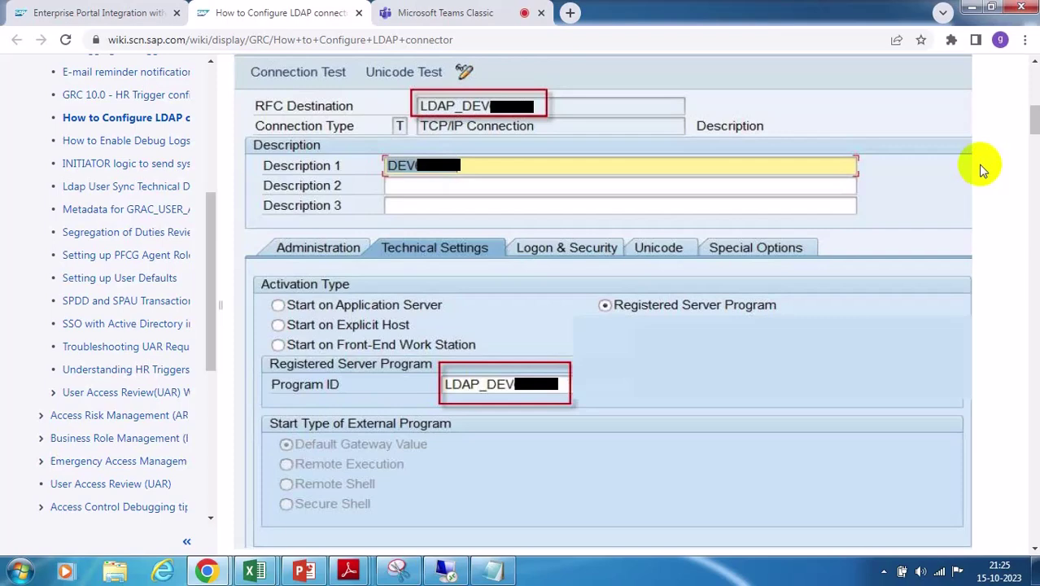
{"action": "scroll", "coordinate": [887, 175], "scroll_direction": "down", "scroll_amount": 15}
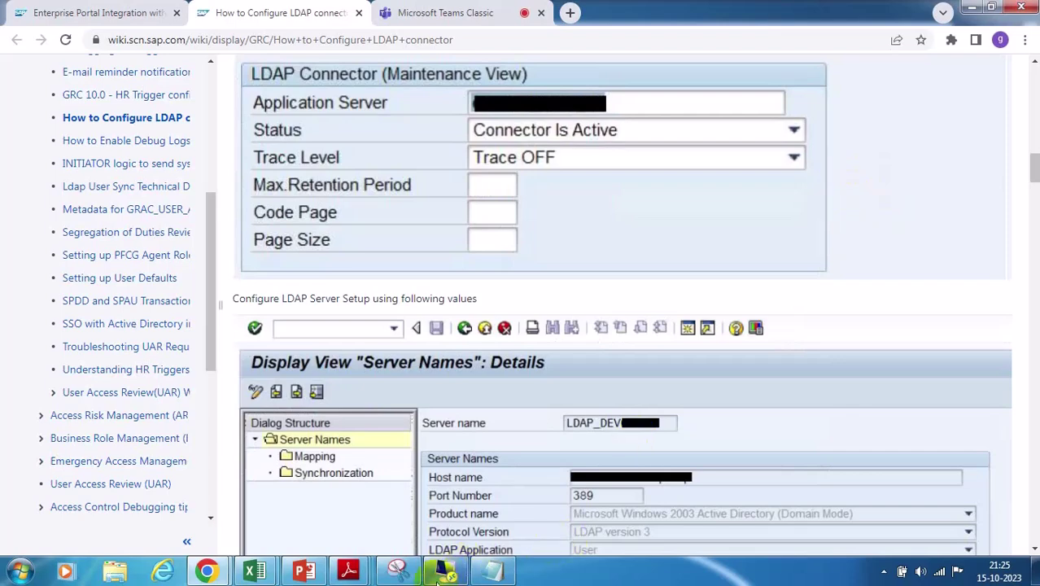
{"action": "left_click", "coordinate": [444, 571]}
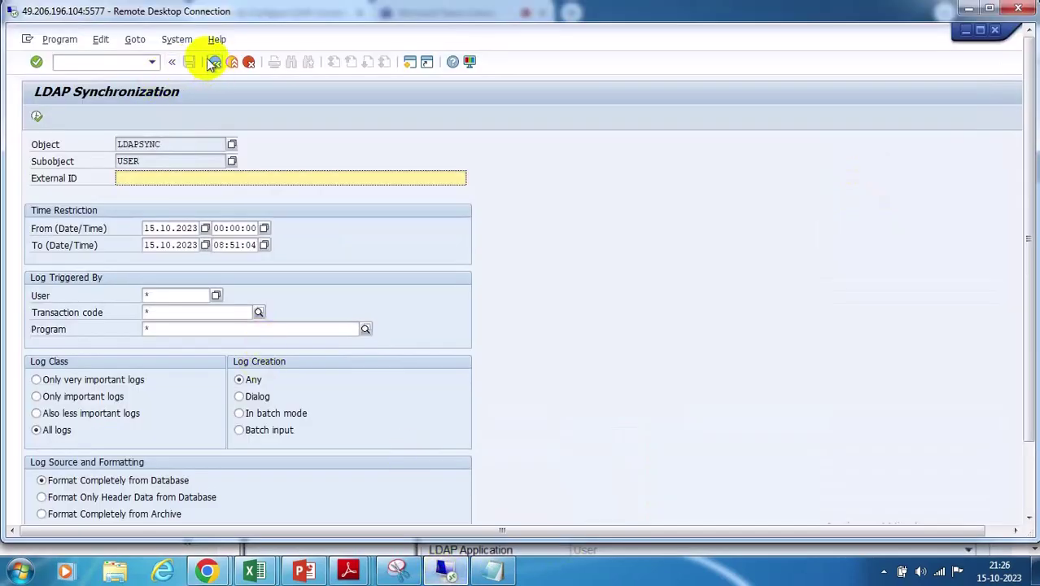
Bring the New Entries server details window forward in the remote SAP session
{"action": "left_click", "coordinate": [1028, 488]}
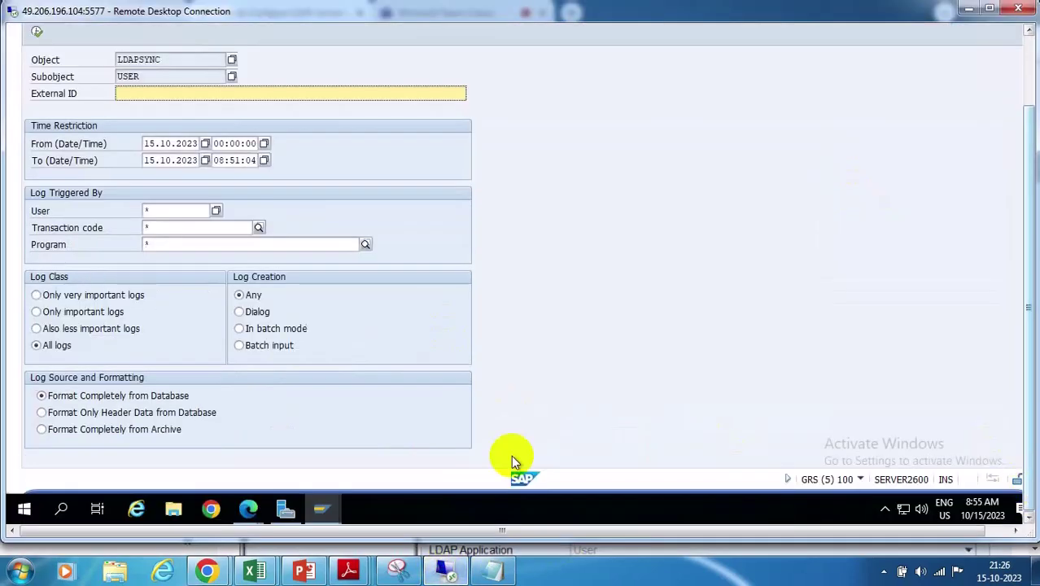
{"action": "left_click", "coordinate": [319, 511]}
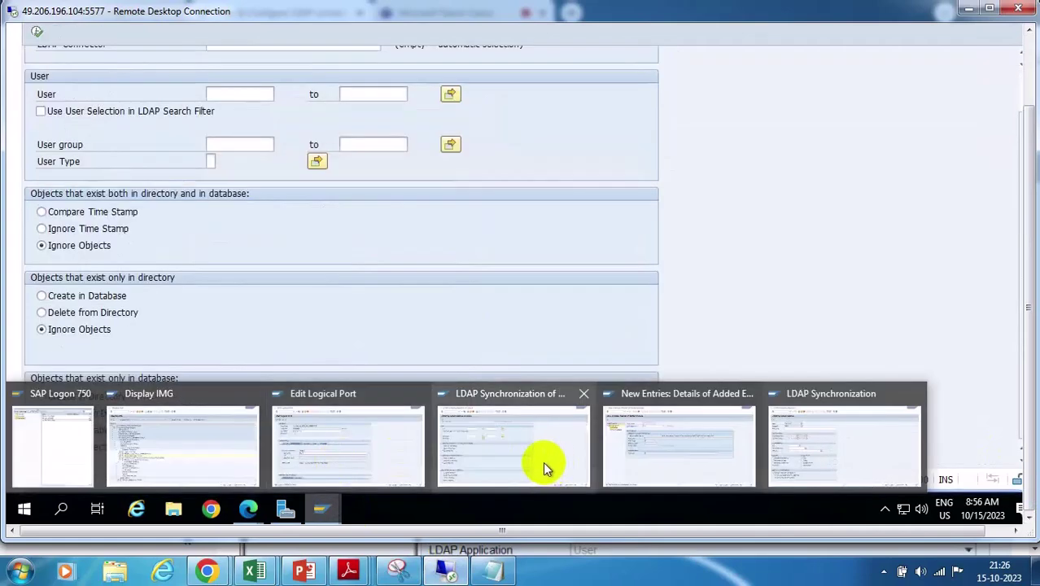
{"action": "left_click", "coordinate": [652, 459]}
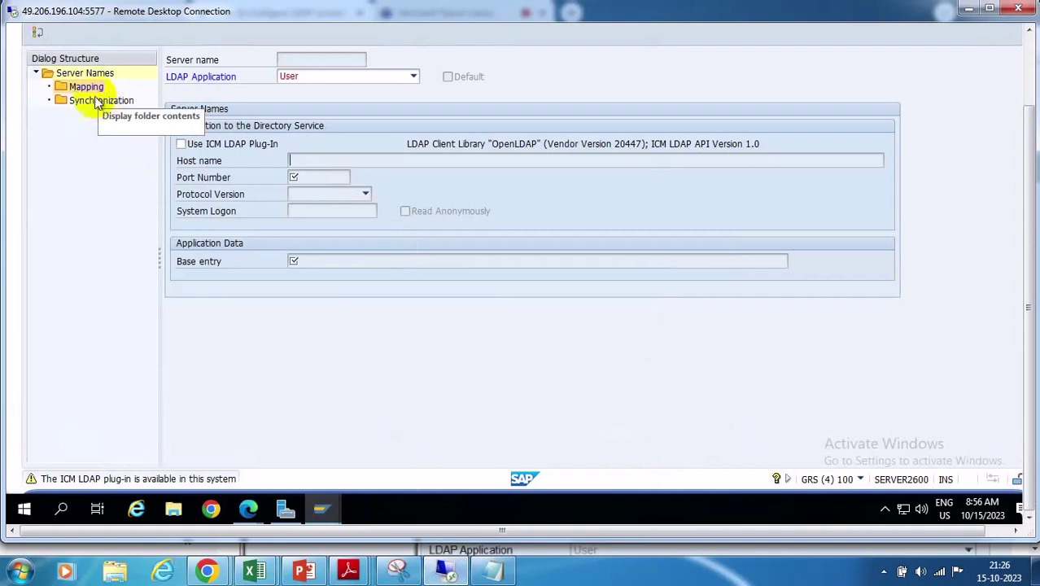
{"action": "left_click", "coordinate": [1027, 51]}
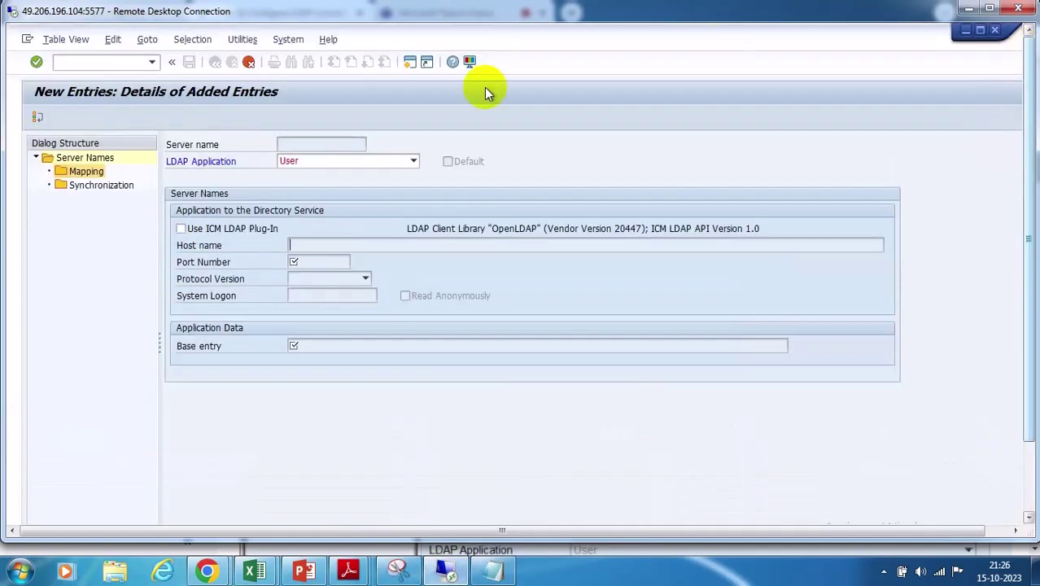
Run /NLDAPMAP to show the empty Server Names overview, briefly checking the guide
{"action": "left_click", "coordinate": [110, 63]}
{"action": "type", "text": "/N"}
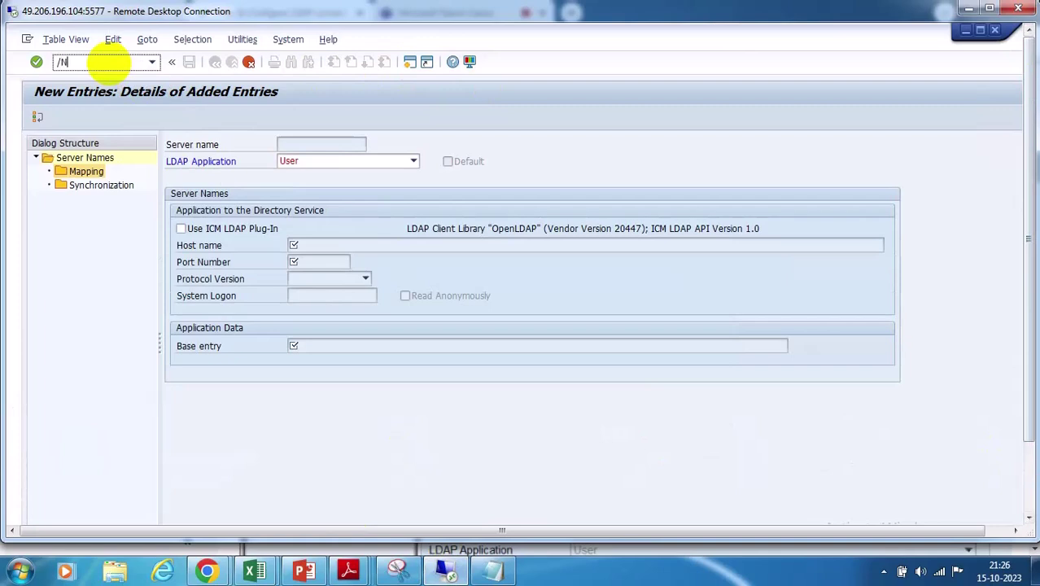
{"action": "type", "text": "LDAPMAP"}
{"action": "key", "text": "Return"}
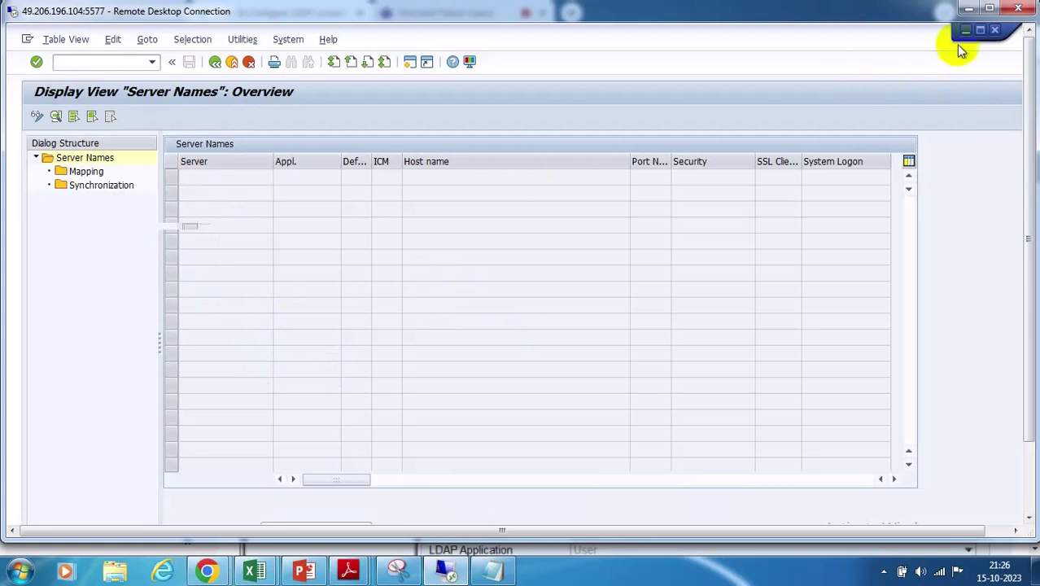
{"action": "left_click", "coordinate": [968, 12]}
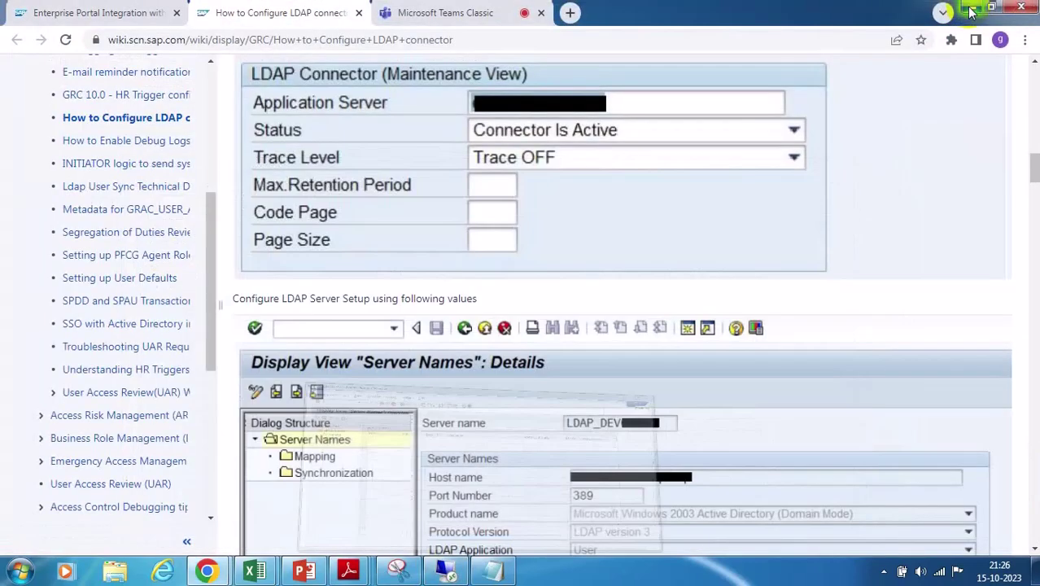
{"action": "left_click", "coordinate": [446, 570]}
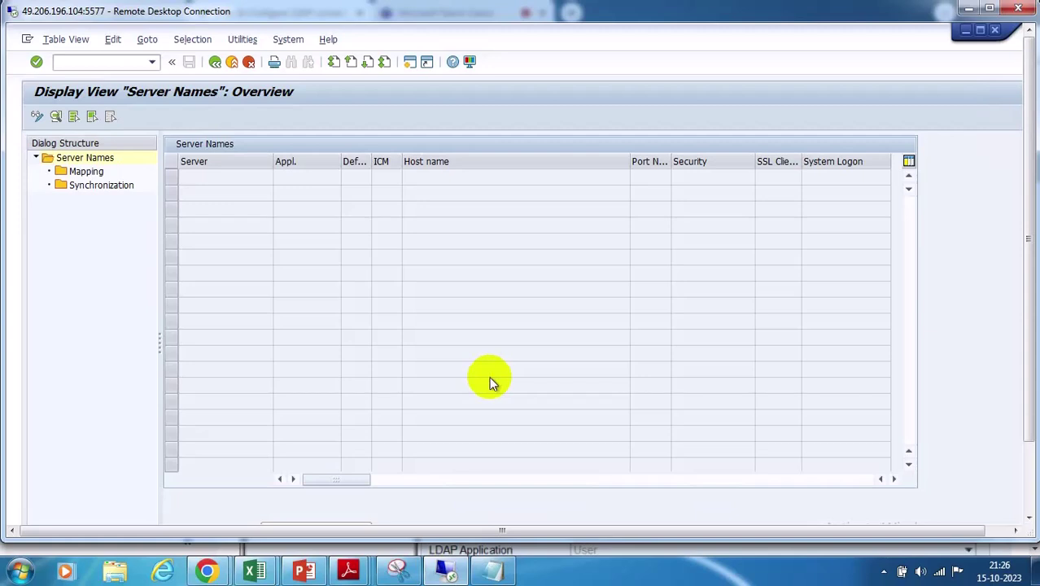
Go back to SAP Easy Access and open transaction LDAP
{"action": "left_click", "coordinate": [215, 62]}
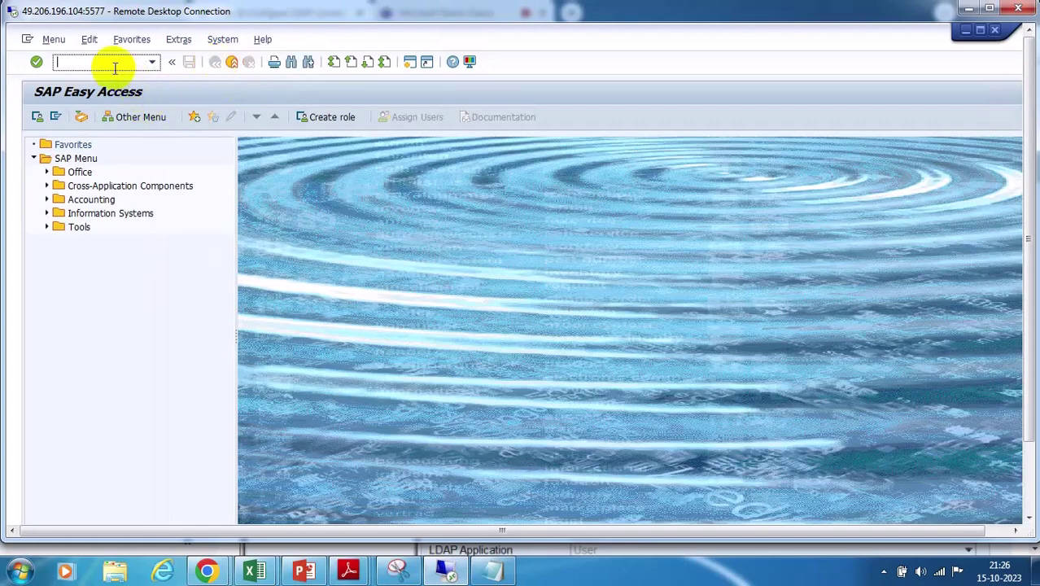
{"action": "type", "text": "LDAP"}
{"action": "key", "text": "Return"}
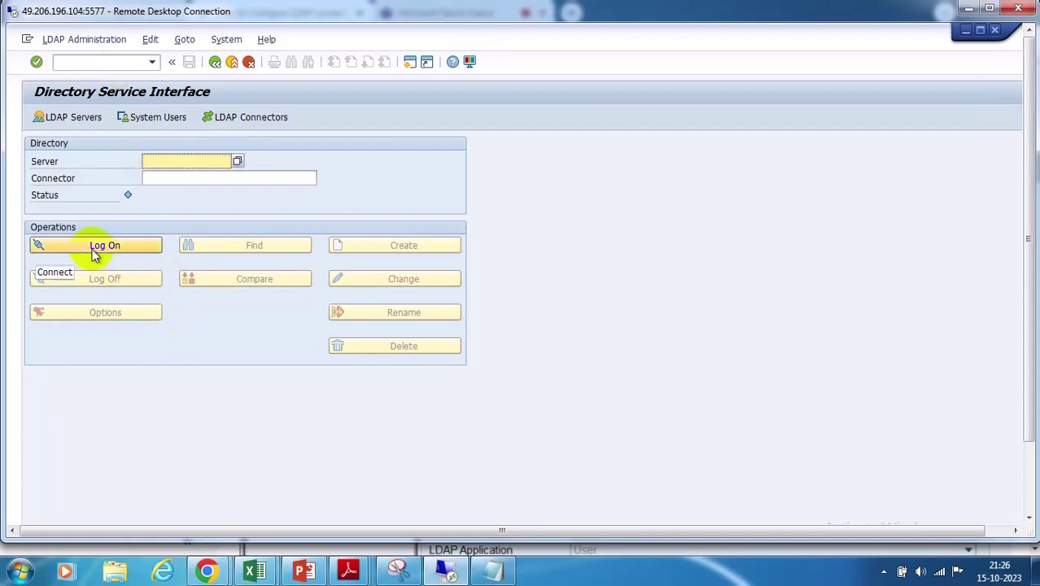
Attempt a directory log-on with user name and password enabled, then return to the Directory Service Interface
{"action": "left_click", "coordinate": [122, 250]}
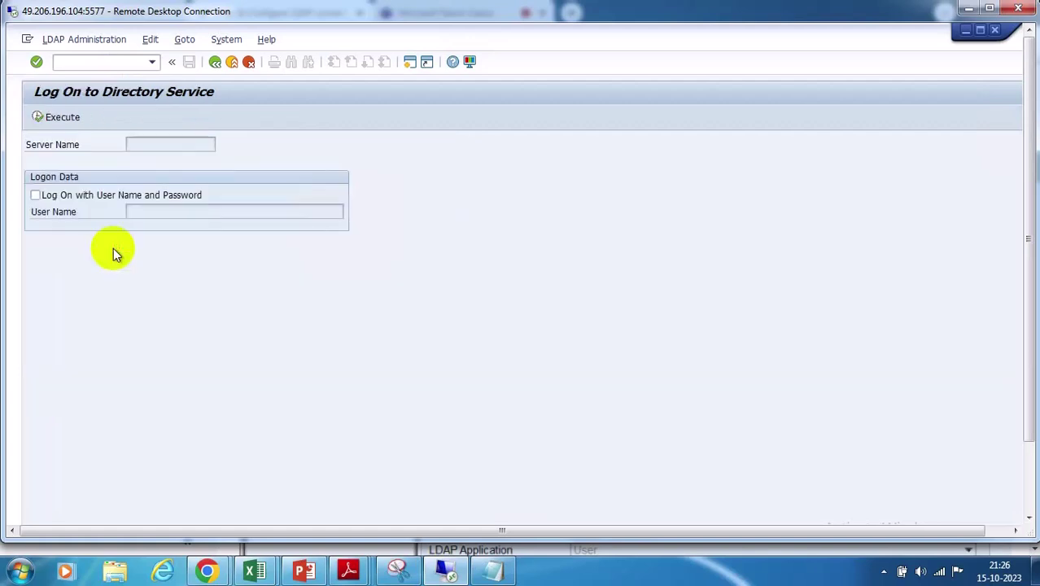
{"action": "left_click", "coordinate": [35, 195]}
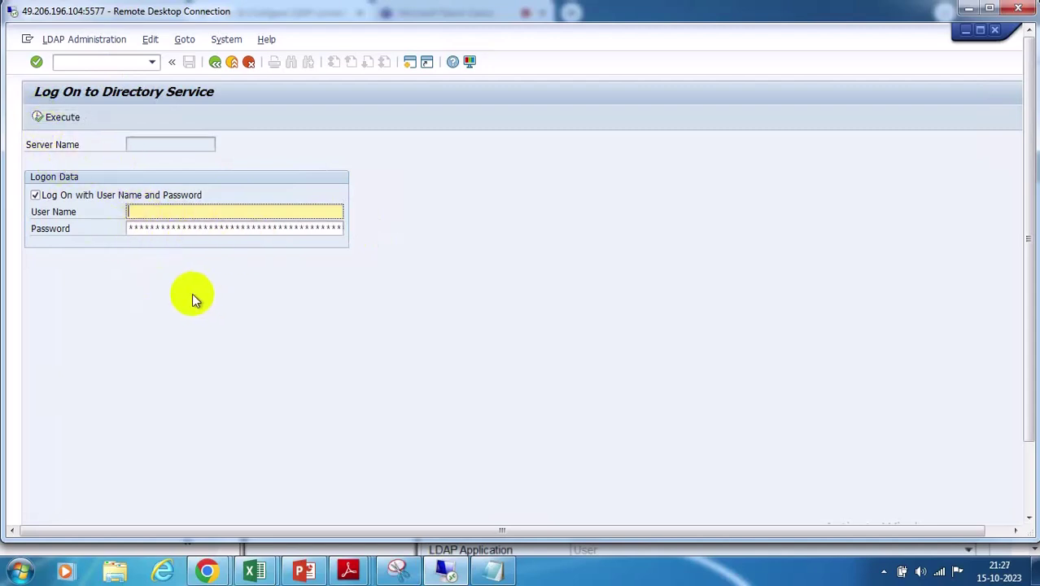
{"action": "left_click", "coordinate": [39, 116]}
{"action": "left_click", "coordinate": [215, 61]}
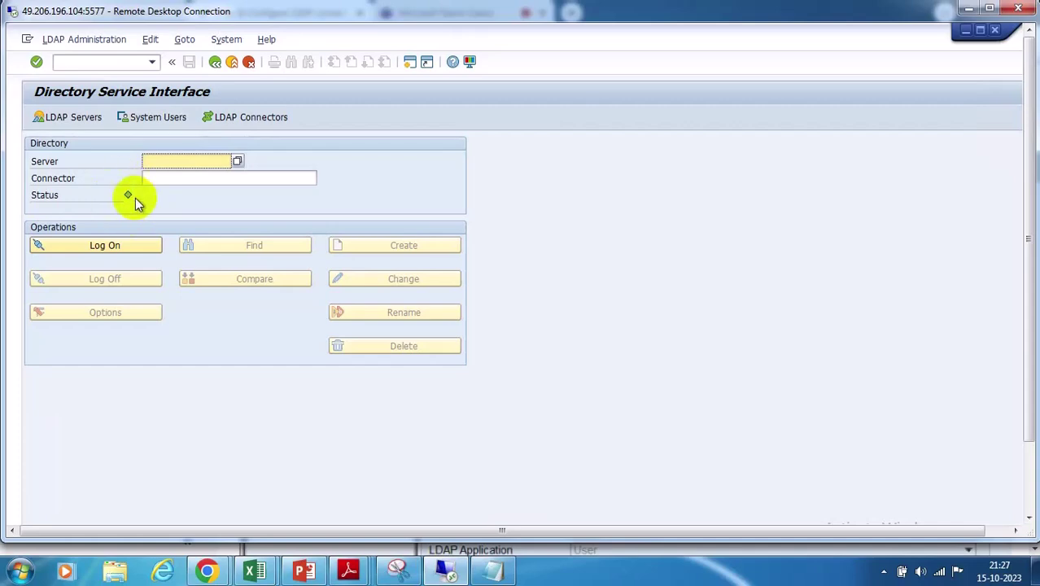
{"action": "mouse_move", "coordinate": [207, 570]}
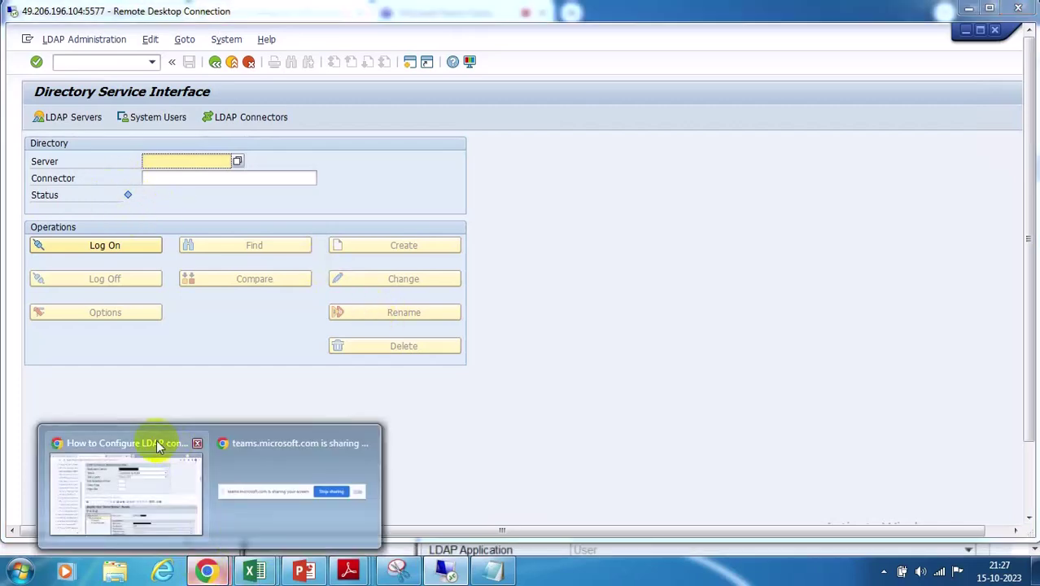
{"action": "left_click", "coordinate": [128, 441]}
{"action": "scroll", "coordinate": [353, 280], "scroll_direction": "up", "scroll_amount": 15}
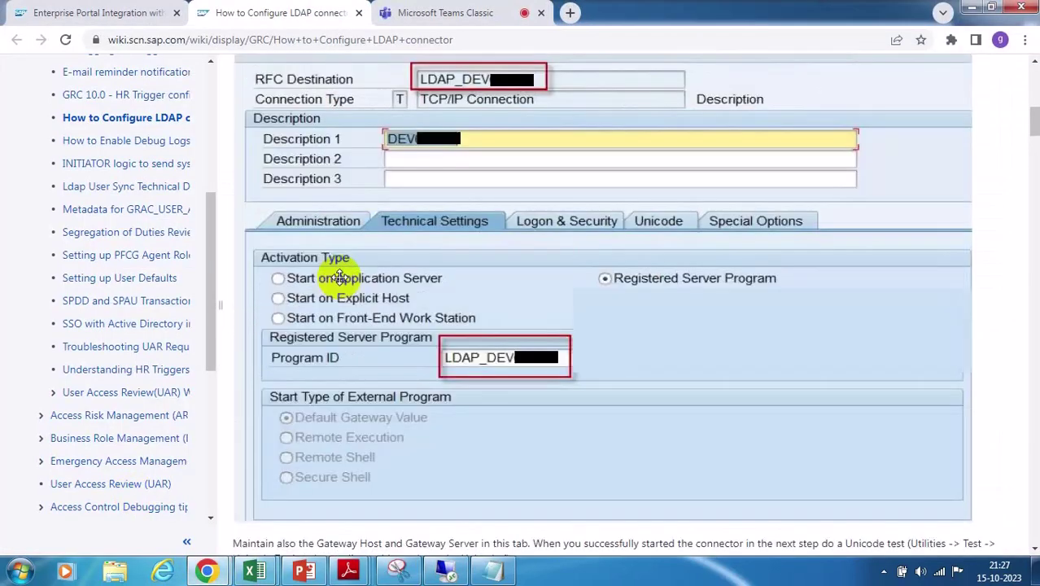
{"action": "scroll", "coordinate": [339, 277], "scroll_direction": "down", "scroll_amount": 10}
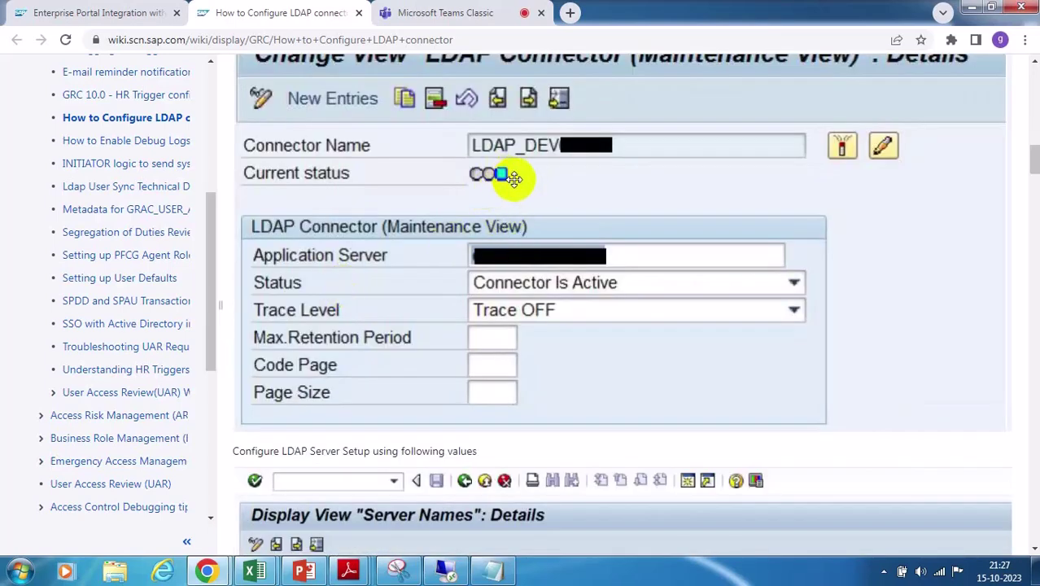
{"action": "scroll", "coordinate": [533, 285], "scroll_direction": "down", "scroll_amount": 5}
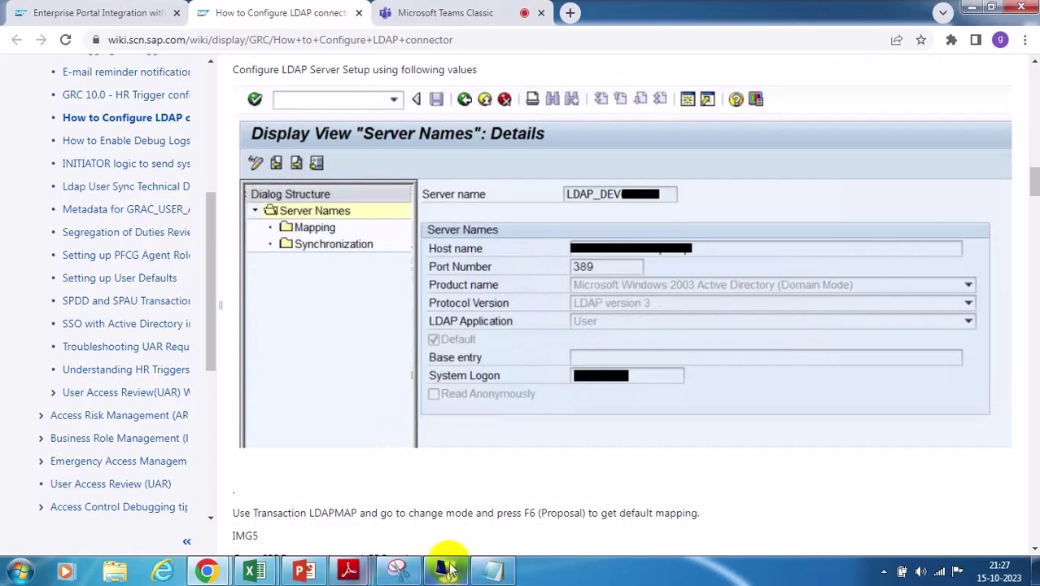
{"action": "left_click", "coordinate": [447, 569]}
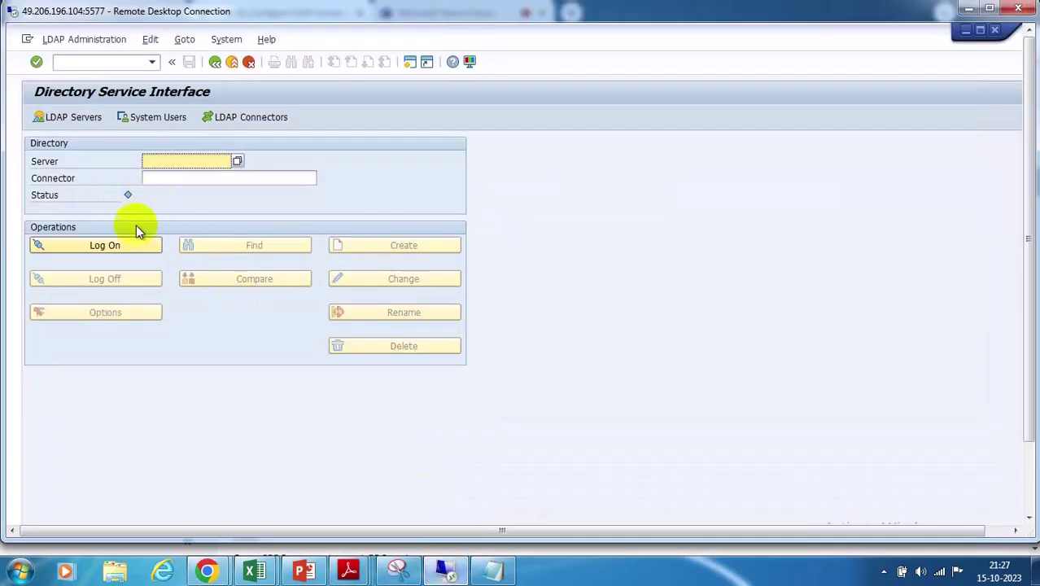
Search for a configured LDAP server, then open the LDAP Connectors overview, which lists none
{"action": "left_click", "coordinate": [248, 248]}
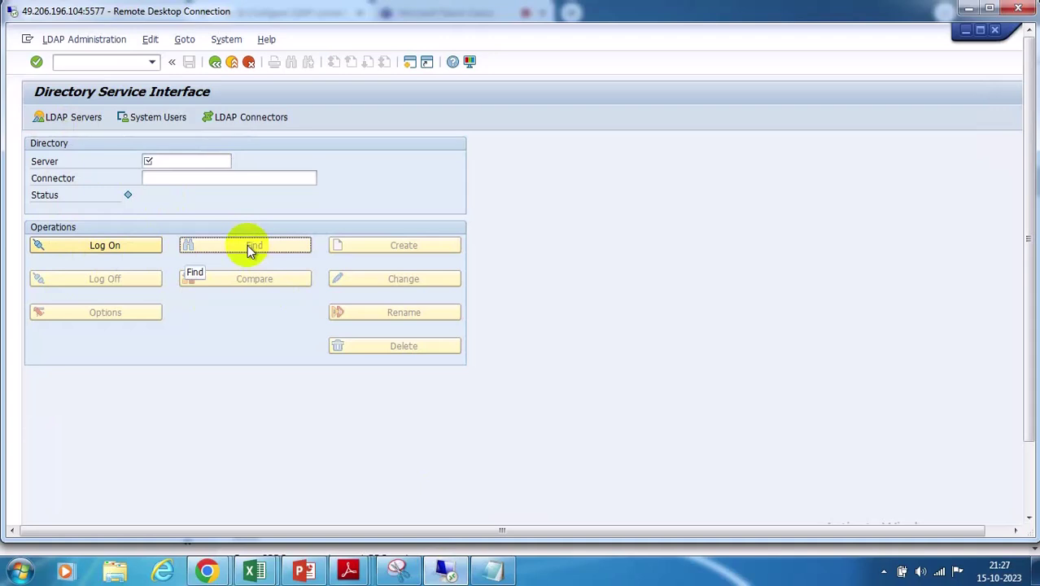
{"action": "left_click", "coordinate": [236, 117]}
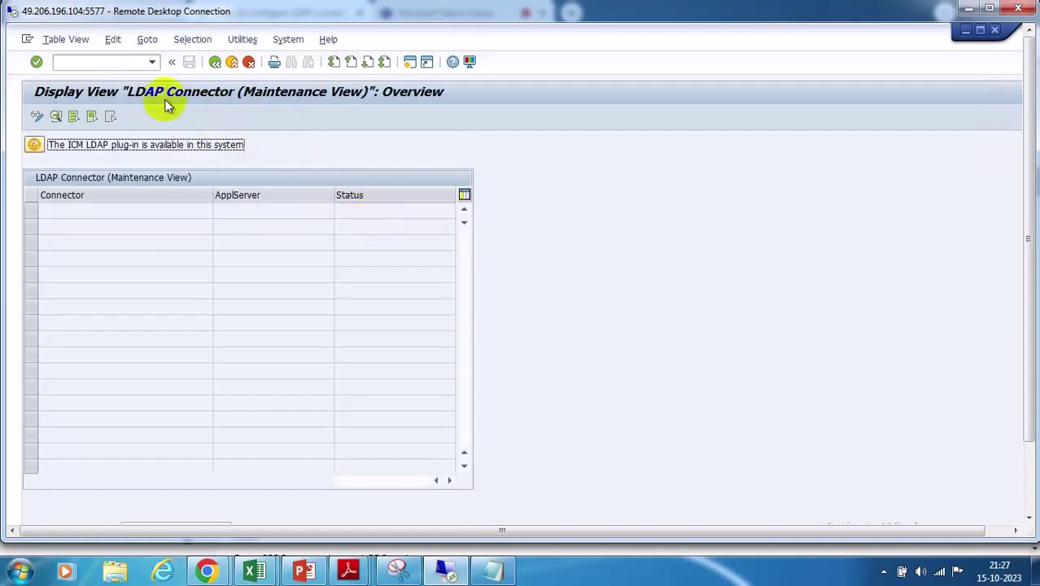
Return to the Directory Service Interface, where Server and Connector are still empty
{"action": "left_click", "coordinate": [215, 62]}
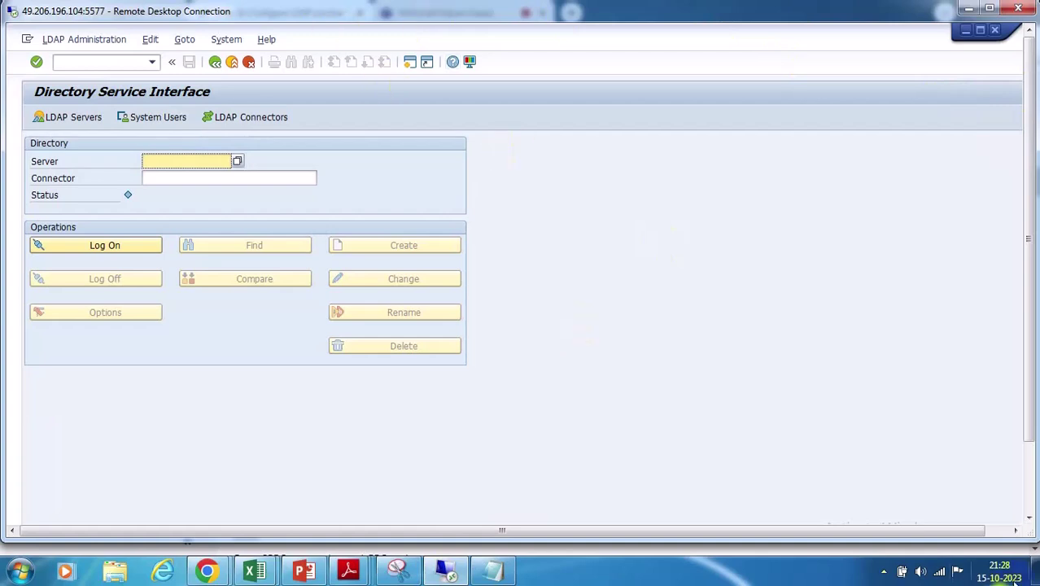
{"action": "left_click", "coordinate": [643, 284]}
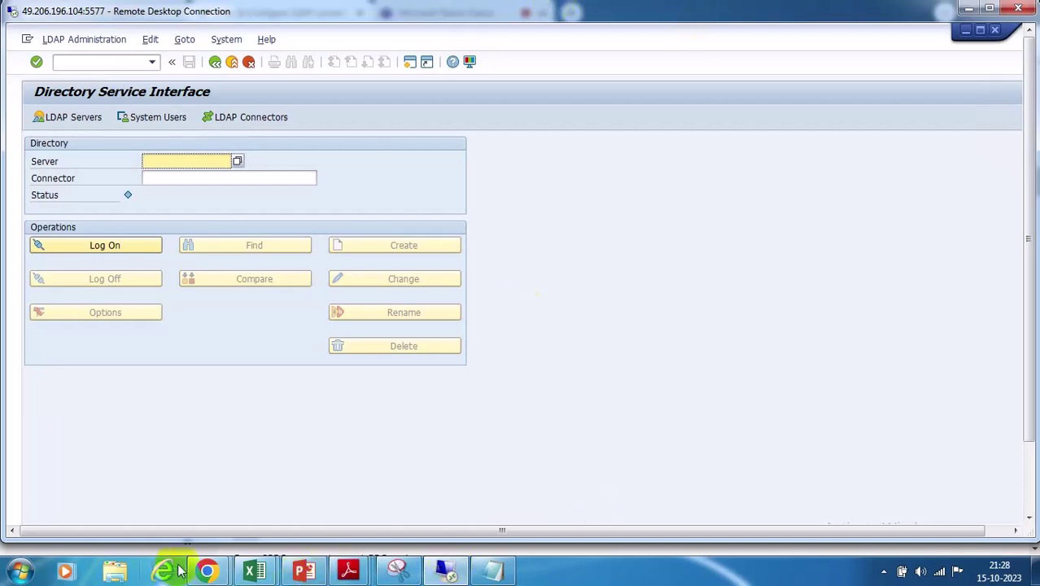
Bring the LDAP guide back in Chrome and scroll to the PROV field mapping and AUTH action 3 screenshots
{"action": "mouse_move", "coordinate": [207, 570]}
{"action": "left_click", "coordinate": [178, 489]}
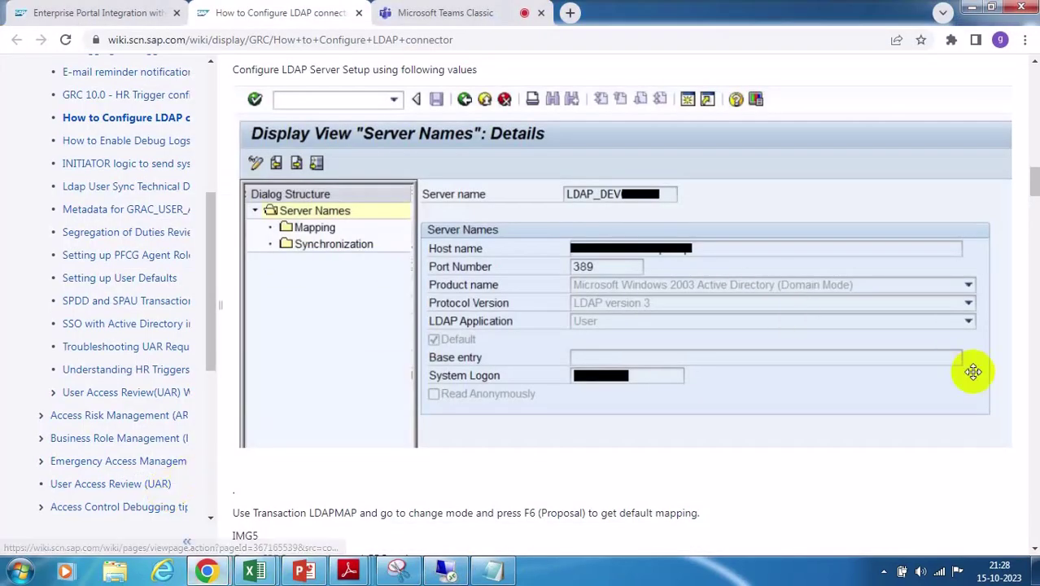
{"action": "scroll", "coordinate": [931, 367], "scroll_direction": "up", "scroll_amount": 1}
{"action": "scroll", "coordinate": [912, 355], "scroll_direction": "down", "scroll_amount": 6}
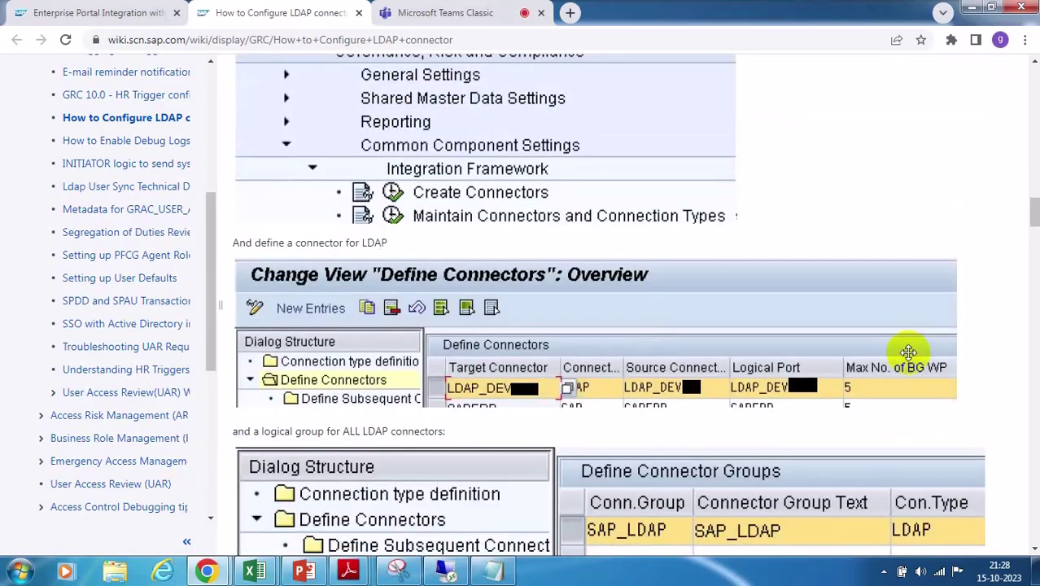
{"action": "scroll", "coordinate": [909, 353], "scroll_direction": "down", "scroll_amount": 2}
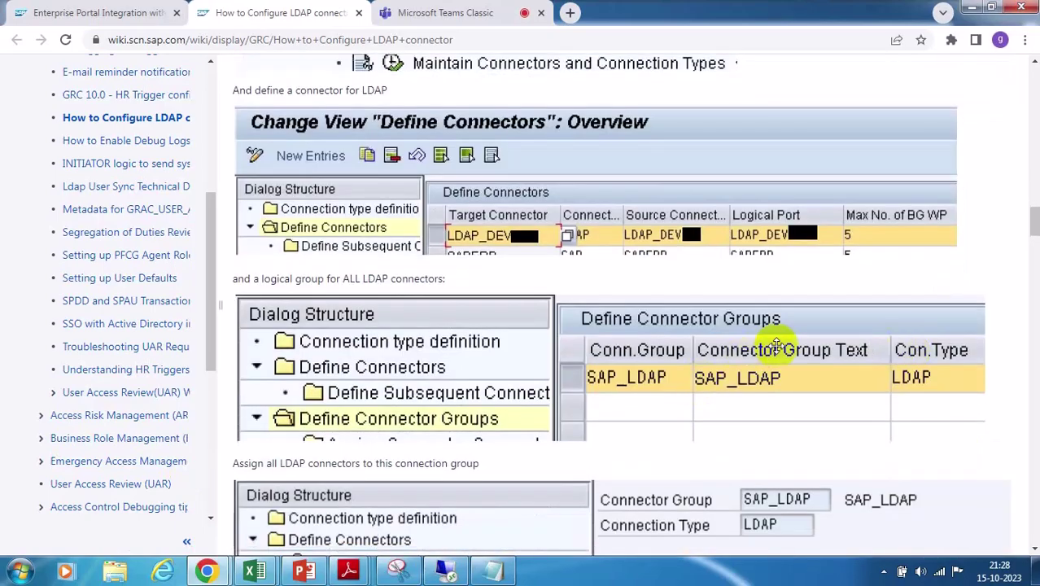
{"action": "scroll", "coordinate": [777, 343], "scroll_direction": "down", "scroll_amount": 5}
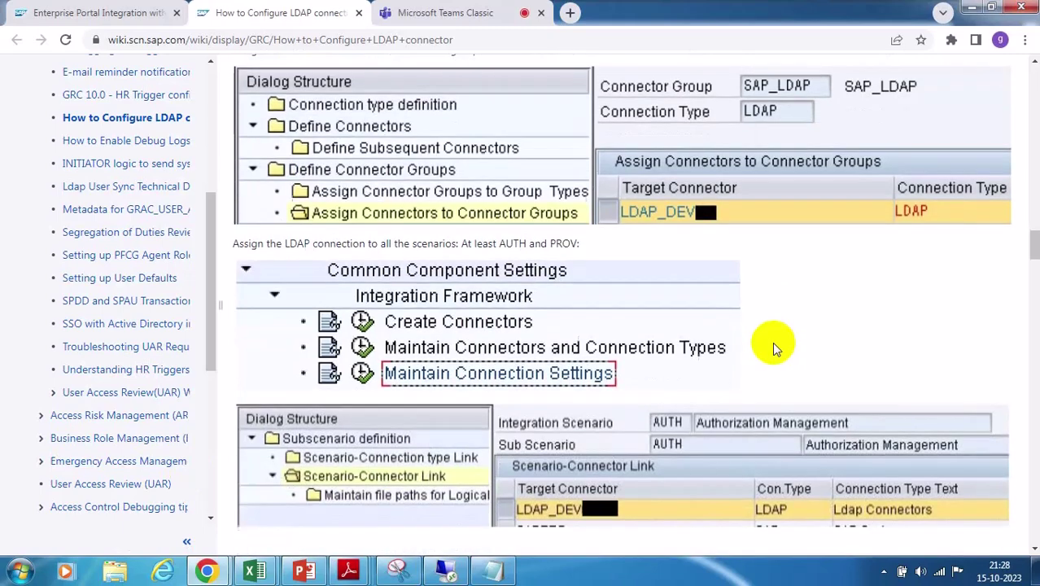
{"action": "scroll", "coordinate": [774, 346], "scroll_direction": "down", "scroll_amount": 5}
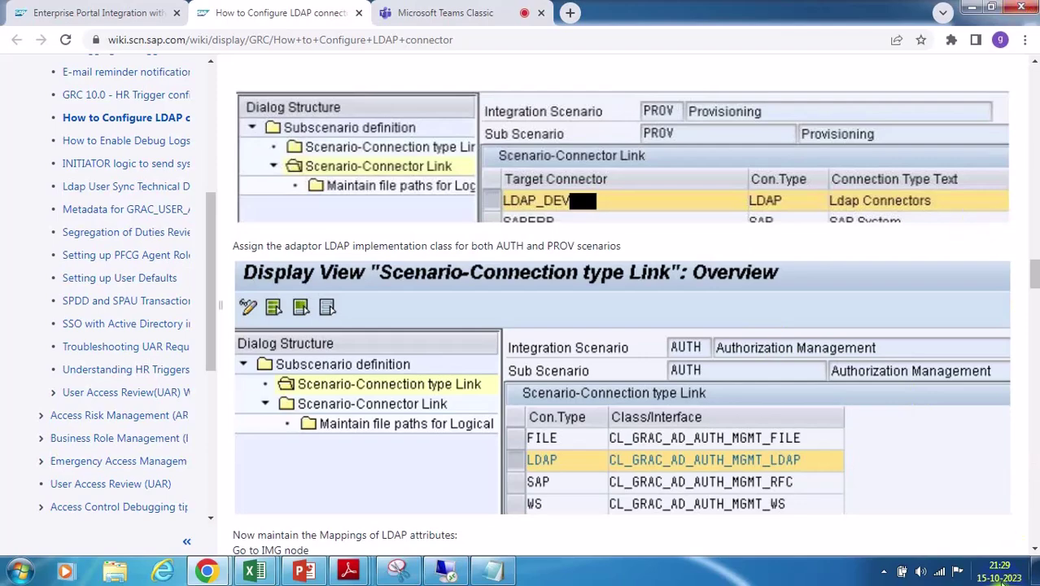
{"action": "scroll", "coordinate": [696, 318], "scroll_direction": "down", "scroll_amount": 6}
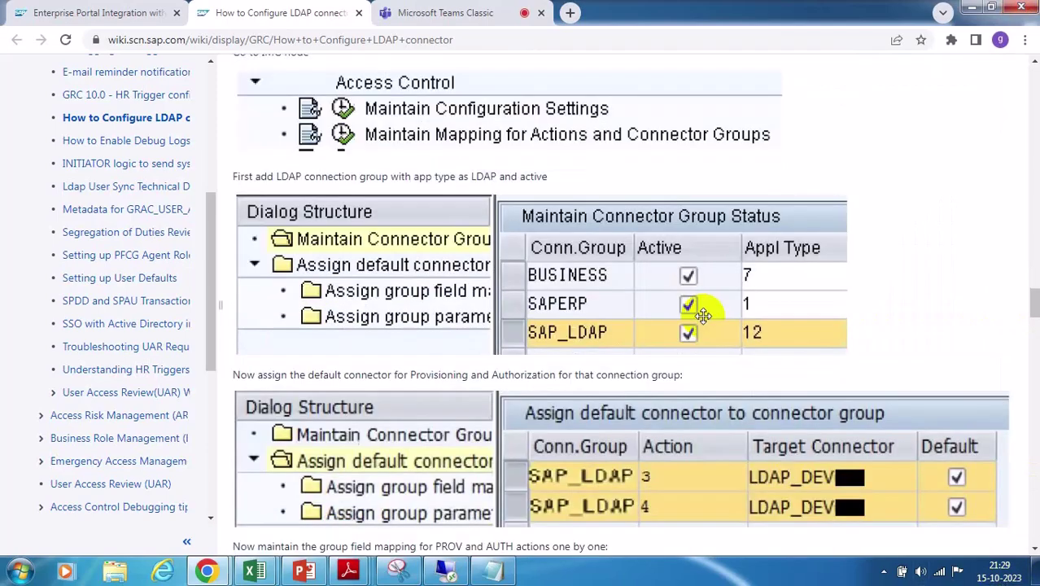
{"action": "scroll", "coordinate": [703, 316], "scroll_direction": "down", "scroll_amount": 5}
{"action": "scroll", "coordinate": [703, 313], "scroll_direction": "down", "scroll_amount": 2}
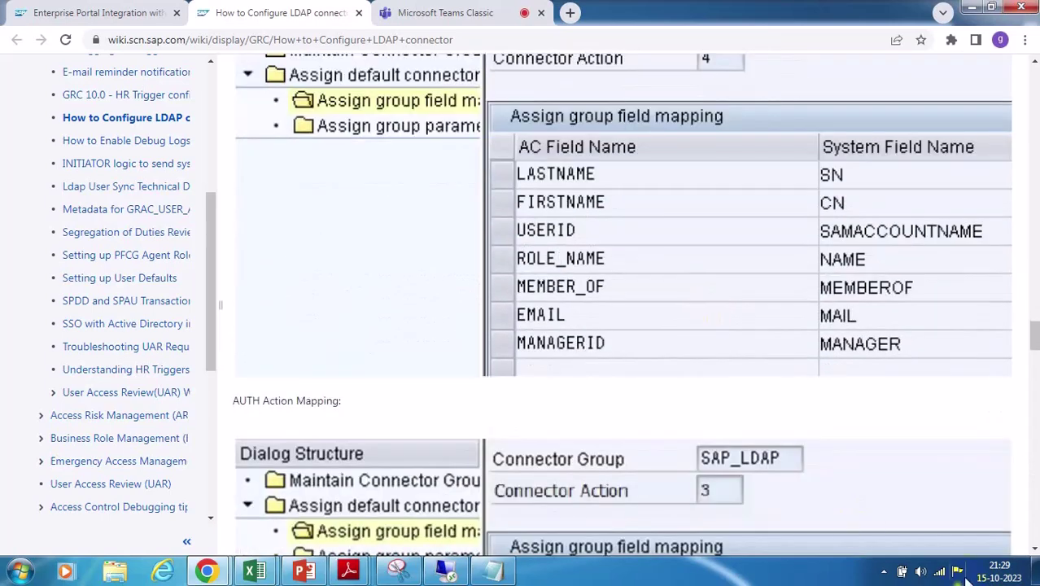
{"action": "left_click", "coordinate": [997, 571]}
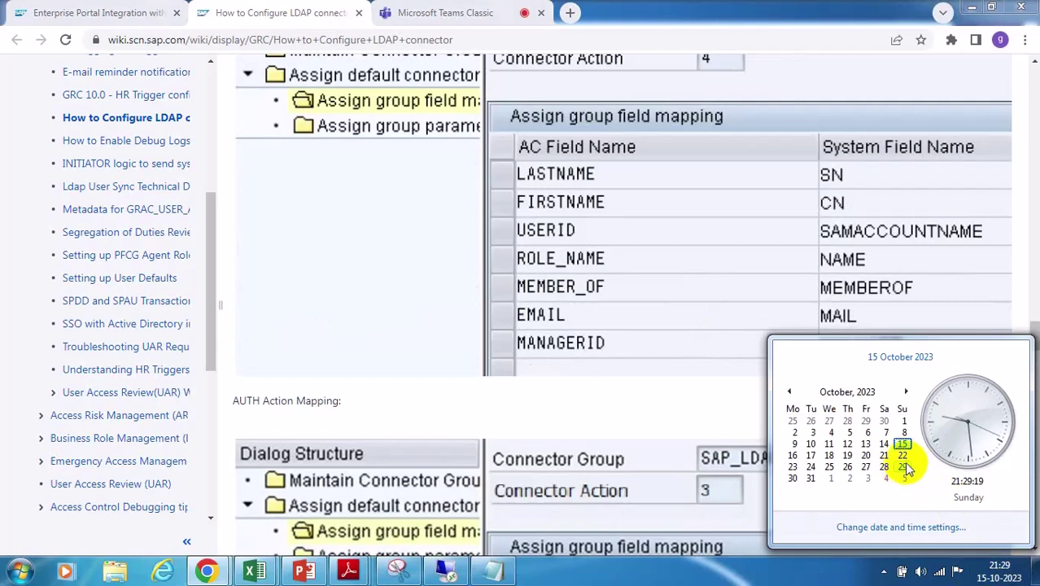
Scroll up to connector group SAP_LDAP of type LDAP with its assigned connectors, checking the clock
{"action": "left_click", "coordinate": [671, 386]}
{"action": "scroll", "coordinate": [998, 349], "scroll_direction": "up", "scroll_amount": 4}
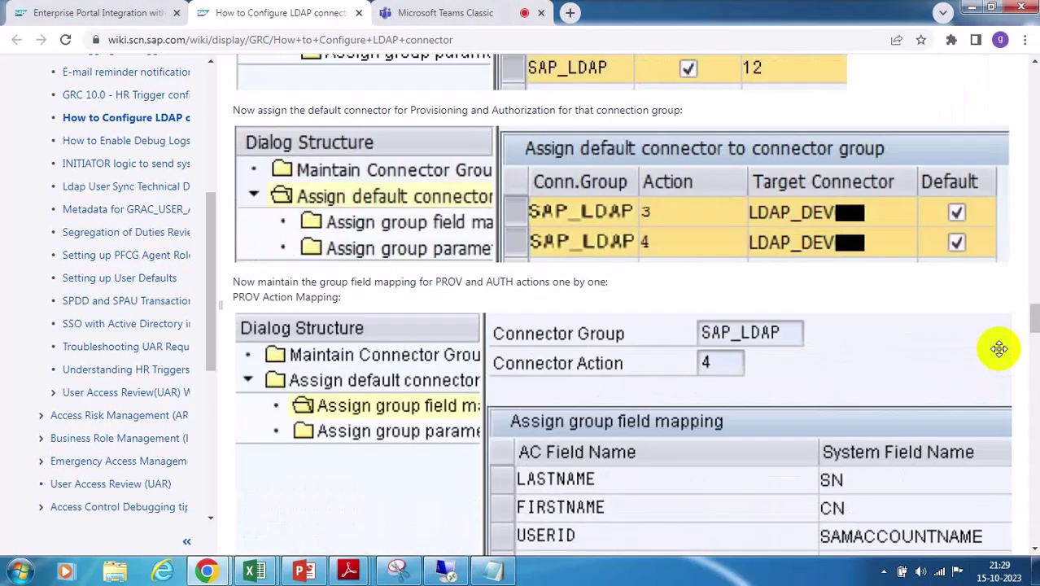
{"action": "scroll", "coordinate": [996, 348], "scroll_direction": "up", "scroll_amount": 15}
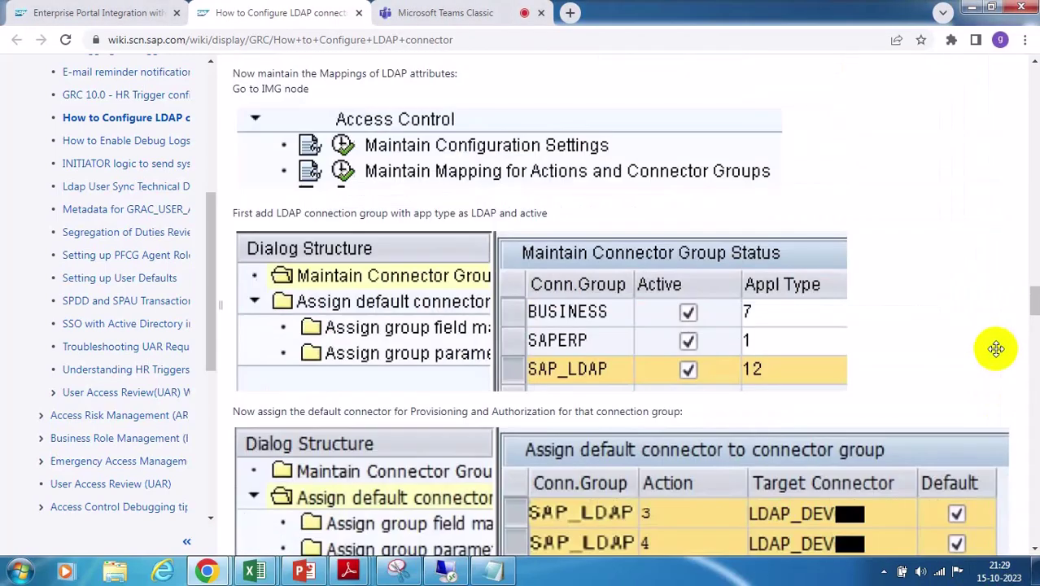
{"action": "scroll", "coordinate": [996, 348], "scroll_direction": "up", "scroll_amount": 1}
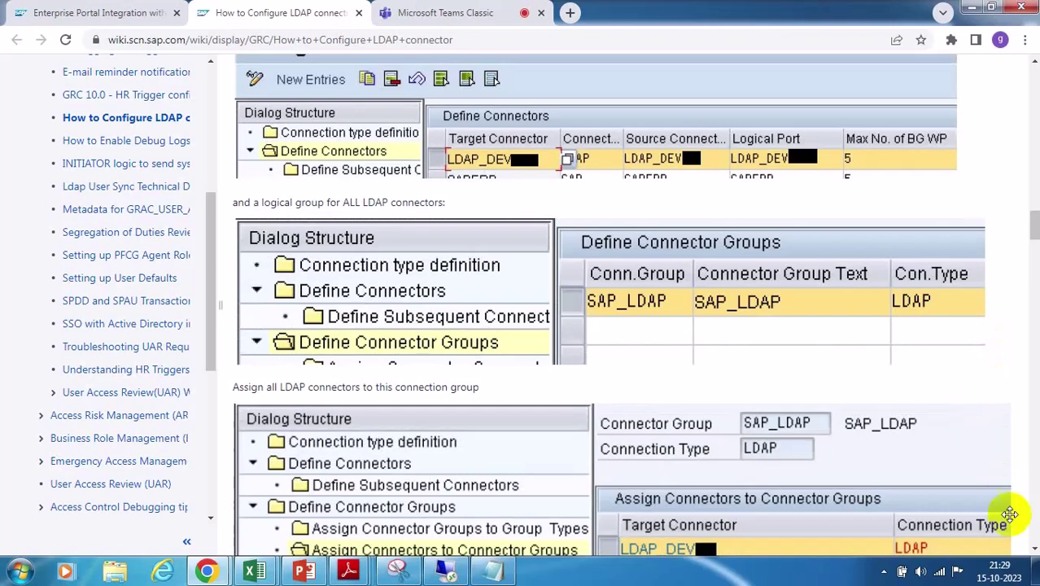
{"action": "left_click", "coordinate": [1000, 571]}
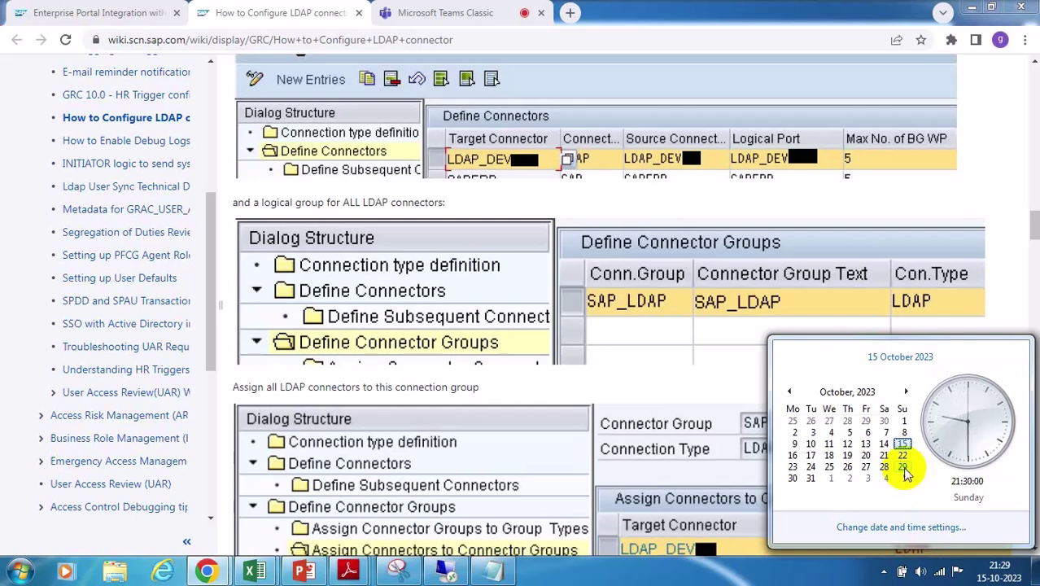
{"action": "left_click", "coordinate": [979, 180]}
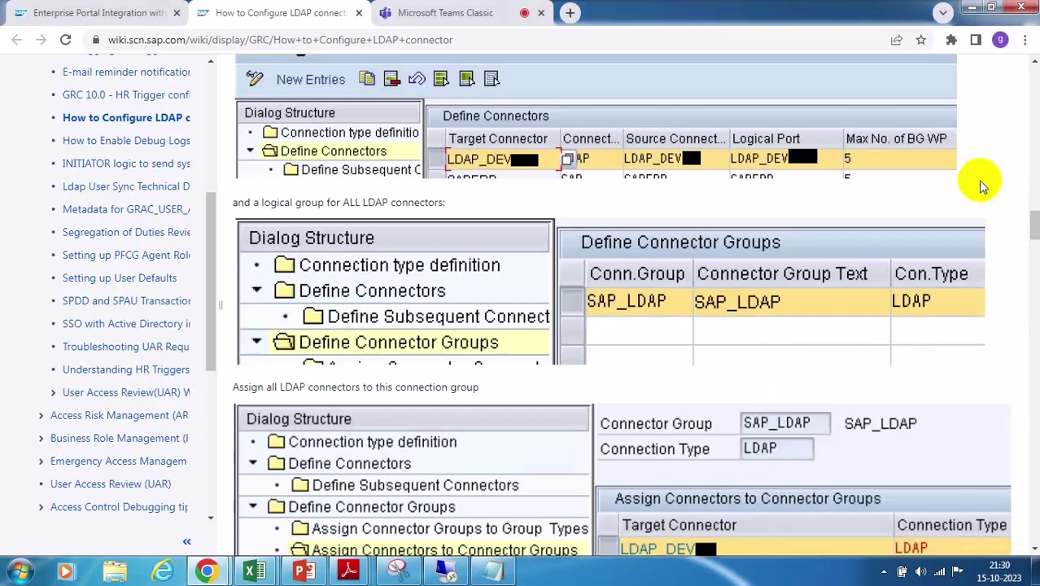